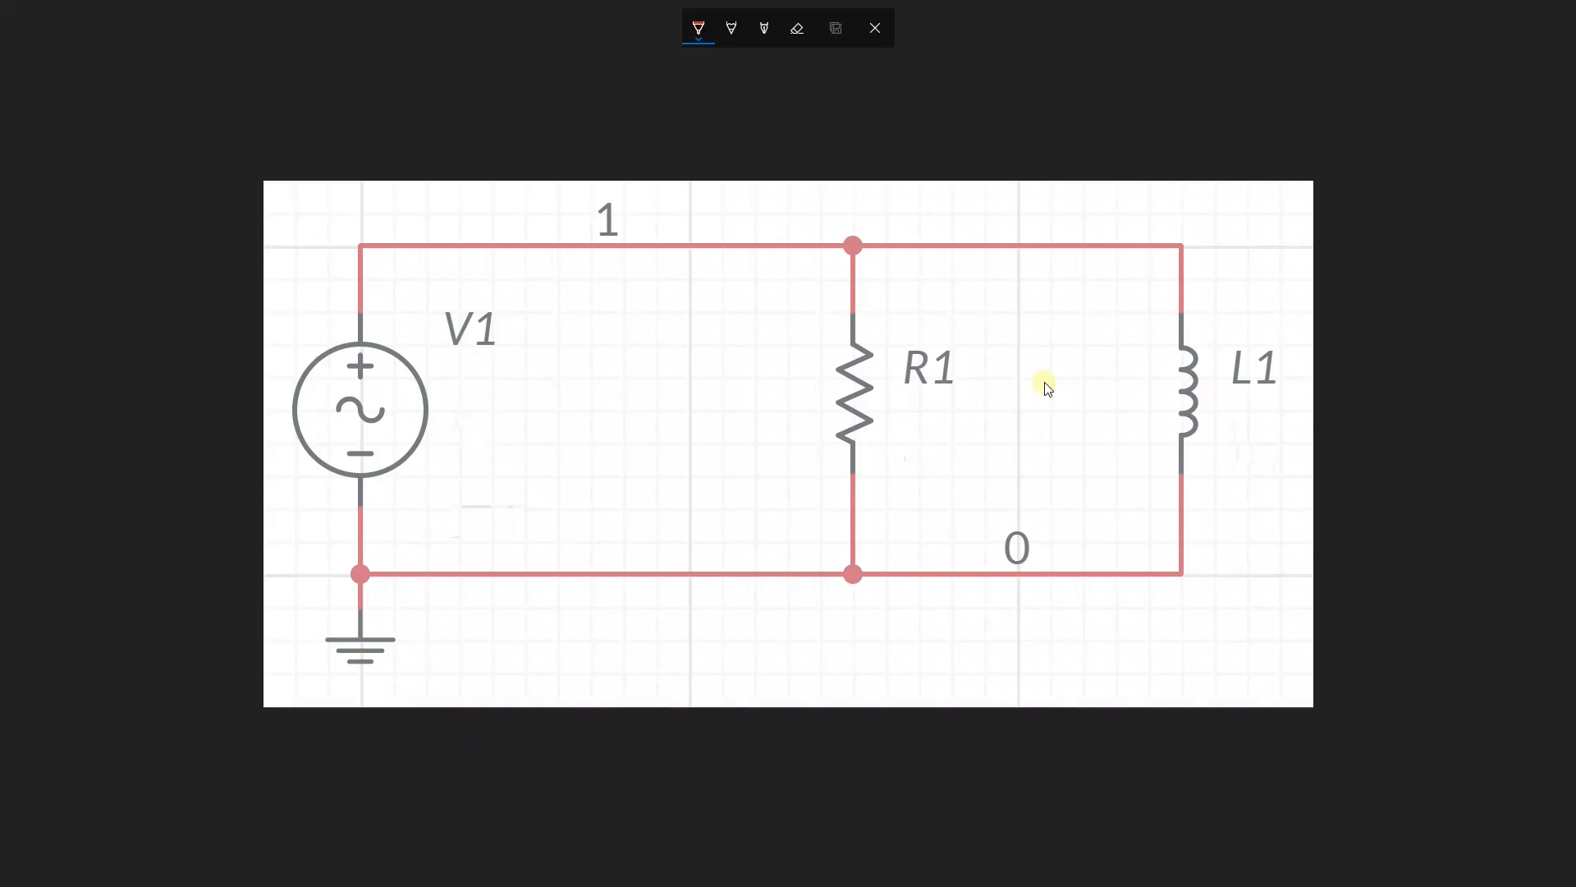
- Sketch a parallel capacitor between V1 and R1, and temporarily circle the sketched capacitor and the inductor L1
{"action": "mouse_move", "coordinate": [695, 246]}
{"action": "left_mouse_down"}
{"action": "mouse_move", "coordinate": [692, 373]}
{"action": "mouse_move", "coordinate": [741, 378]}
{"action": "left_mouse_up"}
{"action": "mouse_move", "coordinate": [642, 407]}
{"action": "left_mouse_down"}
{"action": "mouse_move", "coordinate": [733, 406]}
{"action": "mouse_move", "coordinate": [688, 514]}
{"action": "mouse_move", "coordinate": [686, 572]}
{"action": "left_mouse_up"}
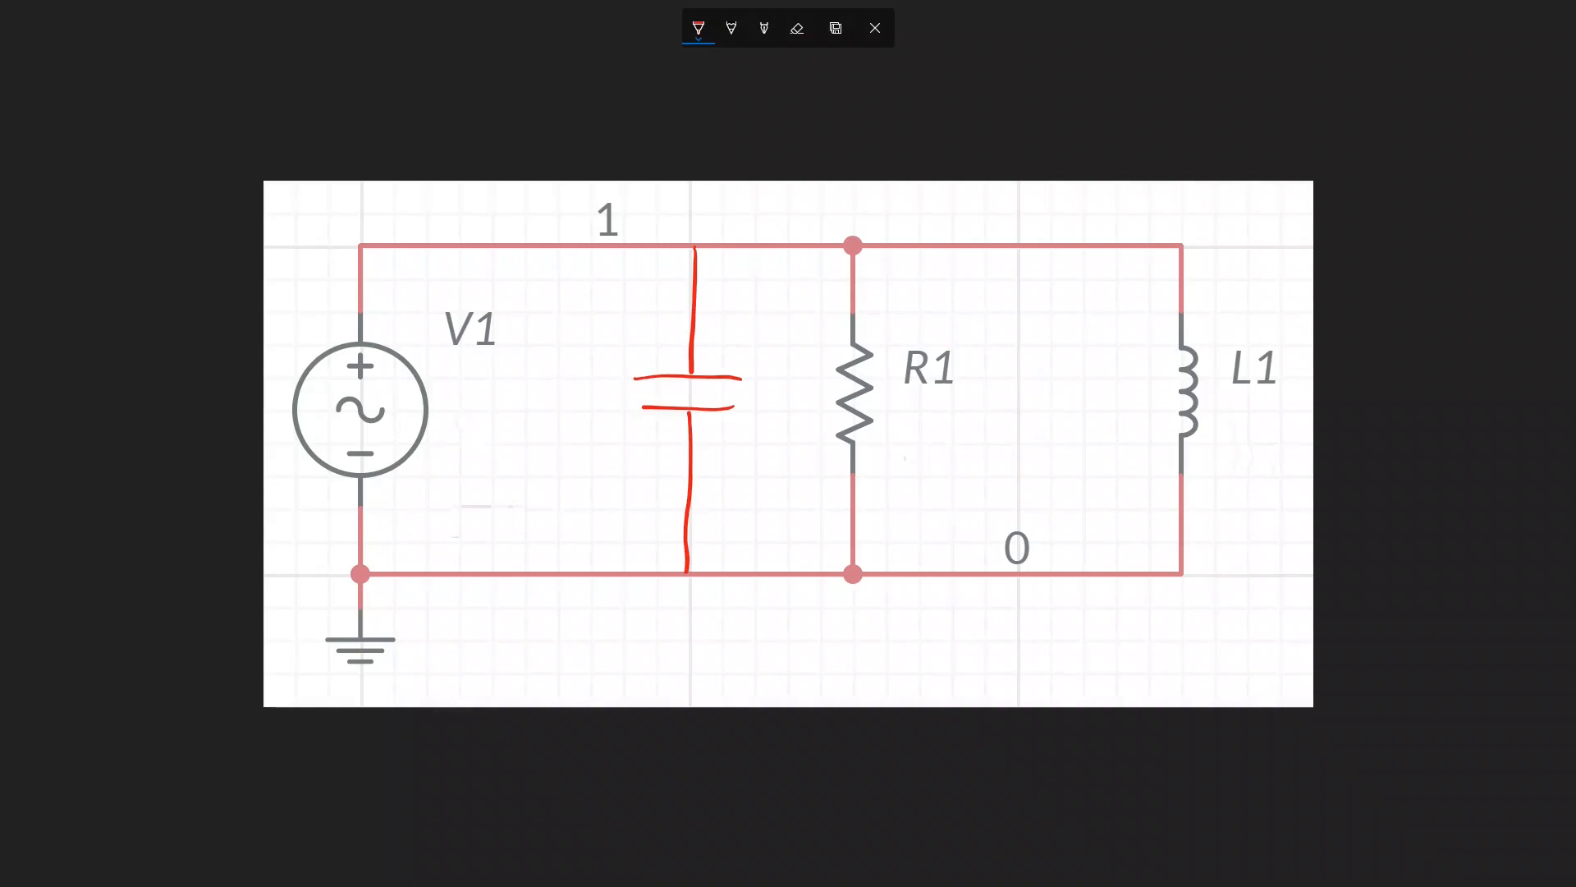
{"action": "mouse_move", "coordinate": [645, 334]}
{"action": "left_mouse_down"}
{"action": "mouse_move", "coordinate": [687, 510]}
{"action": "mouse_move", "coordinate": [619, 344]}
{"action": "left_mouse_up"}
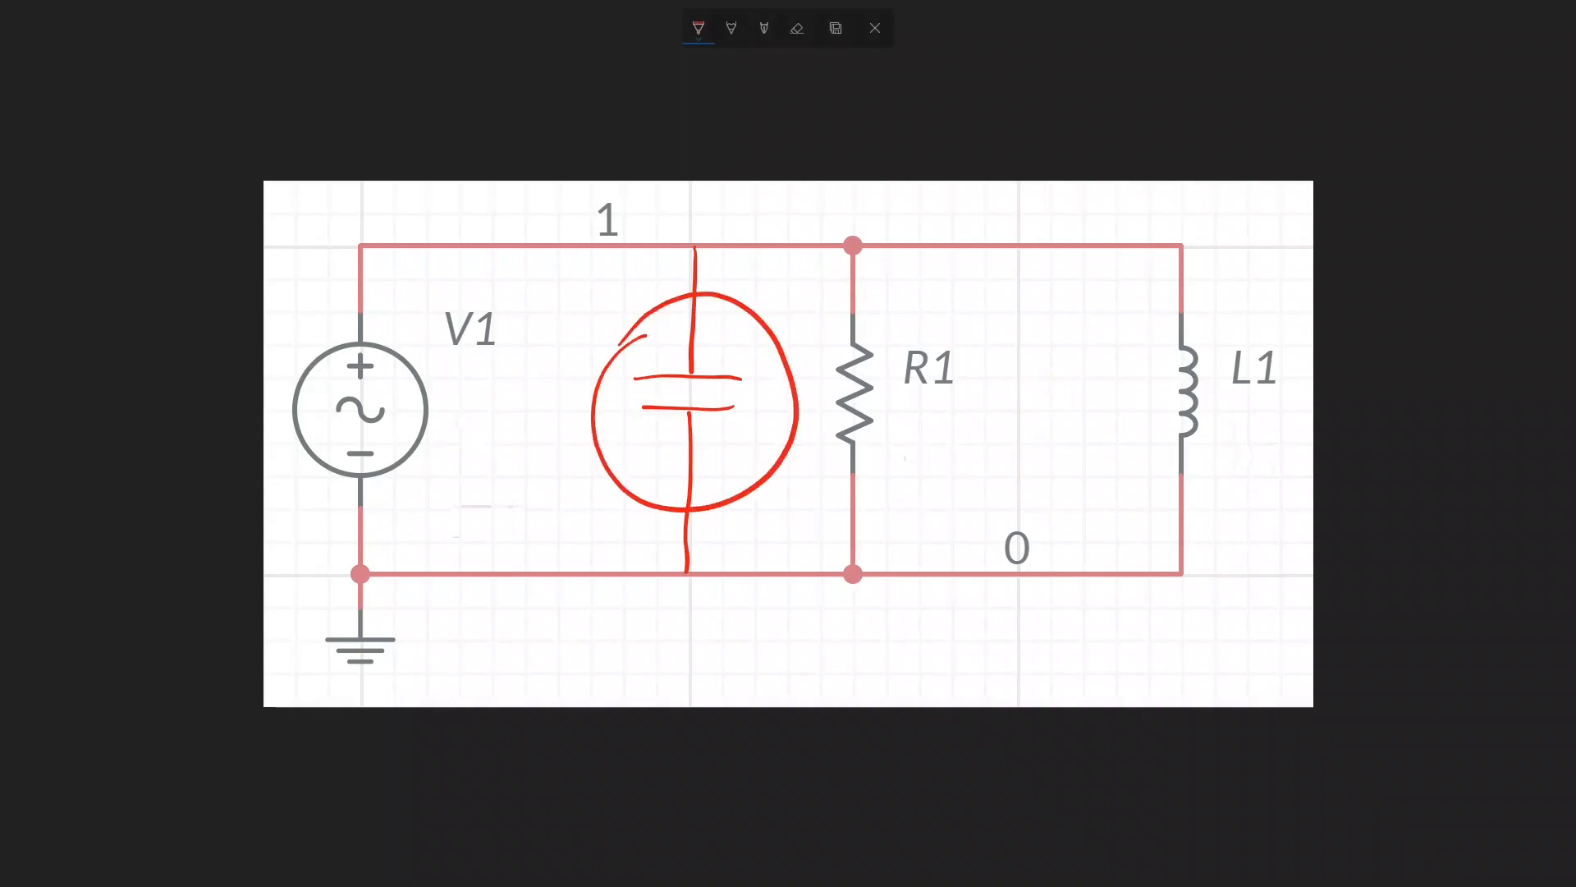
{"action": "key", "text": "ctrl+z"}
{"action": "mouse_move", "coordinate": [1200, 294]}
{"action": "left_mouse_down"}
{"action": "mouse_move", "coordinate": [1145, 492]}
{"action": "mouse_move", "coordinate": [1271, 302]}
{"action": "mouse_move", "coordinate": [1147, 281]}
{"action": "left_mouse_up"}
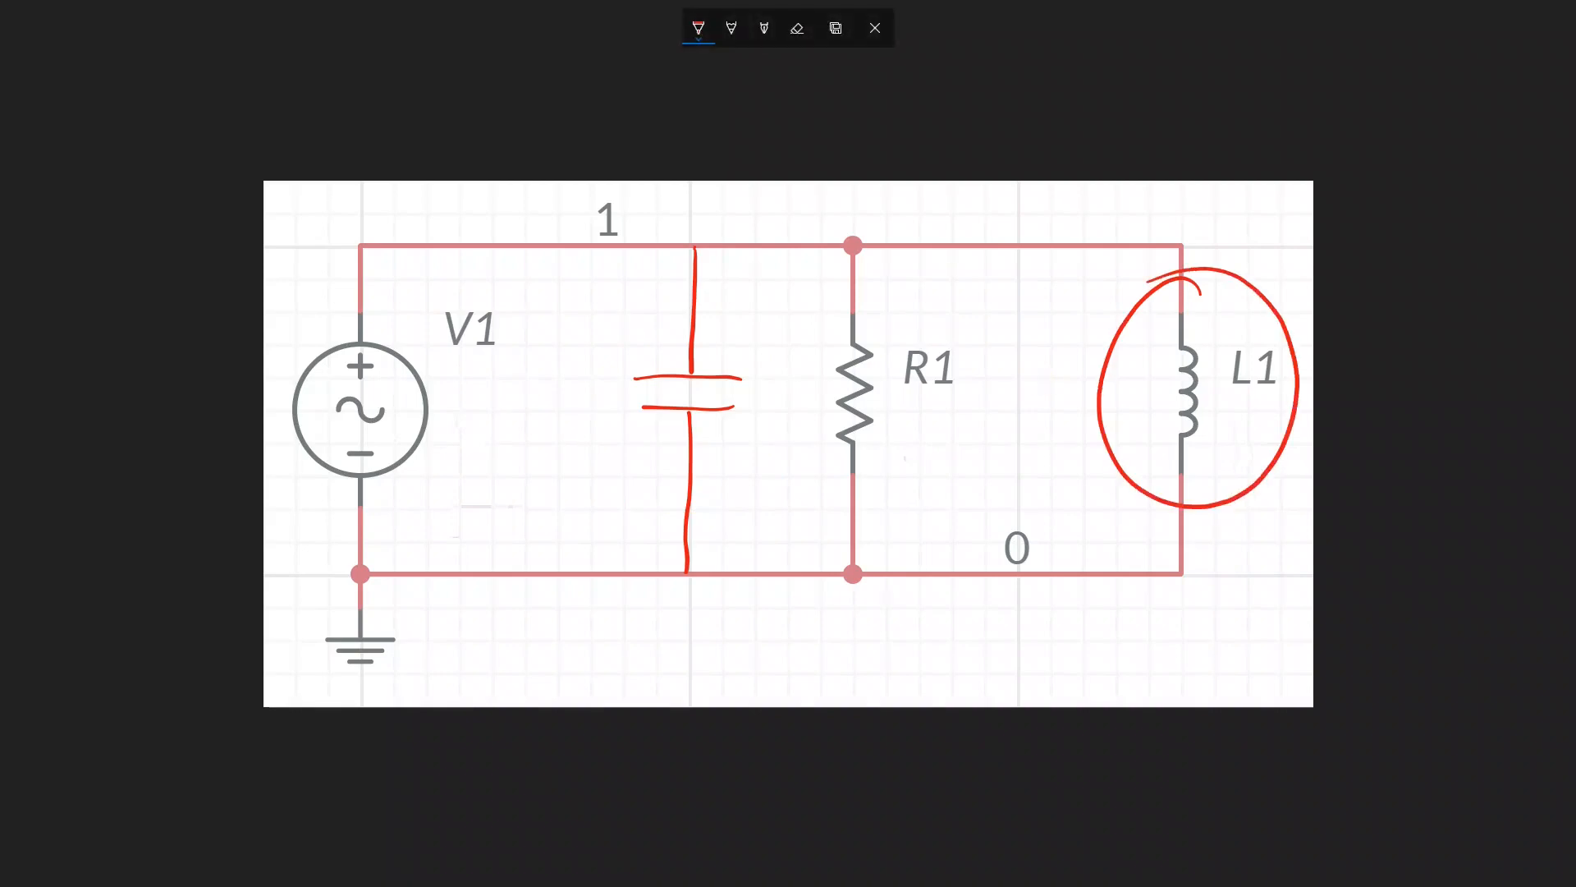
{"action": "key", "text": "ctrl+z"}
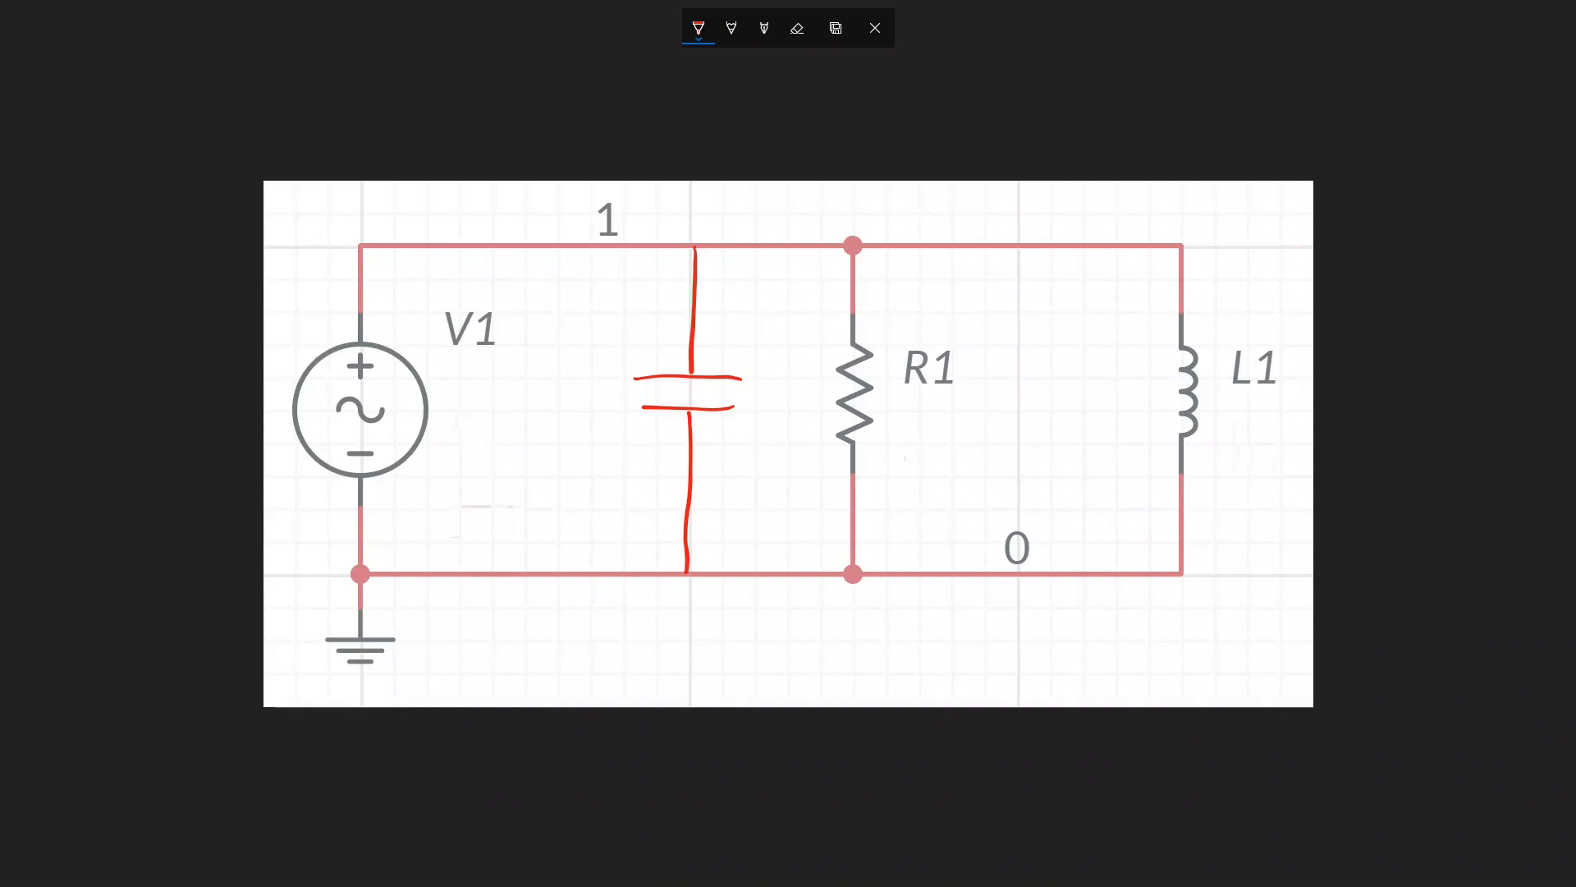
- Draw a current arrow from V1 along the node 1 wire and a sine wave over the source symbol
{"action": "left_click_drag", "start_coordinate": [382, 327], "coordinate": [559, 259]}
{"action": "mouse_move", "coordinate": [544, 246]}
{"action": "left_mouse_down"}
{"action": "mouse_move", "coordinate": [568, 260]}
{"action": "mouse_move", "coordinate": [533, 280]}
{"action": "left_mouse_up"}
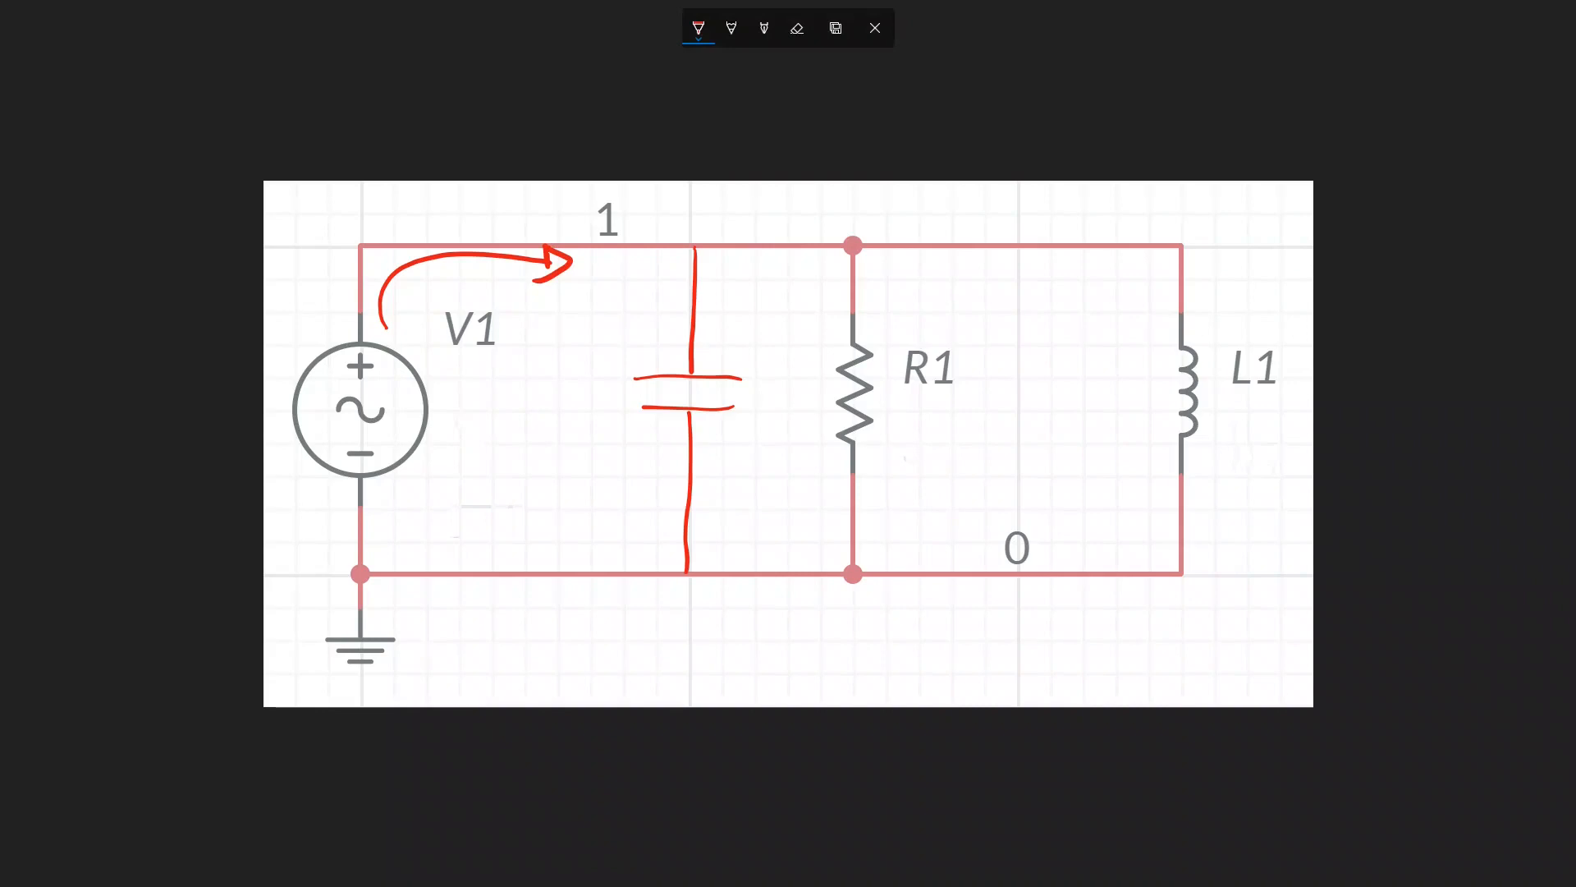
{"action": "mouse_move", "coordinate": [312, 445]}
{"action": "left_mouse_down"}
{"action": "mouse_move", "coordinate": [400, 429]}
{"action": "mouse_move", "coordinate": [423, 383]}
{"action": "left_mouse_up"}
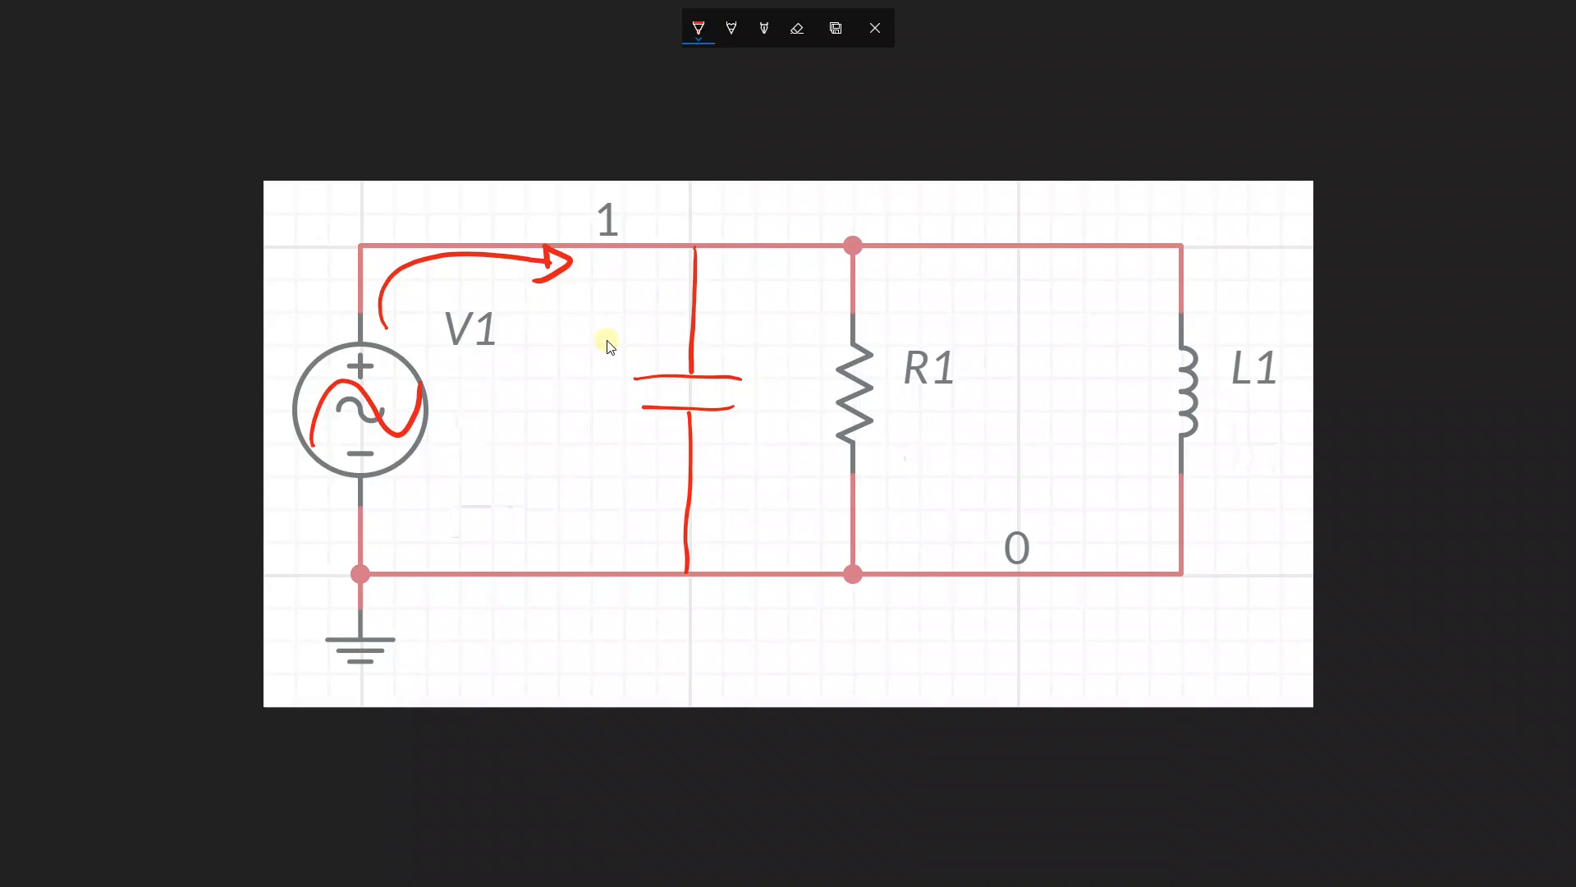
- Circle the sketched capacitor twice for emphasis, undoing each circle
{"action": "mouse_move", "coordinate": [622, 337]}
{"action": "left_mouse_down"}
{"action": "mouse_move", "coordinate": [793, 451]}
{"action": "mouse_move", "coordinate": [598, 345]}
{"action": "mouse_move", "coordinate": [619, 335]}
{"action": "left_mouse_up"}
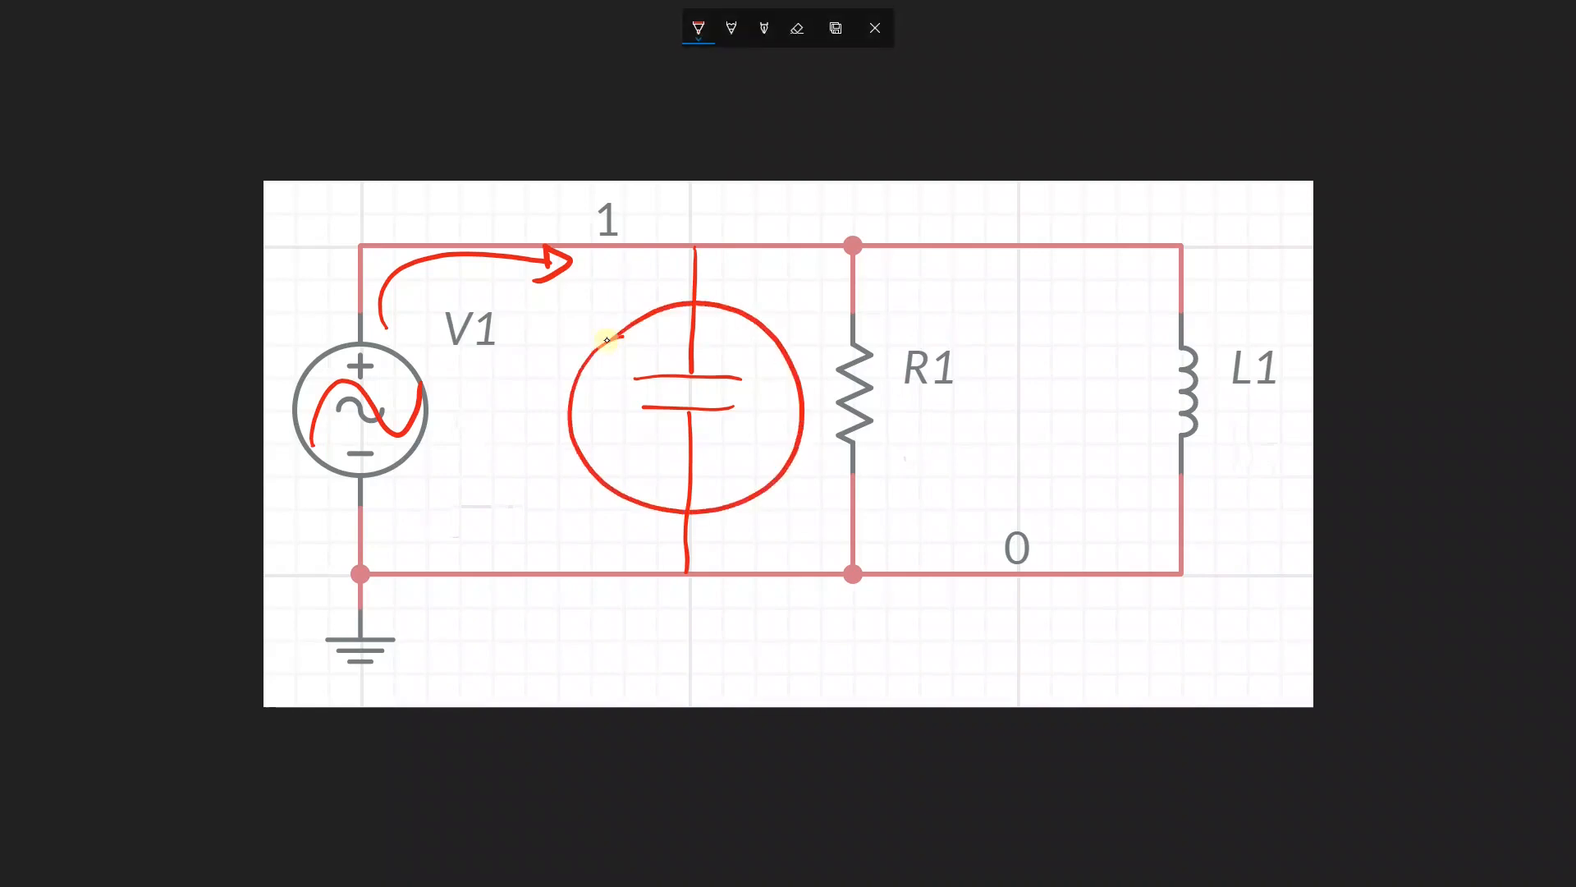
{"action": "key", "text": "ctrl+z"}
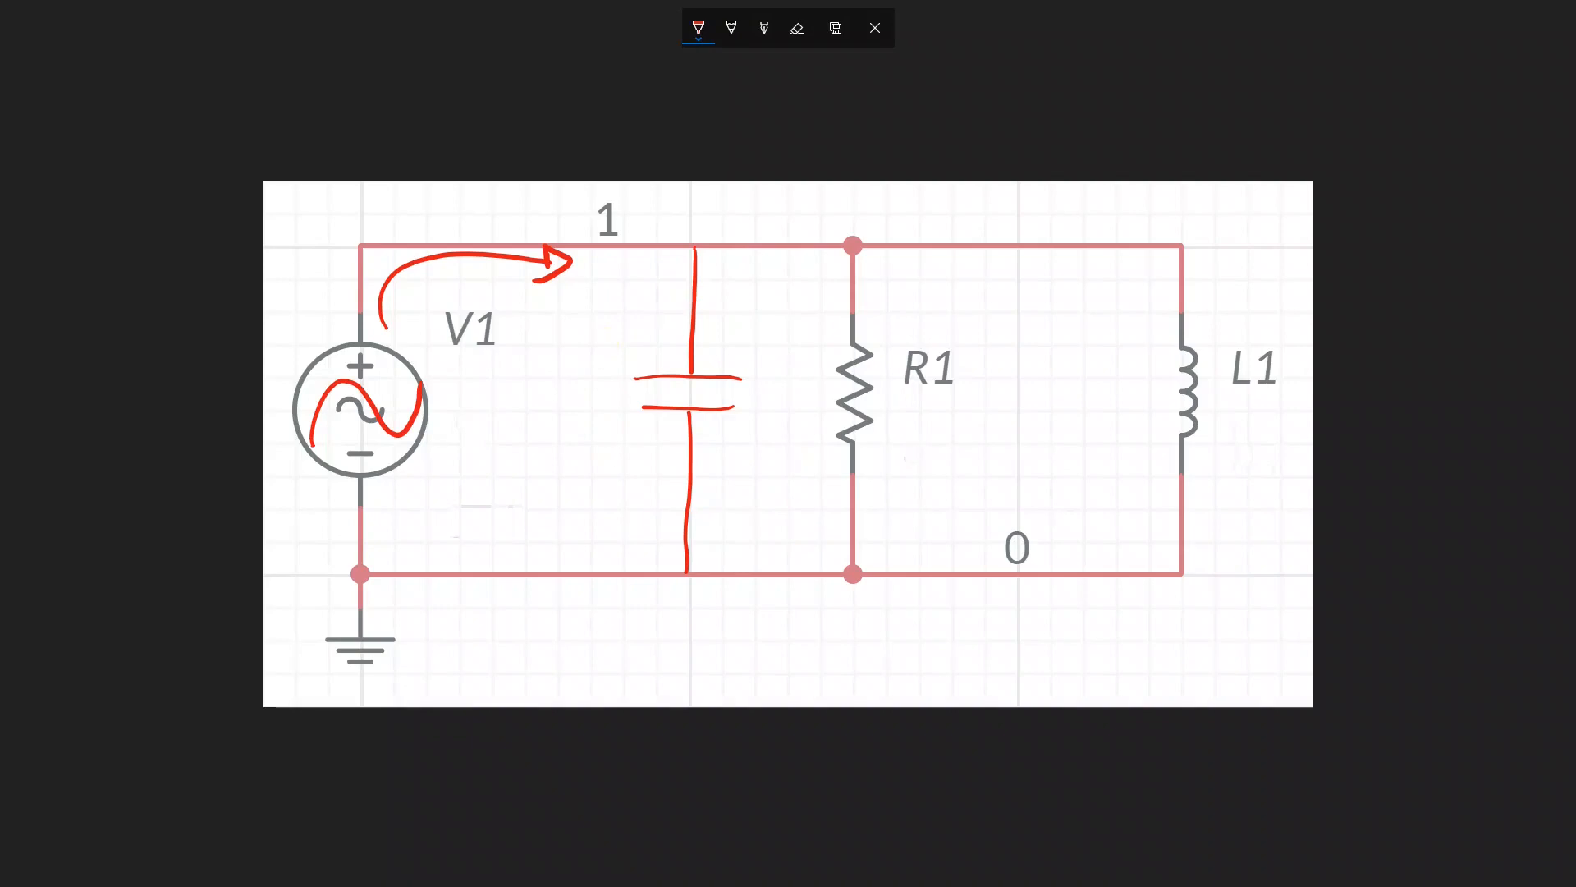
{"action": "mouse_move", "coordinate": [661, 315]}
{"action": "left_mouse_down"}
{"action": "mouse_move", "coordinate": [595, 459]}
{"action": "mouse_move", "coordinate": [772, 320]}
{"action": "mouse_move", "coordinate": [632, 335]}
{"action": "left_mouse_up"}
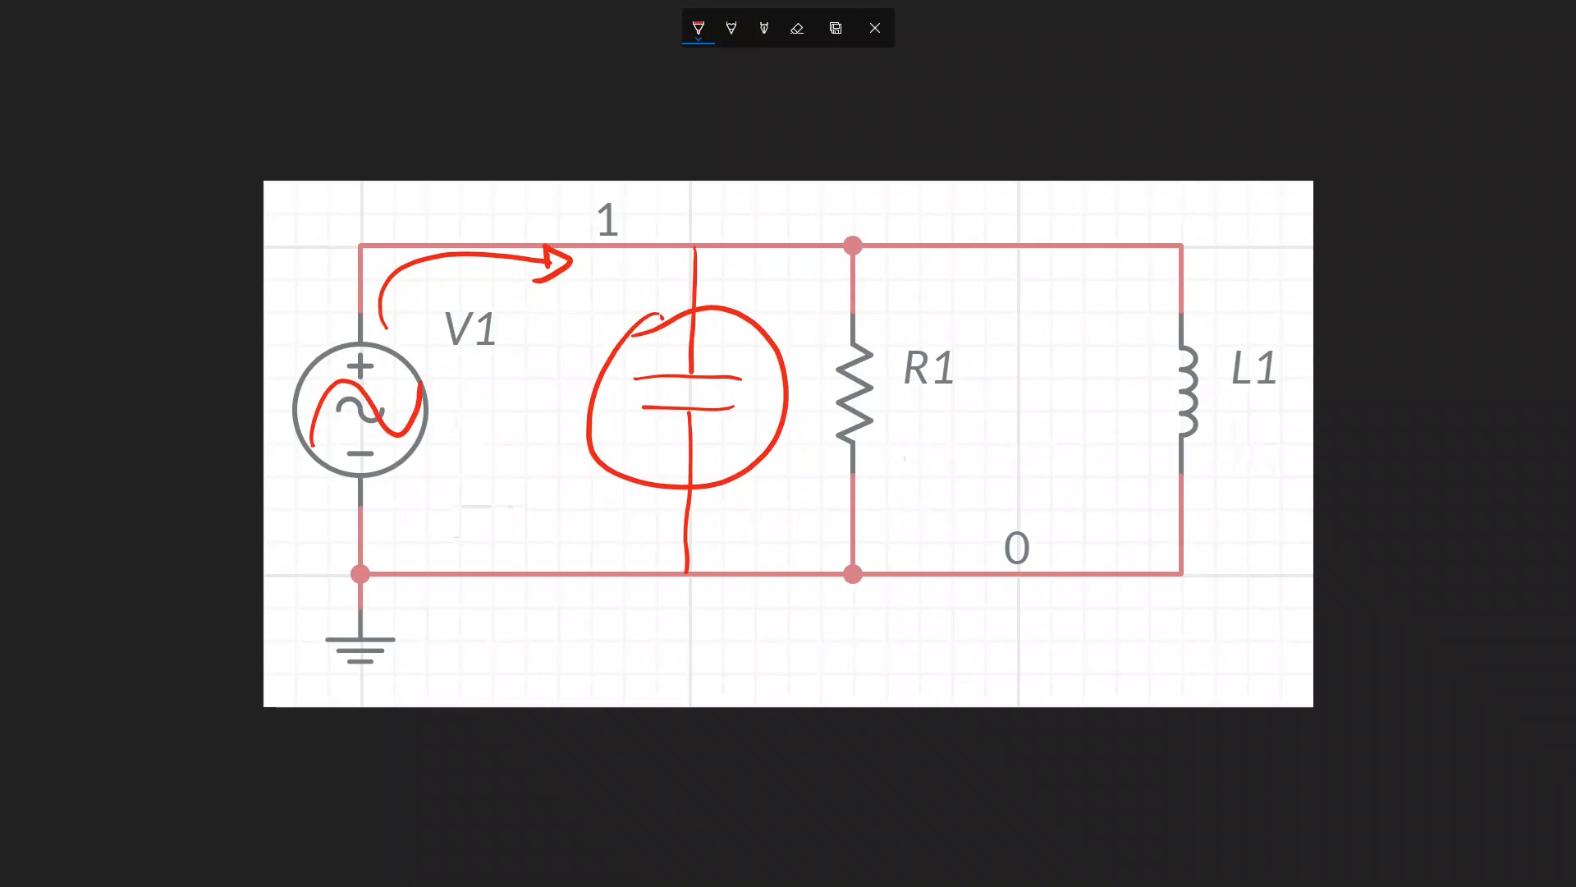
{"action": "key", "text": "ctrl+z"}
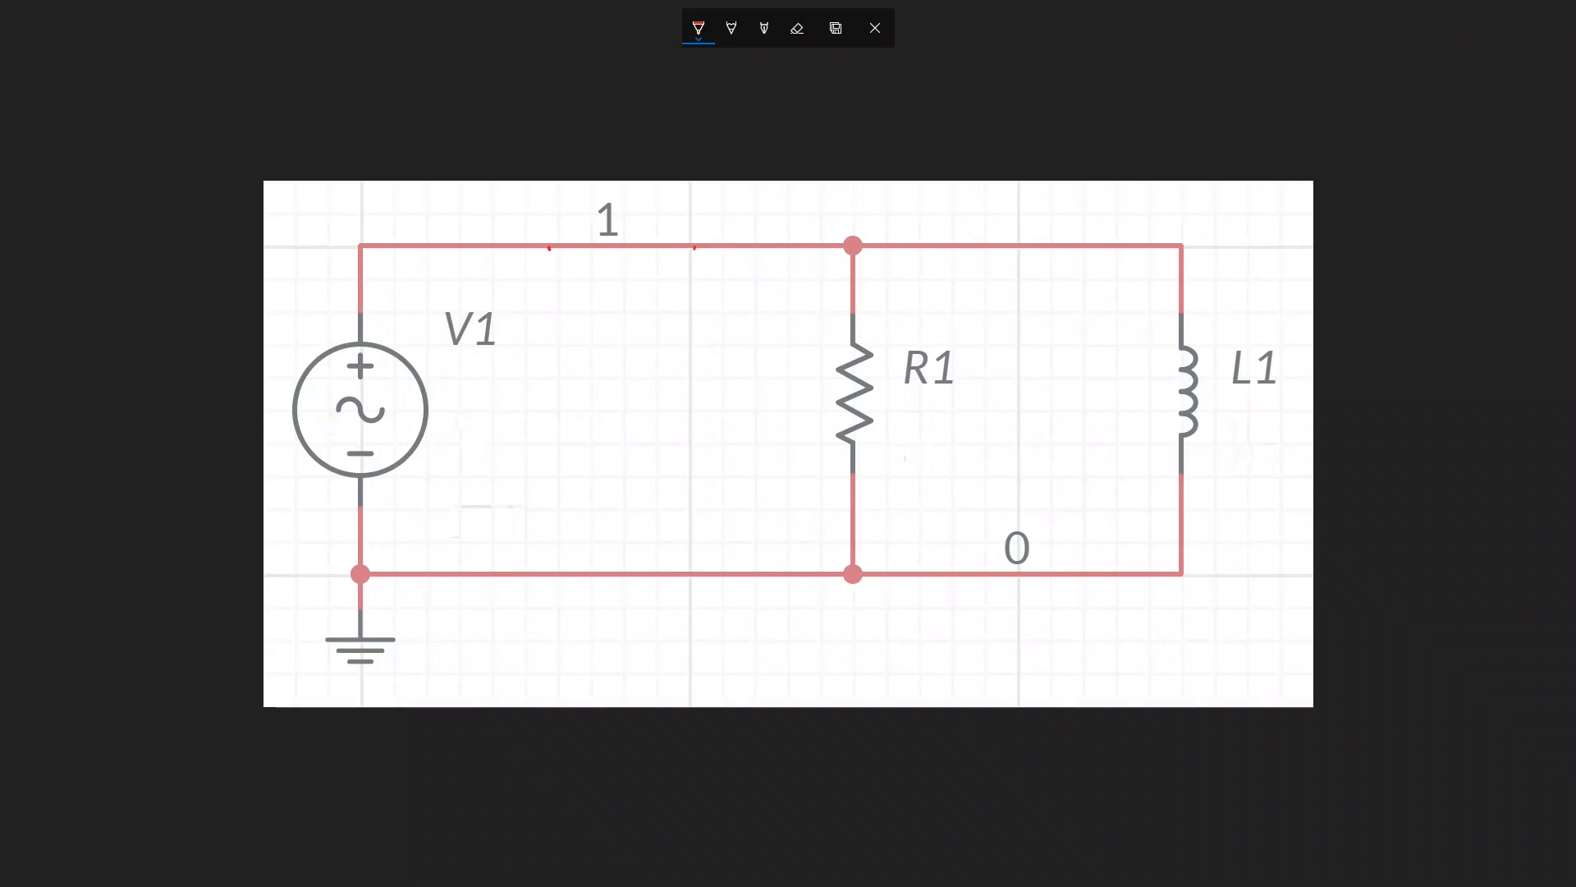
{"action": "left_click_drag", "start_coordinate": [1184, 473], "coordinate": [1170, 525]}
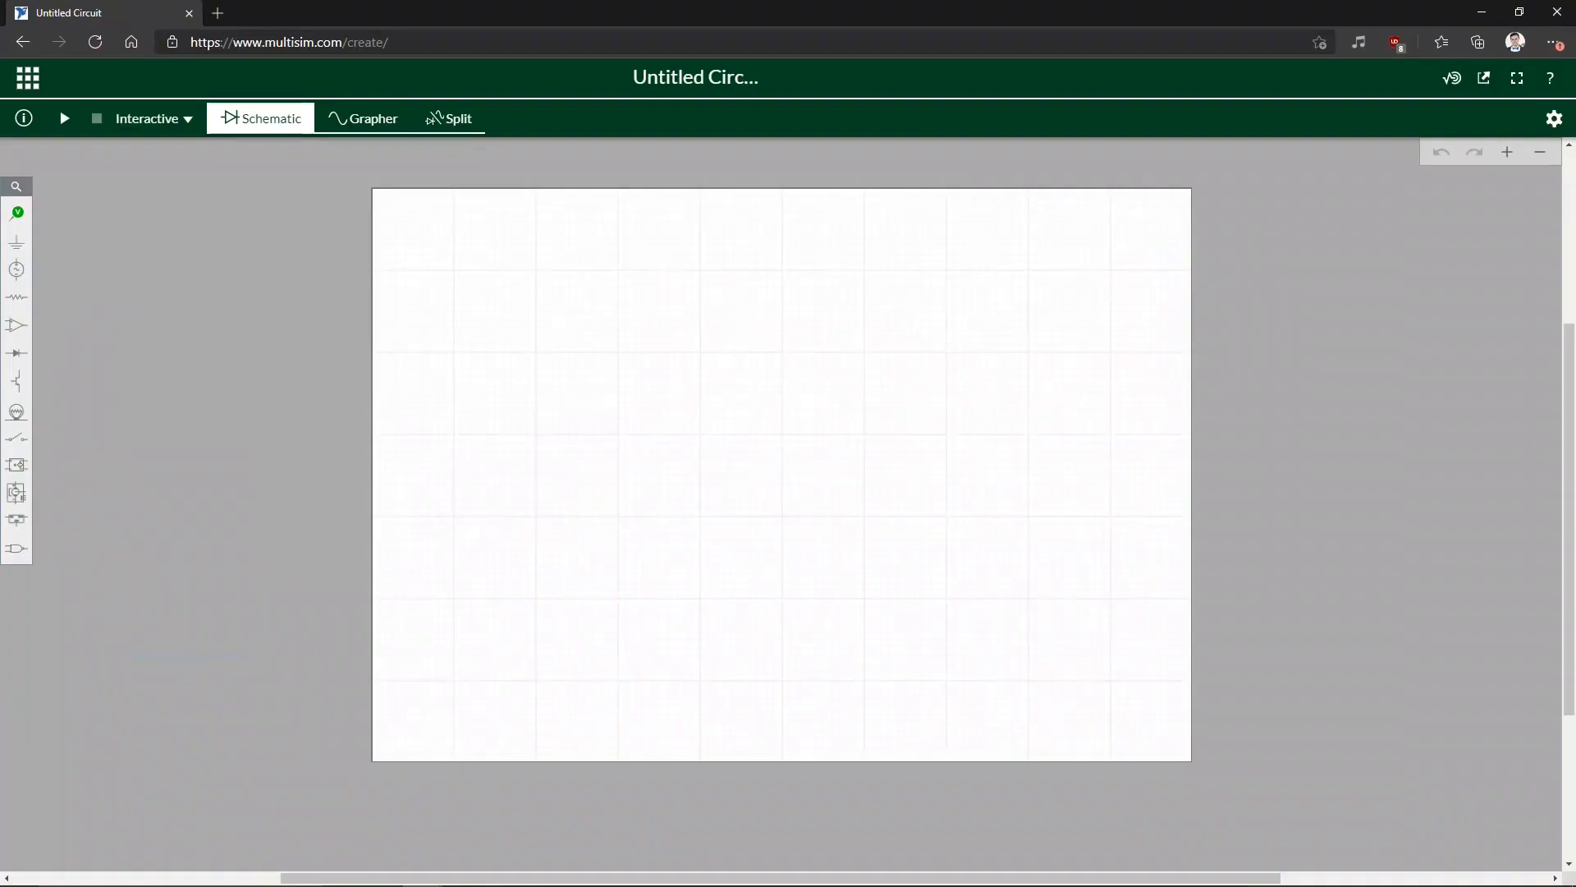
- Place an AC voltage source on the left part of the blank schematic in Multisim Live
{"action": "scroll", "coordinate": [590, 391], "scroll_direction": "up", "scroll_amount": 1}
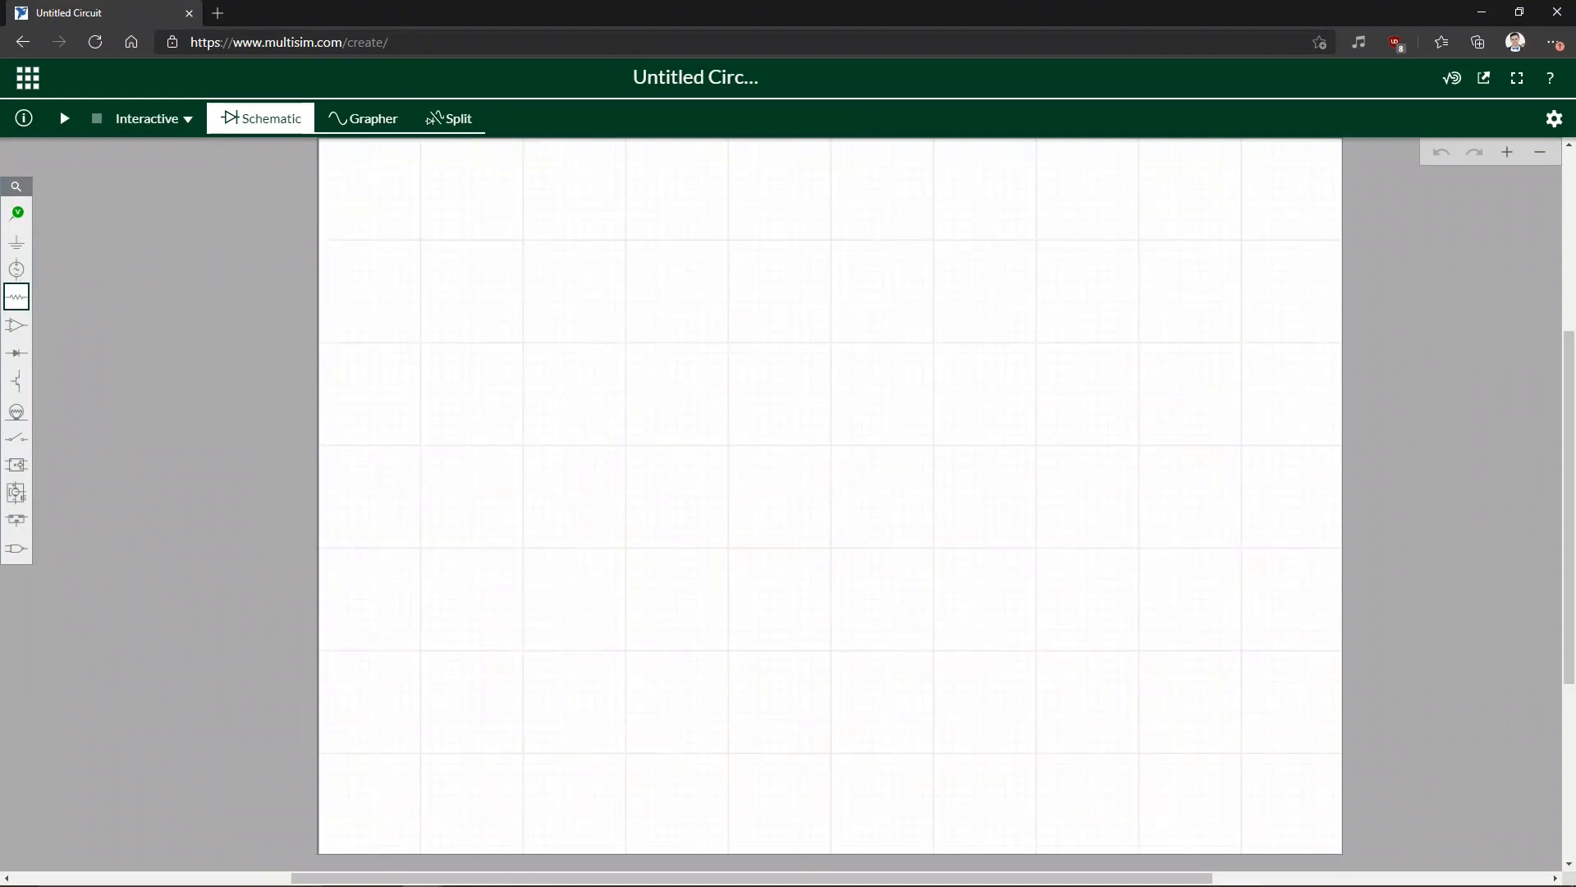
{"action": "left_click", "coordinate": [17, 269]}
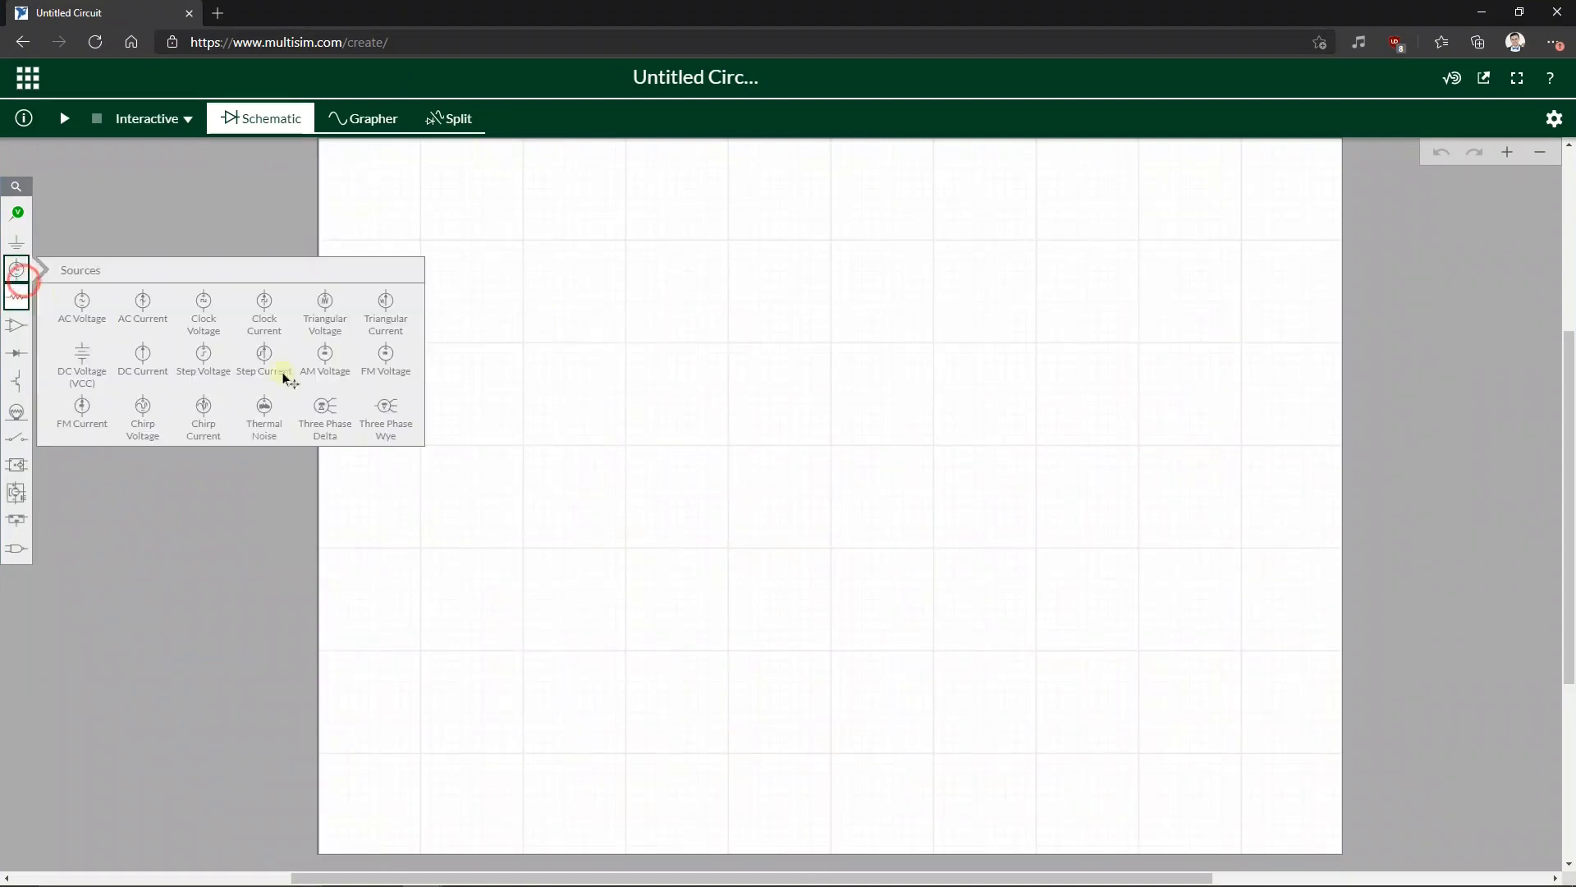
{"action": "left_click", "coordinate": [82, 304]}
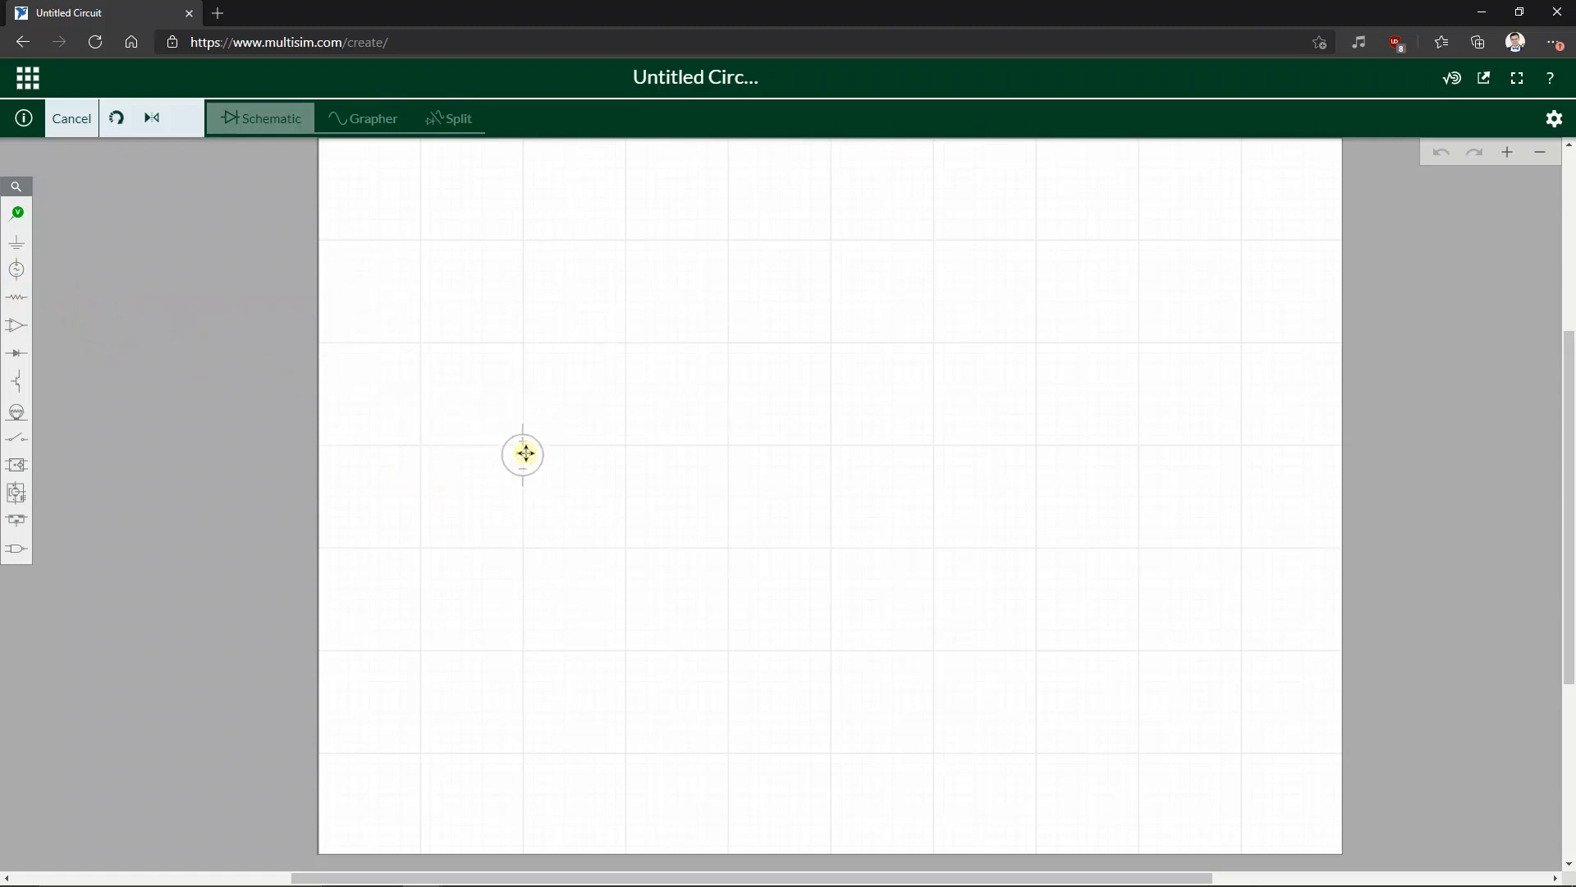
{"action": "scroll", "coordinate": [525, 444], "scroll_direction": "up", "scroll_amount": 5}
{"action": "left_click", "coordinate": [524, 430]}
{"action": "scroll", "coordinate": [493, 443], "scroll_direction": "down", "scroll_amount": 3}
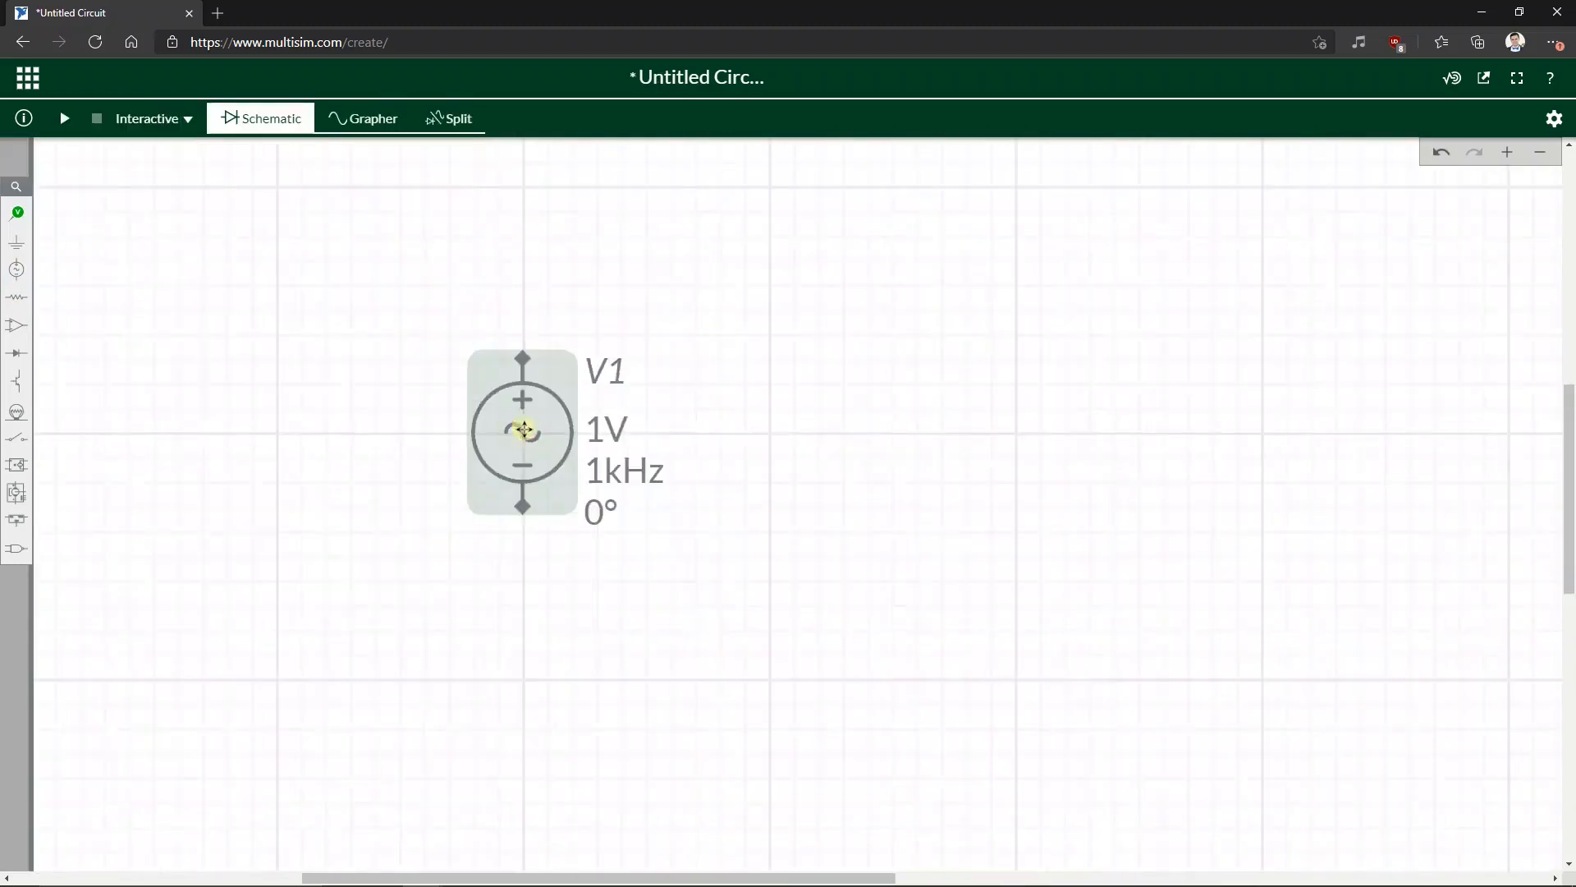
- Place a resistor and an inductor side by side to the right of the voltage source
{"action": "left_click", "coordinate": [17, 296]}
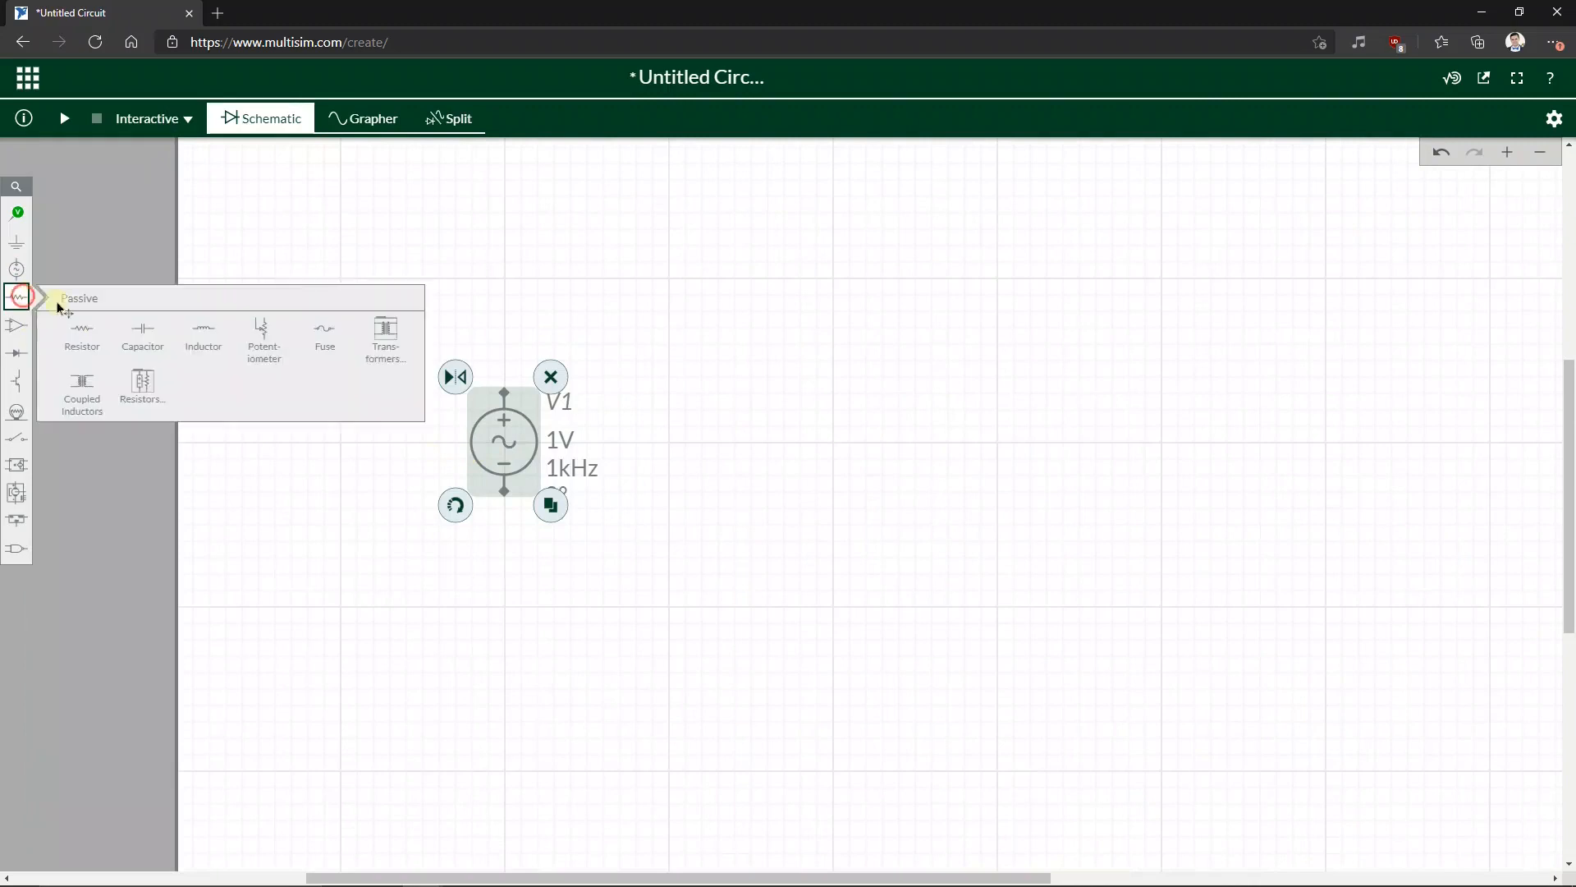
{"action": "left_click", "coordinate": [97, 335]}
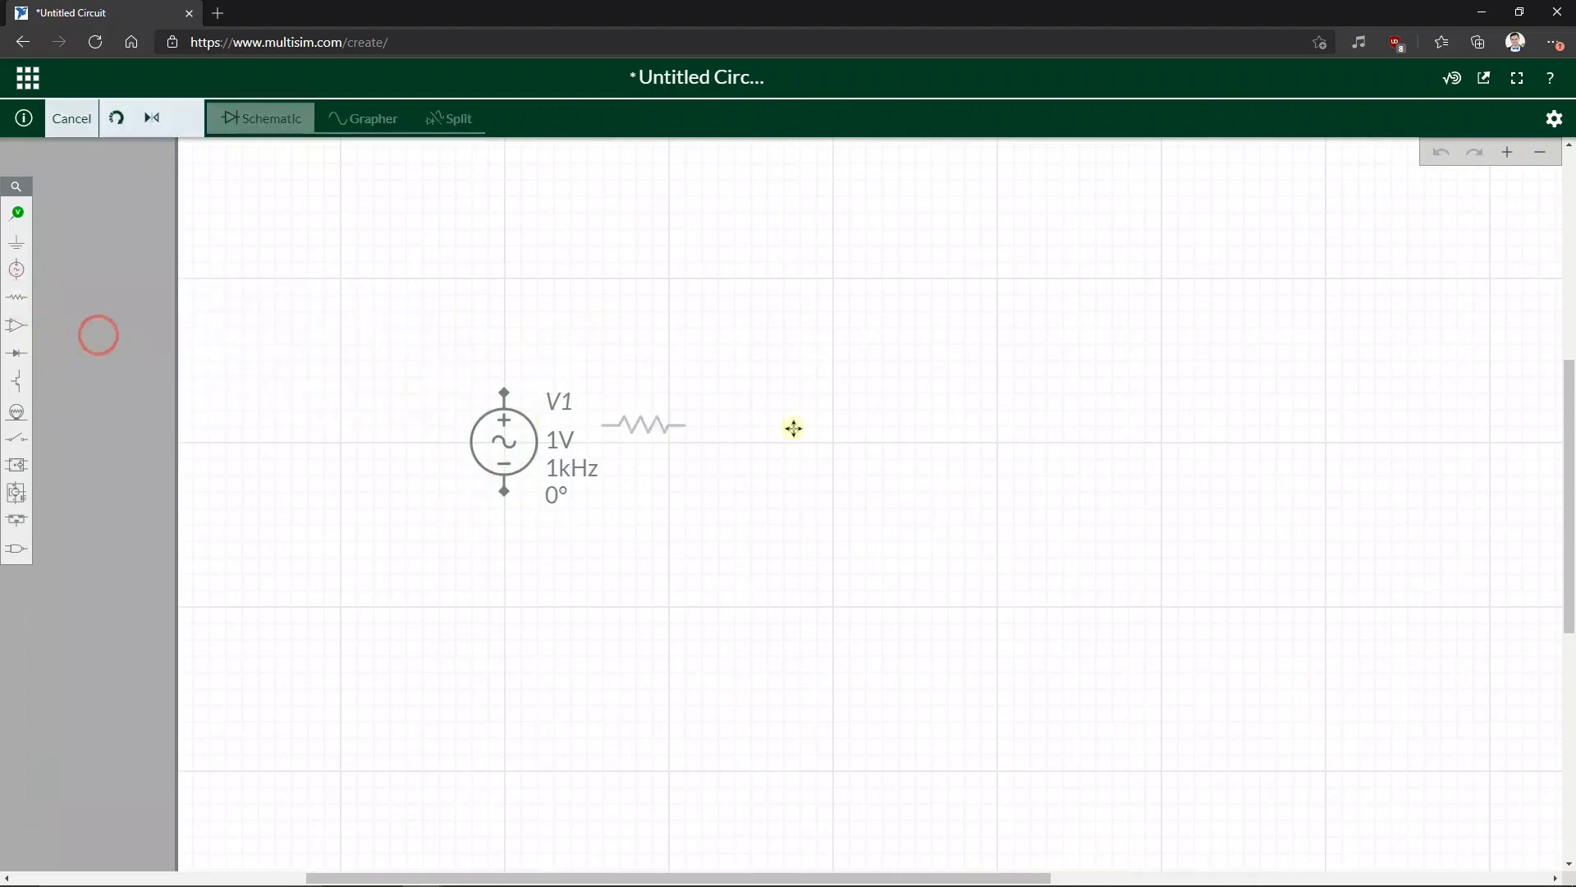
{"action": "left_click", "coordinate": [846, 436]}
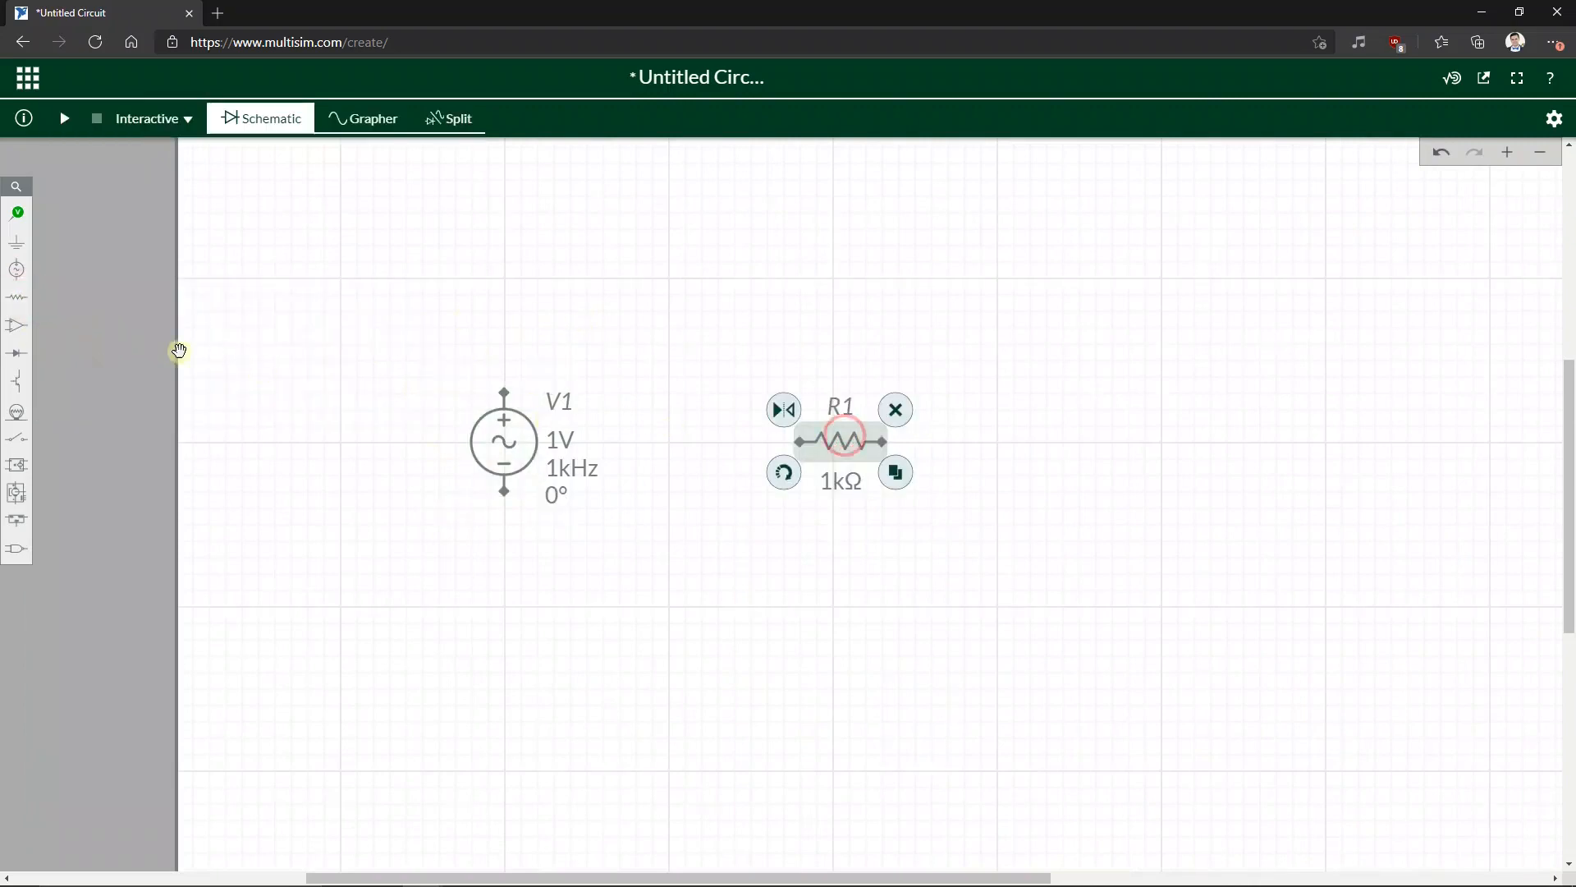
{"action": "left_click", "coordinate": [16, 300]}
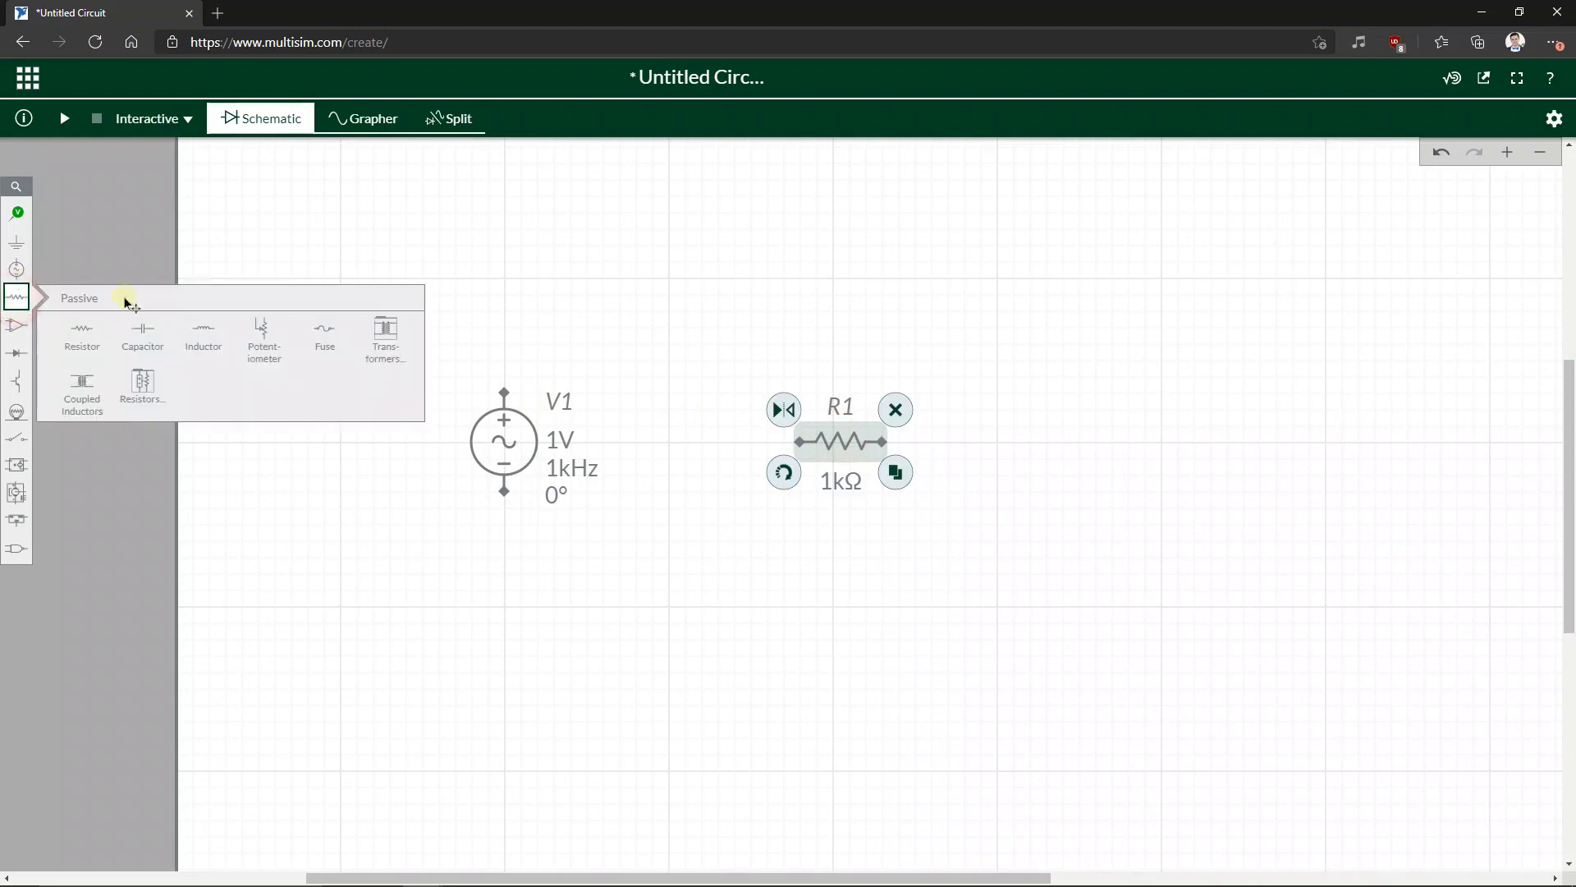
{"action": "left_click", "coordinate": [197, 331]}
{"action": "left_click", "coordinate": [1006, 440]}
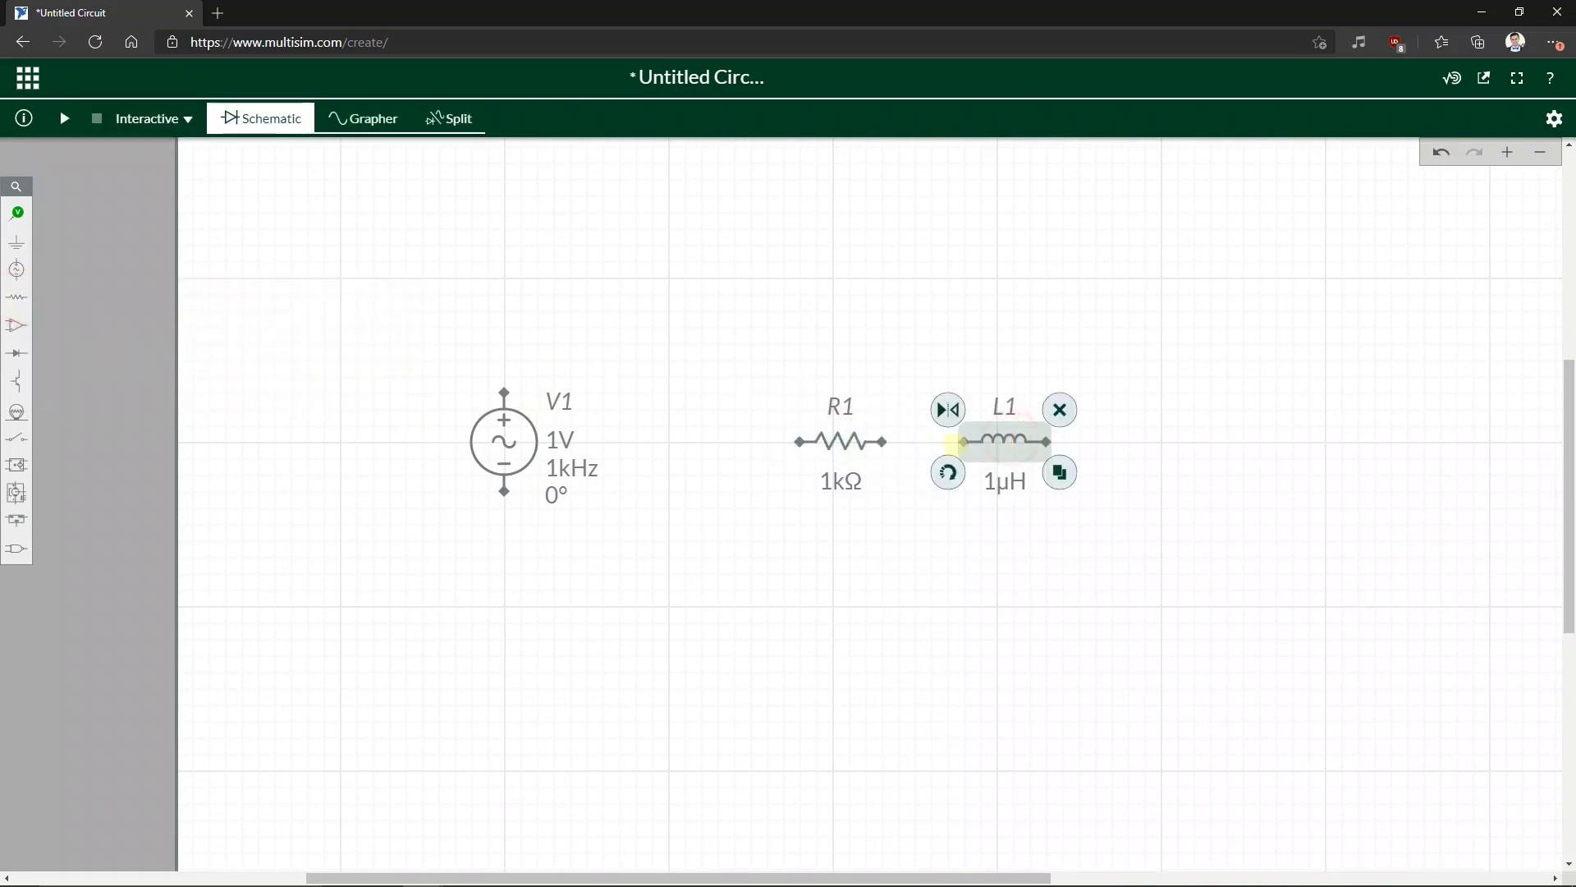
- Shift resistor R1 slightly left and rotate both R1 and inductor L1 to stand vertically
{"action": "left_click", "coordinate": [842, 441]}
{"action": "mouse_move", "coordinate": [842, 442]}
{"action": "left_mouse_down"}
{"action": "mouse_move", "coordinate": [803, 440]}
{"action": "mouse_move", "coordinate": [837, 442]}
{"action": "mouse_move", "coordinate": [821, 441]}
{"action": "left_mouse_up"}
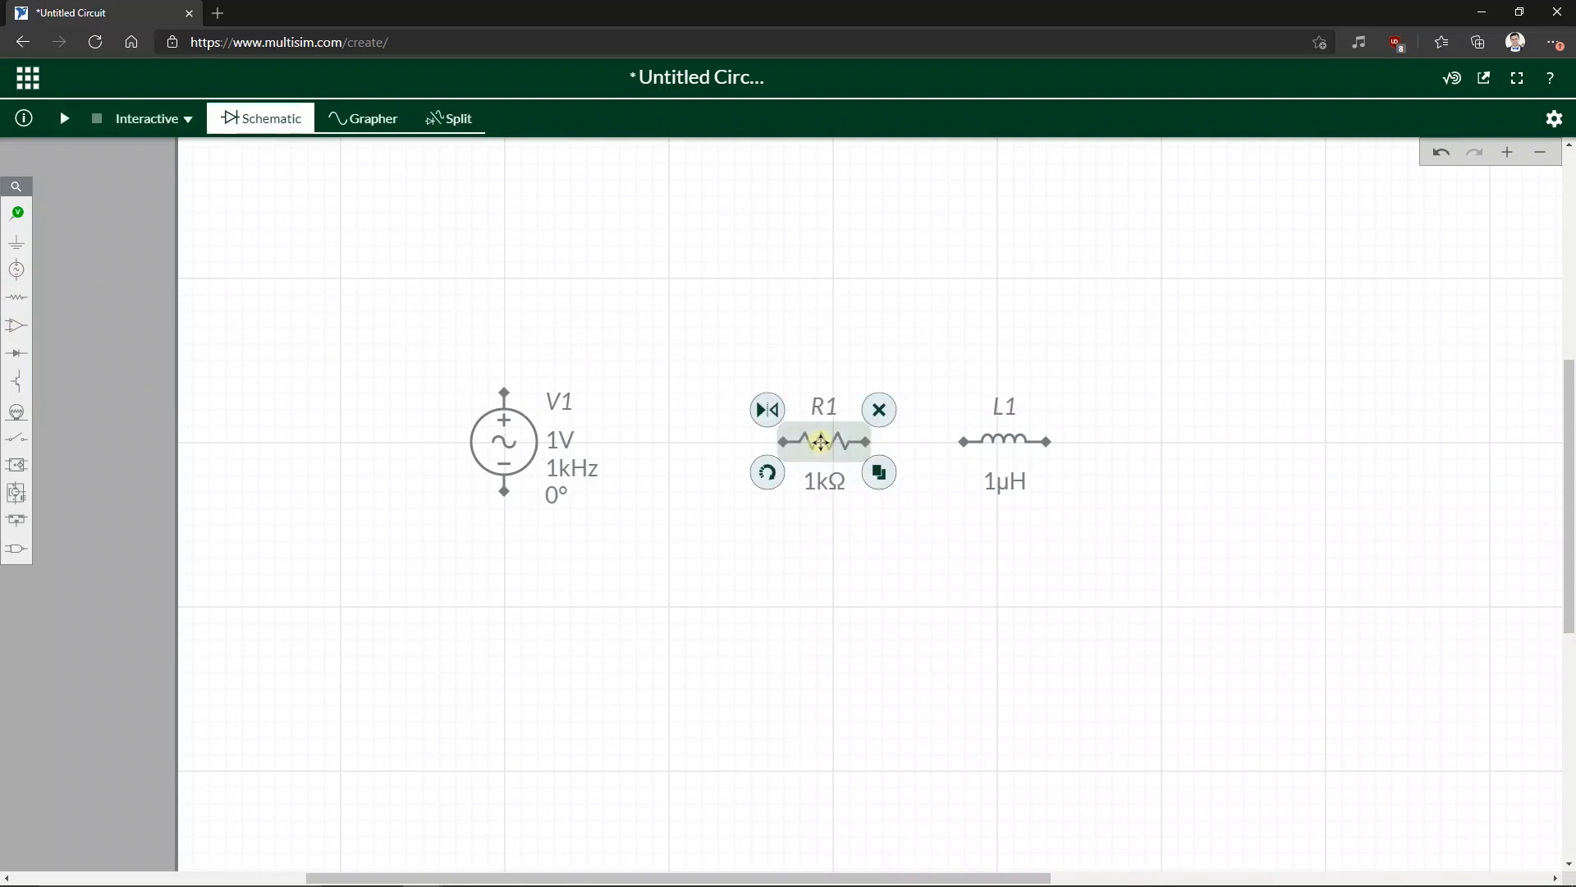
{"action": "left_click", "coordinate": [767, 475]}
{"action": "left_click", "coordinate": [981, 441]}
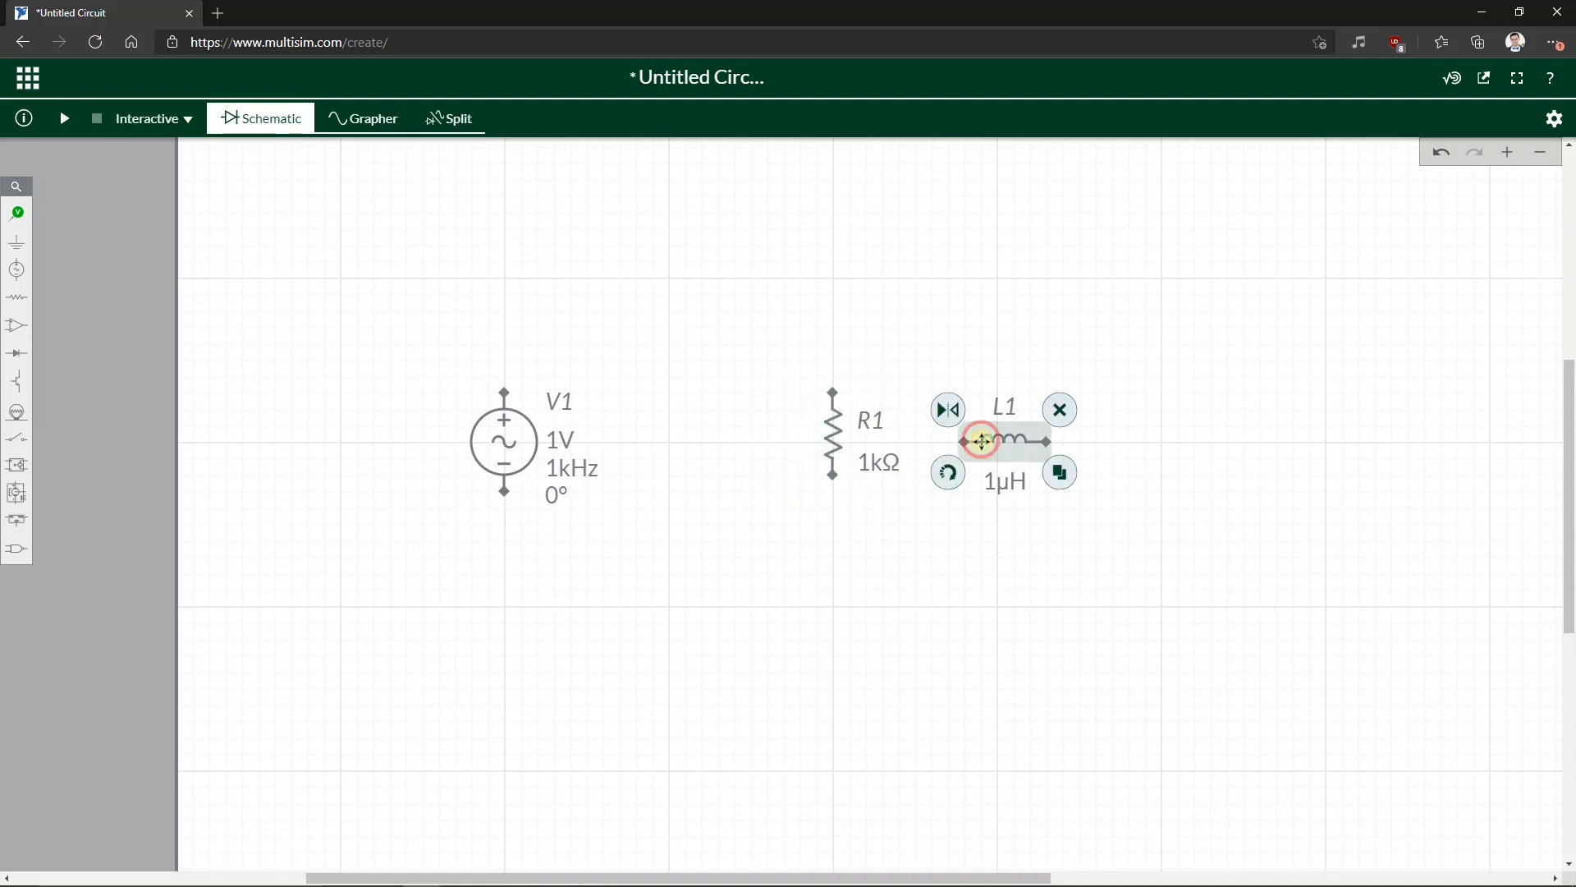
{"action": "left_click", "coordinate": [947, 469]}
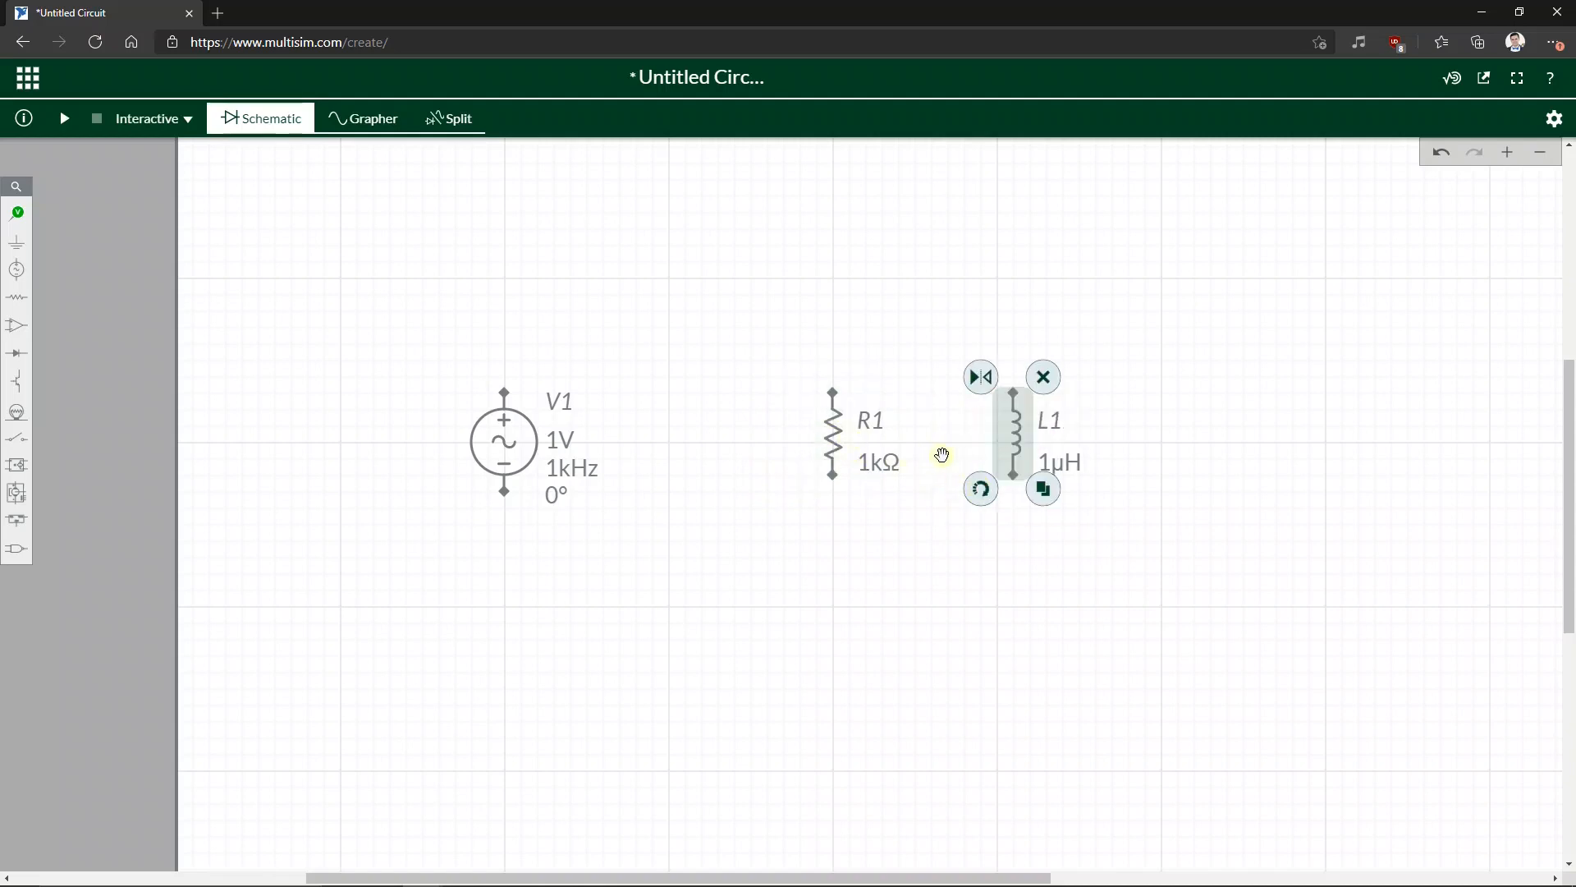
- Place a ground symbol directly below the voltage source V1
{"action": "scroll", "coordinate": [941, 455], "scroll_direction": "up", "scroll_amount": 2}
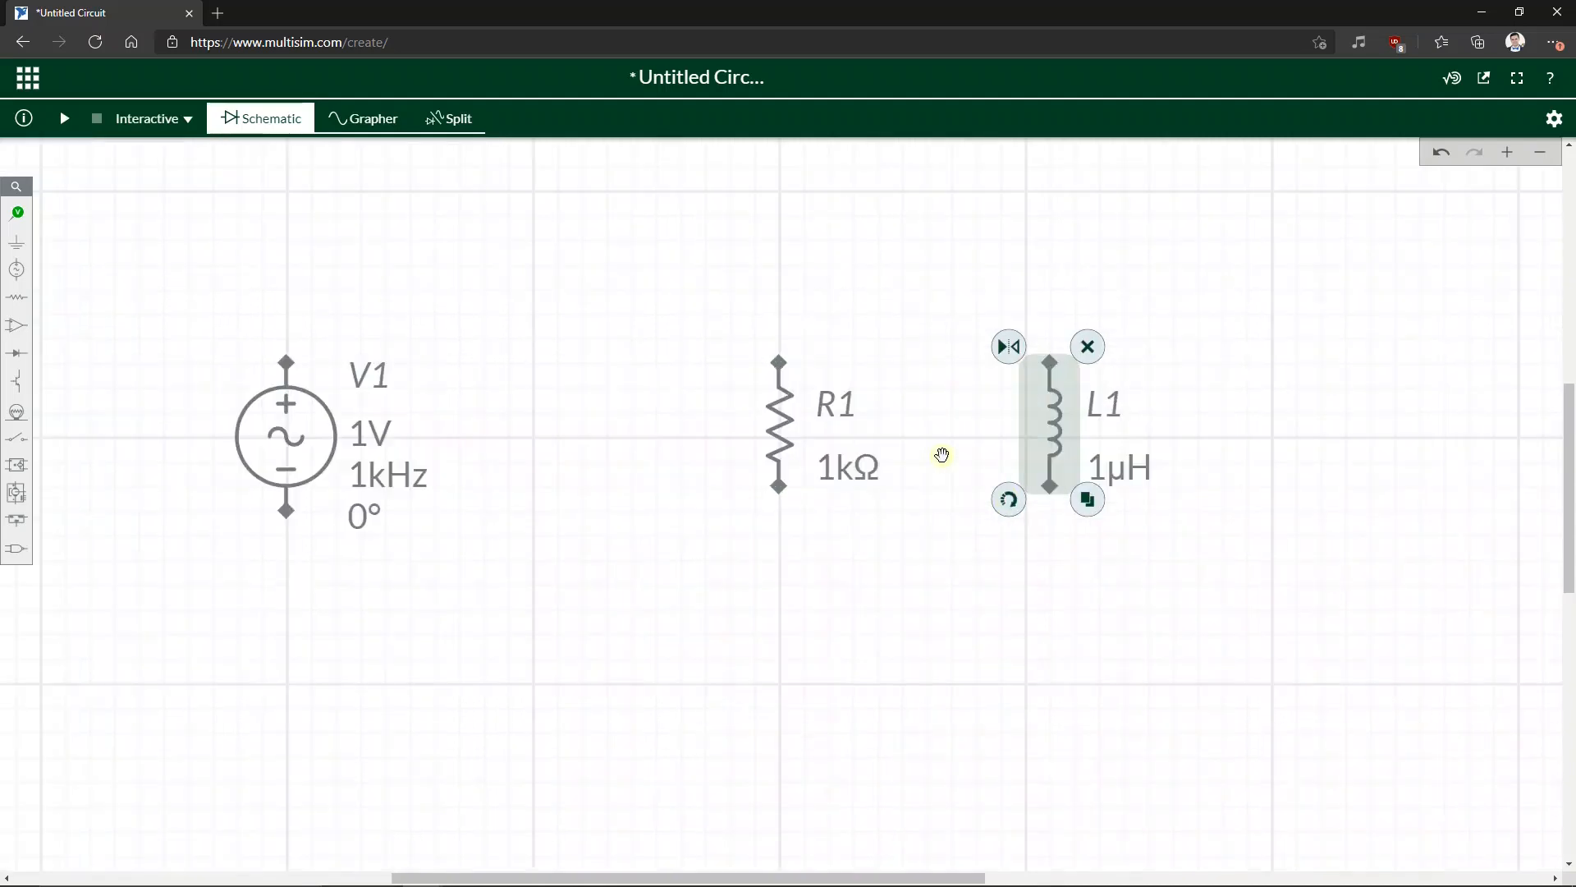
{"action": "left_click", "coordinate": [19, 243]}
{"action": "left_click", "coordinate": [82, 279]}
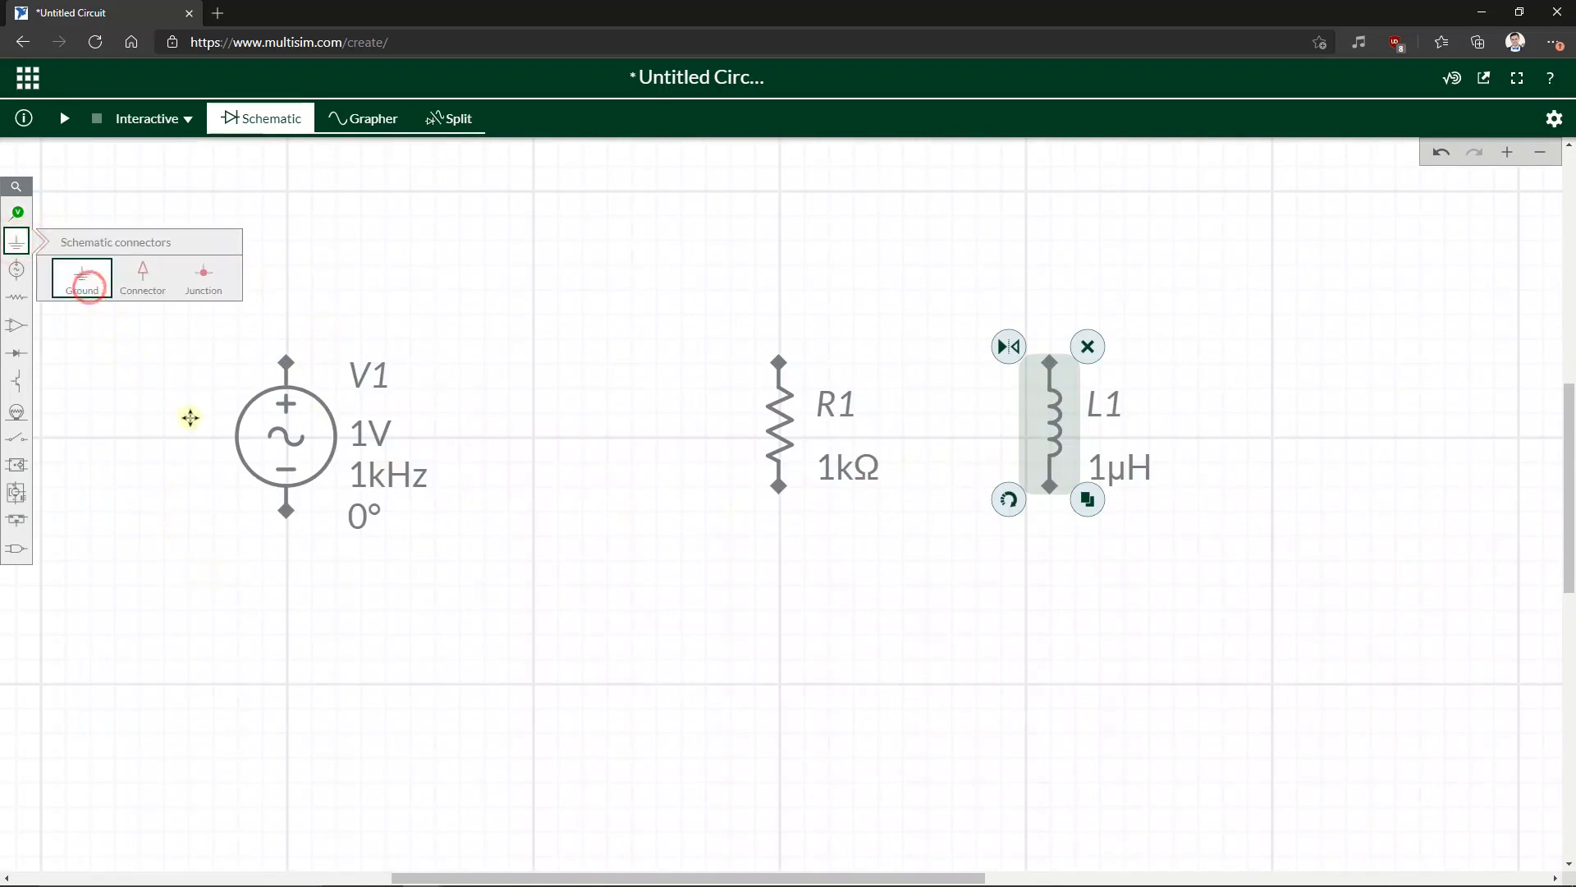
{"action": "left_click", "coordinate": [271, 579]}
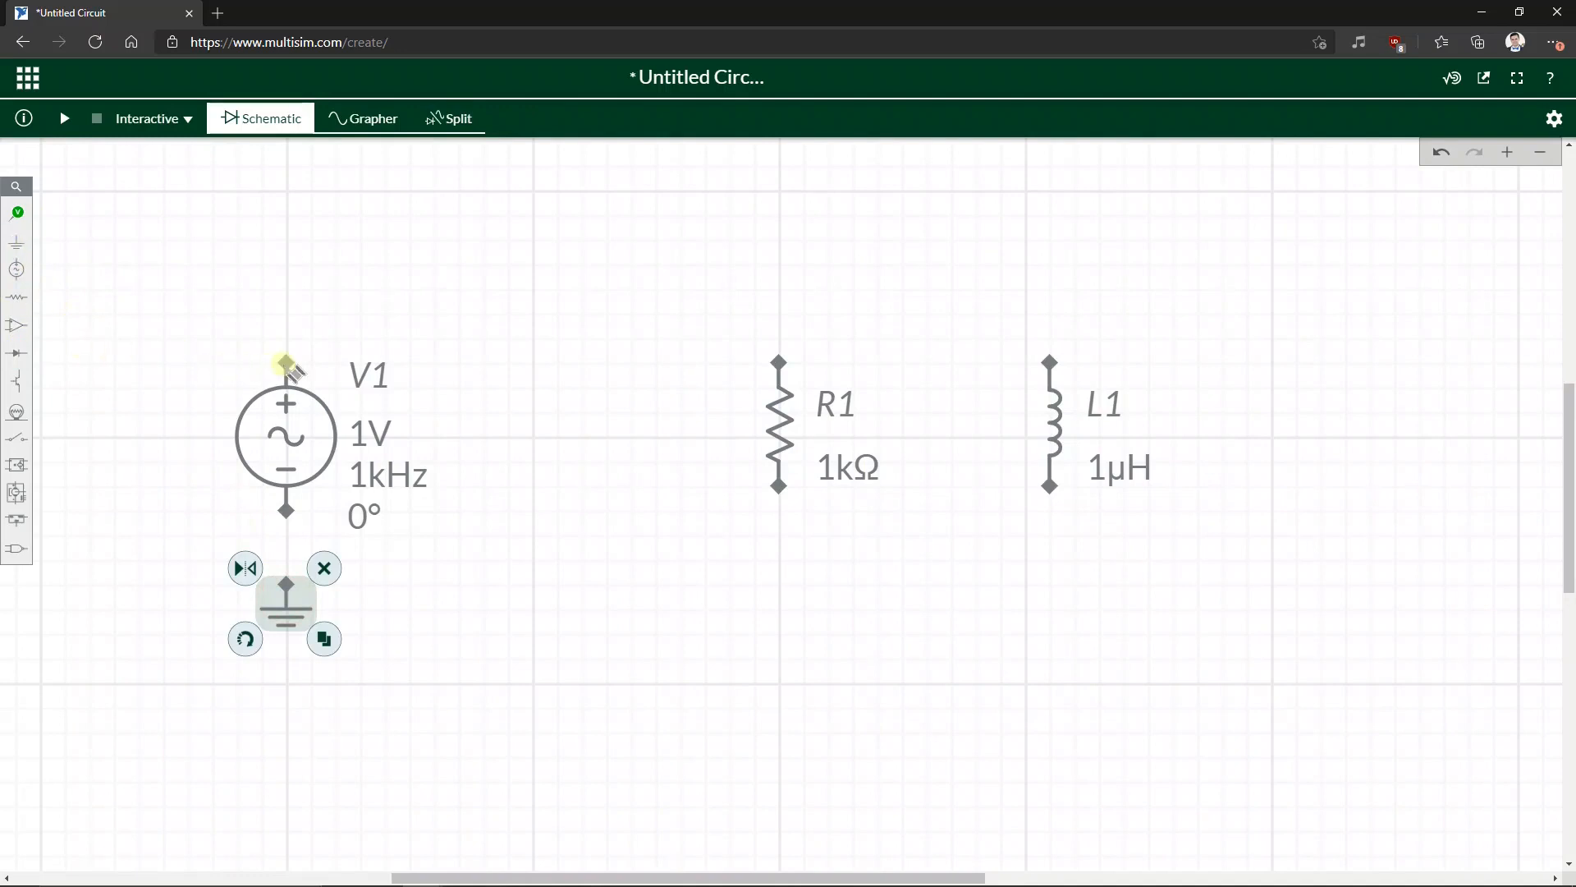
- Wire V1's positive terminal to the top of R1 and join the top of L1 to that wire above R1
{"action": "left_click", "coordinate": [285, 362]}
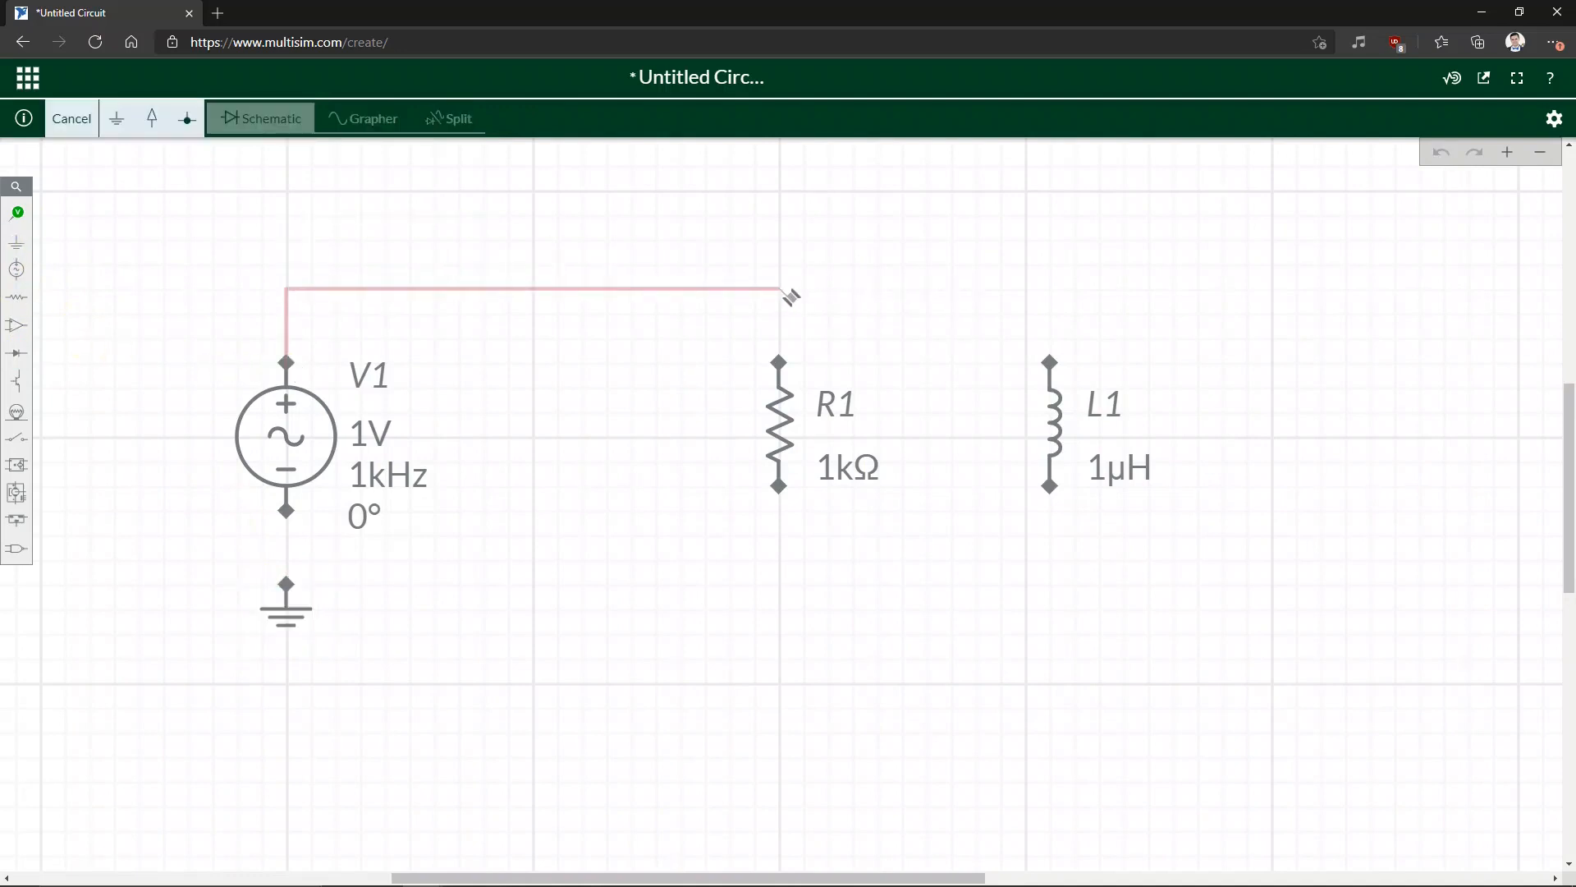
{"action": "left_click", "coordinate": [779, 362]}
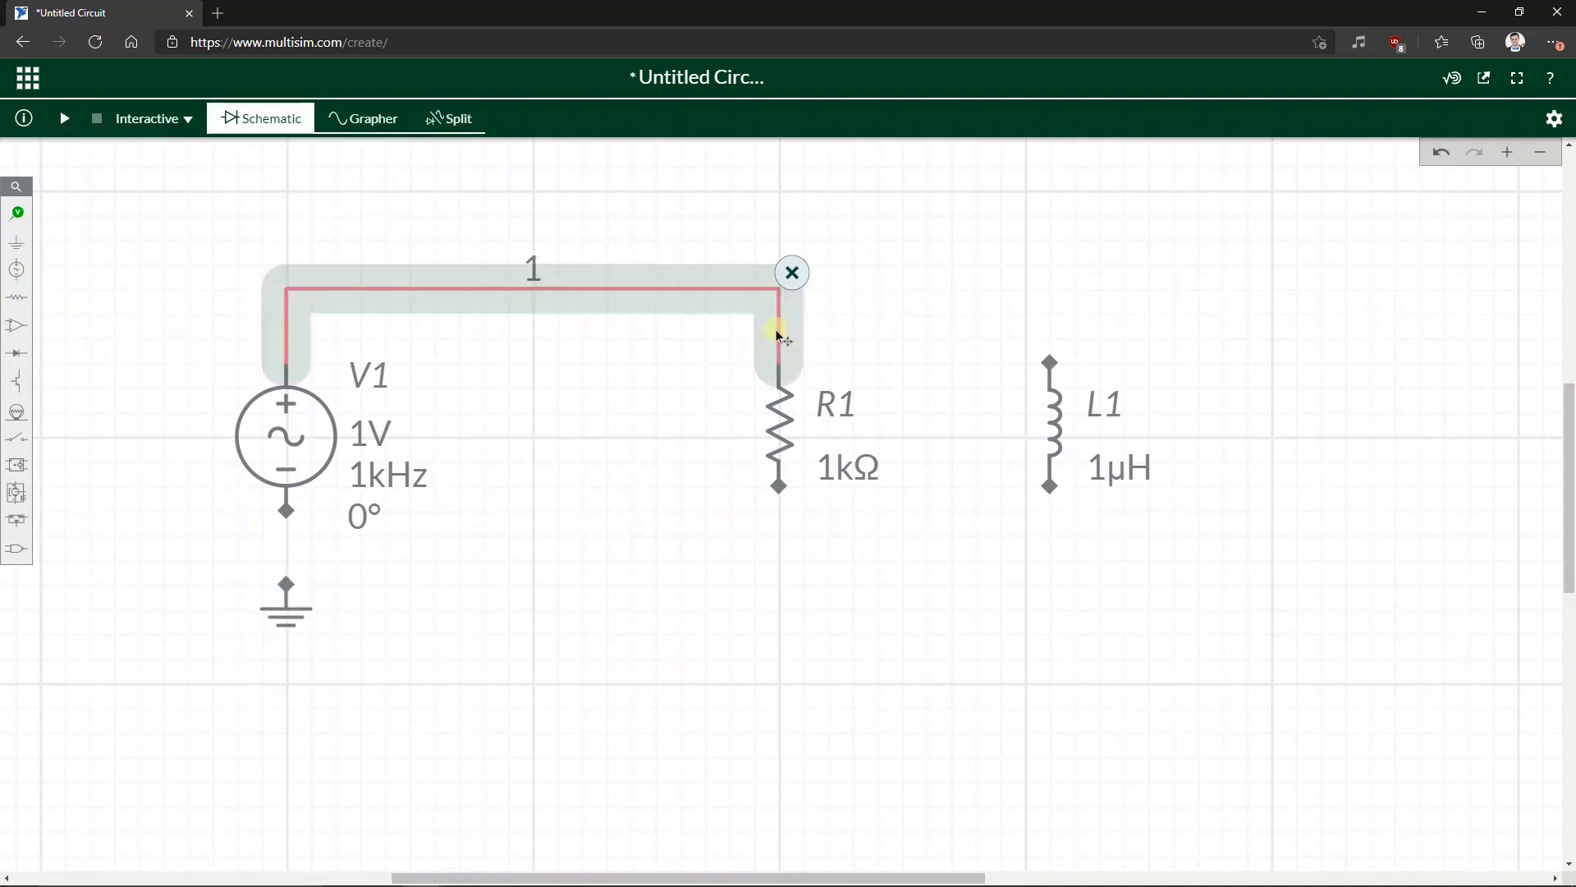
{"action": "left_click", "coordinate": [1051, 362]}
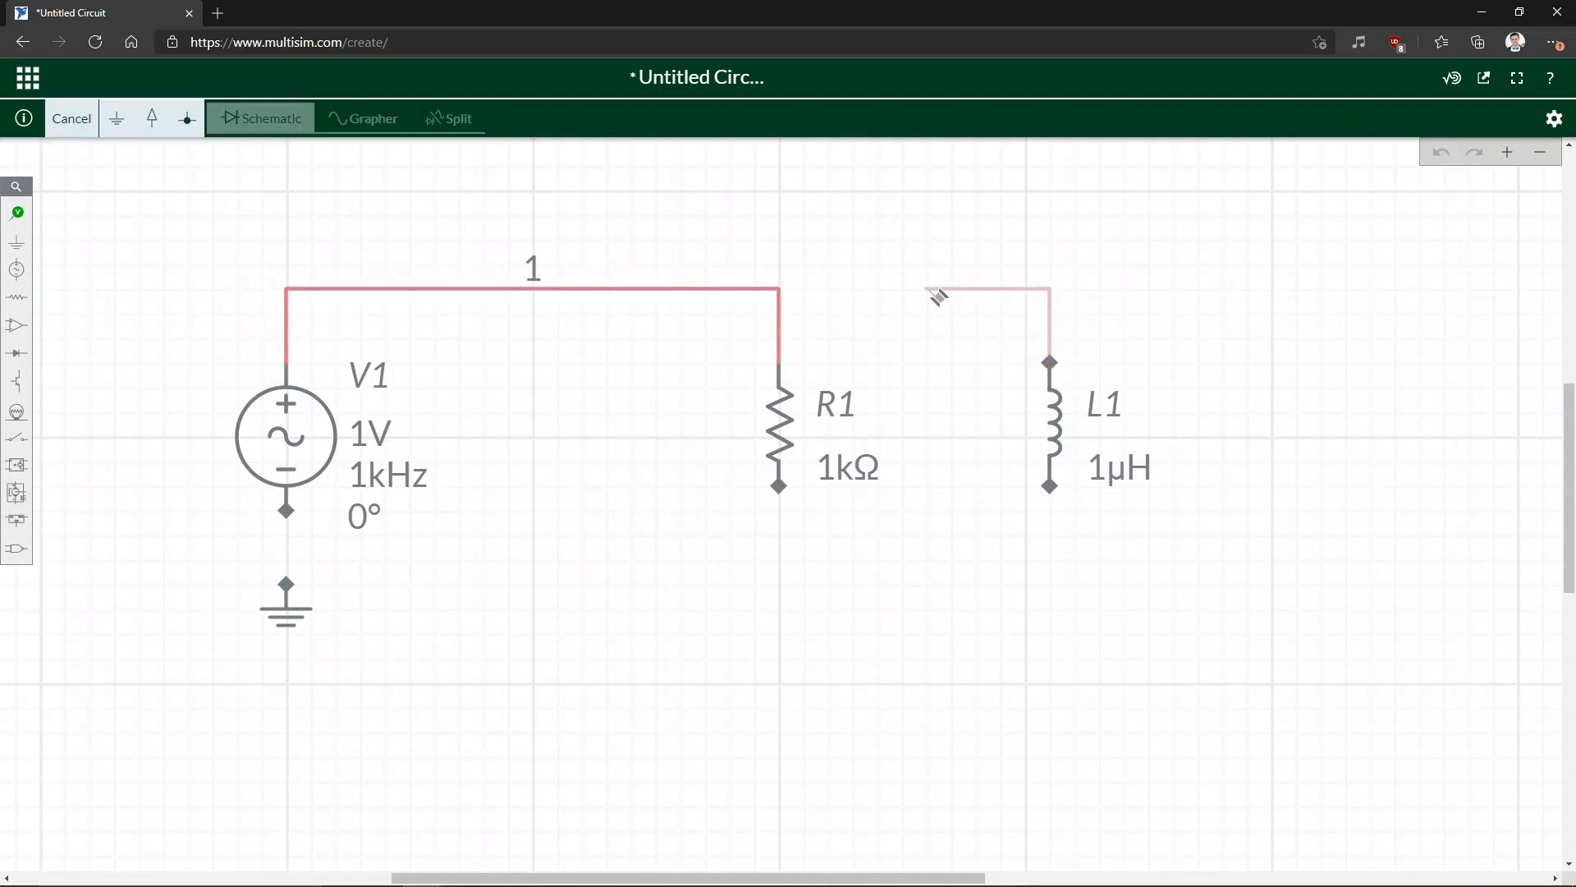
{"action": "left_click", "coordinate": [780, 291]}
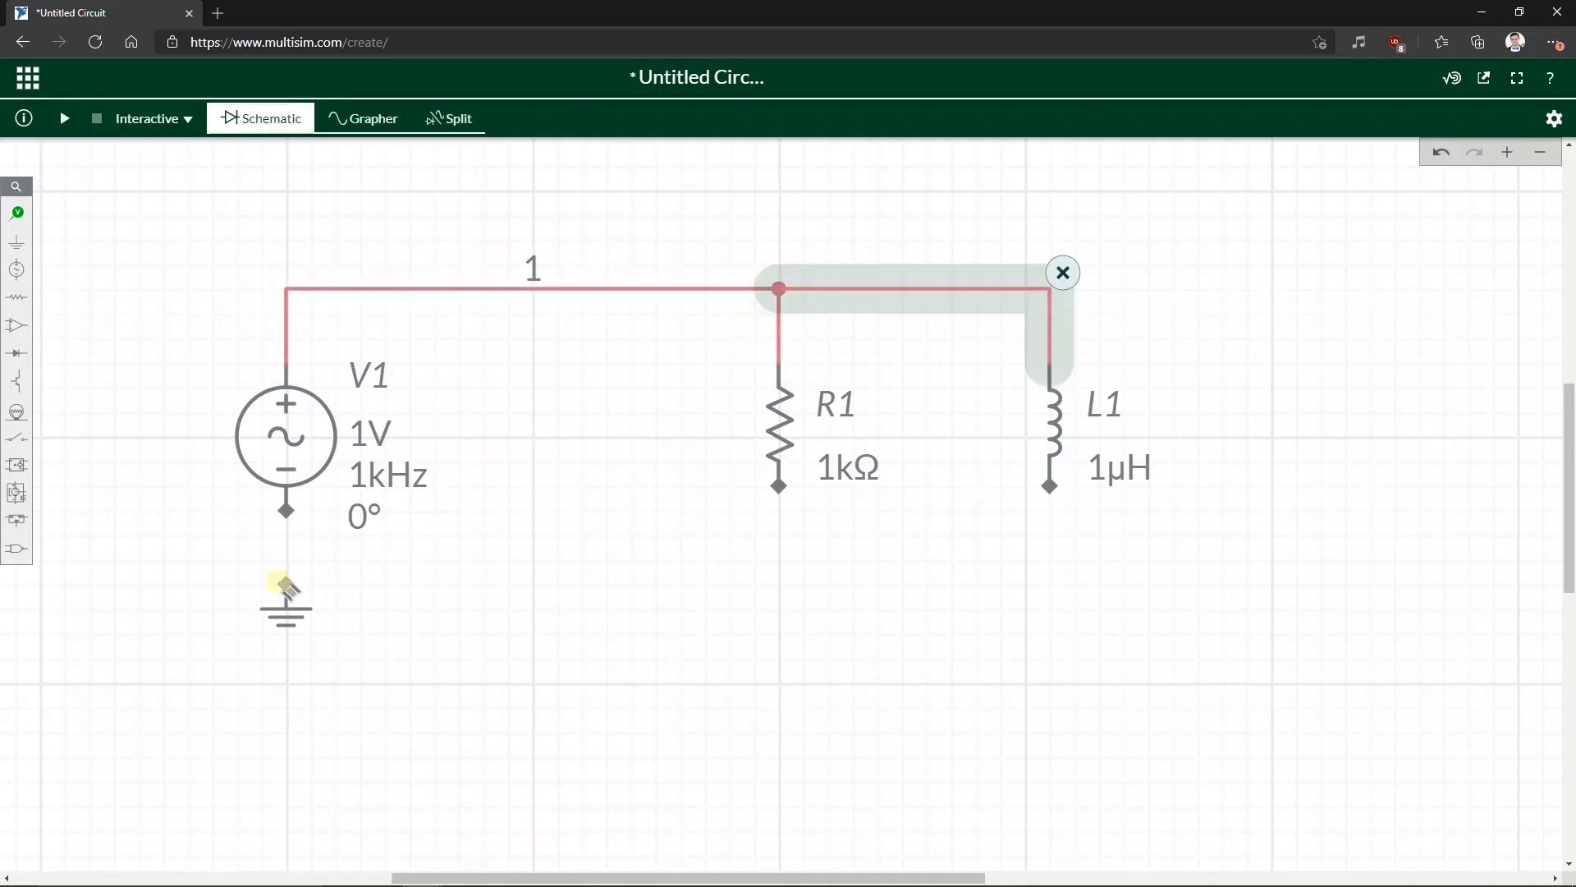
- Move the ground symbol further down and wire V1's negative terminal, L1's lower terminal and the ground together
{"action": "left_click", "coordinate": [285, 606]}
{"action": "left_click_drag", "start_coordinate": [286, 606], "coordinate": [286, 727]}
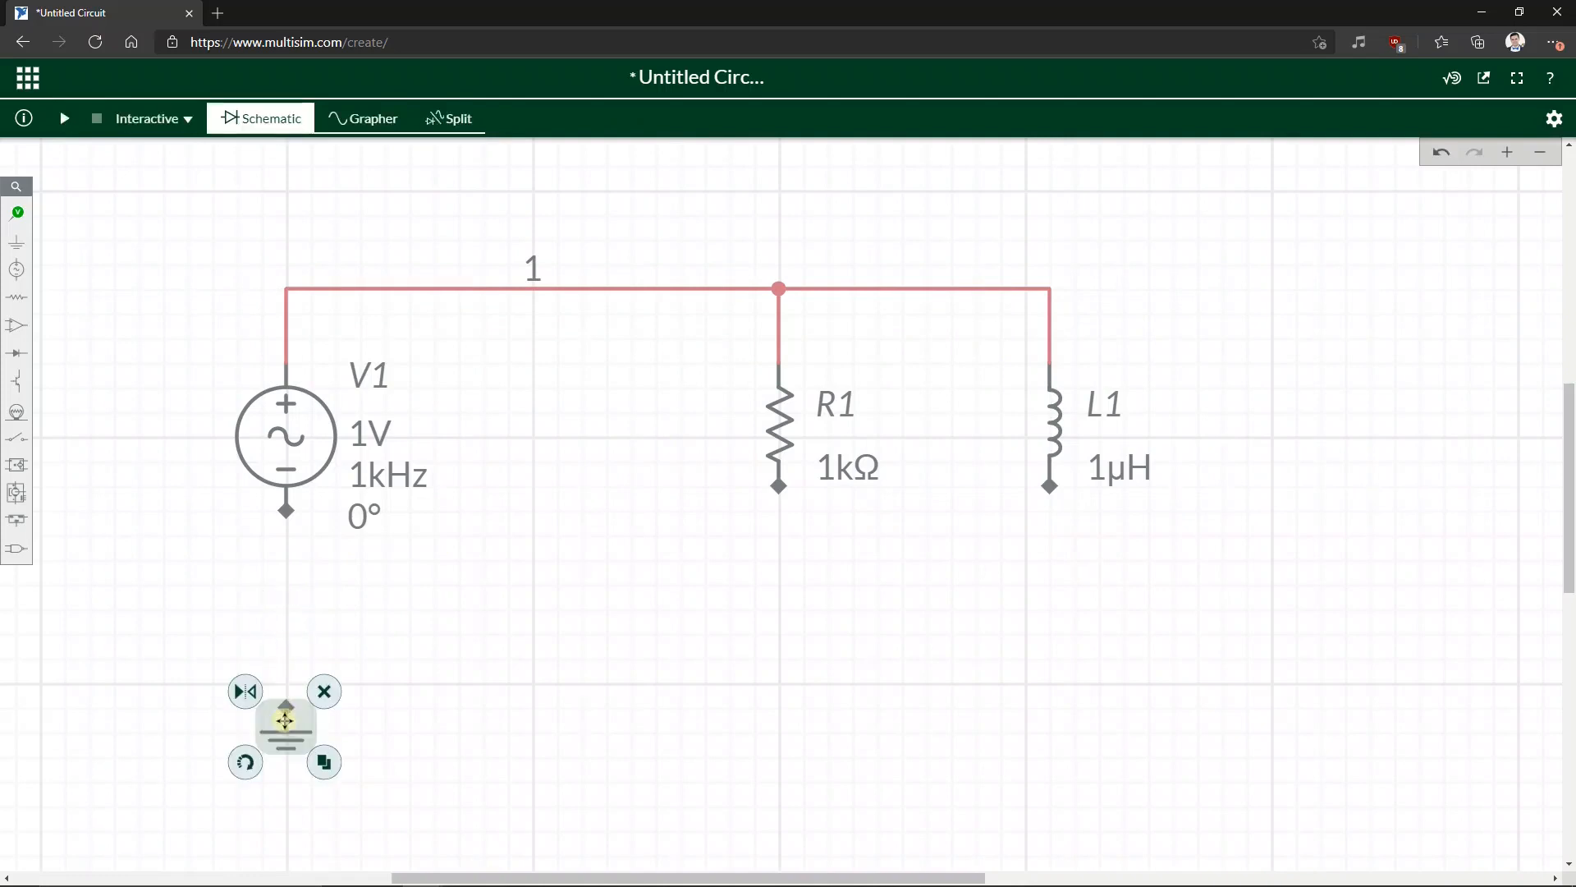
{"action": "left_click", "coordinate": [288, 513]}
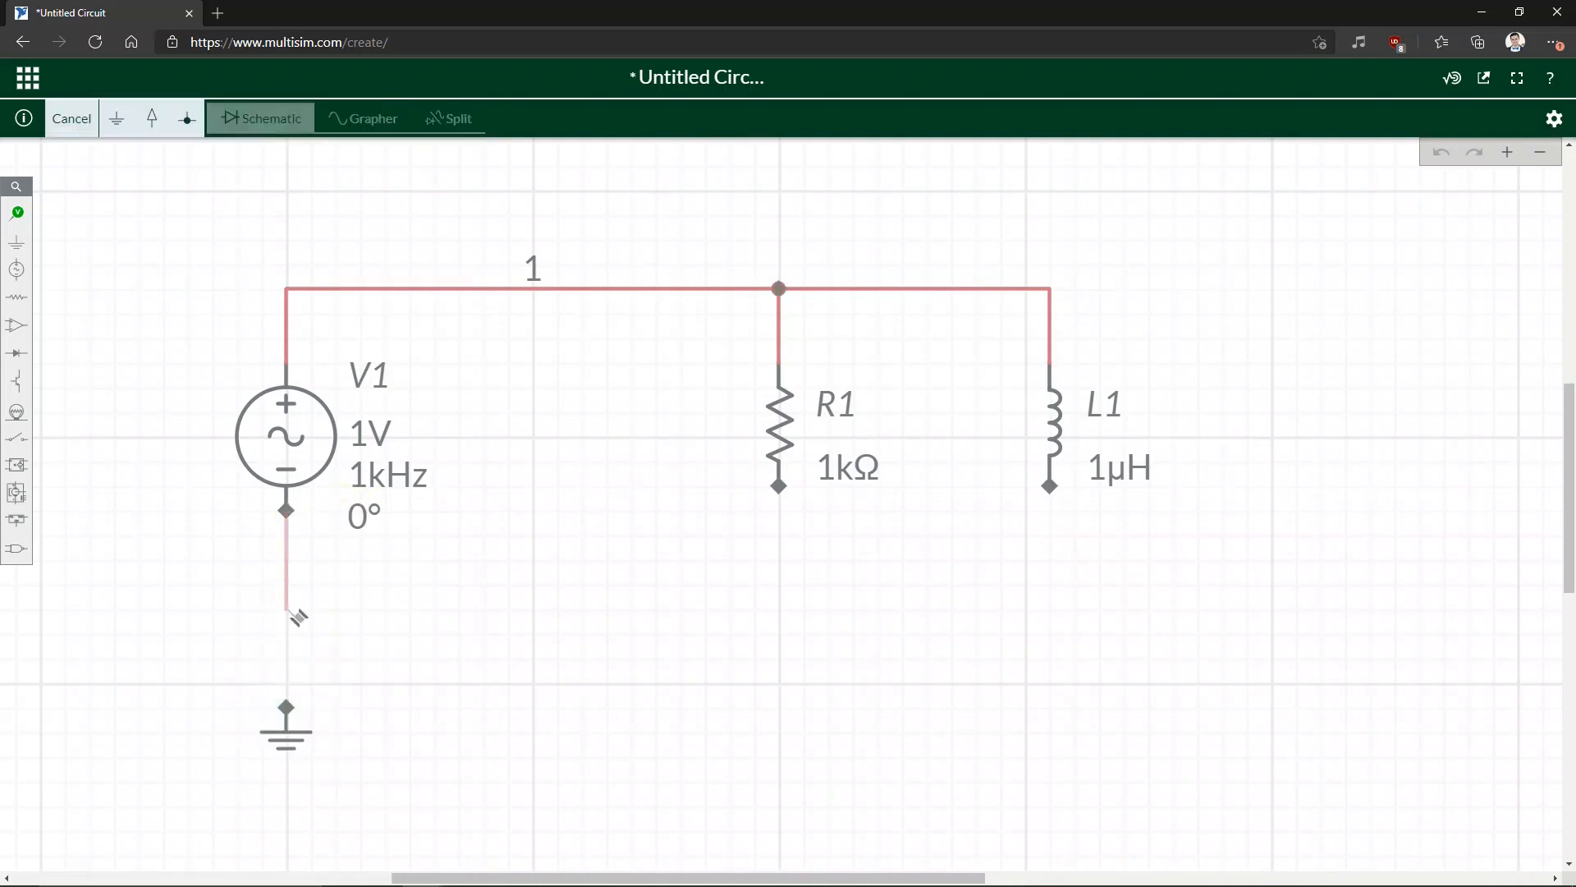
{"action": "left_click", "coordinate": [286, 658]}
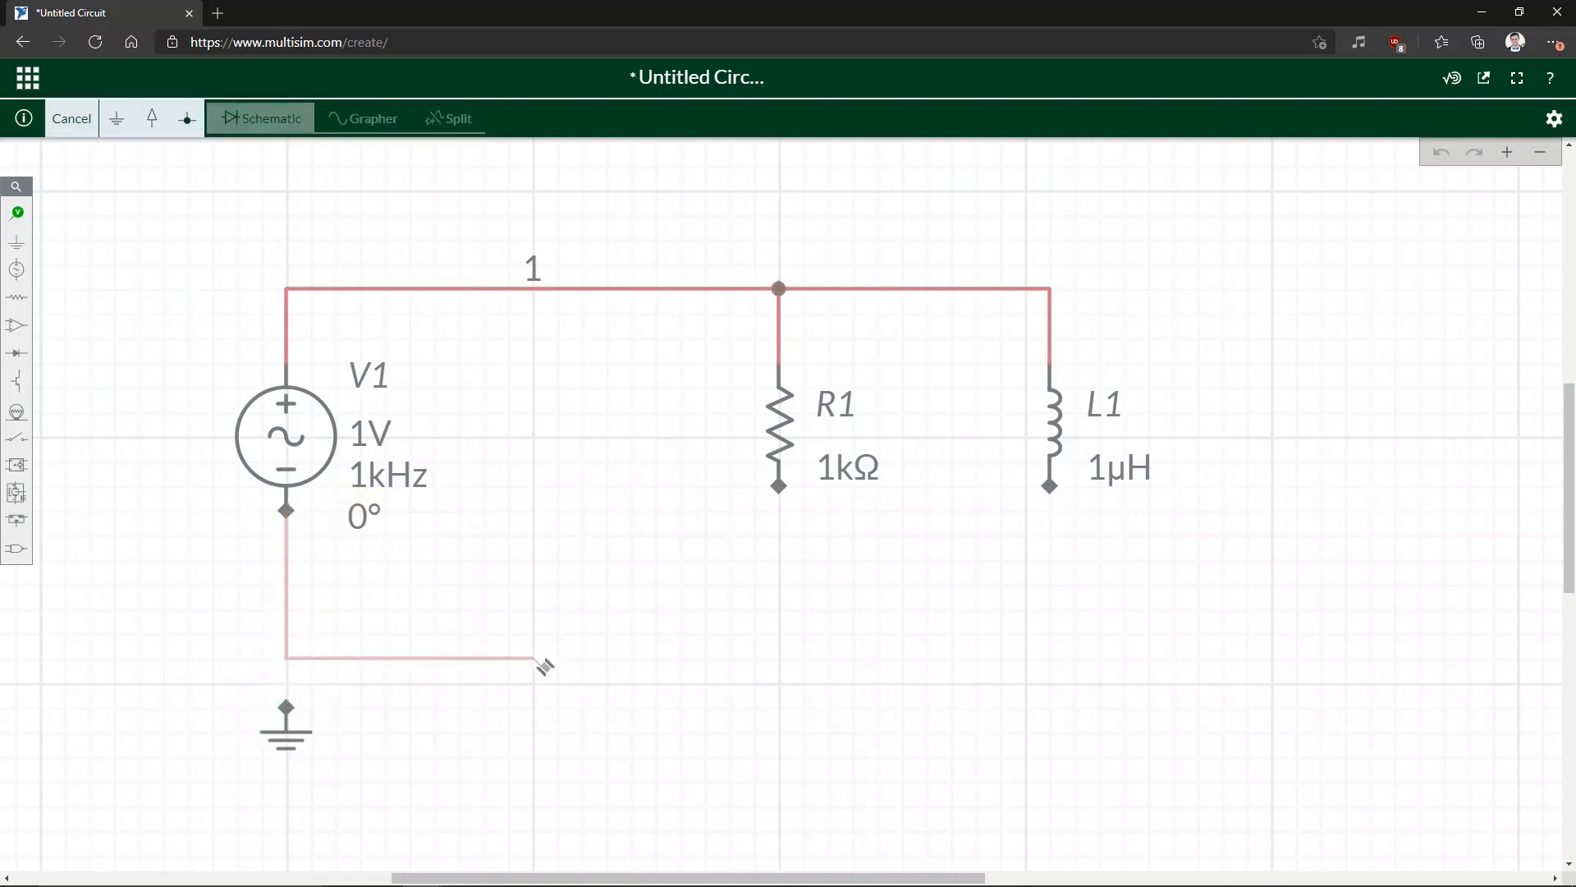
{"action": "left_click", "coordinate": [1050, 654]}
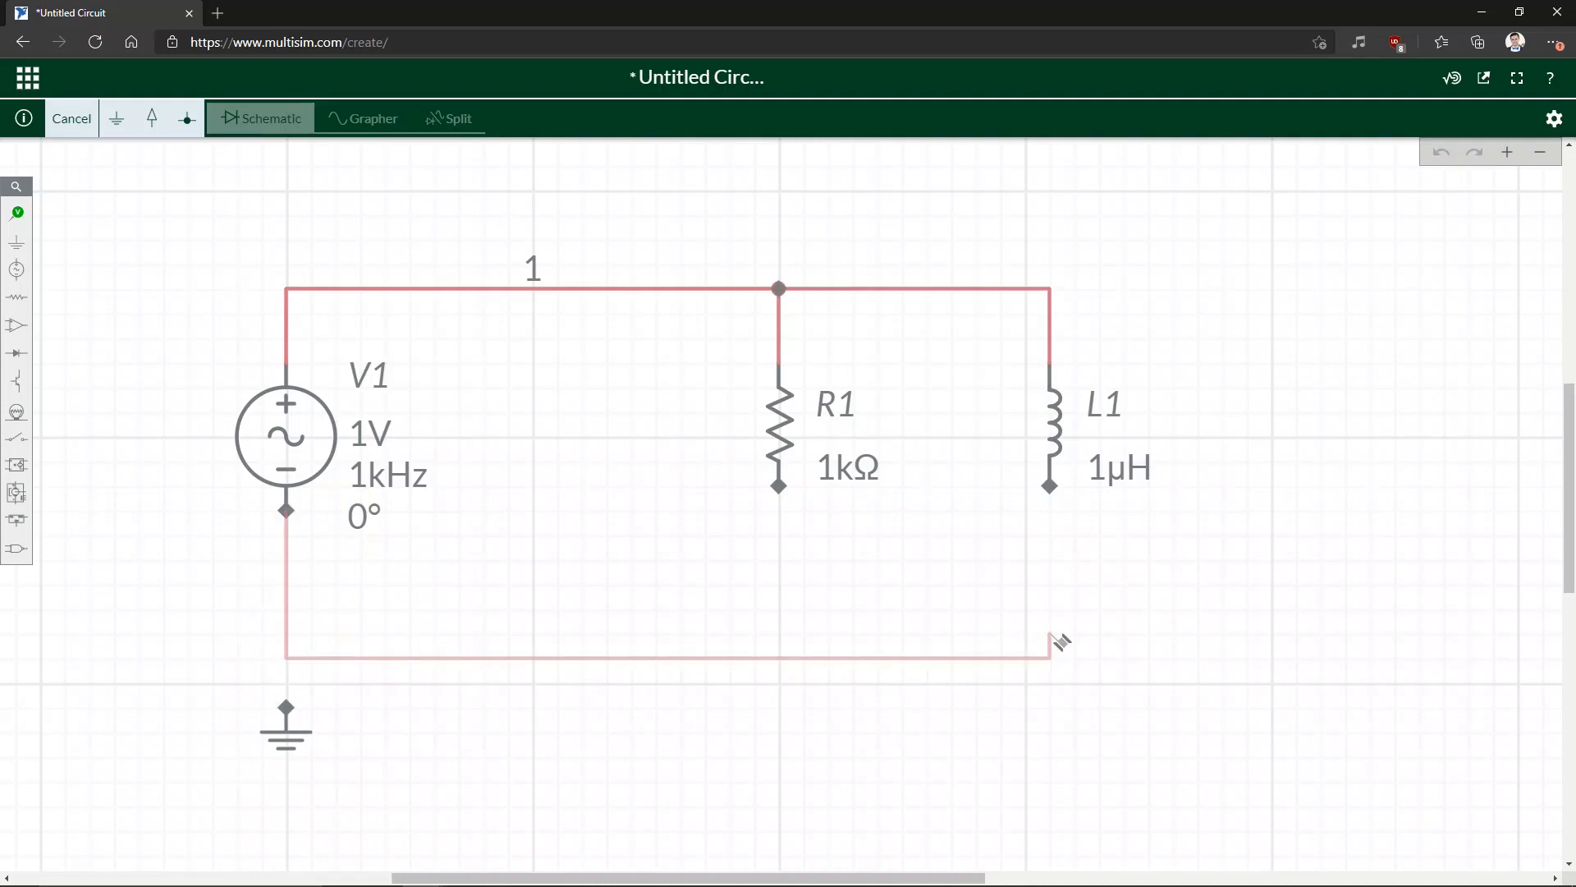
{"action": "left_click", "coordinate": [1050, 486]}
{"action": "left_click", "coordinate": [286, 708]}
{"action": "left_click", "coordinate": [287, 657]}
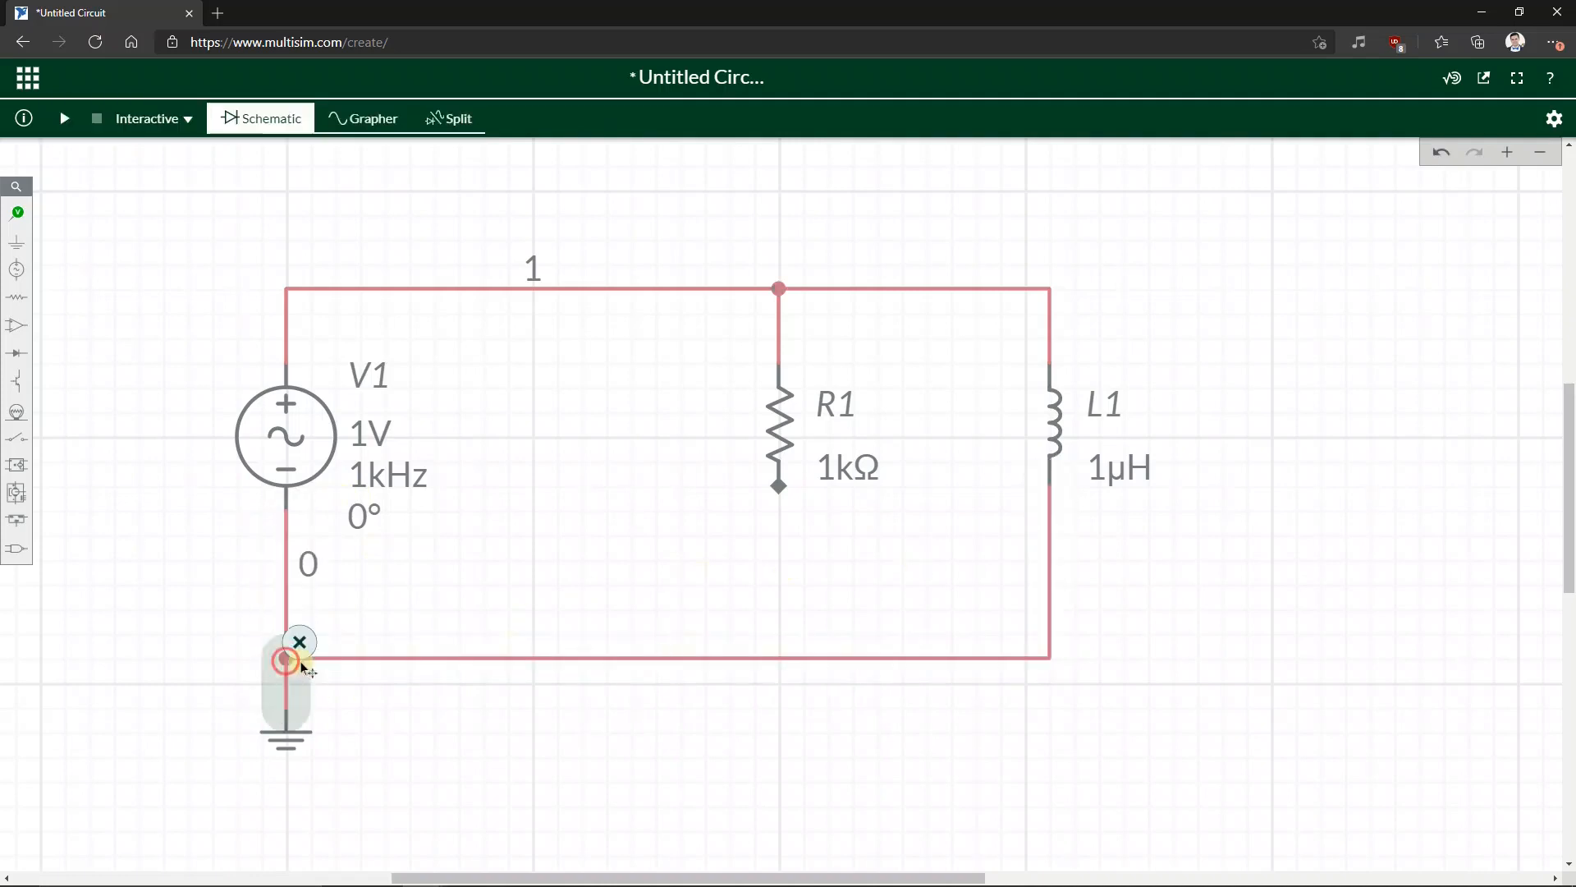
- Wire R1's lower terminal to the ground wire directly below it
{"action": "left_click", "coordinate": [780, 489]}
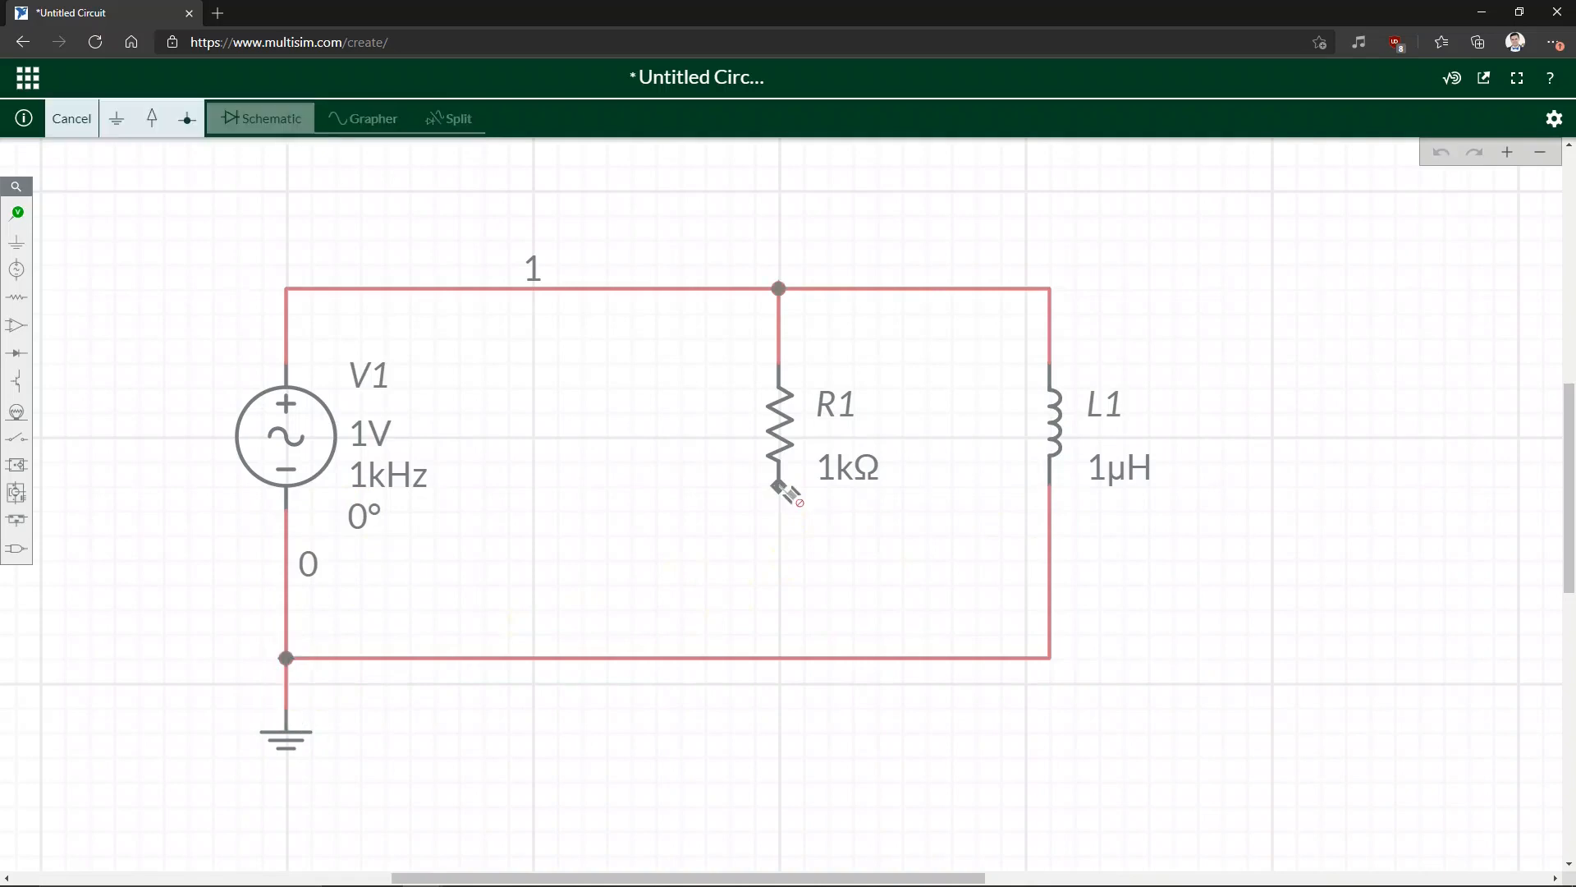
{"action": "left_click", "coordinate": [780, 657]}
{"action": "left_click", "coordinate": [934, 570]}
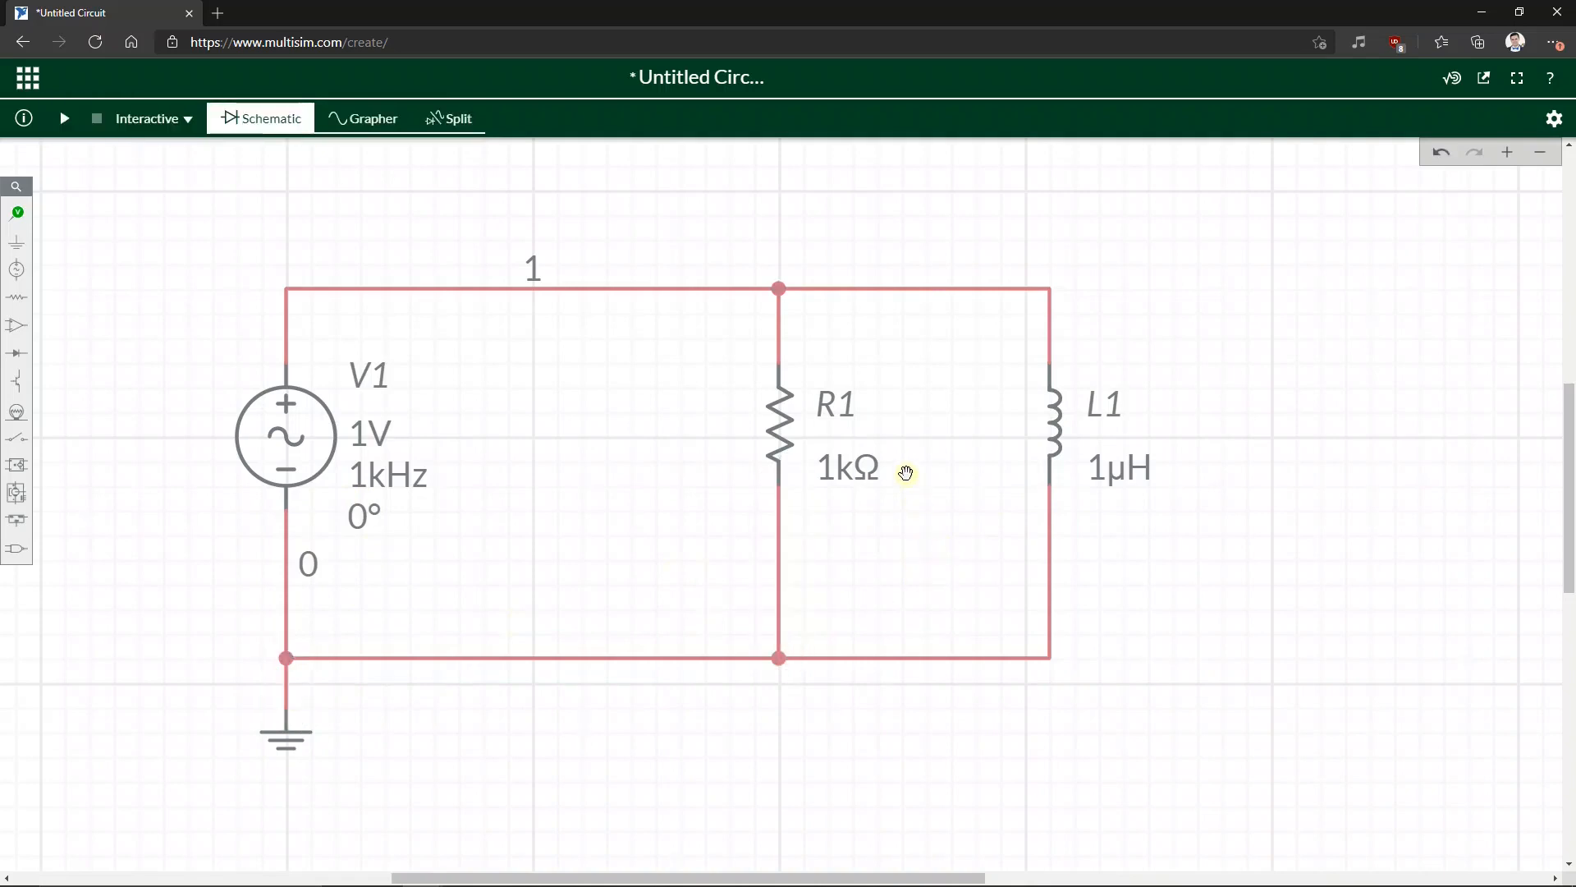
{"action": "left_click", "coordinate": [1056, 406]}
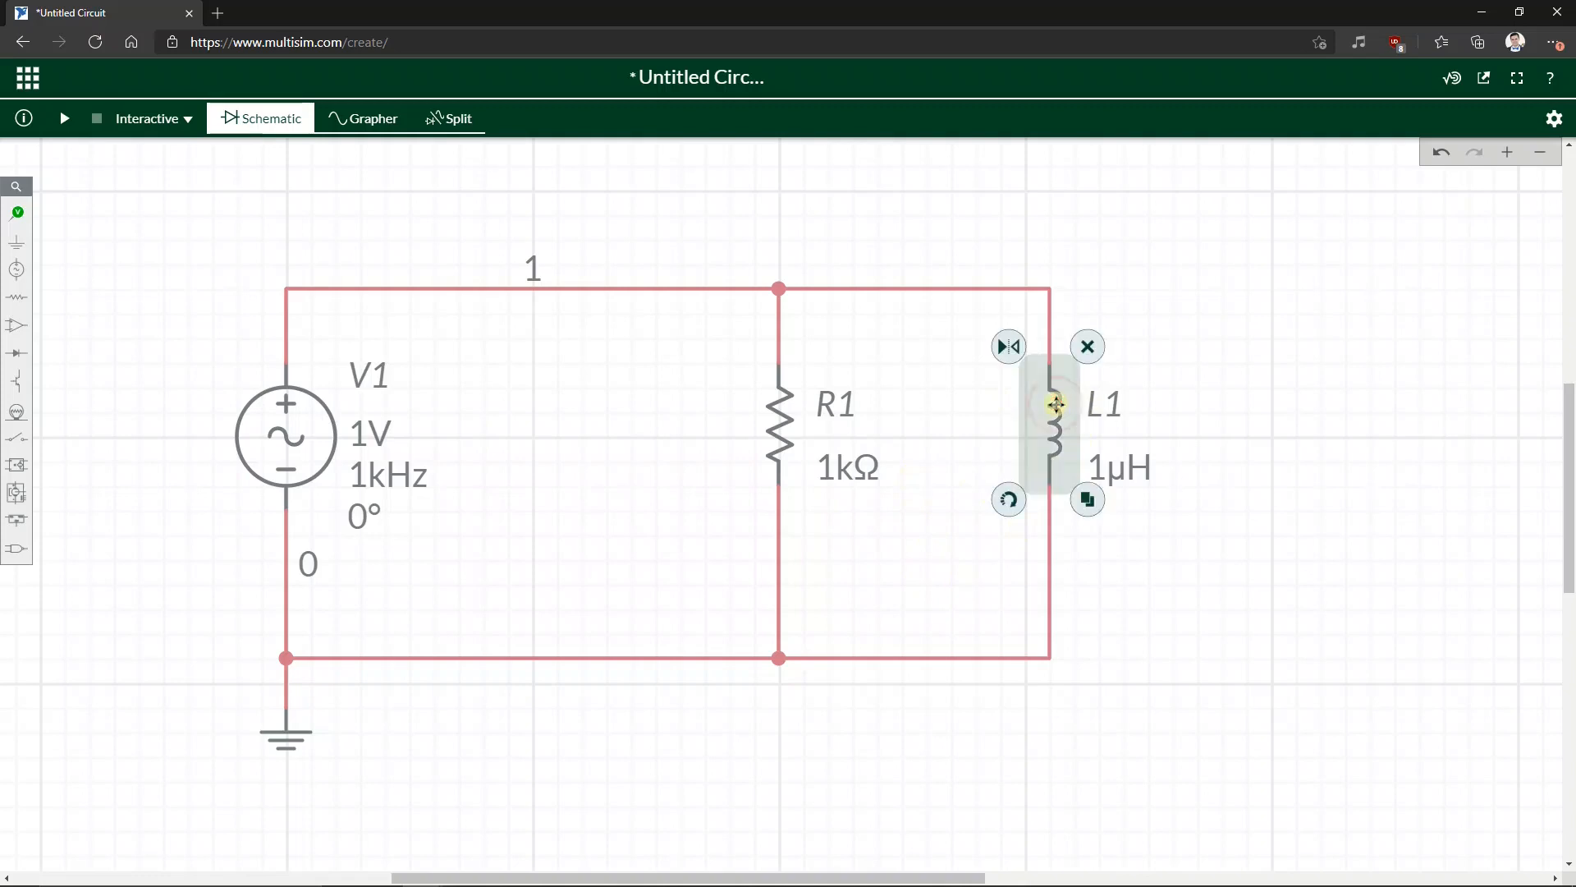
{"action": "left_click", "coordinate": [947, 443]}
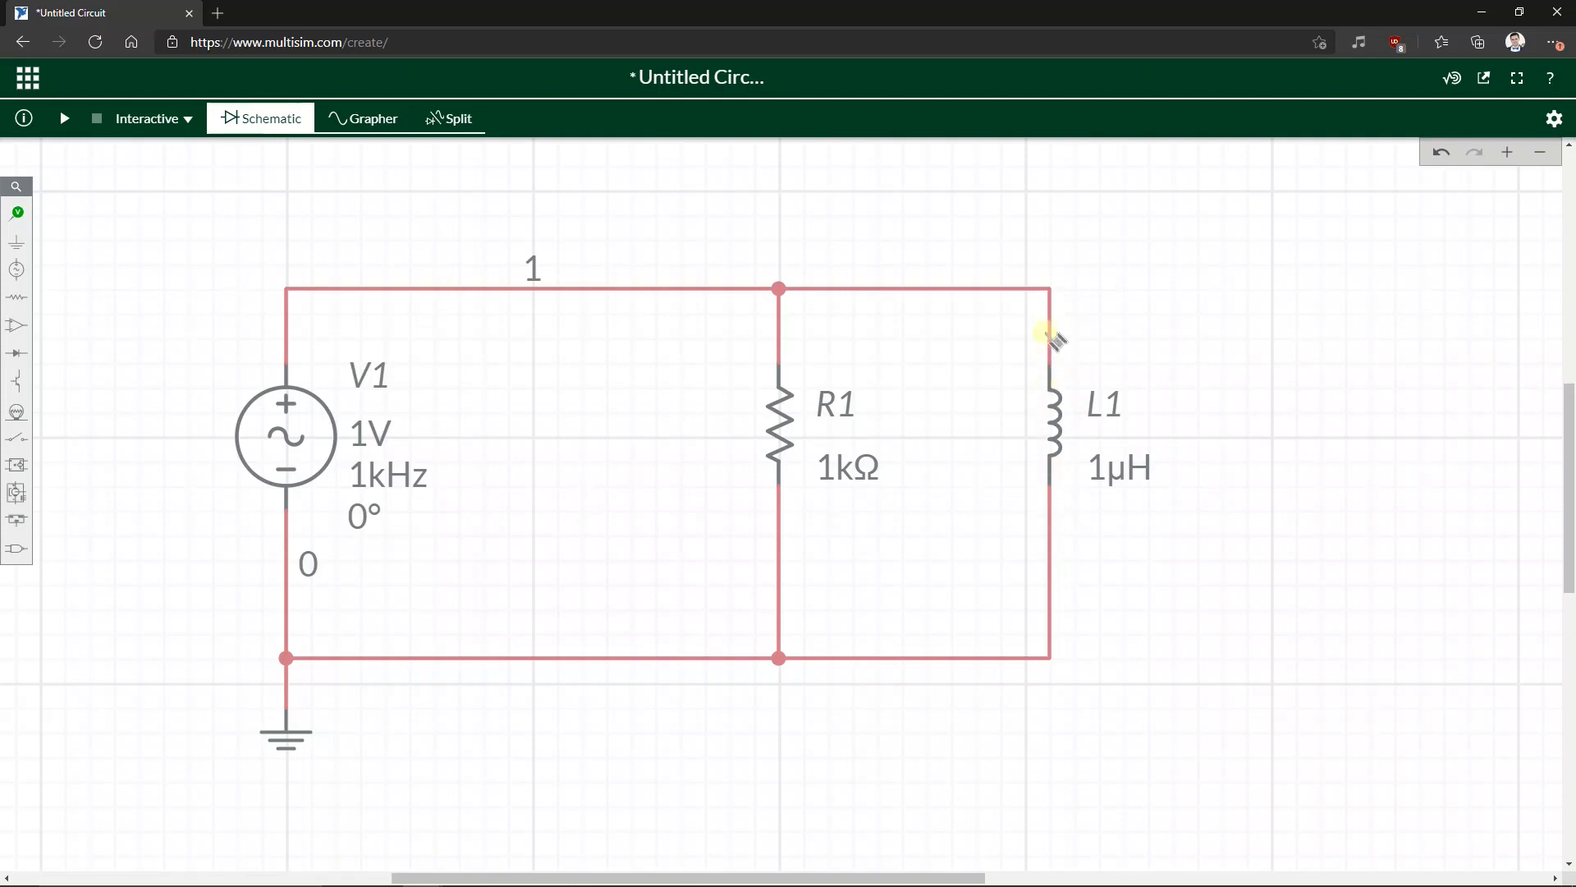
{"action": "left_click", "coordinate": [264, 439]}
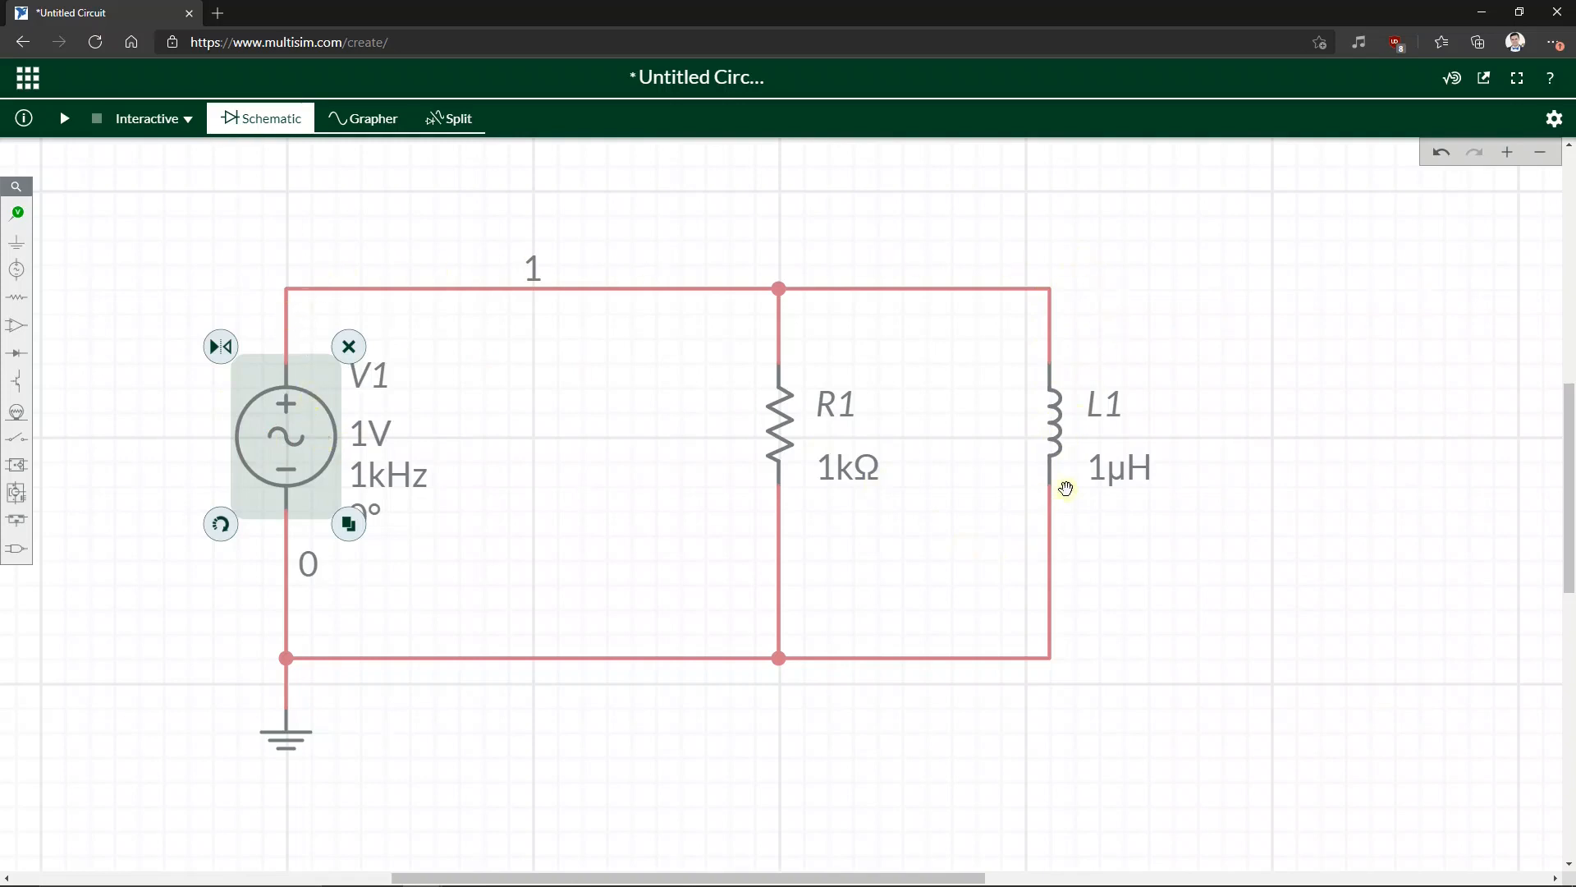
{"action": "left_click", "coordinate": [1070, 421]}
{"action": "left_click", "coordinate": [944, 445]}
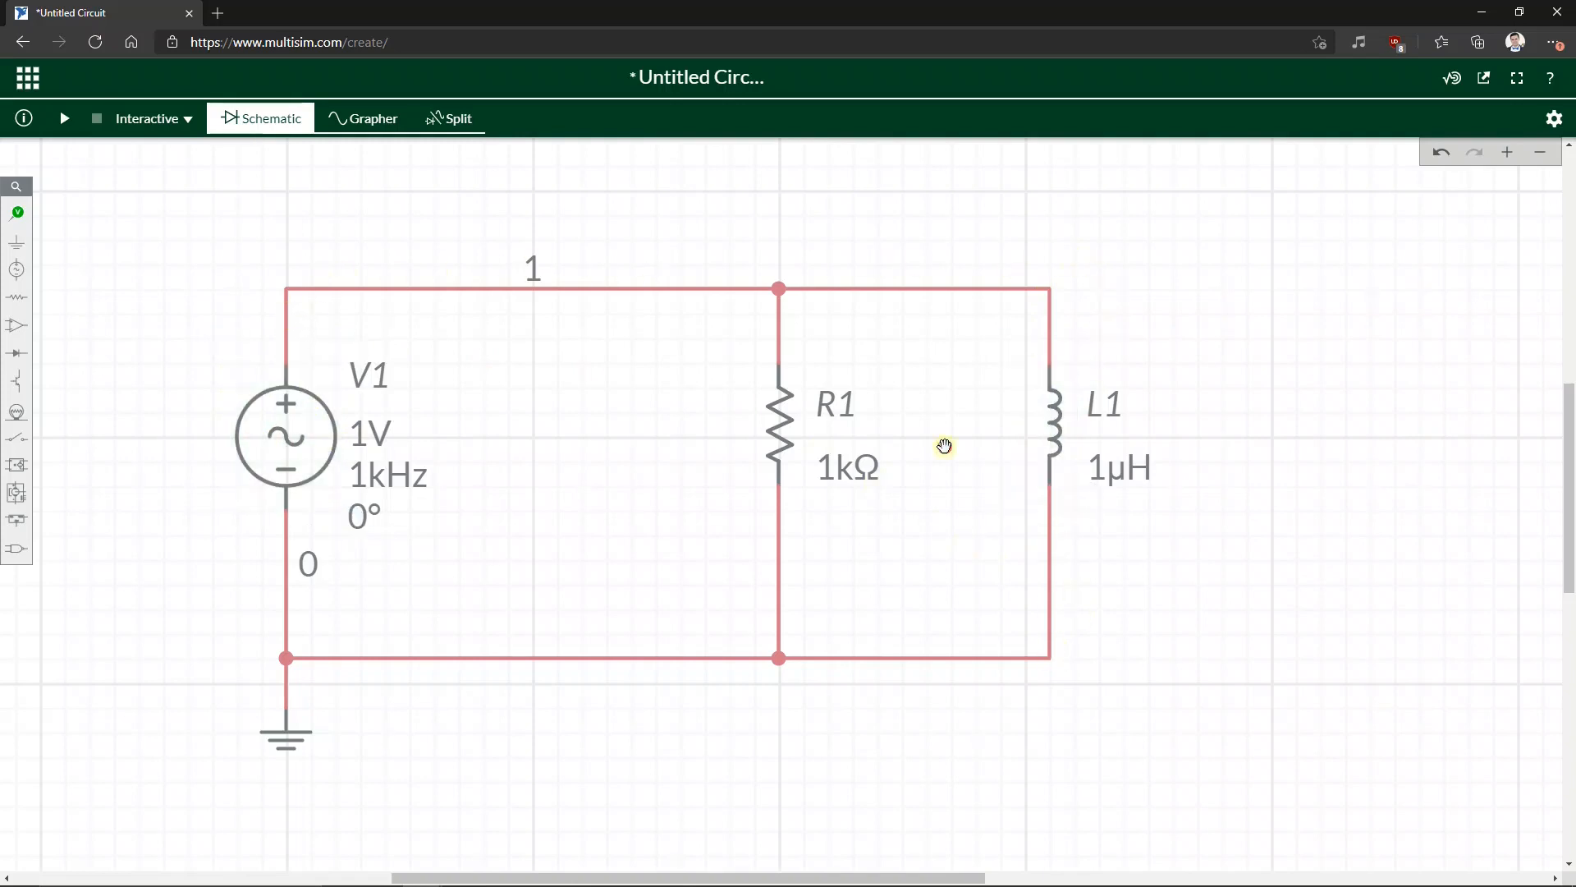
{"action": "left_click", "coordinate": [1066, 429]}
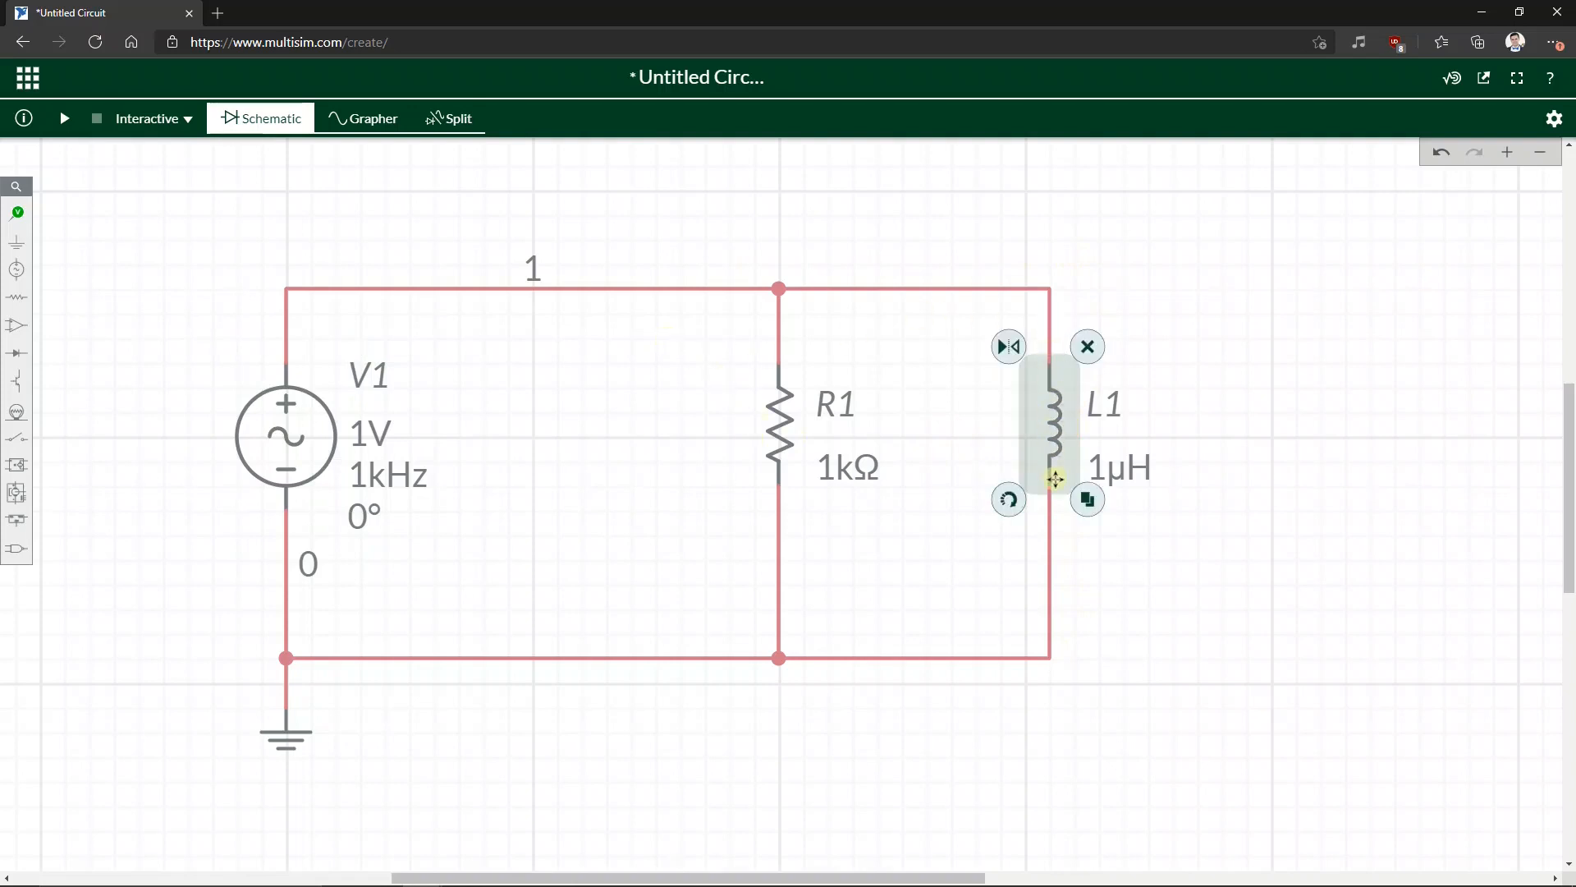
{"action": "left_click", "coordinate": [466, 445]}
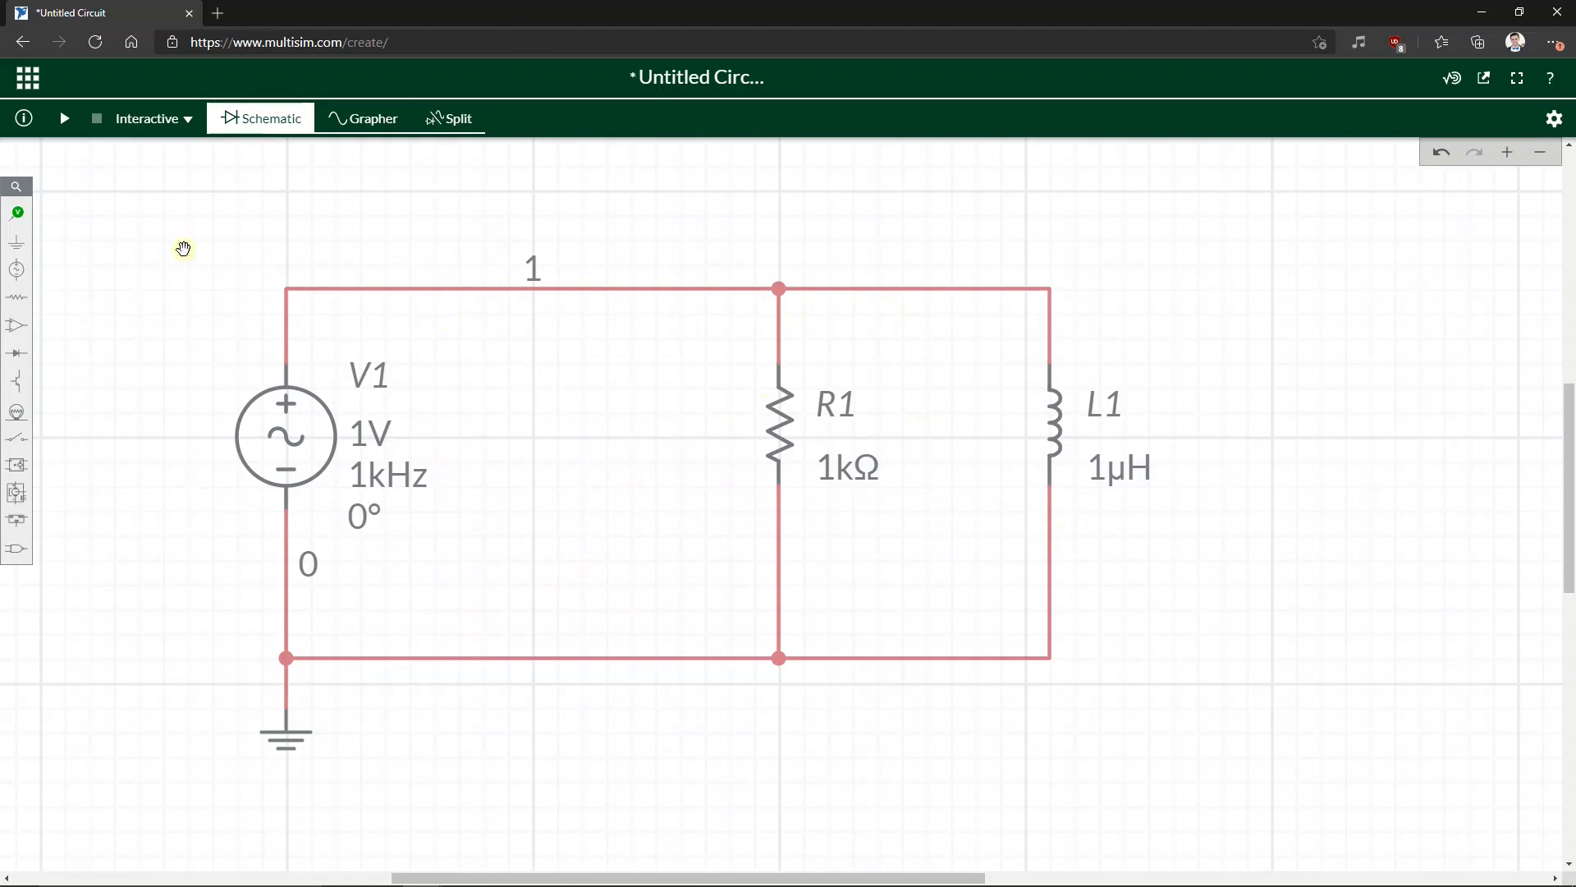
- Set voltage source V1's peak voltage to 180 V and its frequency to 60 Hz
{"action": "left_click", "coordinate": [298, 435]}
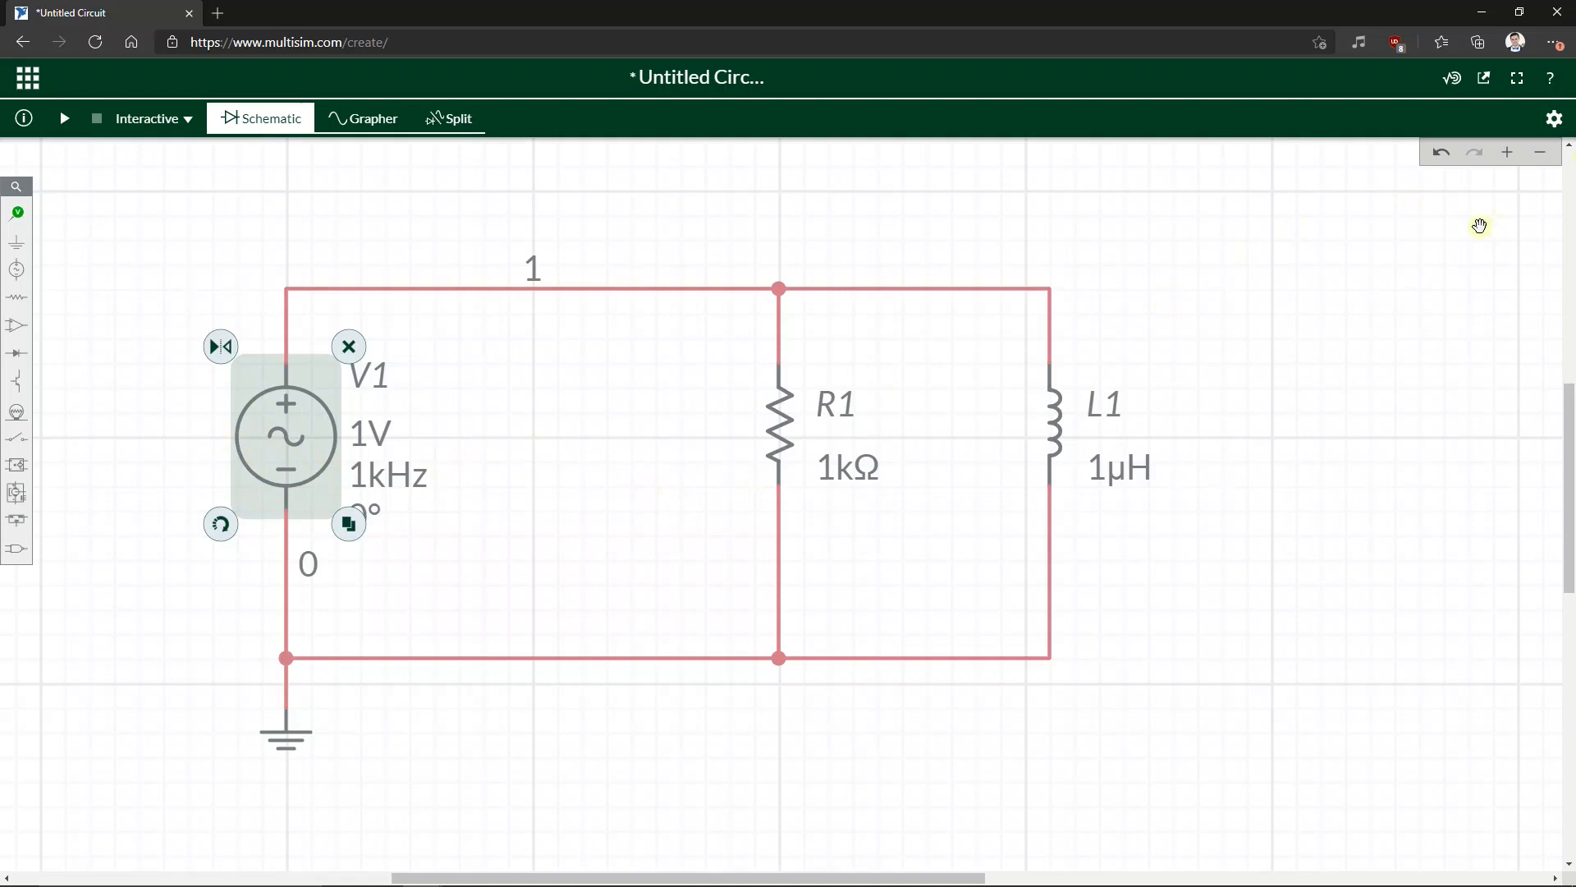
{"action": "left_click", "coordinate": [1554, 118]}
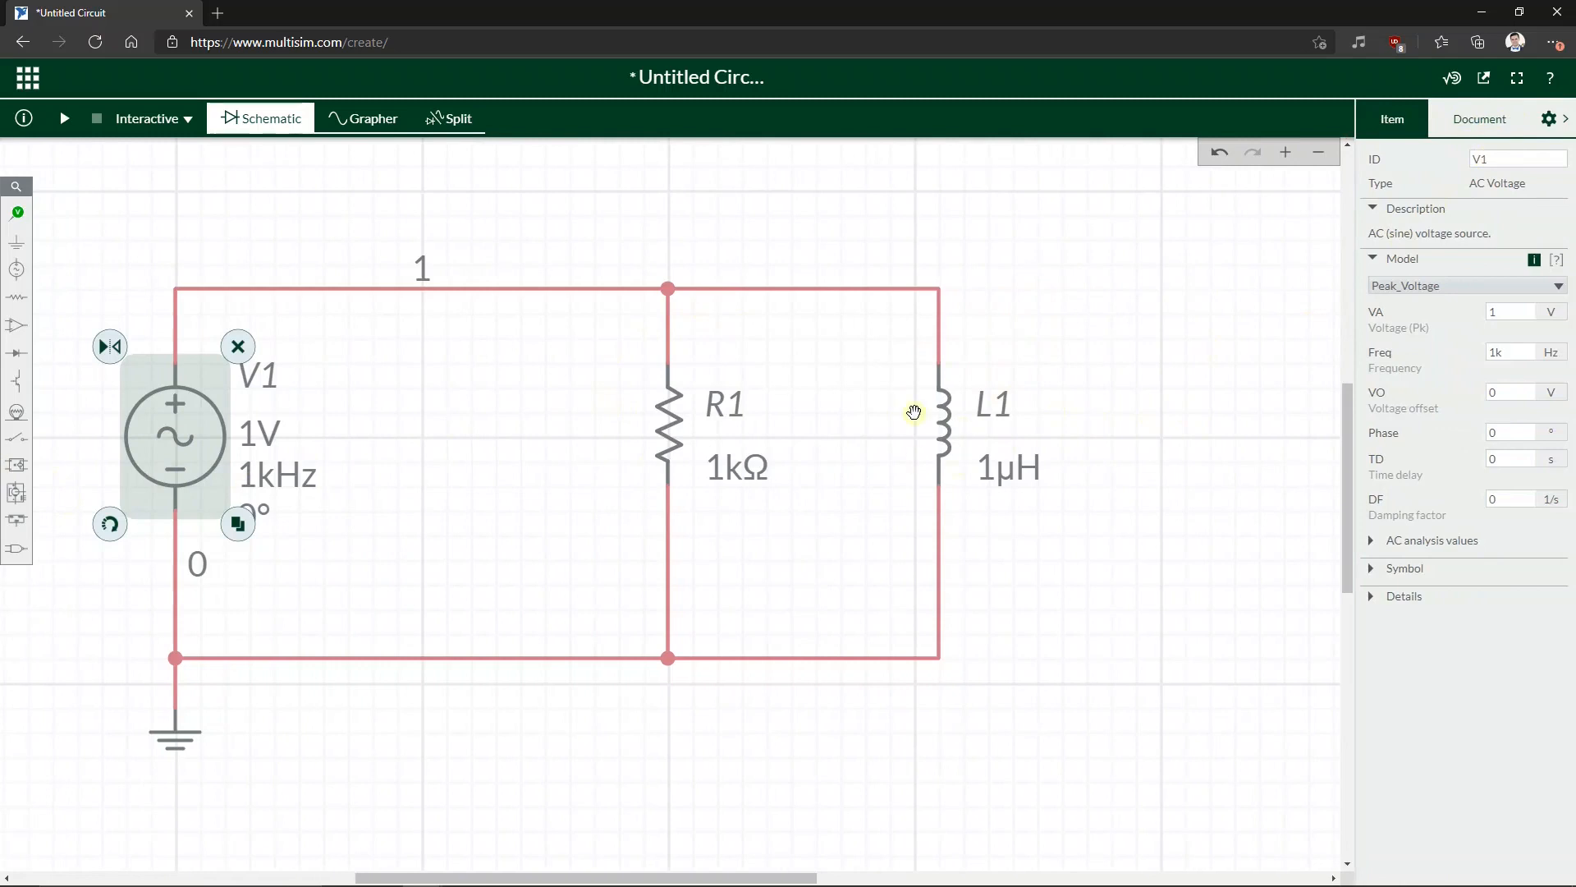
{"action": "left_click", "coordinate": [1507, 312]}
{"action": "left_click", "coordinate": [1507, 353]}
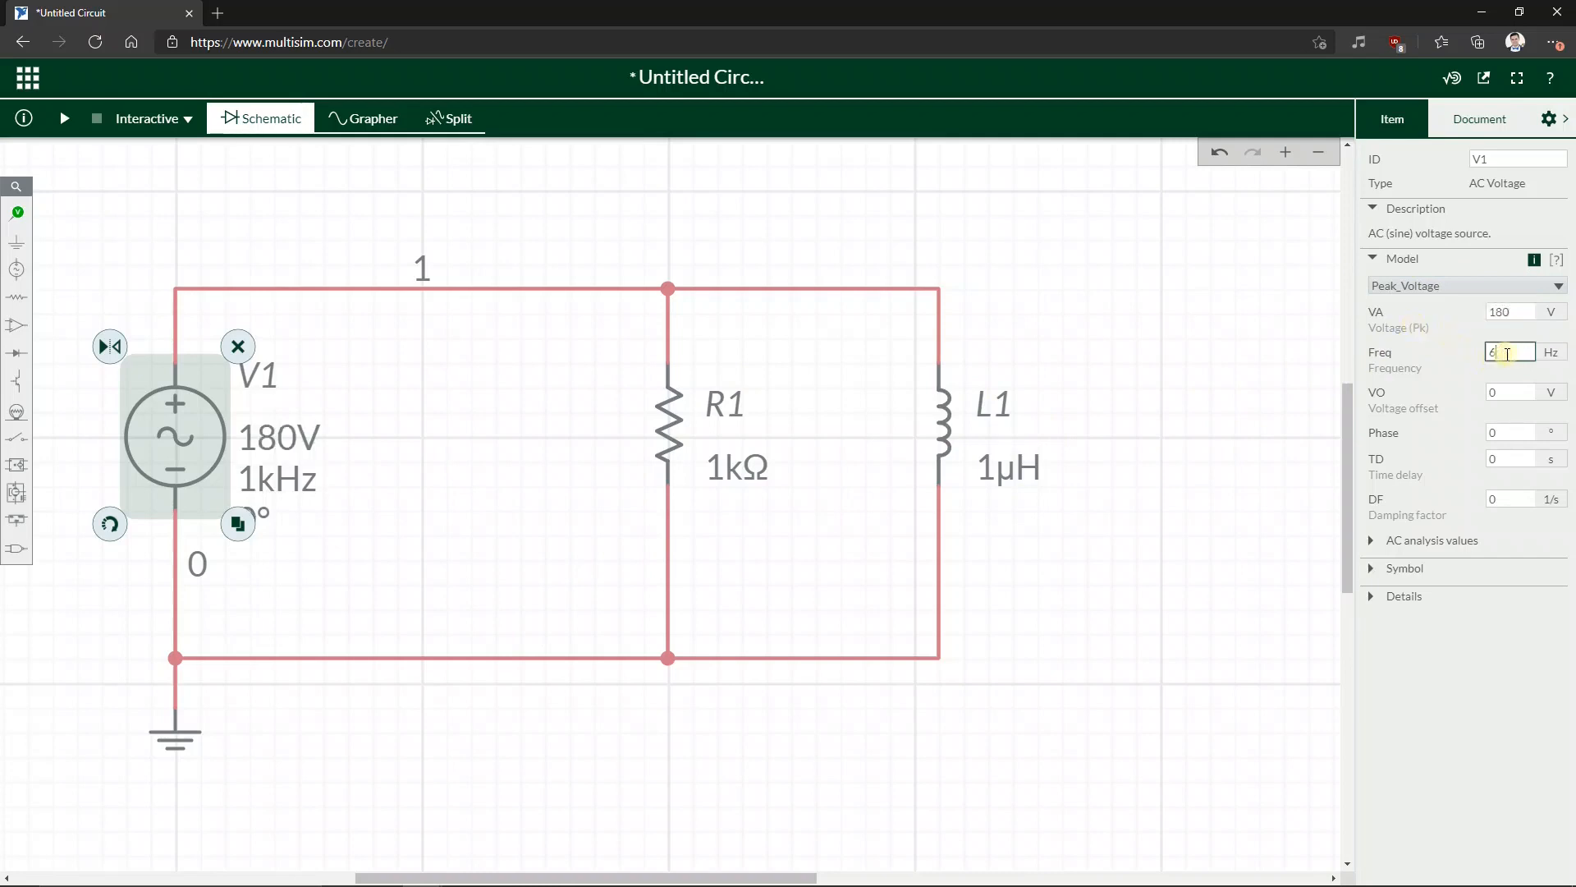
{"action": "left_click", "coordinate": [1450, 354]}
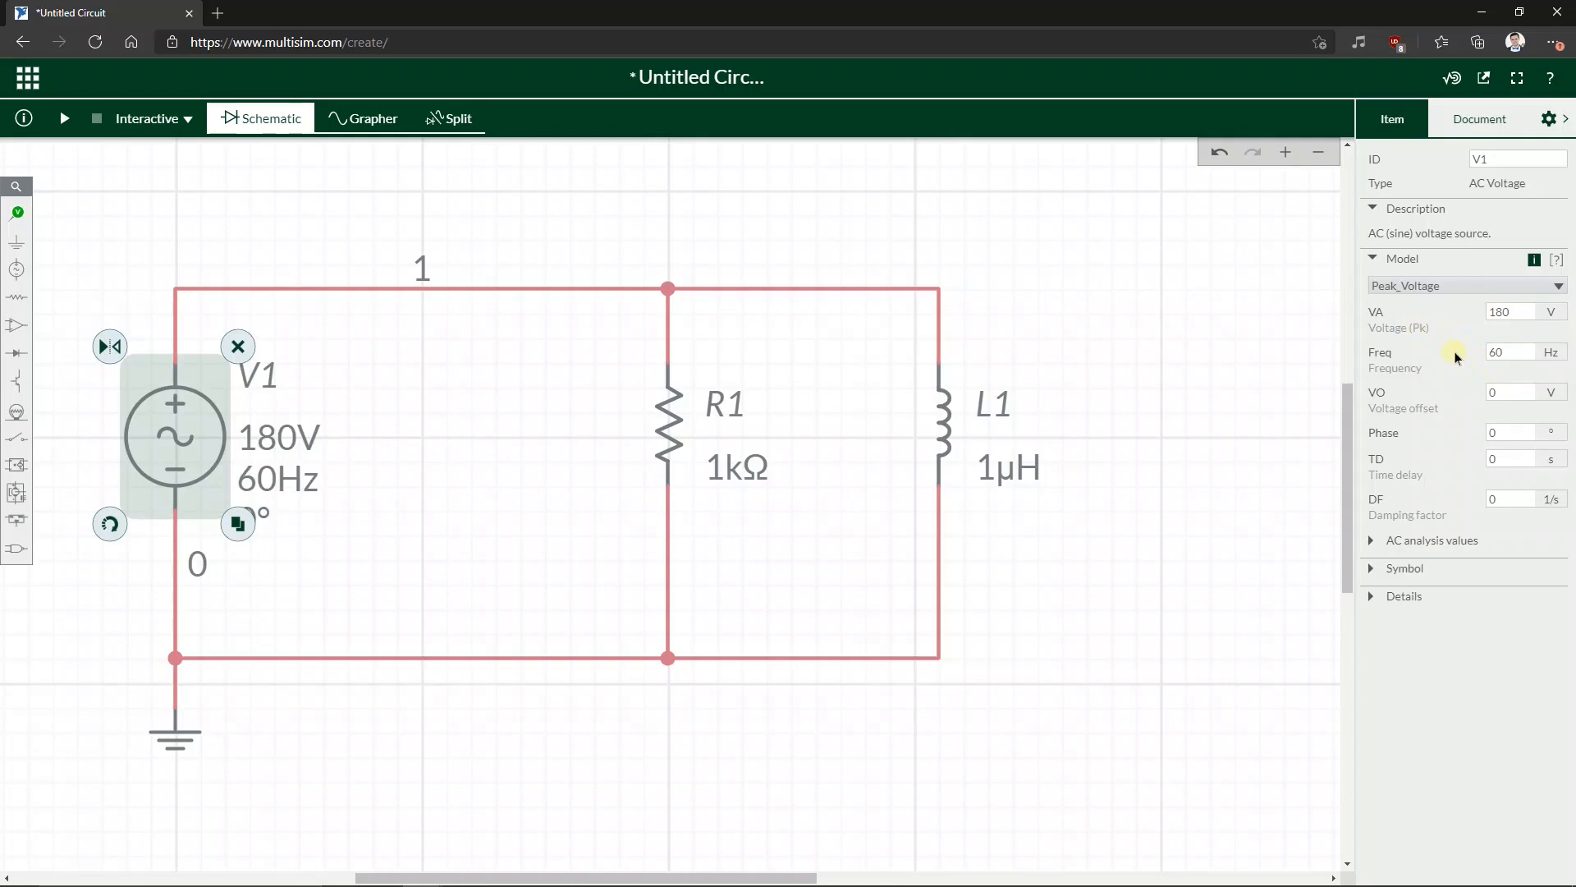
{"action": "left_click", "coordinate": [1511, 311]}
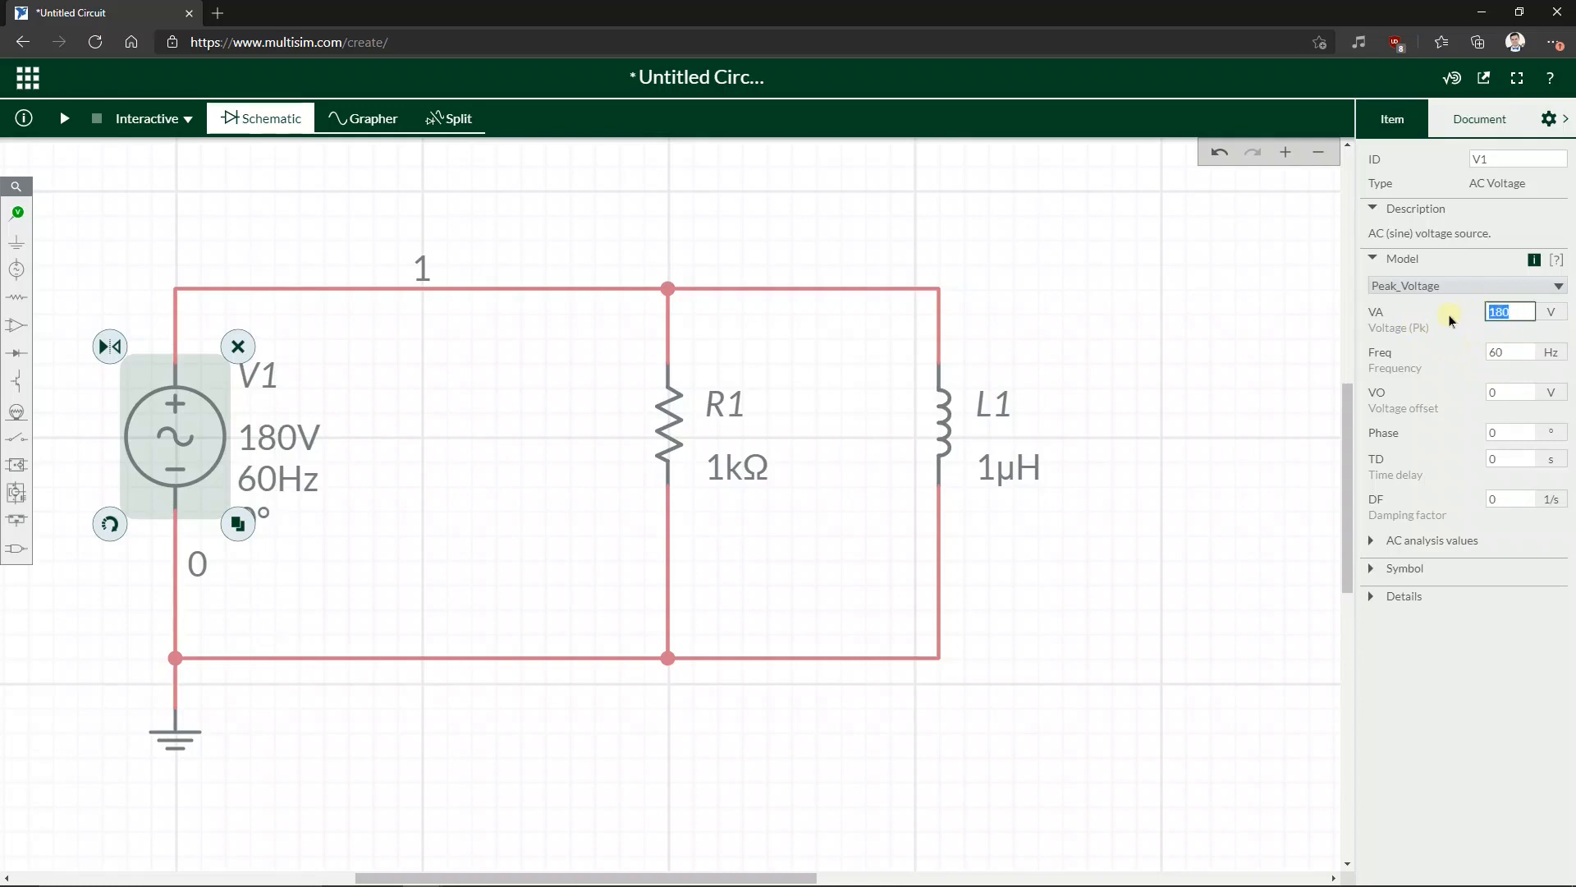
{"action": "left_click", "coordinate": [1532, 314]}
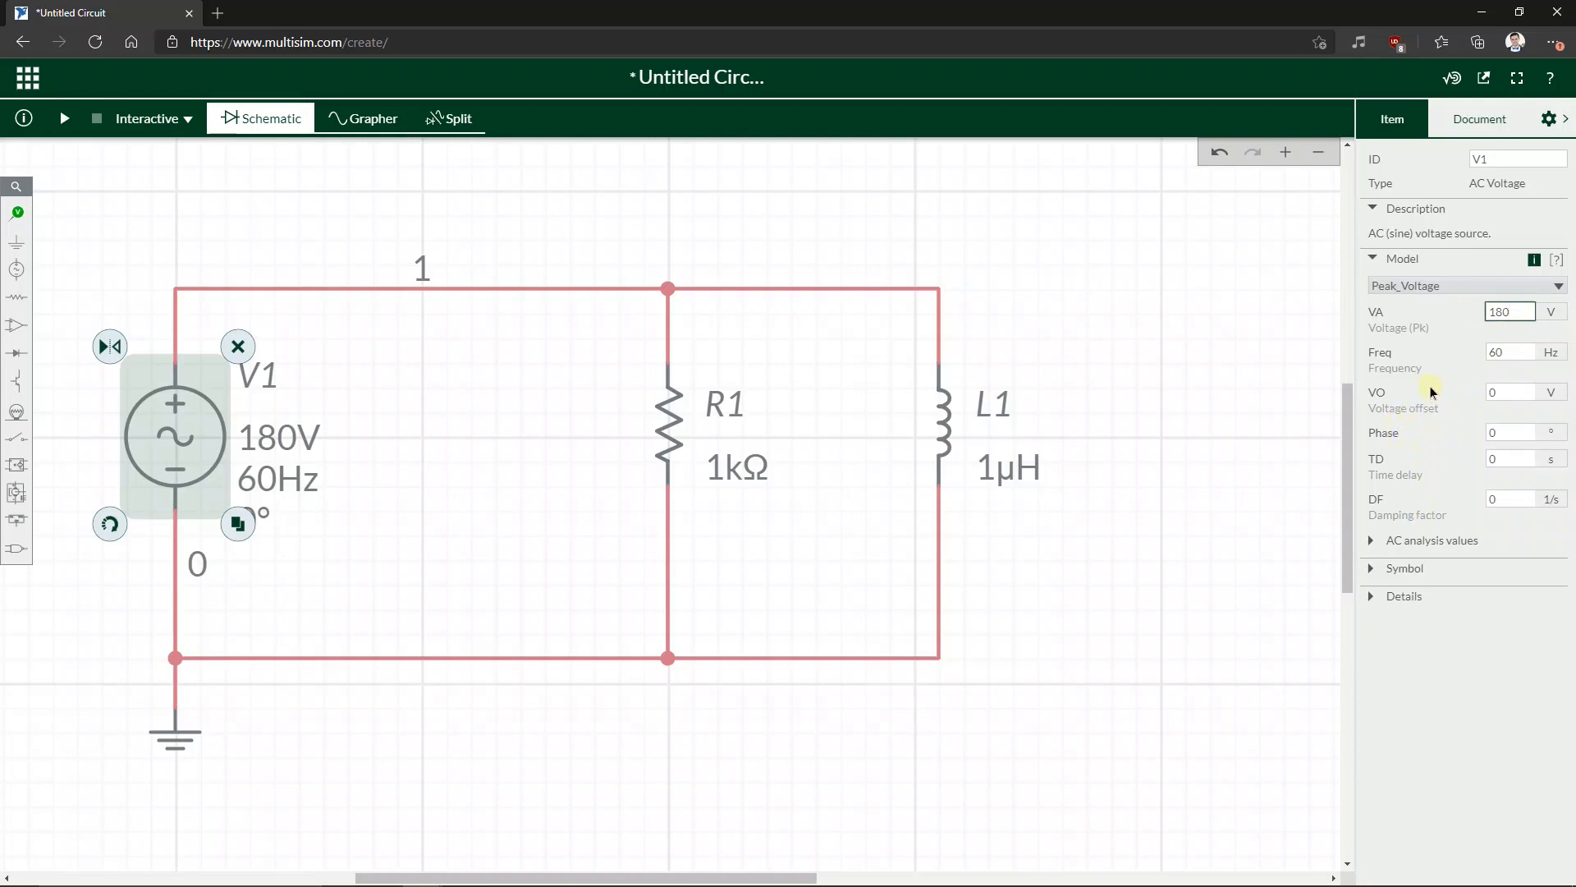
{"action": "left_click", "coordinate": [1391, 403]}
{"action": "left_click", "coordinate": [1494, 393]}
{"action": "left_click", "coordinate": [1434, 416]}
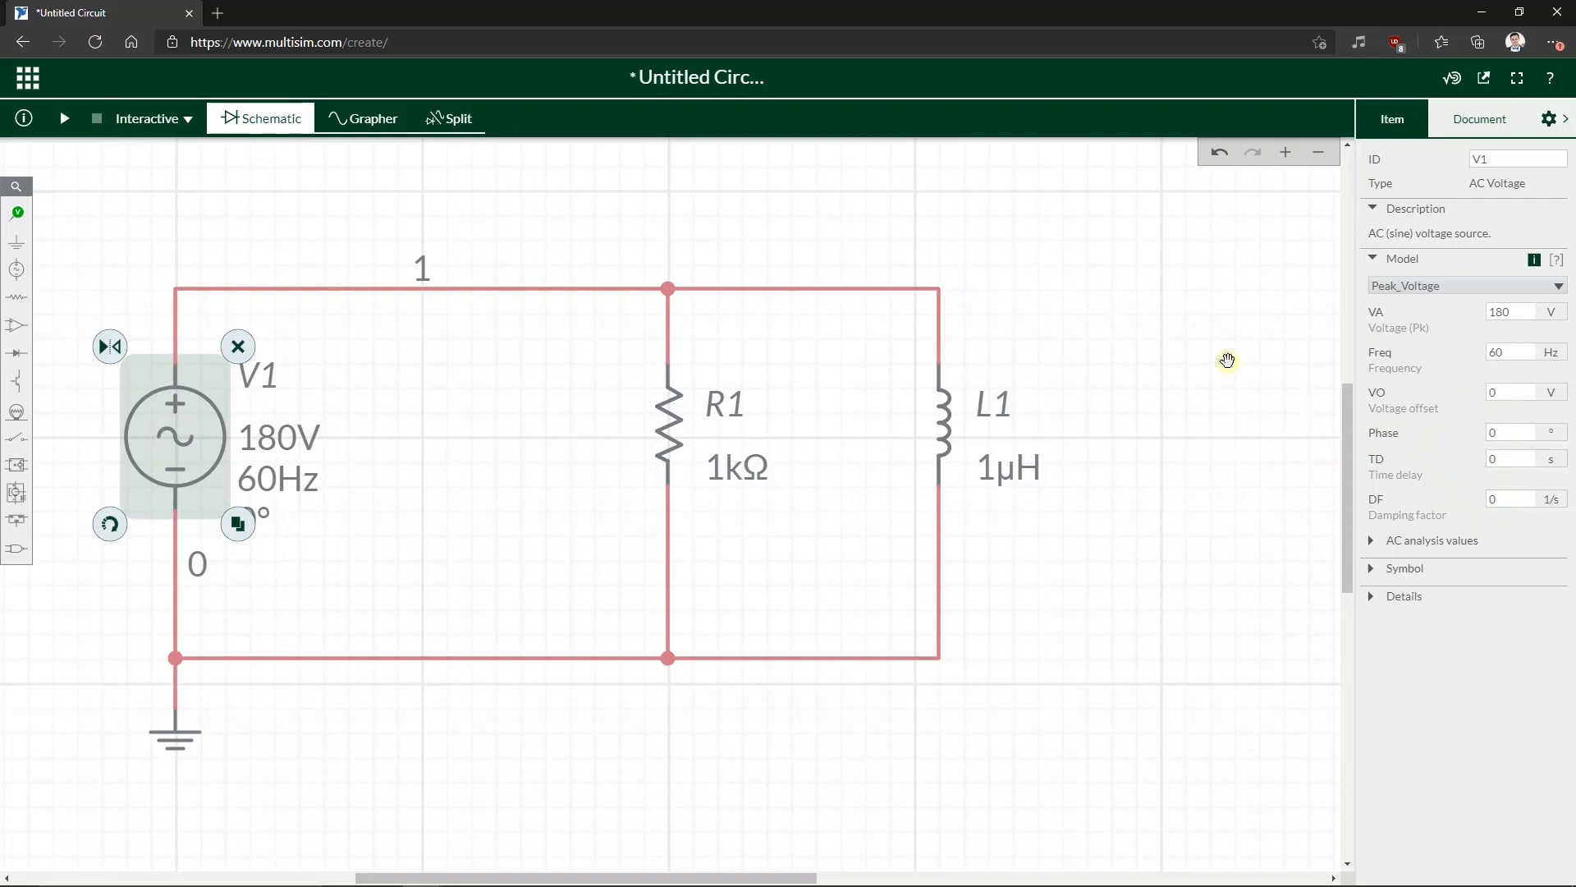
- Switch to the course activity page to check the resistance required for R1, and return to the Multisim Live circuit
{"action": "left_click", "coordinate": [722, 464]}
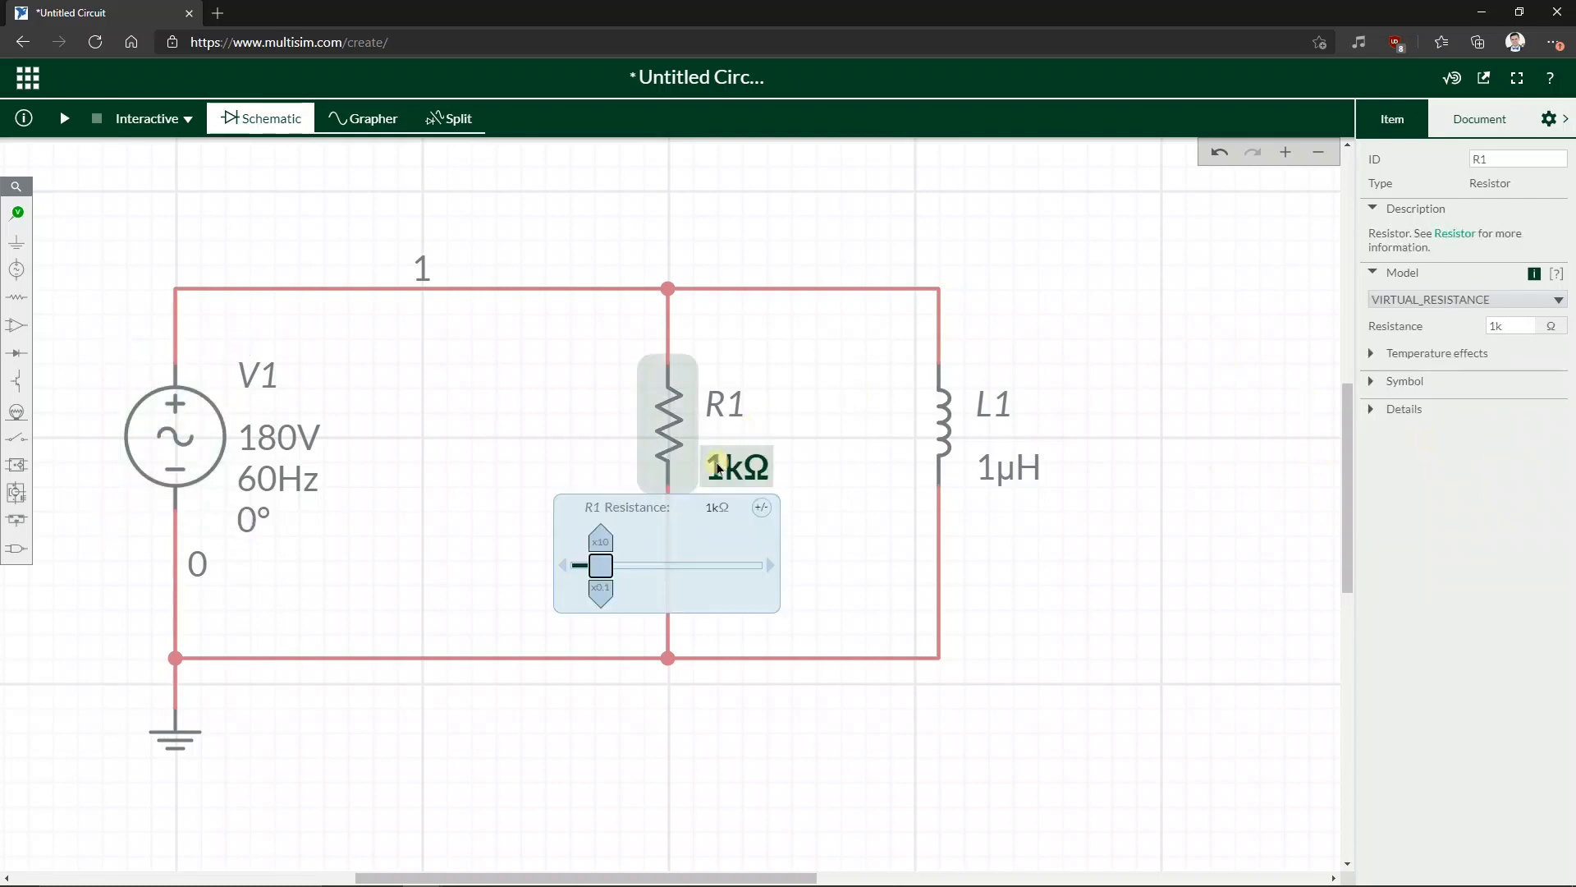
{"action": "left_click", "coordinate": [847, 467]}
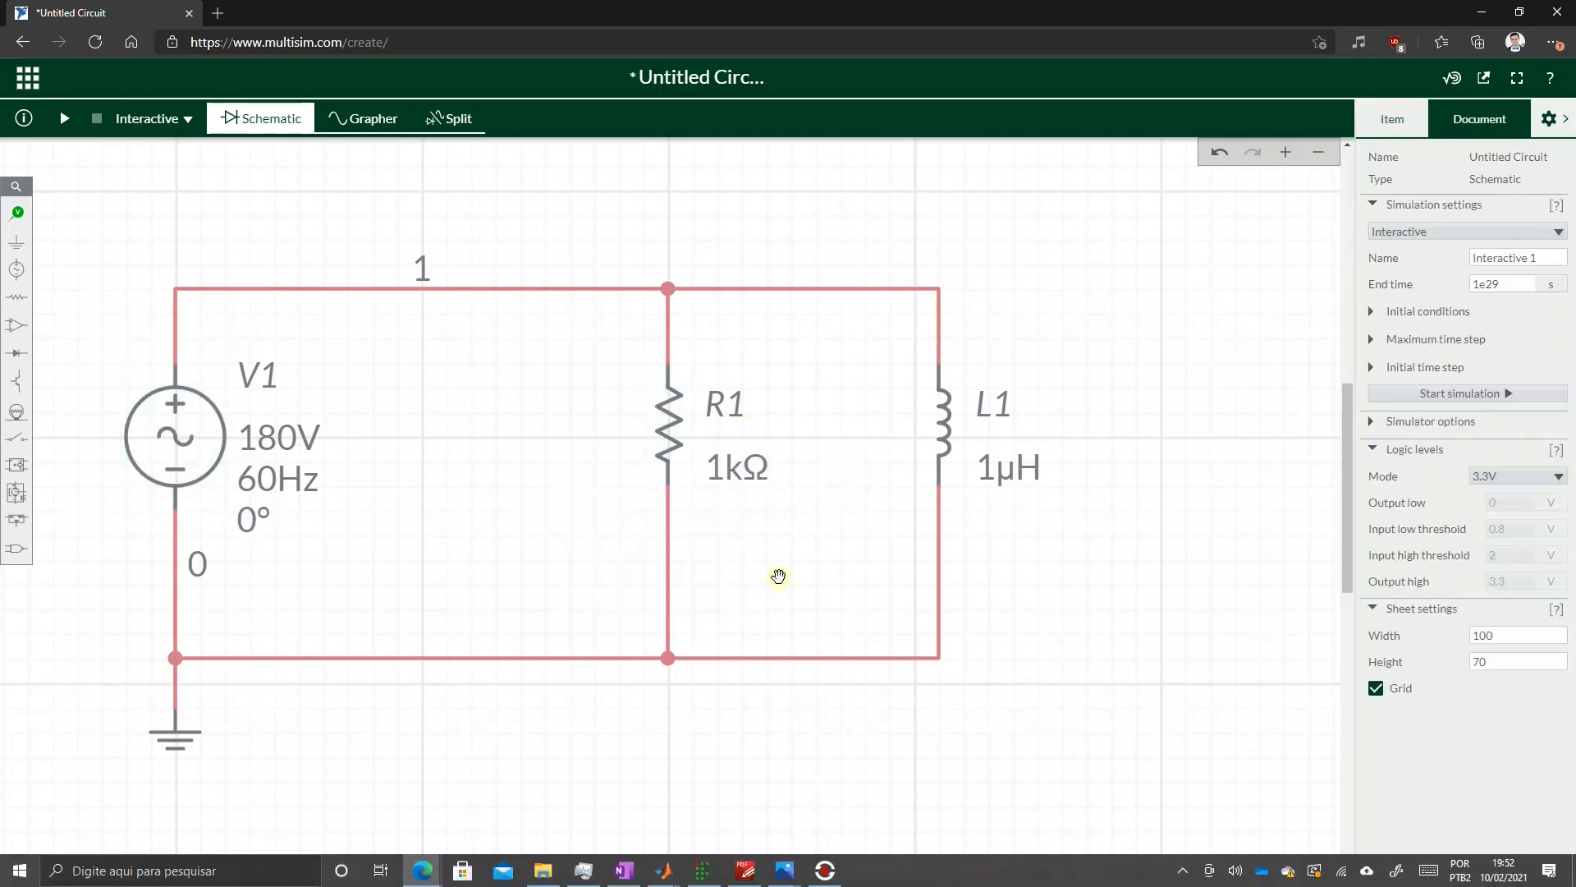
{"action": "key", "text": "super+Tab"}
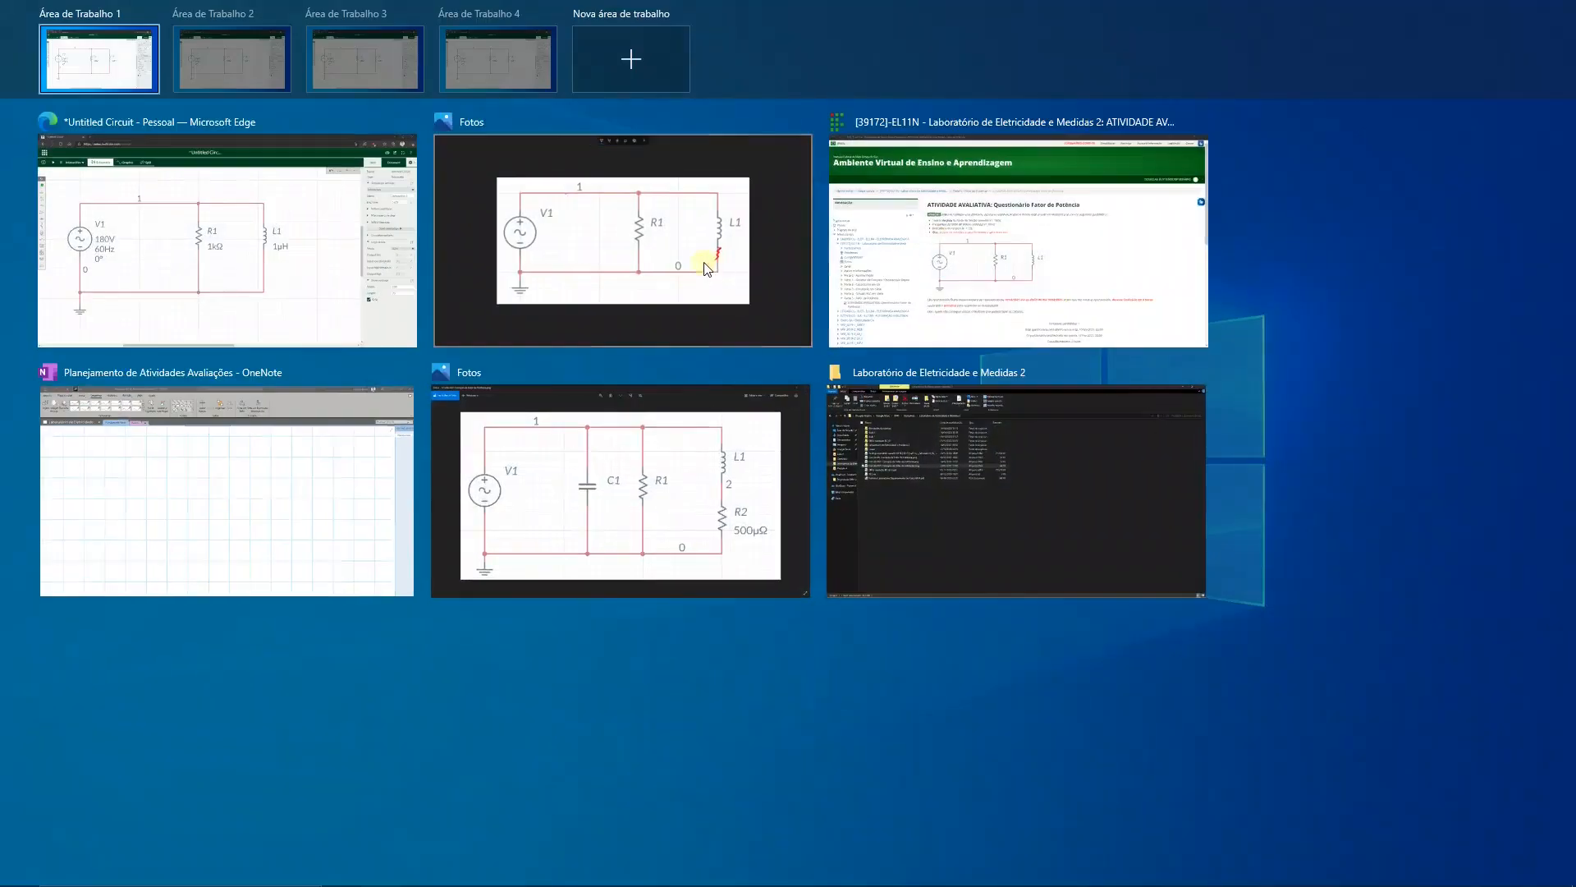
{"action": "left_click", "coordinate": [909, 255]}
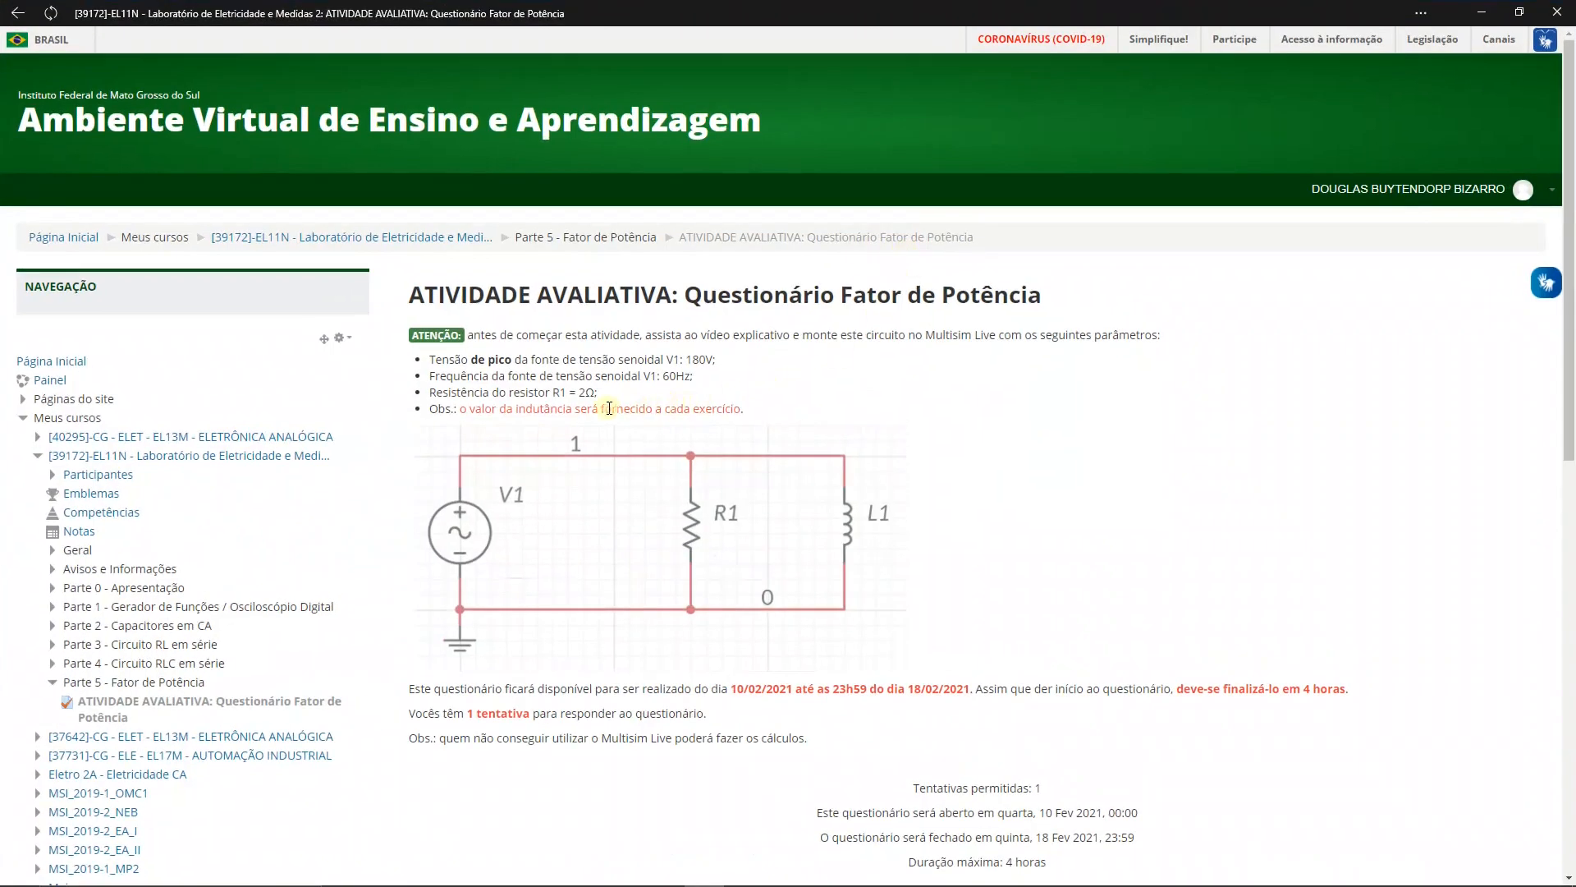
{"action": "key", "text": "alt+Tab"}
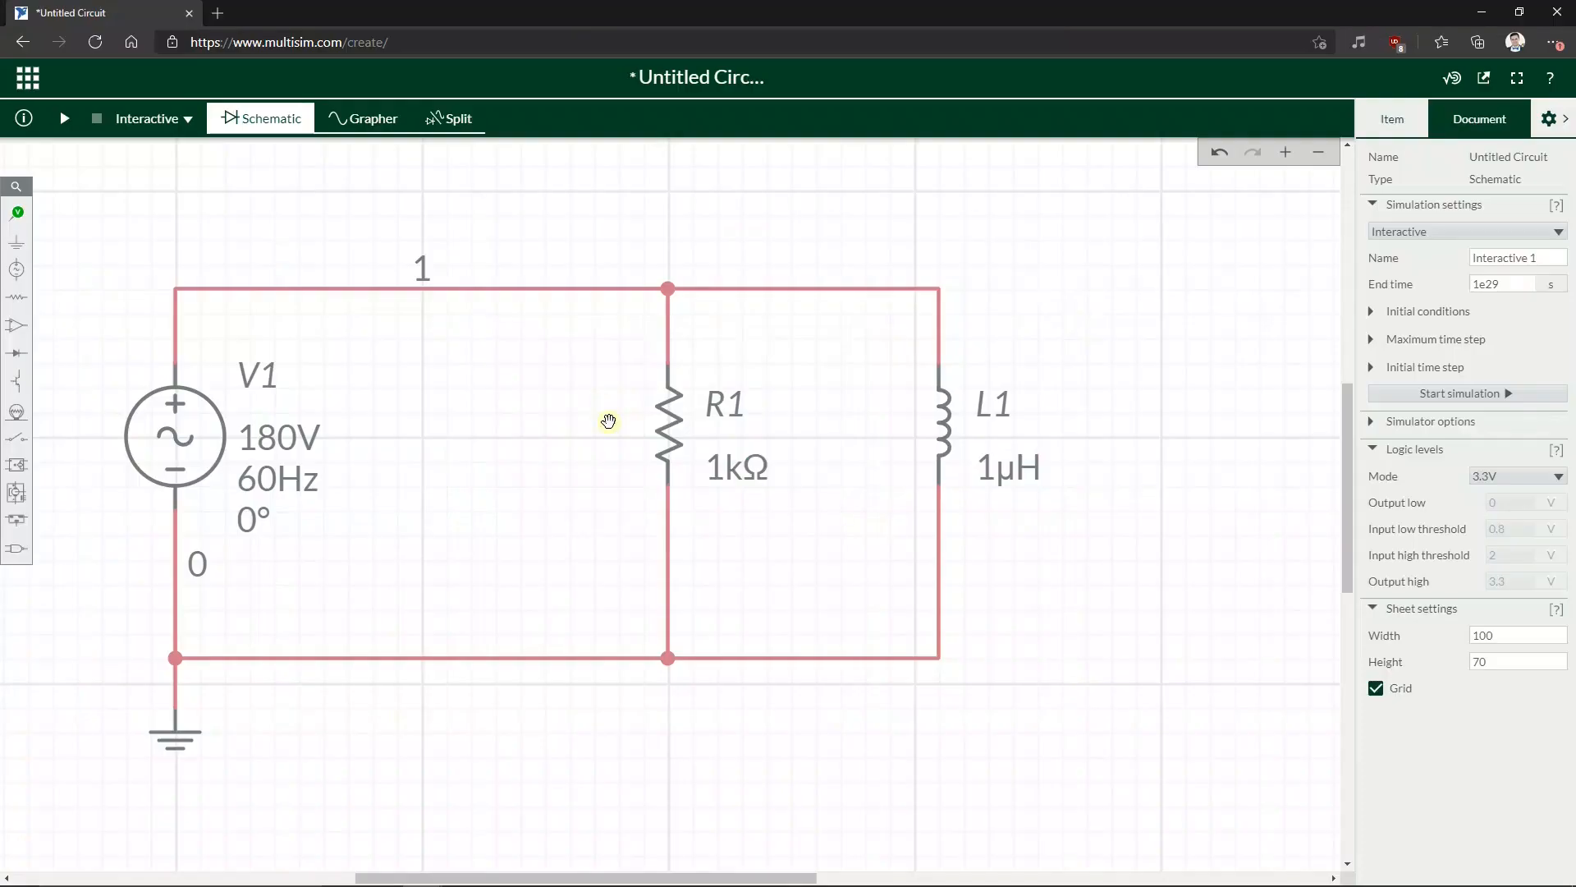
- Set resistor R1's resistance to 2 Ω
{"action": "left_click", "coordinate": [718, 466]}
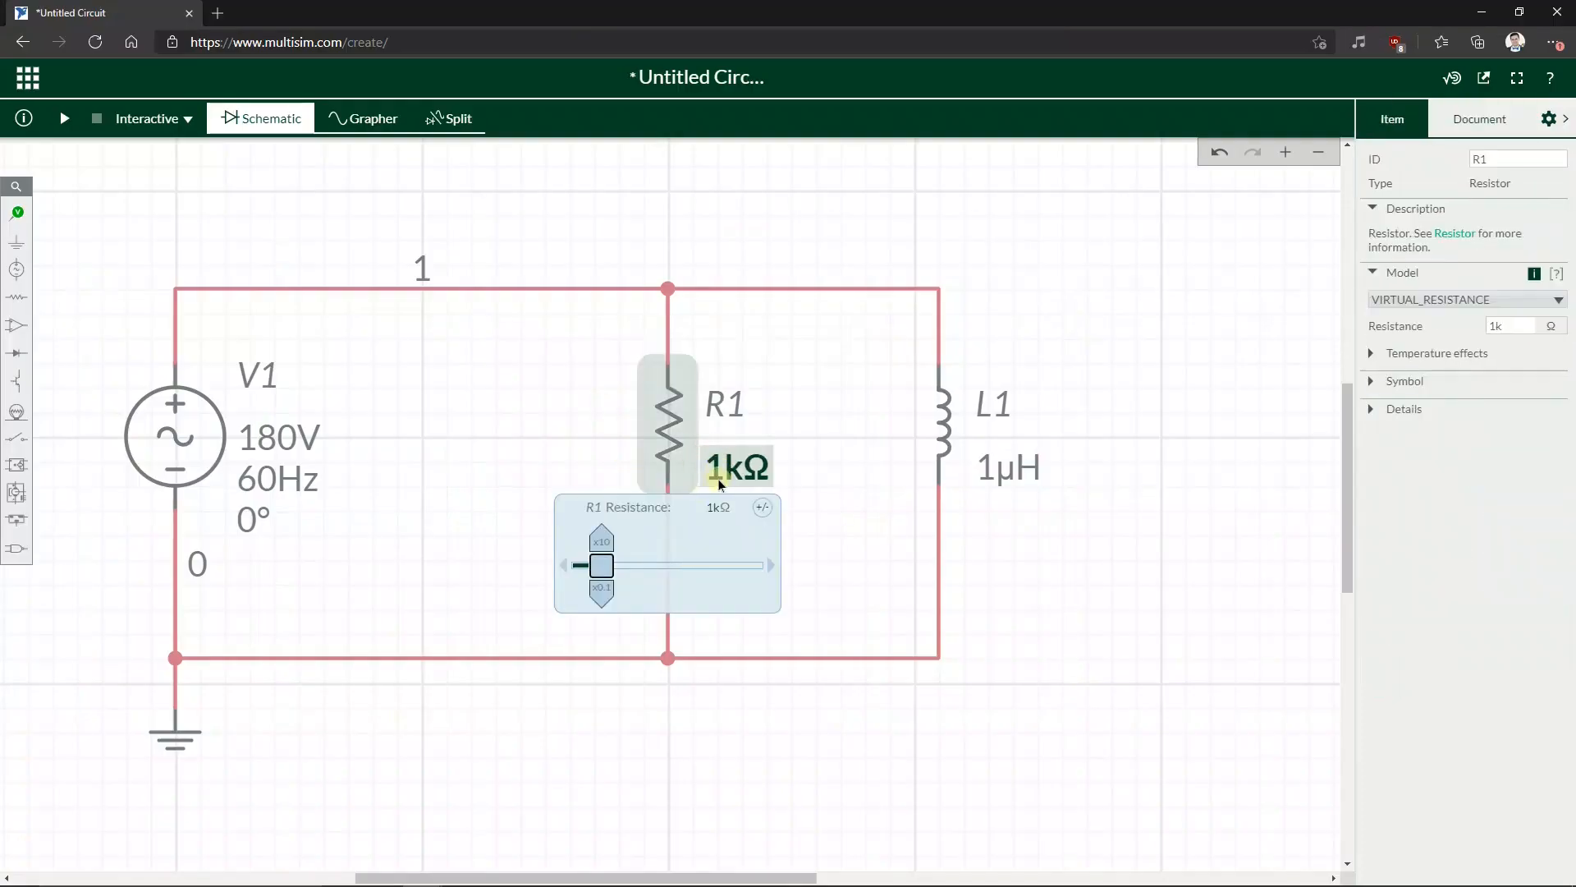
{"action": "left_click", "coordinate": [716, 507]}
{"action": "type", "text": "2Ω"}
{"action": "left_click", "coordinate": [829, 510]}
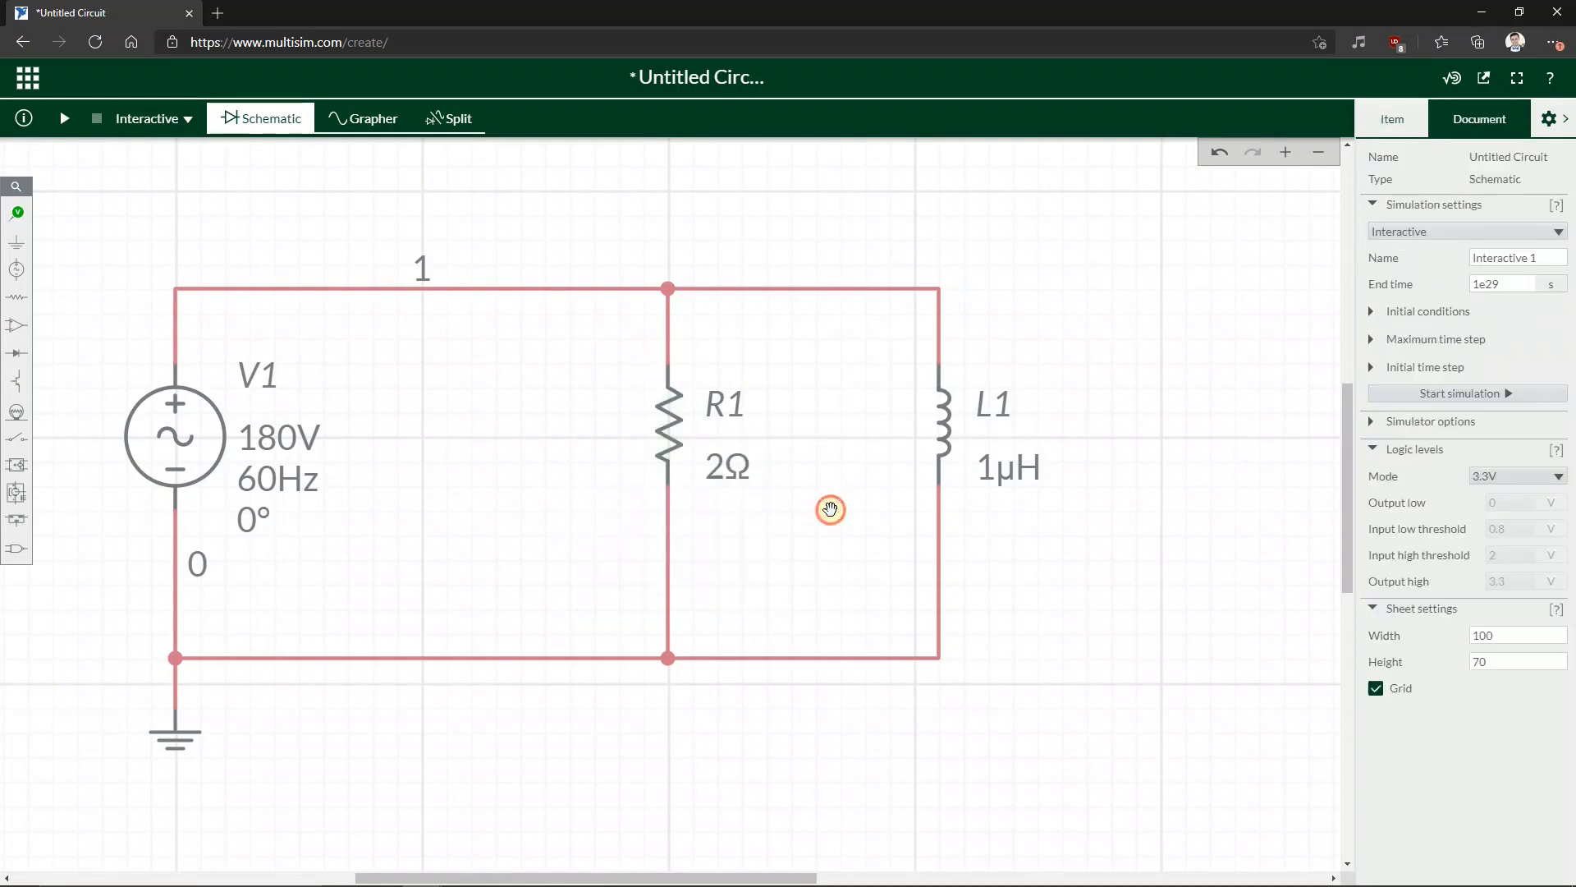
{"action": "left_click", "coordinate": [677, 426]}
{"action": "double_click", "coordinate": [1509, 326]}
{"action": "left_click", "coordinate": [1238, 419]}
{"action": "left_click_drag", "start_coordinate": [556, 422], "coordinate": [594, 421]}
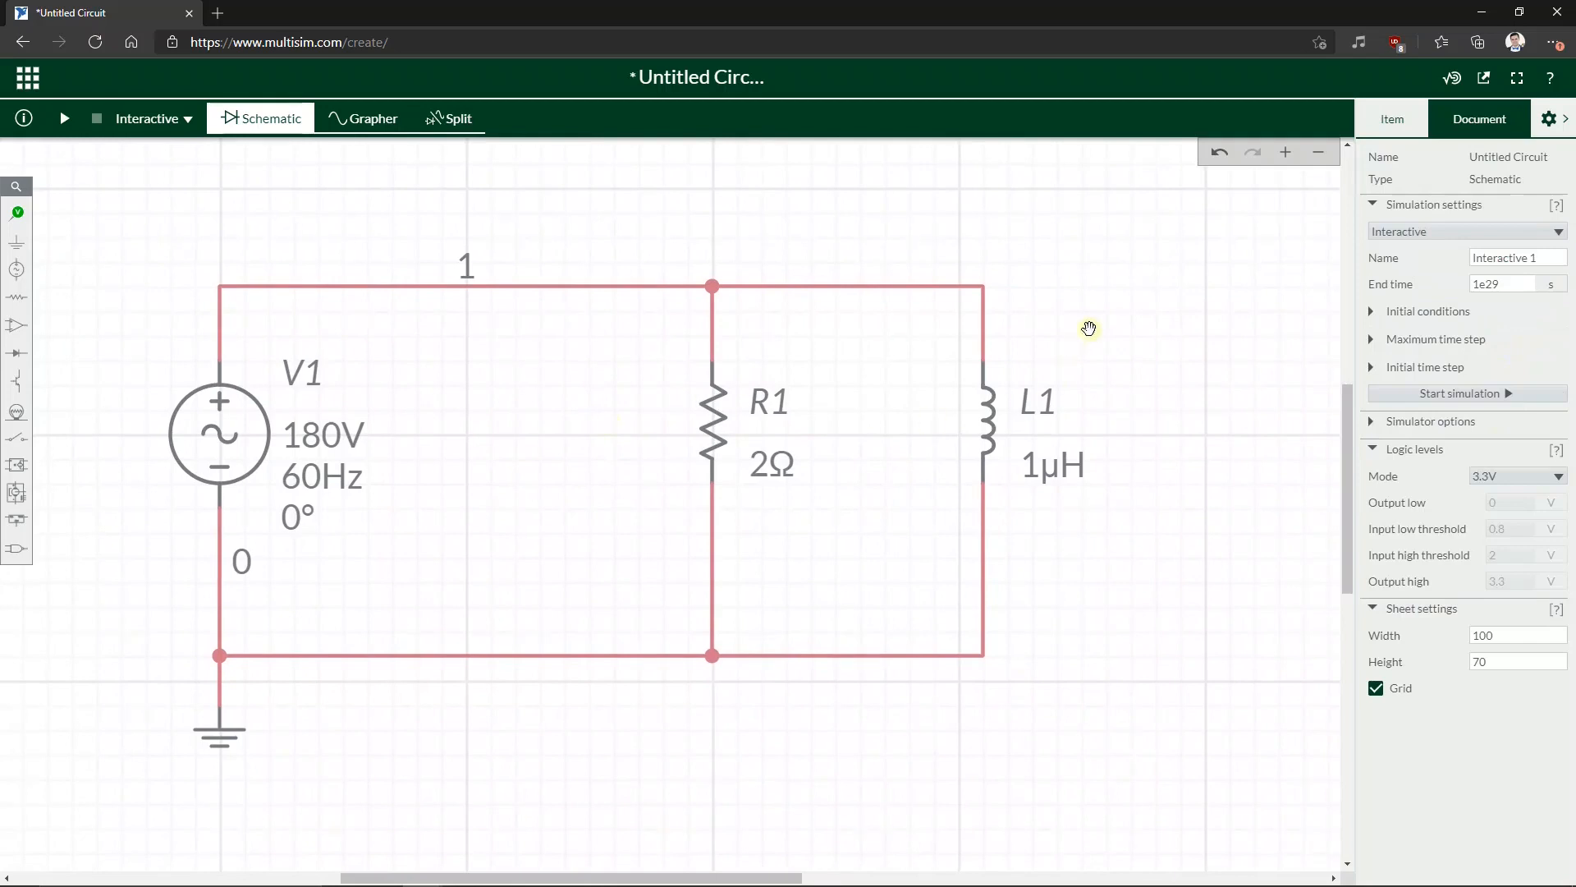
- Switch to the course activity page, resume the last quiz preview, check the inductance given in question 1 and return to the Multisim Live circuit
{"action": "left_click", "coordinate": [1049, 469]}
{"action": "left_click", "coordinate": [1070, 700]}
{"action": "key", "text": "super+Tab"}
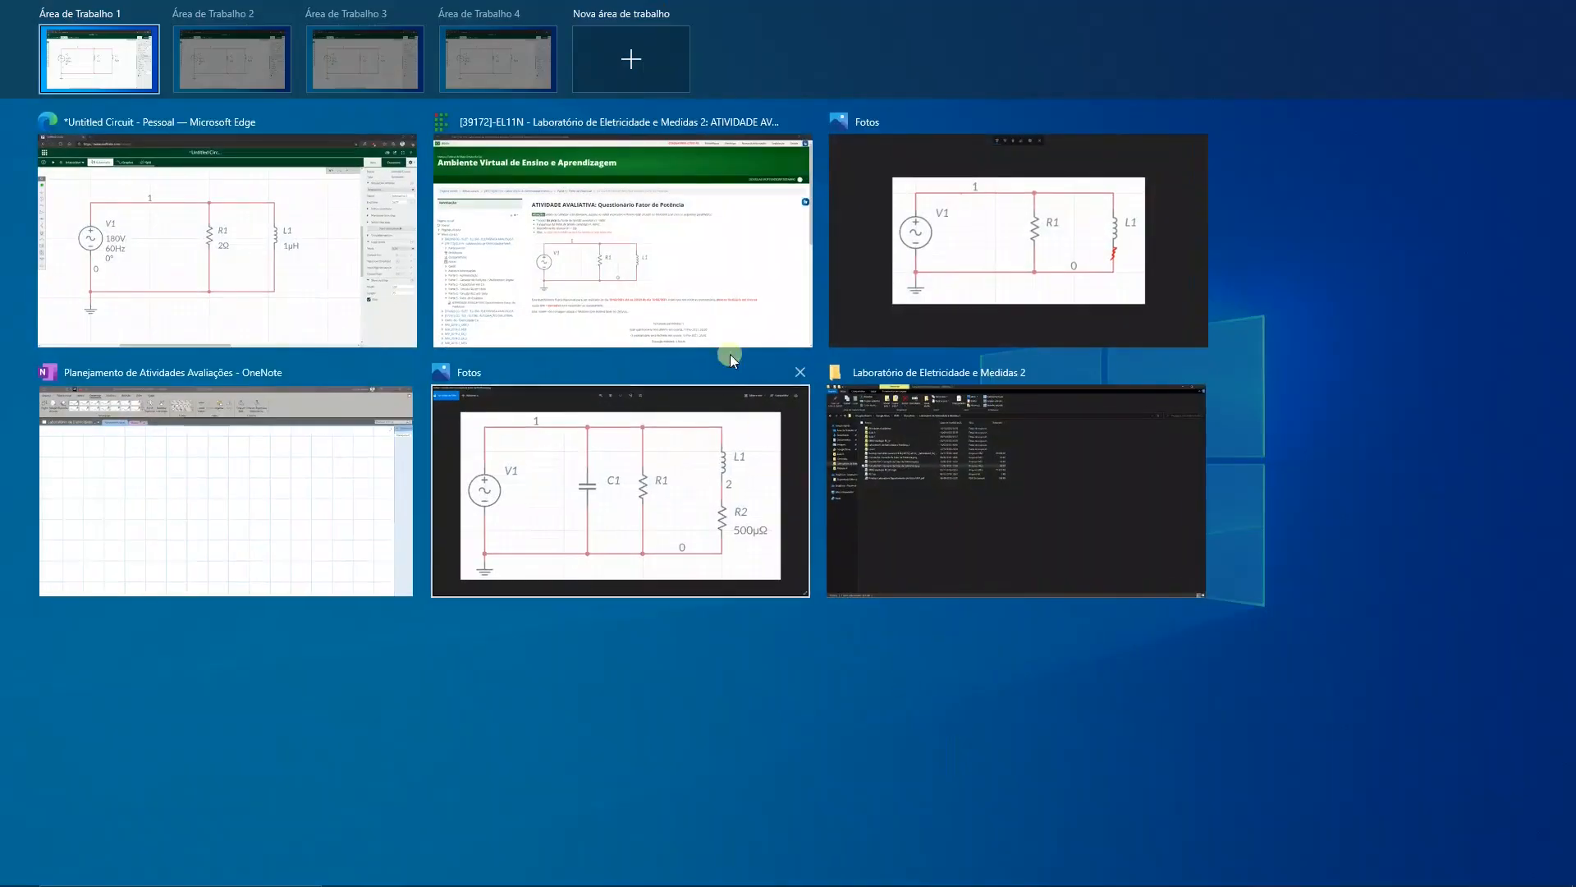
{"action": "left_click", "coordinate": [682, 276]}
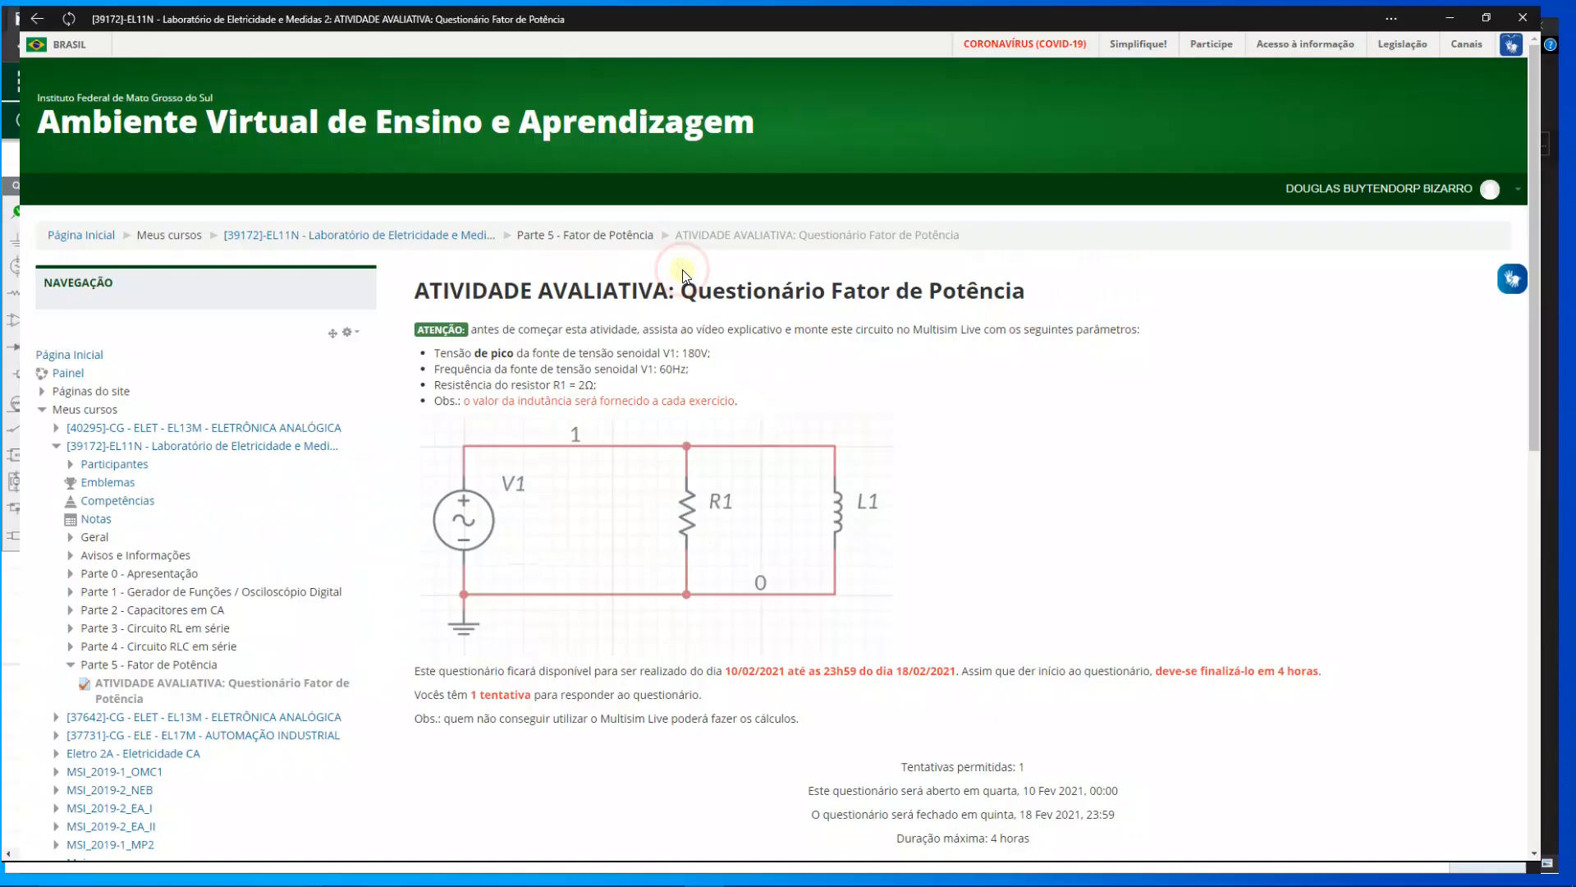
{"action": "scroll", "coordinate": [945, 716], "scroll_direction": "down", "scroll_amount": 2}
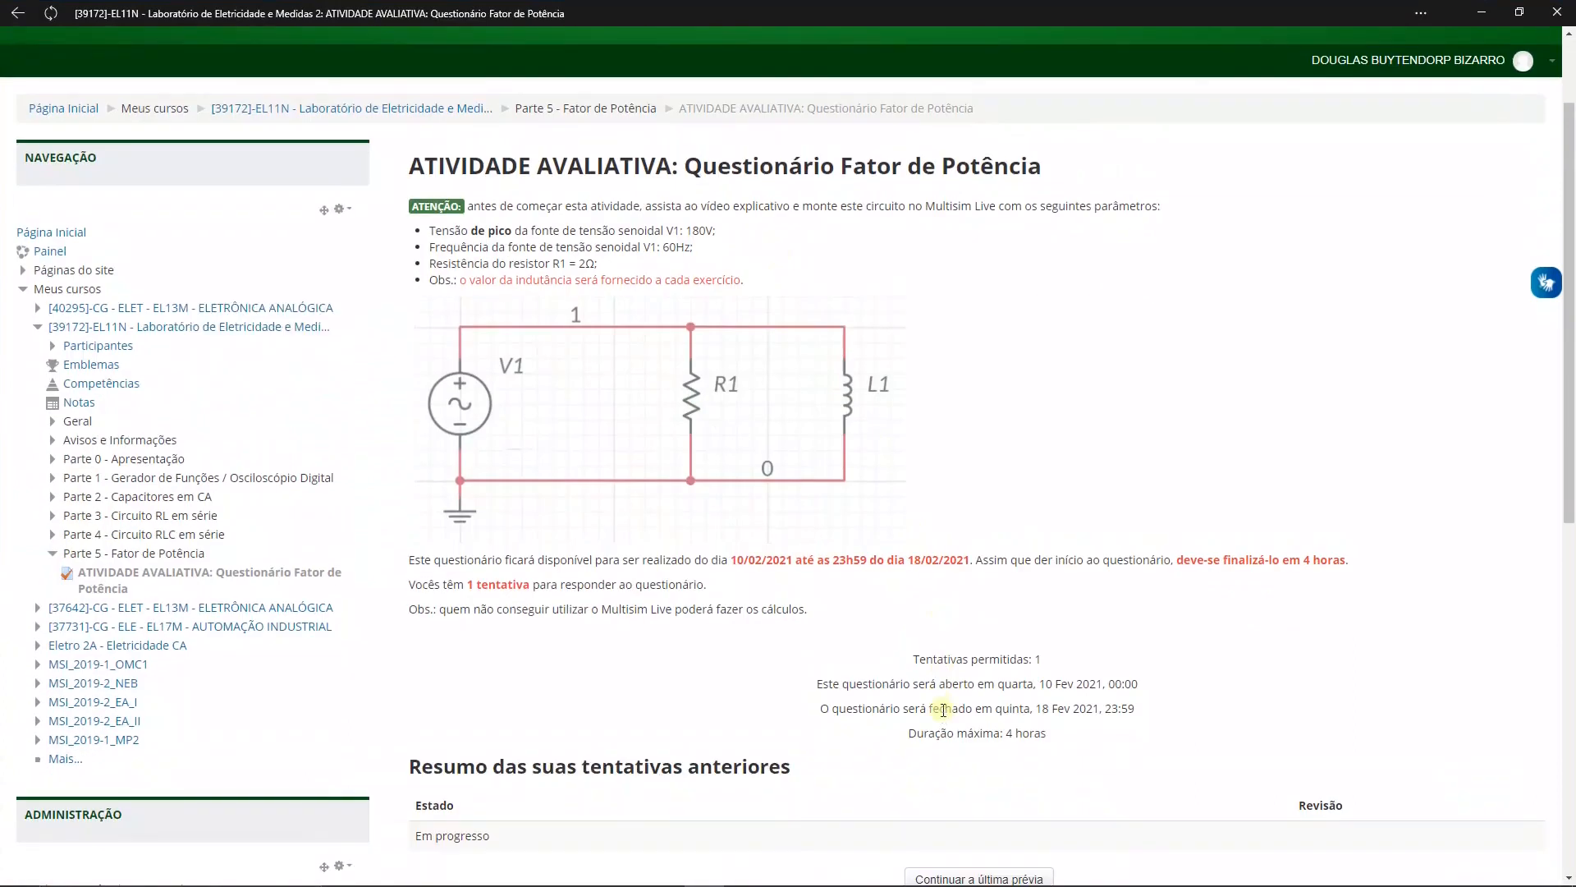
{"action": "left_click", "coordinate": [979, 877]}
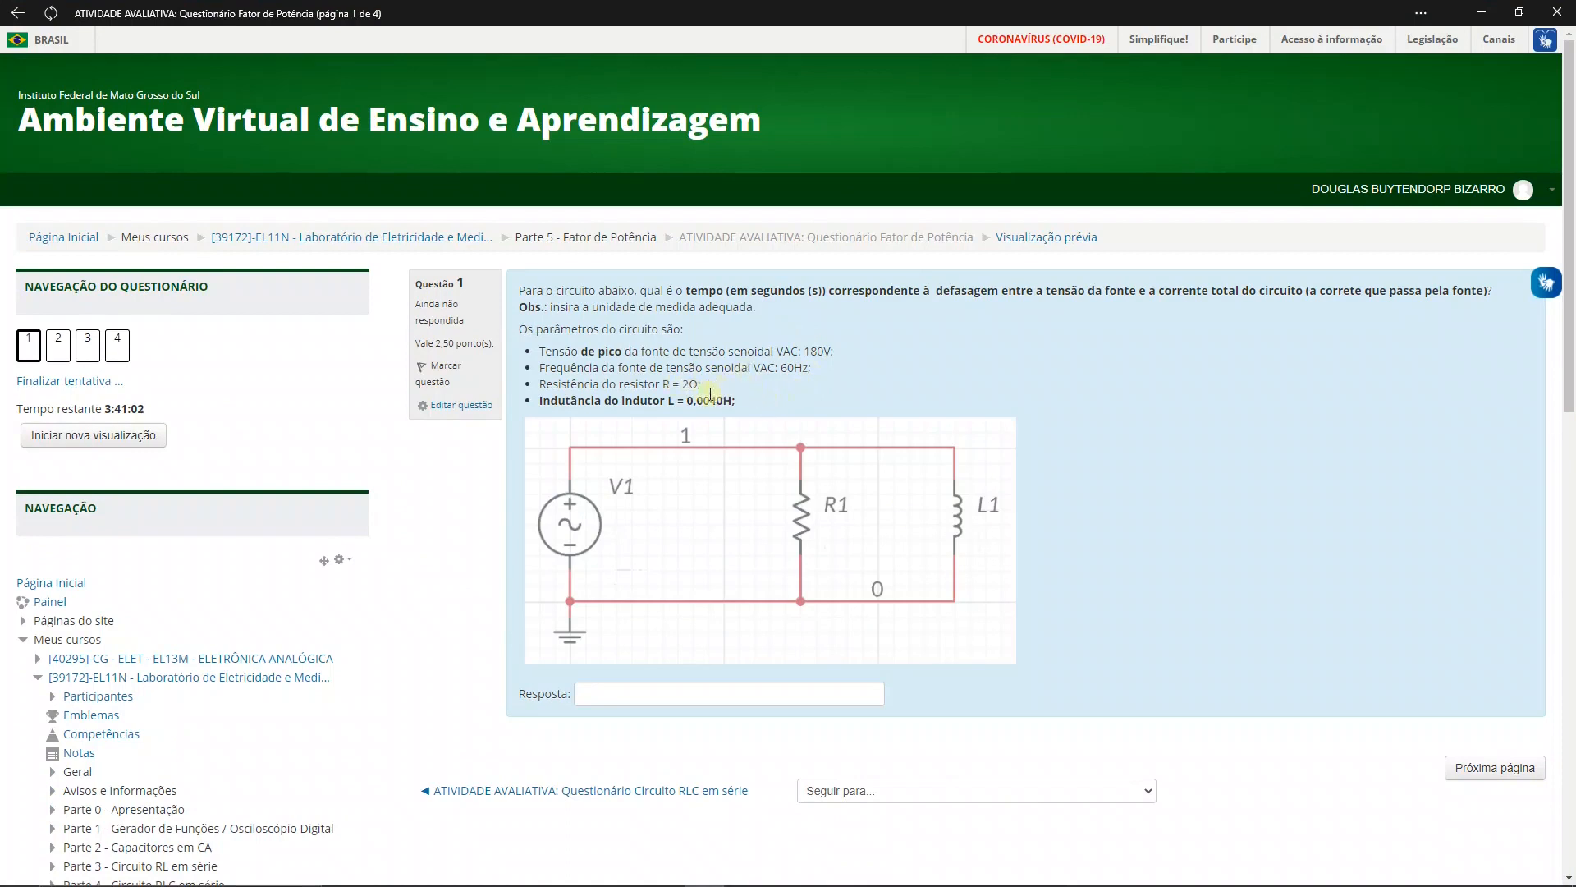
{"action": "left_click_drag", "start_coordinate": [689, 401], "coordinate": [717, 401]}
{"action": "left_click_drag", "start_coordinate": [702, 406], "coordinate": [717, 405]}
{"action": "left_click", "coordinate": [750, 403]}
{"action": "key", "text": "alt+Tab"}
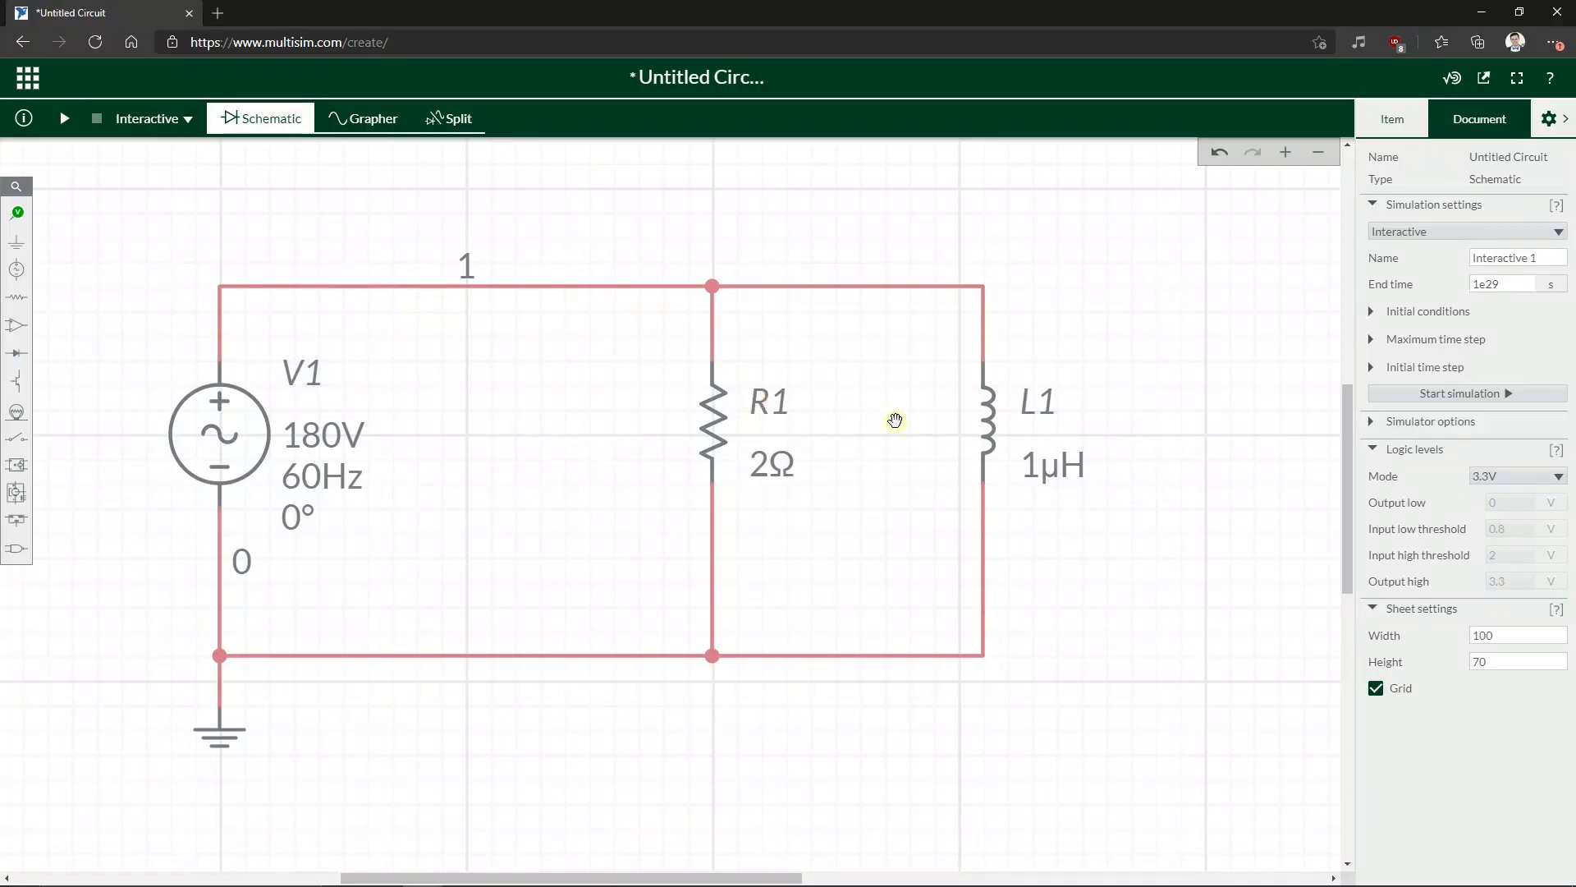
- Set inductor L1's inductance to 0.004 H
{"action": "left_click", "coordinate": [1020, 456]}
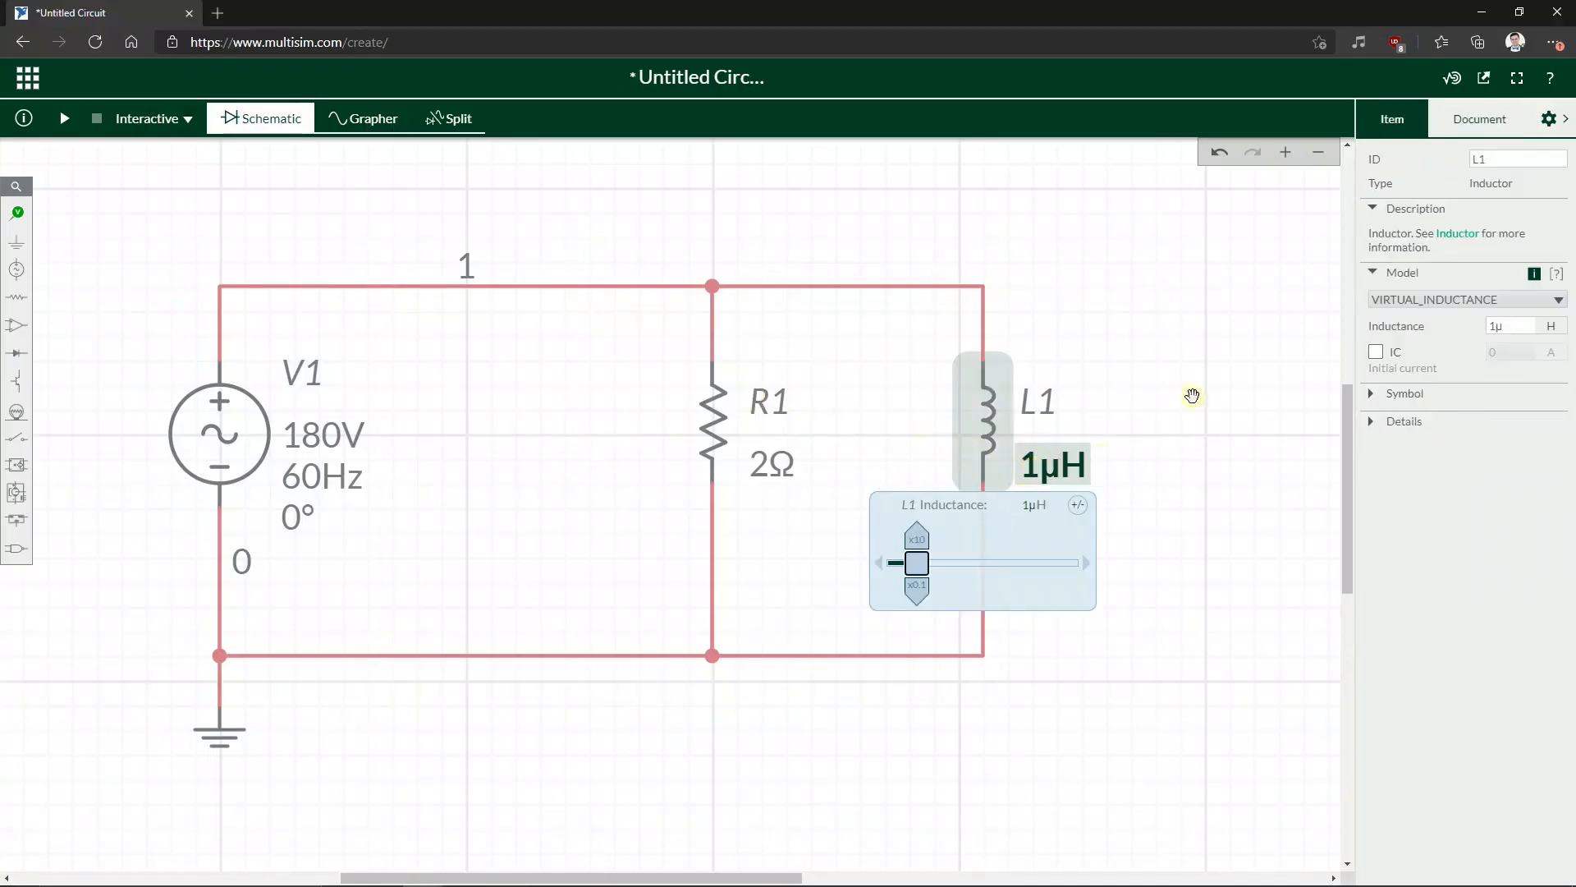
{"action": "left_click", "coordinate": [1520, 323]}
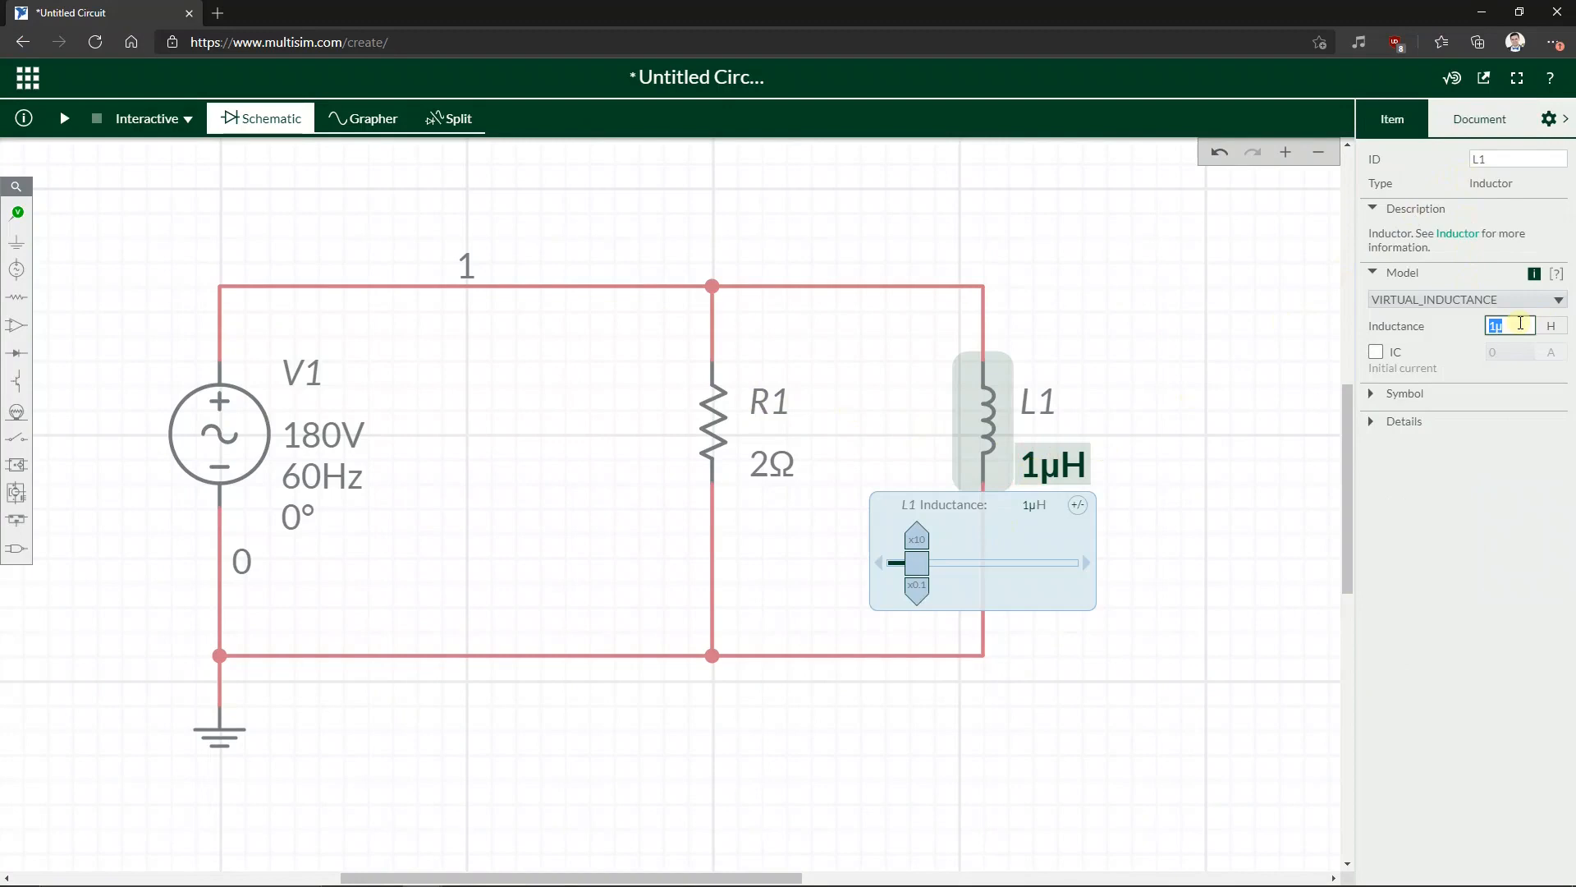
{"action": "type", "text": "0.004"}
{"action": "left_click", "coordinate": [1500, 329]}
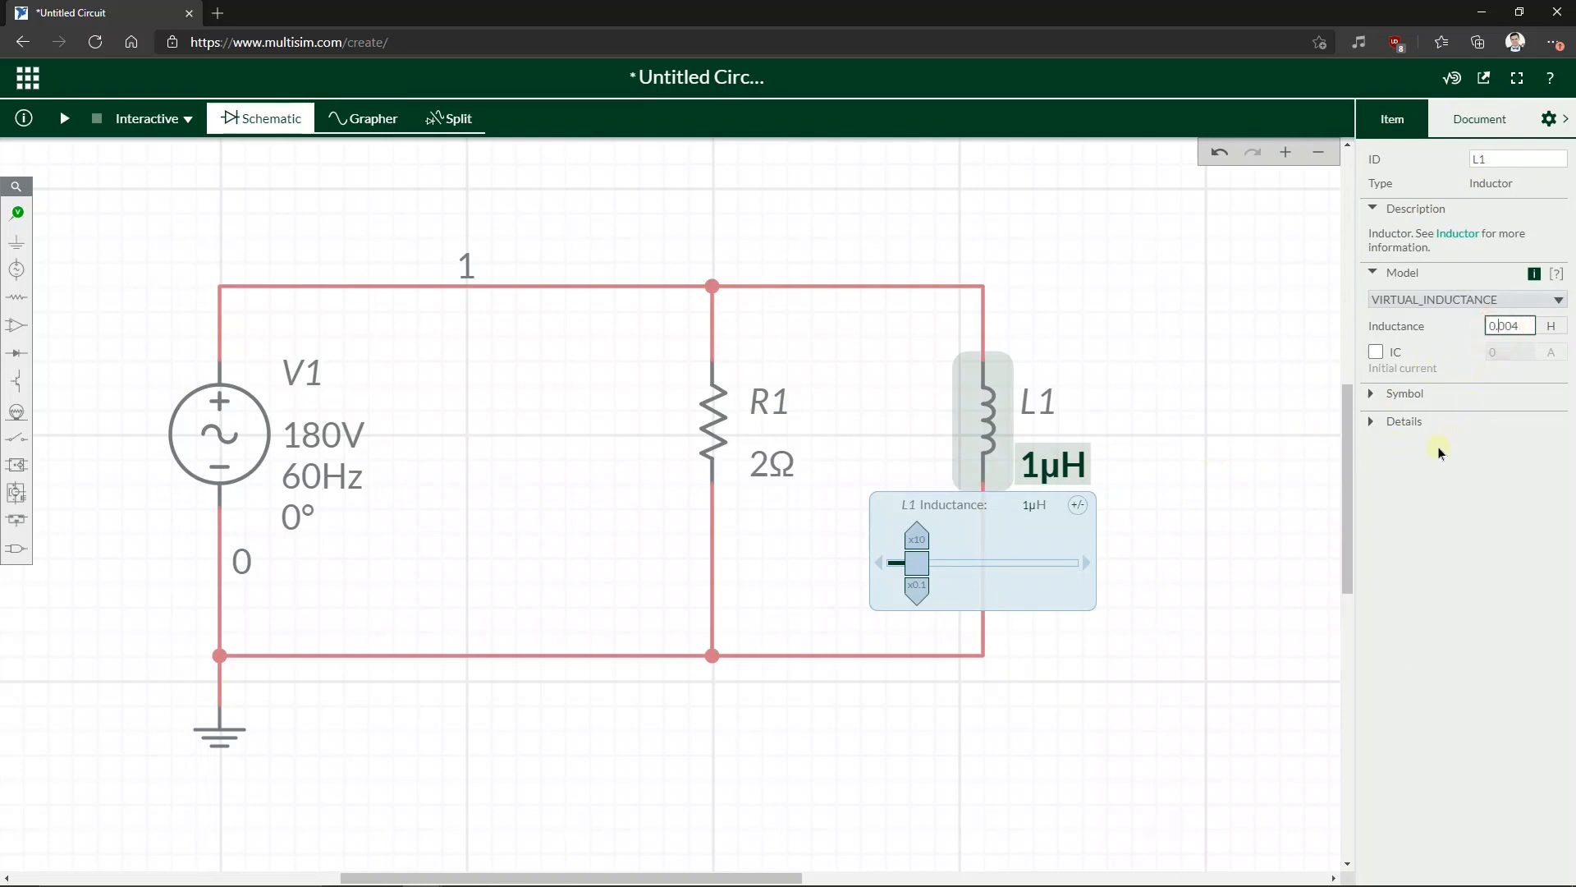
{"action": "left_click", "coordinate": [1261, 477]}
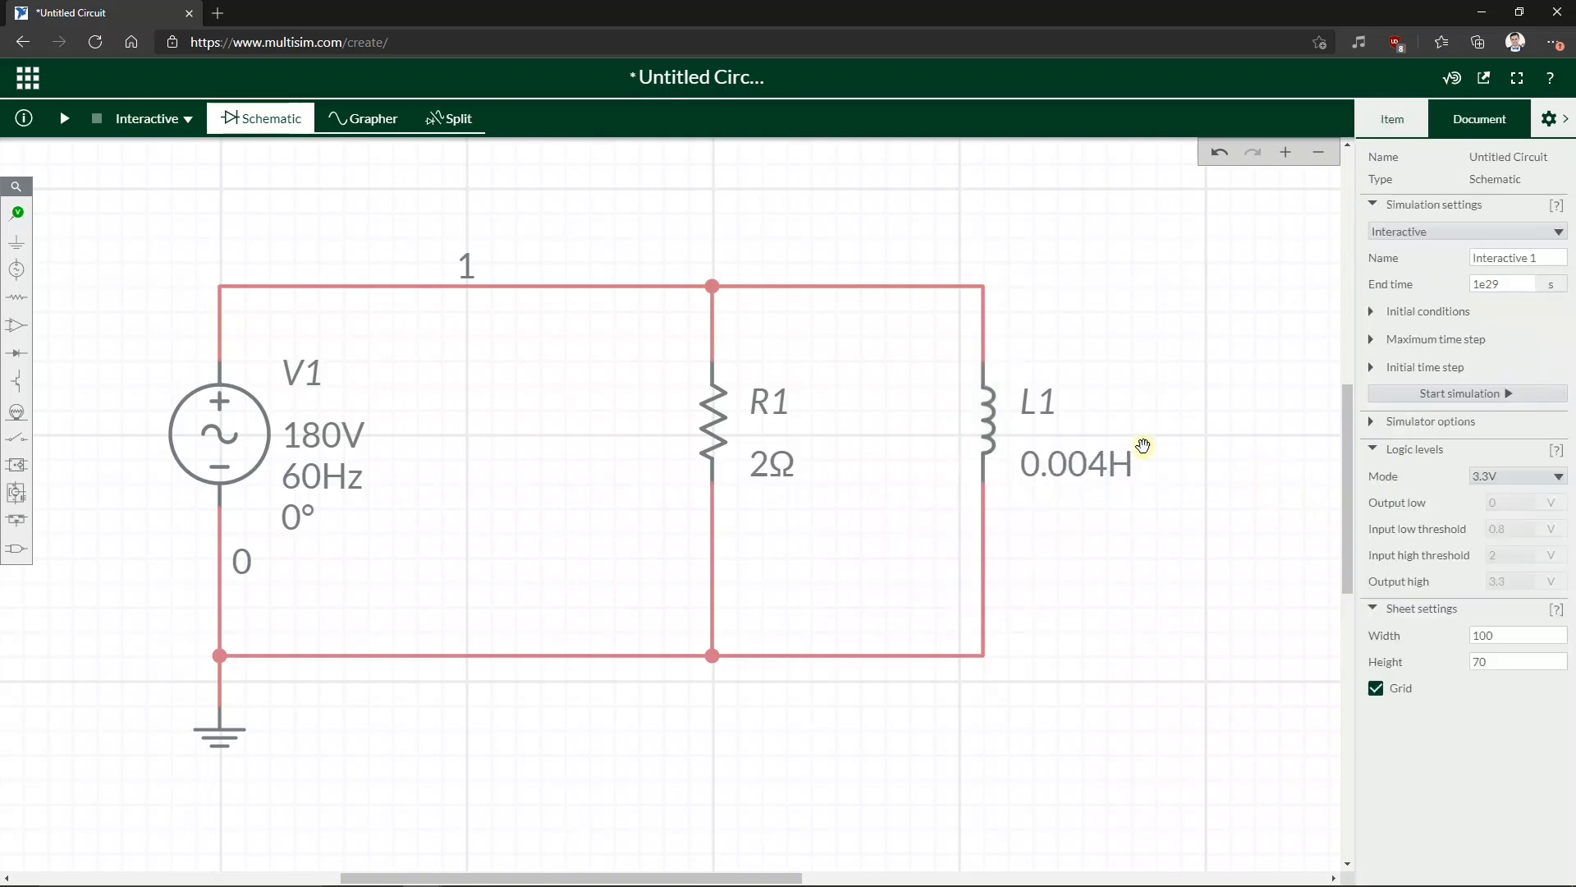
- Recheck the inductance in the quiz question, return to the Multisim Live circuit and start the interactive simulation
{"action": "key", "text": "alt+Tab"}
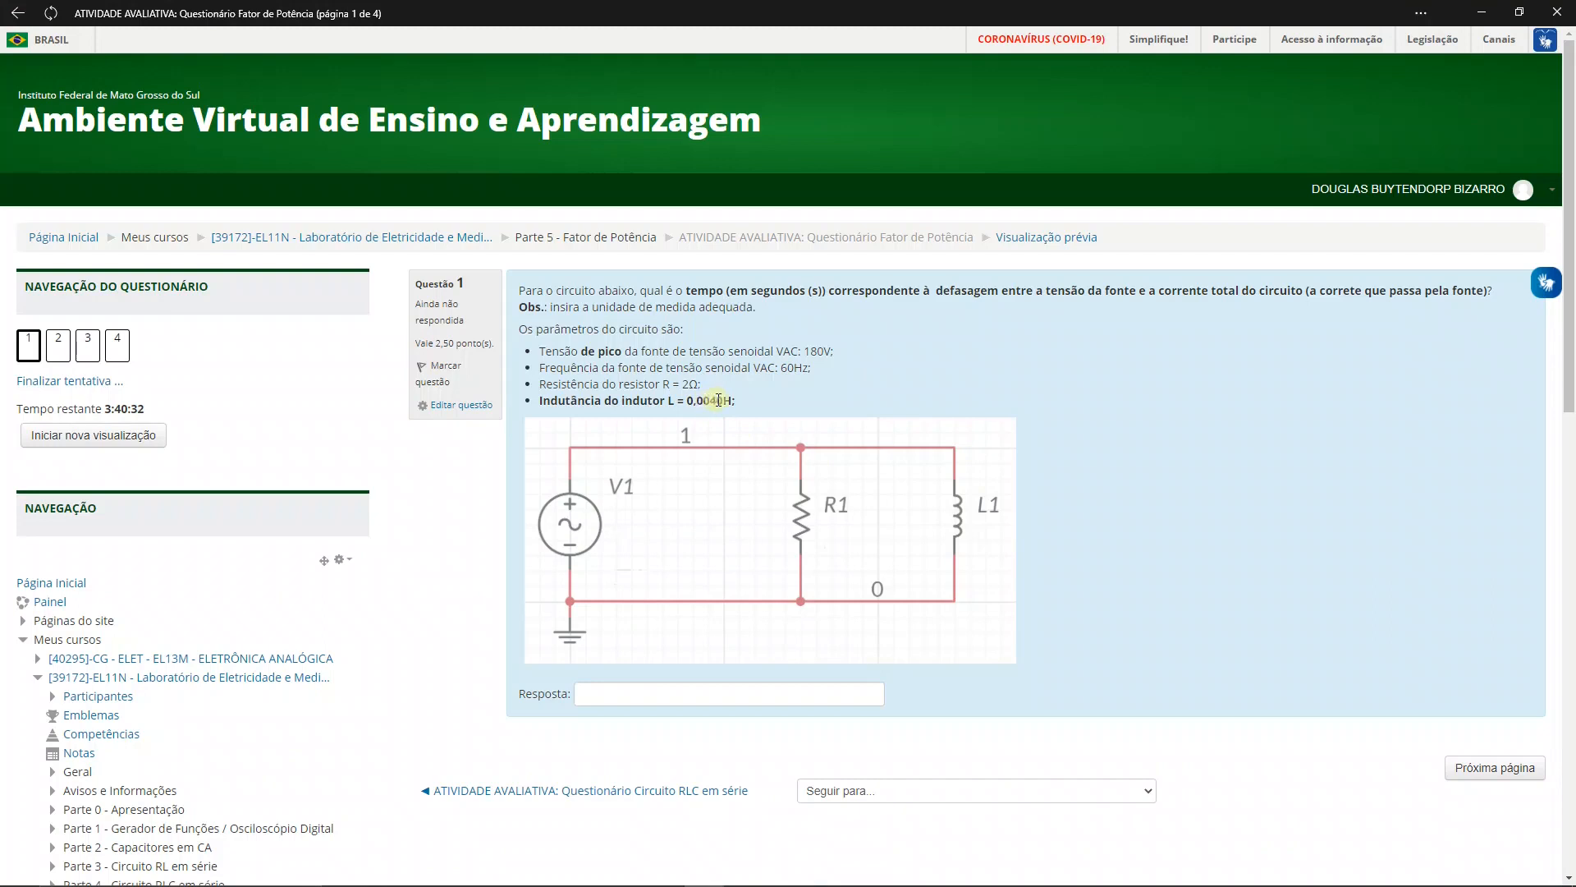
{"action": "key", "text": "alt+Tab"}
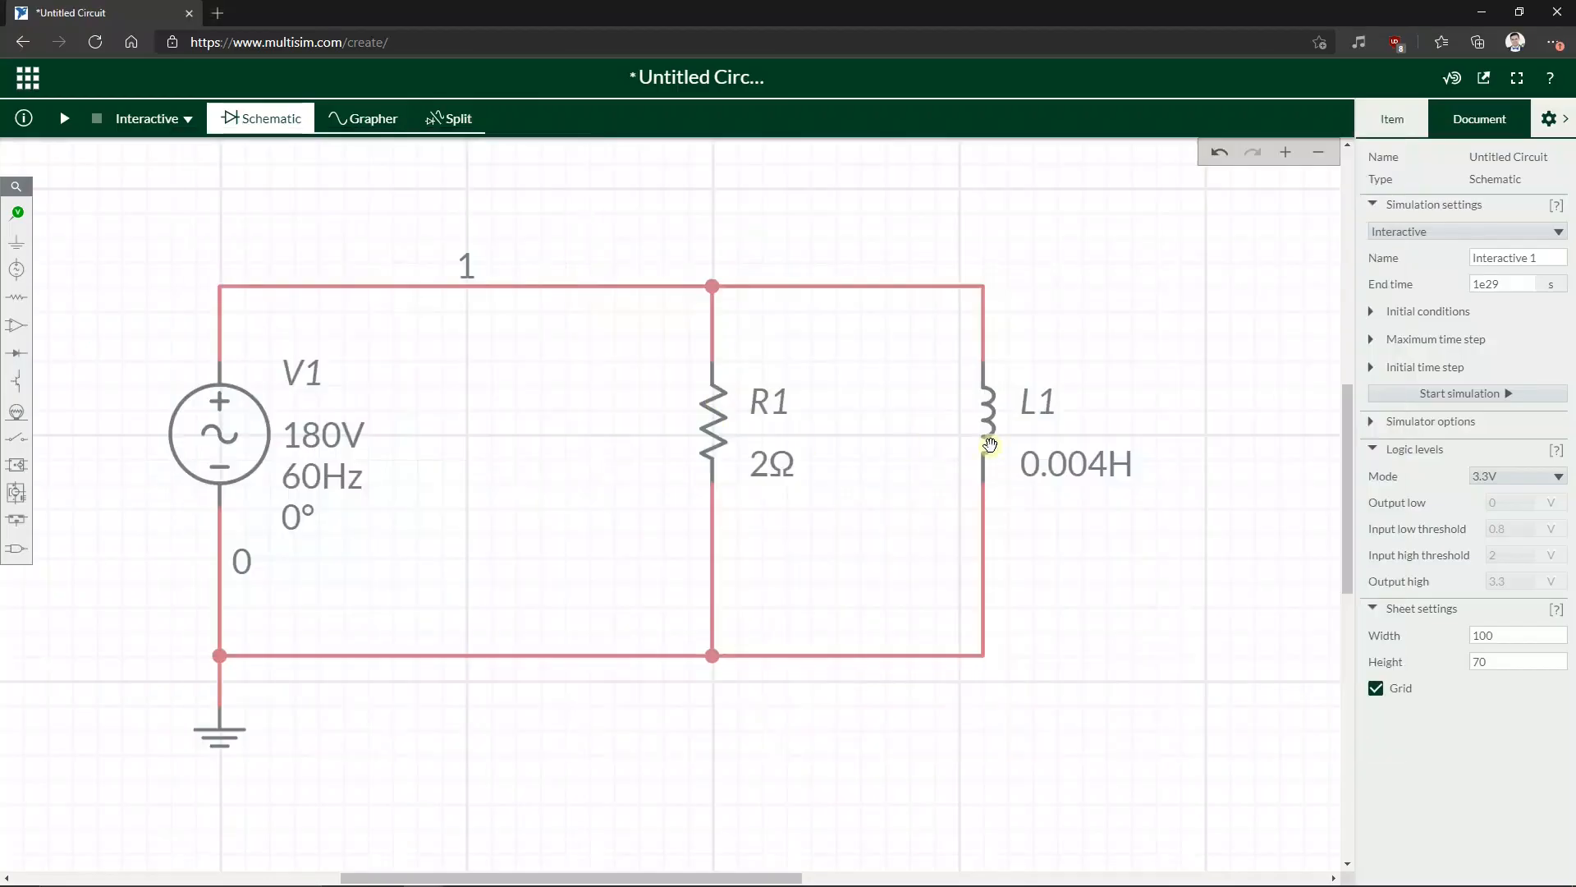
{"action": "left_click", "coordinate": [64, 120]}
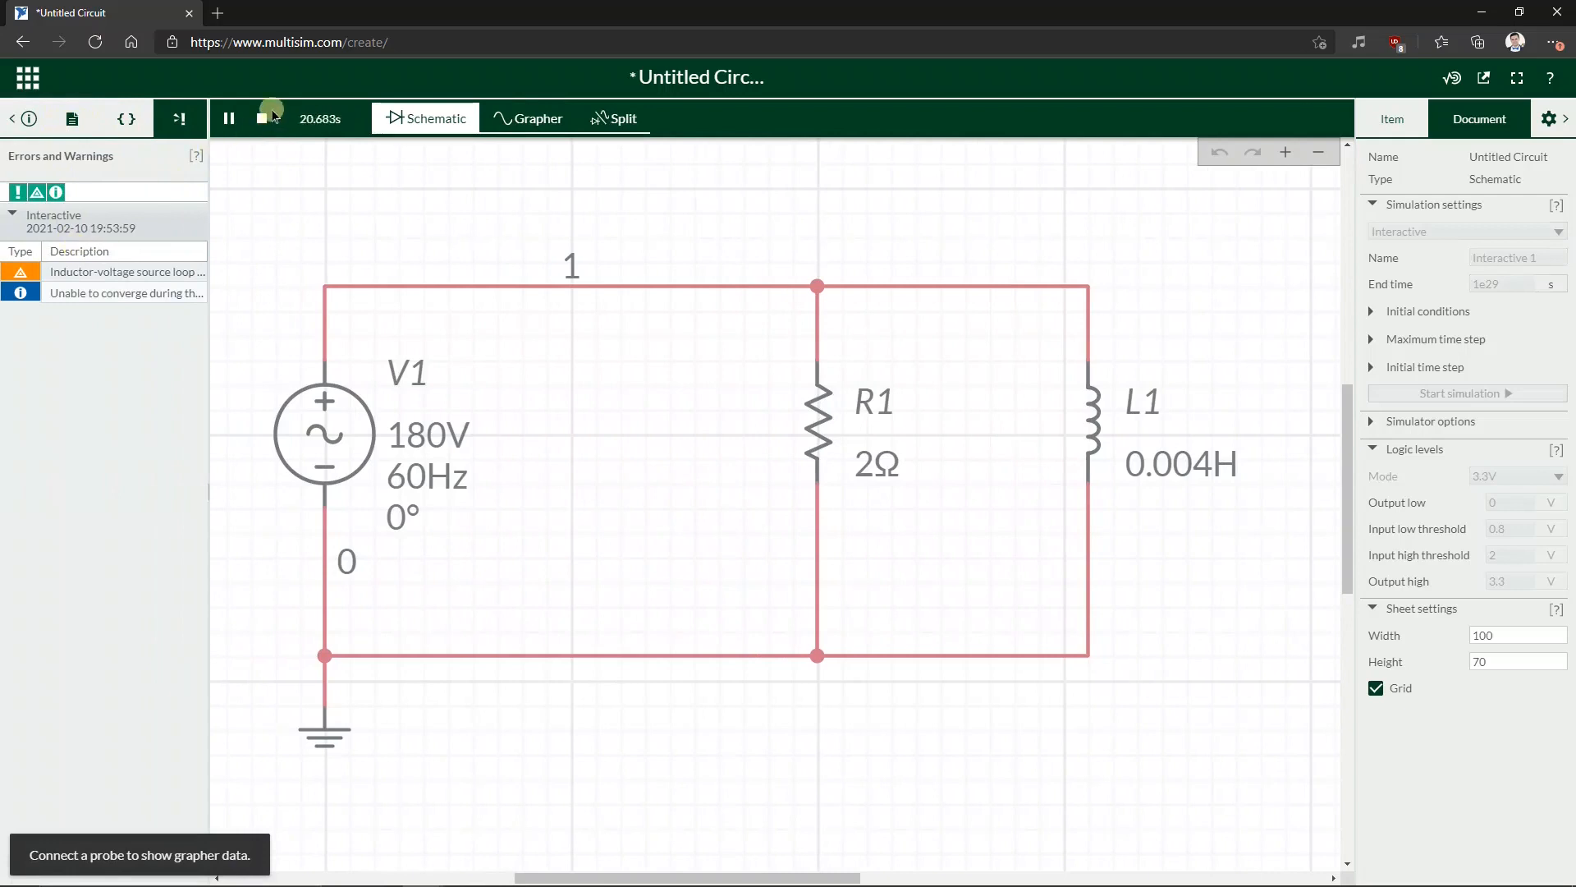
- Pause the simulation, read the full inductor-voltage source loop warning and hide the errors and warnings list
{"action": "left_click", "coordinate": [230, 120]}
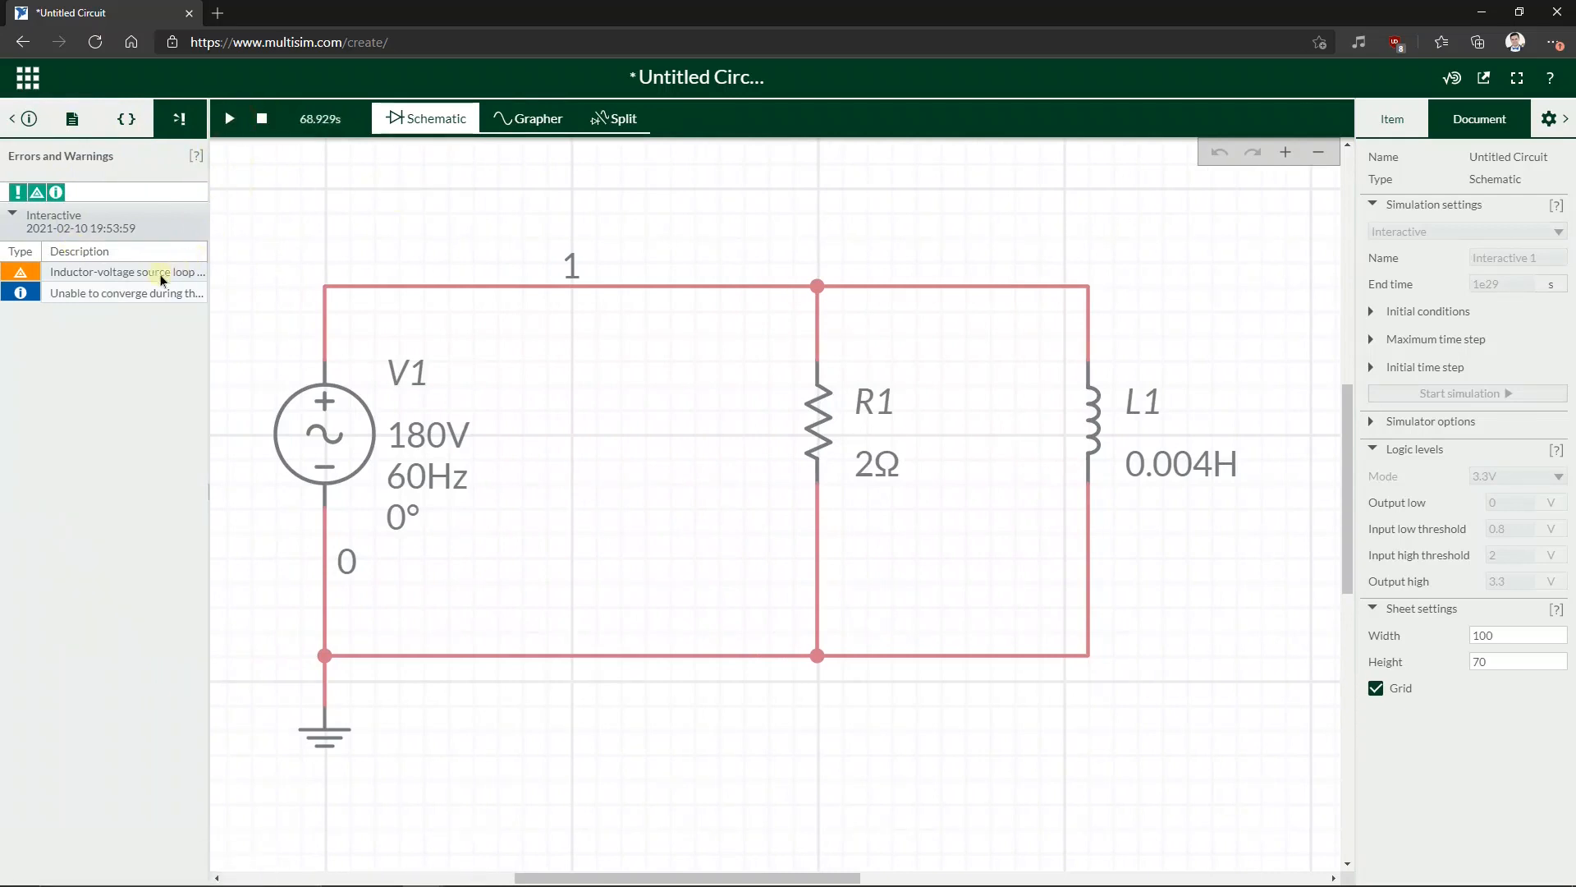
{"action": "left_click", "coordinate": [115, 274]}
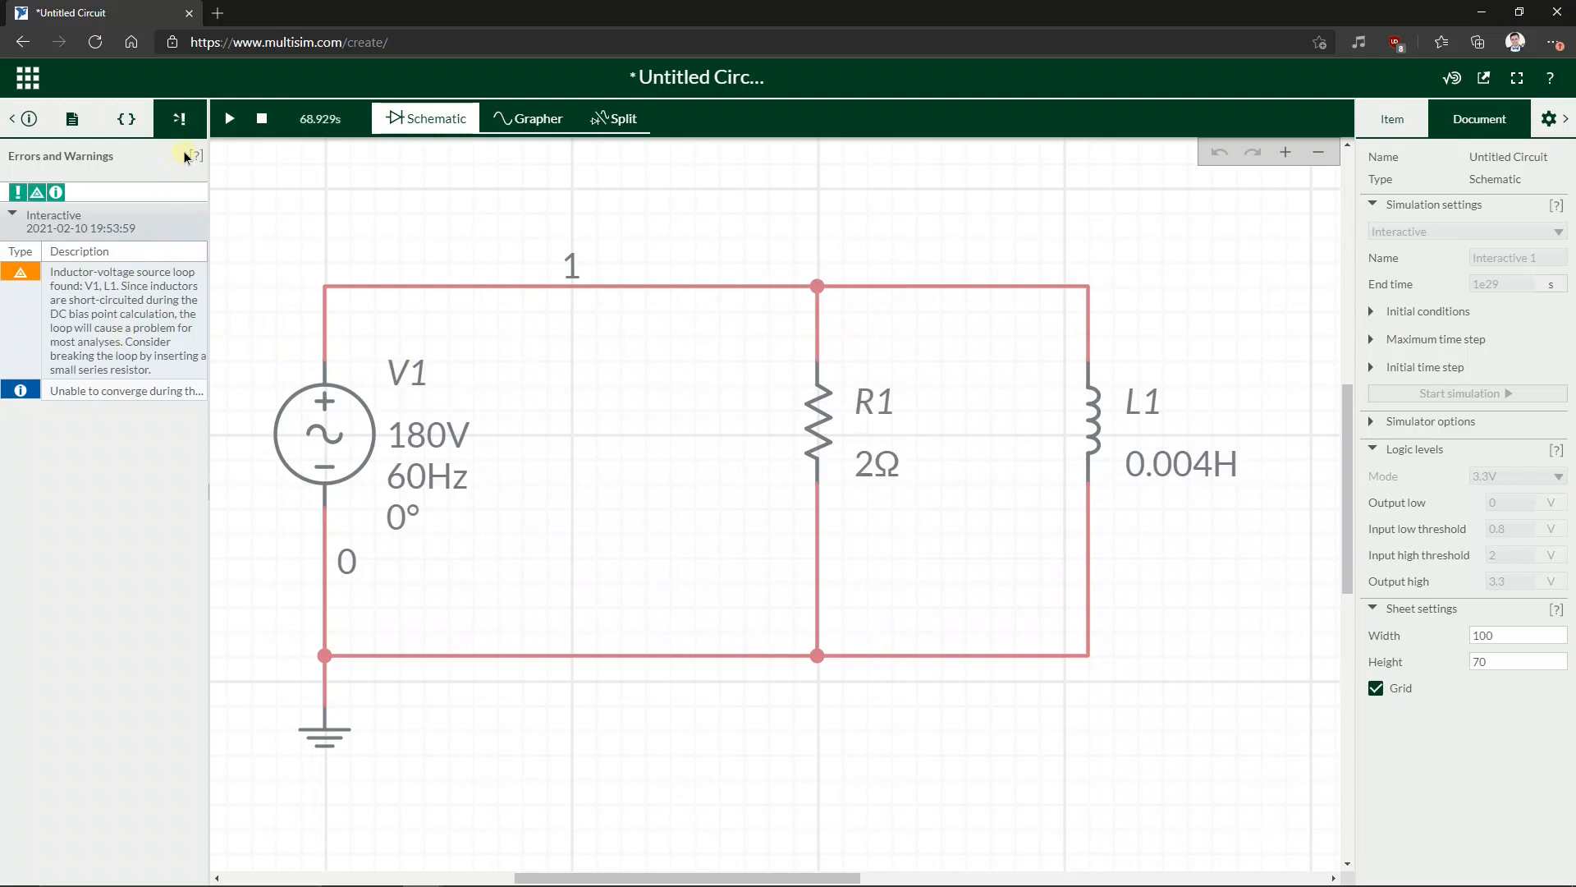
{"action": "left_click", "coordinate": [195, 123]}
{"action": "left_click", "coordinate": [13, 119]}
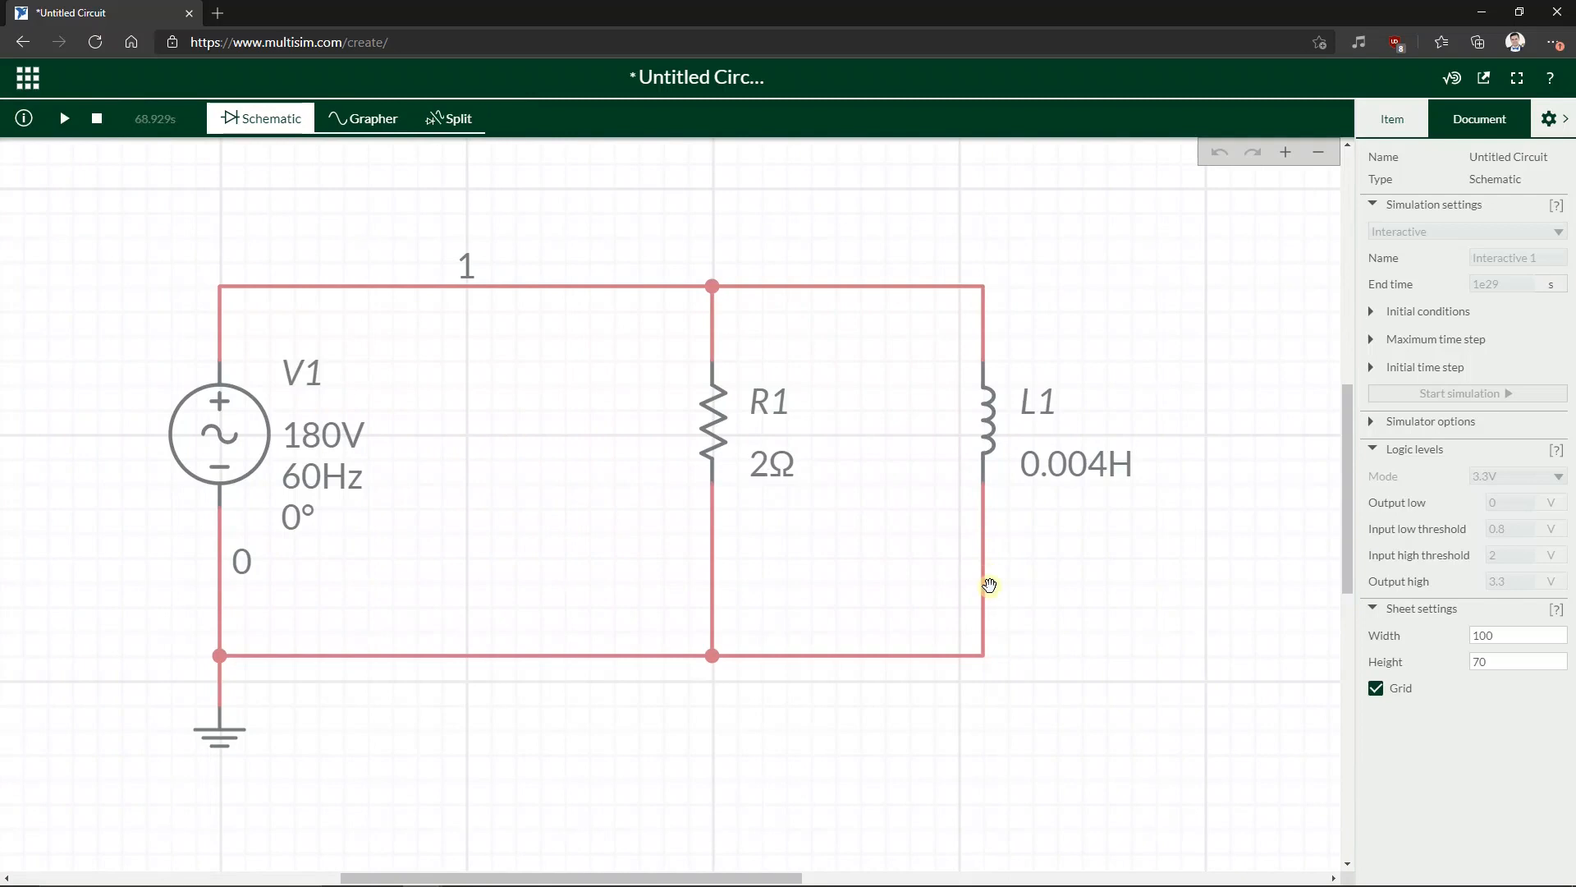
- Stop the simulation and delete the wire joining L1's lower terminal to the bottom node of R1
{"action": "left_click", "coordinate": [986, 543]}
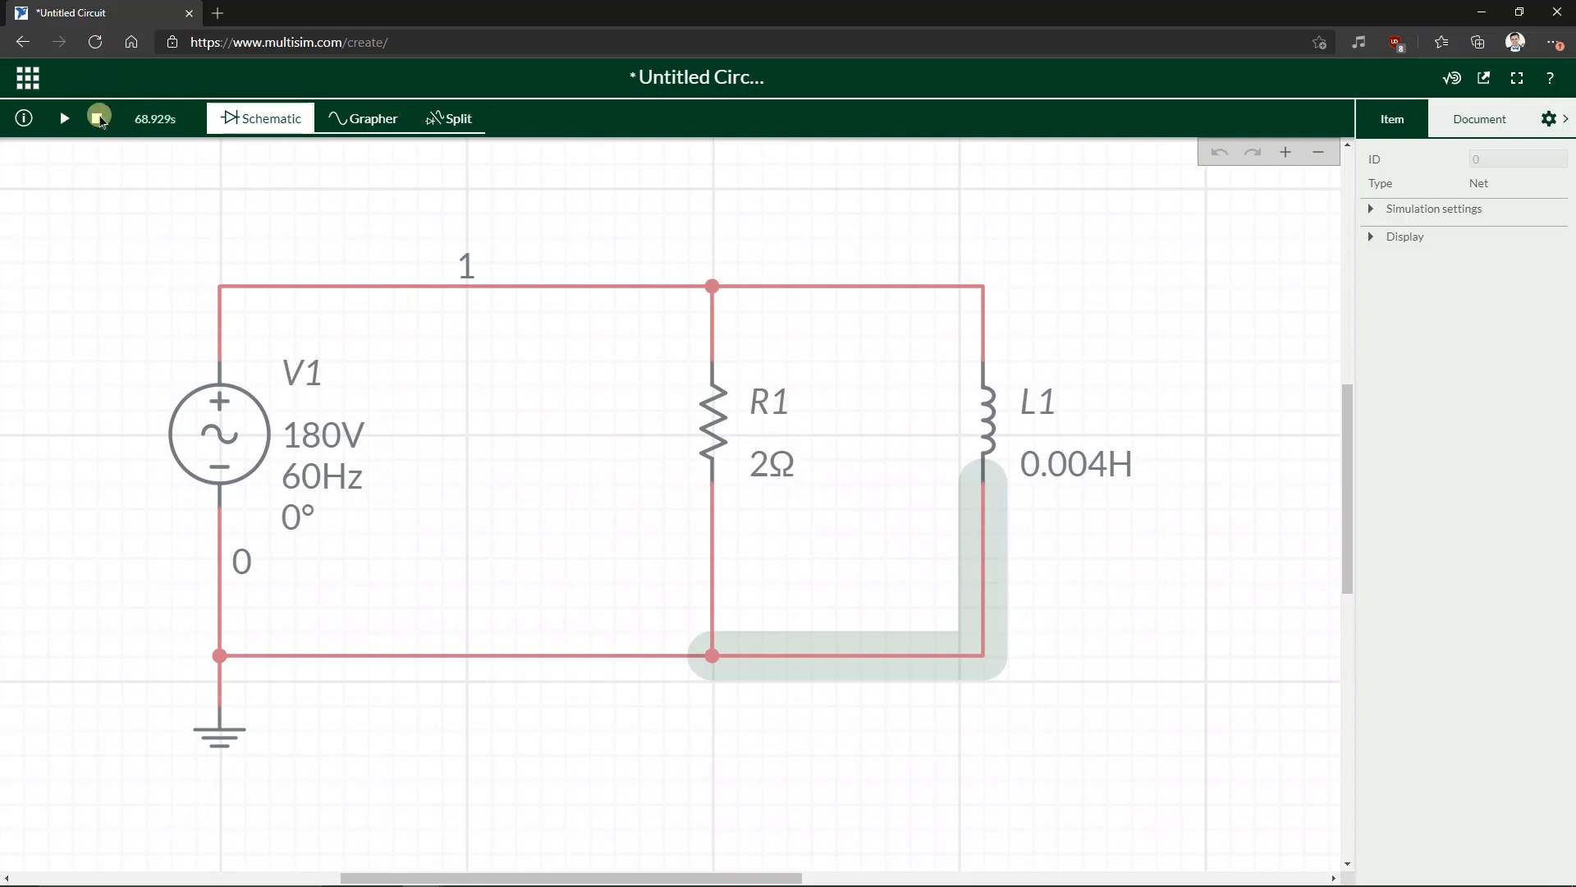
{"action": "left_click", "coordinate": [99, 118]}
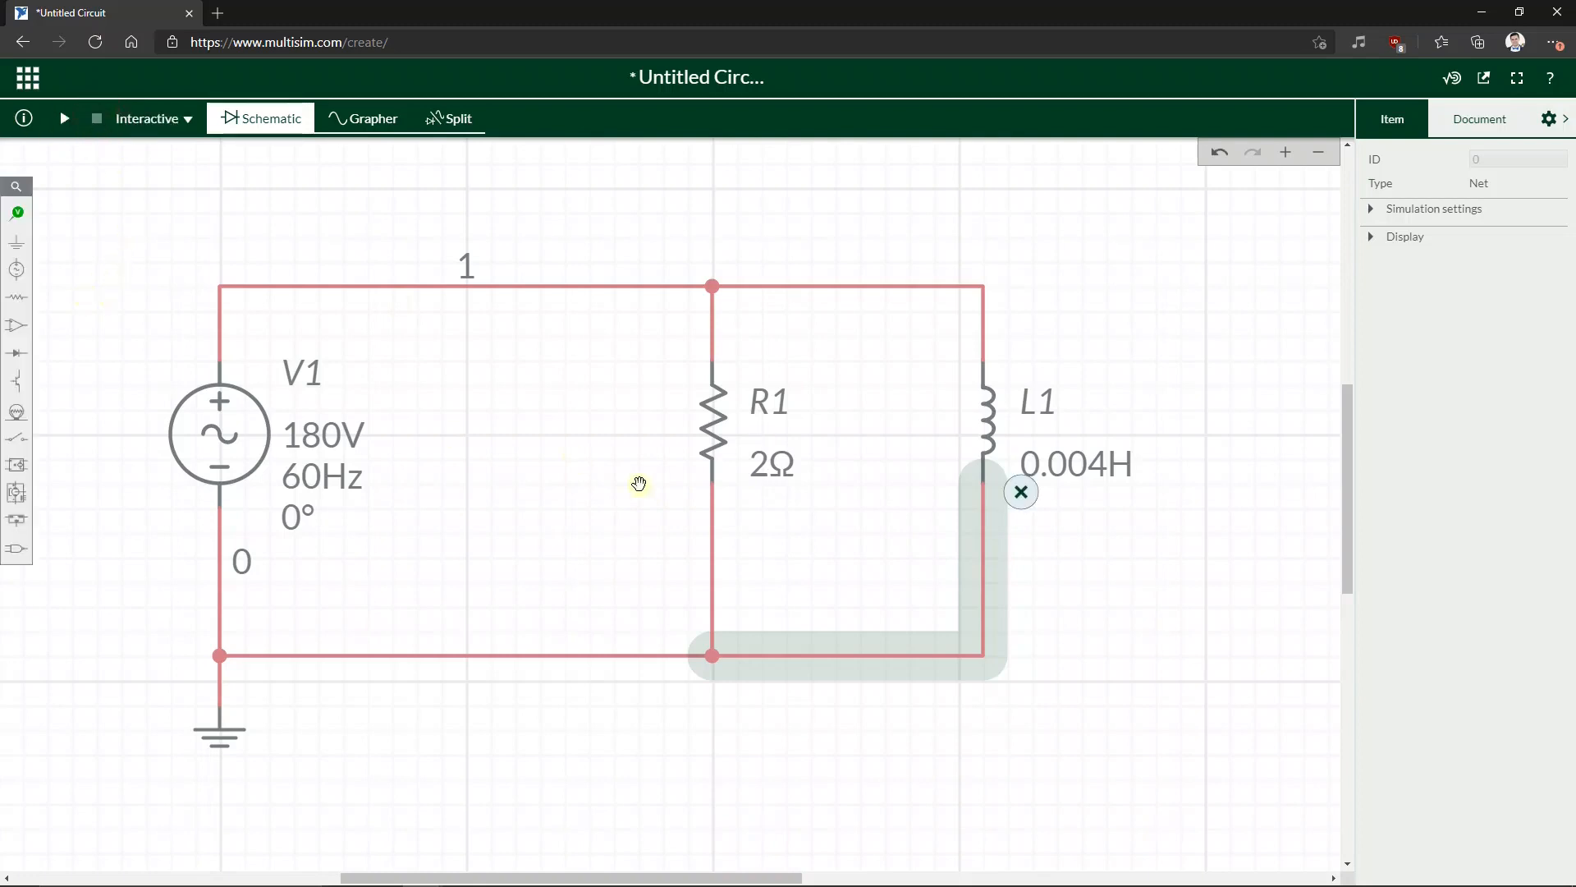
{"action": "key", "text": "Delete"}
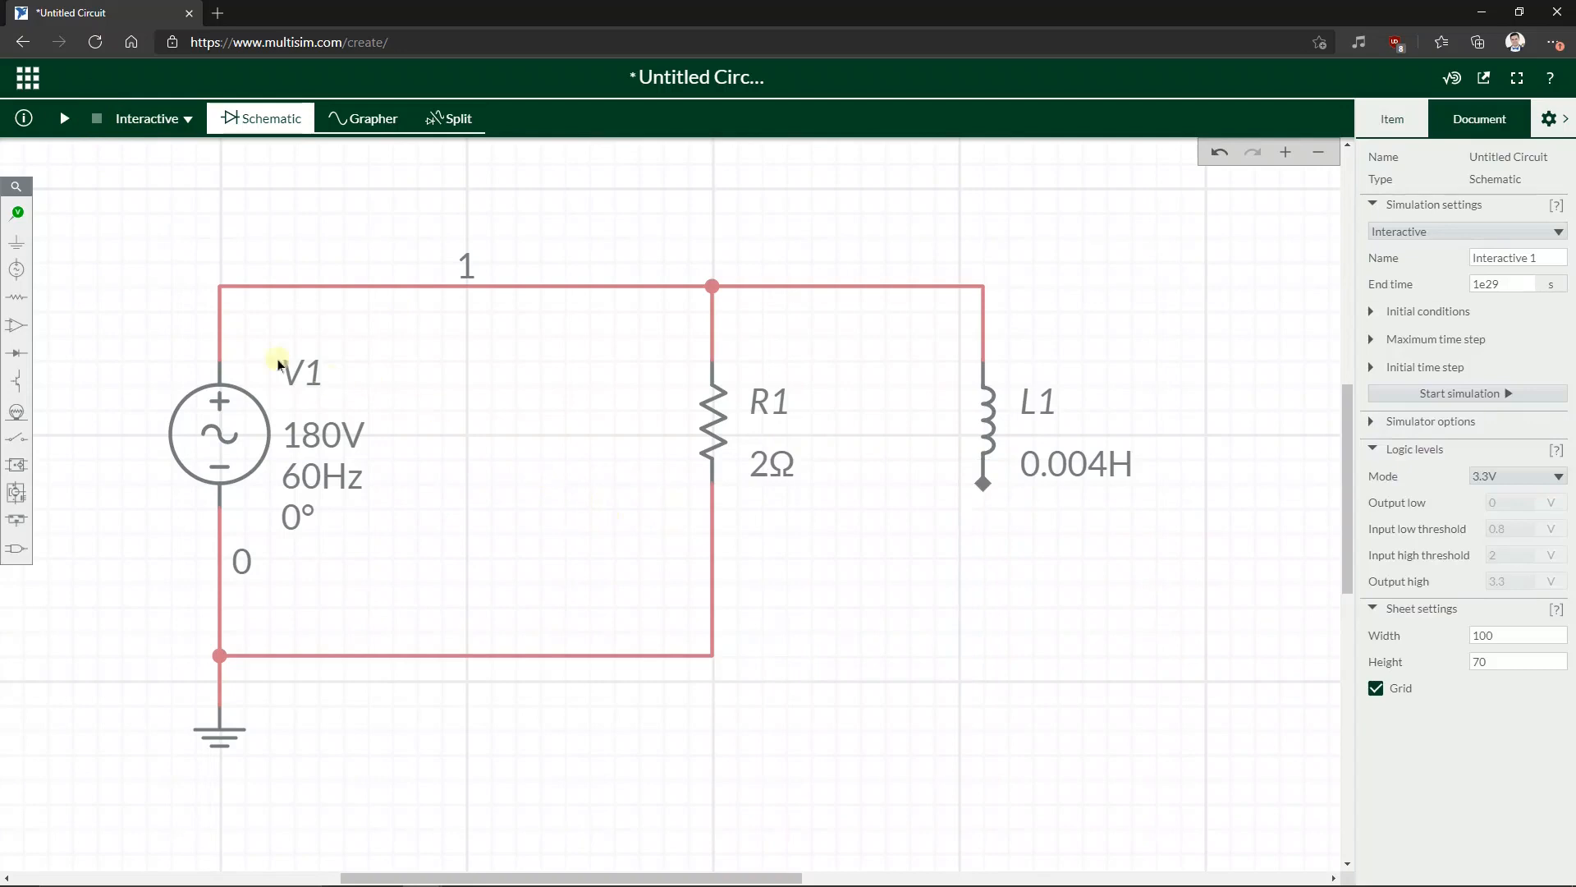
- Duplicate resistor R1 and place the copy vertically directly below inductor L1
{"action": "left_click", "coordinate": [738, 425]}
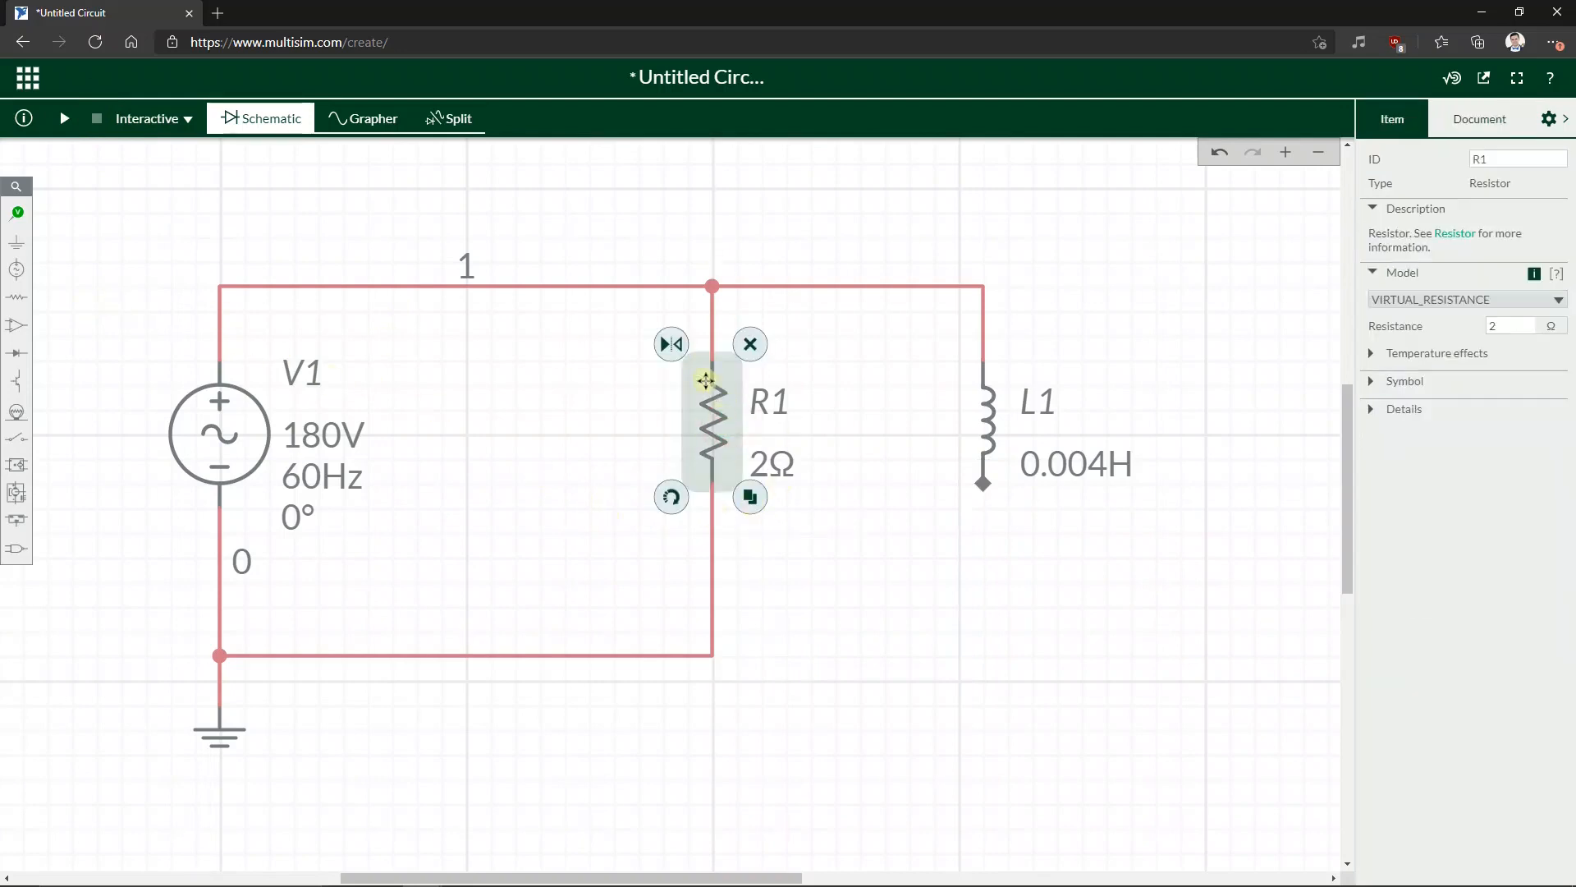
{"action": "left_click", "coordinate": [746, 492]}
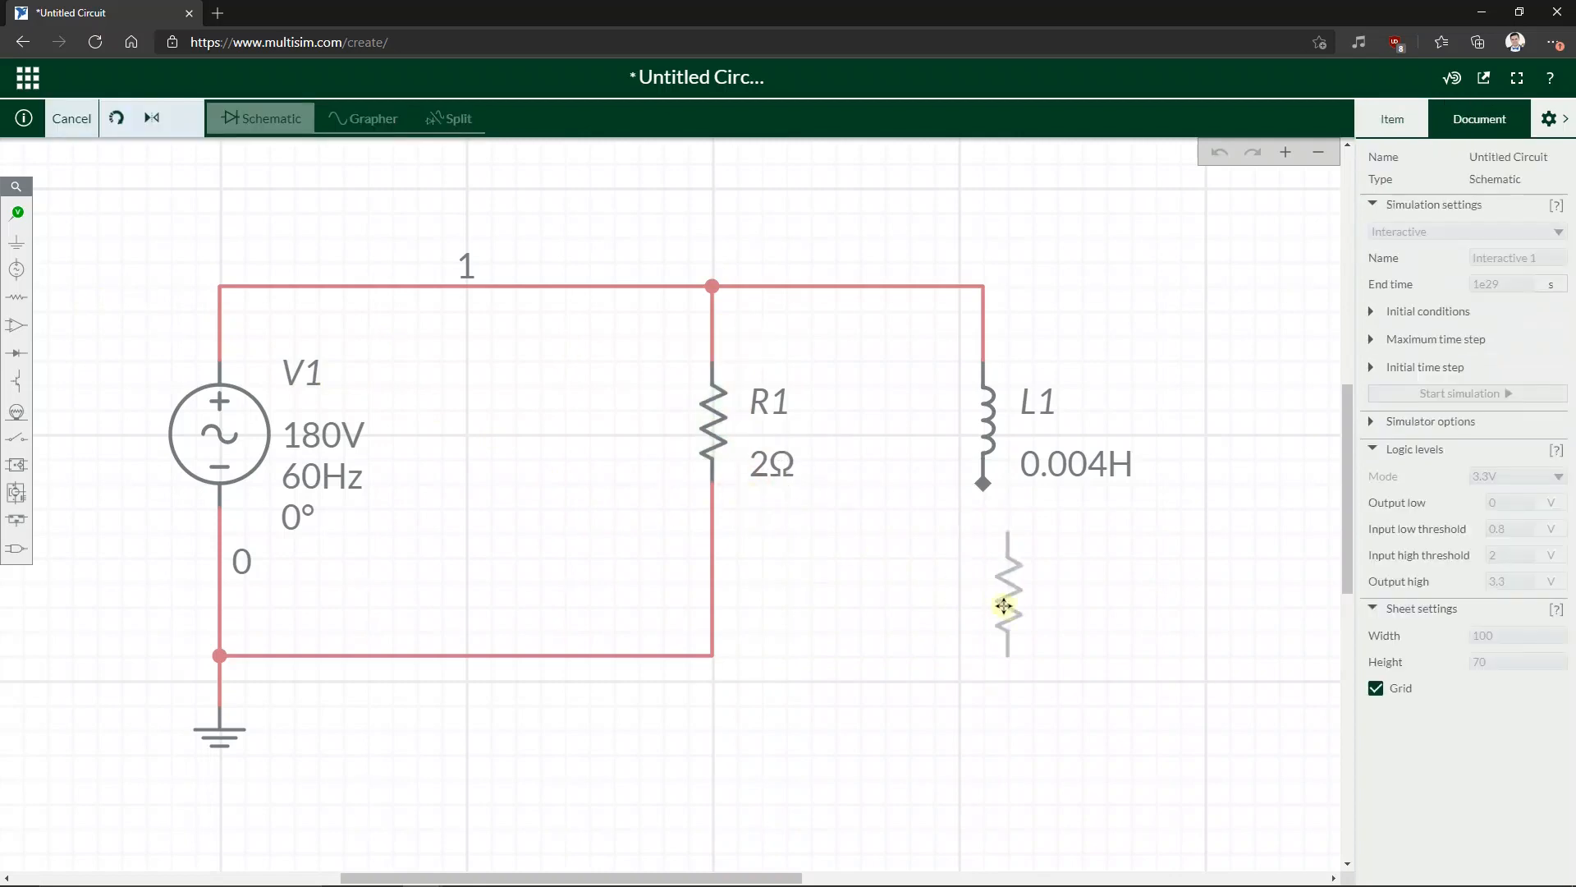
{"action": "left_click", "coordinate": [978, 580]}
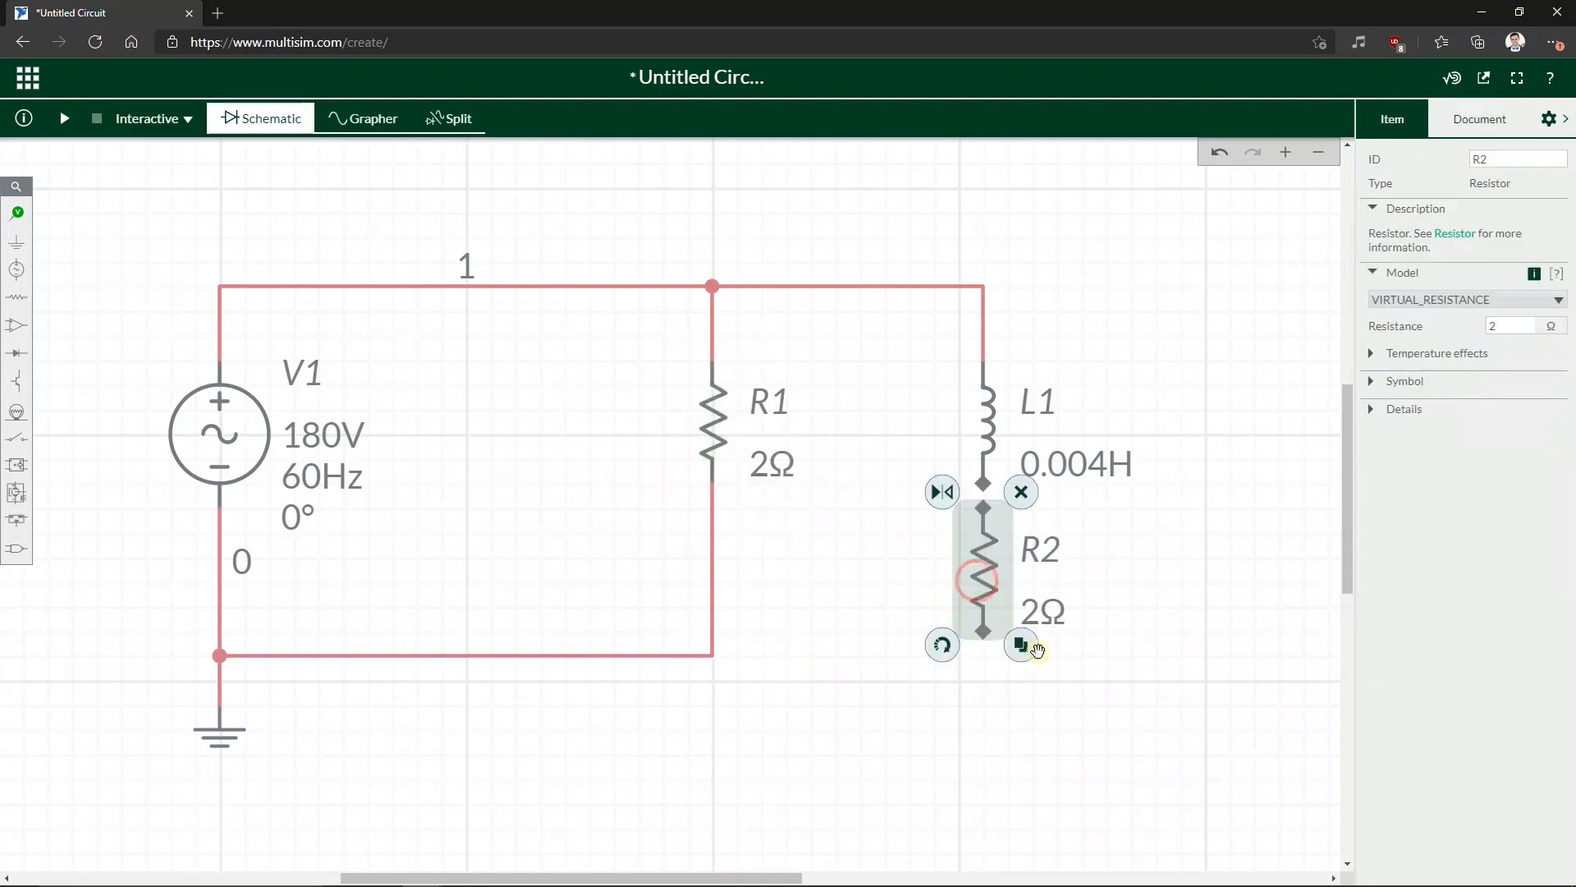
{"action": "left_click", "coordinate": [1127, 593]}
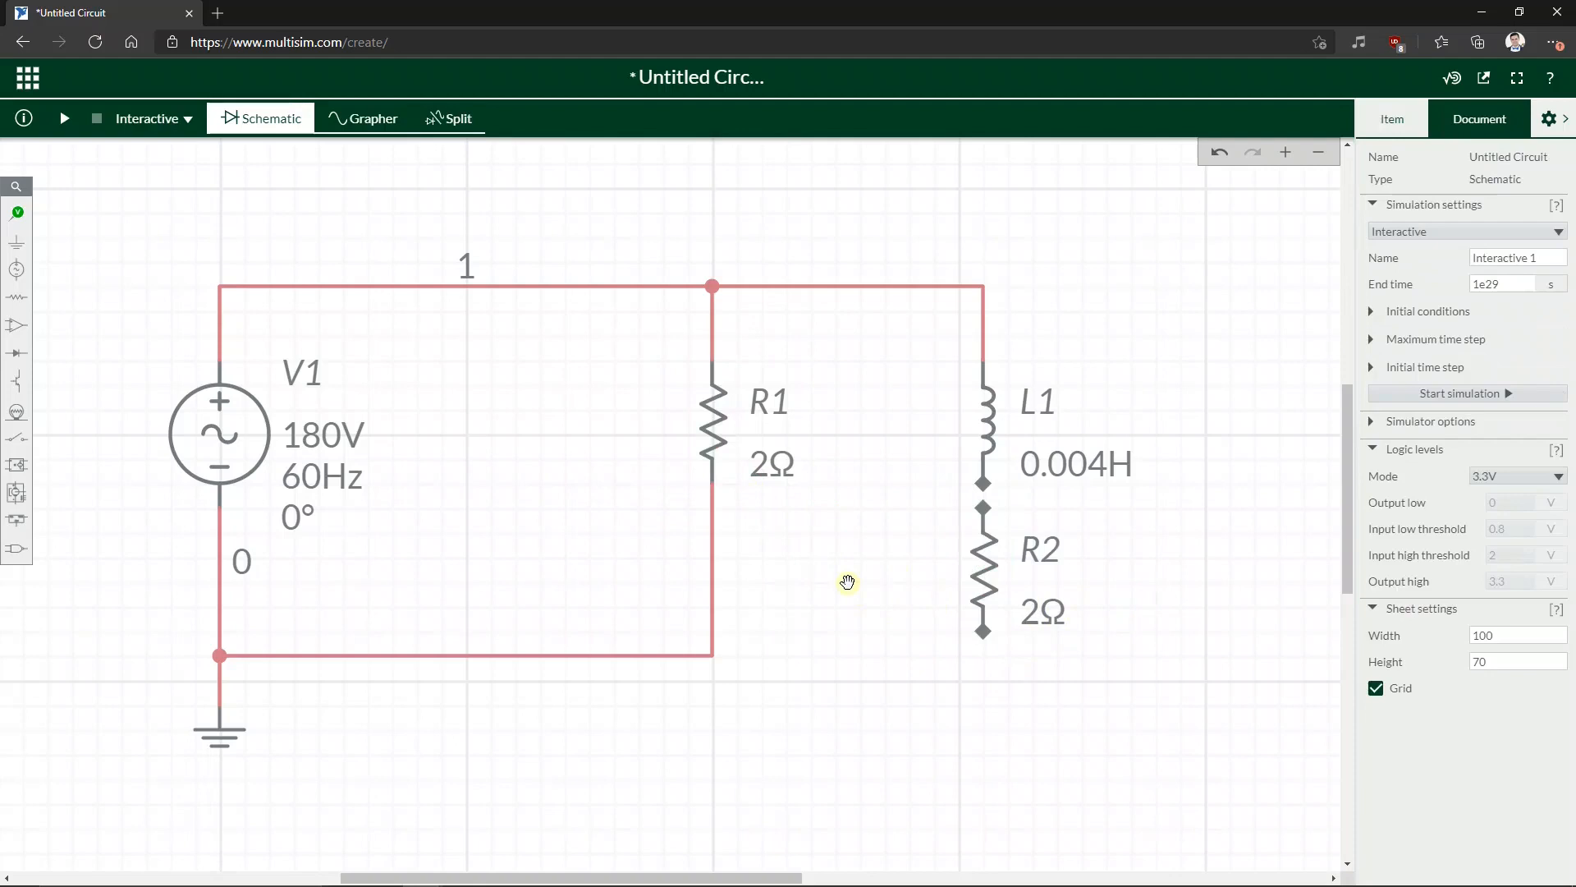
- Look up R2's resistance in the reference RLC circuit image, return to the schematic and set R2's resistance to 500 µΩ
{"action": "key", "text": "super+Tab"}
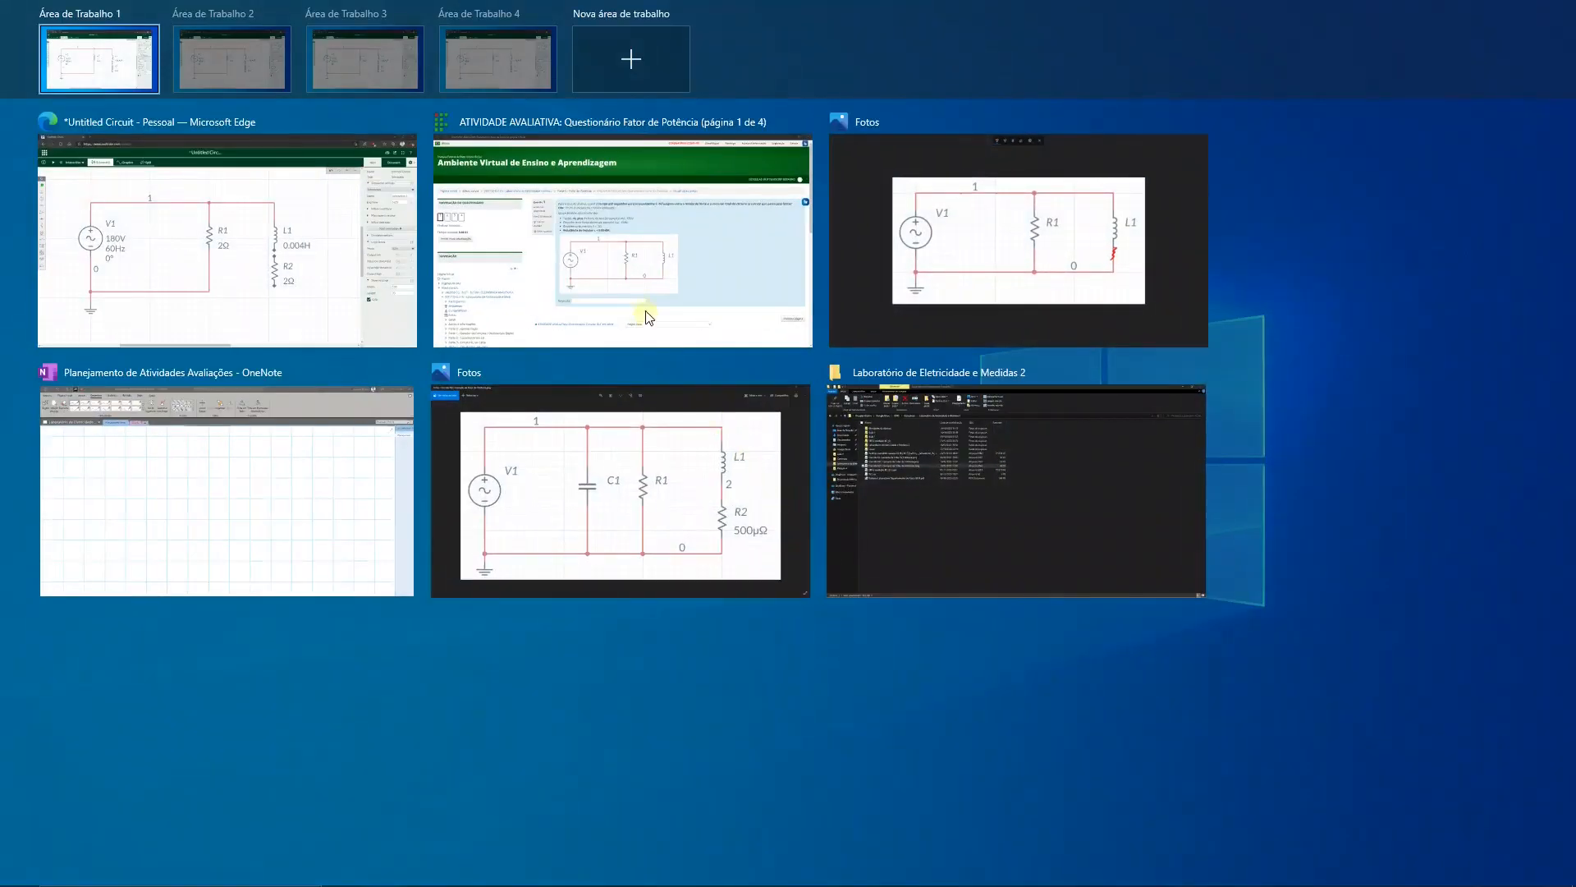
{"action": "left_click", "coordinate": [580, 503]}
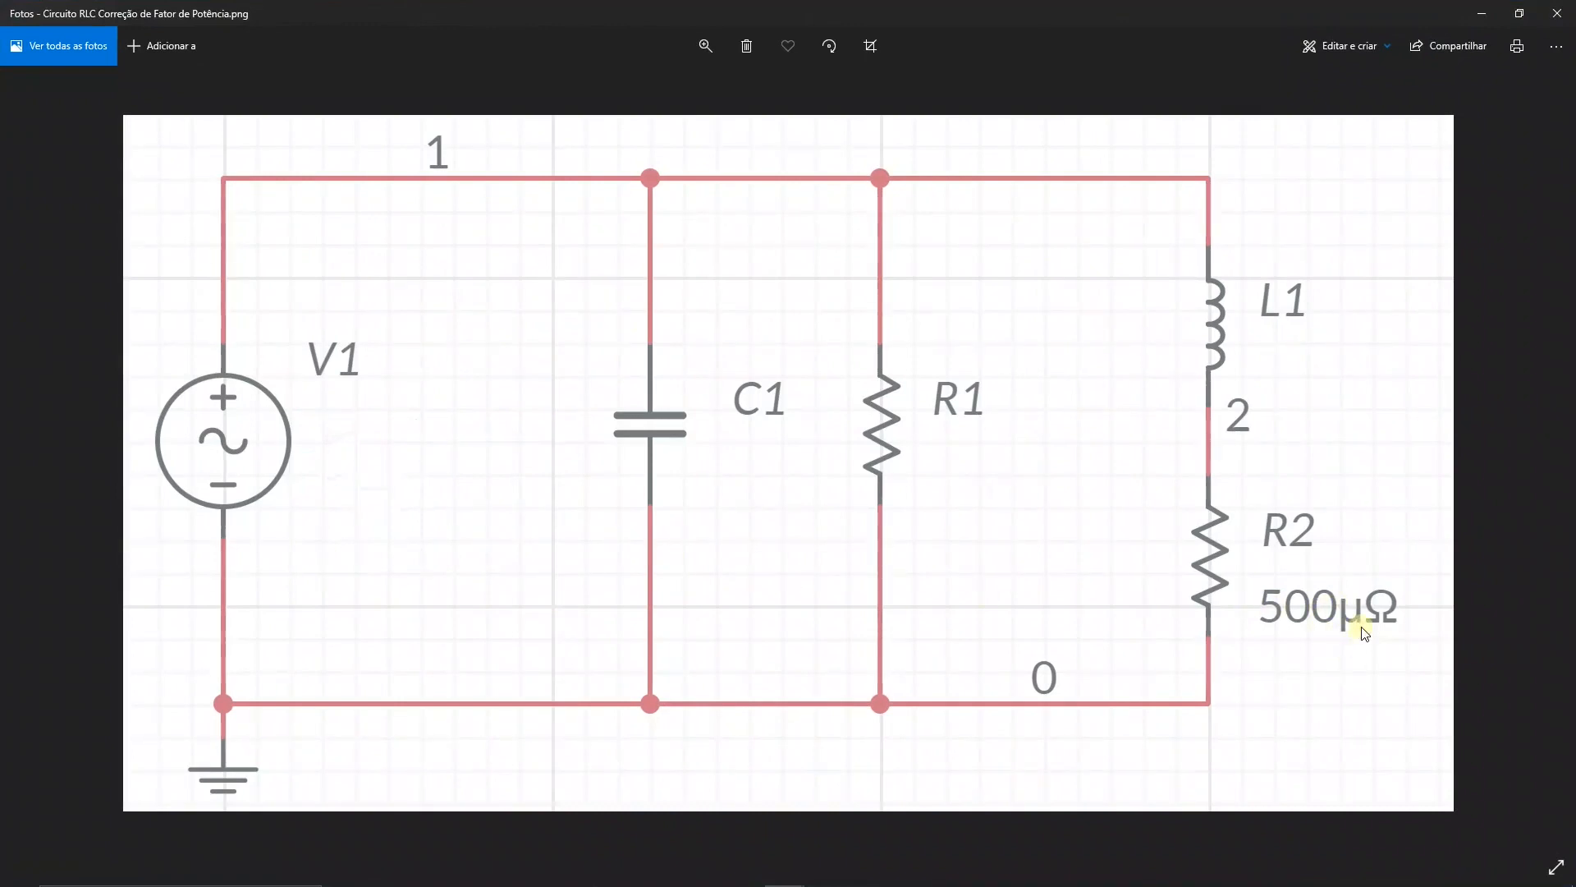
{"action": "key", "text": "alt+Tab"}
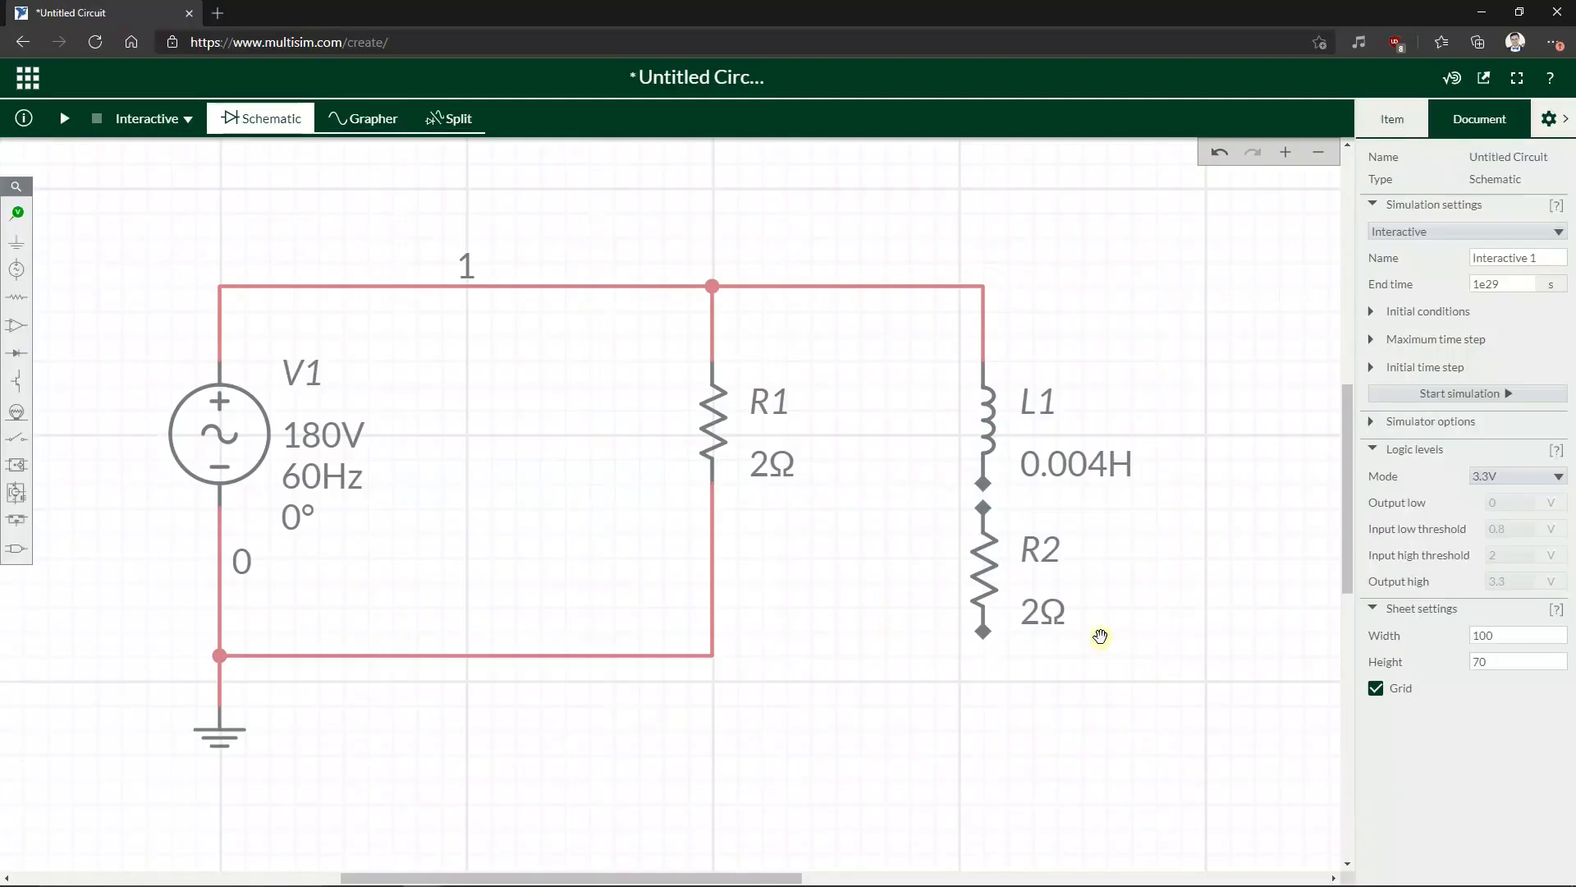
{"action": "left_click", "coordinate": [1031, 612]}
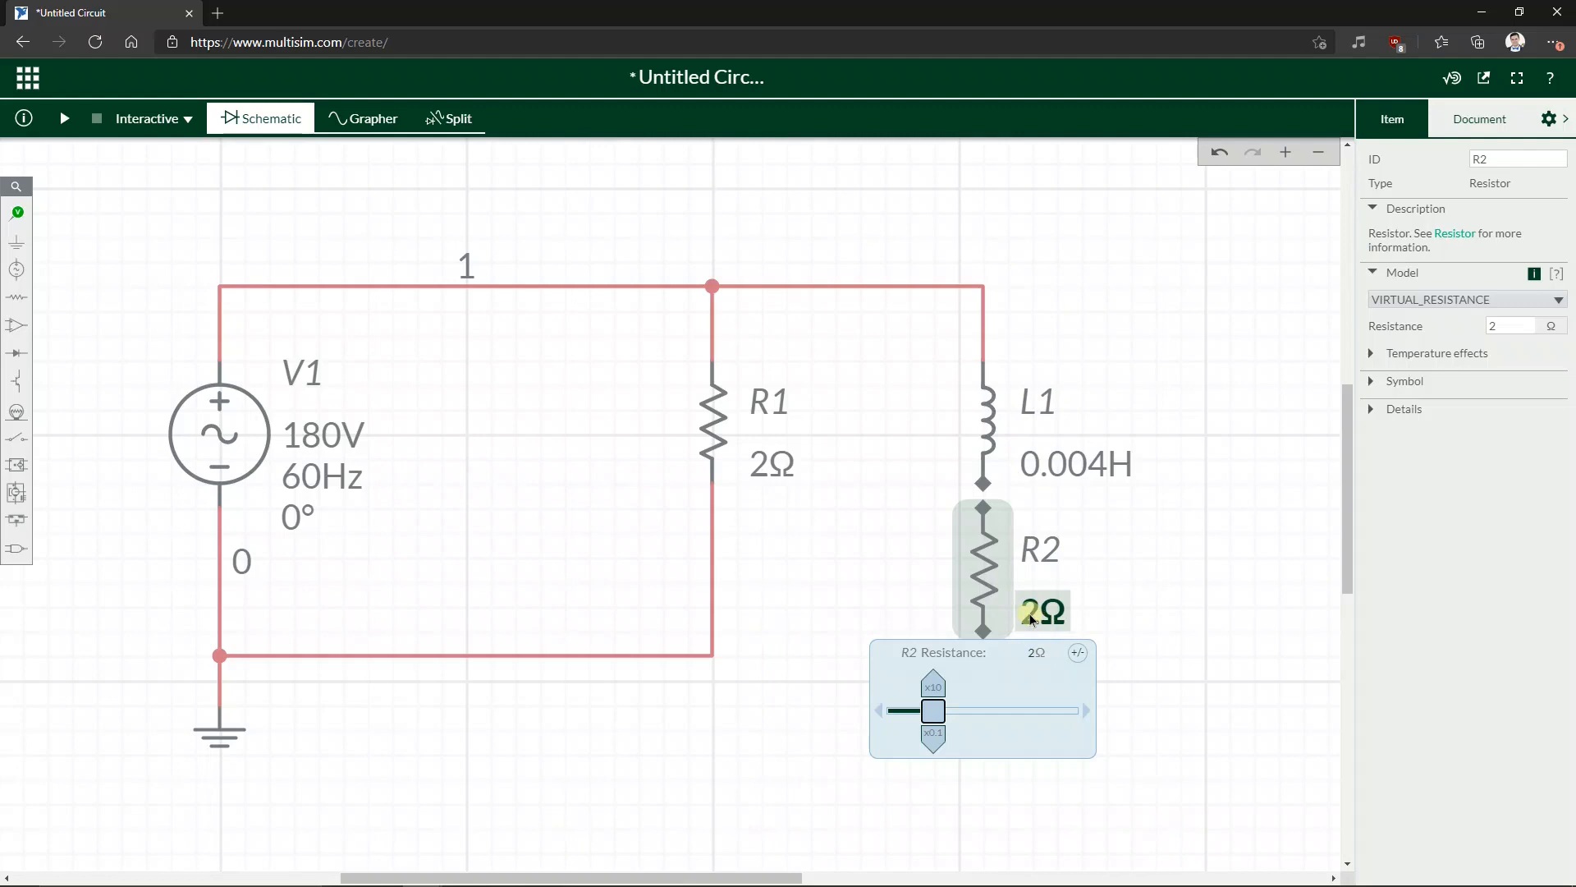
{"action": "left_click", "coordinate": [1039, 652]}
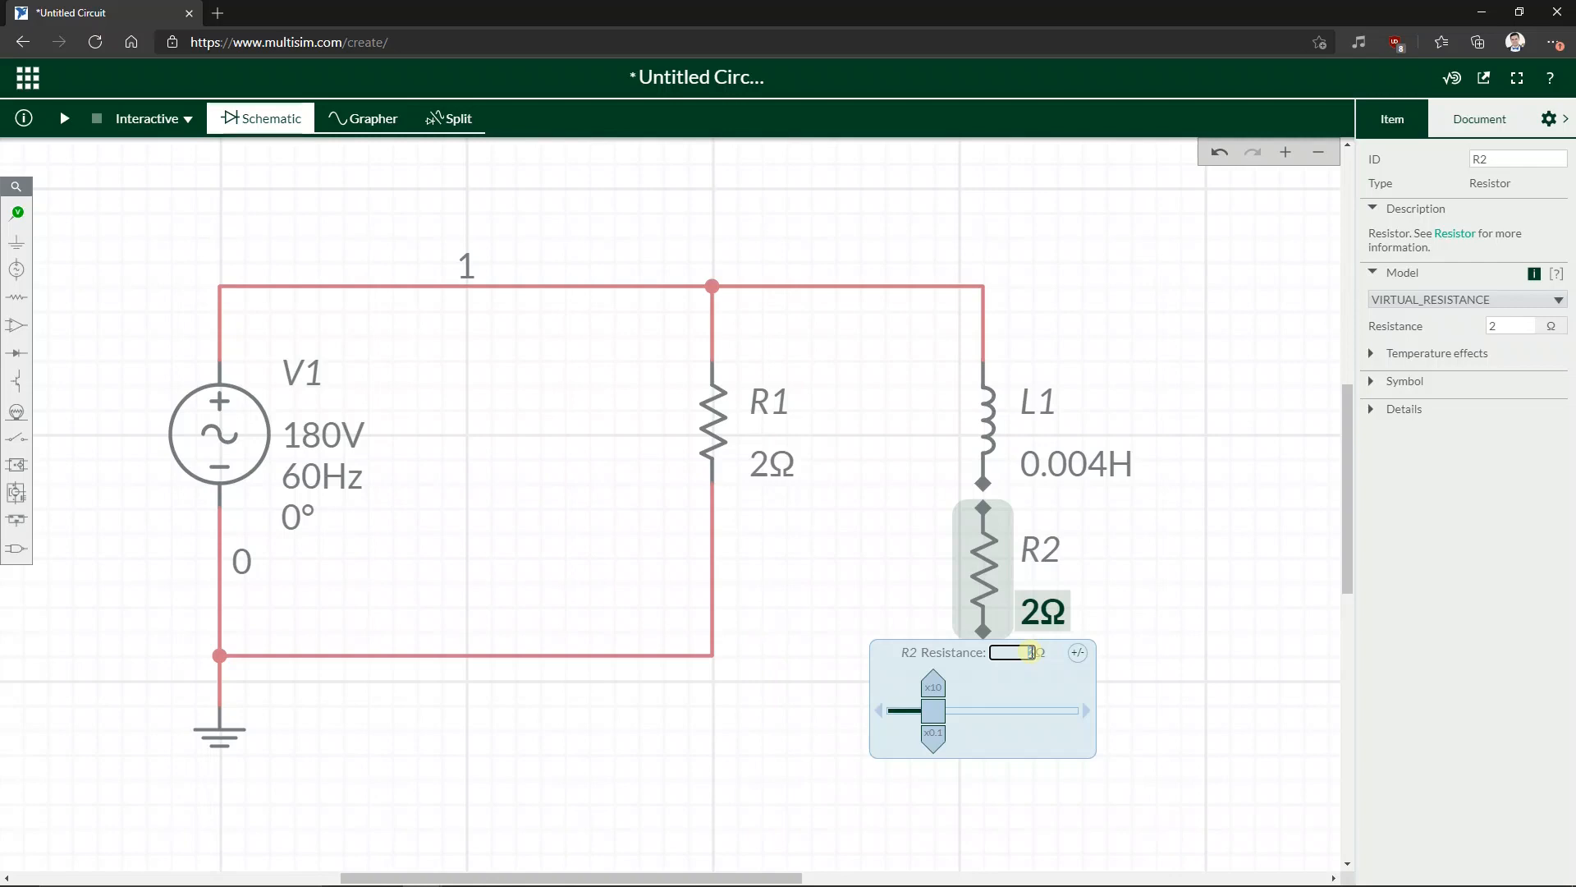
{"action": "double_click", "coordinate": [1031, 651]}
{"action": "left_click", "coordinate": [1146, 538]}
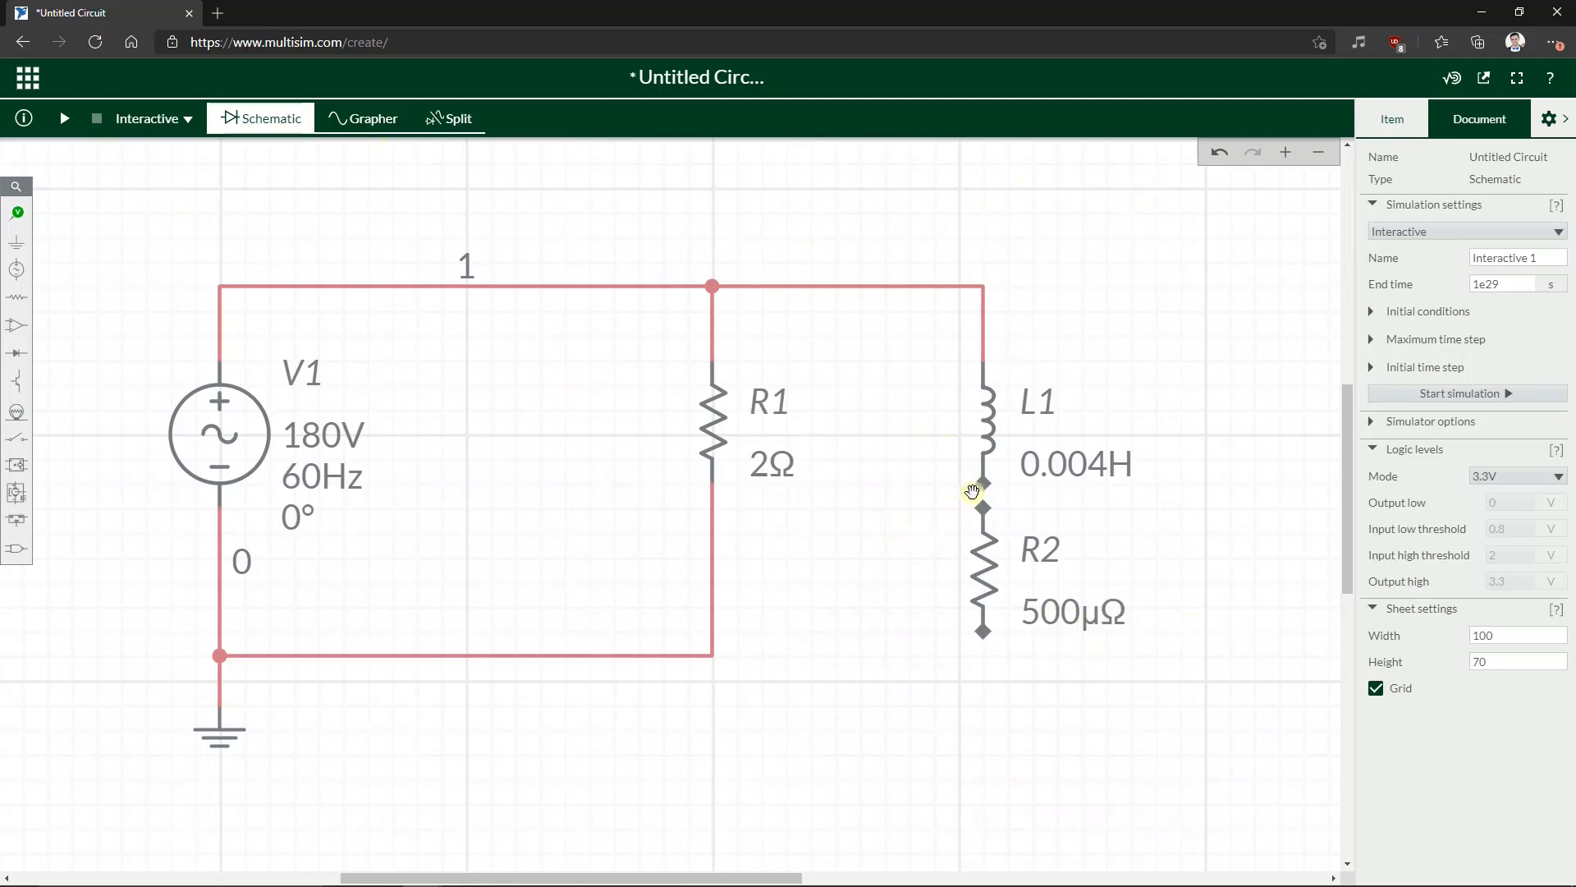
- Wire L1's lower terminal to R2's upper terminal and R2's lower terminal to the bottom node below R1
{"action": "left_click", "coordinate": [985, 488]}
{"action": "left_click", "coordinate": [983, 506]}
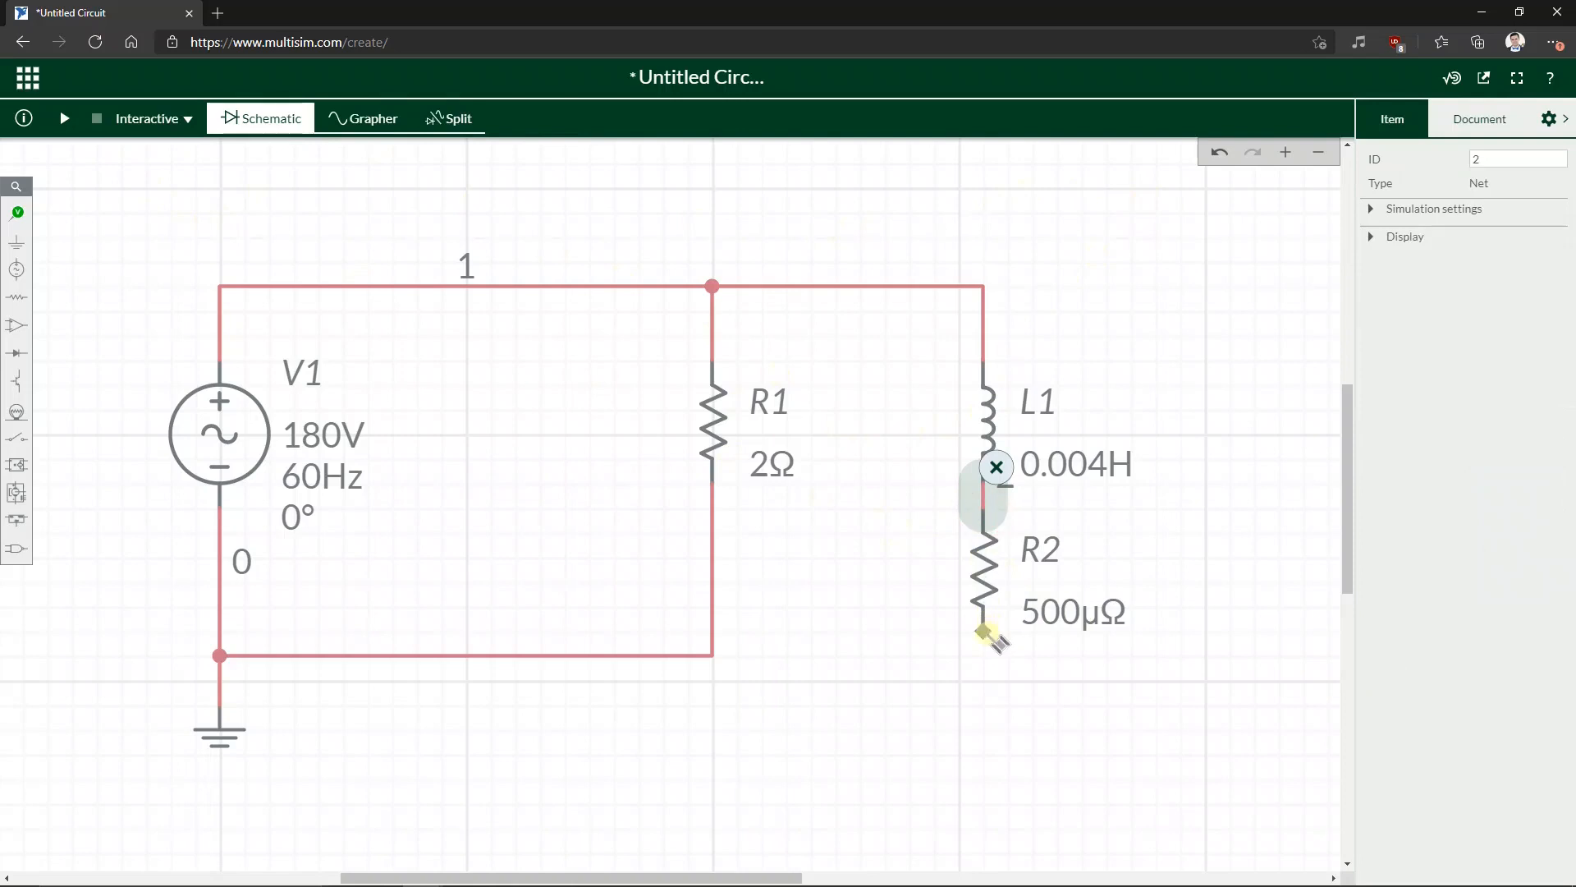
{"action": "left_click", "coordinate": [984, 631]}
{"action": "left_click", "coordinate": [713, 655]}
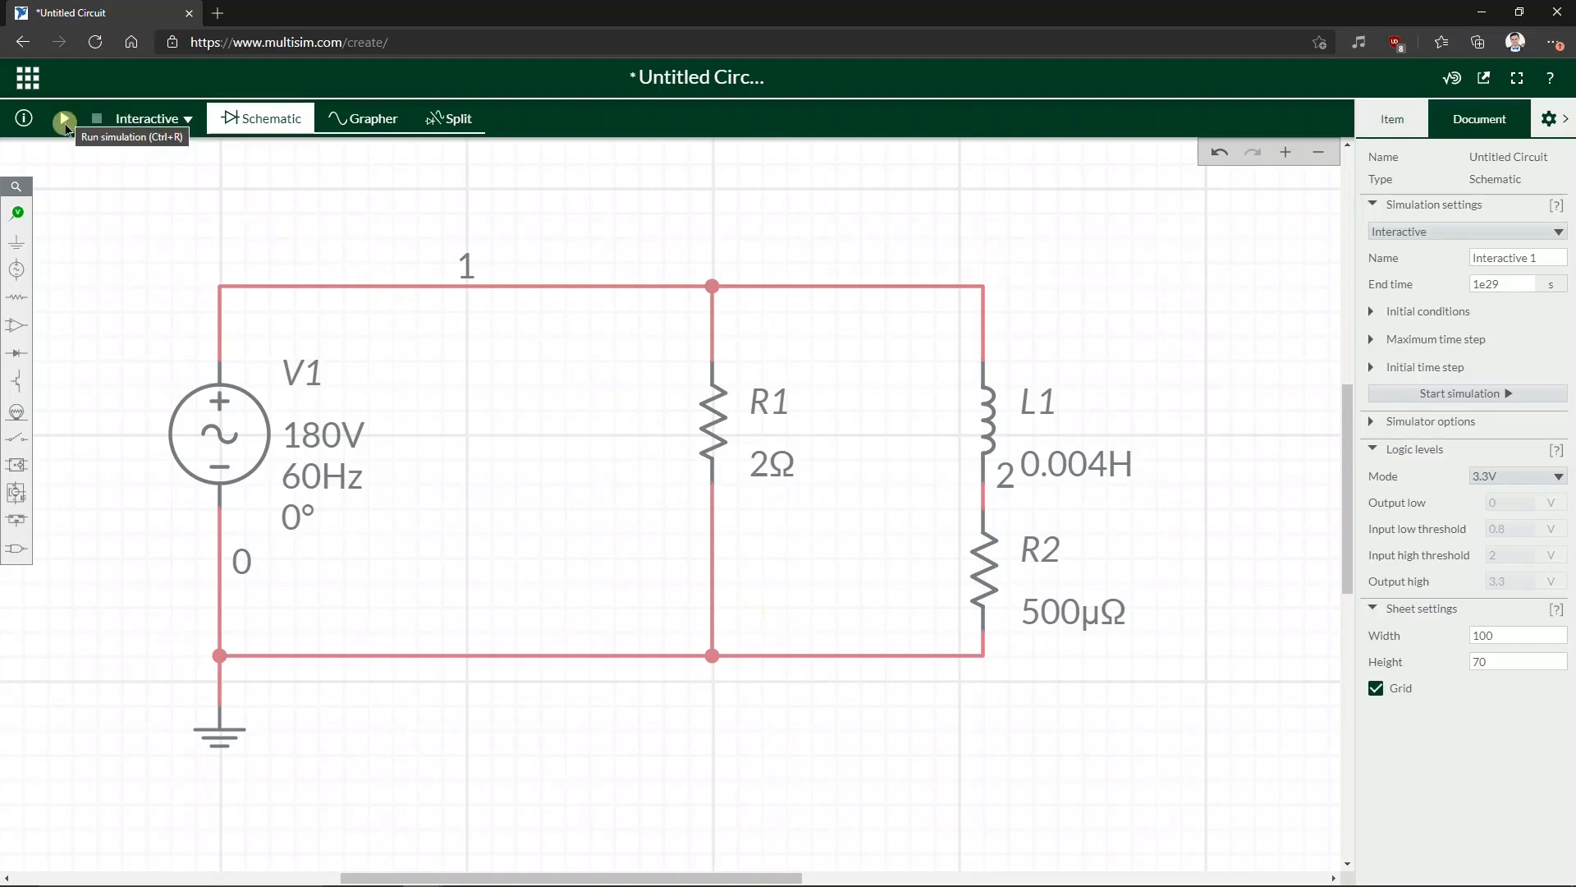
- Run the interactive simulation, view its graph, stop the simulation and return to the schematic
{"action": "left_click", "coordinate": [64, 120]}
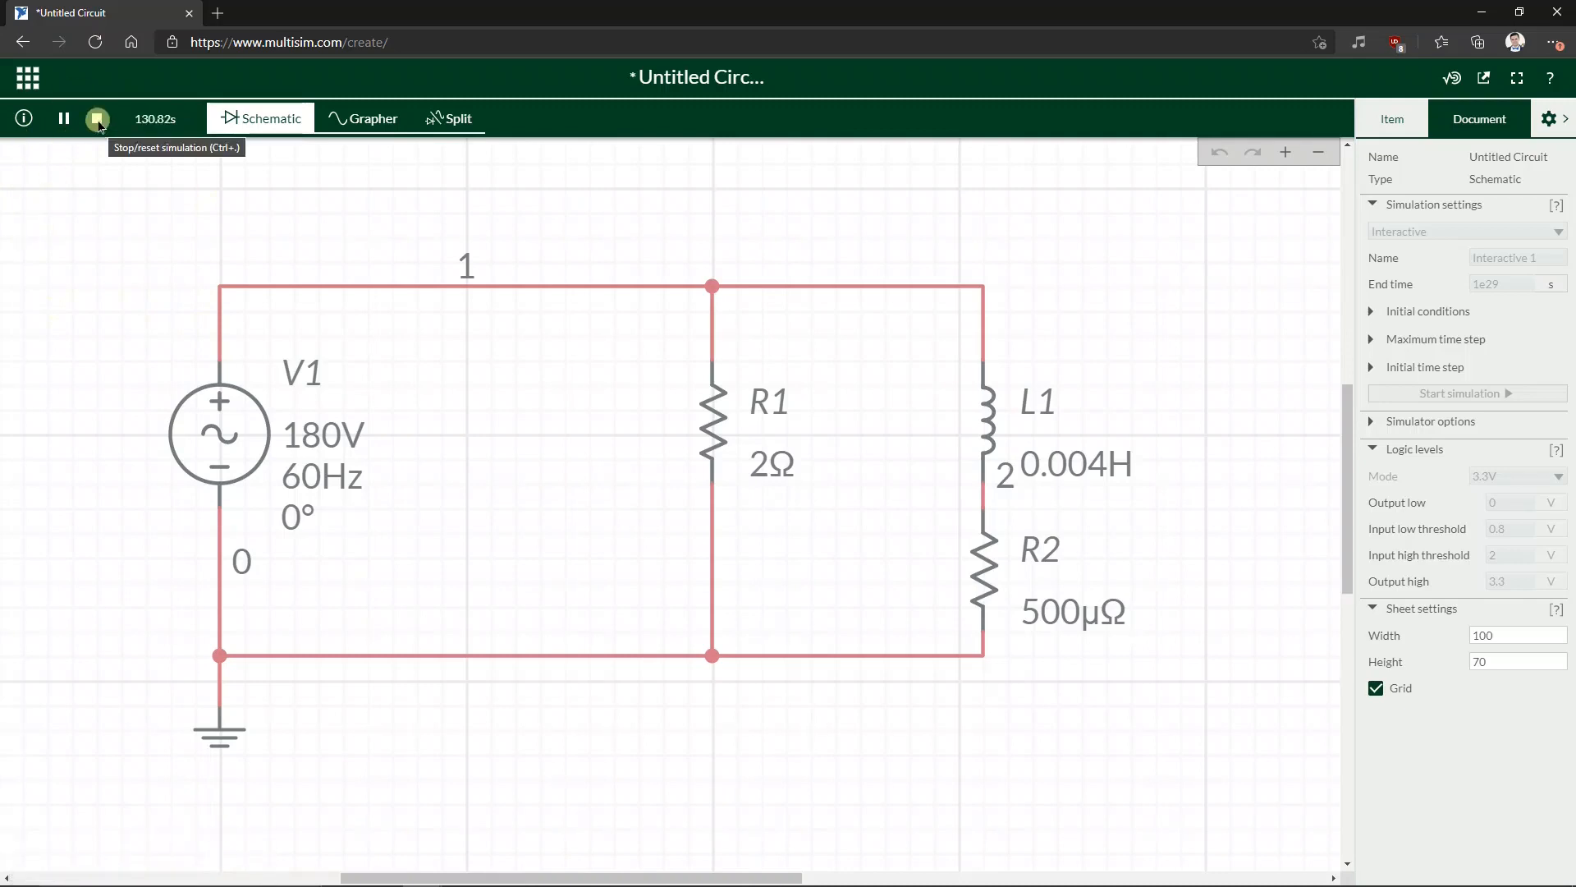
{"action": "left_click", "coordinate": [364, 120]}
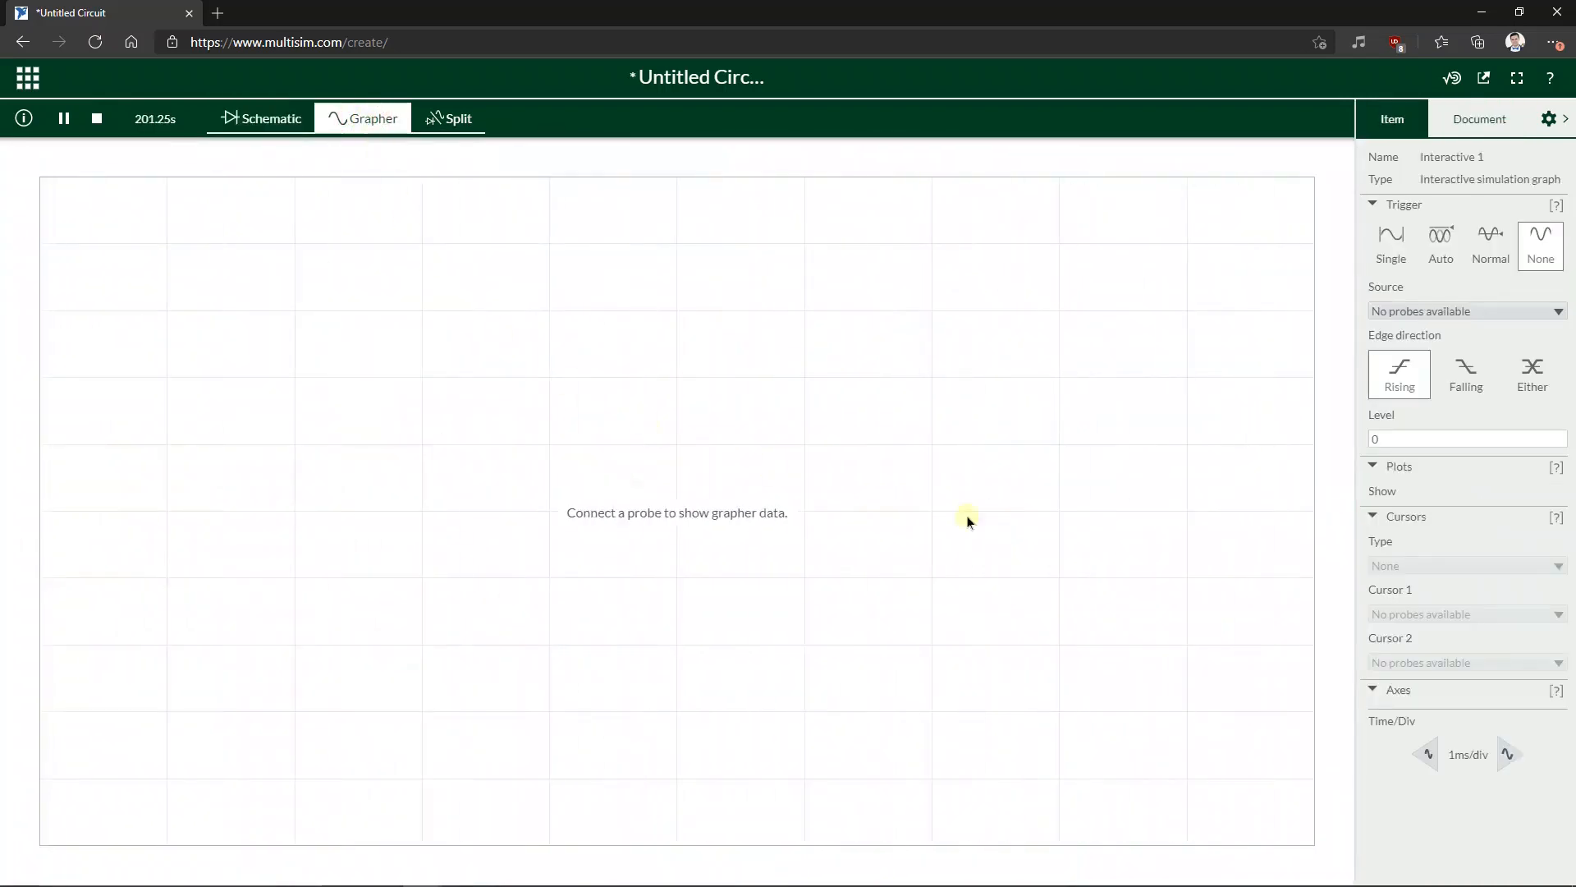
{"action": "left_click", "coordinate": [97, 121]}
{"action": "left_click", "coordinate": [261, 119]}
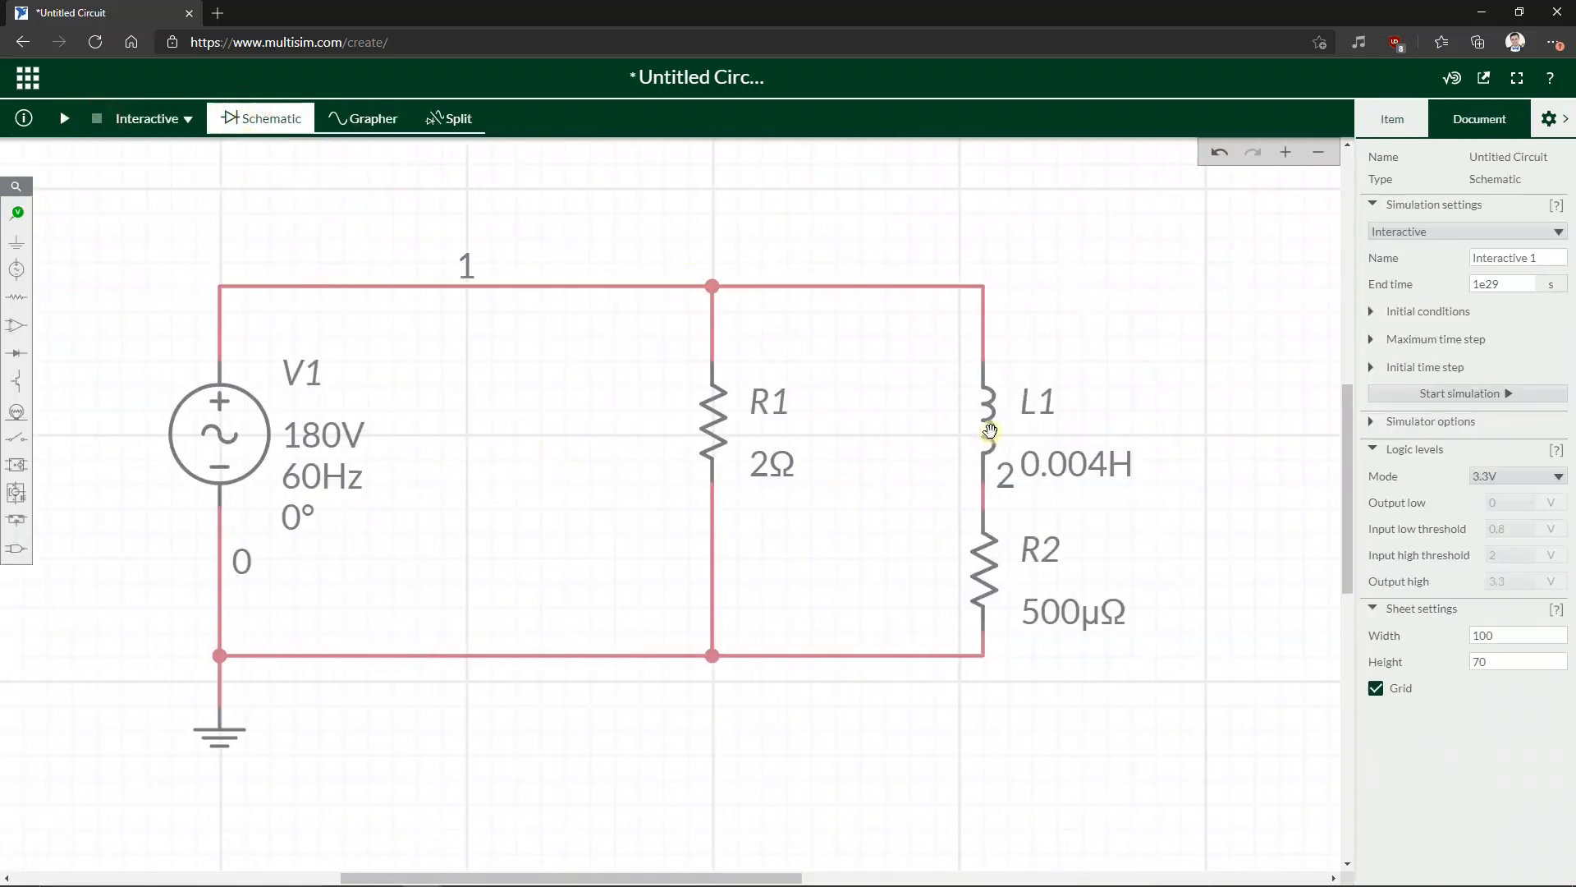
- Place a voltage probe on the upper wire at the corner above source V1
{"action": "left_click", "coordinate": [20, 214]}
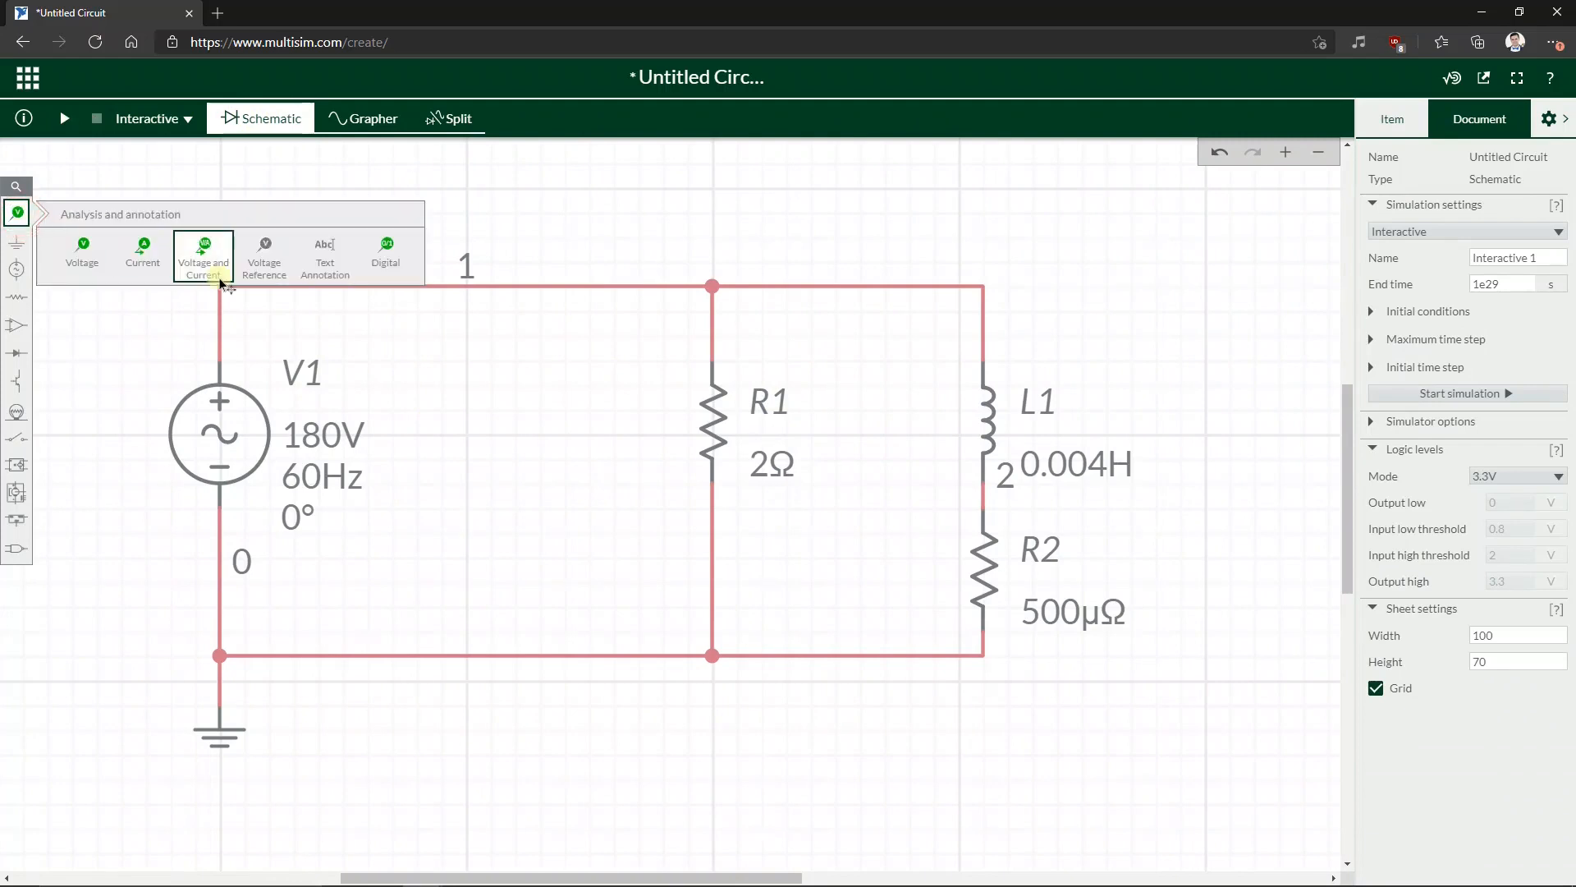
{"action": "left_click", "coordinate": [82, 250]}
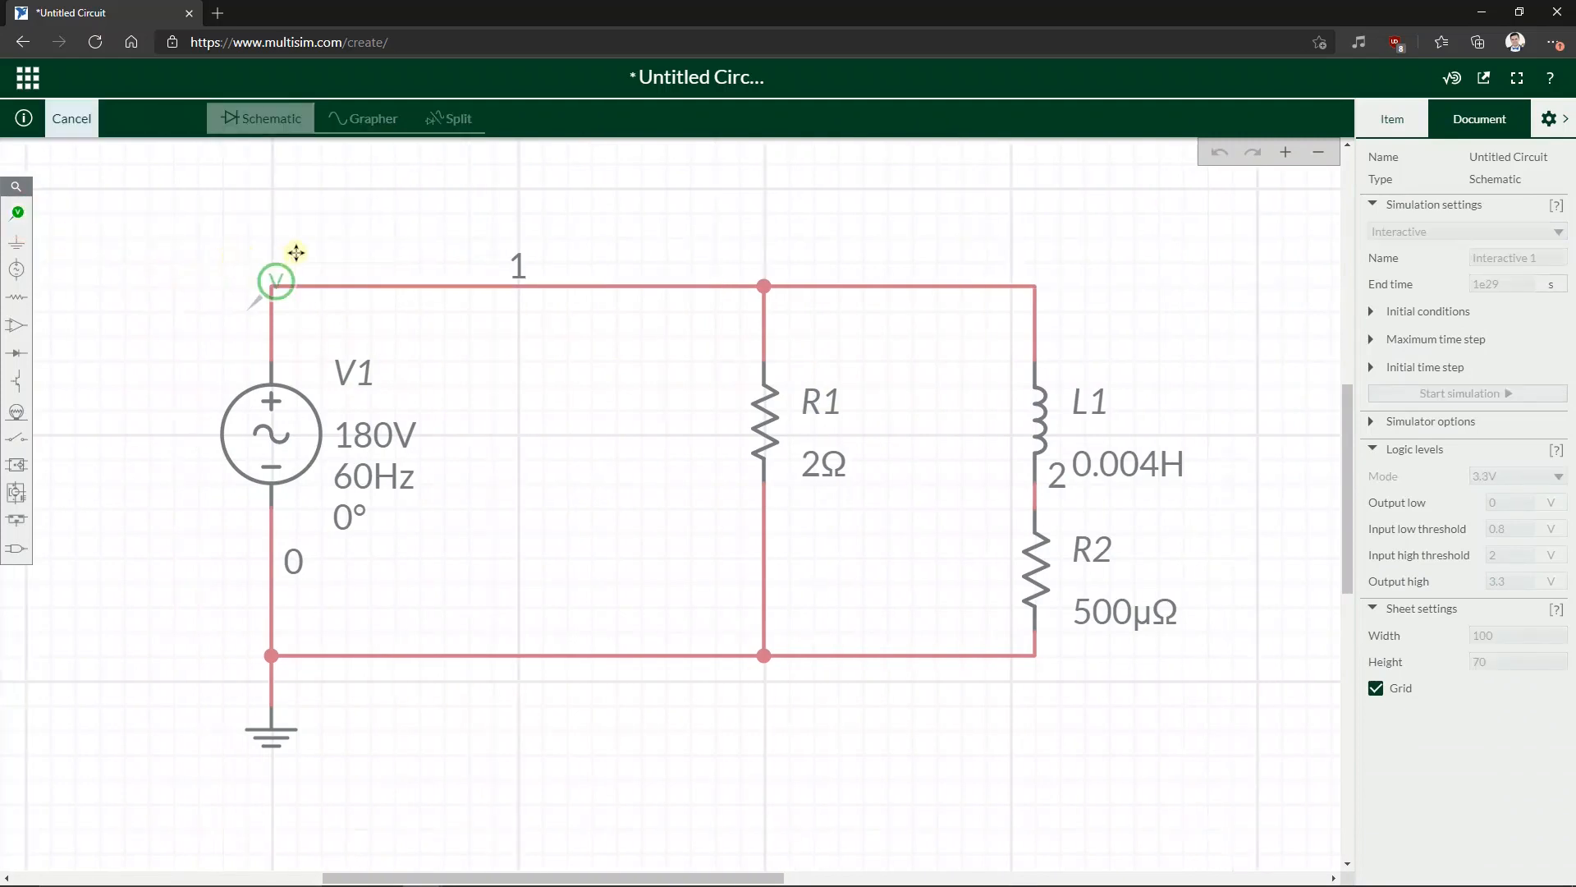
{"action": "left_click", "coordinate": [325, 239]}
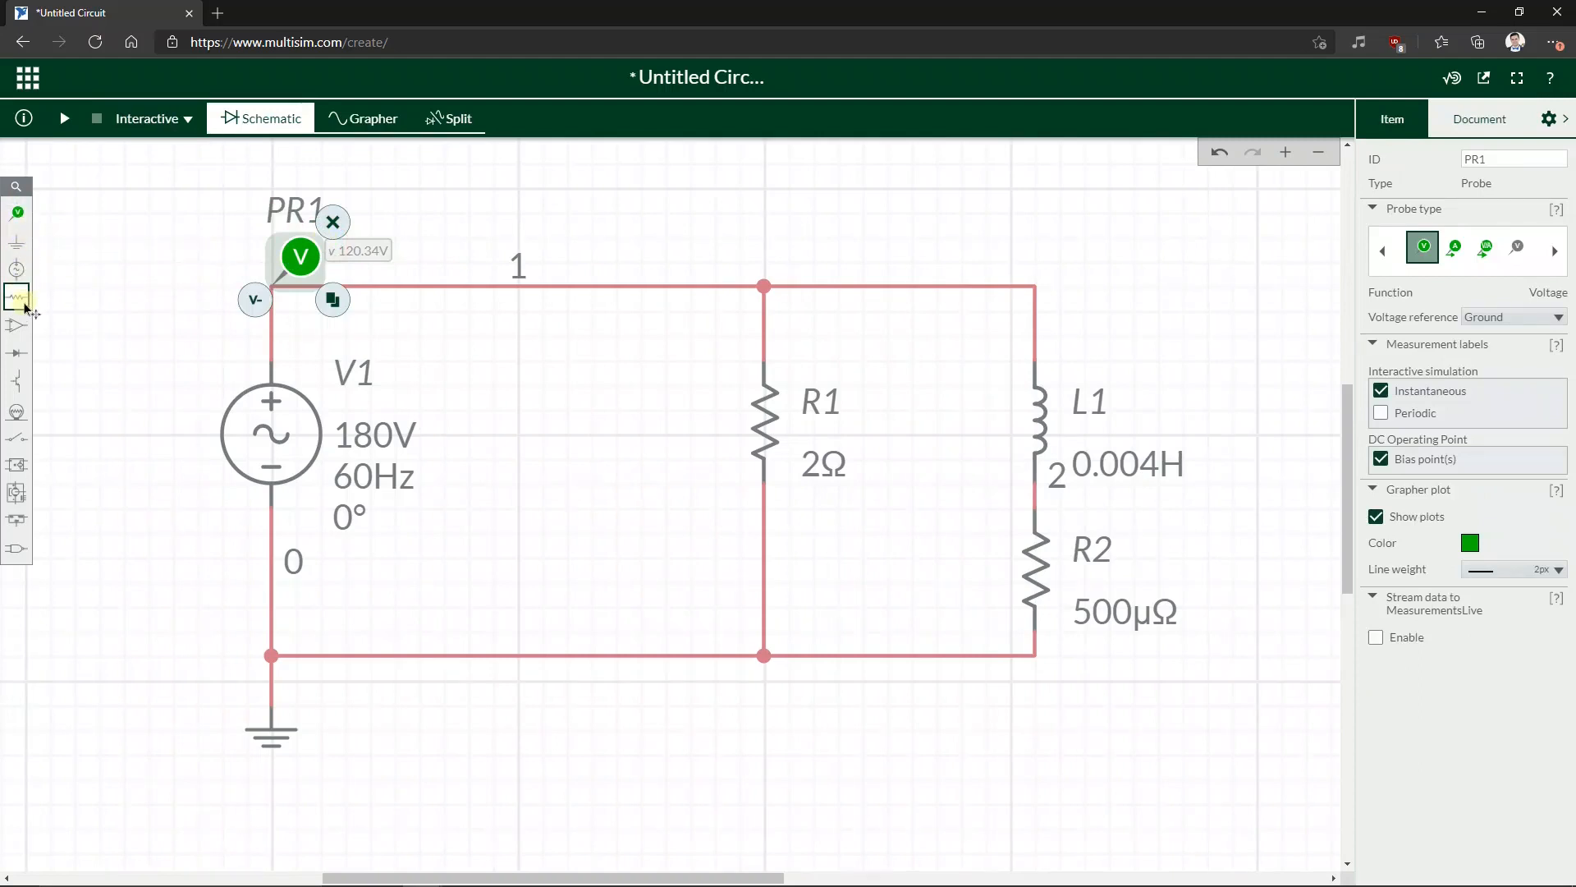
{"action": "left_click", "coordinate": [17, 214]}
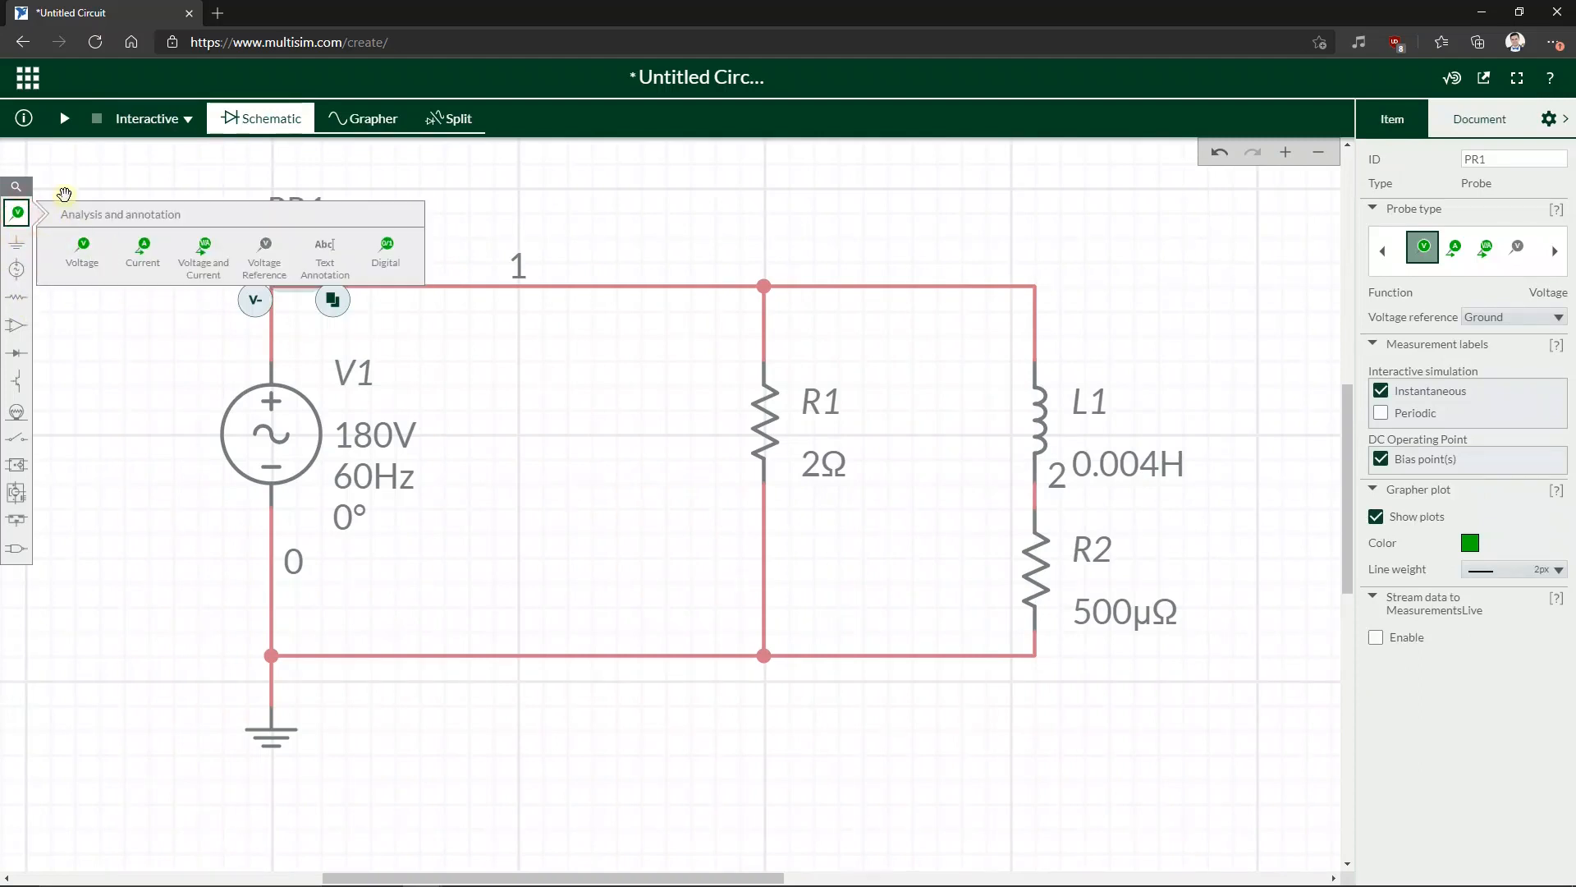
{"action": "left_click", "coordinate": [84, 167]}
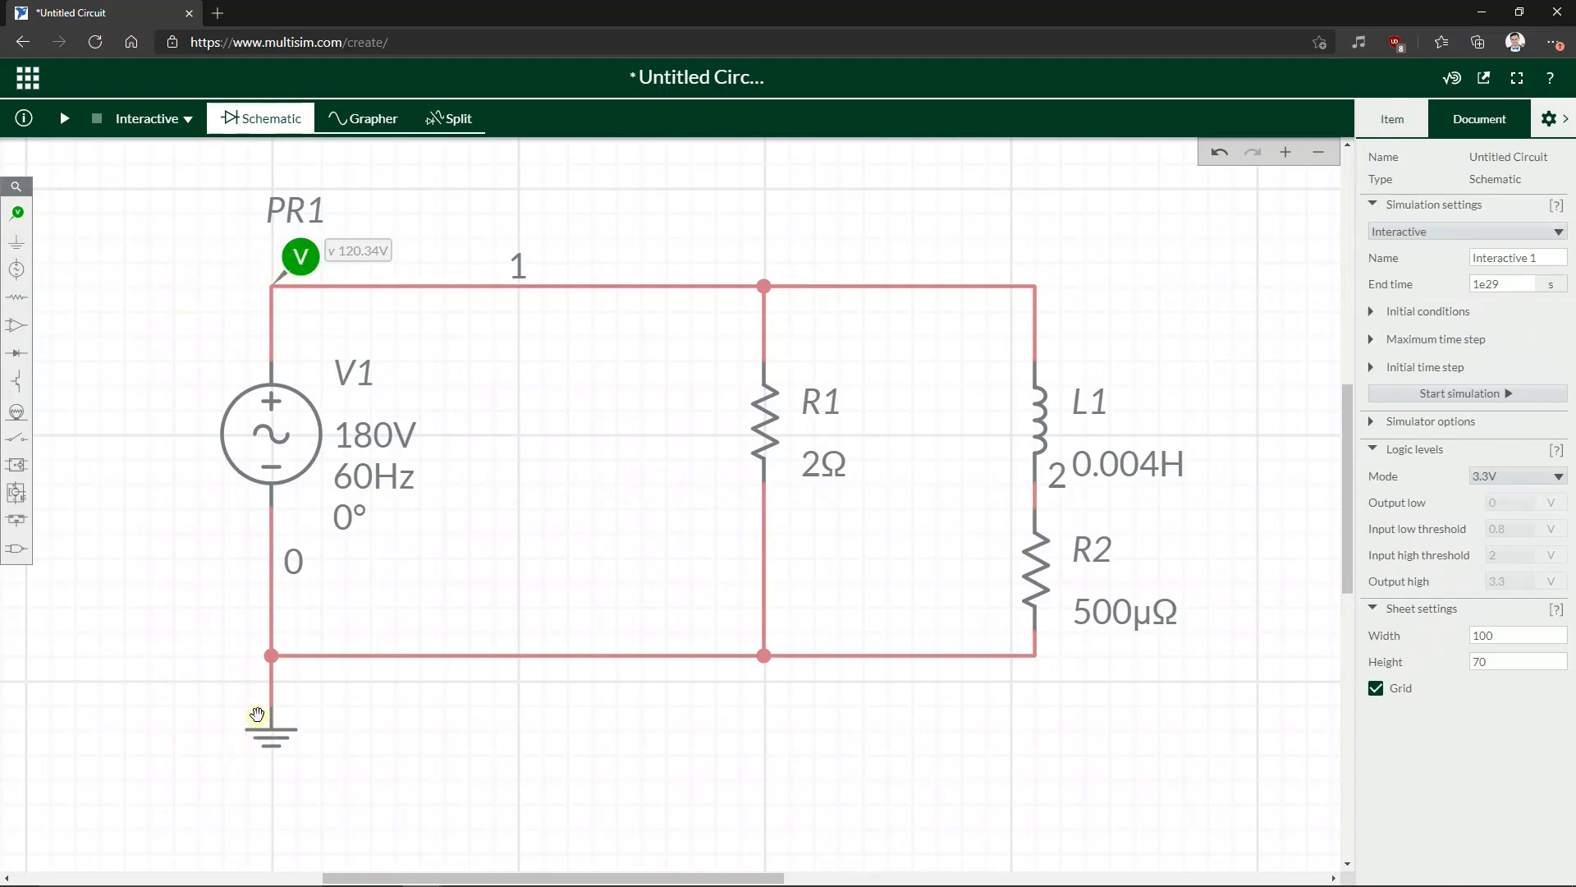
- Place current probes on the upper wire between V1 and R1 and on the branch just above R1
{"action": "left_click", "coordinate": [16, 213]}
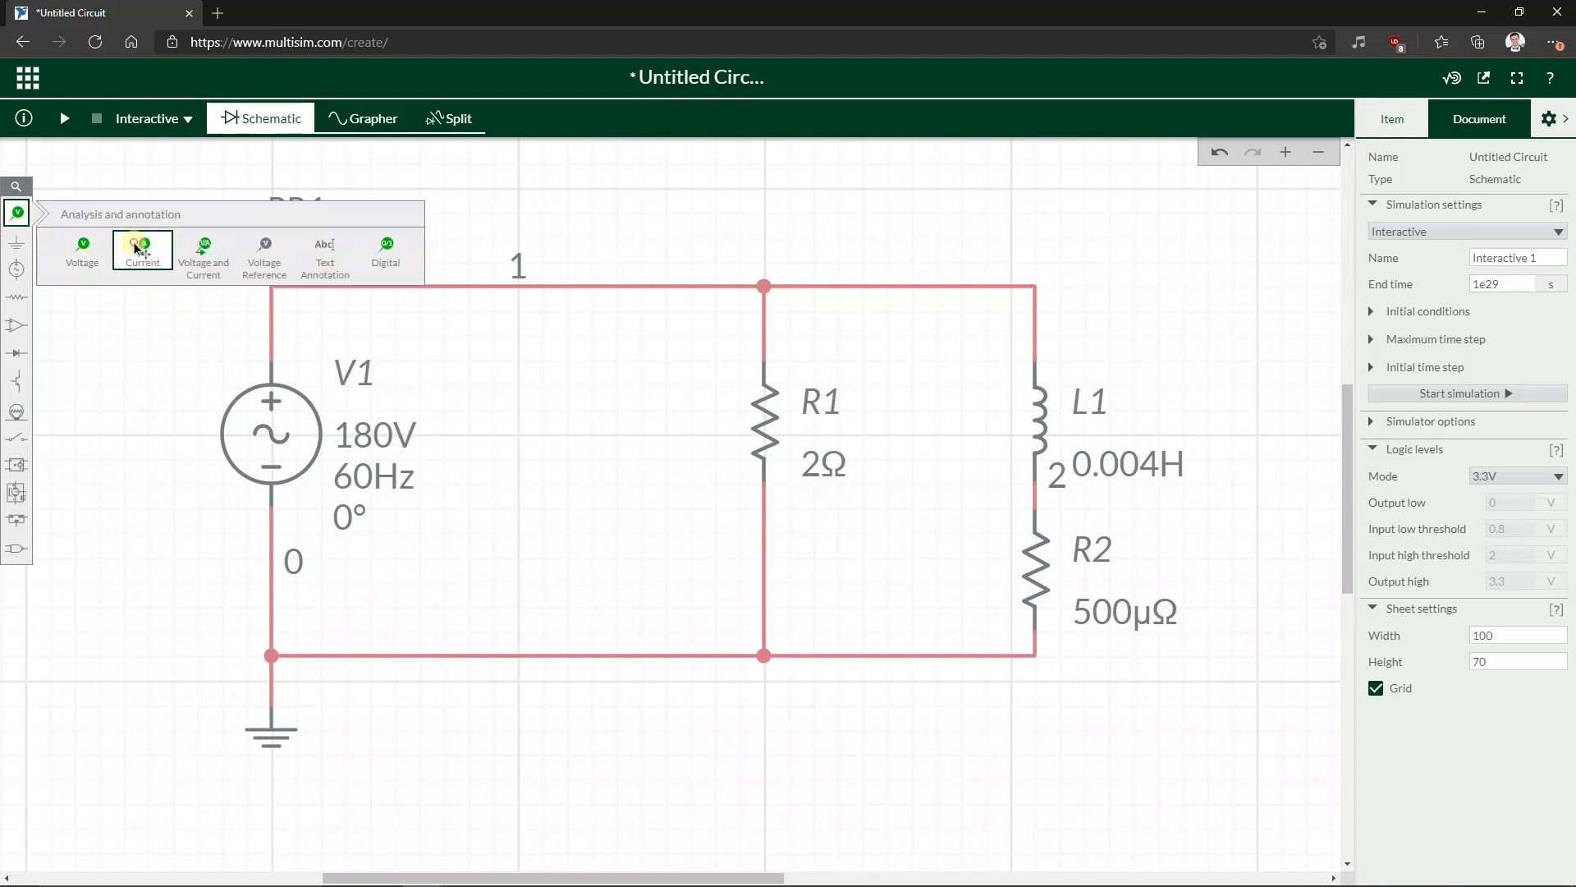
{"action": "left_click", "coordinate": [137, 249]}
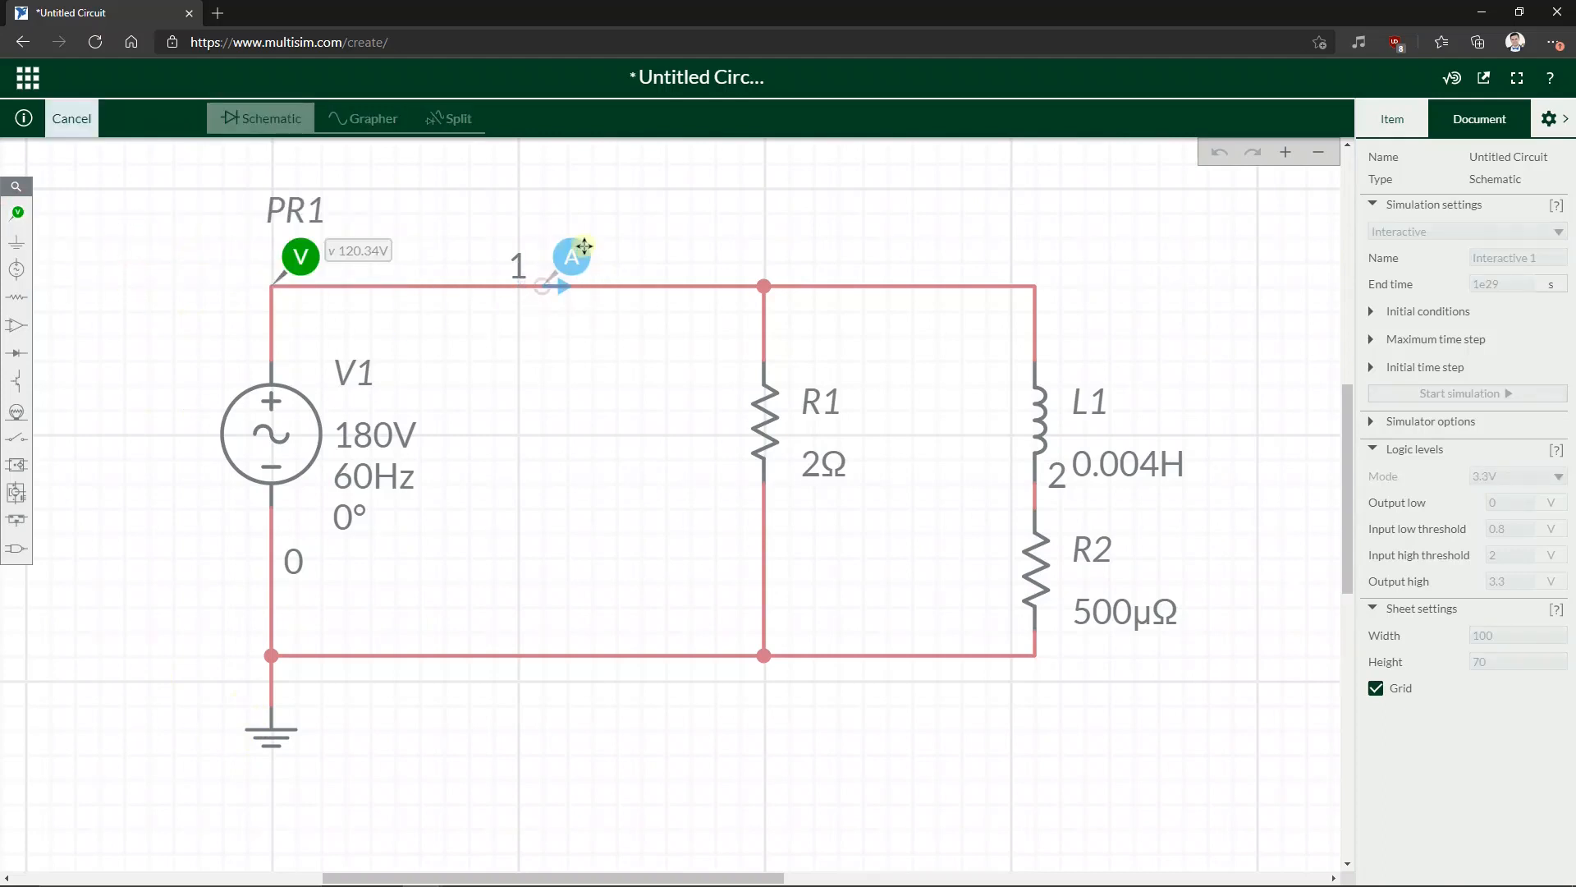
{"action": "left_click", "coordinate": [583, 247]}
{"action": "left_click", "coordinate": [16, 212]}
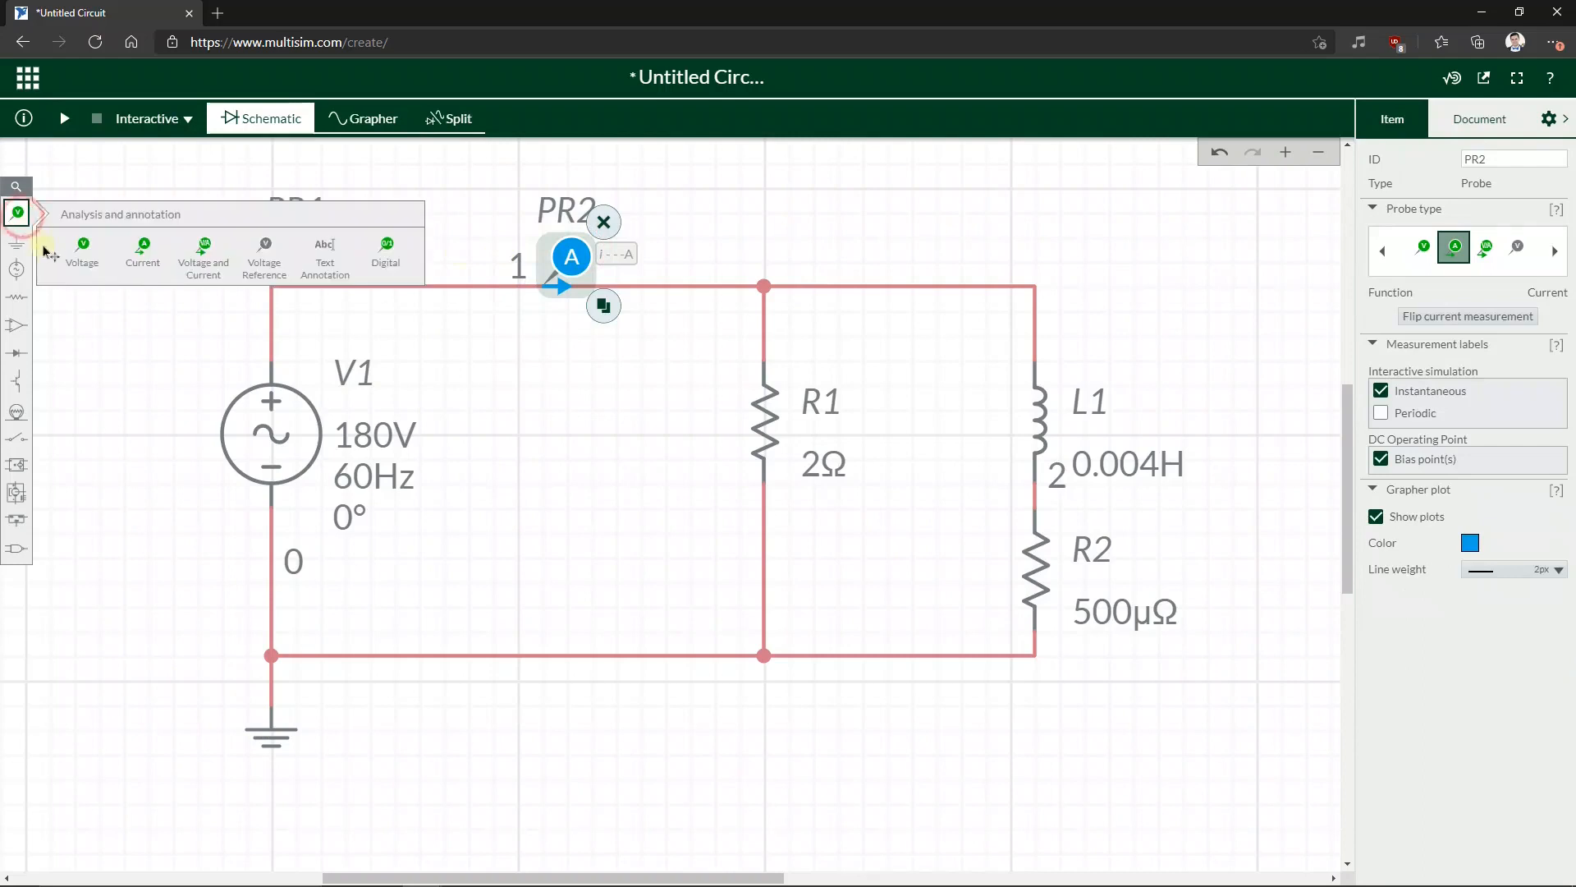
{"action": "left_click", "coordinate": [143, 247]}
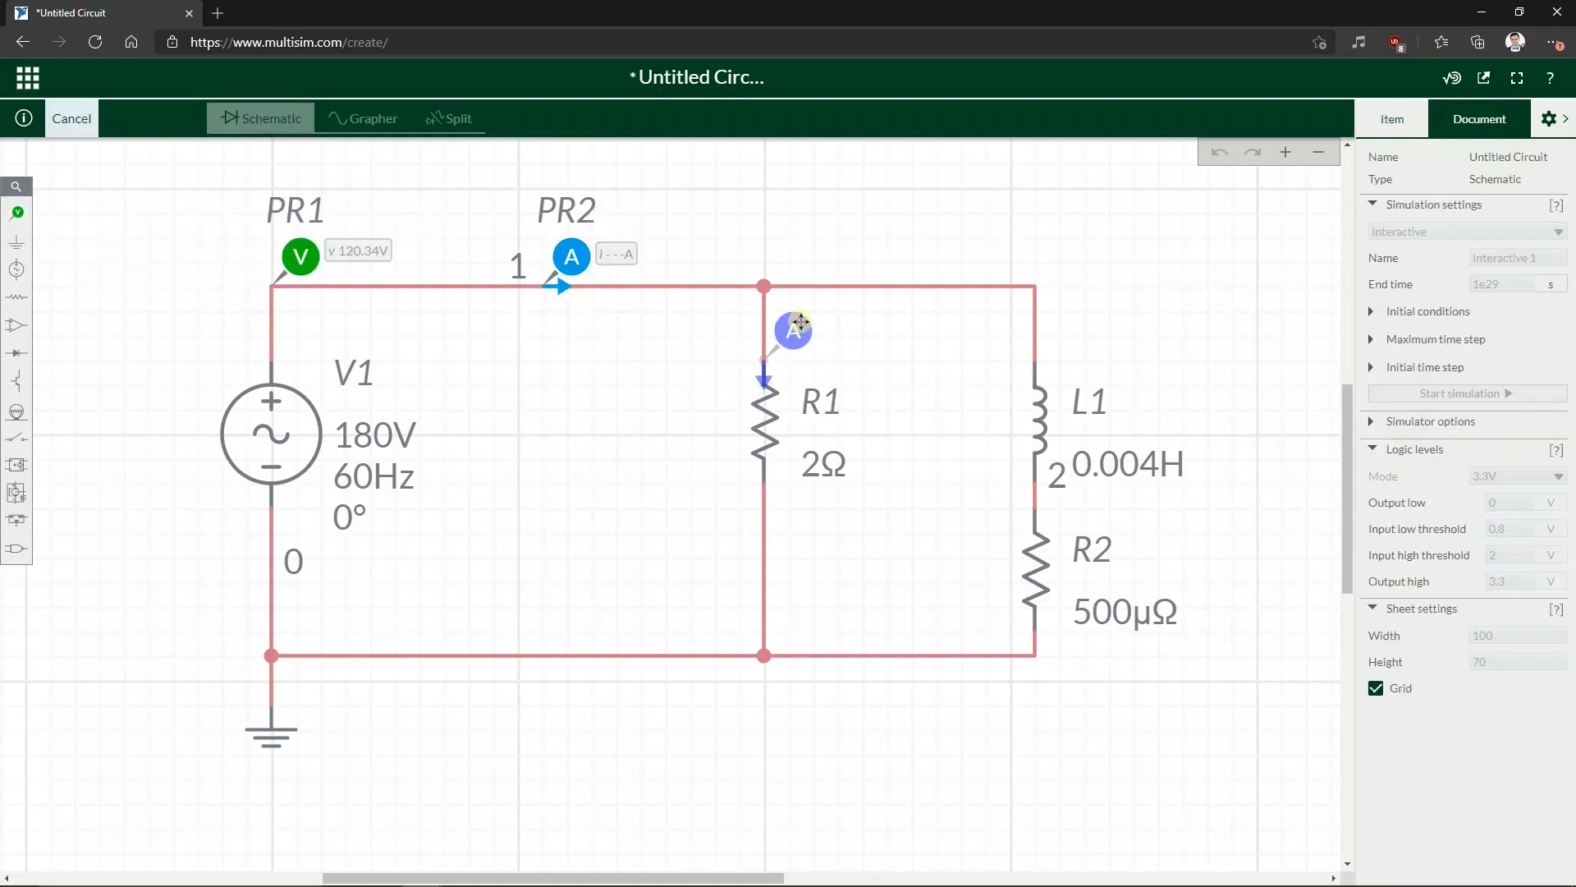
{"action": "left_click", "coordinate": [799, 320]}
- Place a current probe on the branch just above L1 and start the interactive simulation
{"action": "left_click", "coordinate": [16, 212]}
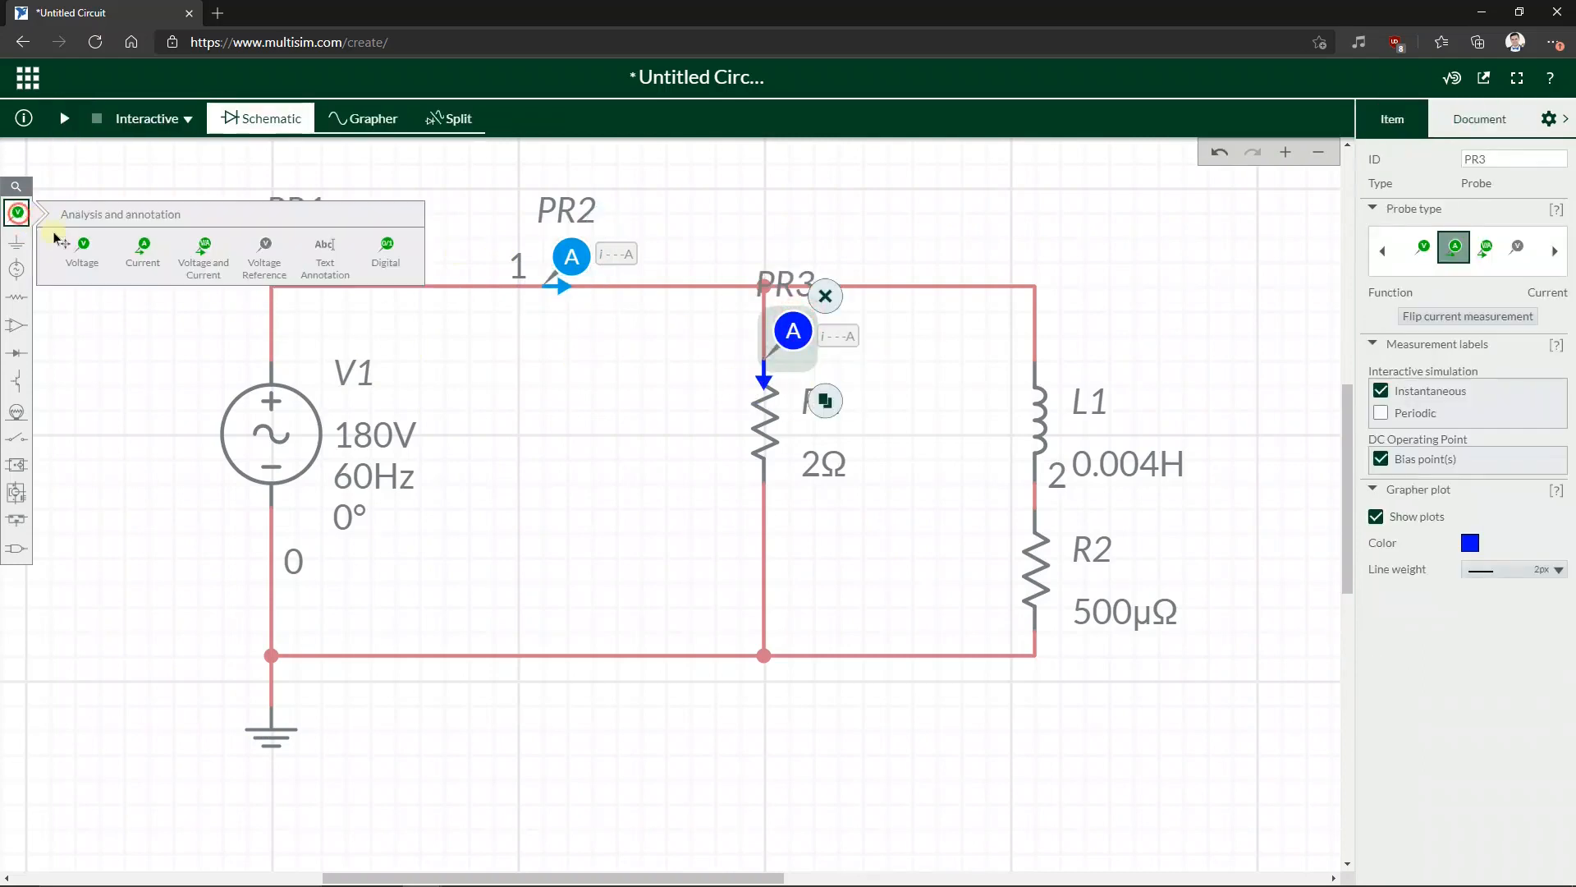
{"action": "left_click", "coordinate": [141, 249]}
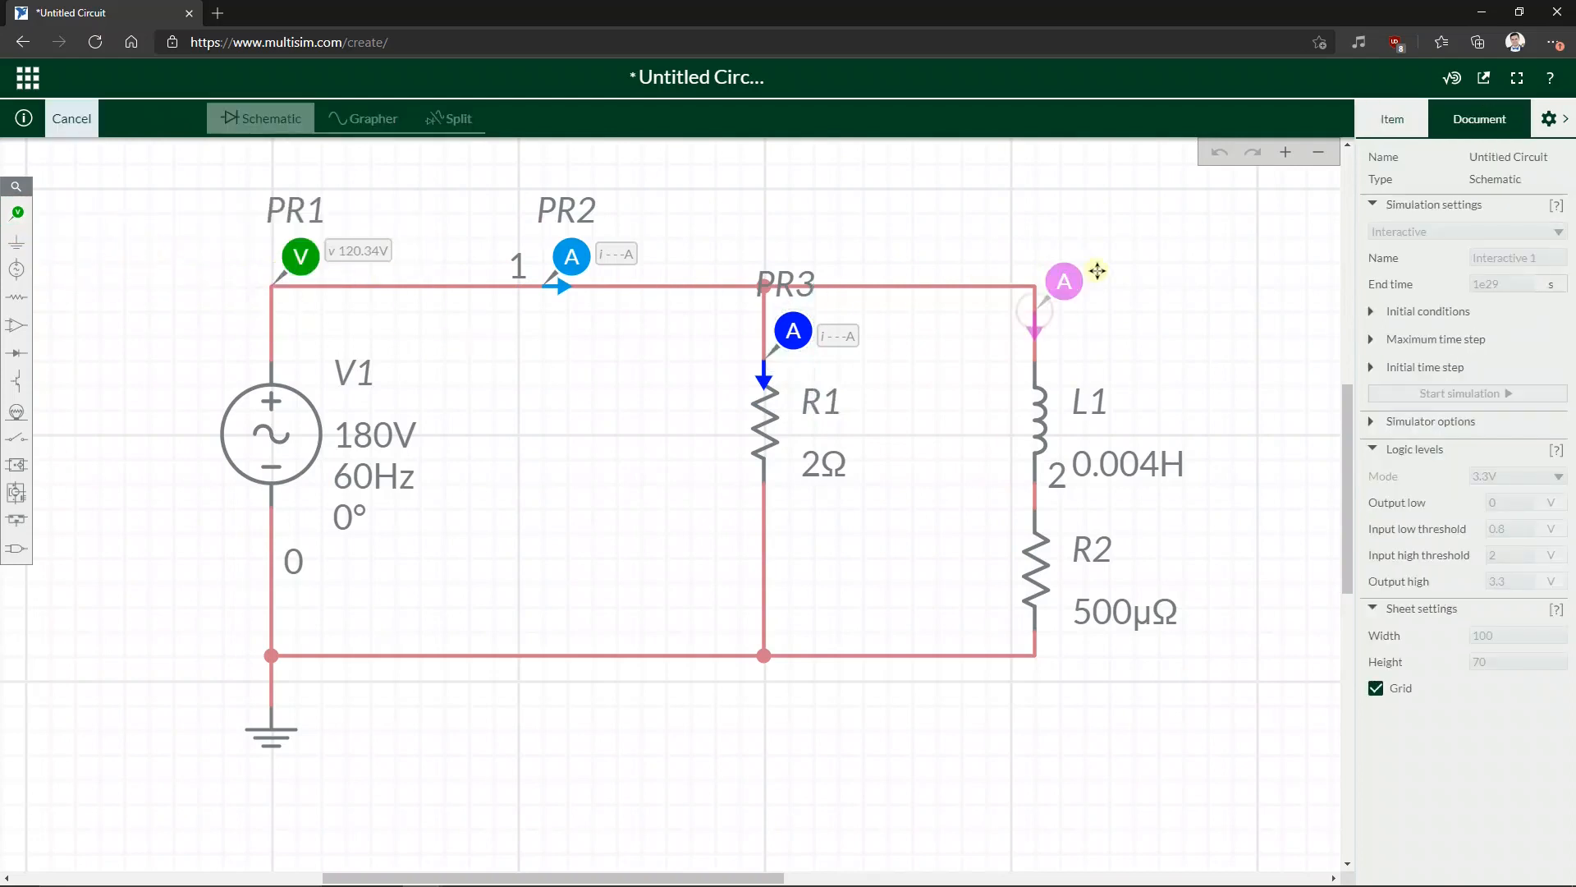
{"action": "left_click", "coordinate": [1089, 315]}
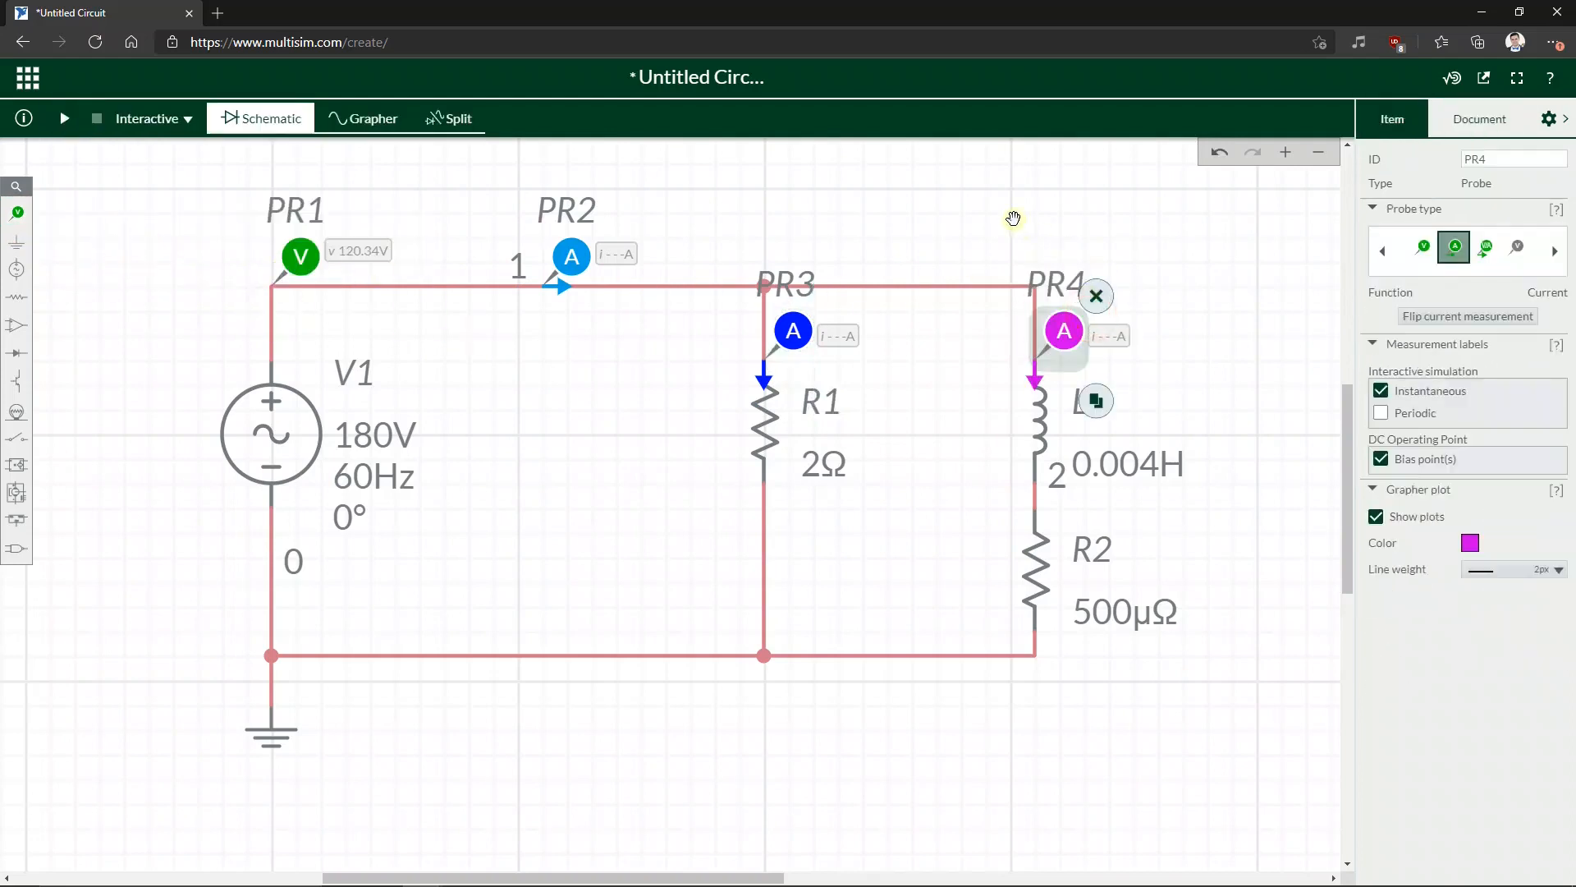
{"action": "left_click", "coordinate": [1013, 218]}
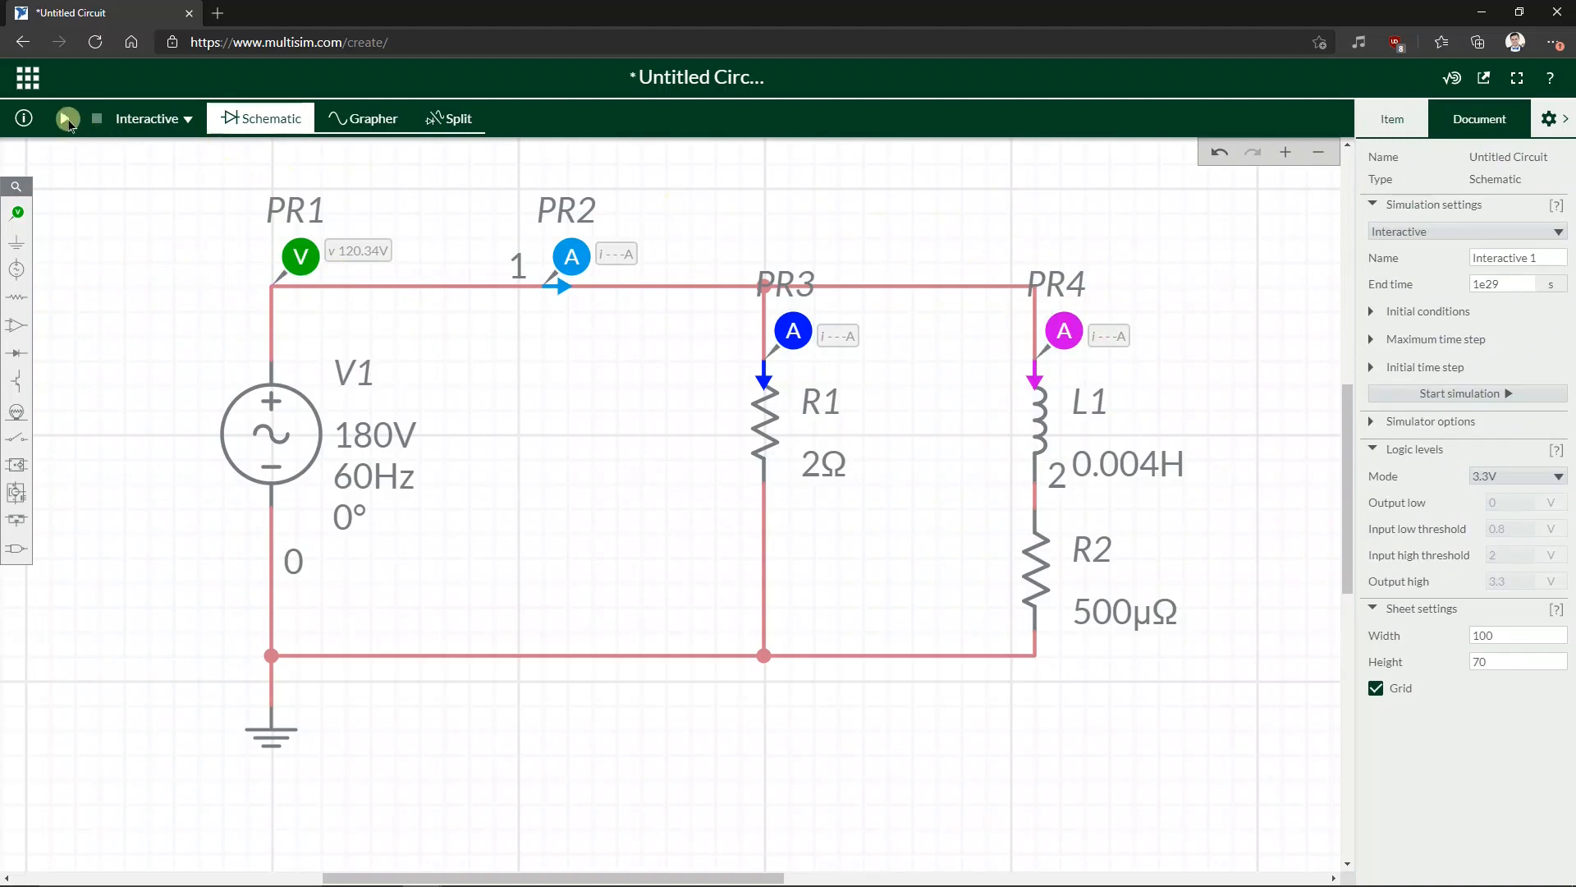
{"action": "left_click", "coordinate": [63, 120]}
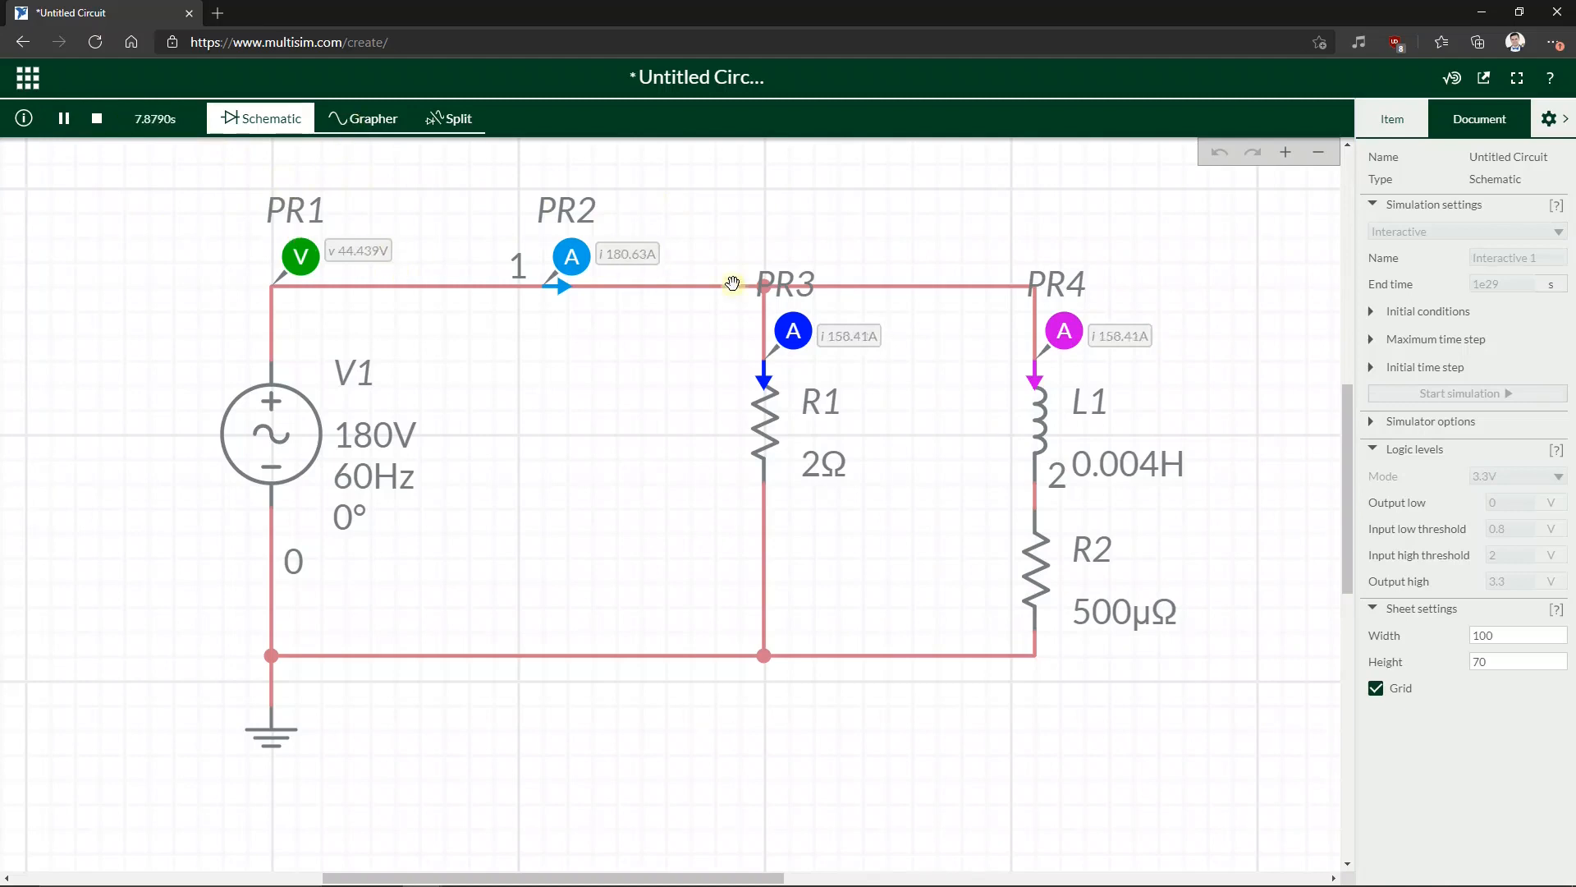
- Show the running simulation's graph and set its trigger mode to Single
{"action": "left_click", "coordinate": [342, 117]}
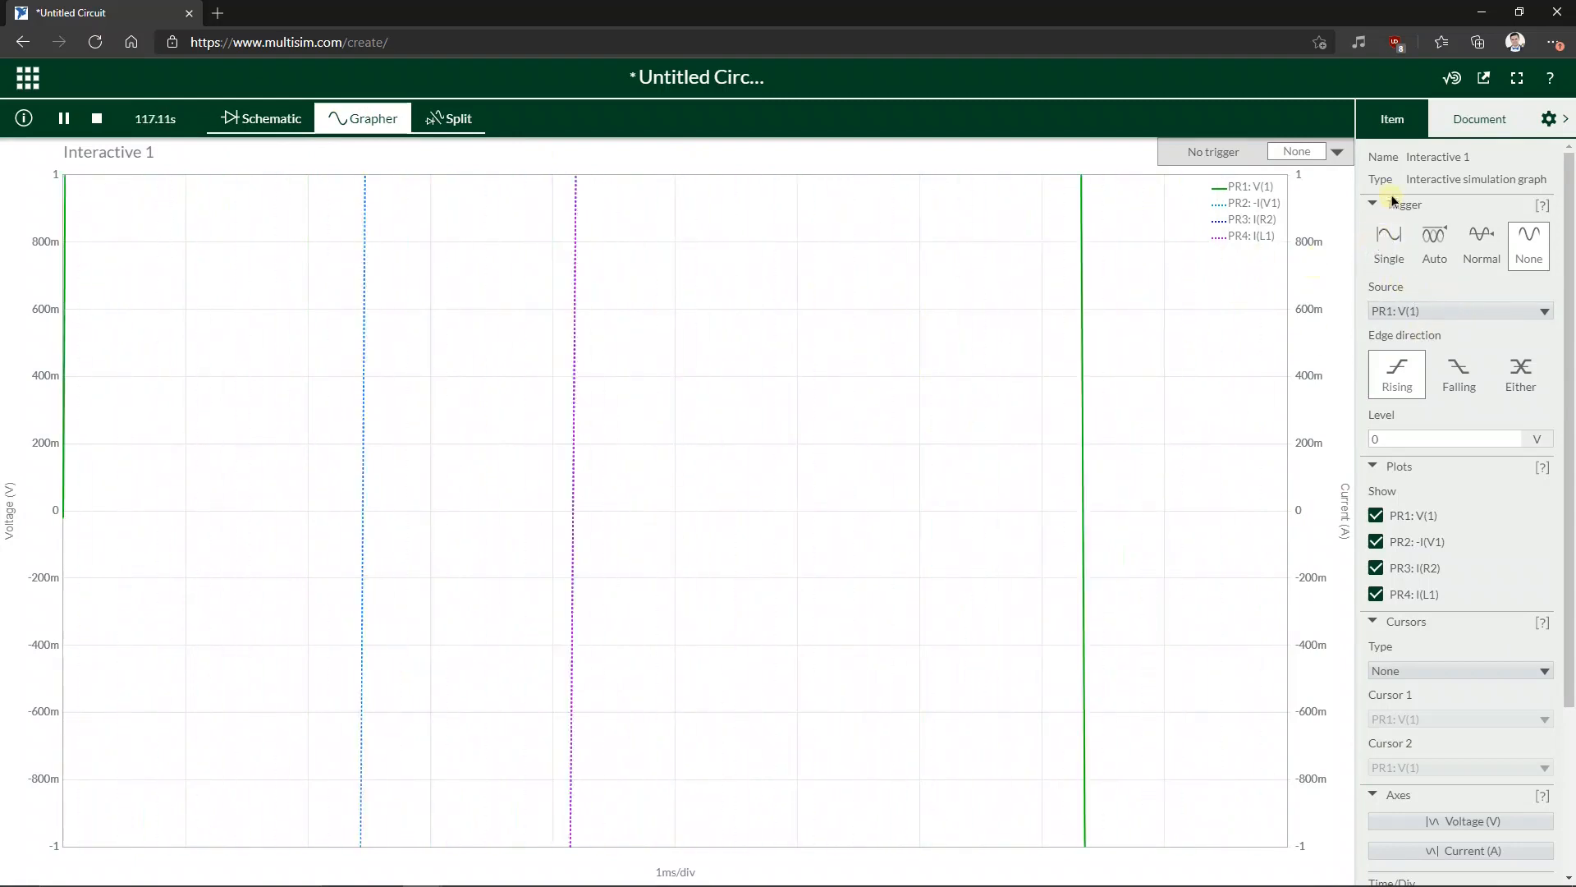
{"action": "left_click", "coordinate": [1393, 254]}
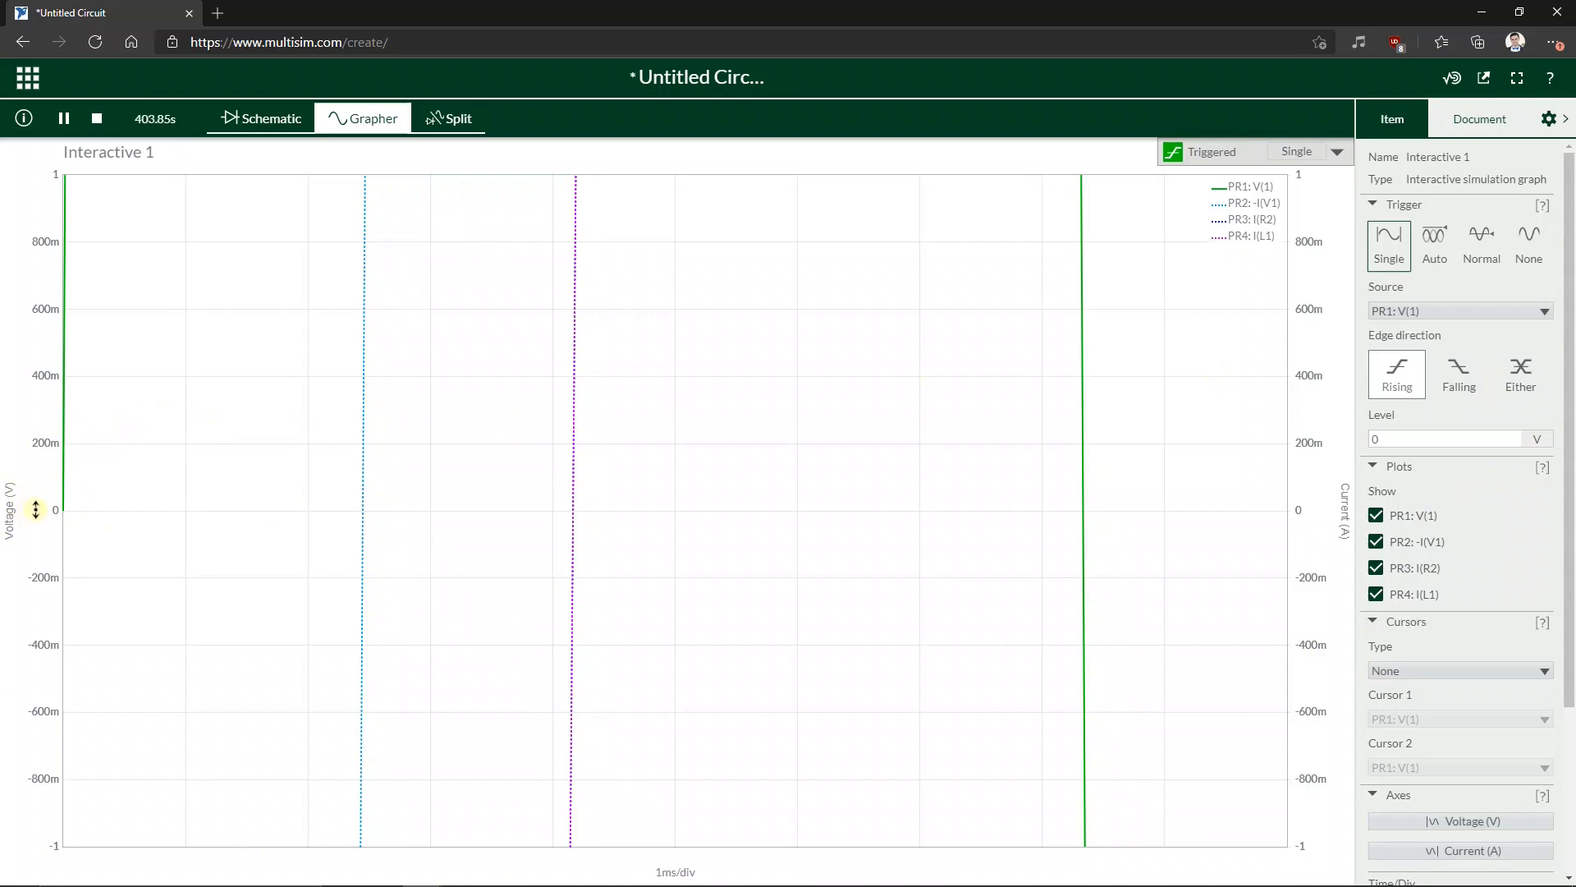
- Widen the graph's voltage axis to about -5 to 5 V and its current axis to about -6 to 4 A
{"action": "scroll", "coordinate": [35, 508], "scroll_direction": "down", "scroll_amount": 2}
{"action": "scroll", "coordinate": [35, 507], "scroll_direction": "down", "scroll_amount": 2}
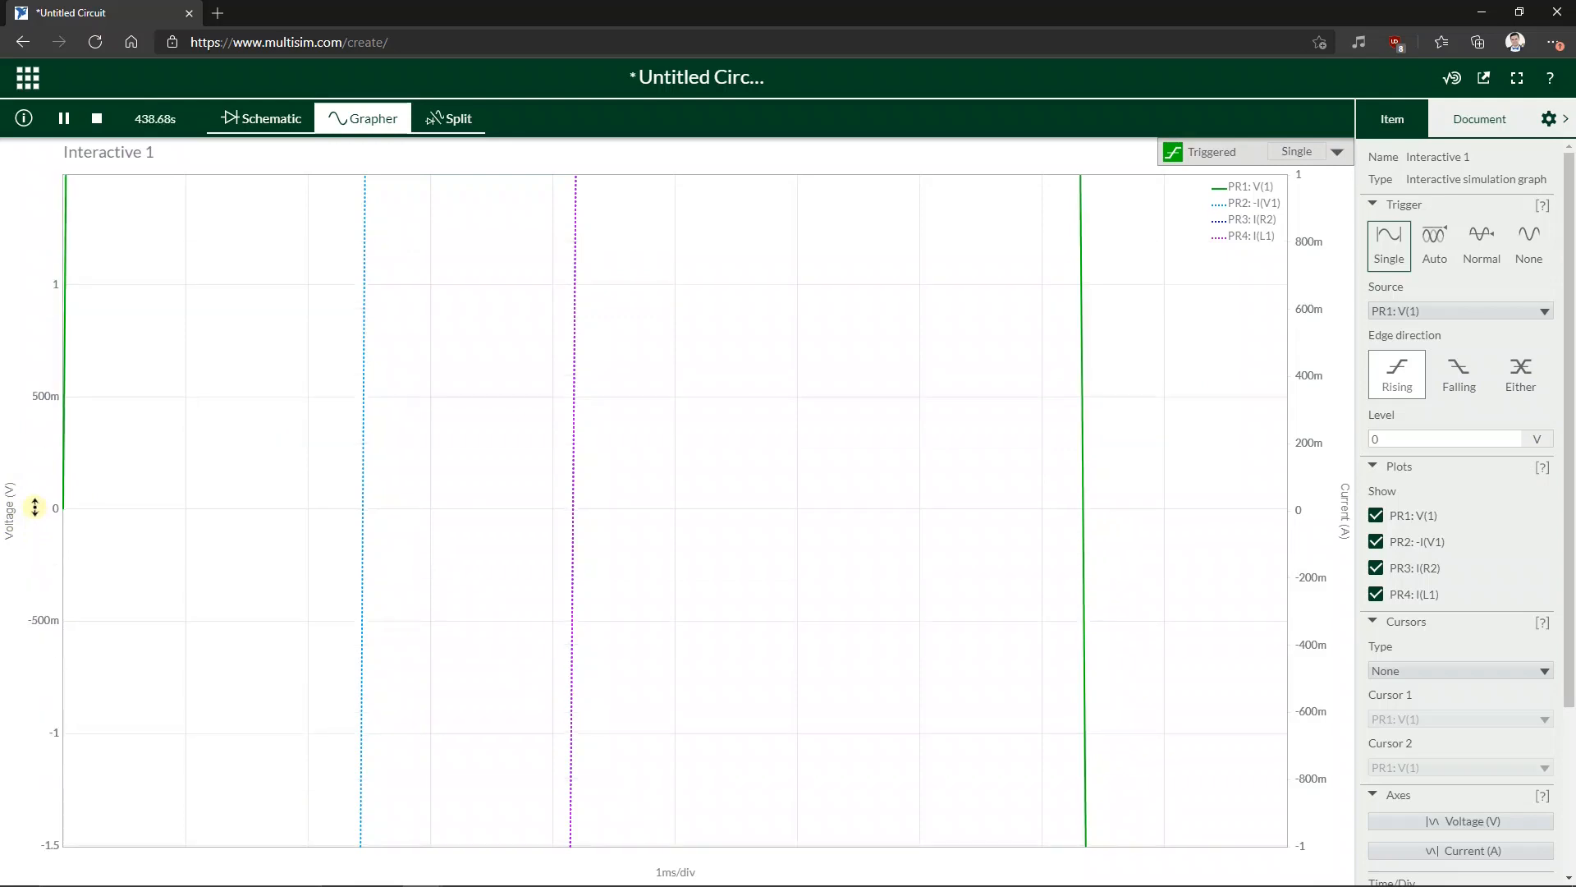
{"action": "scroll", "coordinate": [34, 508], "scroll_direction": "down", "scroll_amount": 4}
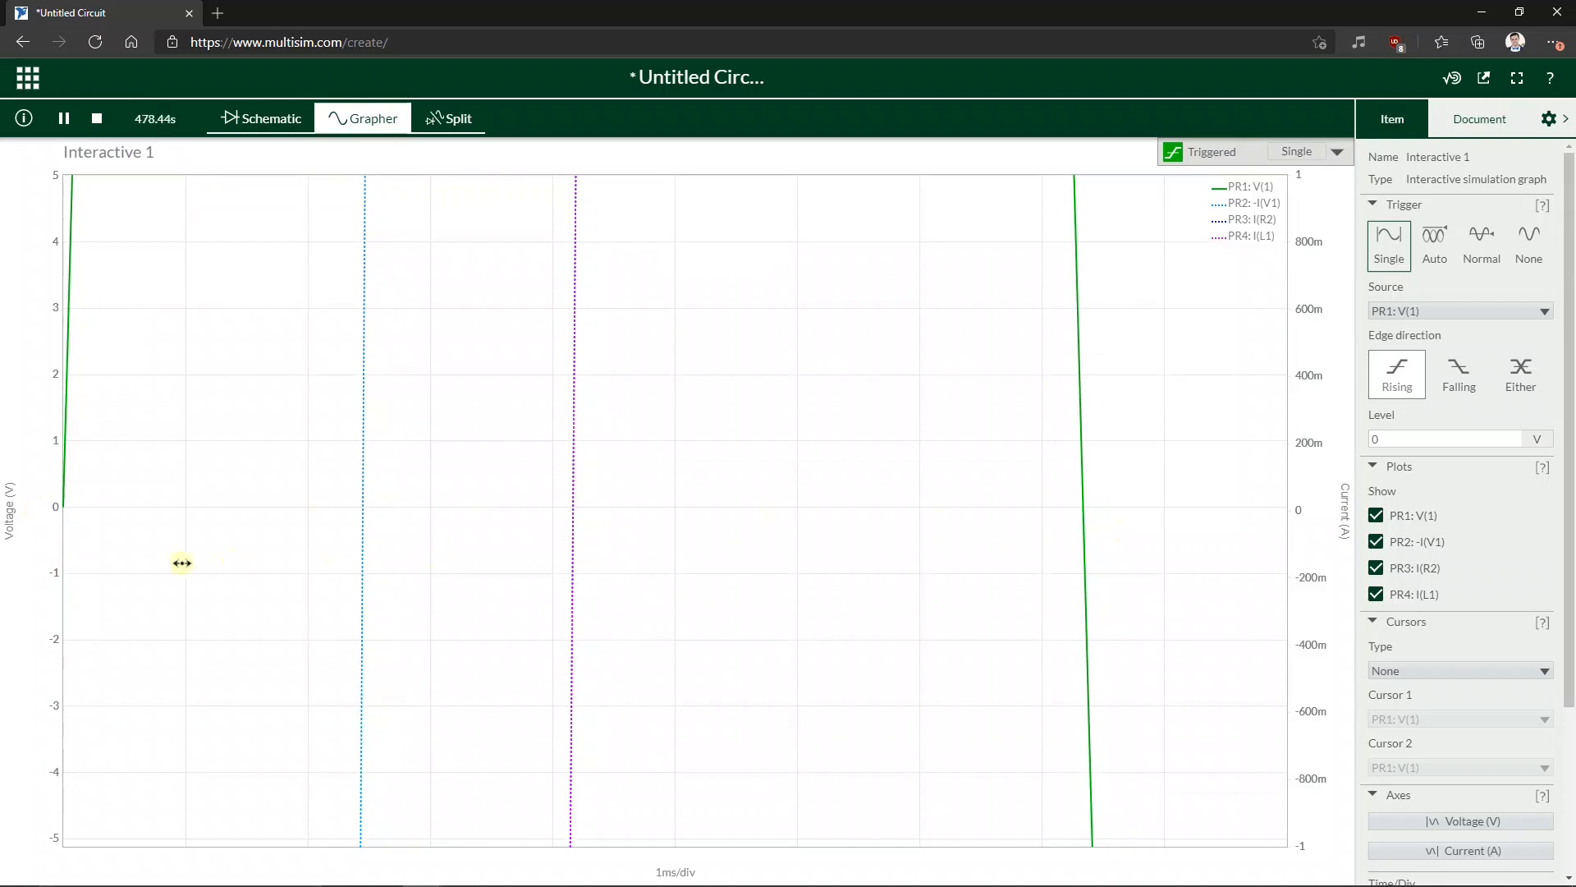
{"action": "scroll", "coordinate": [1320, 479], "scroll_direction": "down", "scroll_amount": 3}
{"action": "scroll", "coordinate": [1322, 430], "scroll_direction": "down", "scroll_amount": 3}
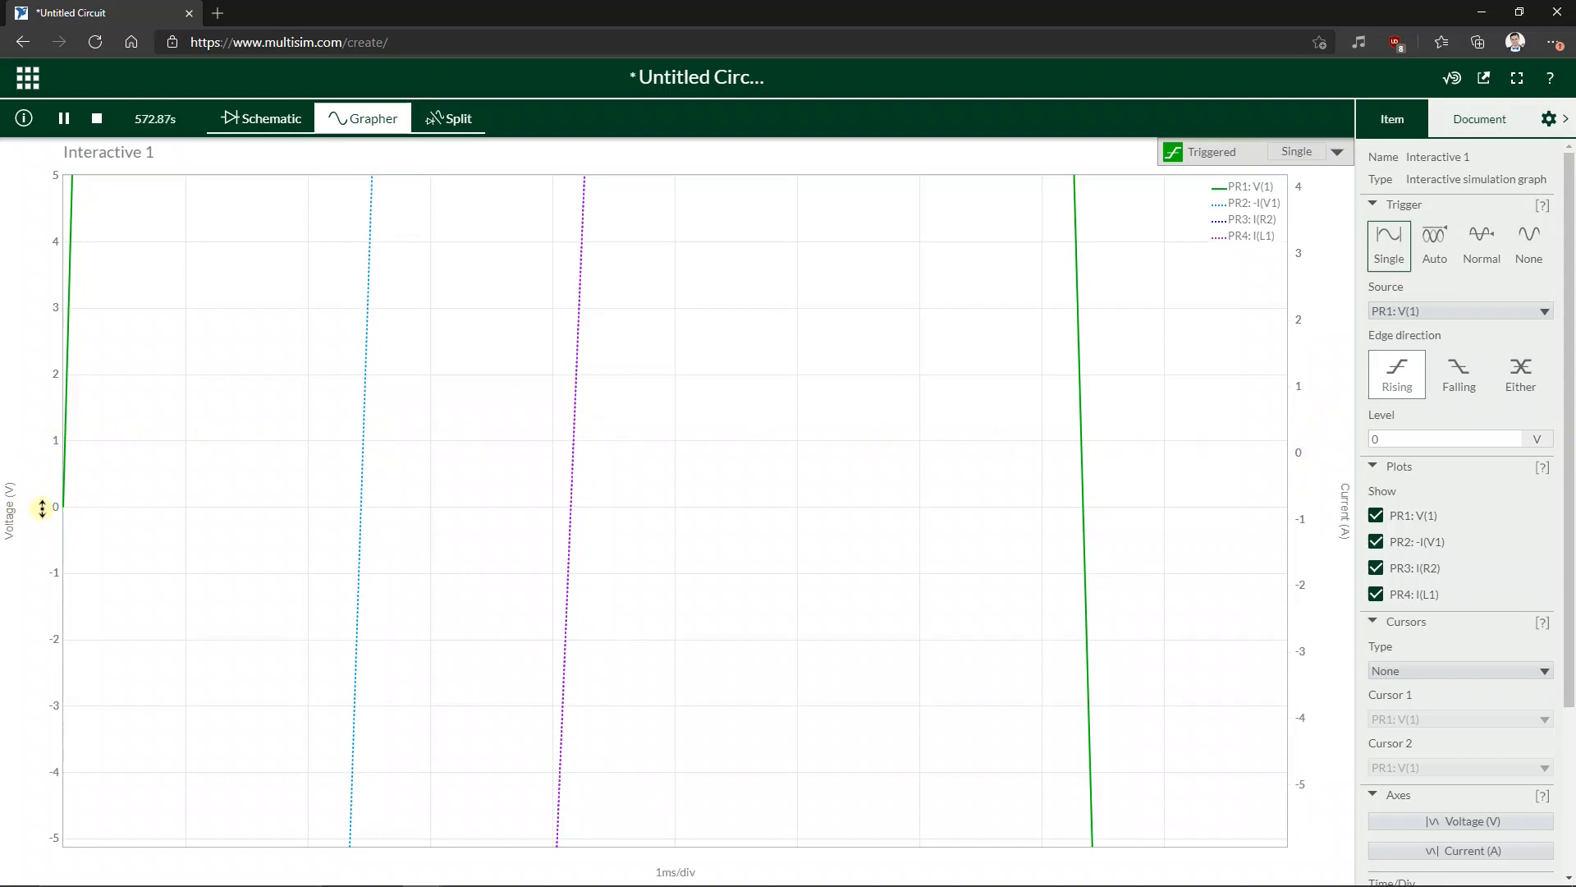
- Set the graph's voltage axis range from -200 V to 200 V
{"action": "left_click_drag", "start_coordinate": [1570, 338], "coordinate": [1569, 620]}
{"action": "left_click", "coordinate": [1514, 763]}
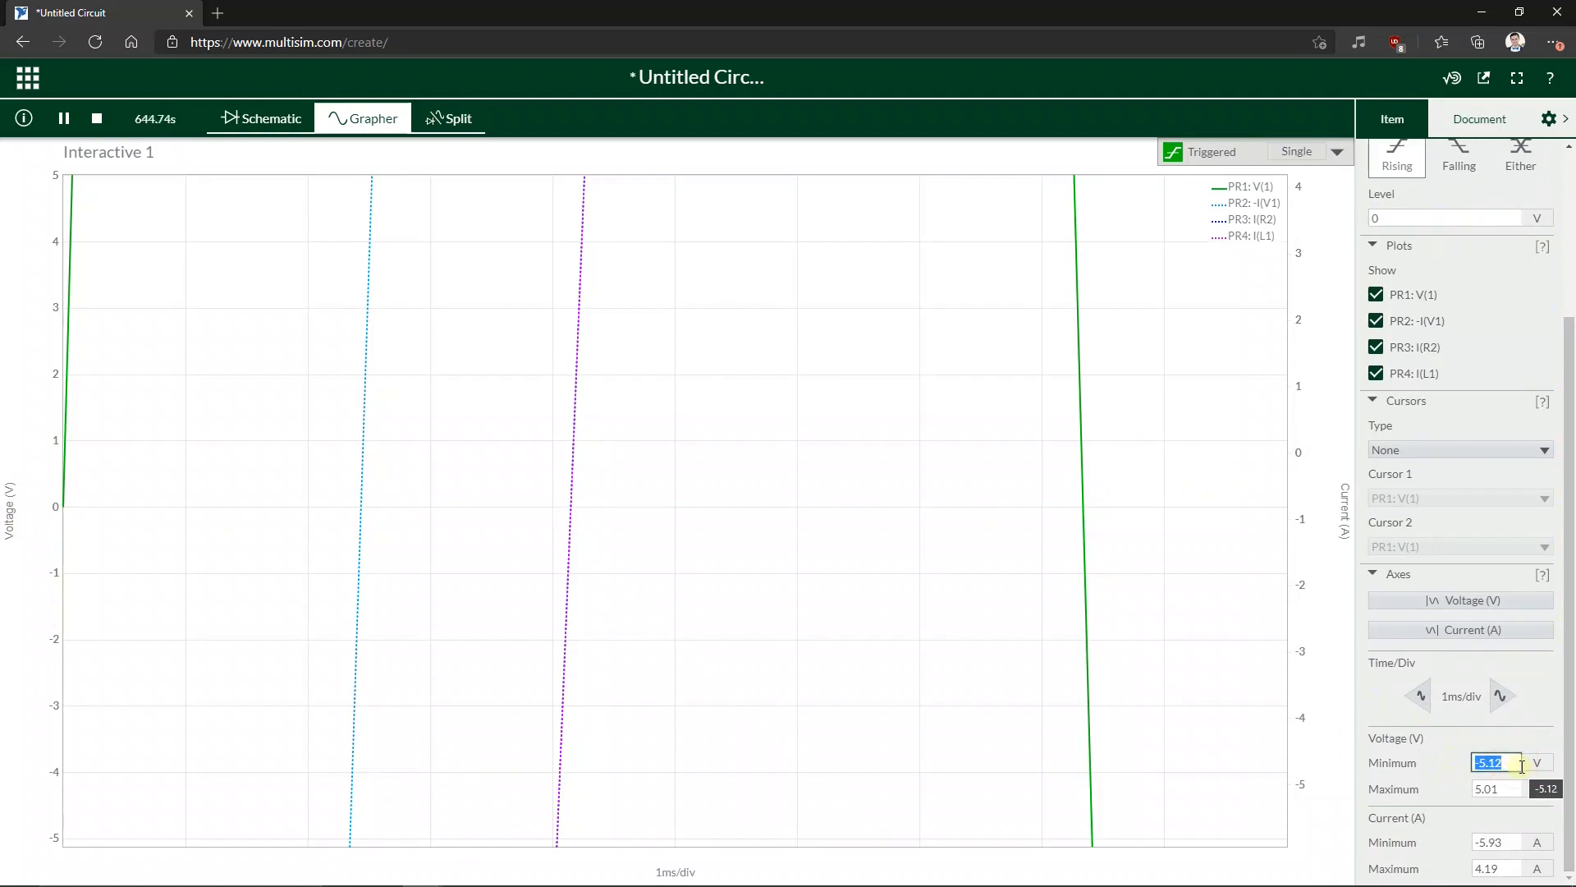
{"action": "type", "text": "-200"}
{"action": "left_click", "coordinate": [1521, 790]}
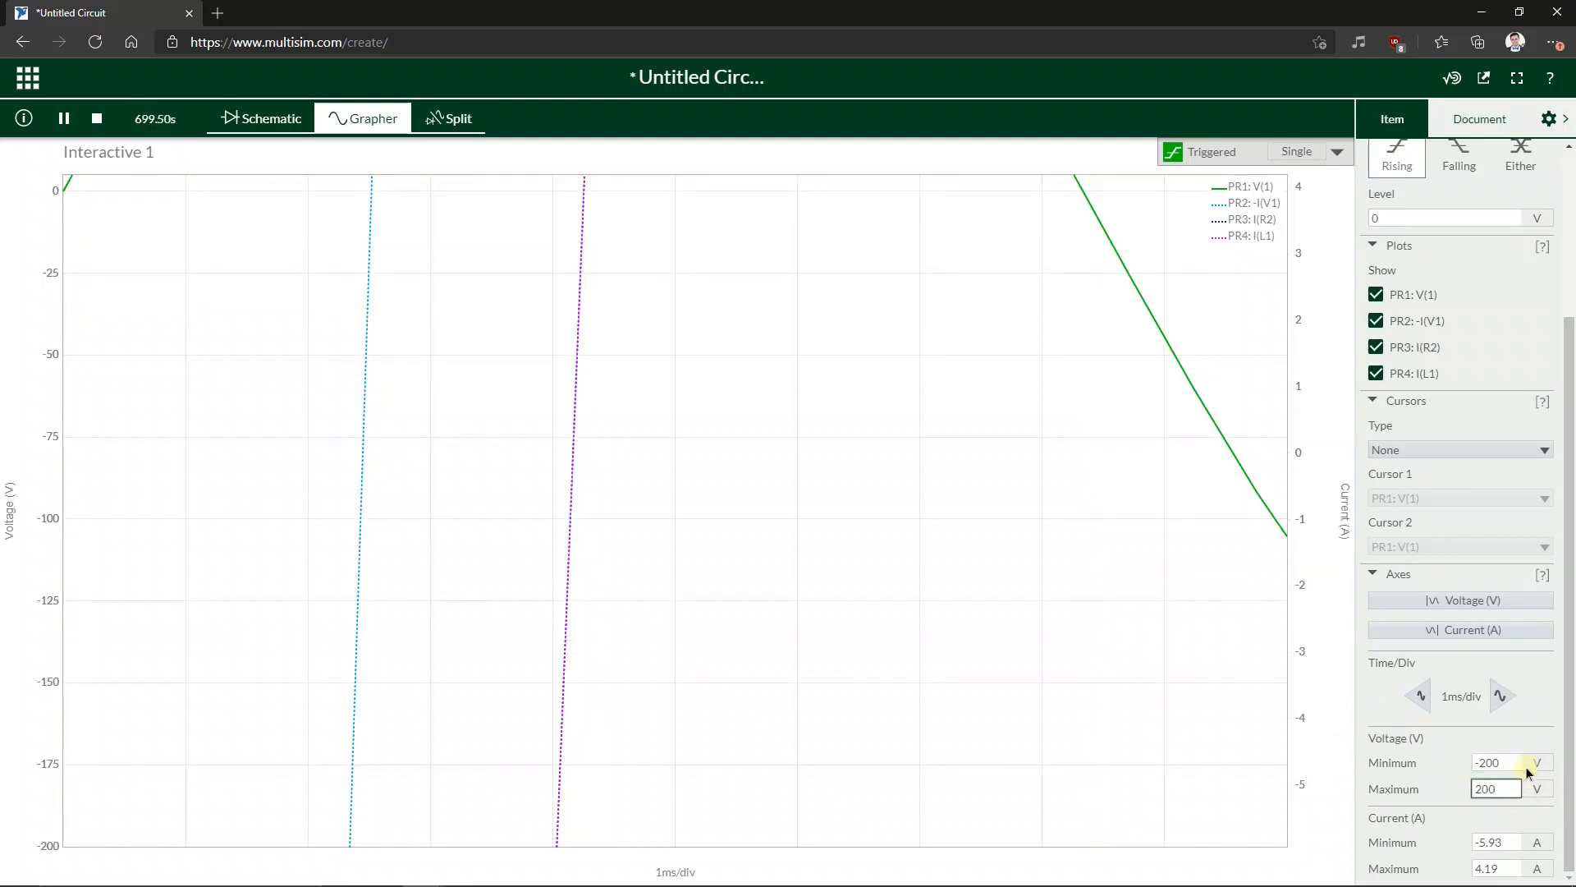
{"action": "left_click", "coordinate": [1542, 716]}
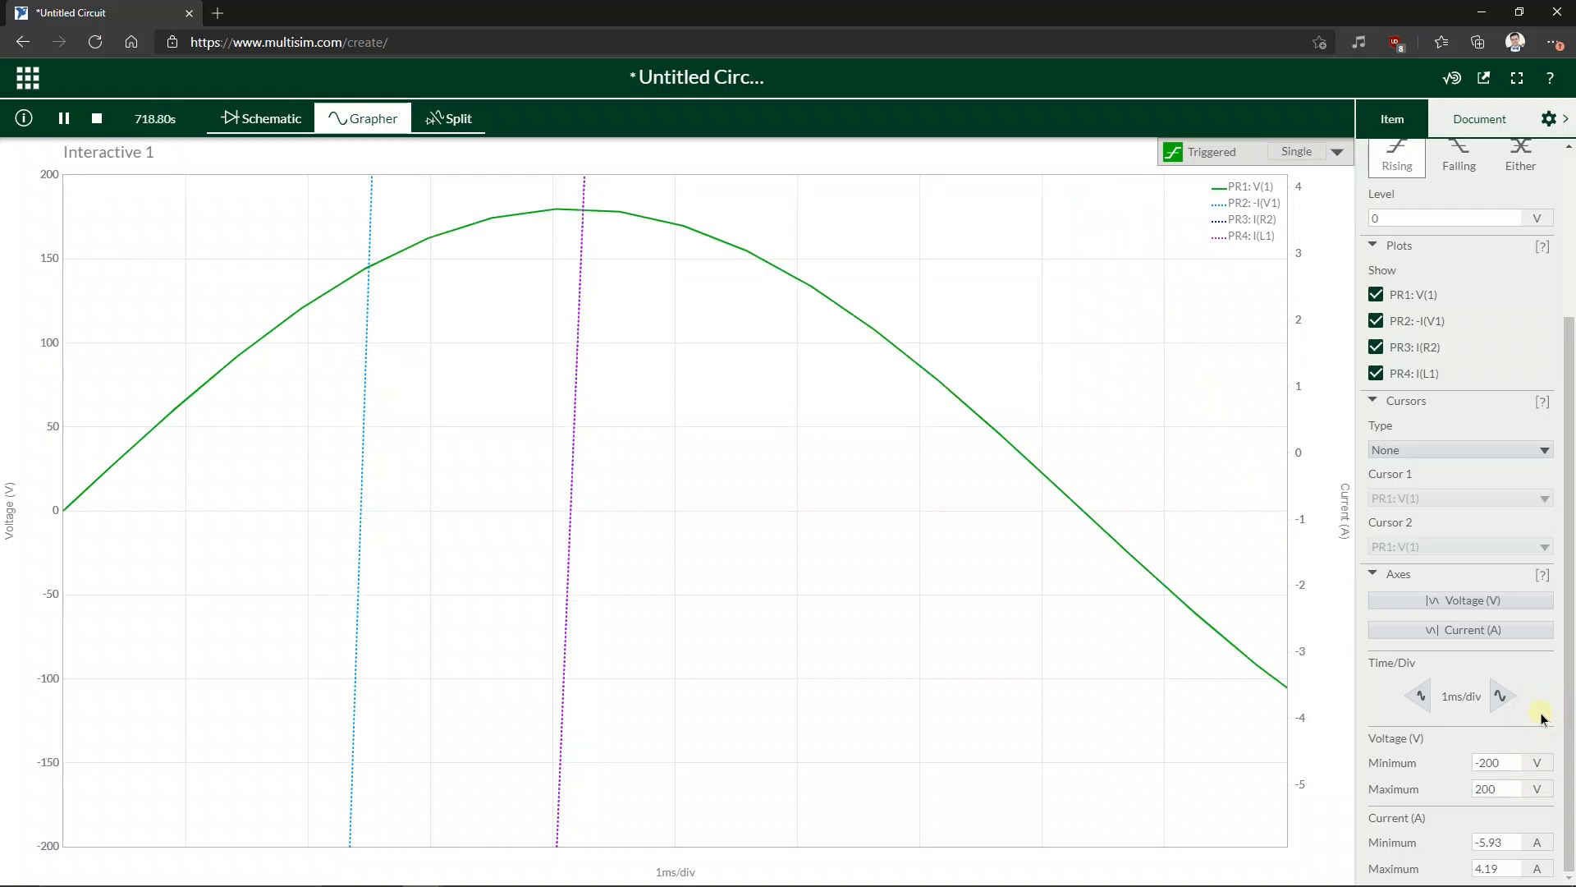
- Set the graph's current axis range from -150 A to 150 A
{"action": "left_click", "coordinate": [1516, 840]}
{"action": "type", "text": "-"}
{"action": "left_click", "coordinate": [1516, 869]}
{"action": "type", "text": "1"}
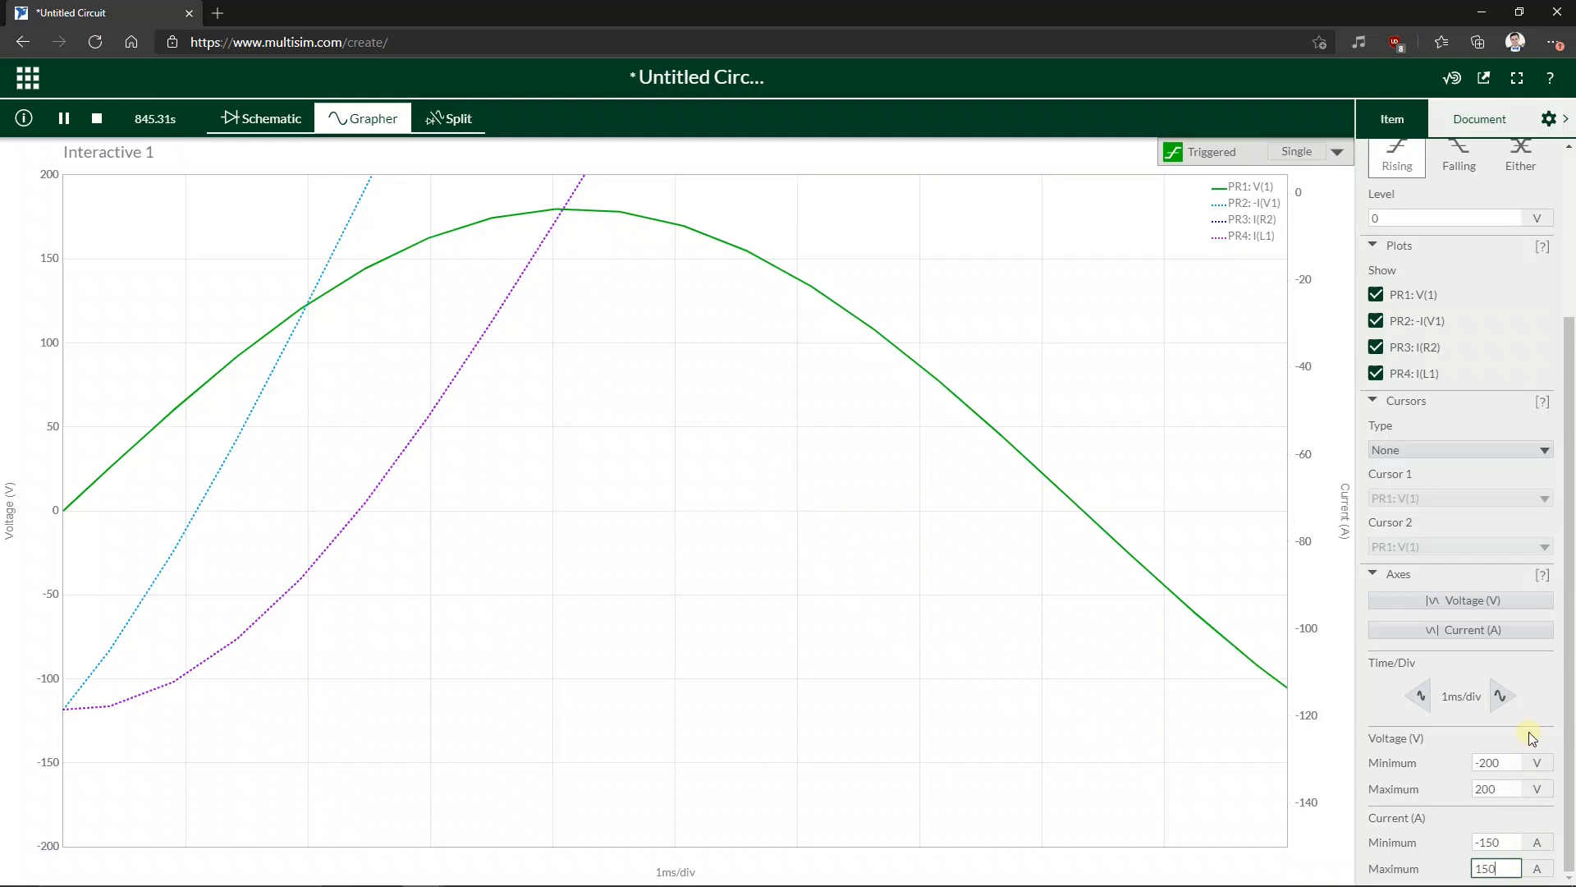
{"action": "type", "text": "50"}
{"action": "left_click", "coordinate": [1541, 704]}
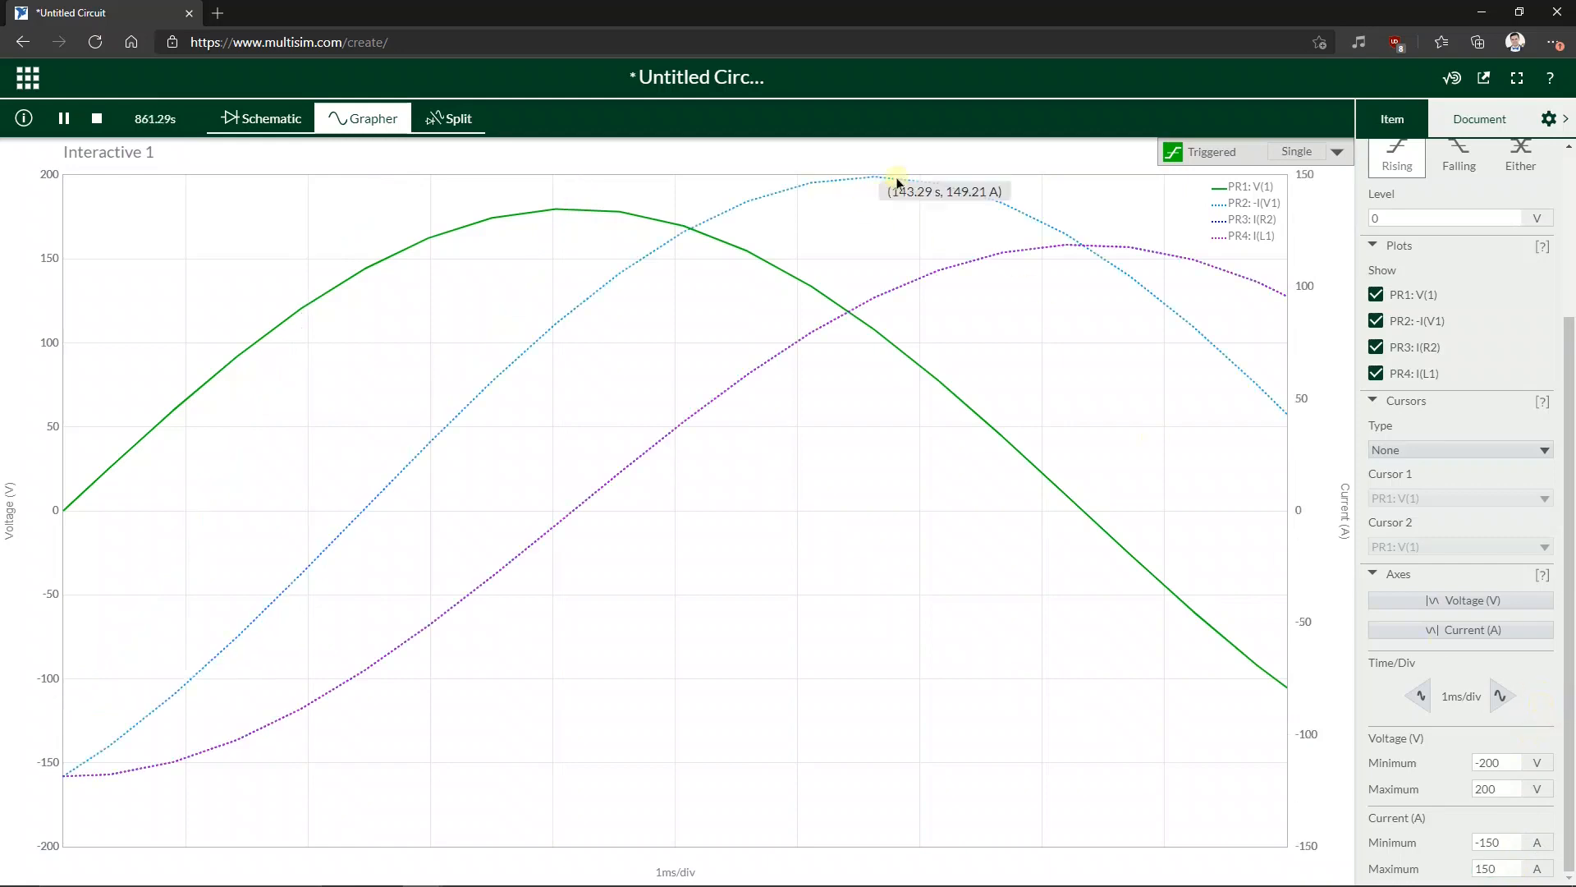
- Set the graph's current axis range from -200 A to 200 A to match the voltage scale
{"action": "left_click", "coordinate": [1508, 839]}
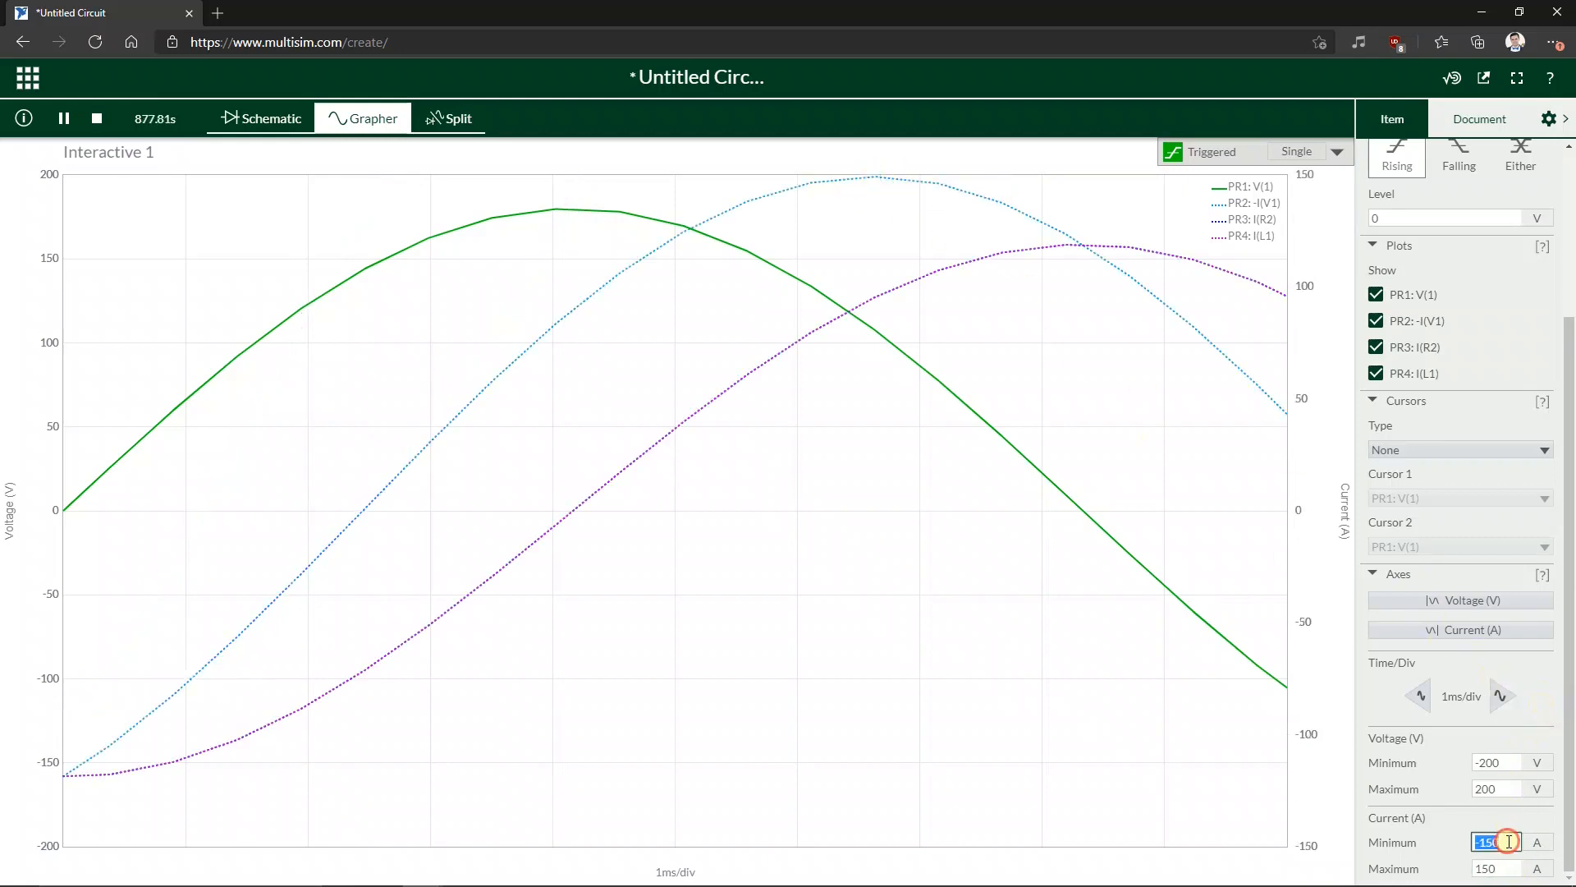
{"action": "type", "text": "200"}
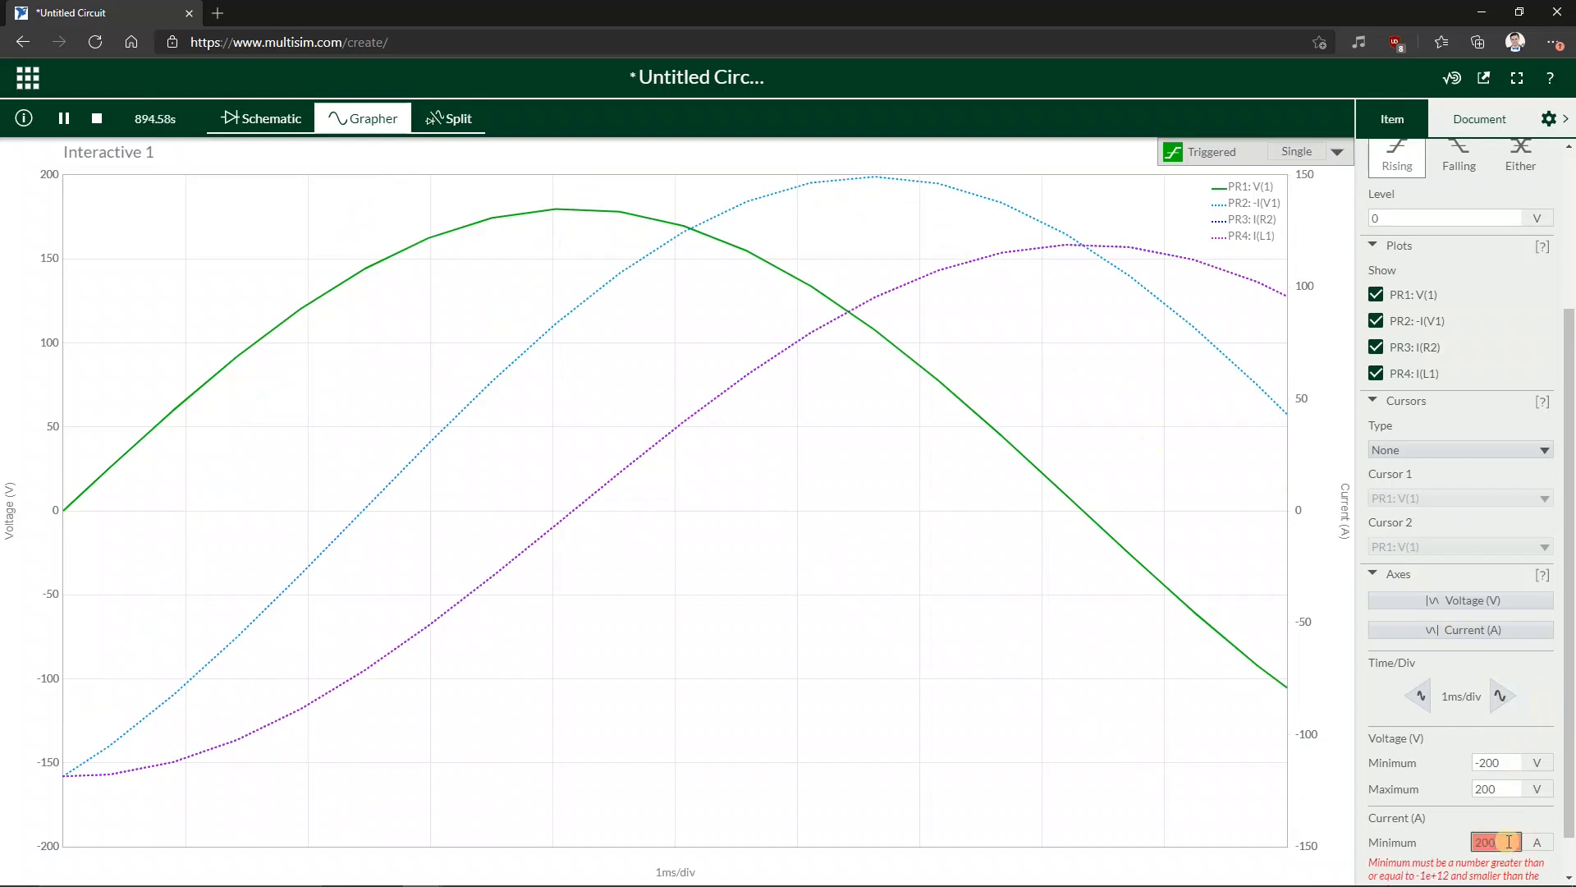
{"action": "left_click_drag", "start_coordinate": [1503, 843], "coordinate": [1475, 842]}
{"action": "key", "text": "BackSpace"}
{"action": "type", "text": "2"}
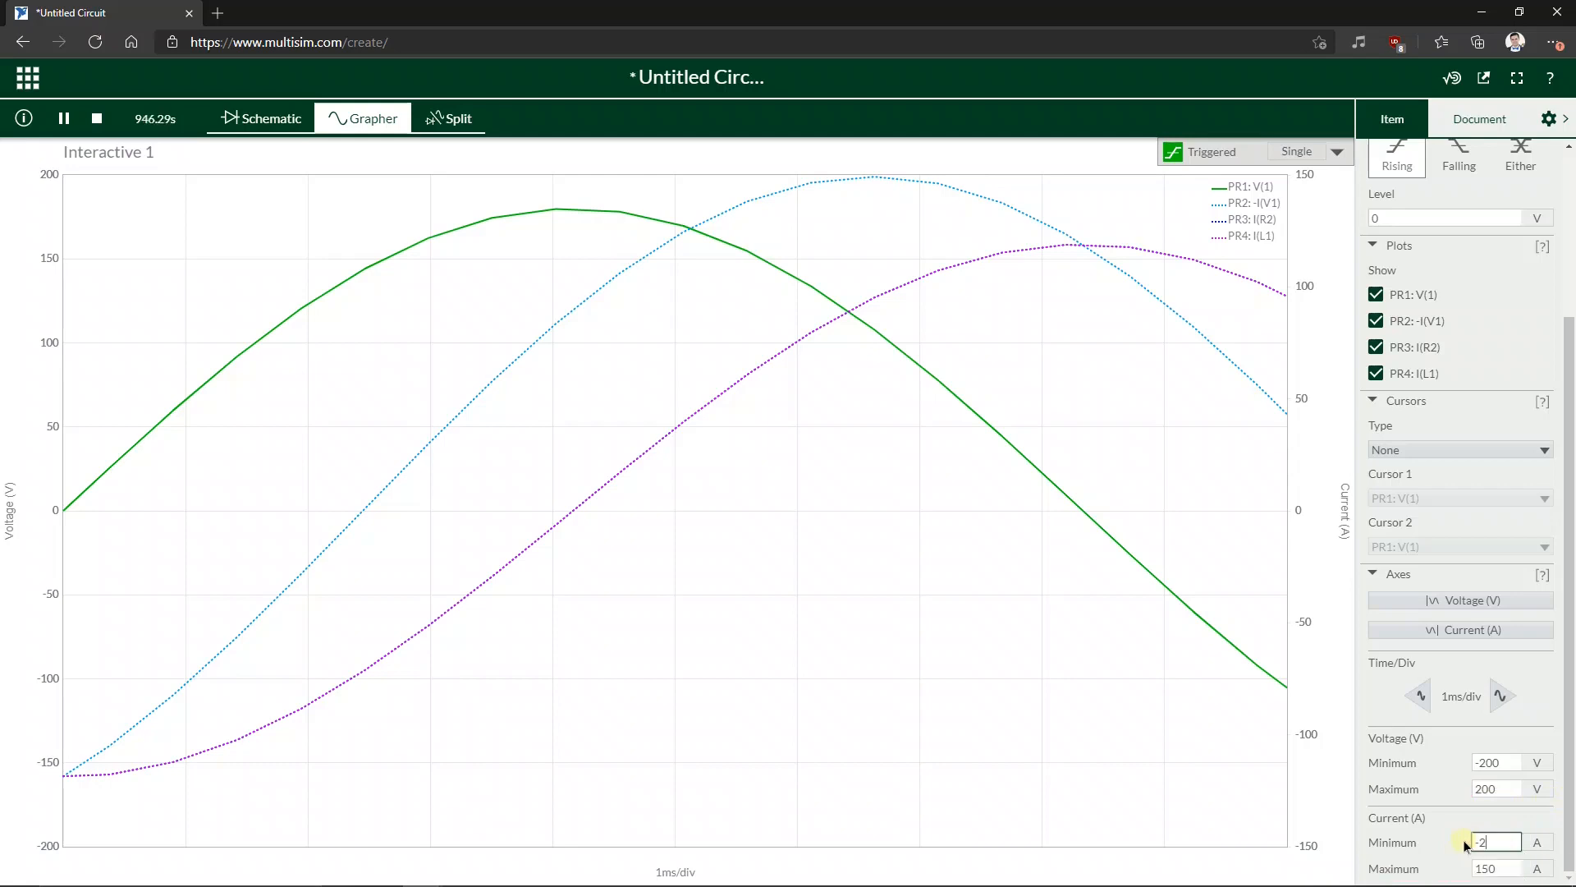
{"action": "left_click", "coordinate": [1503, 867]}
{"action": "double_click", "coordinate": [1506, 868]}
{"action": "type", "text": "200"}
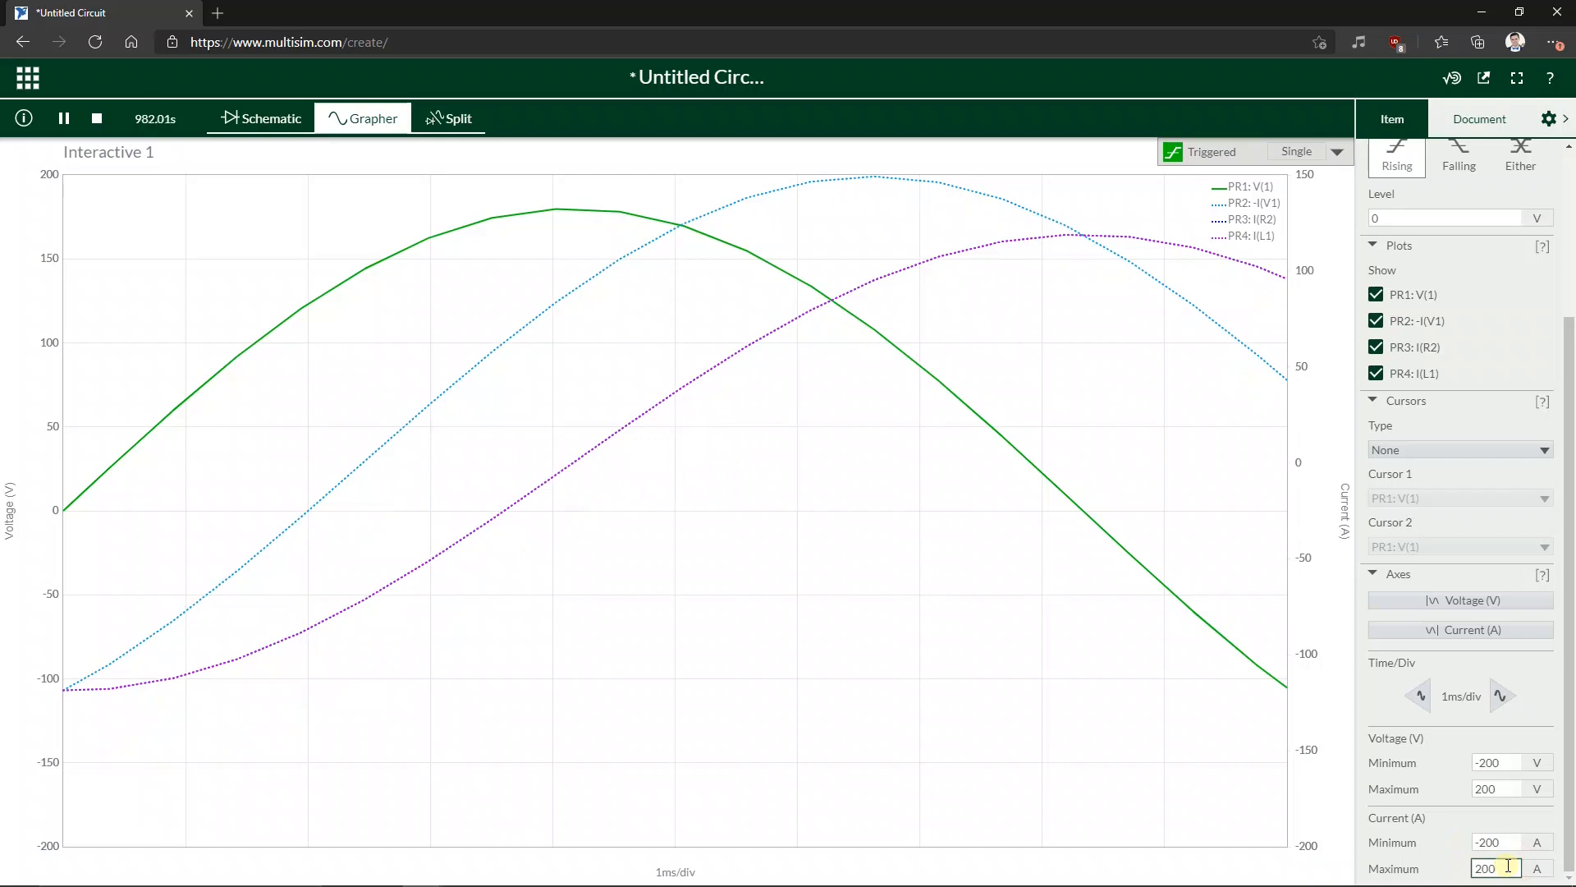
{"action": "left_click", "coordinate": [1451, 830]}
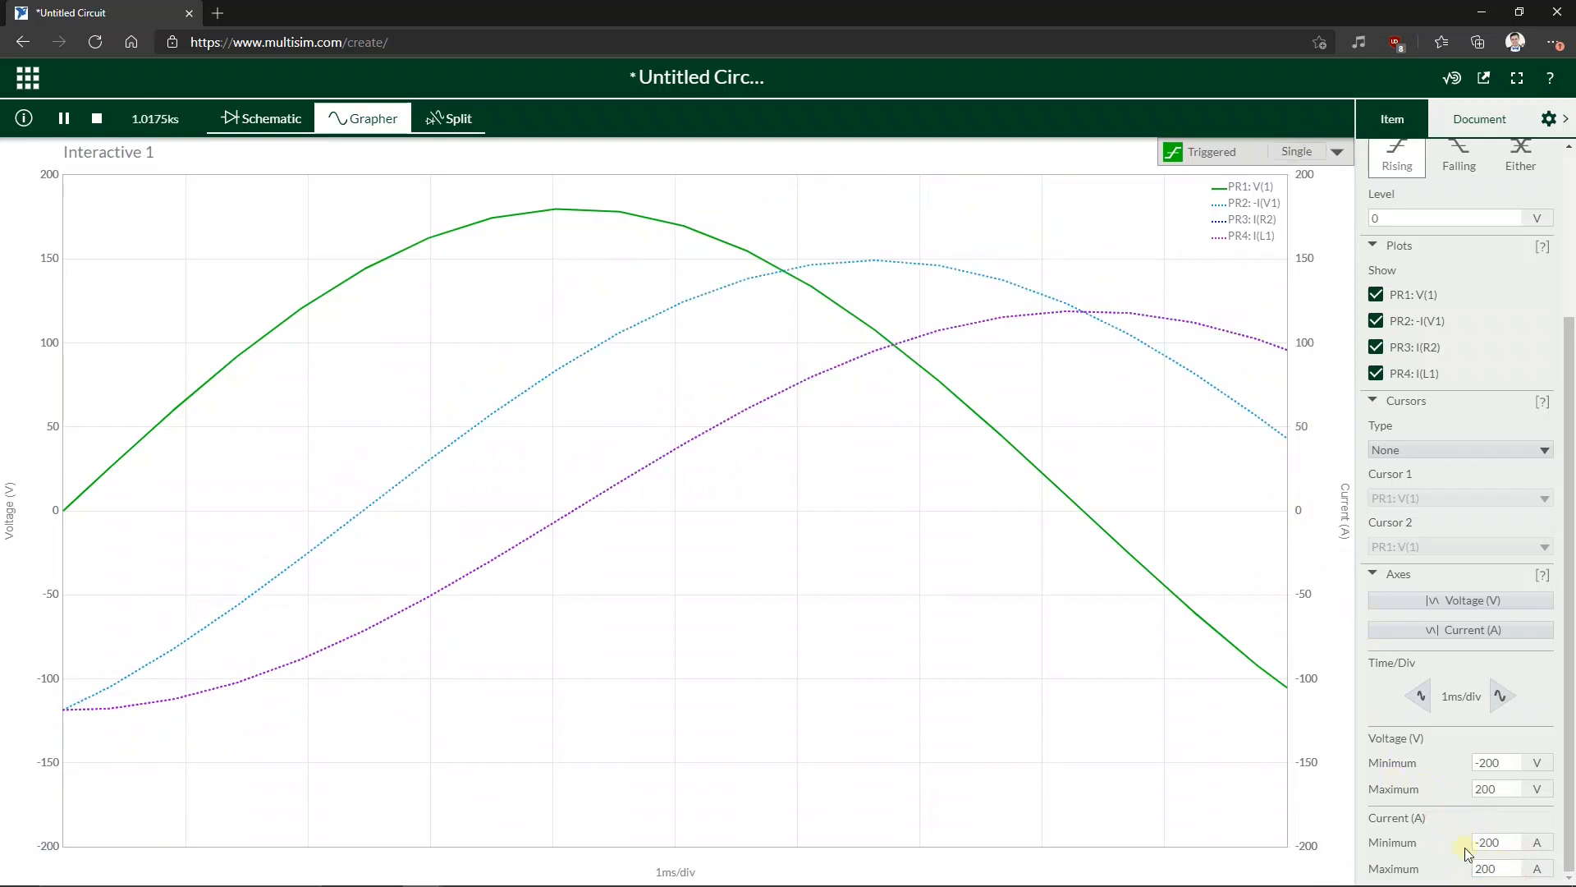
{"action": "left_click", "coordinate": [1494, 868]}
{"action": "left_click", "coordinate": [1498, 842]}
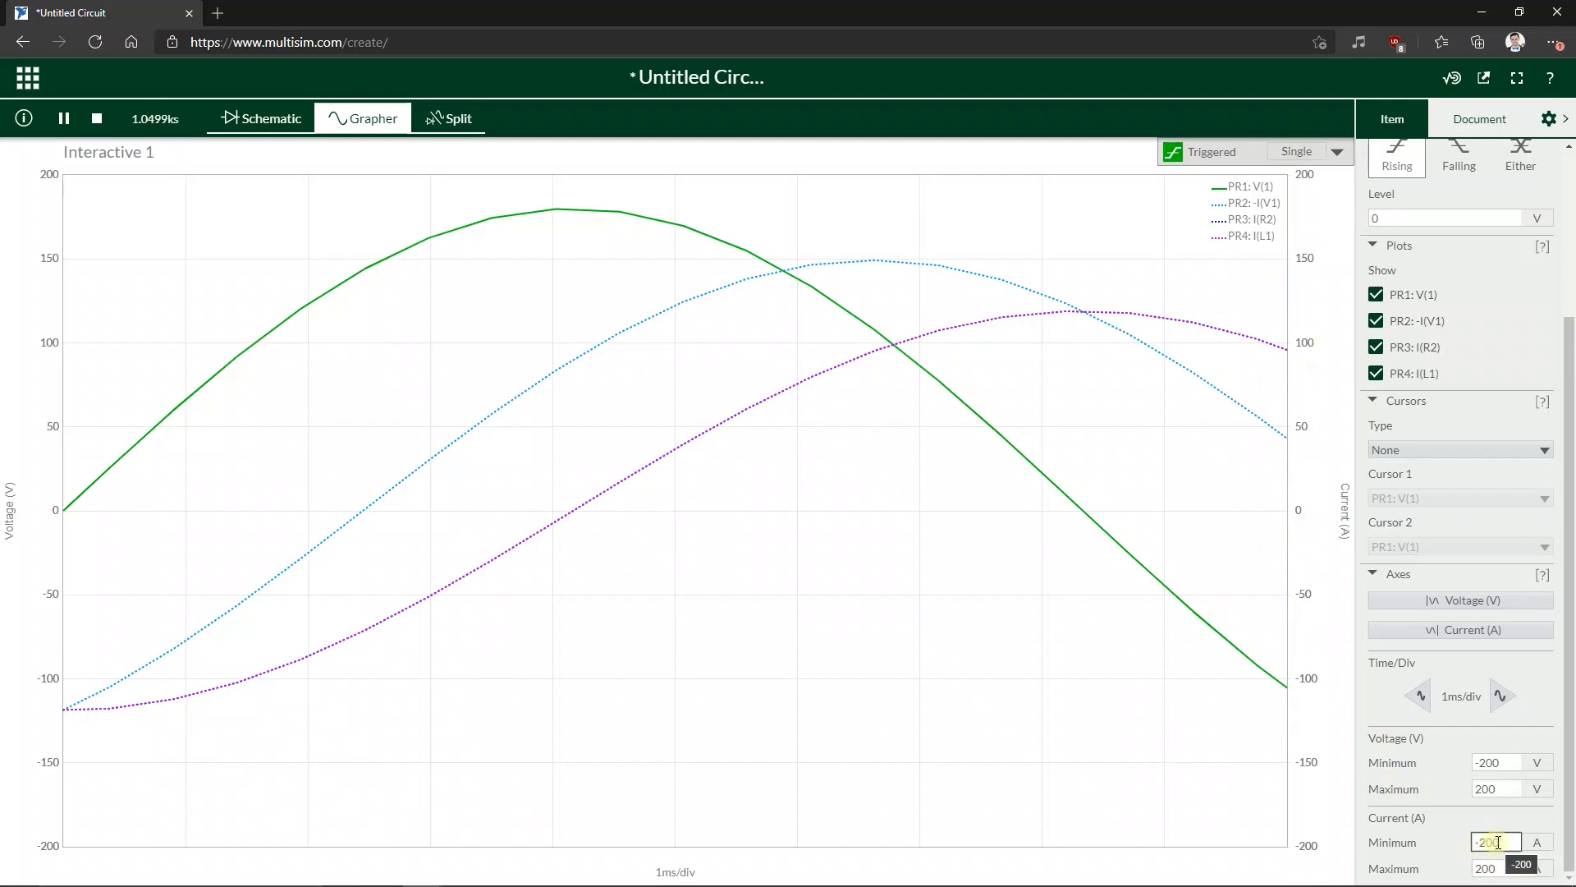
{"action": "left_click", "coordinate": [1477, 867]}
{"action": "left_click_drag", "start_coordinate": [1497, 868], "coordinate": [1475, 867]}
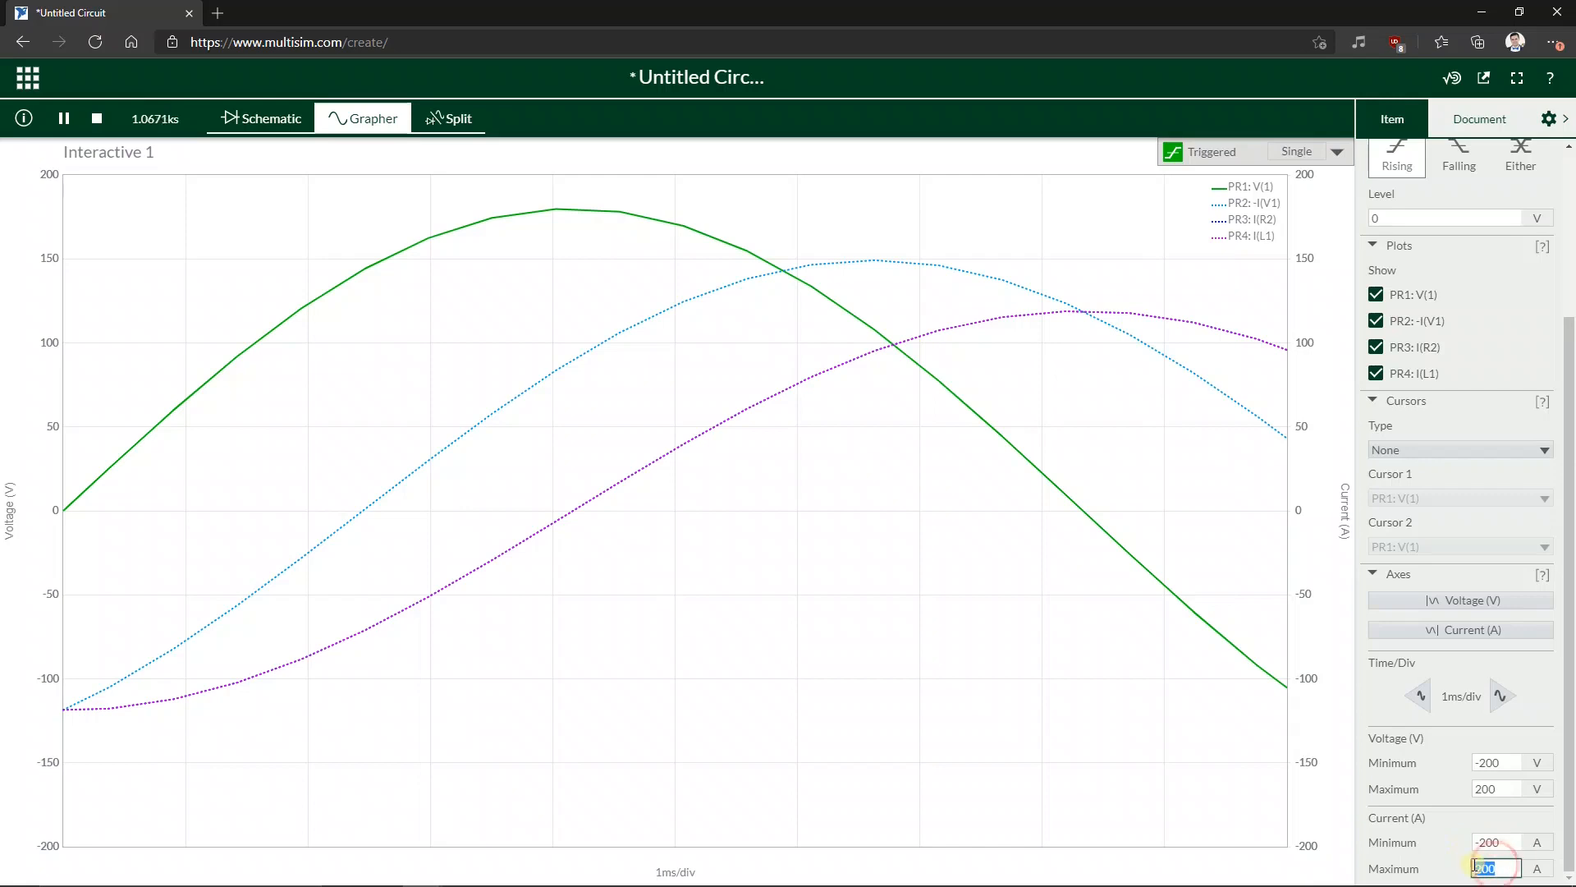
{"action": "left_click", "coordinate": [1495, 757]}
- Increase the graph's time scale to 5 ms per division
{"action": "scroll", "coordinate": [727, 864], "scroll_direction": "down", "scroll_amount": 1}
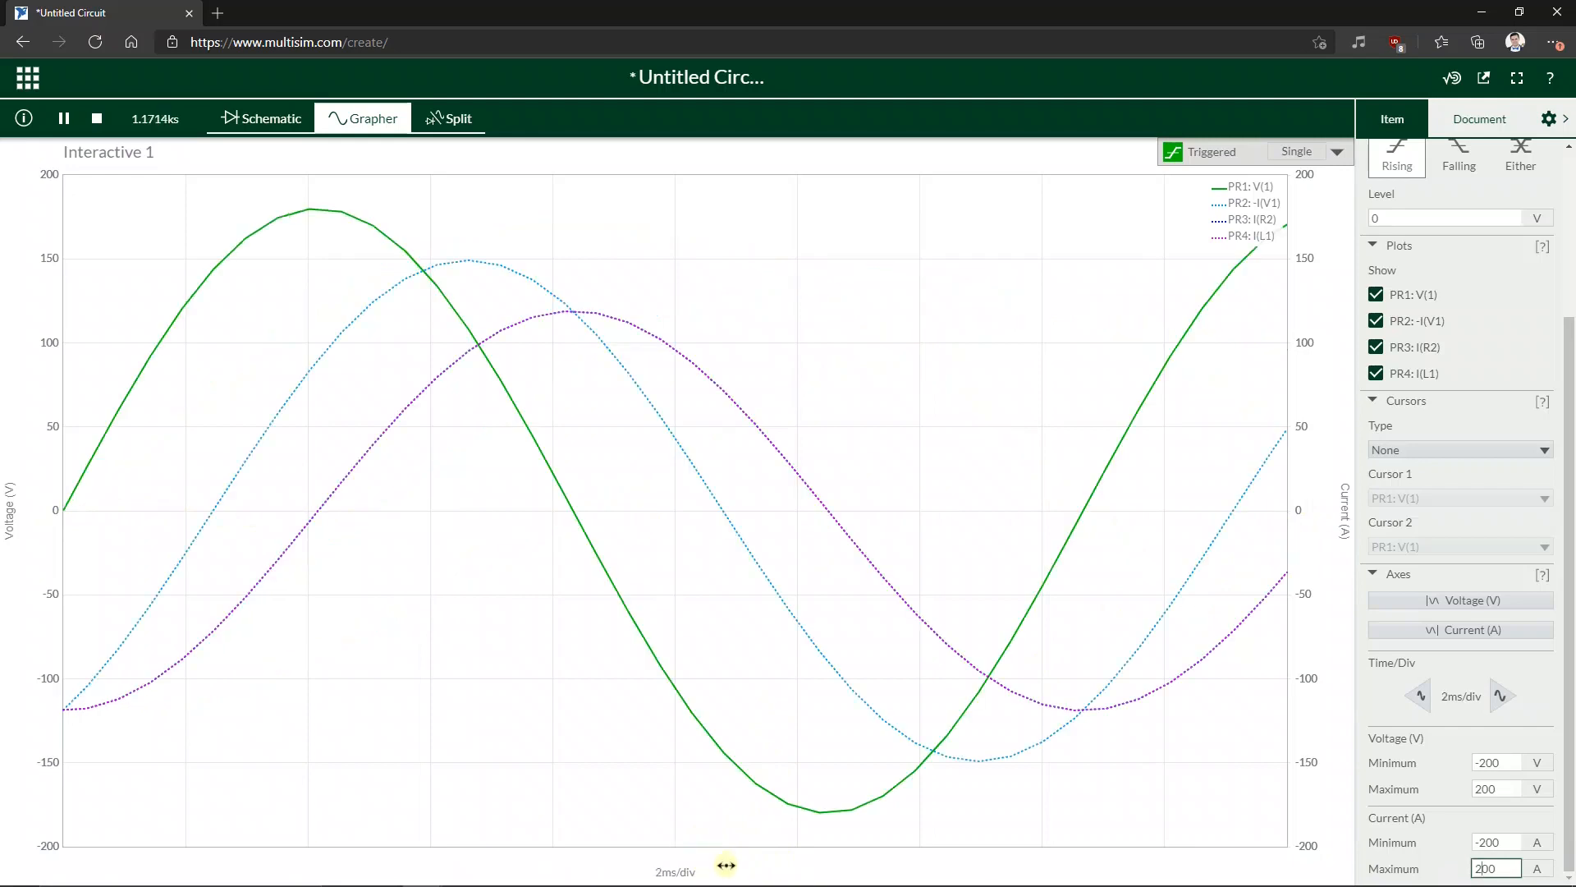
{"action": "scroll", "coordinate": [727, 865], "scroll_direction": "down", "scroll_amount": 1}
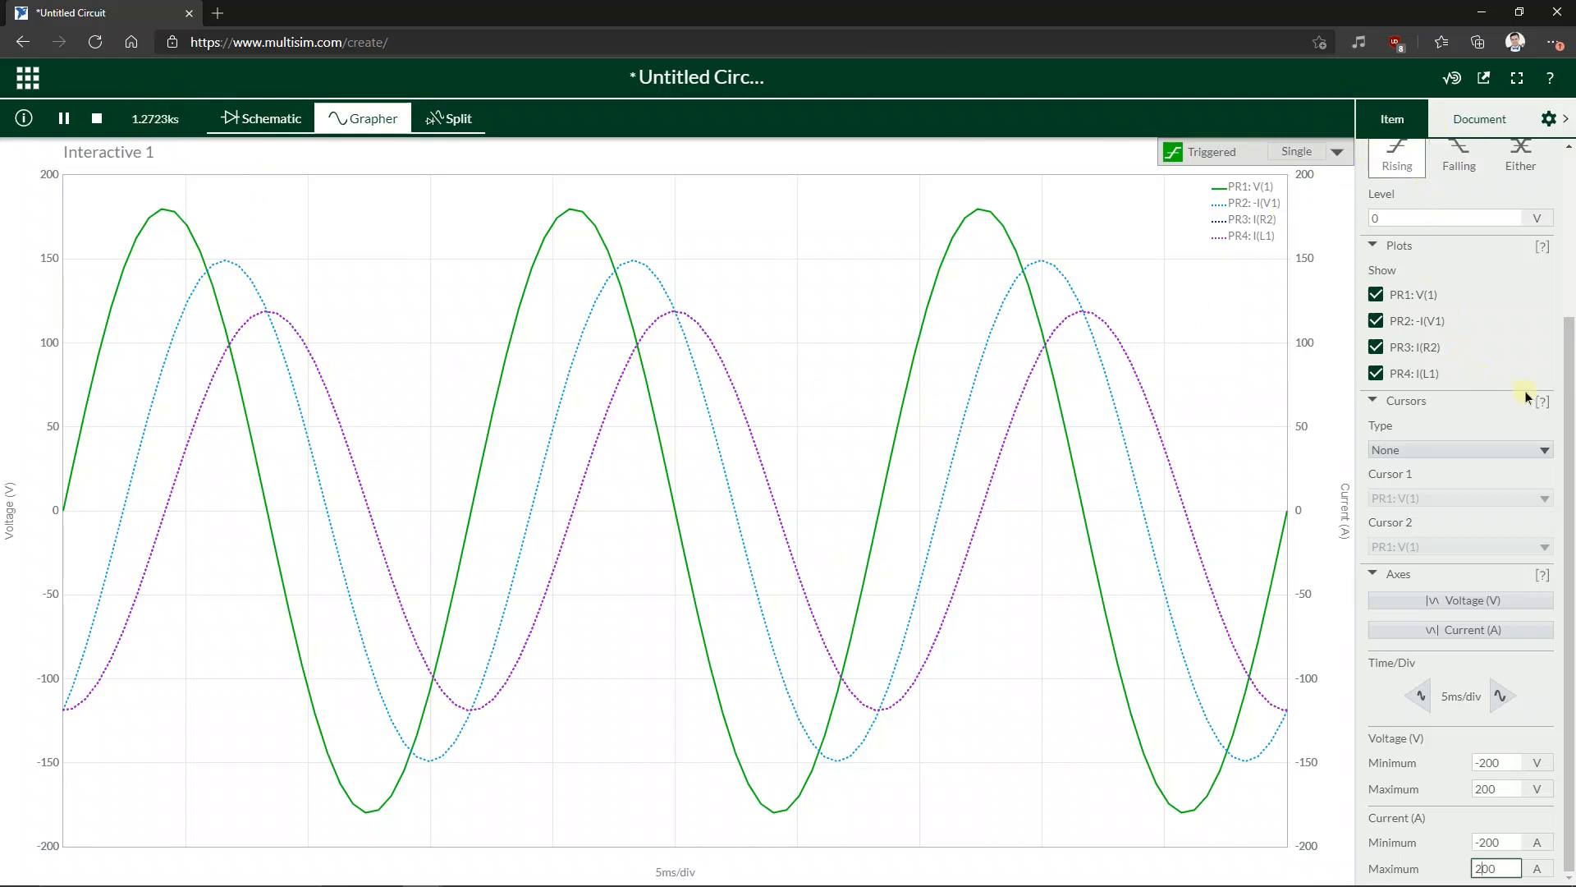
{"action": "scroll", "coordinate": [1559, 398], "scroll_direction": "up", "scroll_amount": 1}
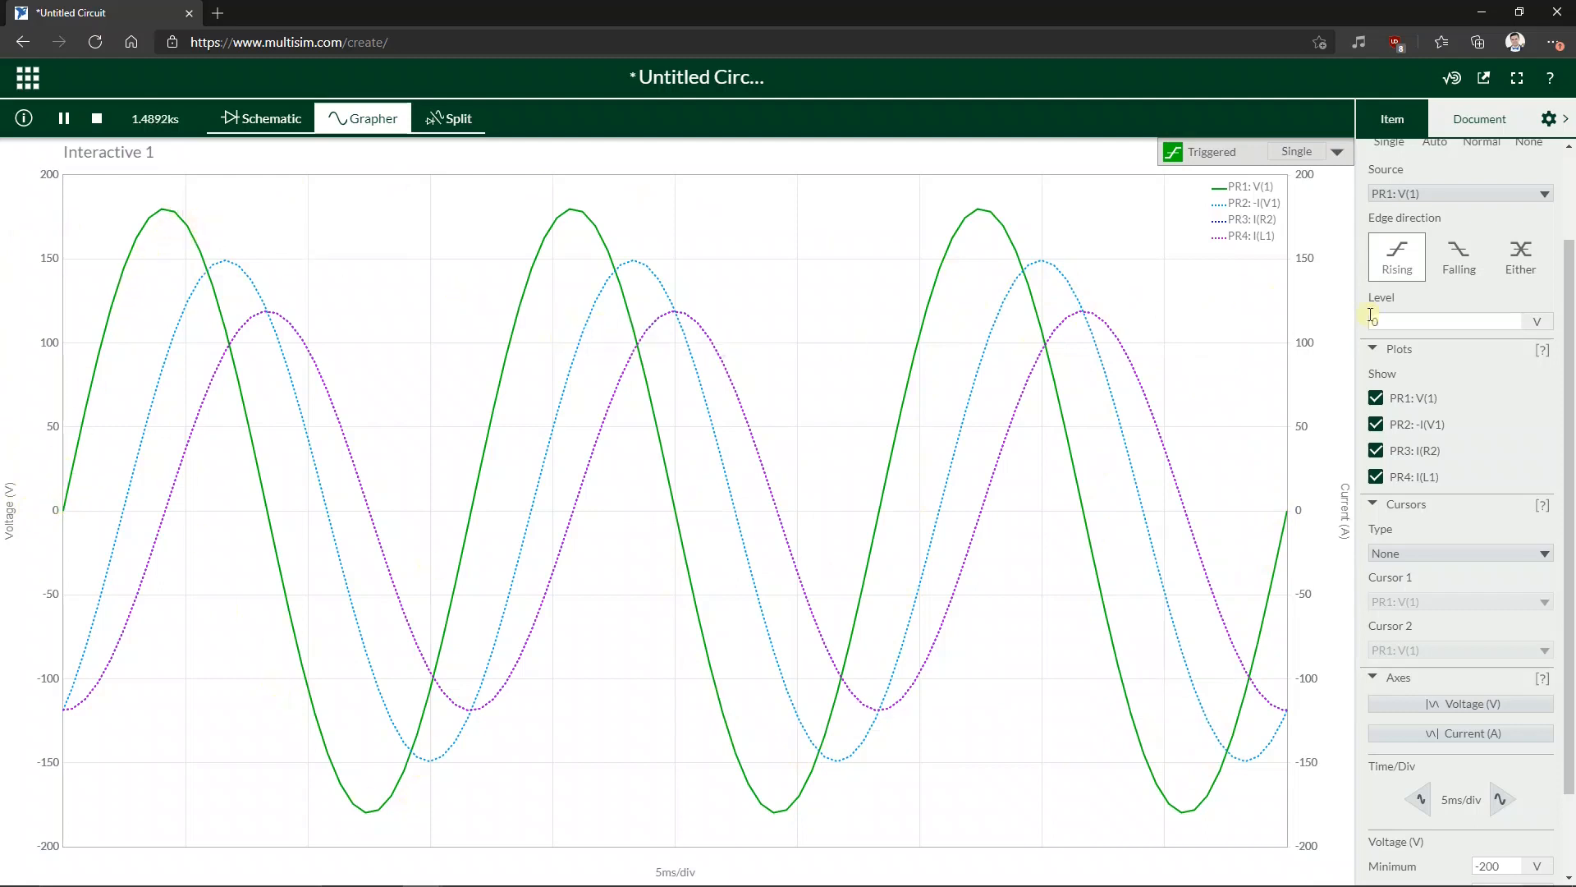
{"action": "left_click_drag", "start_coordinate": [1571, 346], "coordinate": [1558, 231]}
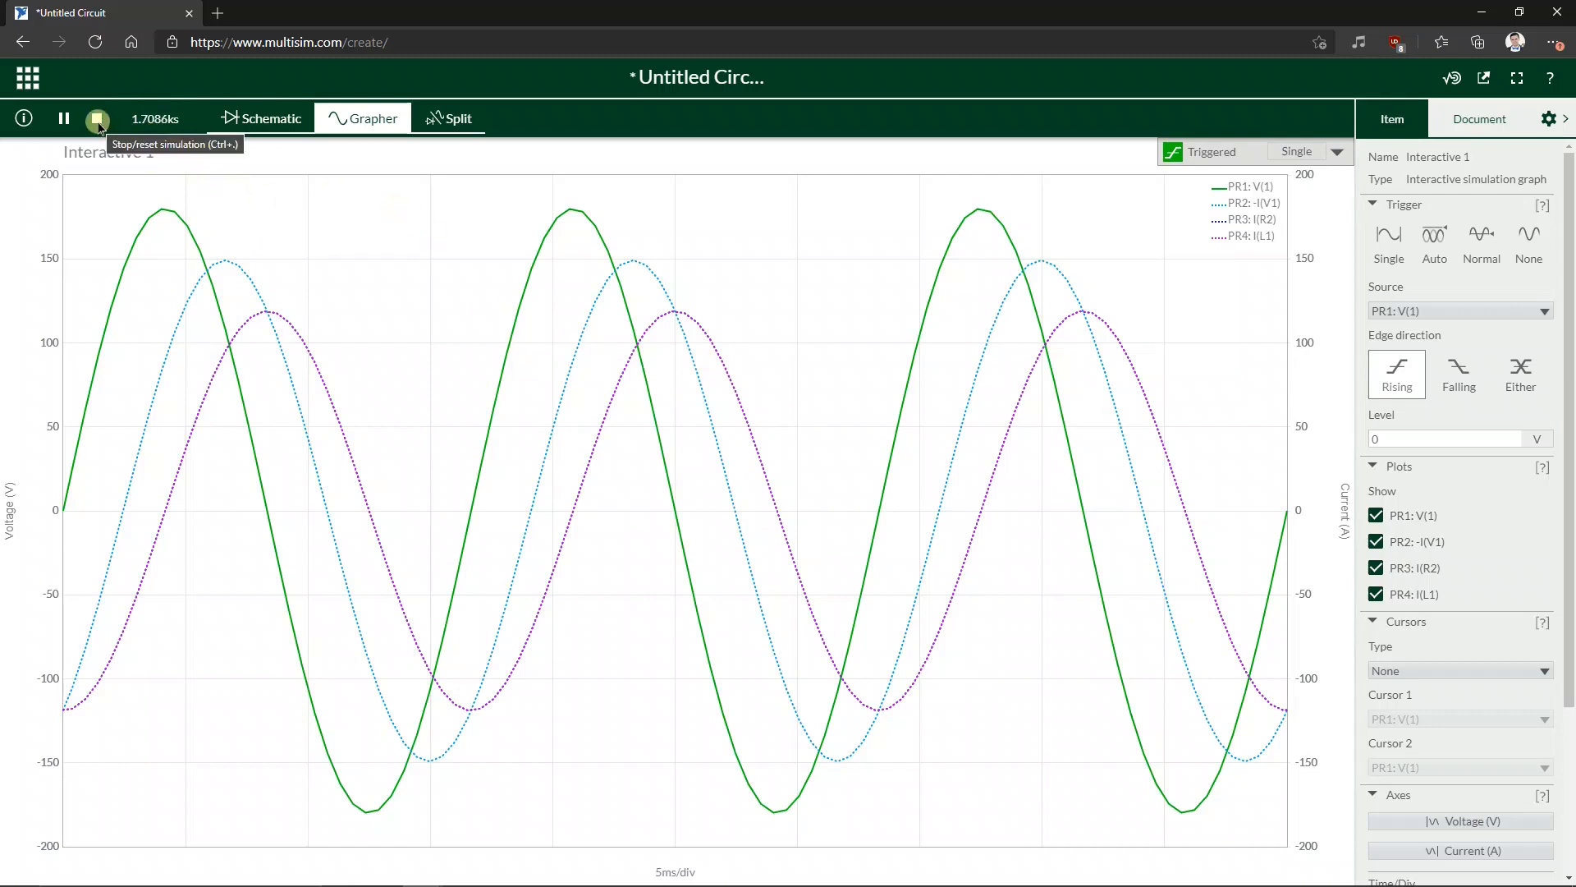
- Pause and stop the interactive simulation, and change the simulation type to Transient
{"action": "left_click", "coordinate": [64, 119]}
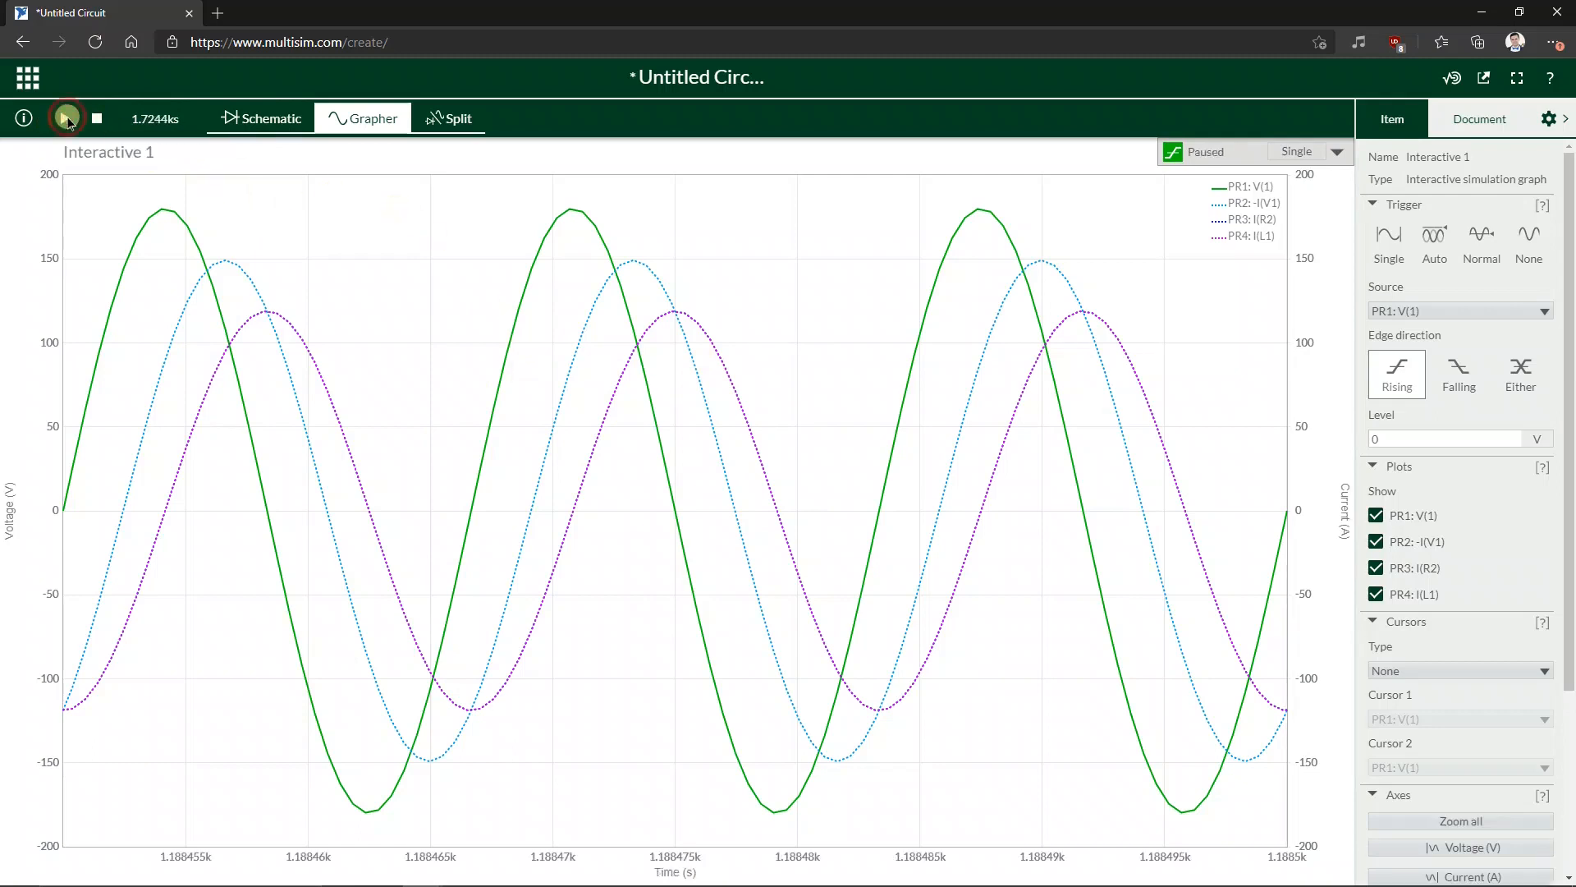
{"action": "left_click", "coordinate": [96, 119]}
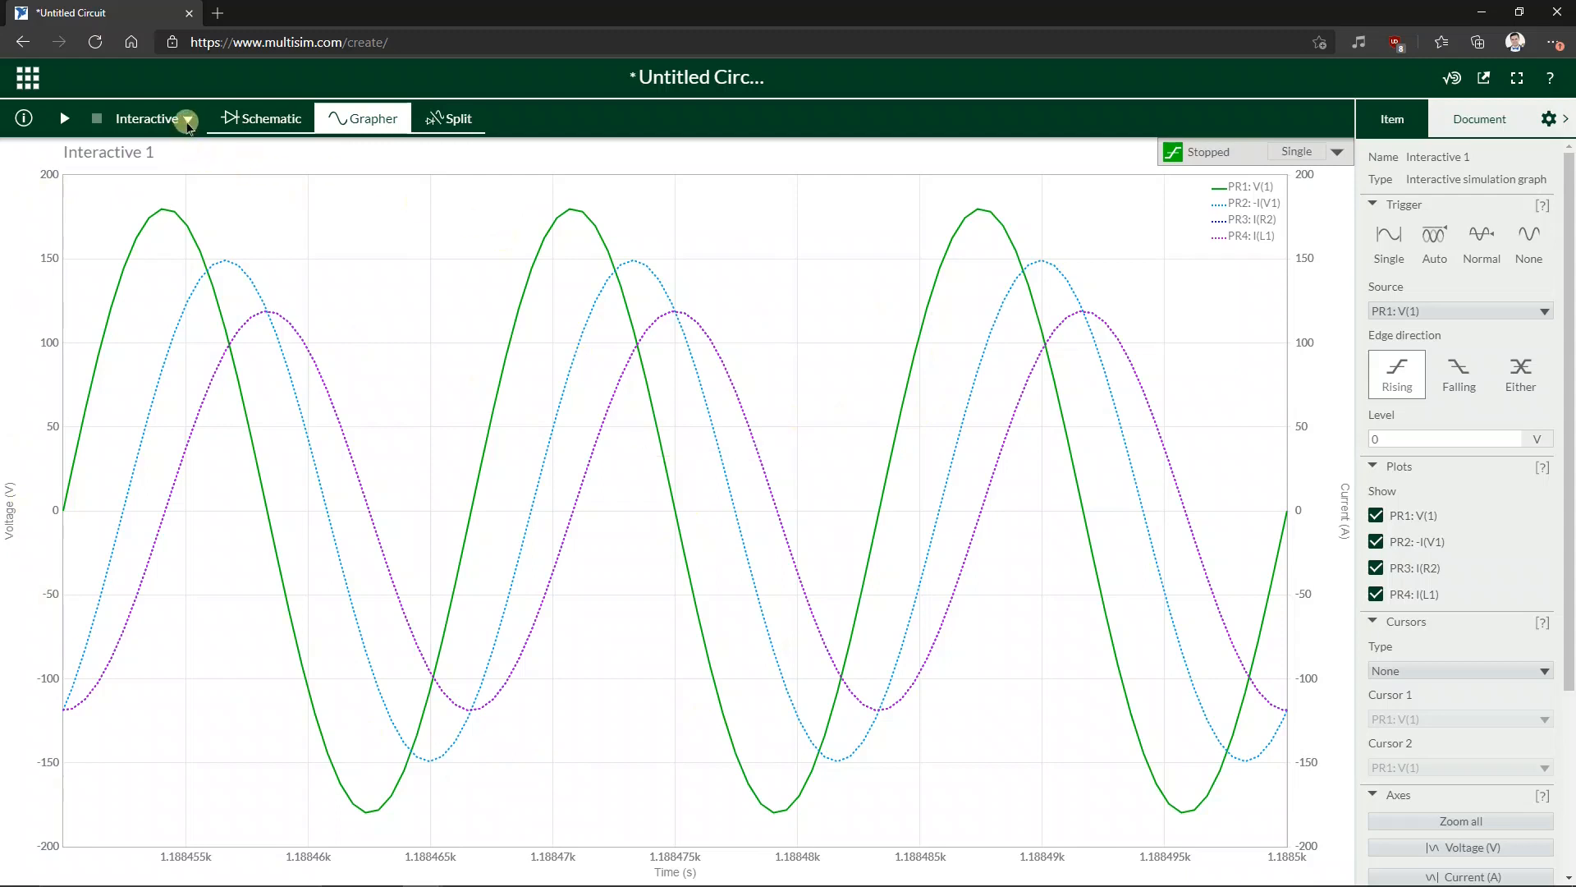
{"action": "left_click", "coordinate": [188, 120]}
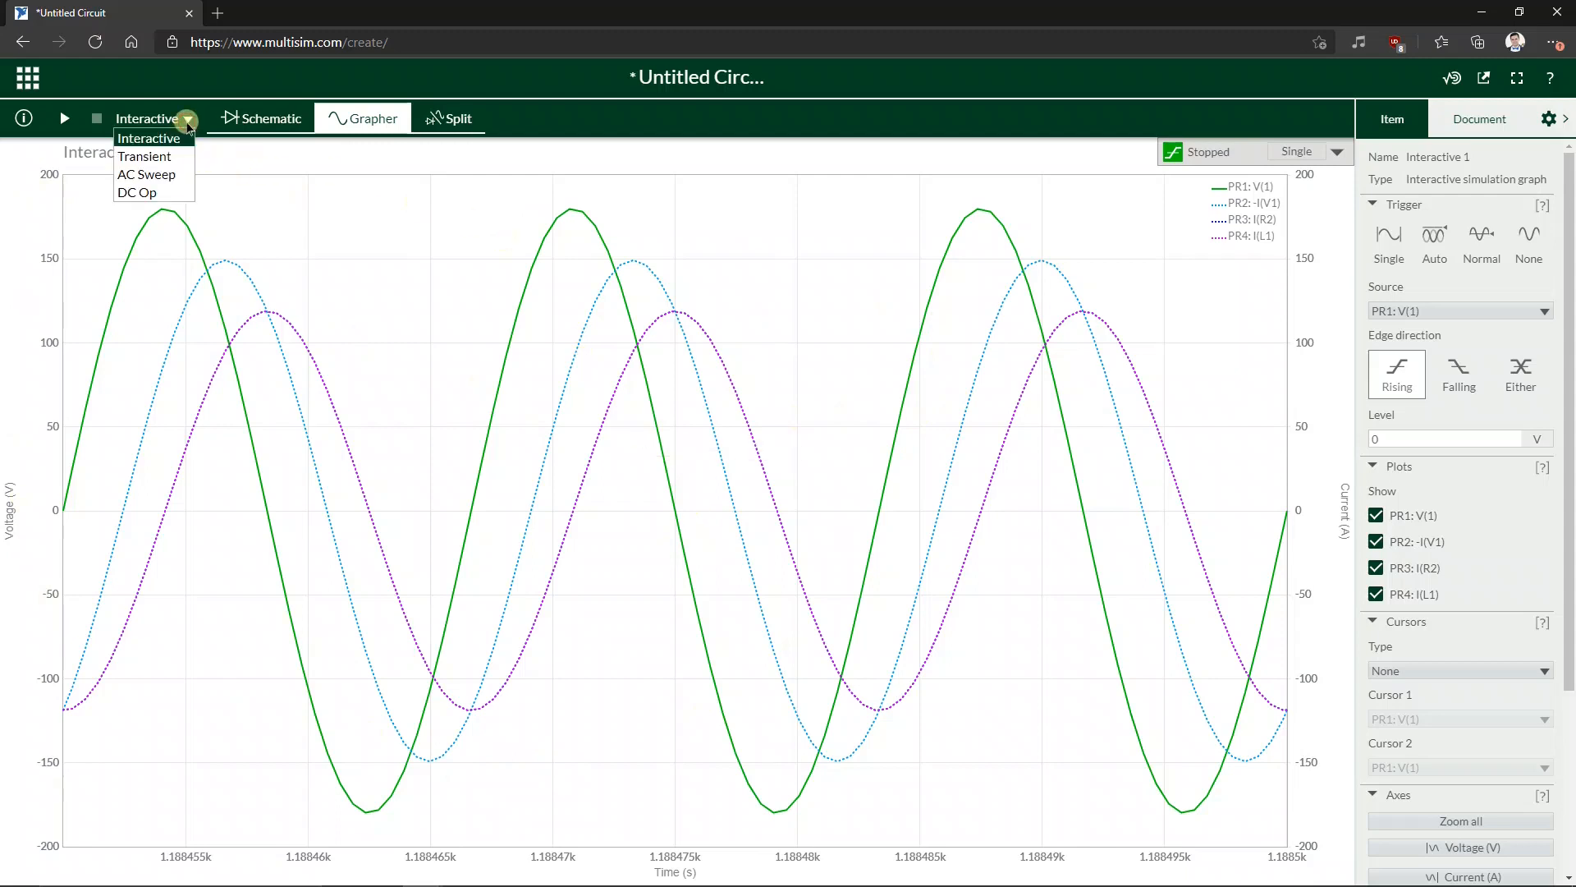
{"action": "left_click", "coordinate": [155, 160]}
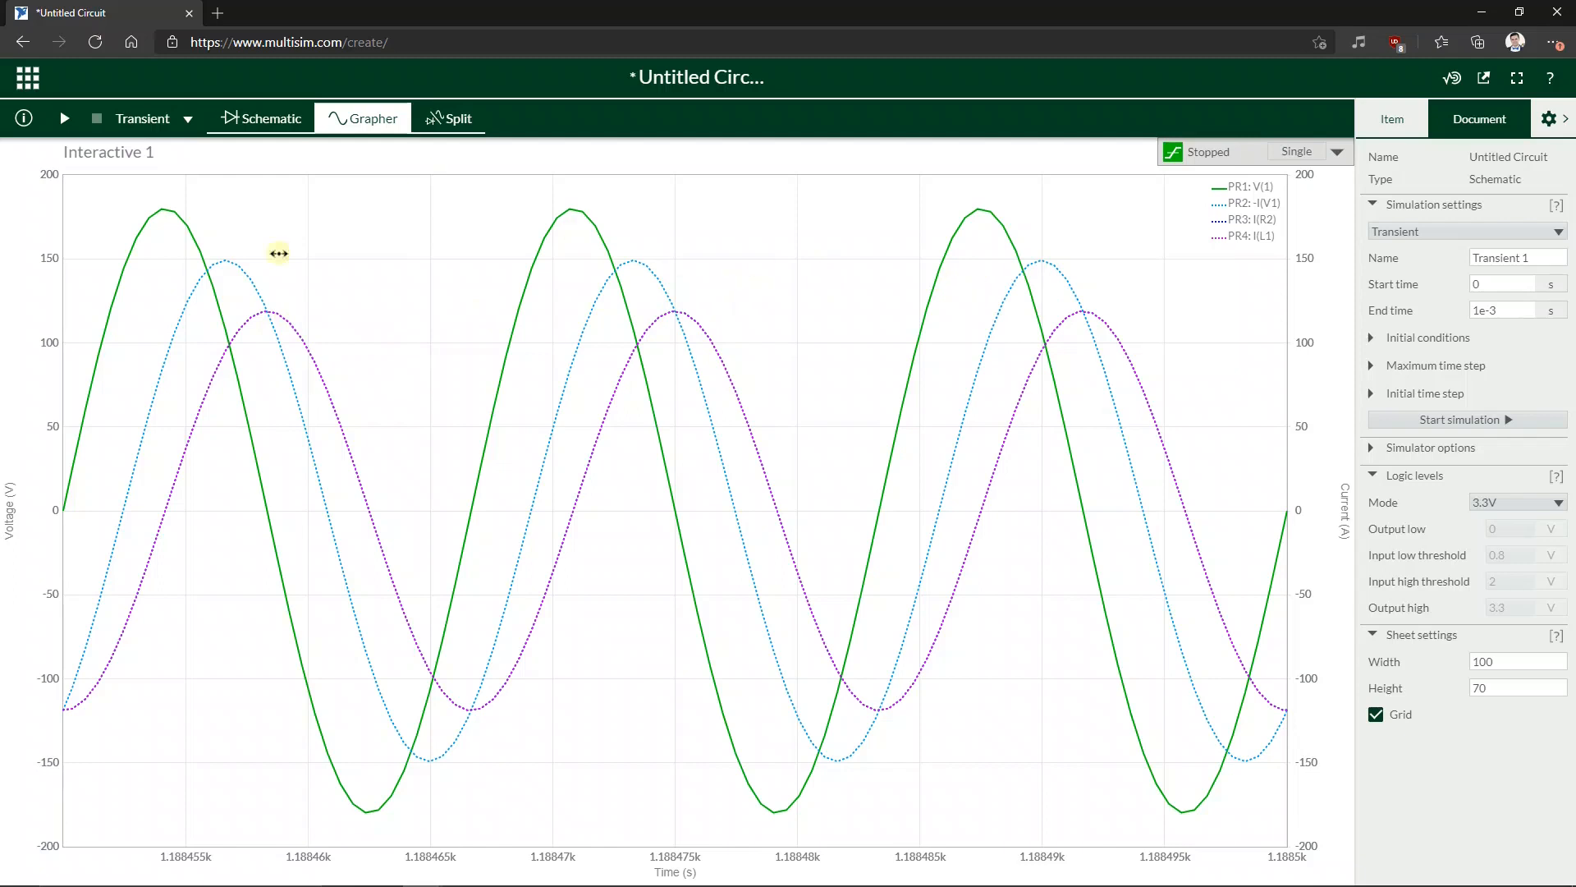
- Switch the simulation type to AC Sweep and return it to Transient
{"action": "left_click", "coordinate": [1525, 312]}
{"action": "left_click", "coordinate": [166, 119]}
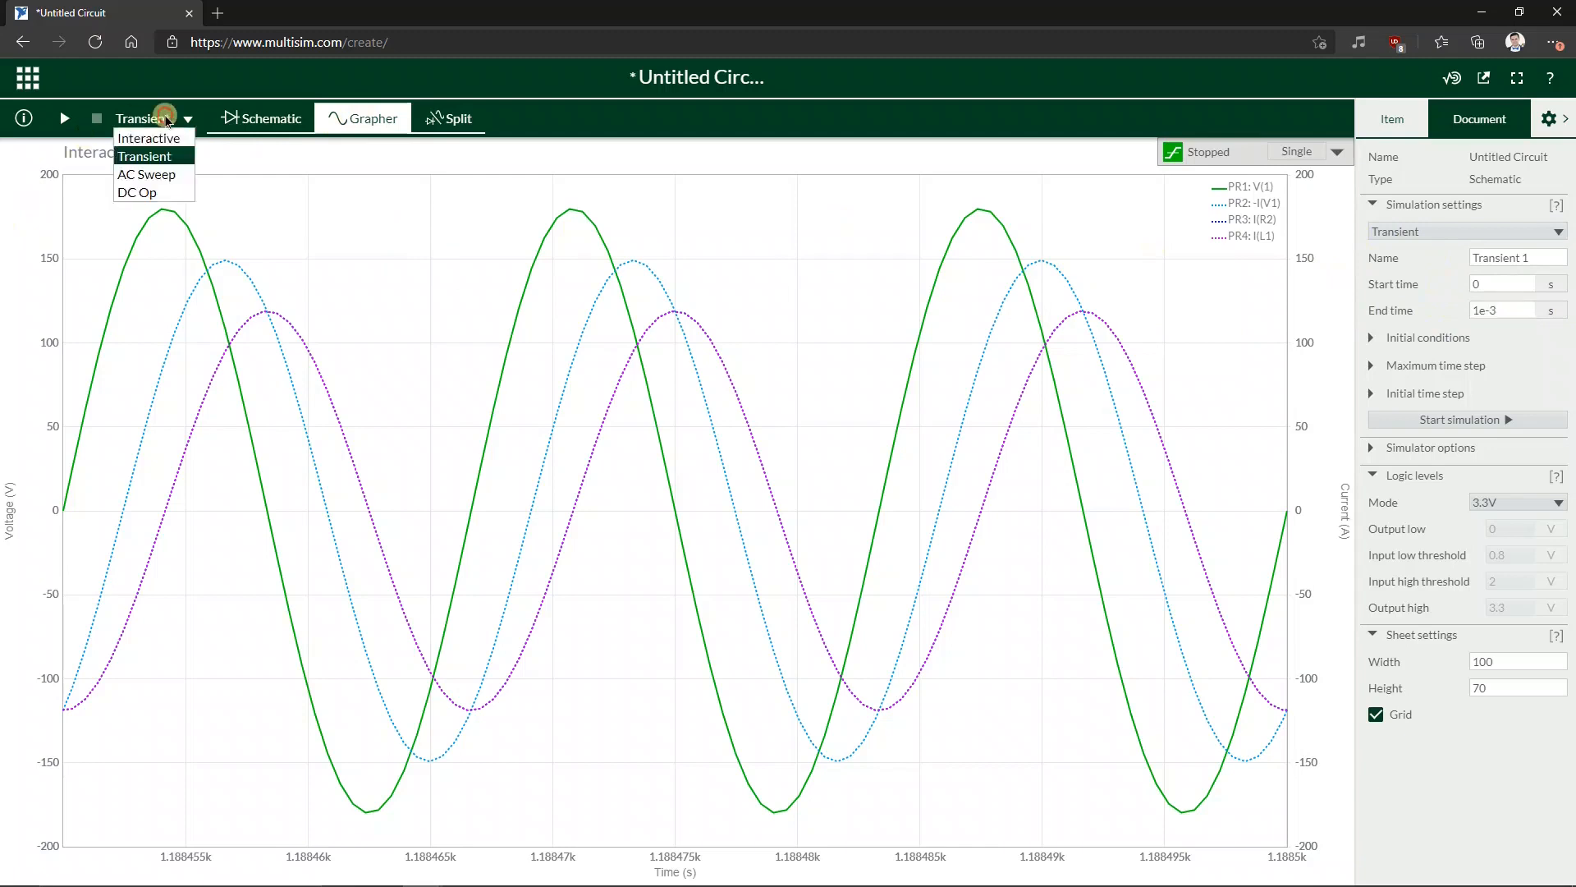
{"action": "left_click", "coordinate": [146, 174]}
{"action": "left_click", "coordinate": [160, 122]}
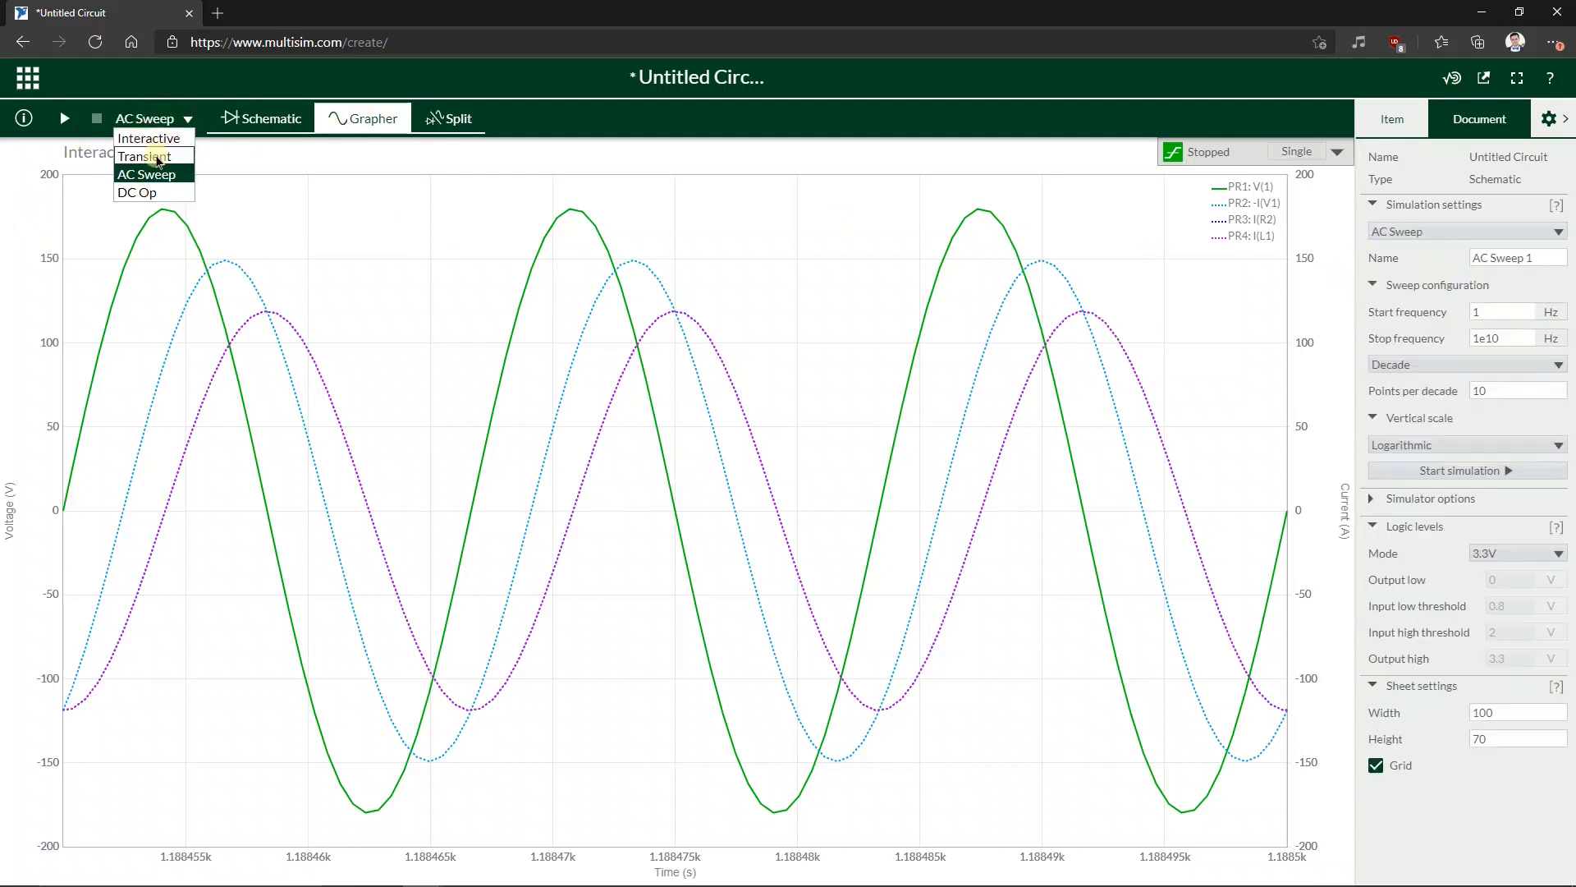
{"action": "left_click", "coordinate": [144, 156]}
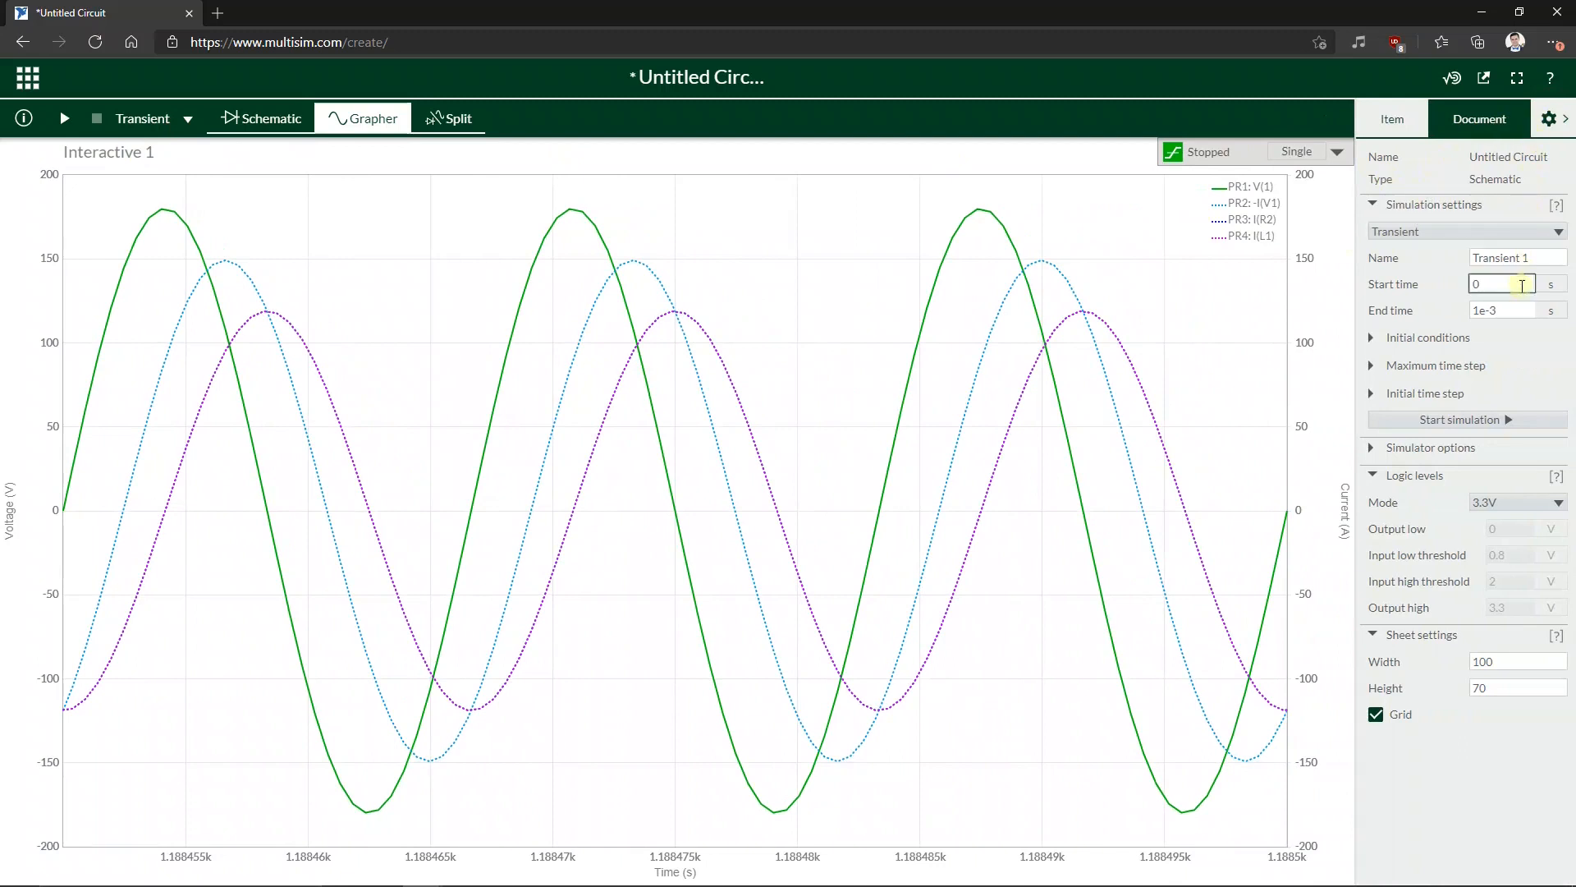
- Set the transient simulation's end time to 200 s and run it
{"action": "left_click", "coordinate": [1516, 310]}
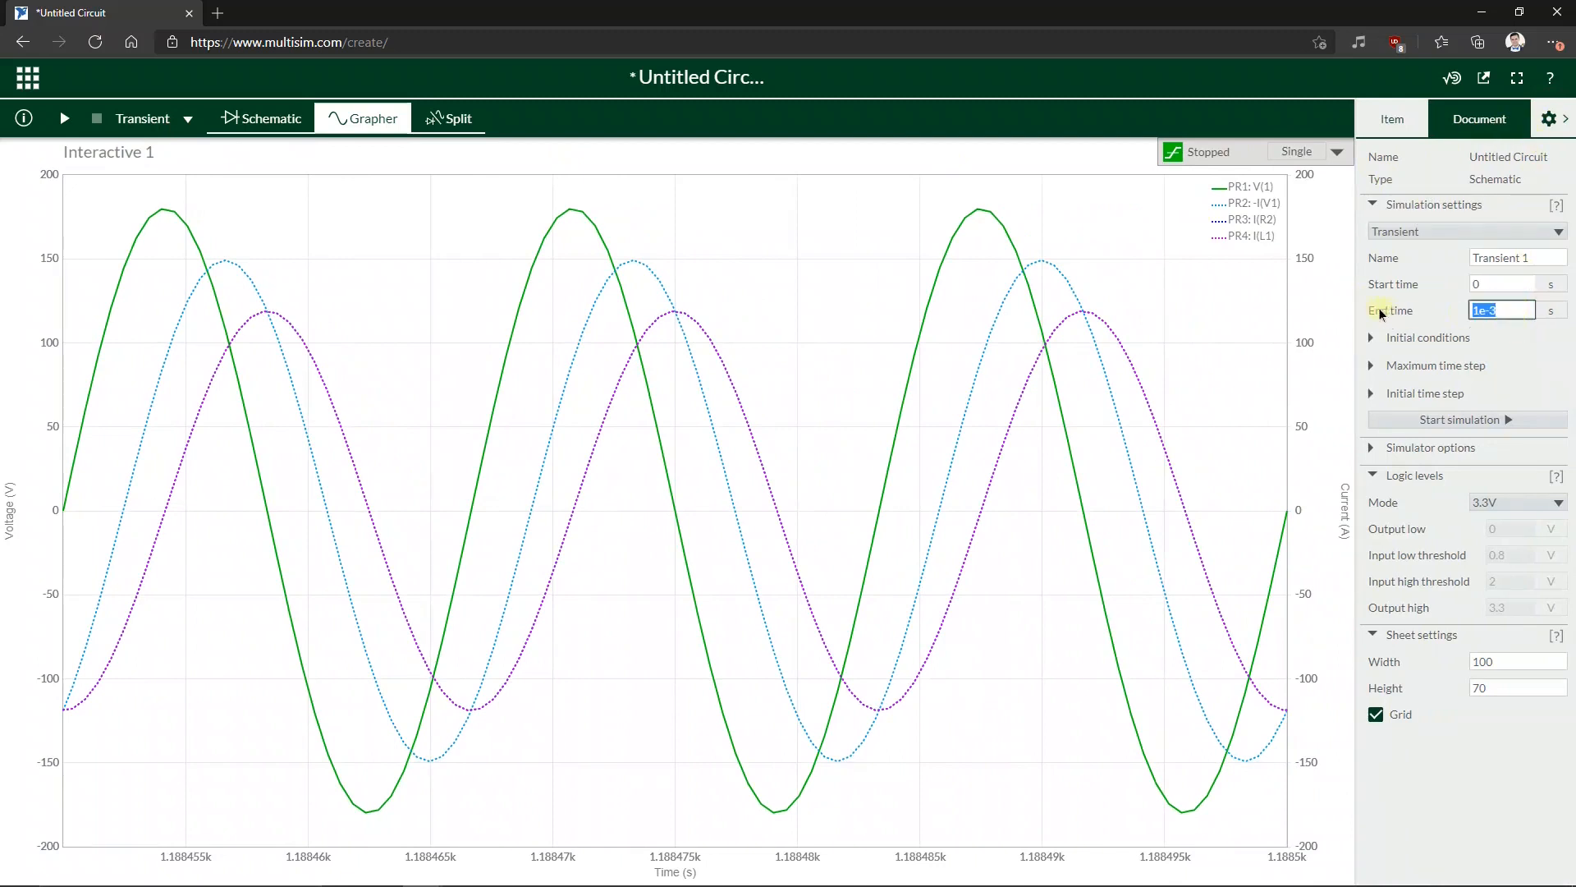
{"action": "type", "text": "200"}
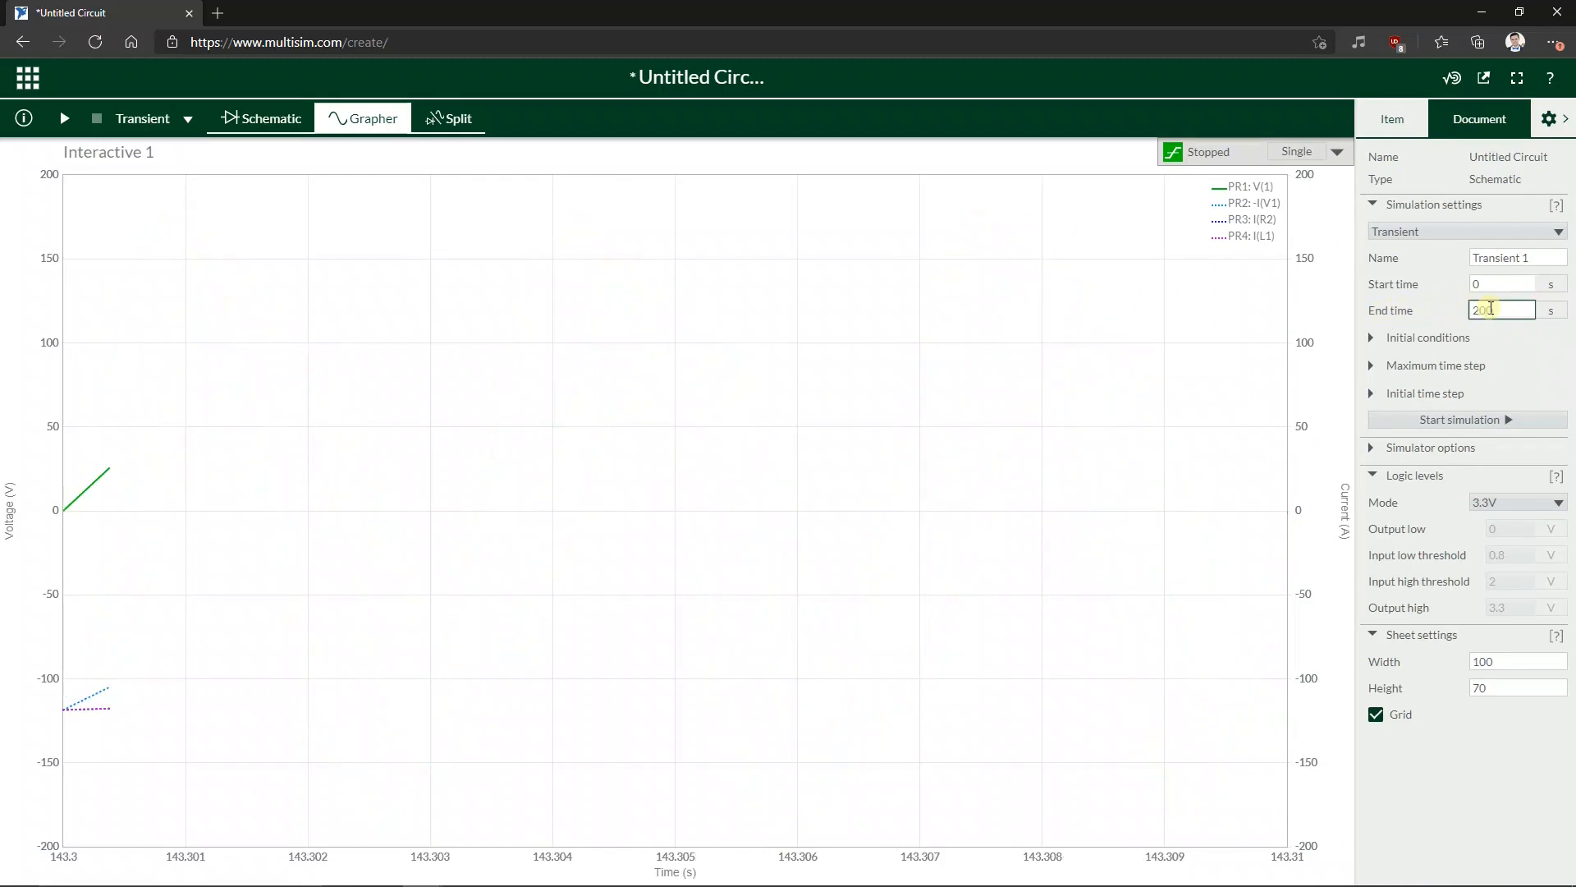
{"action": "left_click", "coordinate": [1528, 343]}
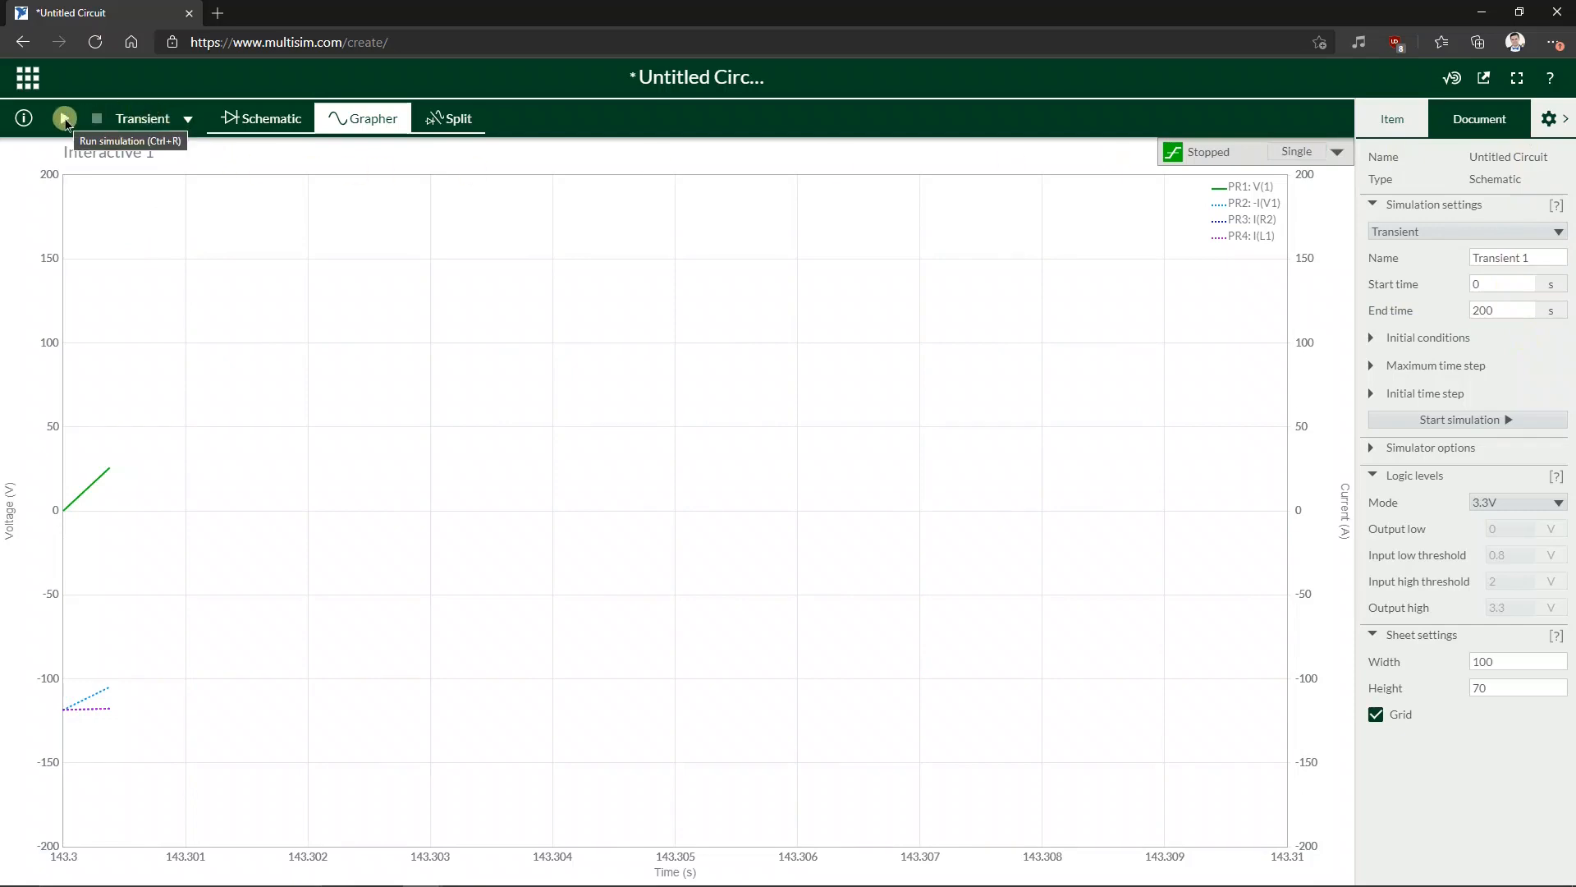
{"action": "left_click", "coordinate": [64, 120]}
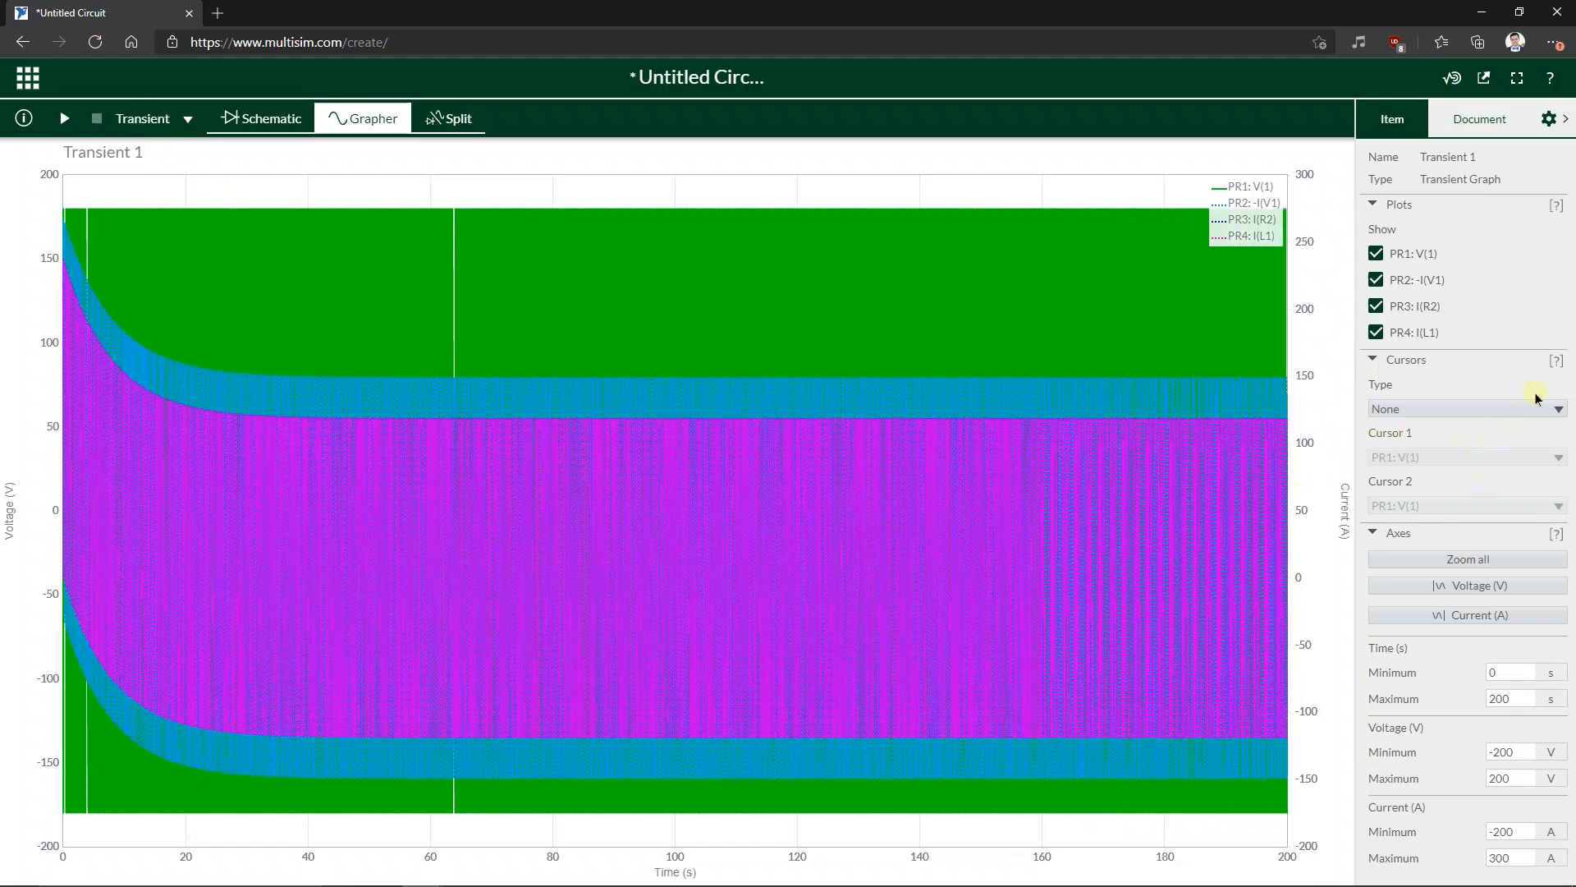
- Set the maximum of the transient graph's current axis to 200 A
{"action": "left_click", "coordinate": [1495, 700]}
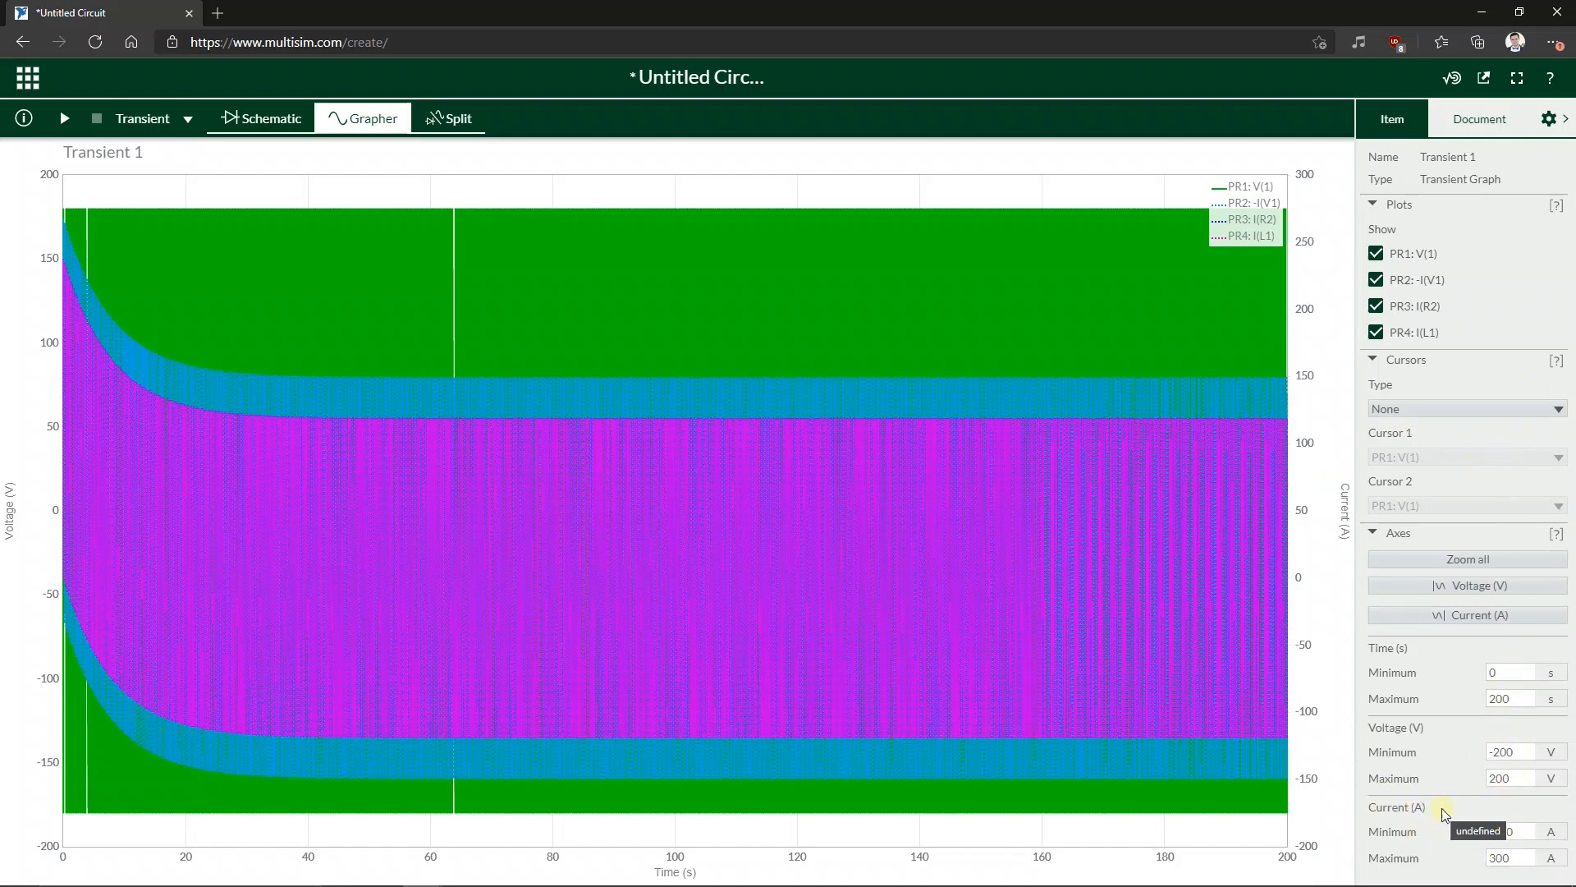
{"action": "double_click", "coordinate": [1504, 856]}
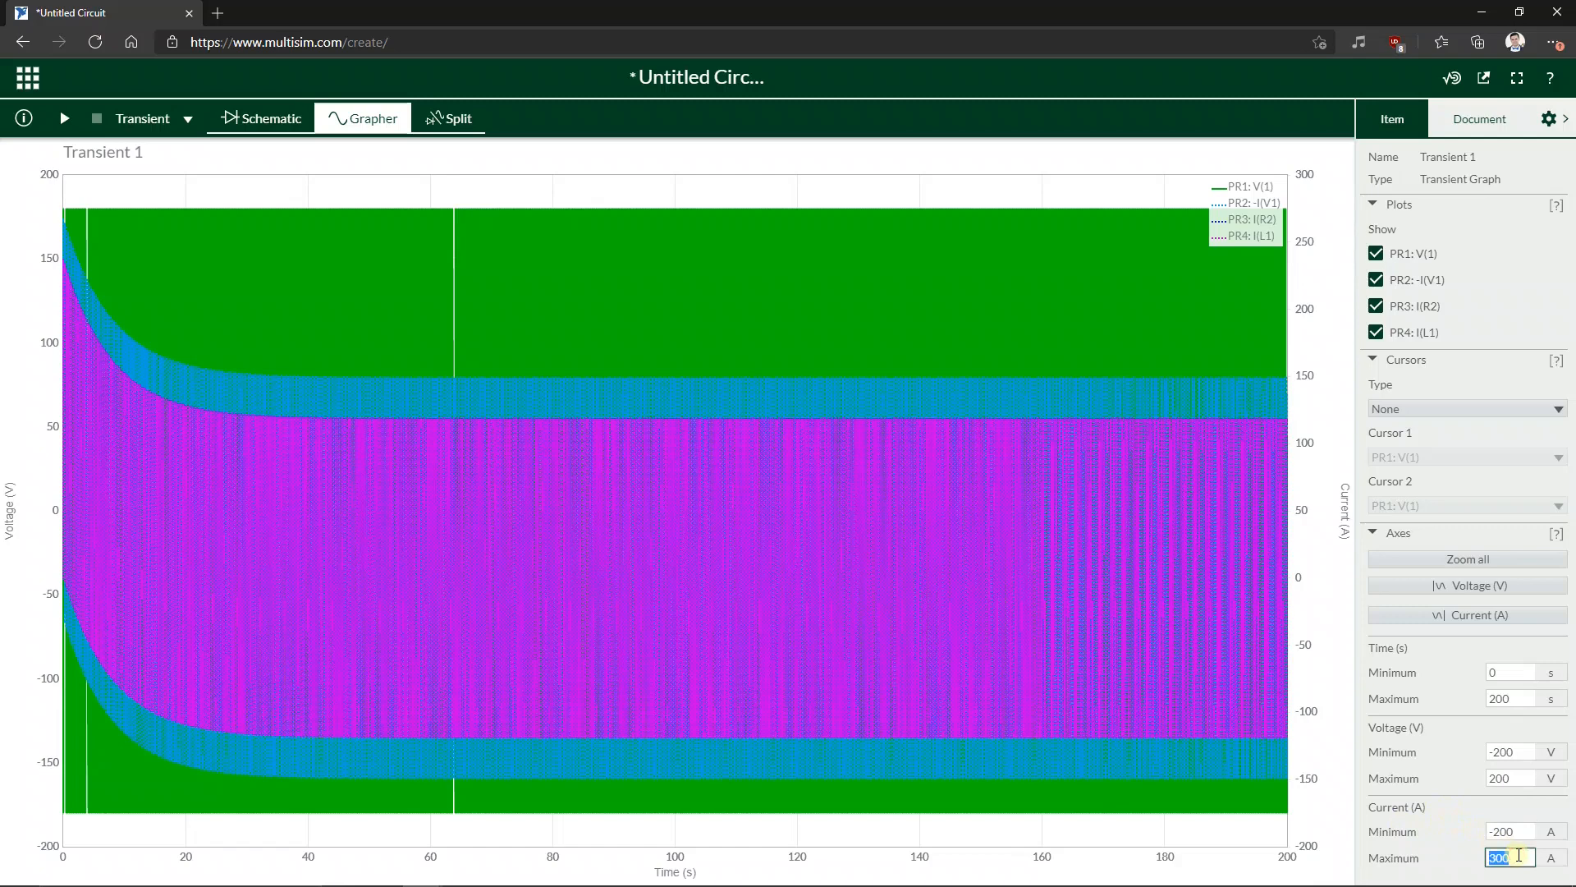
{"action": "type", "text": "200"}
{"action": "left_click", "coordinate": [1453, 843]}
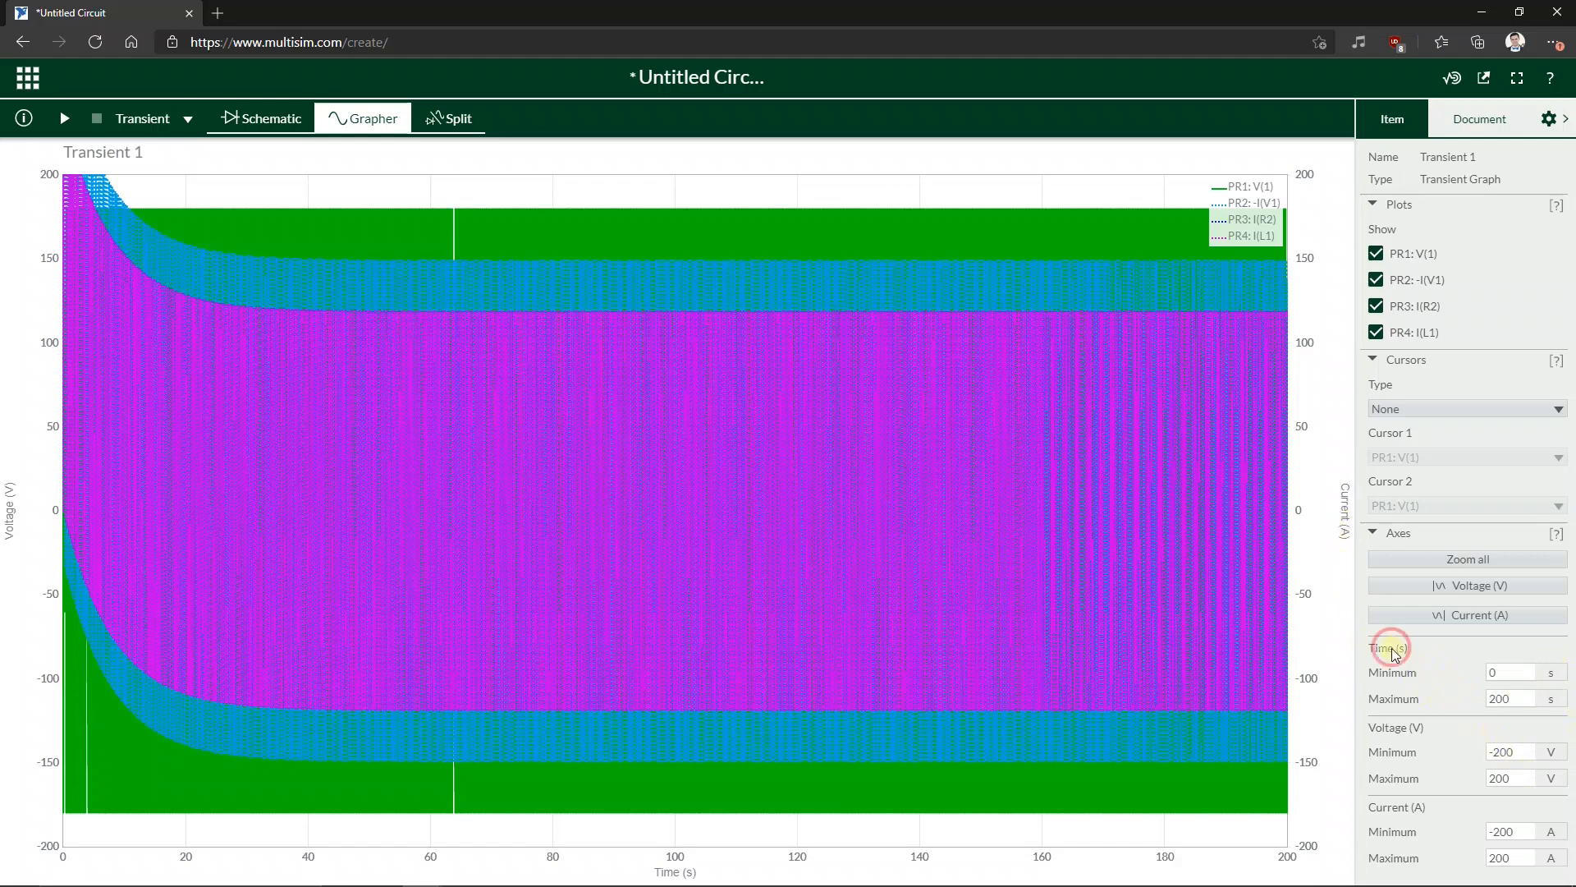
- Set the minimum of the transient graph's time axis to 199.98 s
{"action": "double_click", "coordinate": [1516, 671]}
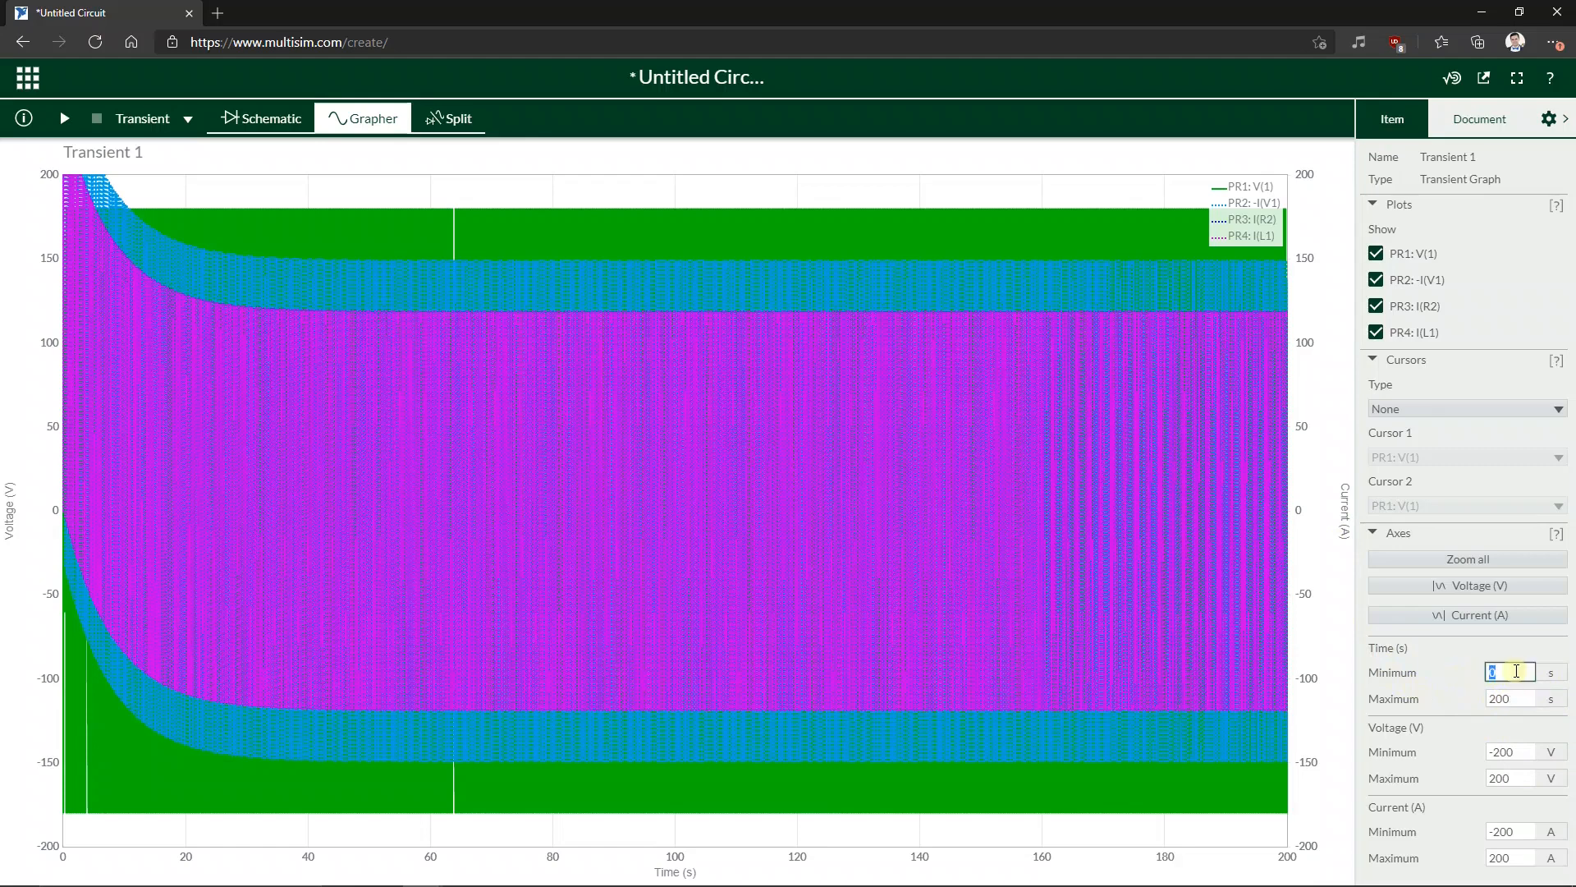
{"action": "type", "text": "199"}
{"action": "type", "text": ".8"}
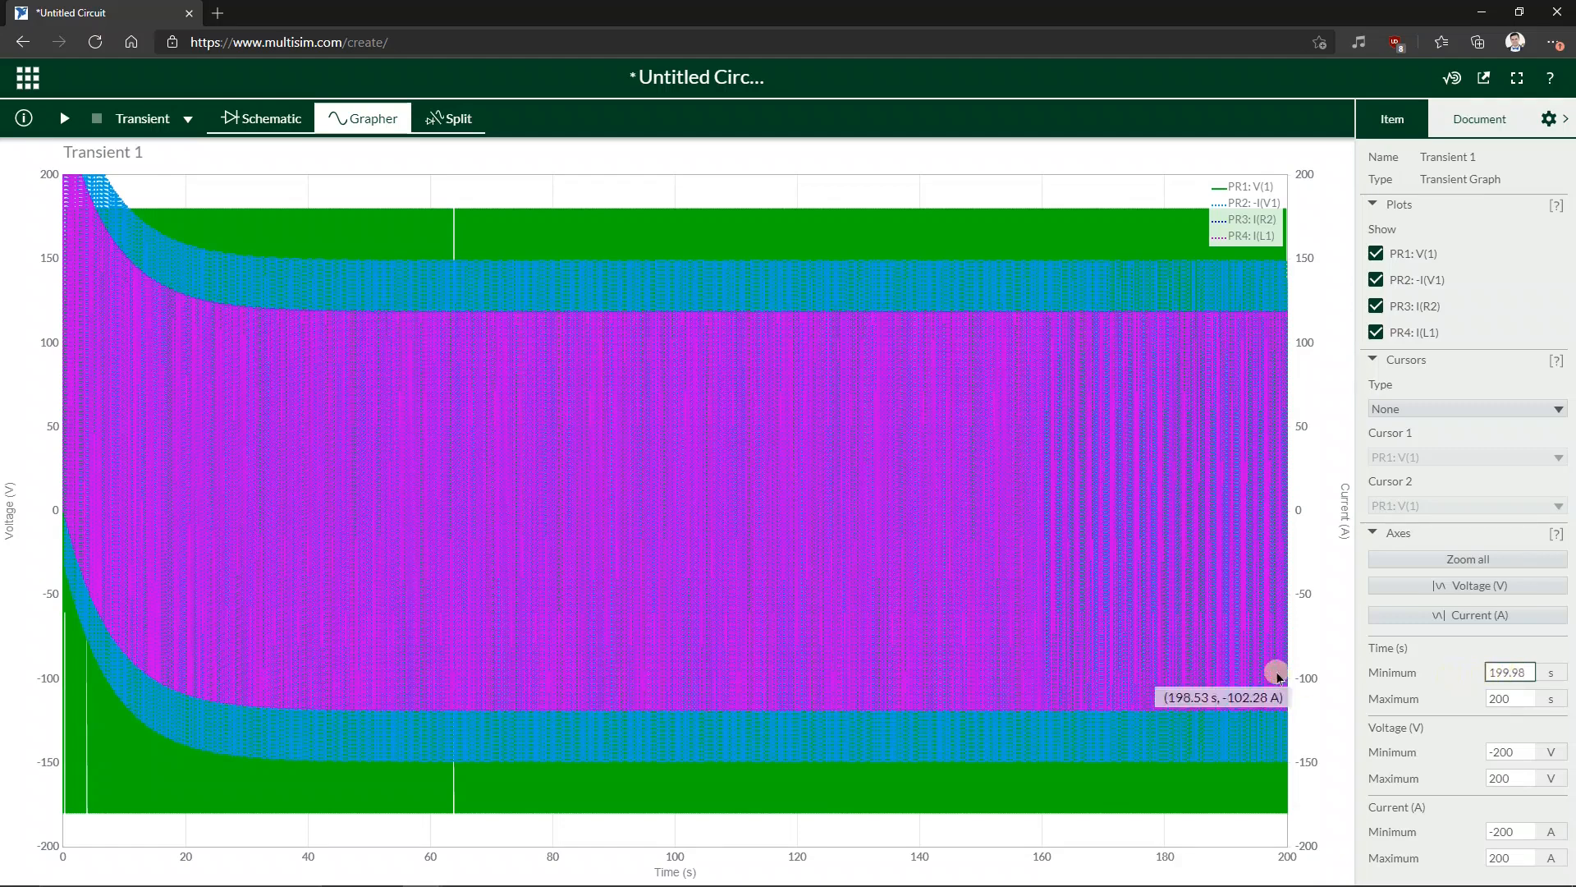
{"action": "left_click", "coordinate": [1434, 663]}
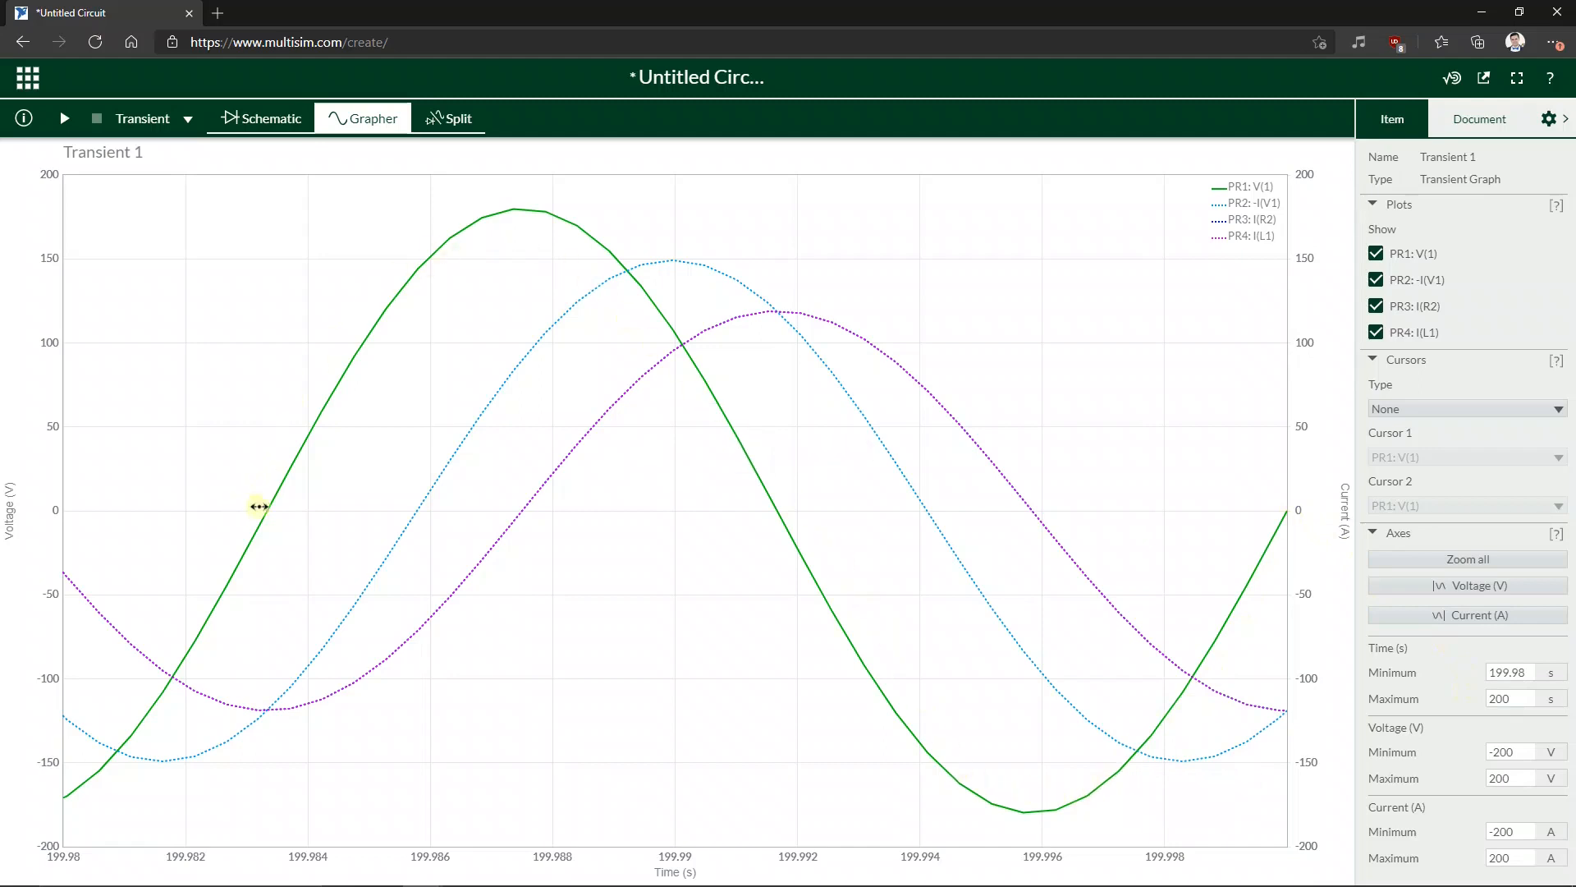
- Switch to the power factor quiz, read which time and currents question 1 asks about, and return to Multisim Live
{"action": "mouse_move", "coordinate": [258, 519]}
{"action": "mouse_move", "coordinate": [296, 683]}
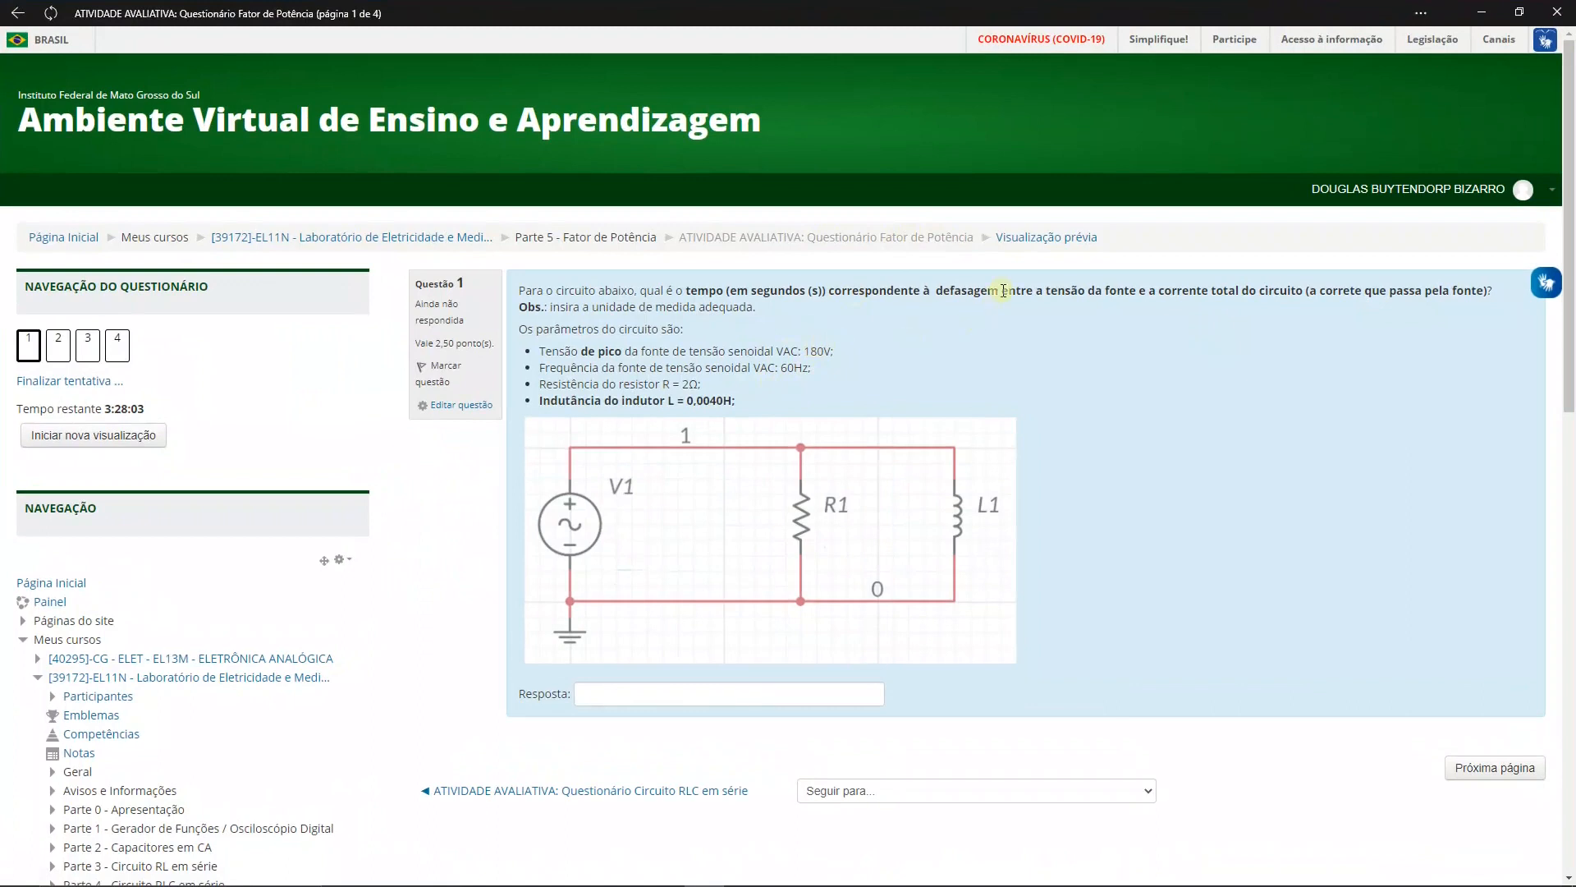
{"action": "left_click_drag", "start_coordinate": [687, 290], "coordinate": [814, 290]}
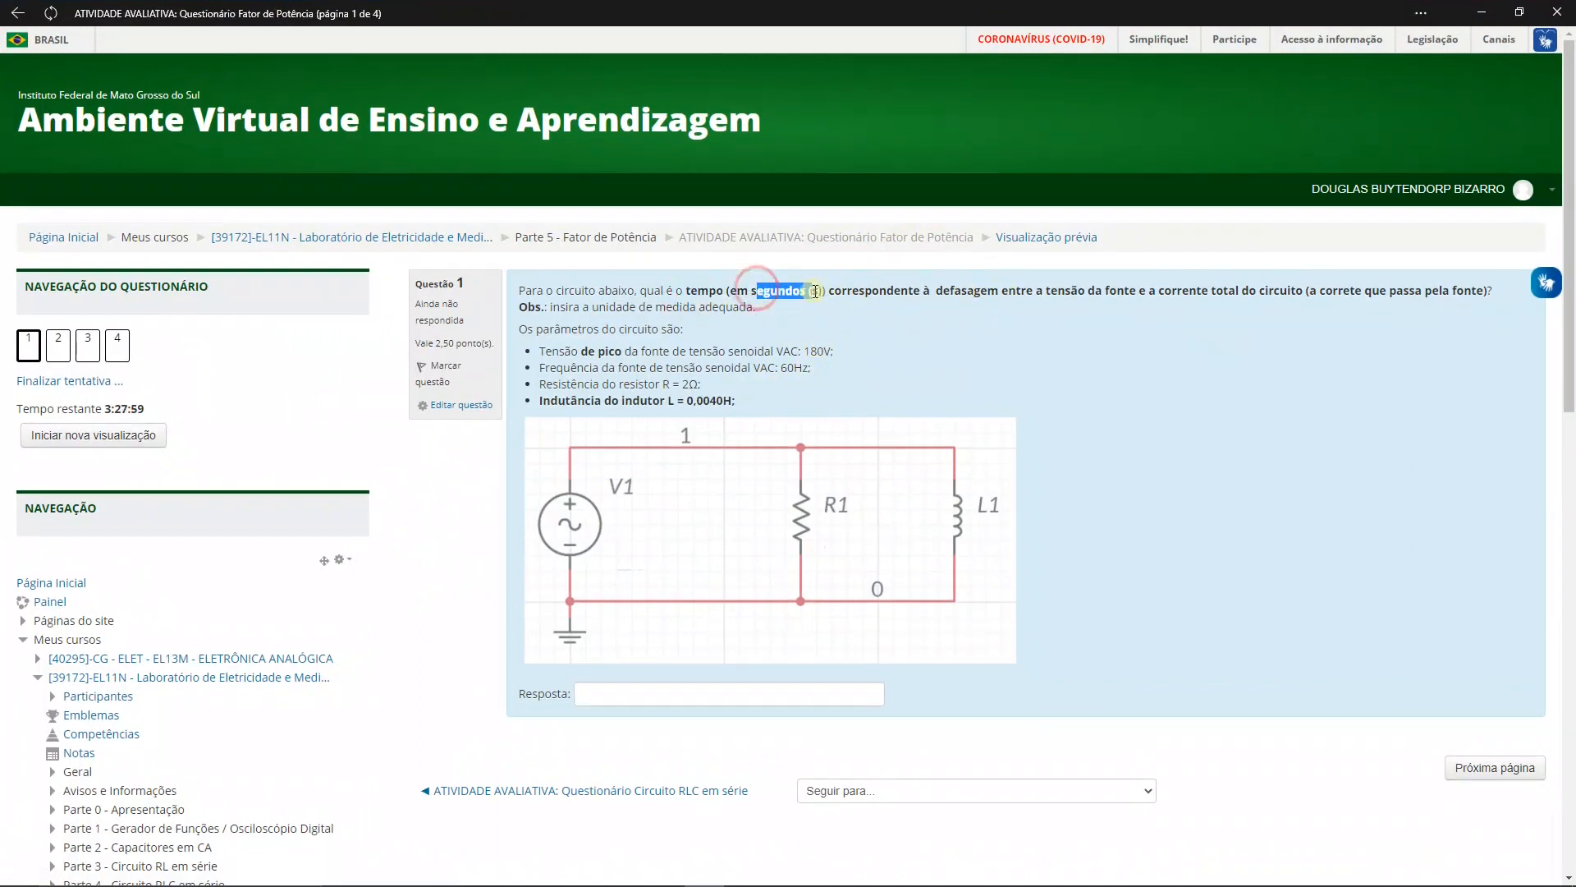
{"action": "left_click", "coordinate": [877, 291]}
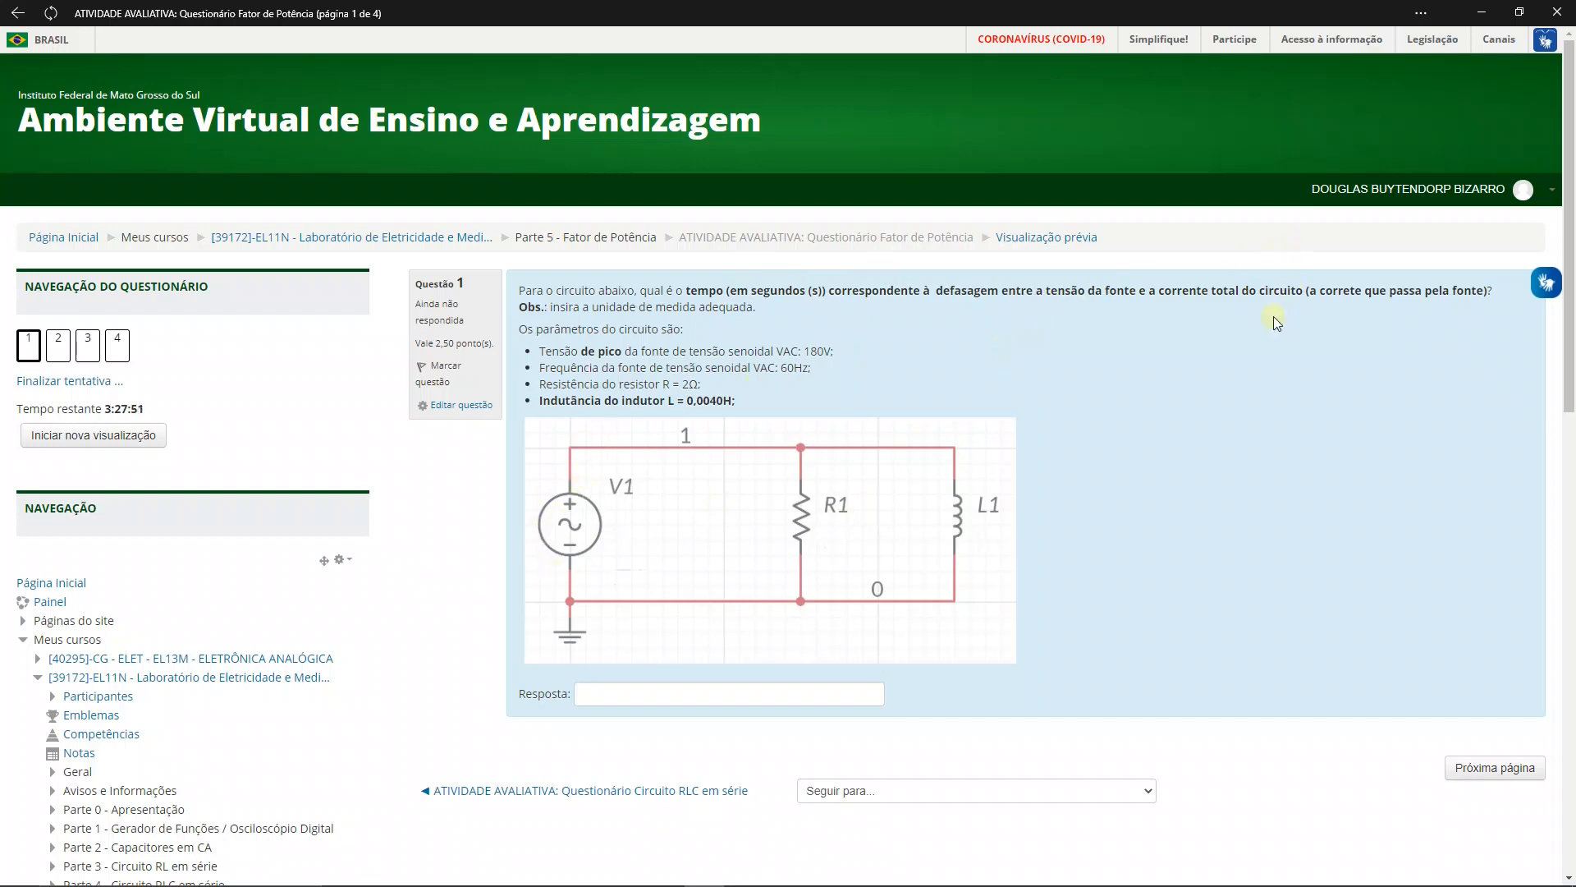
{"action": "key", "text": "alt+Tab"}
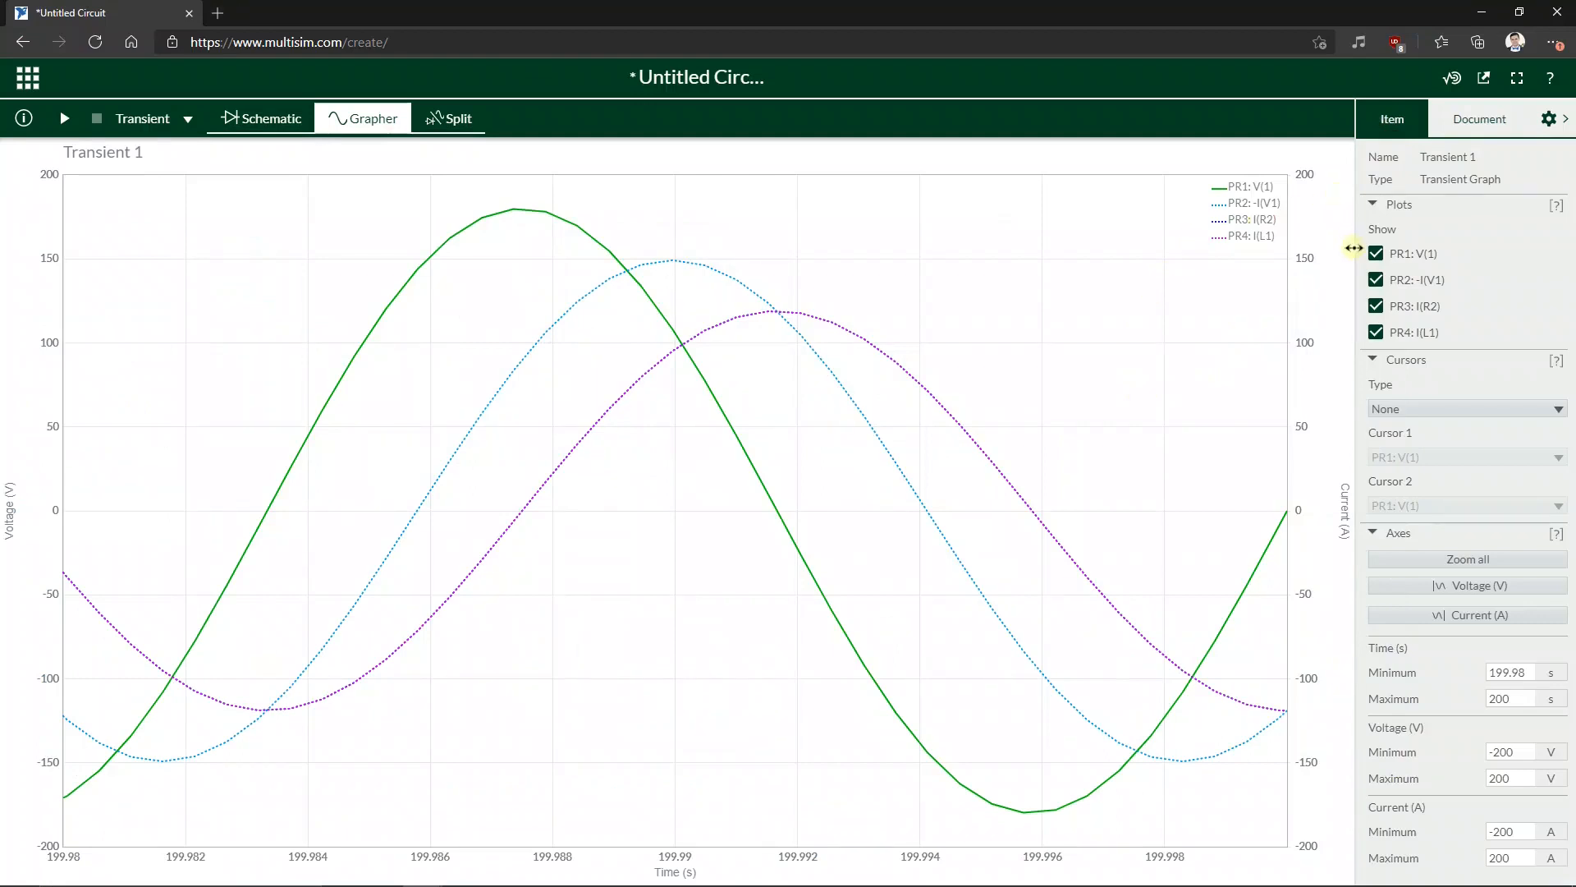
- In the schematic, rename the source current probe PR2 as It
{"action": "left_click", "coordinate": [263, 118]}
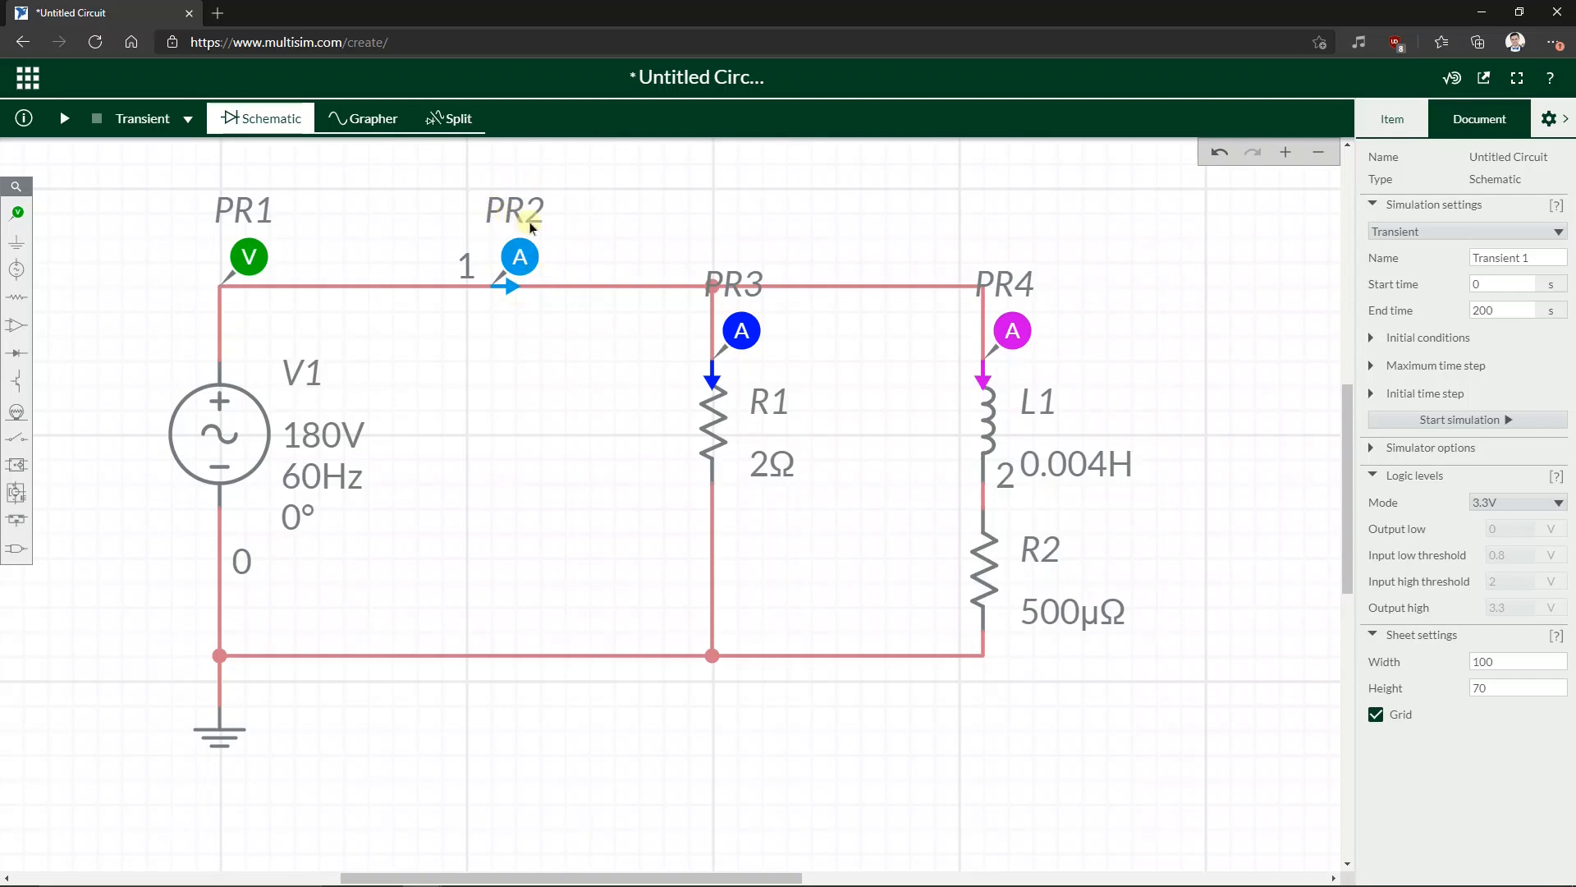
{"action": "left_click", "coordinate": [529, 220]}
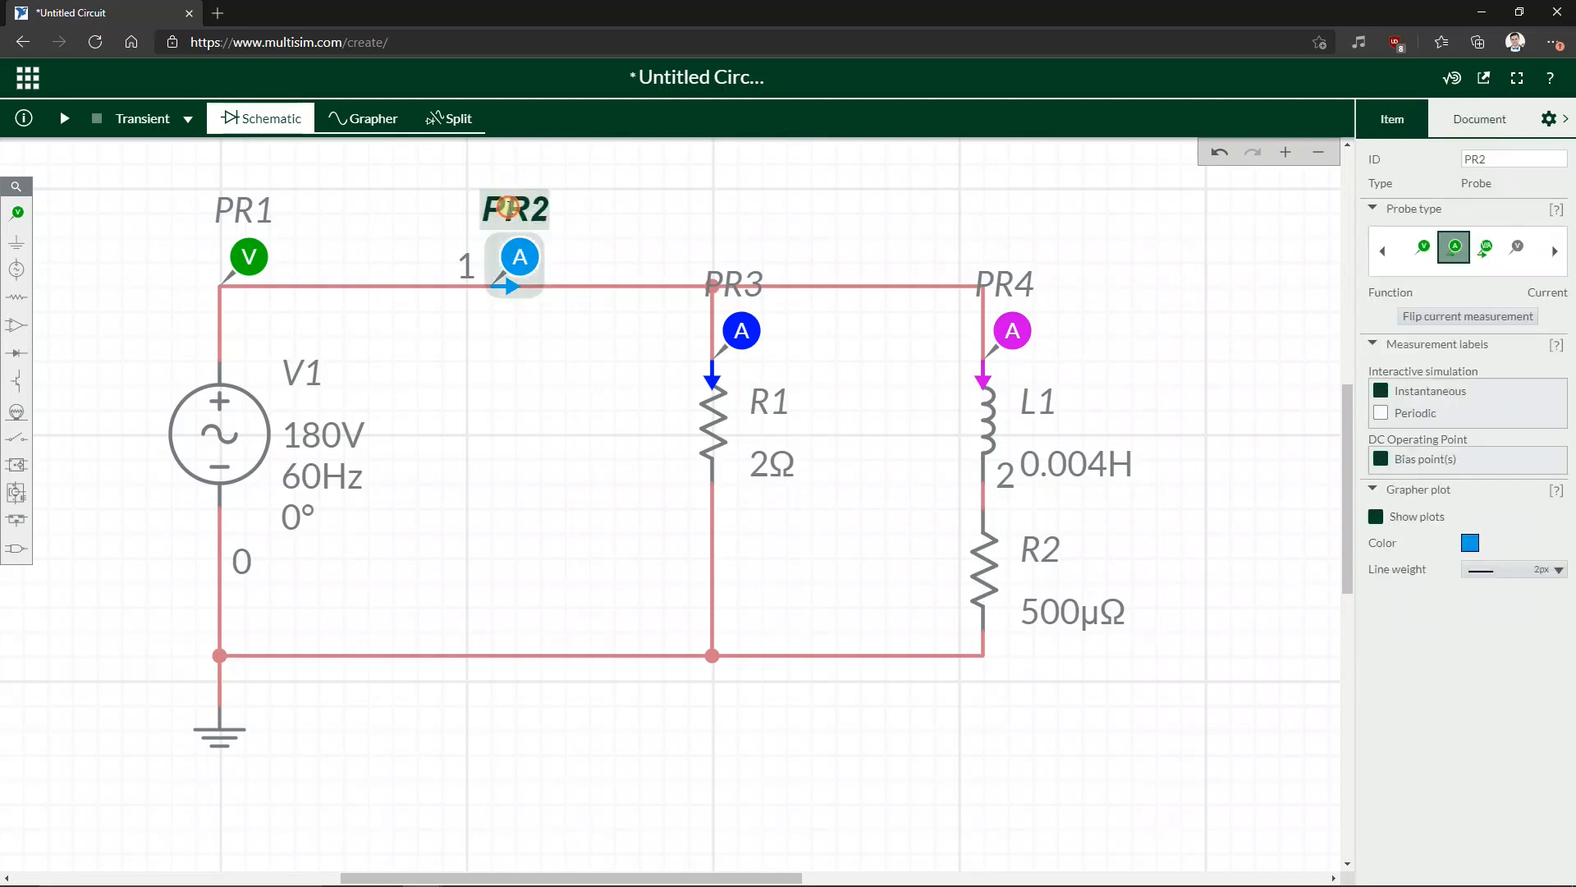
{"action": "double_click", "coordinate": [1510, 156]}
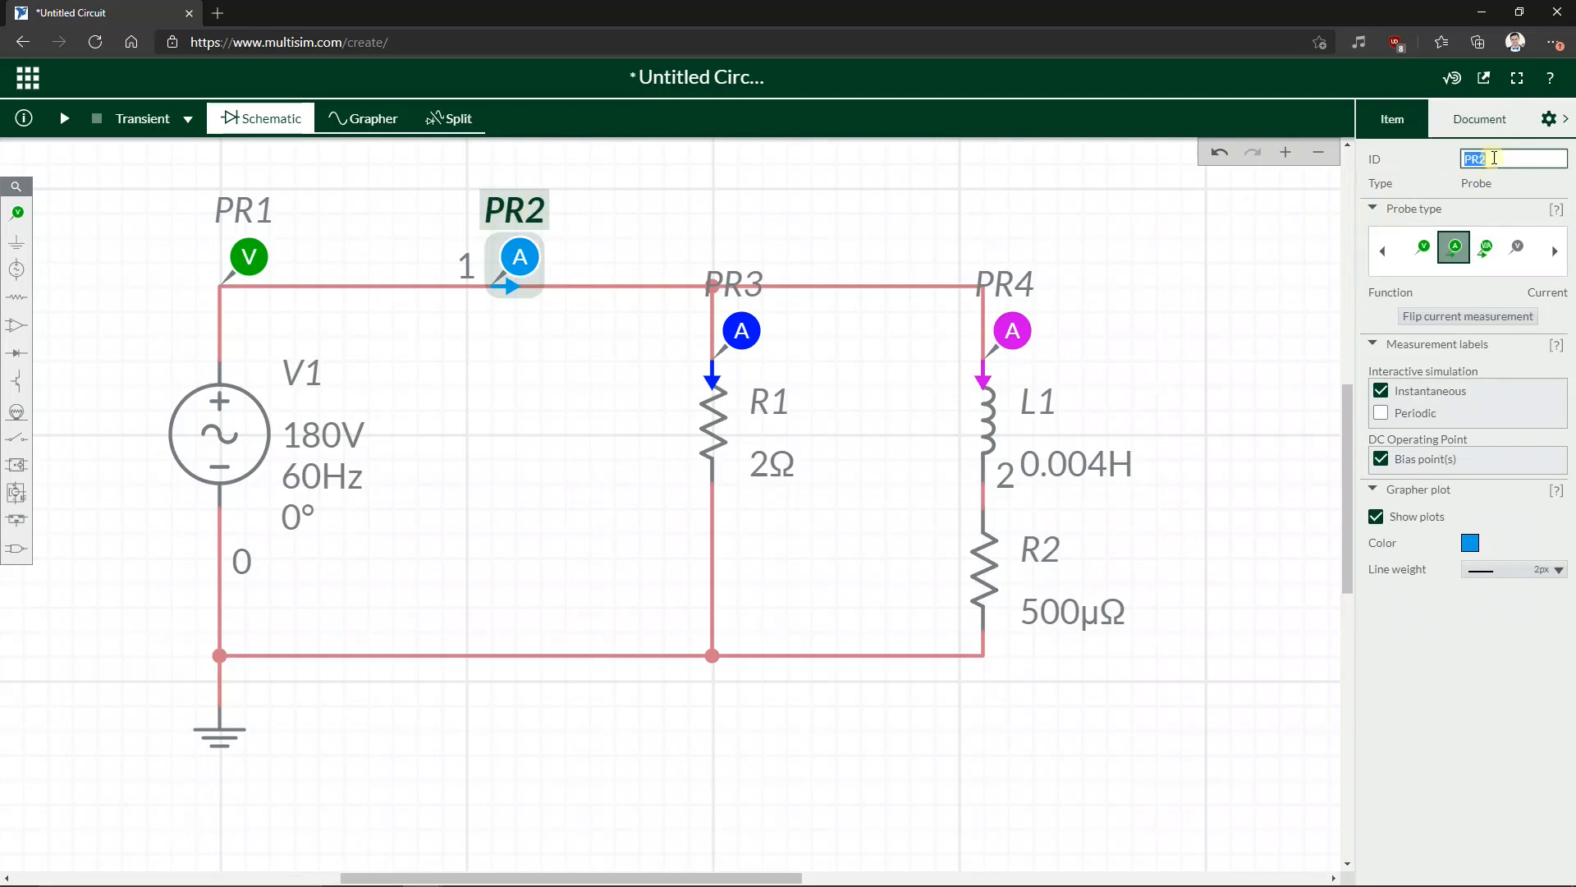
{"action": "key", "text": "BackSpace"}
- Rename the voltage probe PR1 above the source as Vac
{"action": "left_click", "coordinate": [220, 217]}
{"action": "double_click", "coordinate": [1530, 161]}
{"action": "type", "text": "V"}
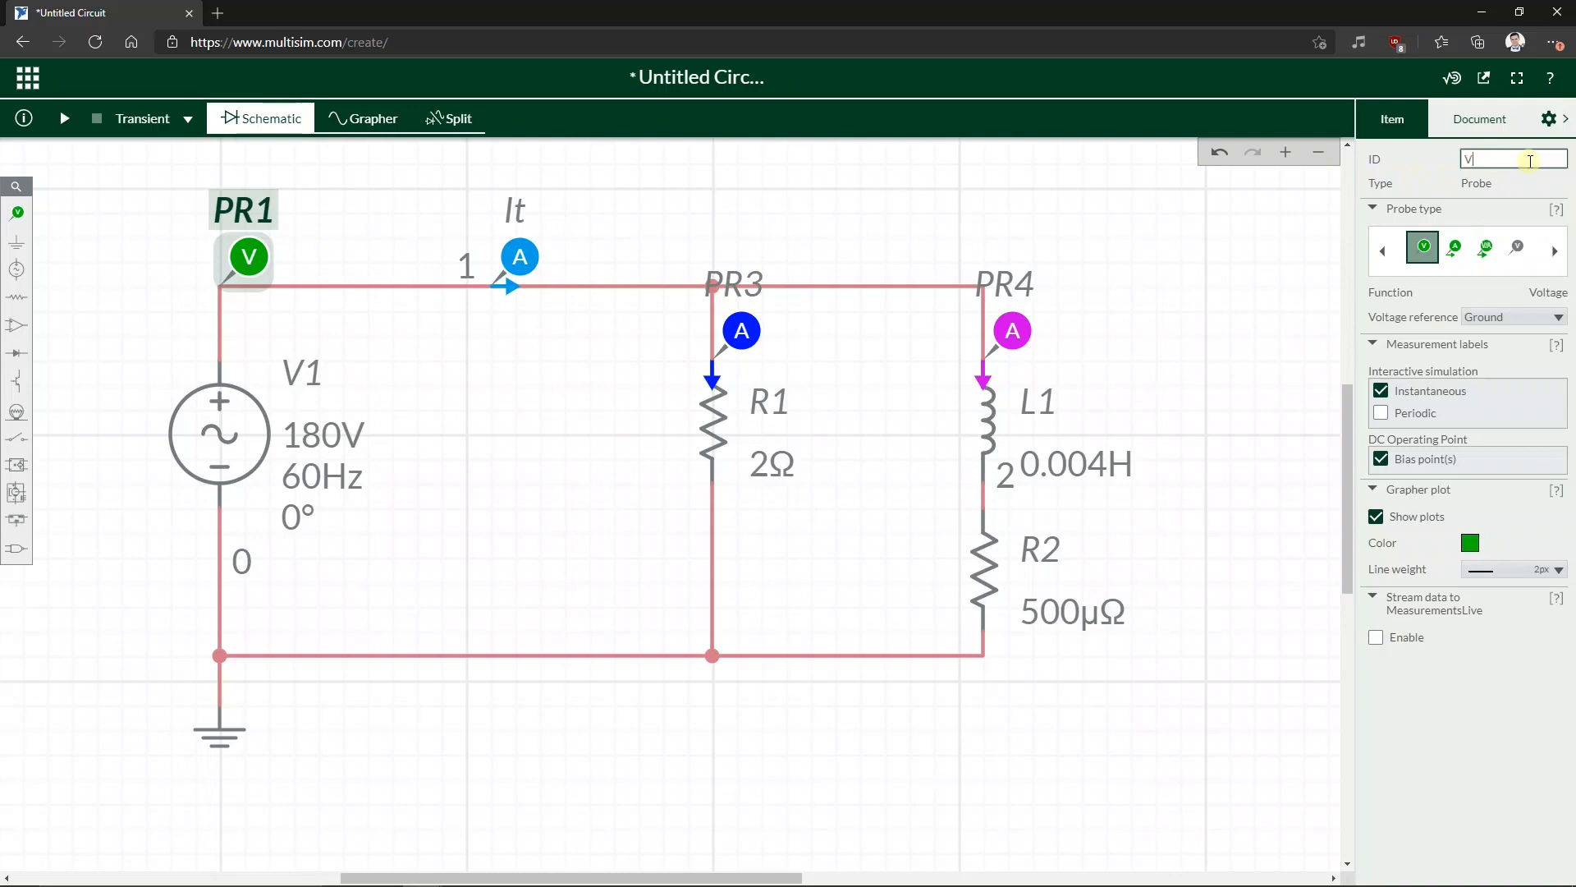
{"action": "type", "text": "ac"}
{"action": "key", "text": "Return"}
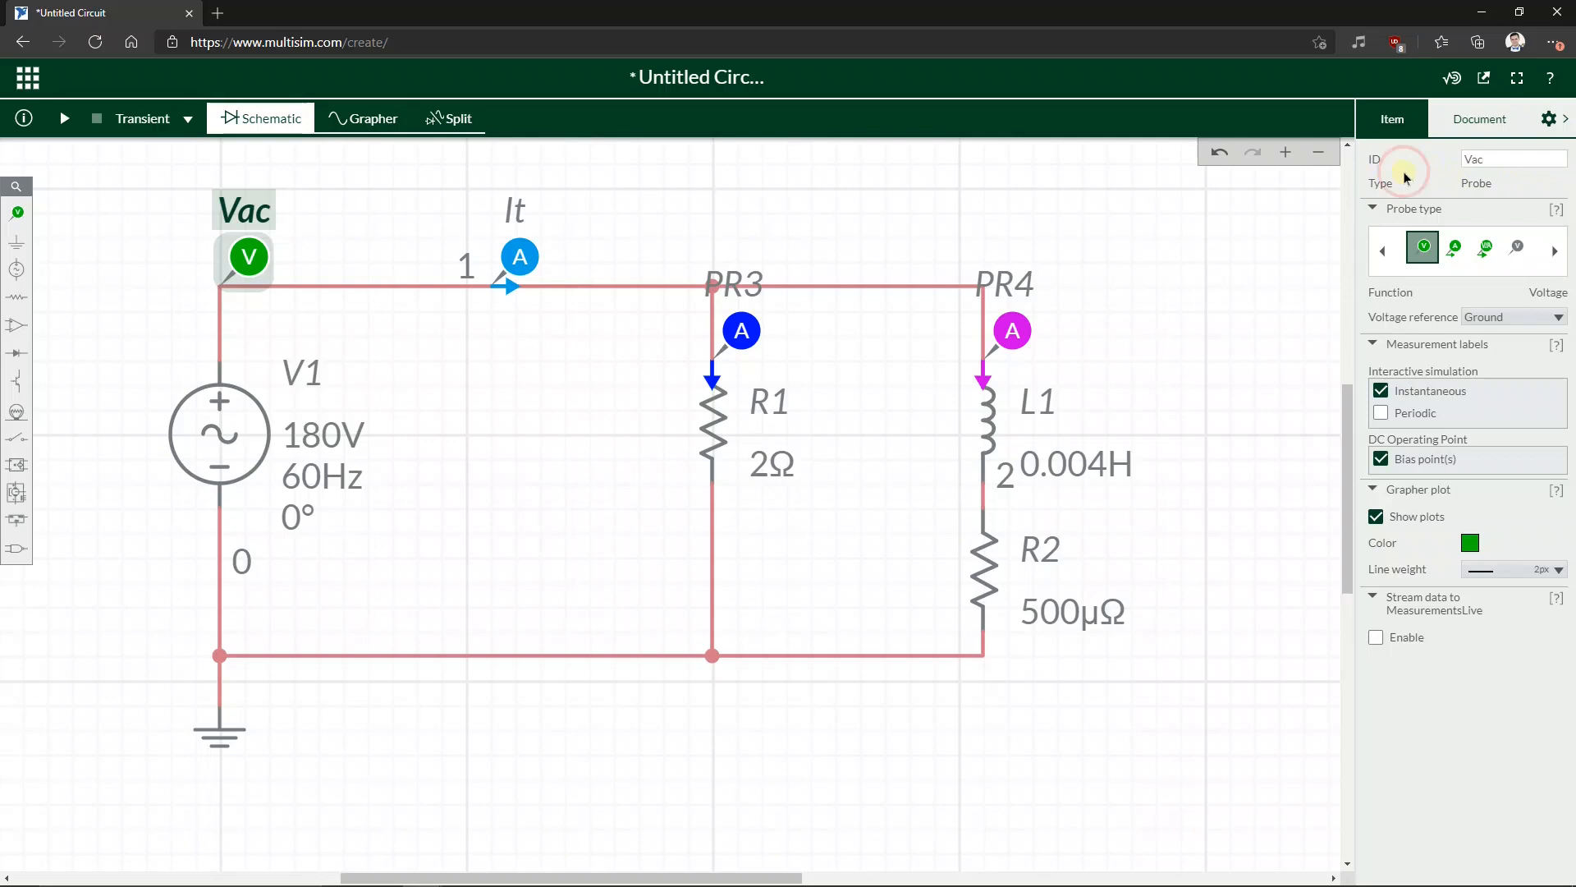
- Rename the resistor branch's current probe as IR and the inductor branch's current probe as IL
{"action": "left_click", "coordinate": [742, 329]}
{"action": "double_click", "coordinate": [1508, 156]}
{"action": "key", "text": "BackSpace"}
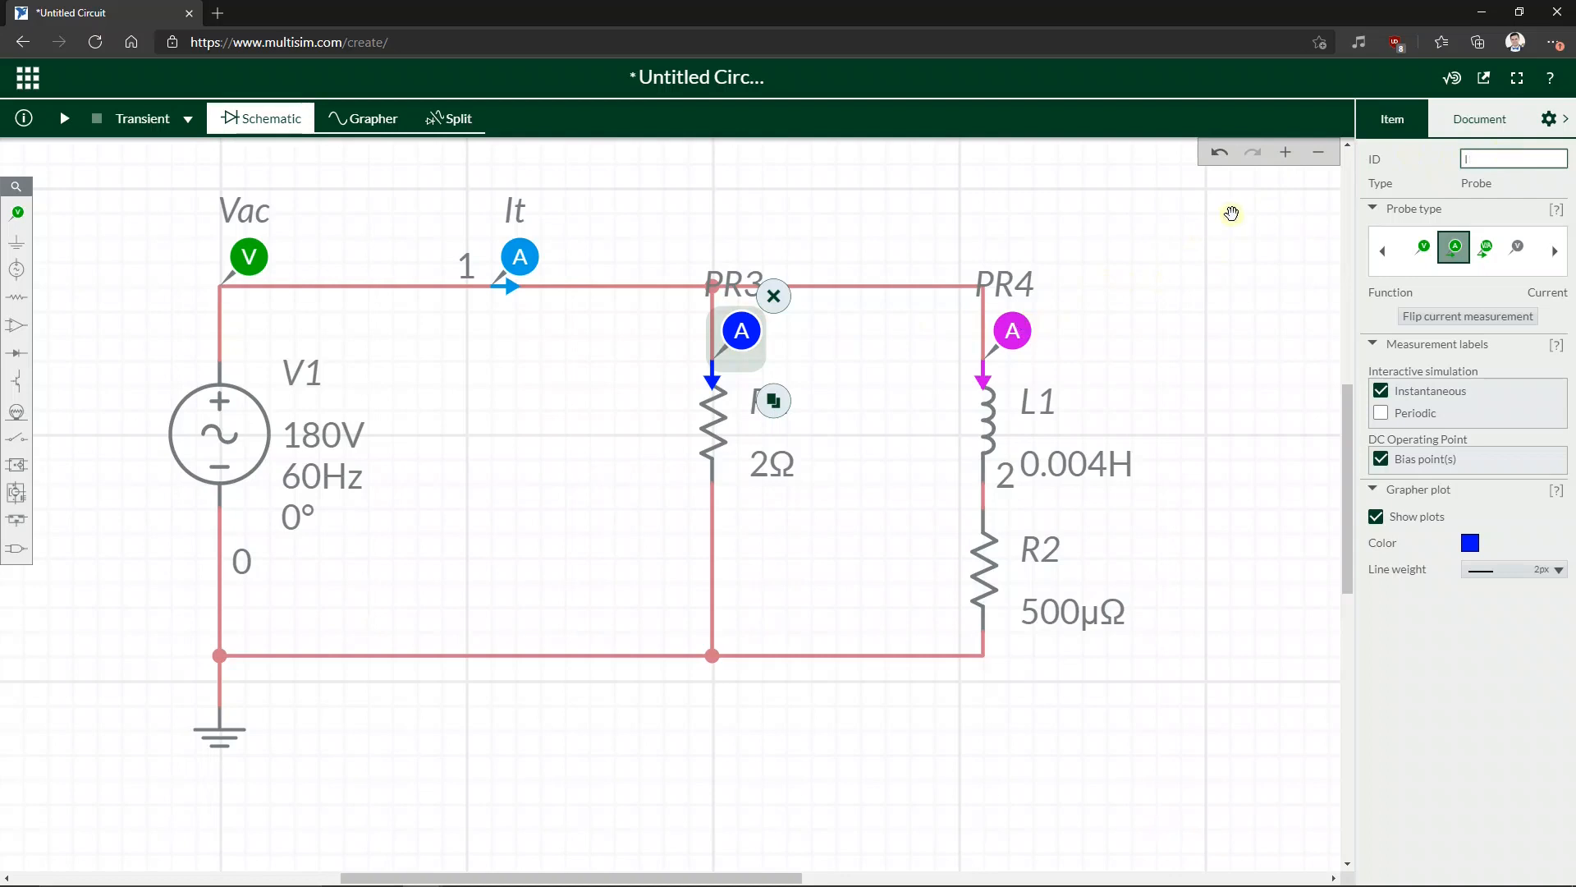
{"action": "left_click", "coordinate": [1011, 333]}
{"action": "left_click", "coordinate": [1505, 156]}
{"action": "double_click", "coordinate": [1504, 156]}
{"action": "key", "text": "BackSpace"}
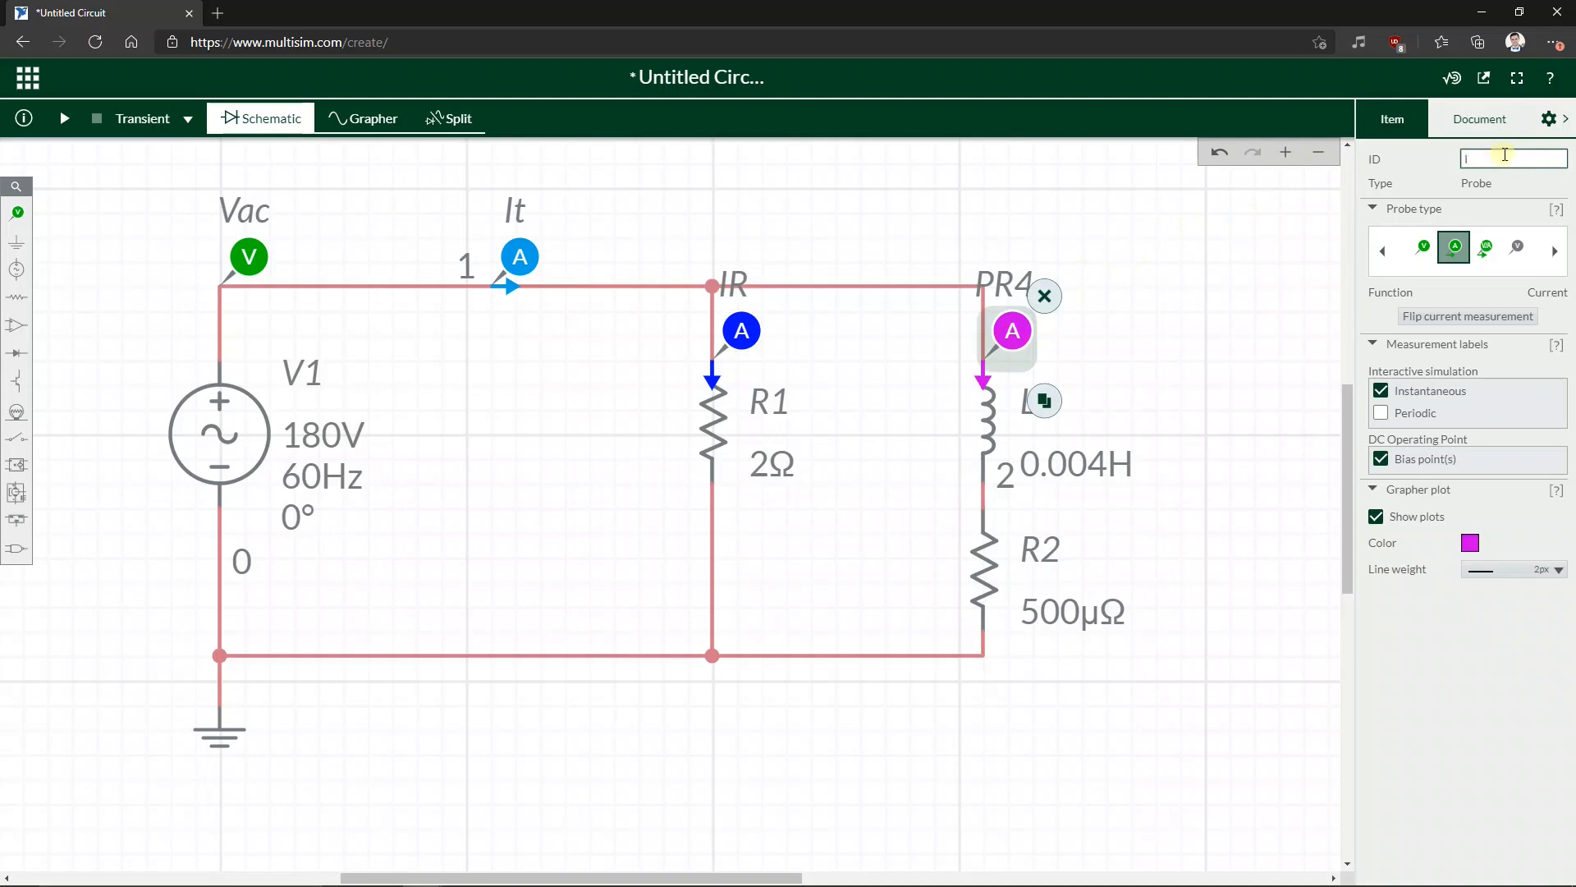
{"action": "type", "text": "IL"}
{"action": "key", "text": "Return"}
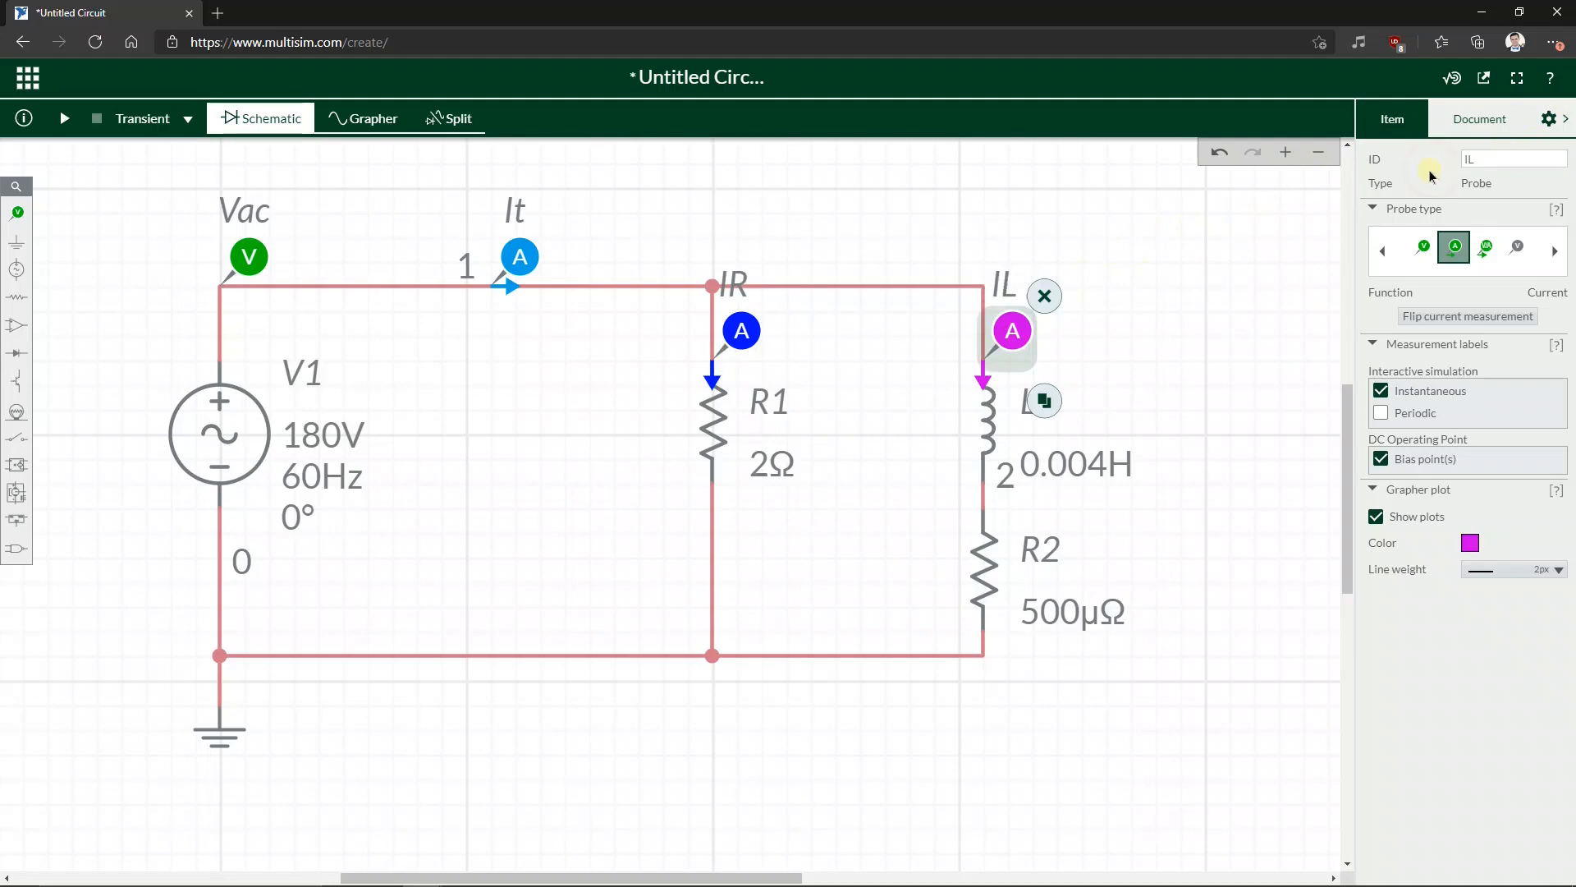
- Run the transient simulation with the renamed probes and set the graph's time axis minimum to 199.98 s
{"action": "left_click", "coordinate": [62, 121]}
{"action": "left_click", "coordinate": [359, 120]}
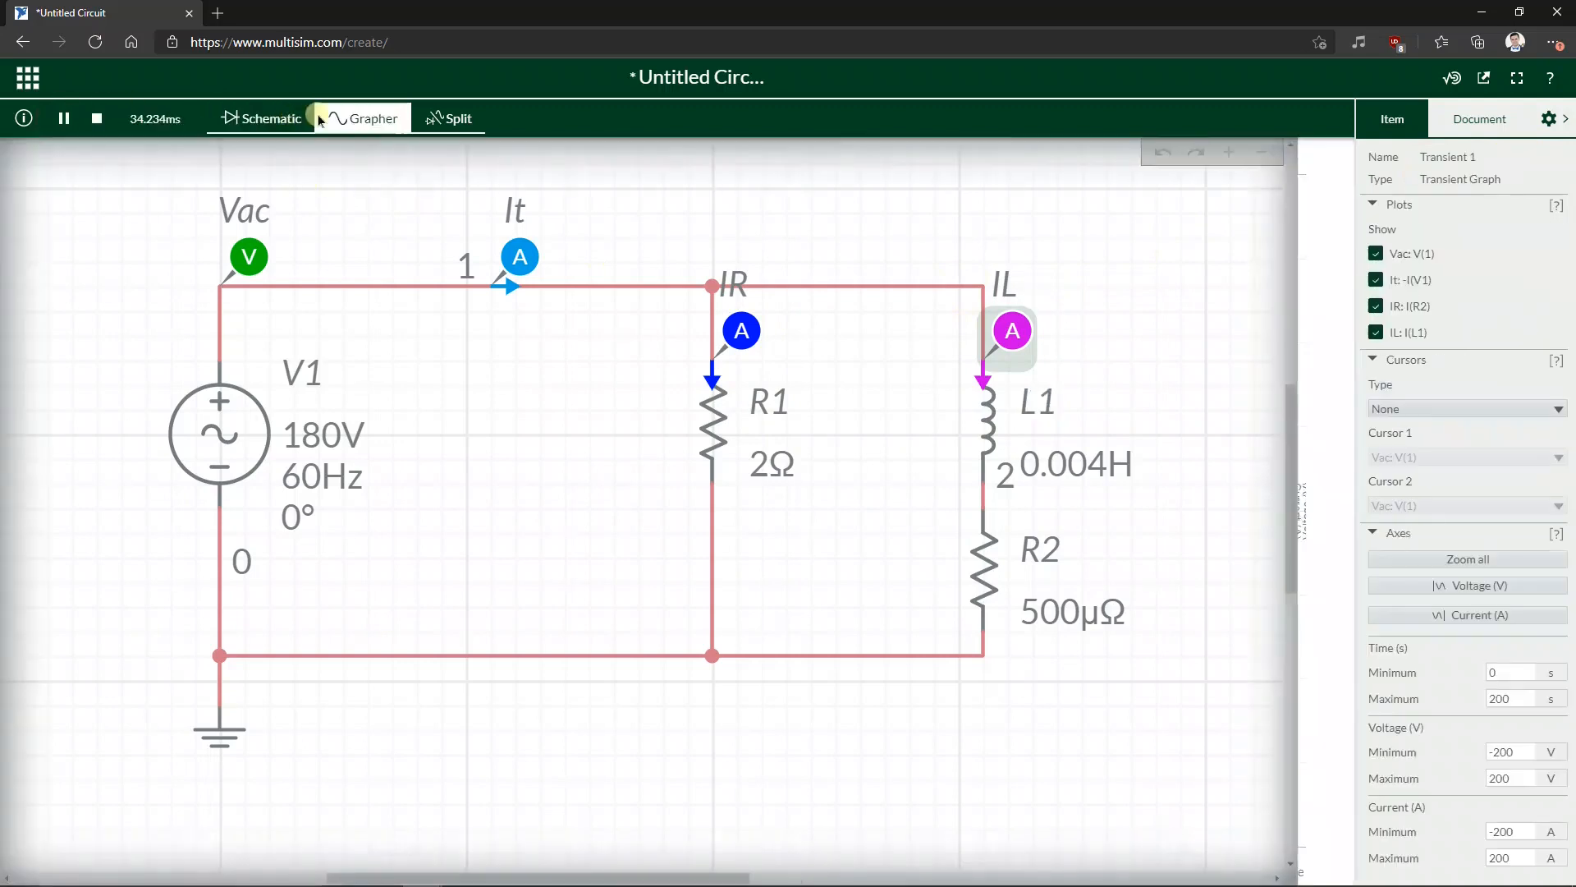
{"action": "mouse_move", "coordinate": [107, 366]}
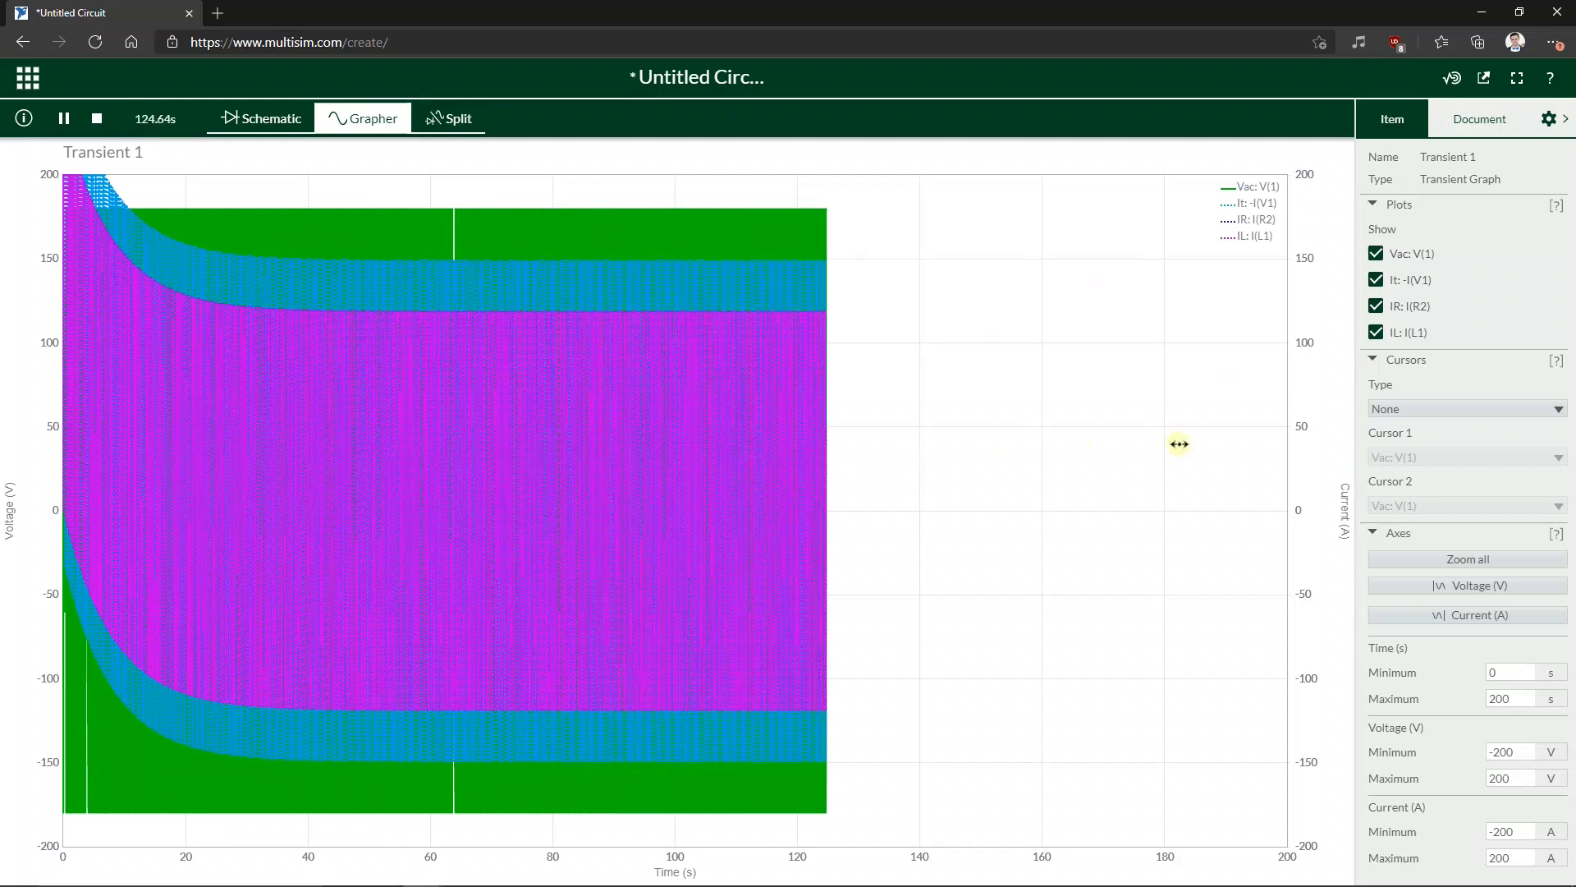
{"action": "left_click", "coordinate": [1498, 856]}
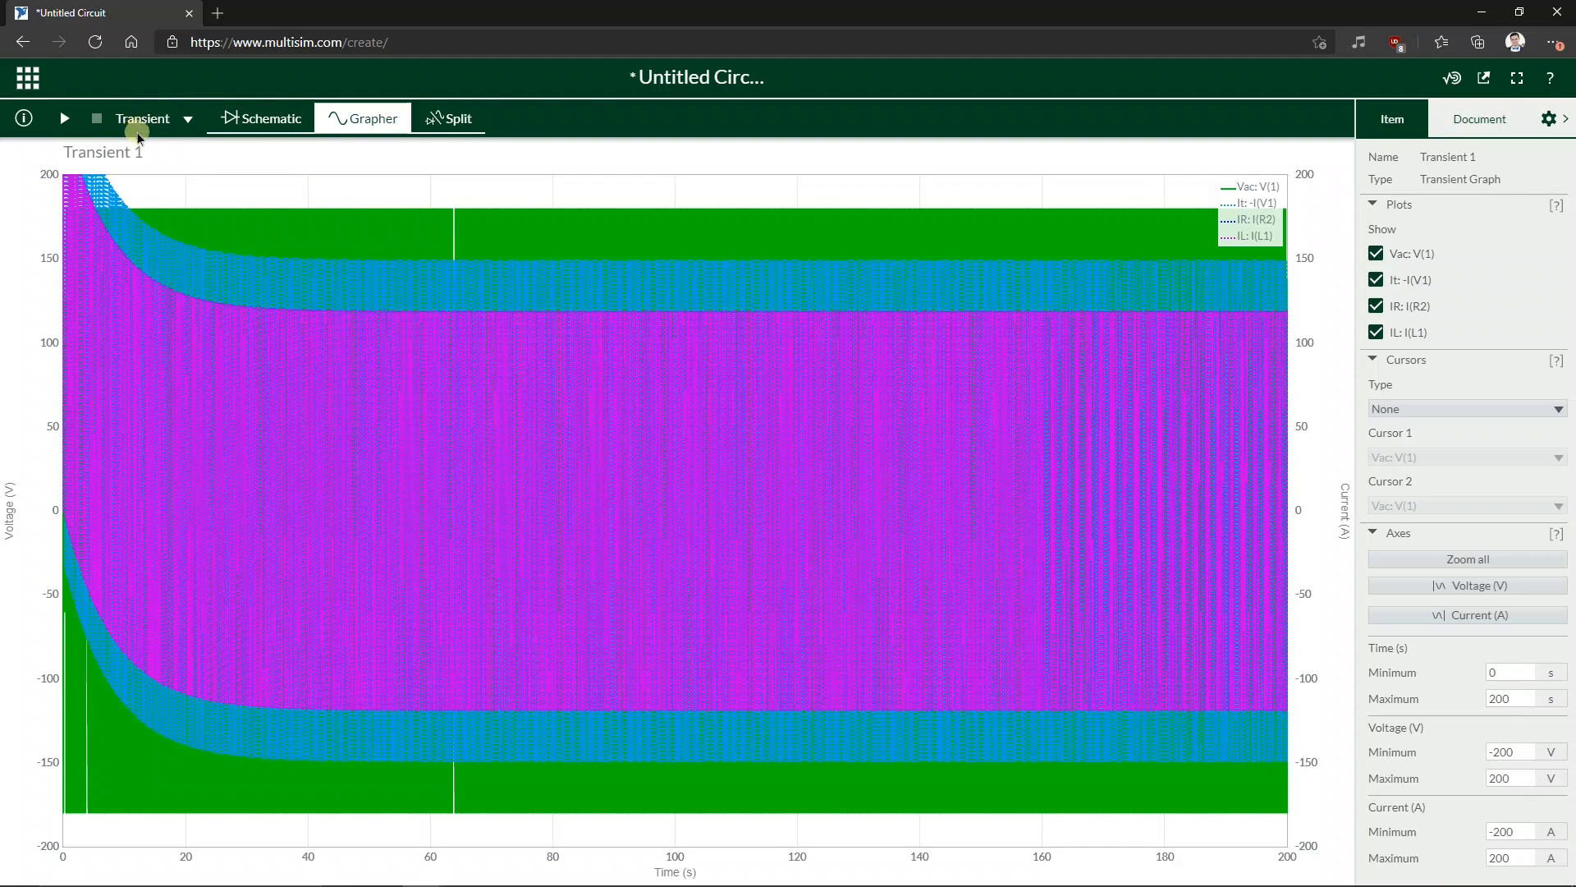
{"action": "left_click", "coordinate": [1504, 780]}
{"action": "left_click", "coordinate": [1501, 670]}
{"action": "key", "text": "Return"}
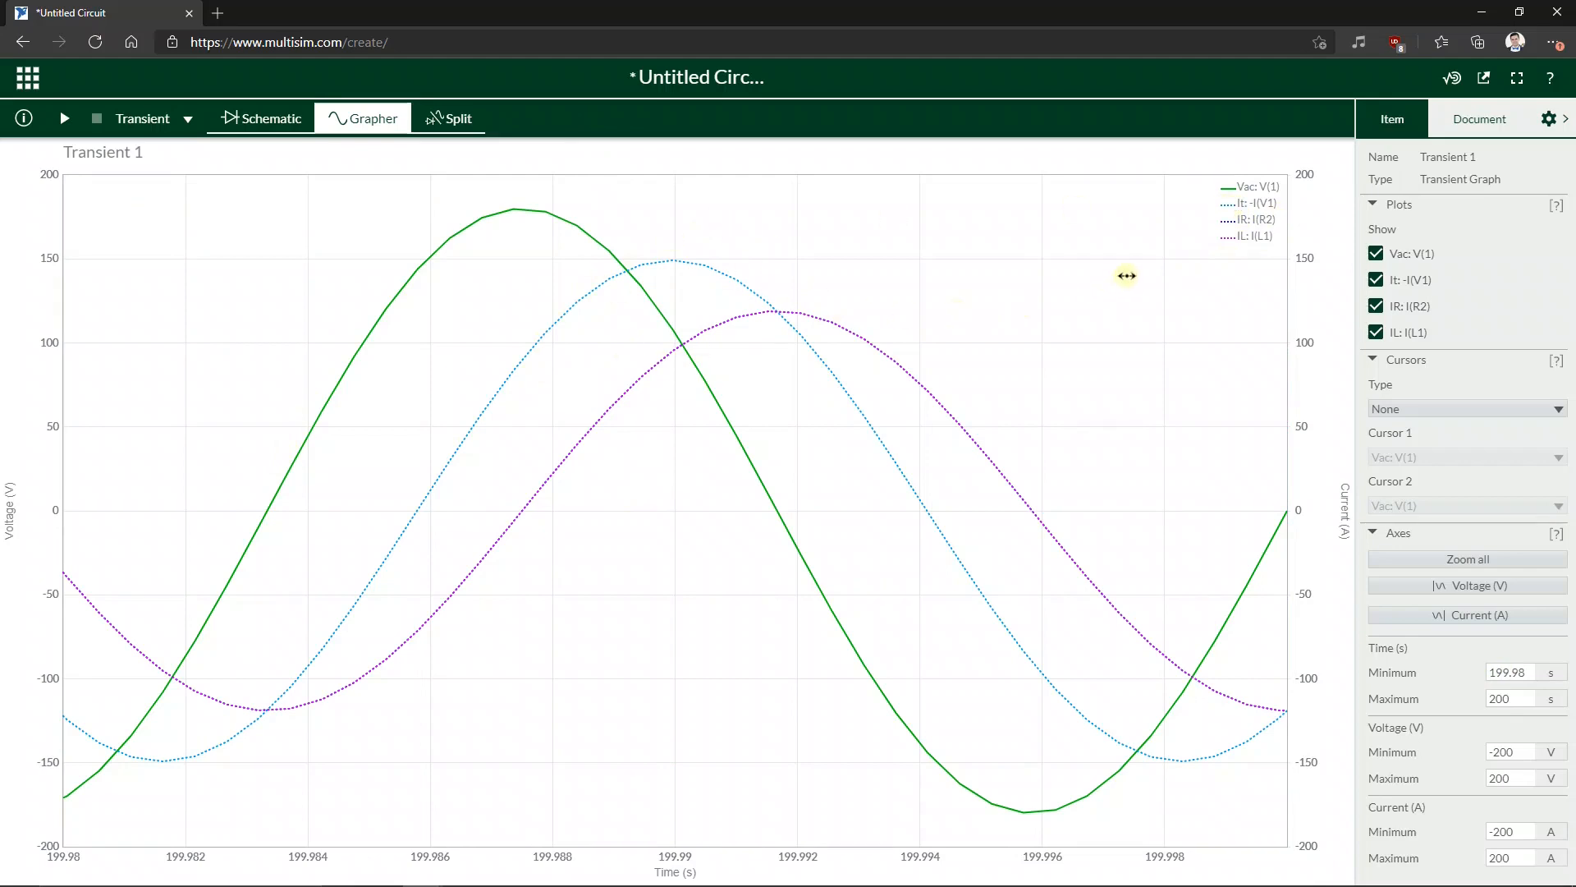
- Toggle the IR and IL plots off and on to compare the resistor and inductor current curves
{"action": "left_click", "coordinate": [1376, 309]}
{"action": "left_click", "coordinate": [1376, 309]}
{"action": "left_click", "coordinate": [1376, 308]}
{"action": "left_click", "coordinate": [1375, 309]}
{"action": "left_click", "coordinate": [1376, 309]}
{"action": "left_click", "coordinate": [1375, 309]}
{"action": "left_click", "coordinate": [1376, 309]}
{"action": "left_click", "coordinate": [1376, 333]}
{"action": "left_click", "coordinate": [1377, 307]}
{"action": "left_click", "coordinate": [1377, 332]}
{"action": "mouse_move", "coordinate": [923, 392]}
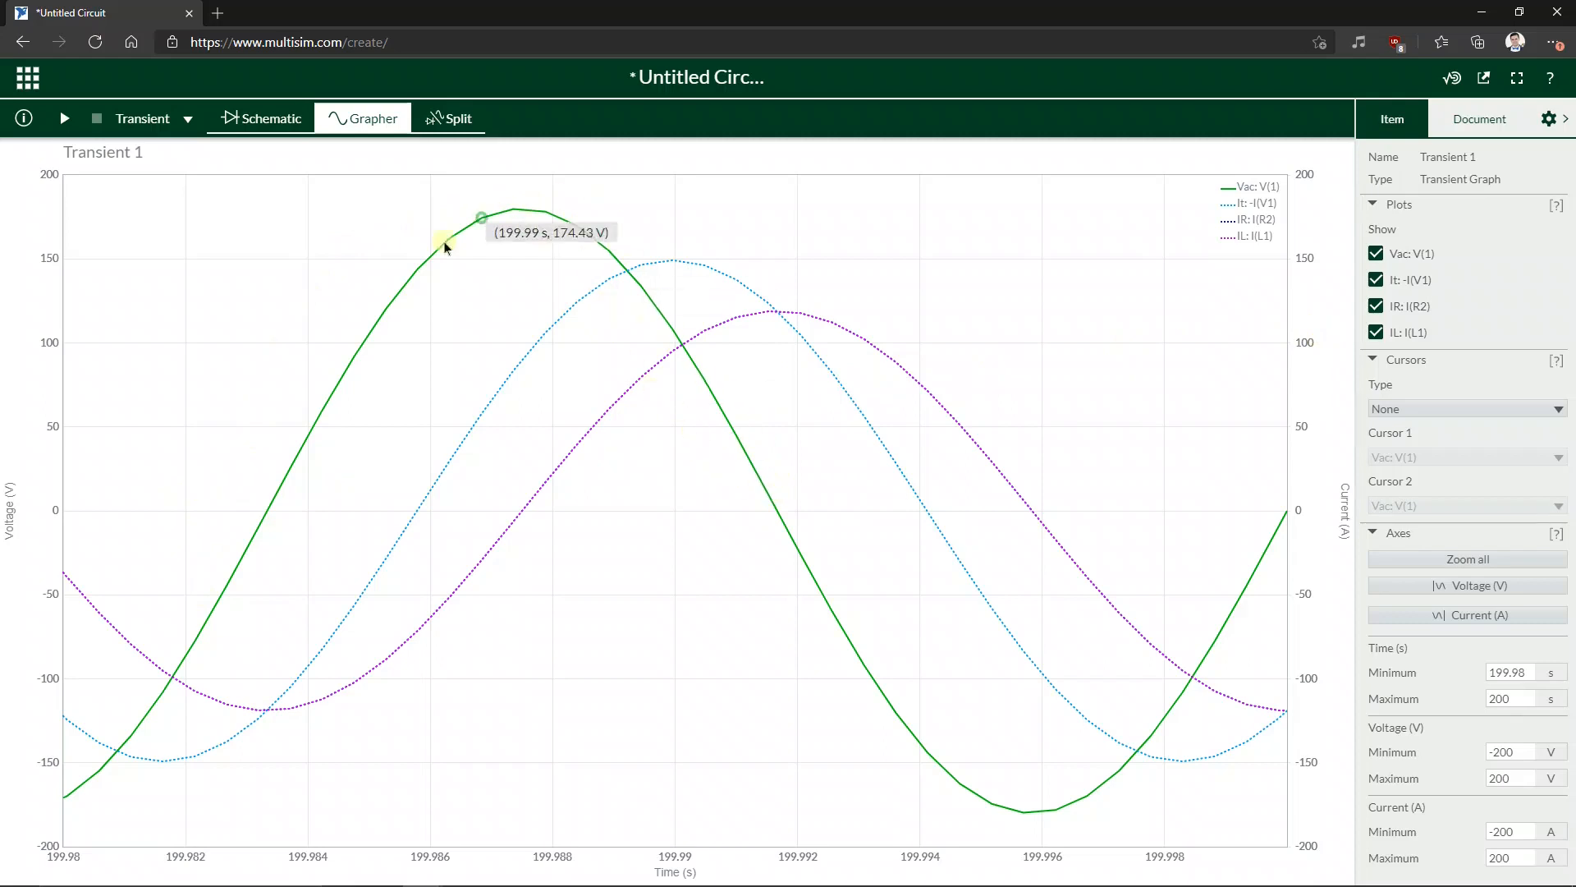
- Delete the IR probe from the schematic and place a new current probe on the wire just above R1
{"action": "left_click", "coordinate": [242, 117]}
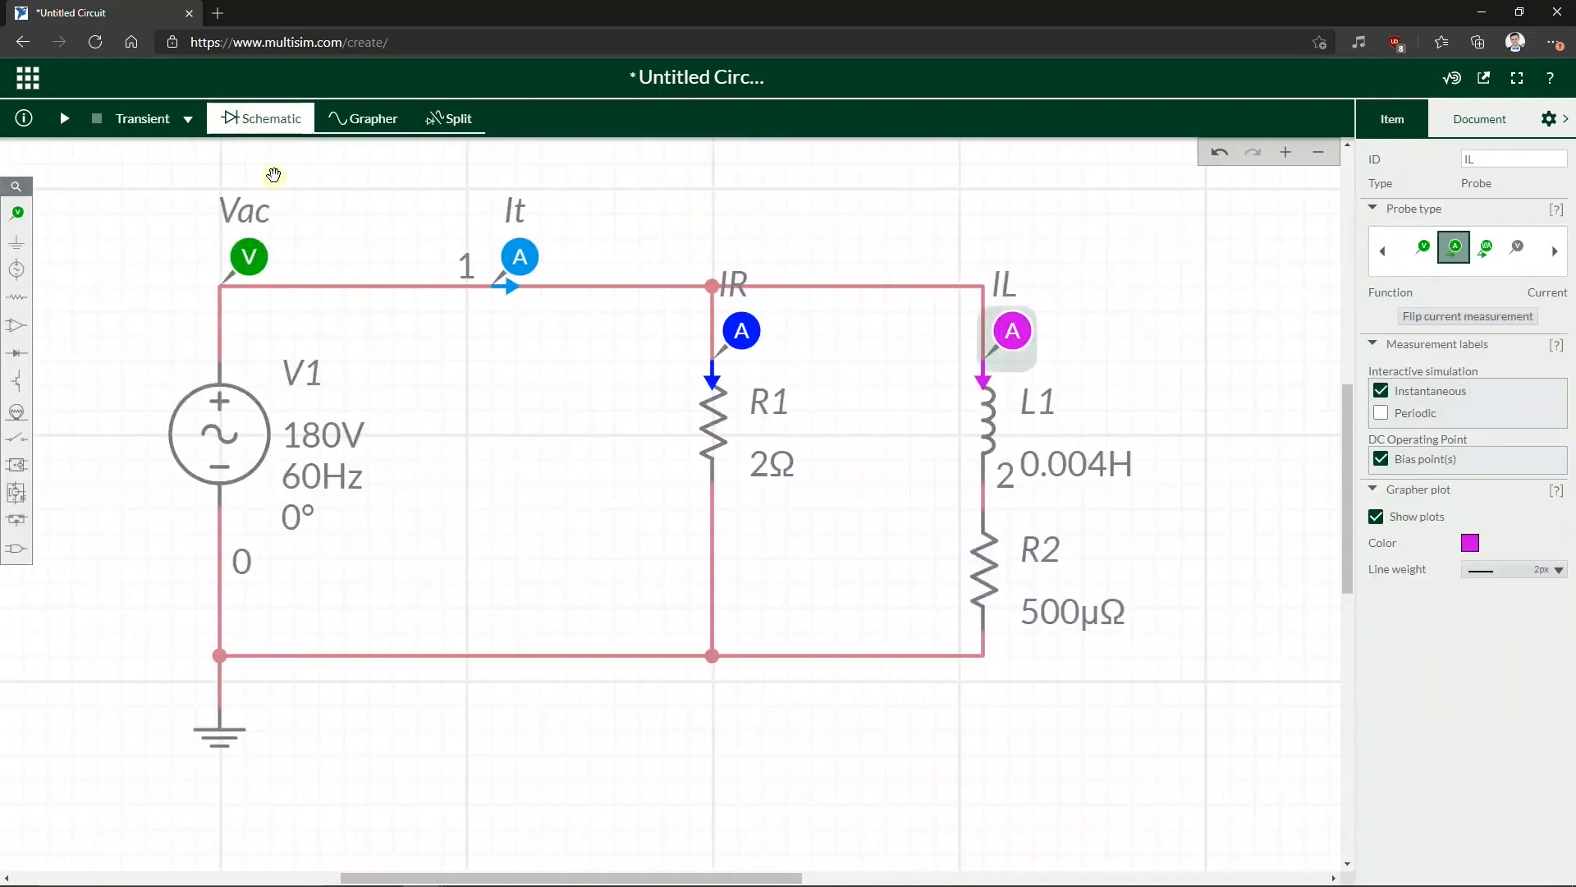
{"action": "left_click", "coordinate": [742, 332]}
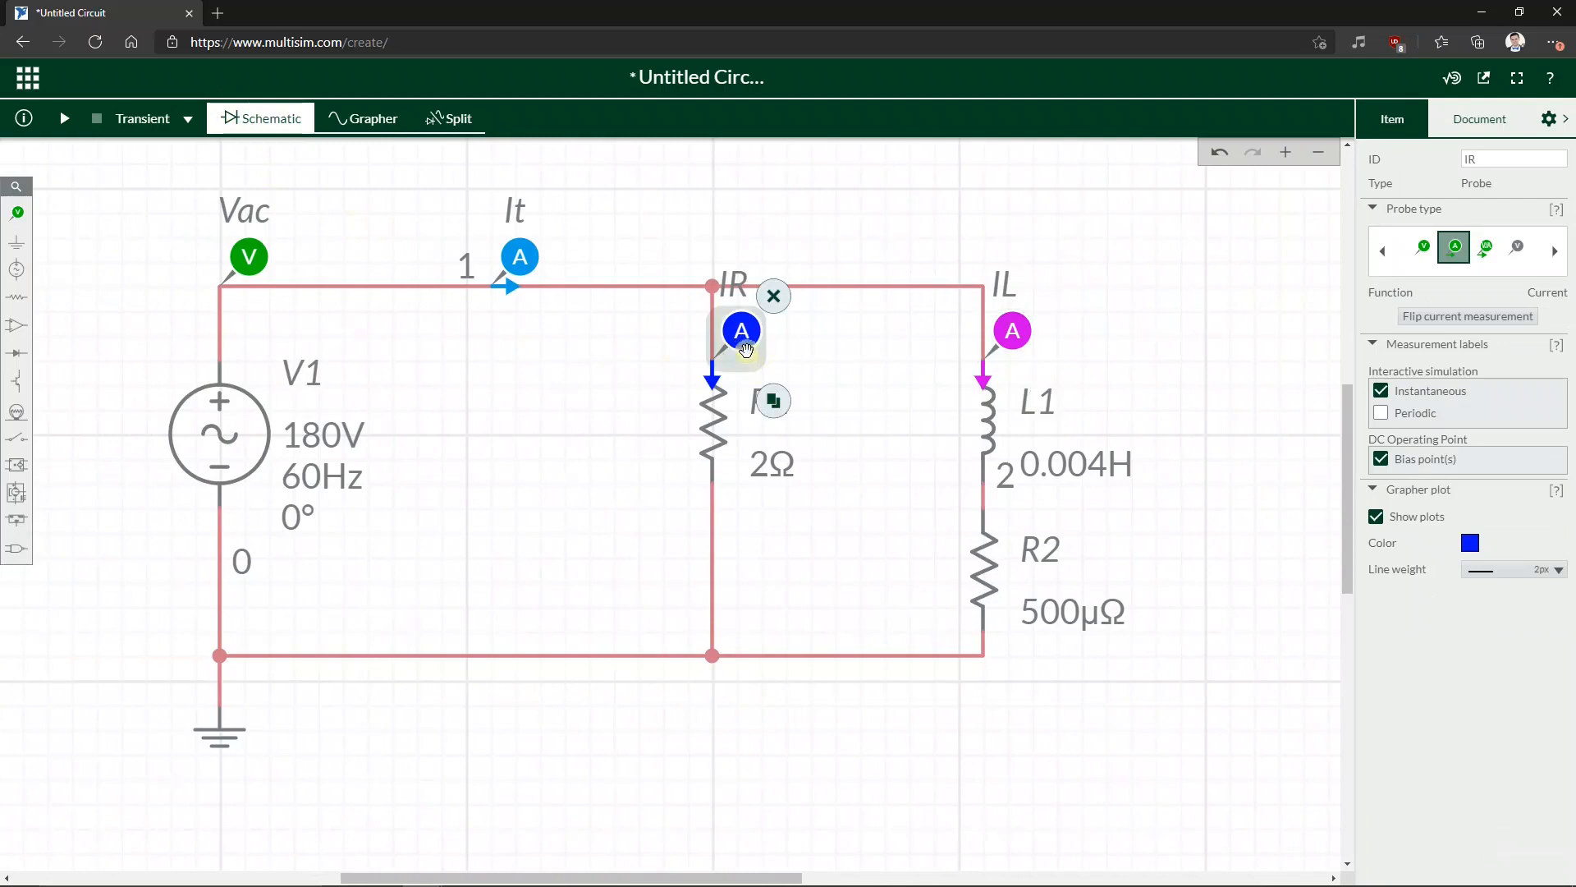
{"action": "key", "text": "Delete"}
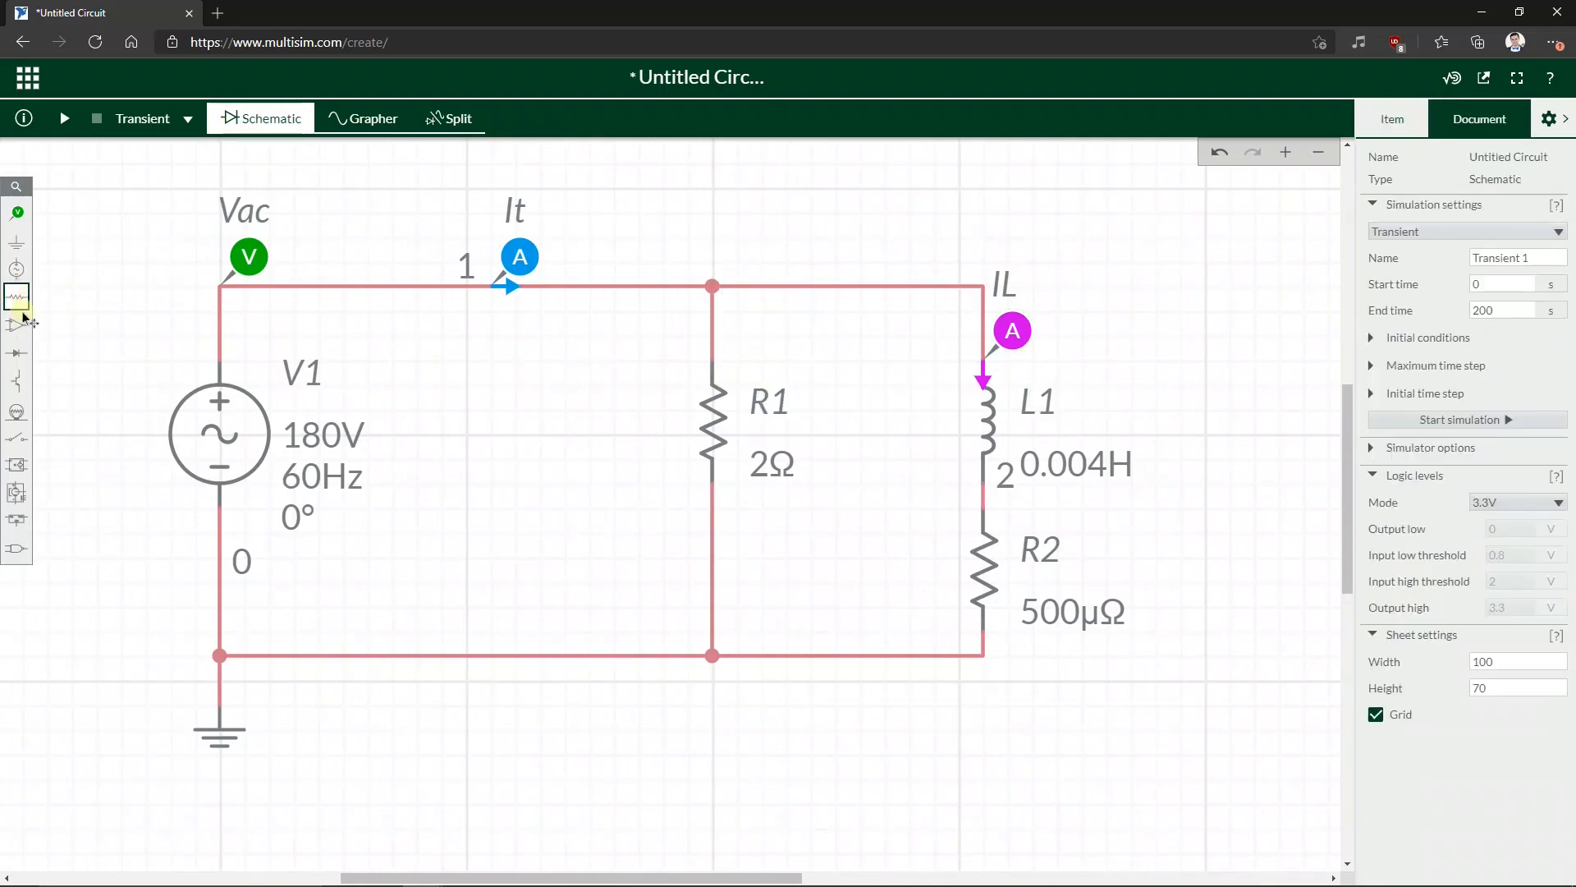
{"action": "left_click", "coordinate": [17, 212]}
{"action": "left_click", "coordinate": [136, 265]}
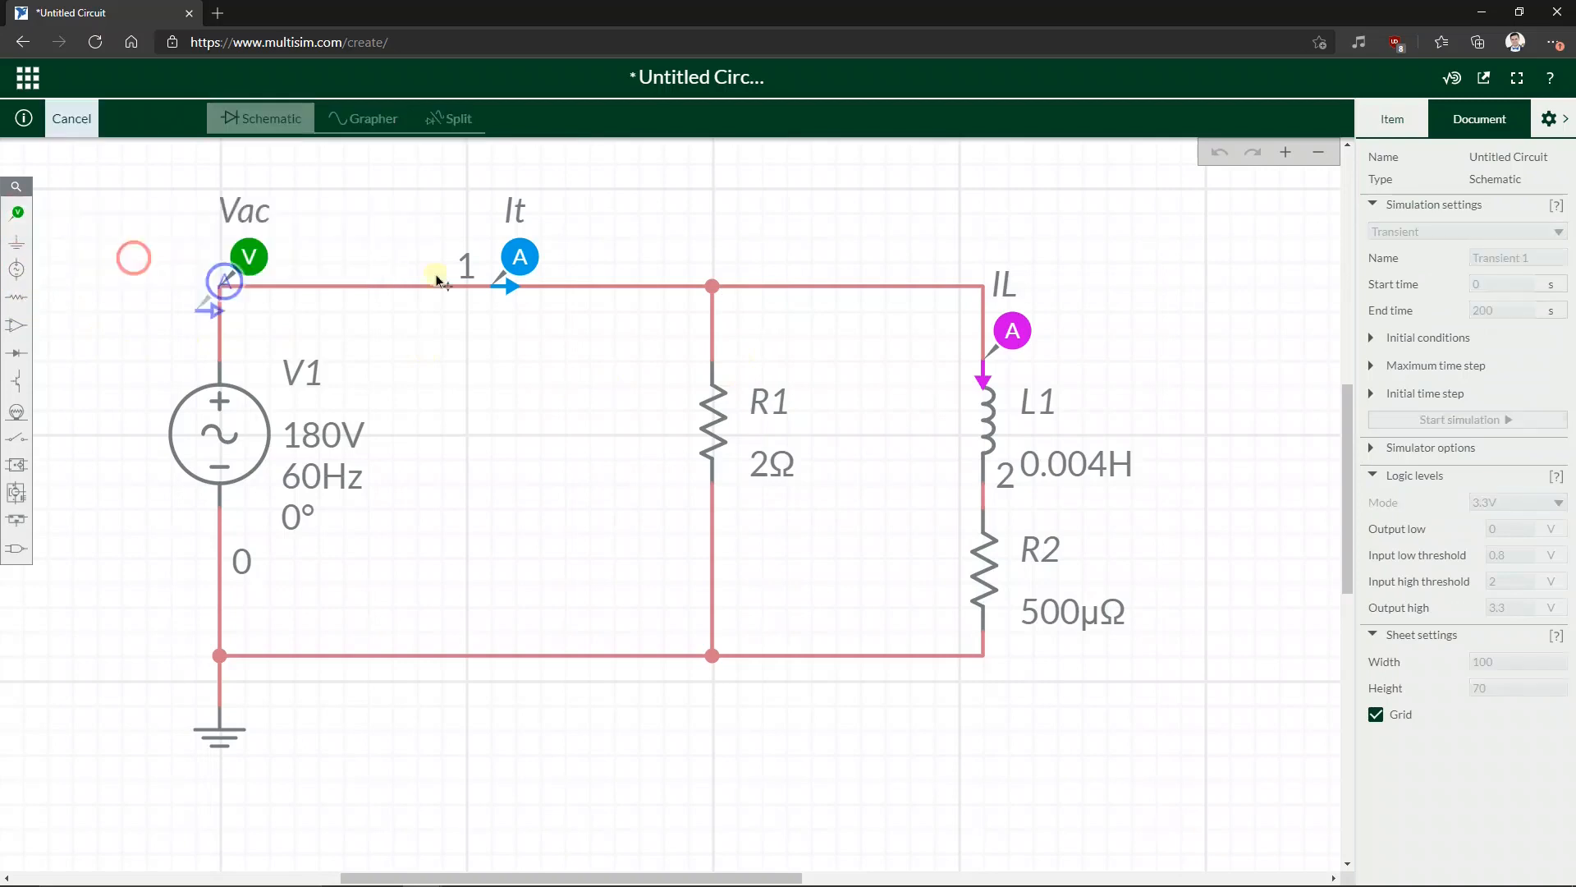
{"action": "left_click", "coordinate": [750, 313]}
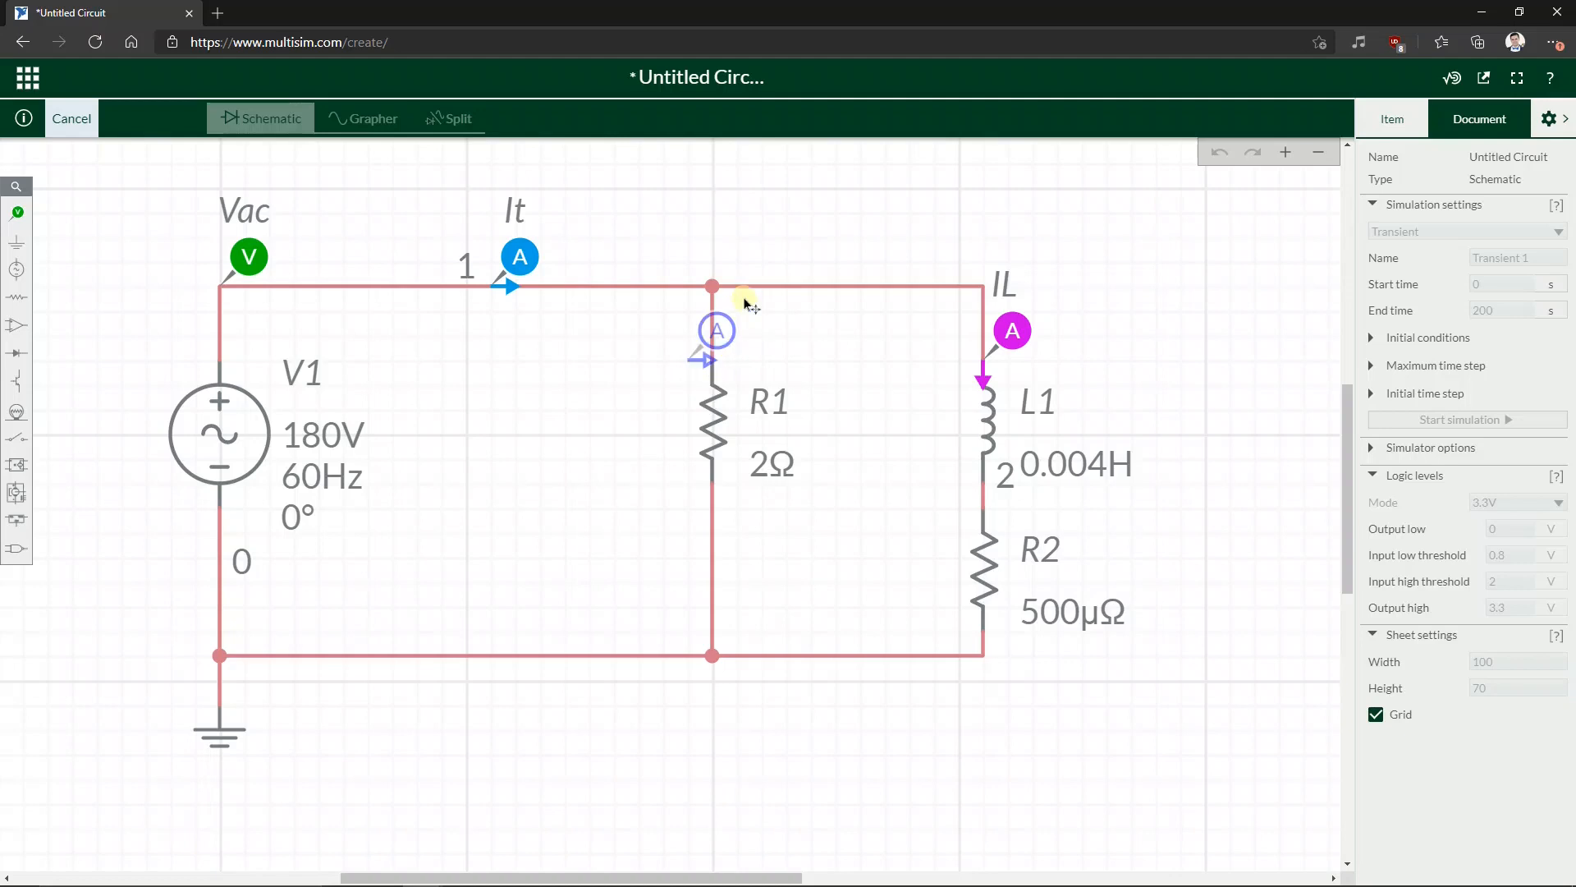
{"action": "left_click", "coordinate": [846, 374]}
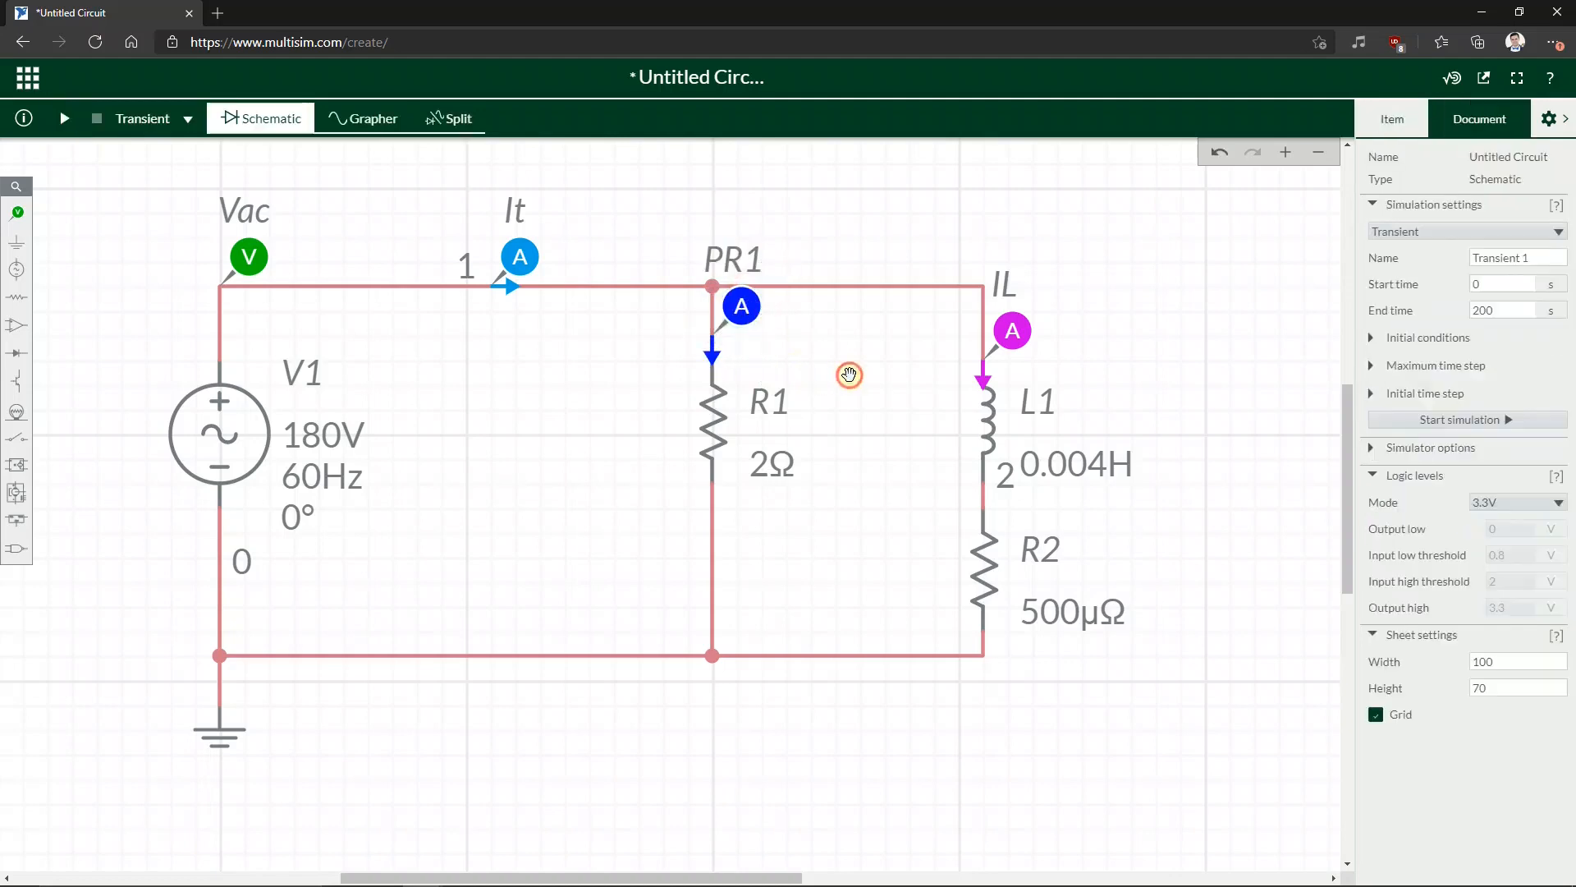
- Delete the IL probe and place a new current probe on the wire just above L1
{"action": "left_click", "coordinate": [1014, 331]}
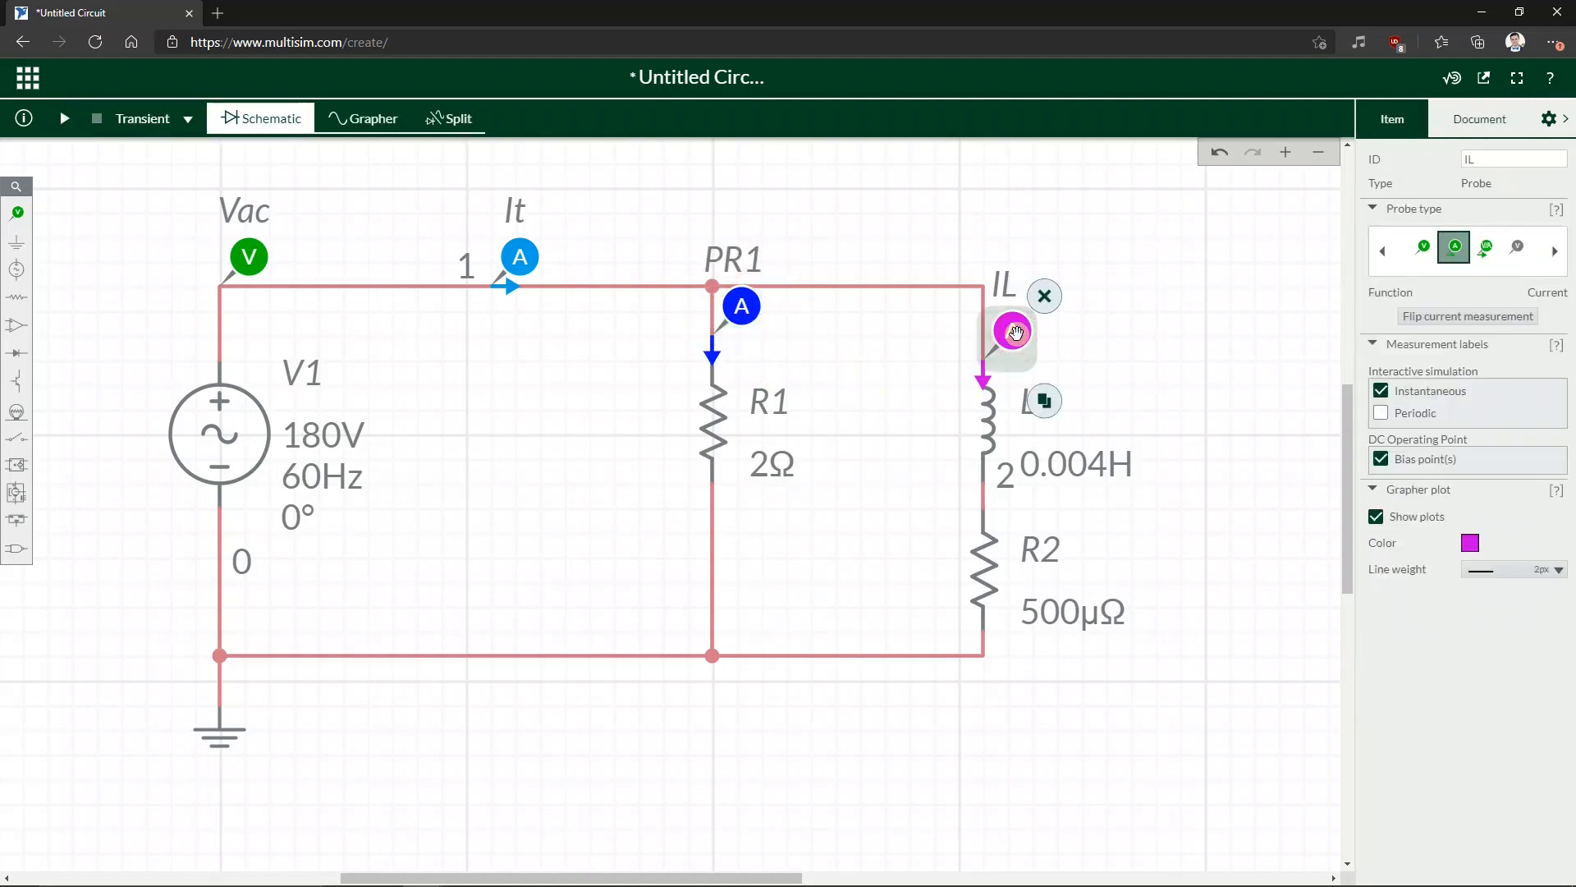
{"action": "key", "text": "Delete"}
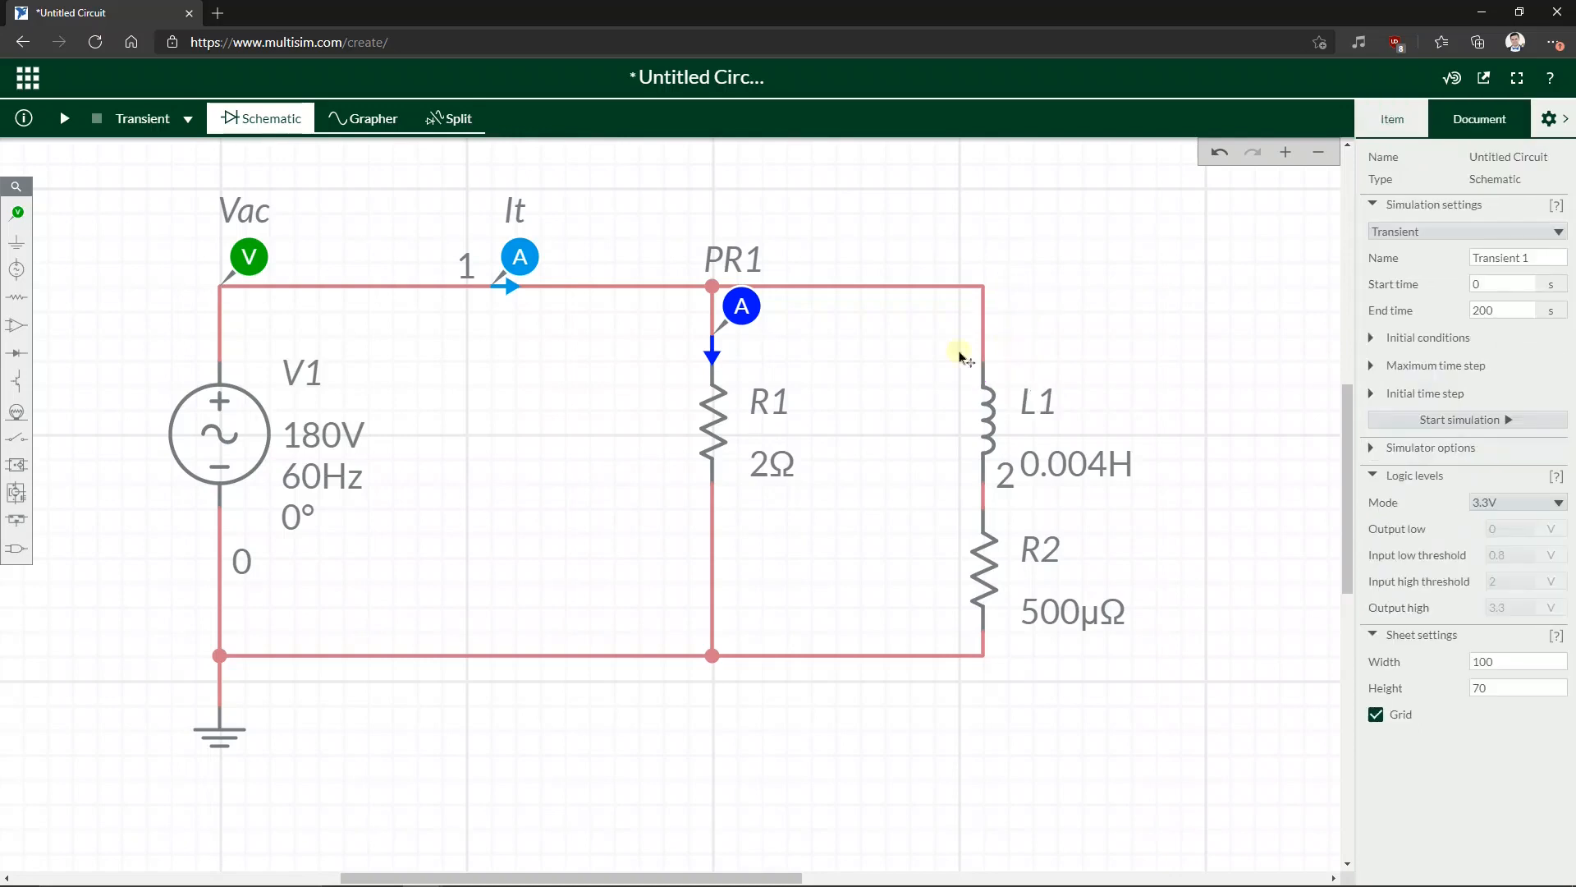
{"action": "left_click", "coordinate": [16, 215]}
{"action": "left_click", "coordinate": [143, 249]}
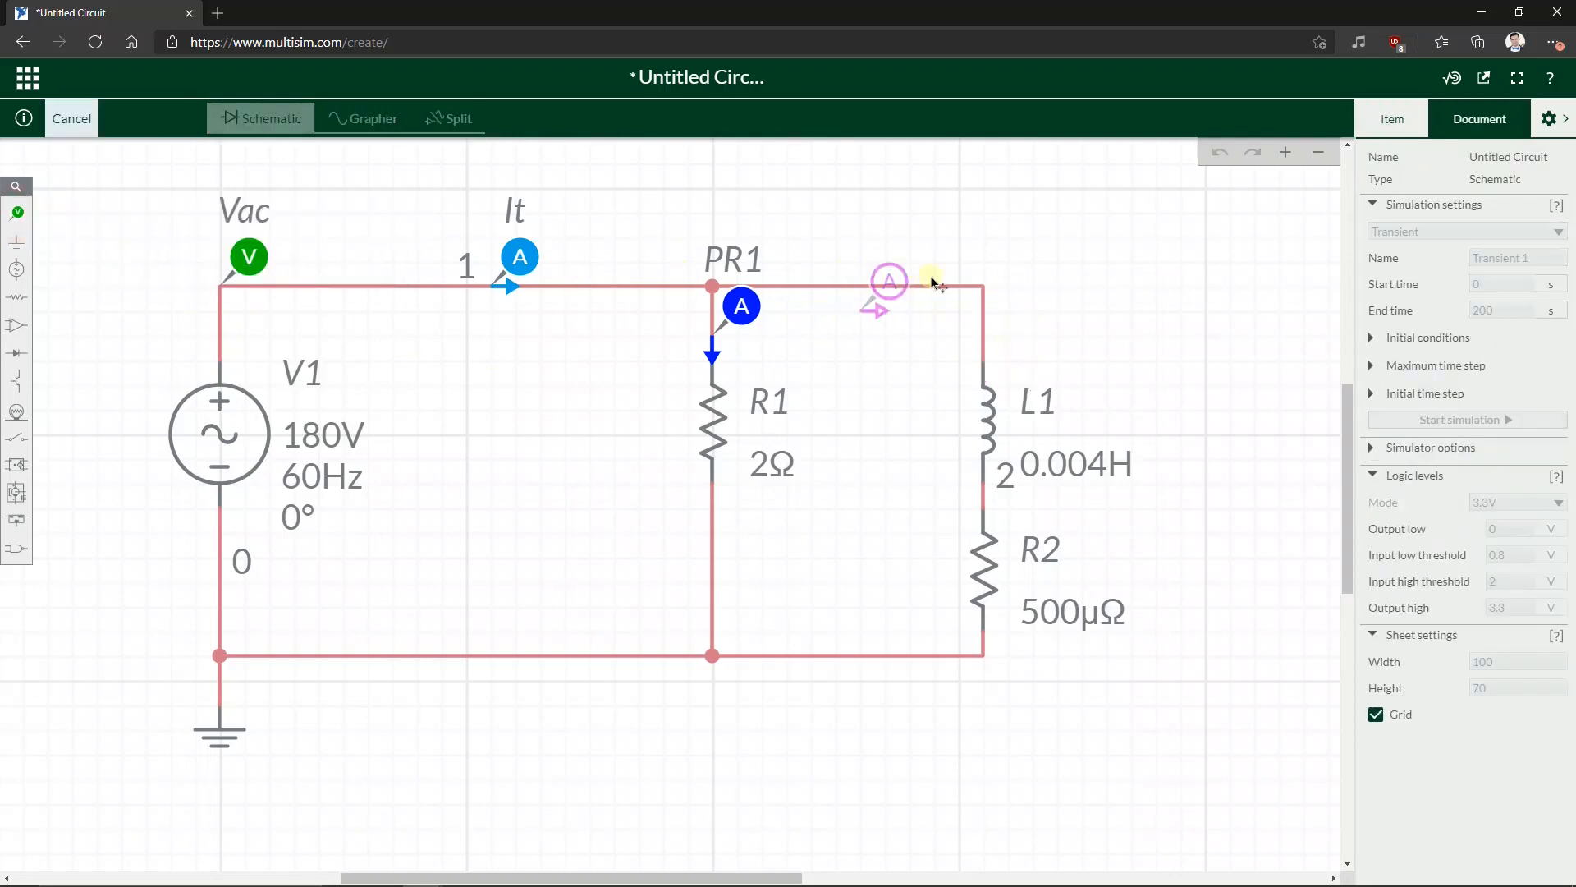
{"action": "left_click", "coordinate": [1021, 292]}
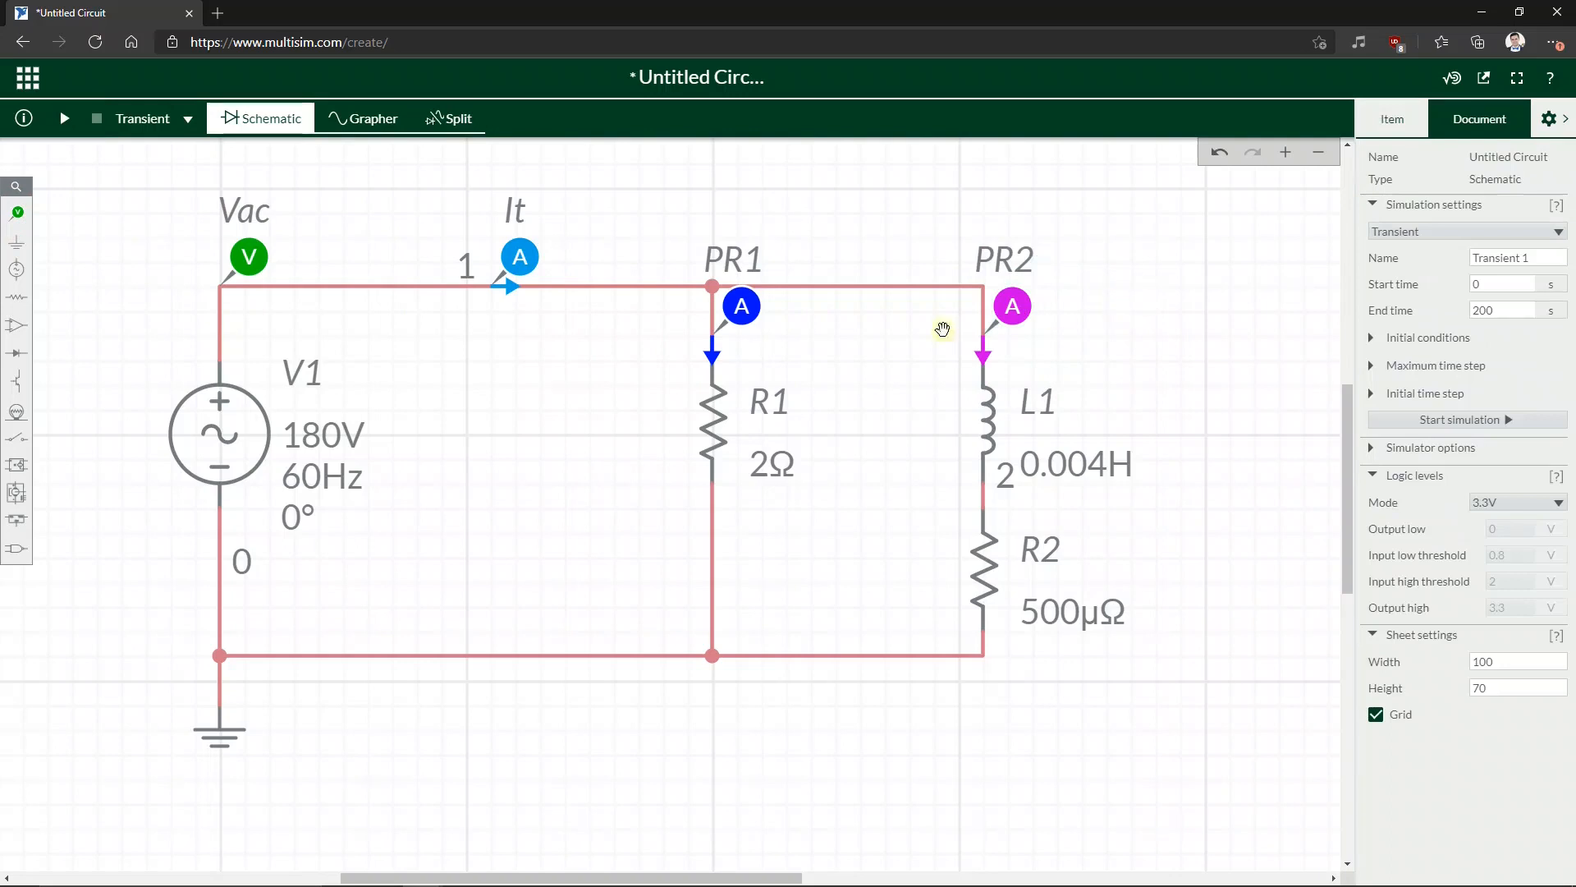
- Rename the new current probe above R1 as IR
{"action": "left_click", "coordinate": [719, 307]}
{"action": "double_click", "coordinate": [1504, 162]}
{"action": "key", "text": "BackSpace"}
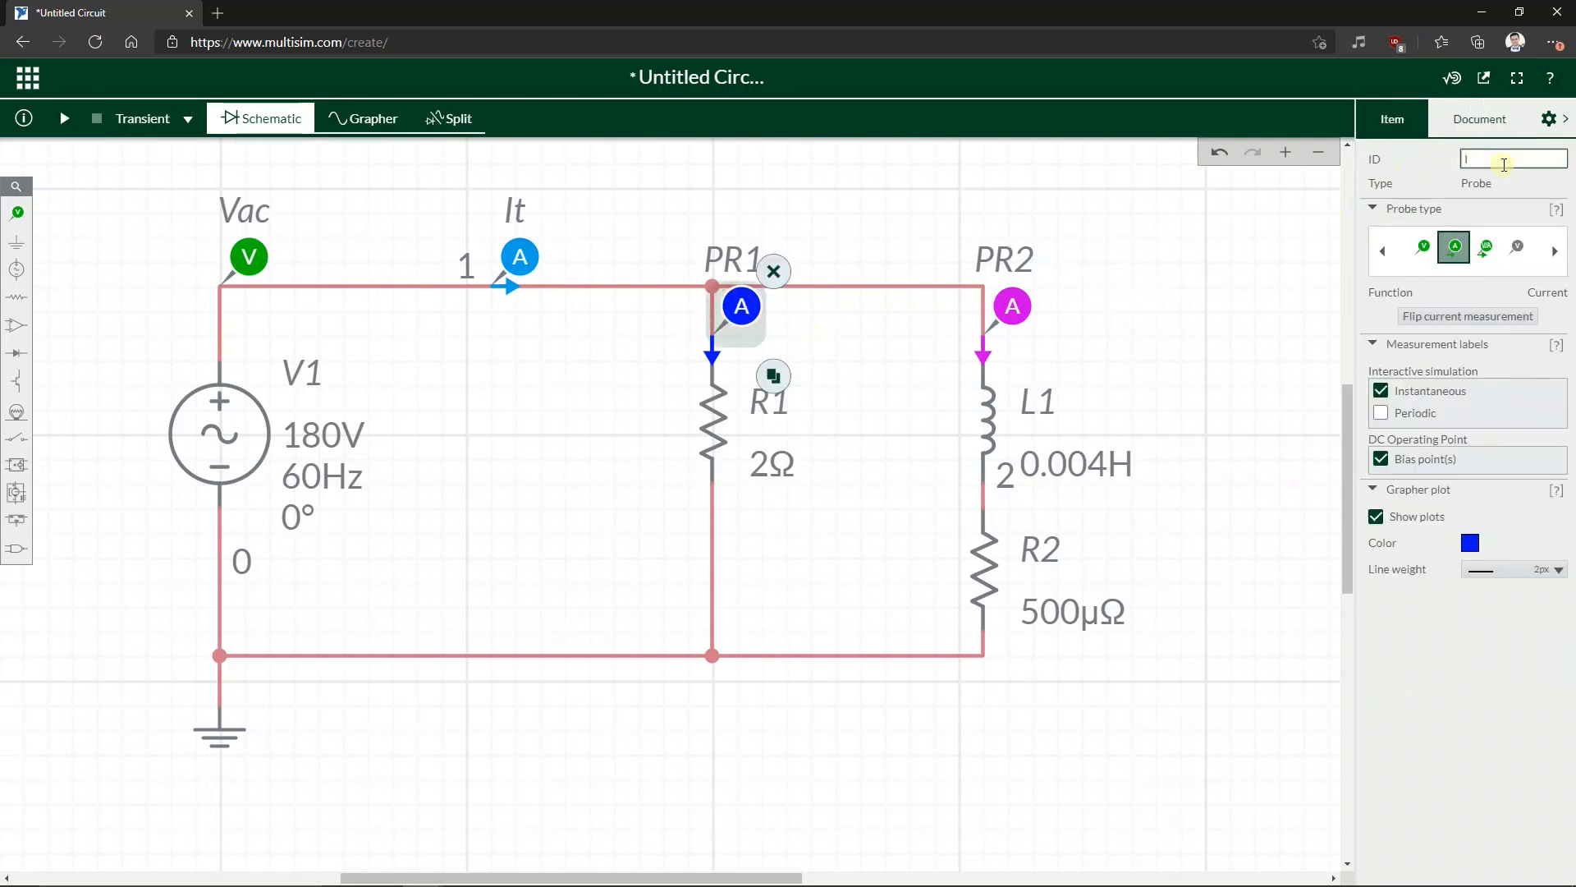
{"action": "left_click", "coordinate": [1174, 320]}
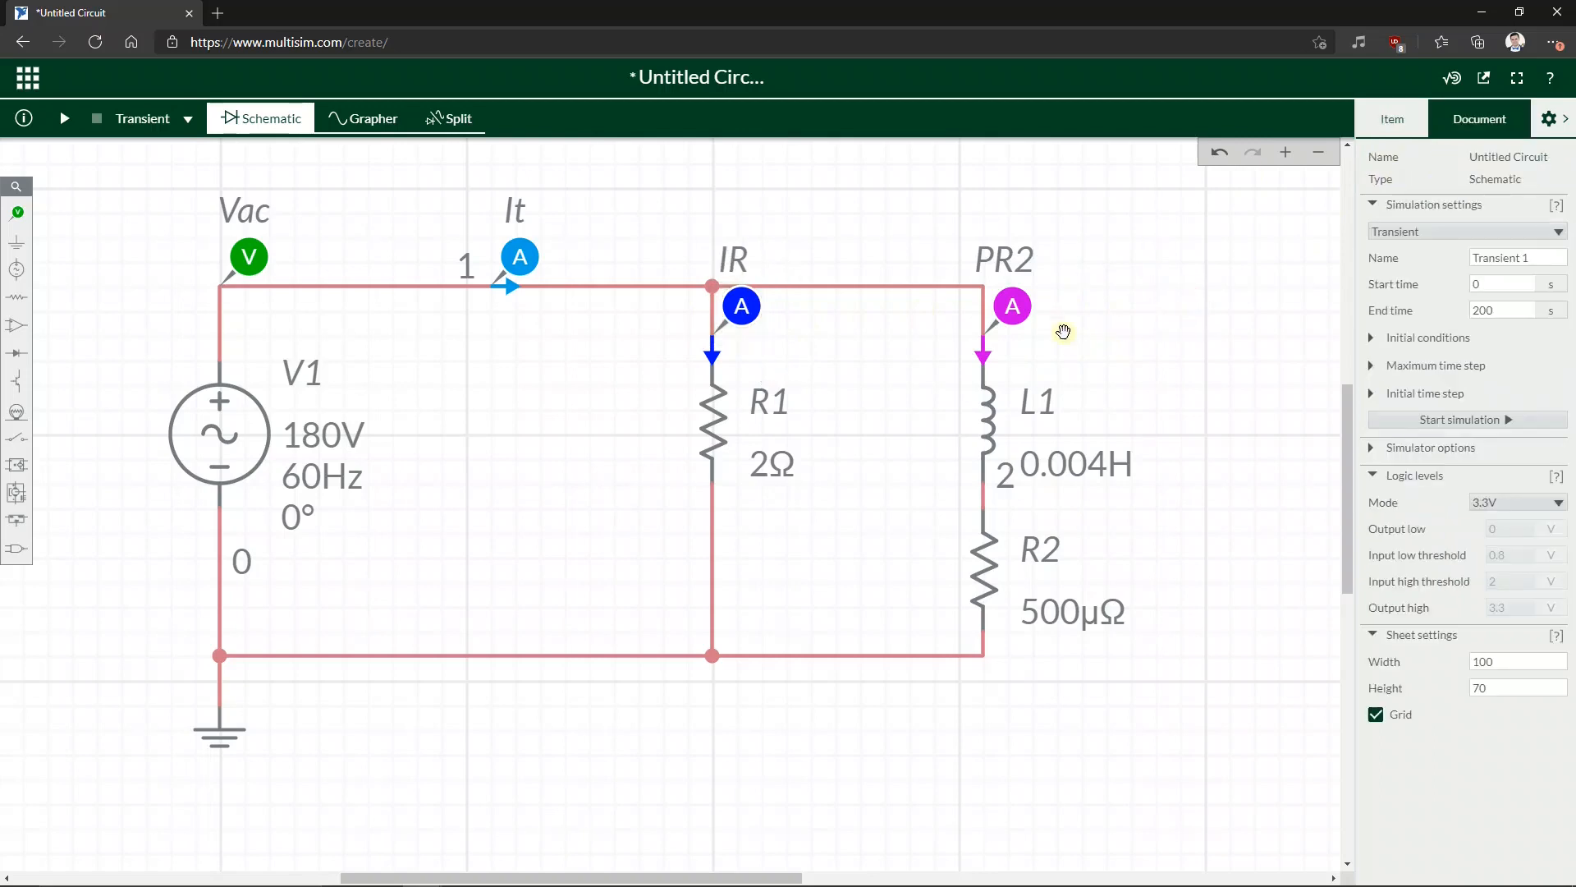
- Rename the new current probe above L1 as IL and run the transient simulation again
{"action": "left_click", "coordinate": [1018, 310]}
{"action": "double_click", "coordinate": [1506, 161]}
{"action": "key", "text": "BackSpace"}
{"action": "type", "text": "IL"}
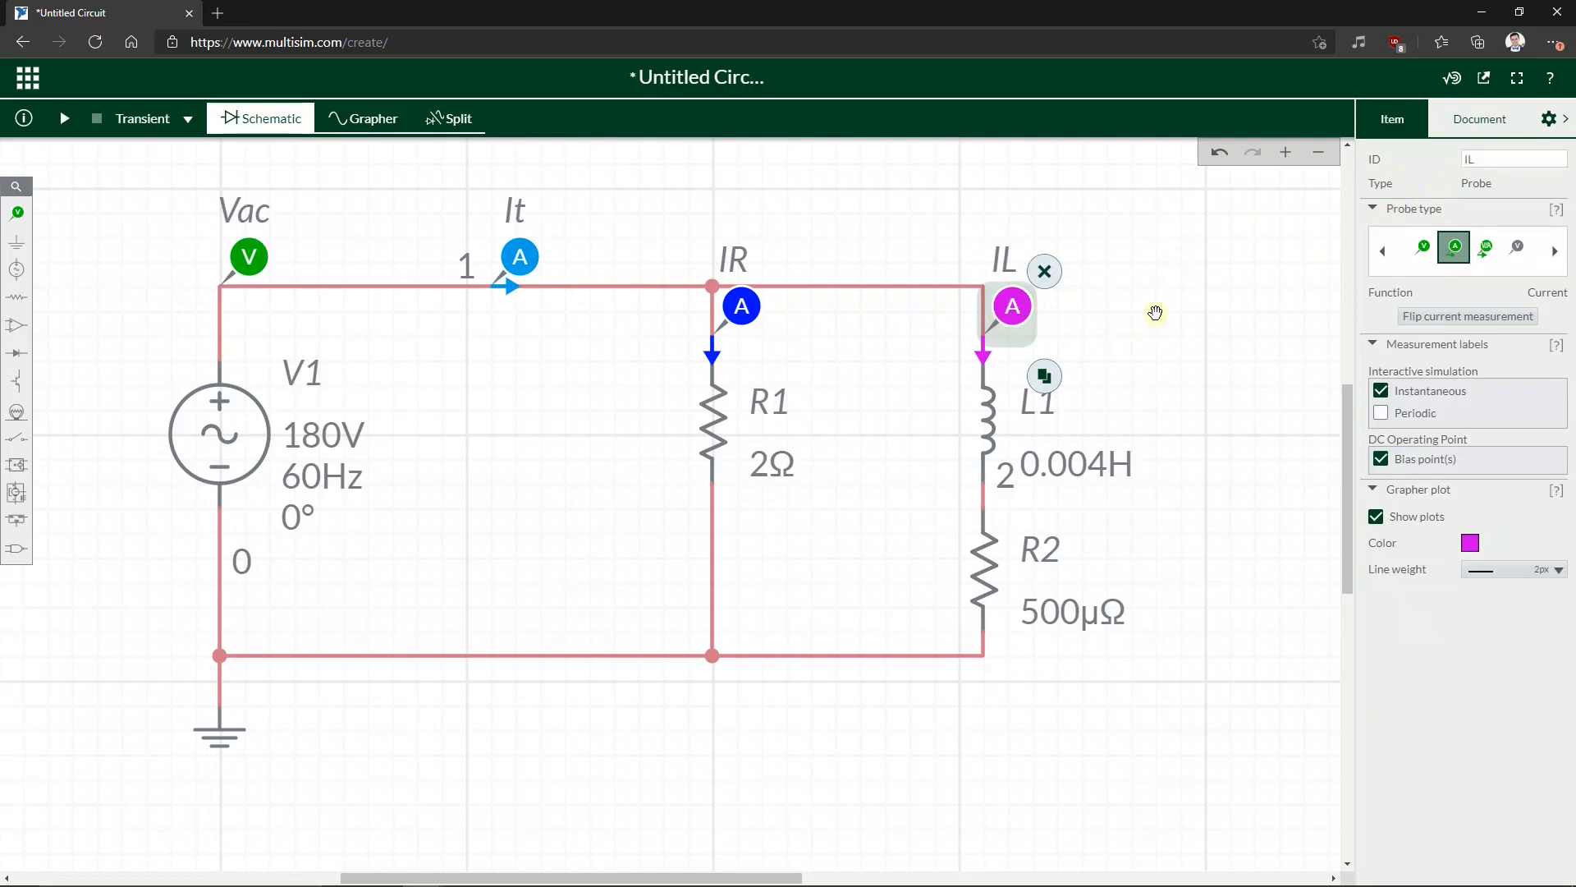
{"action": "left_click", "coordinate": [1154, 310]}
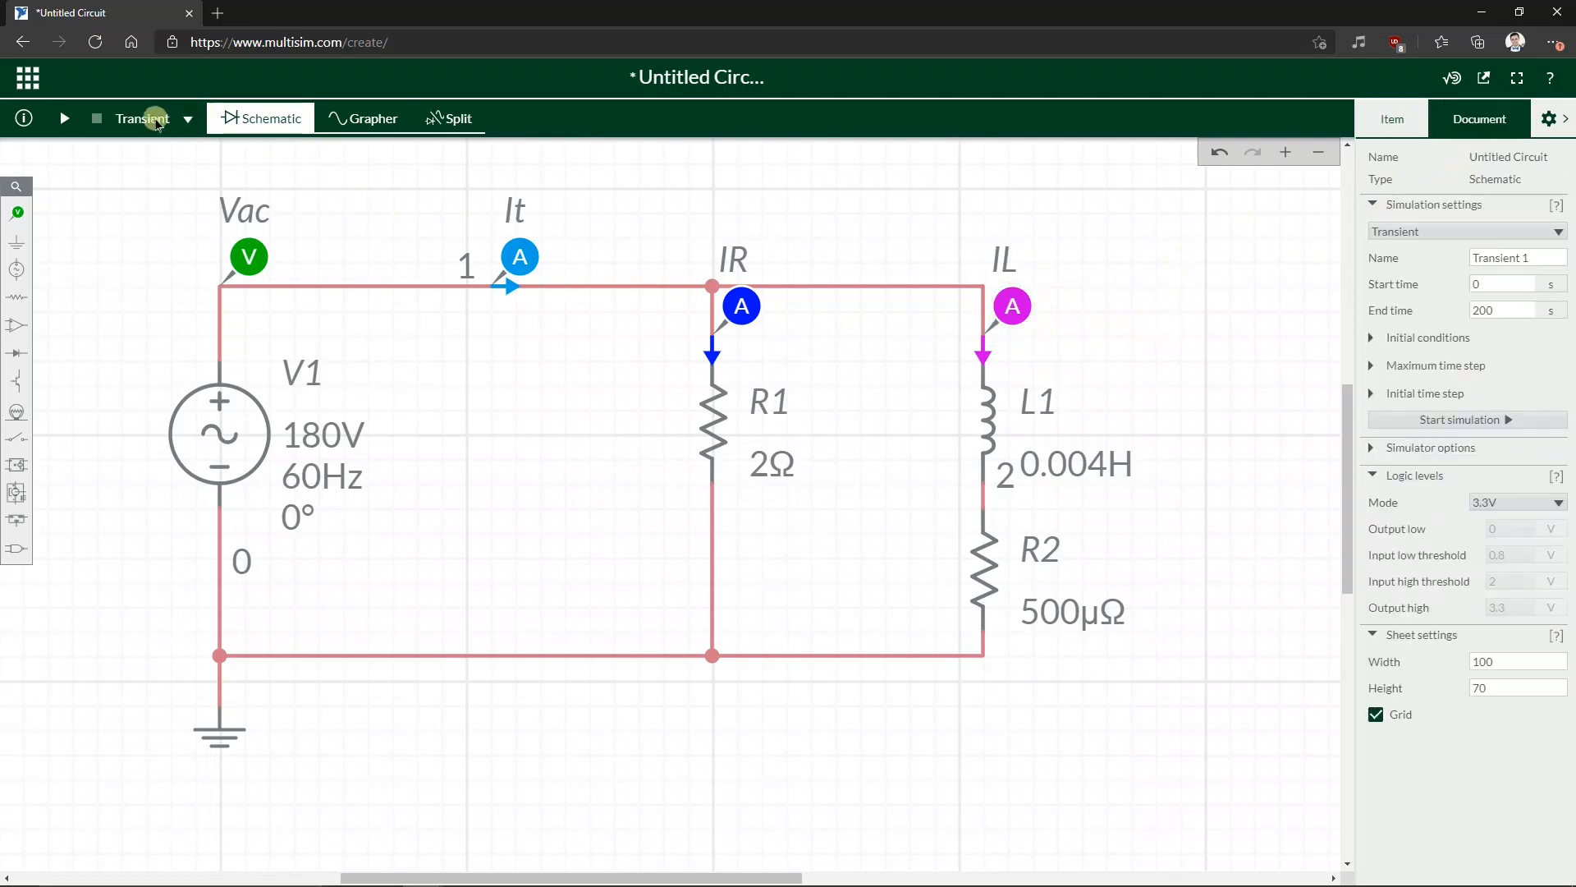
{"action": "left_click", "coordinate": [64, 118]}
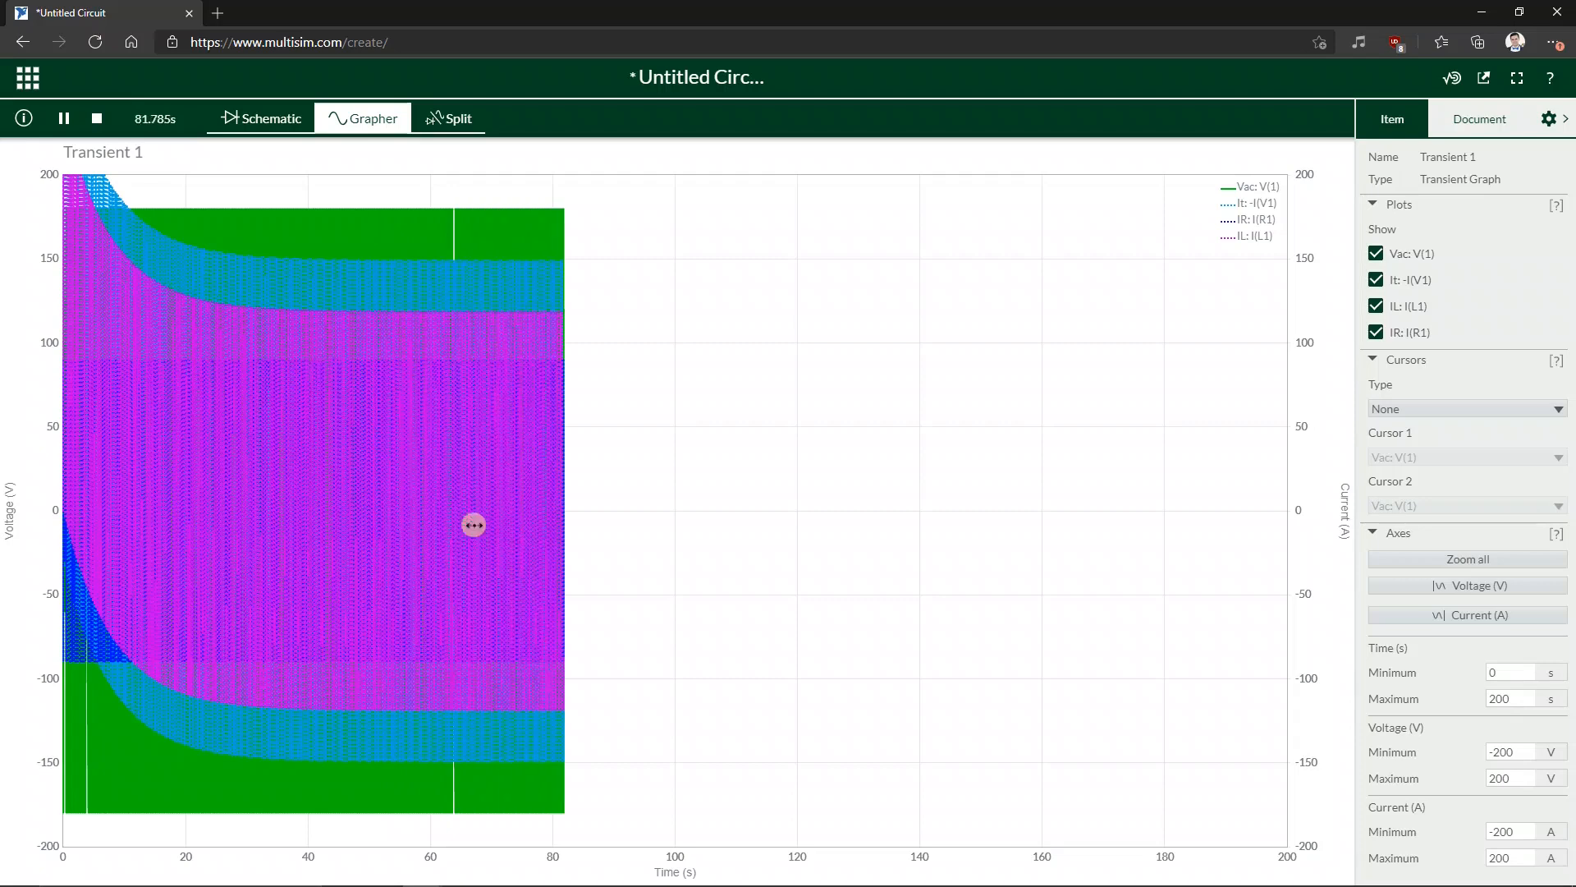
- Set the minimum of the transient graph's time axis to 199.98 s
{"action": "mouse_move", "coordinate": [74, 645]}
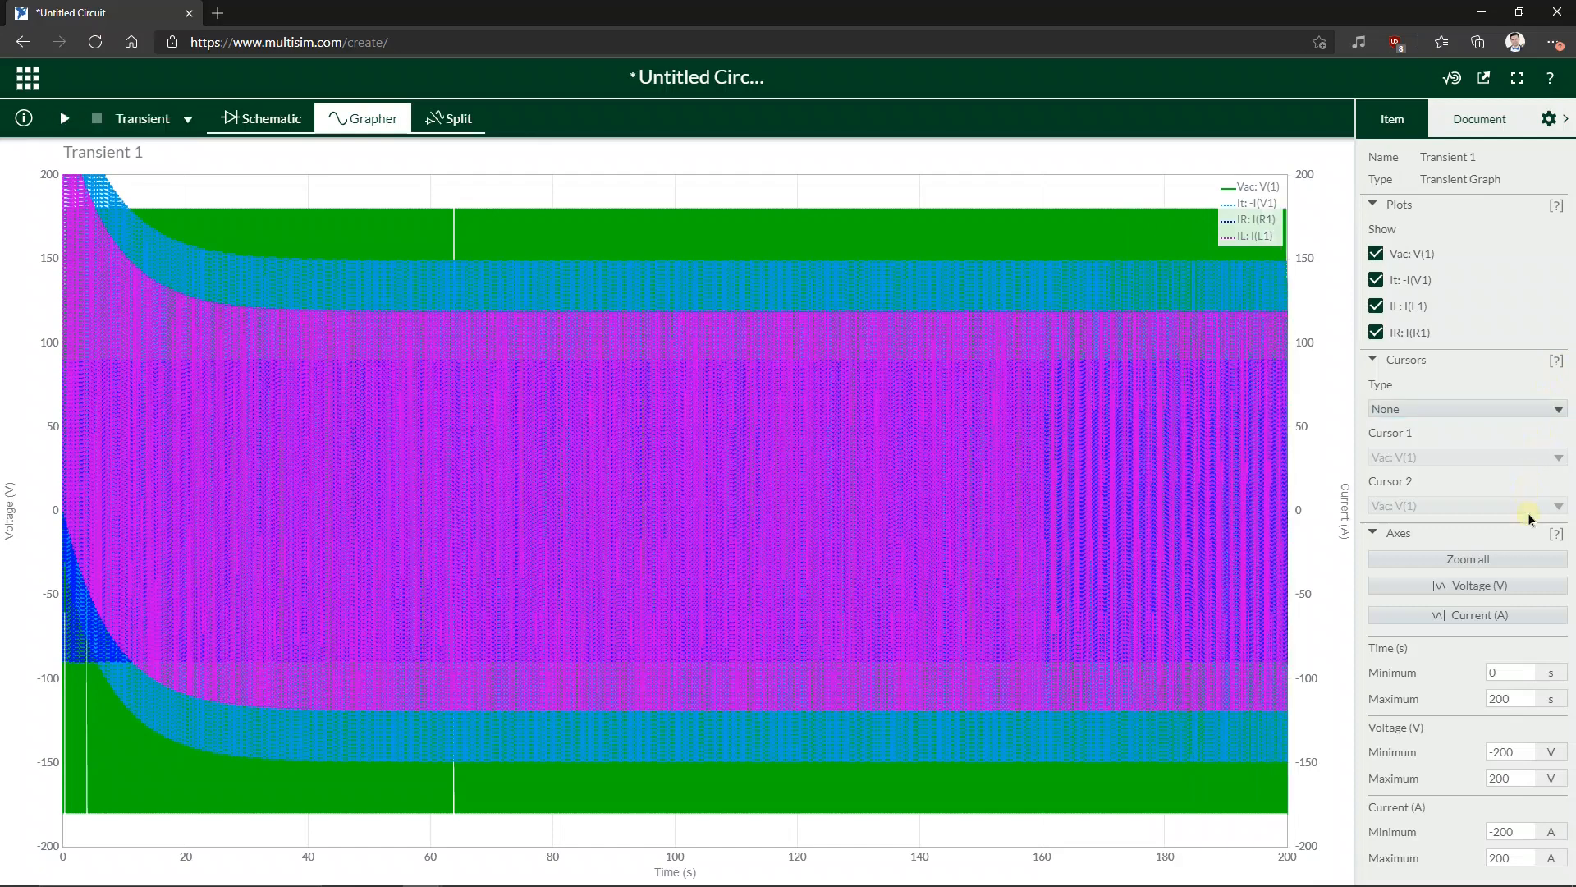
{"action": "left_click", "coordinate": [1518, 673]}
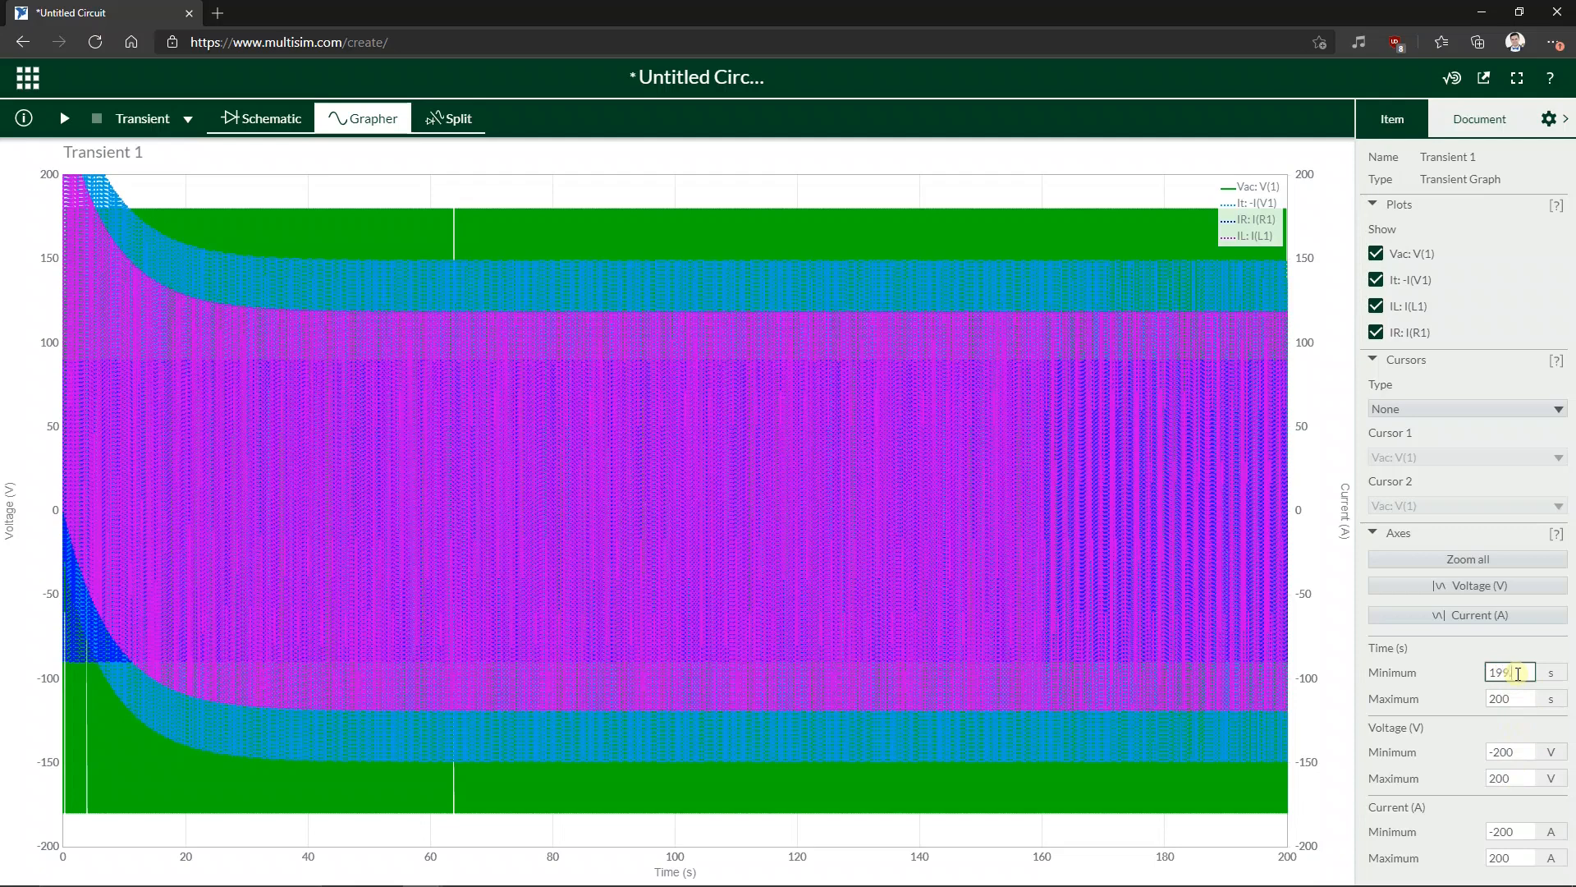
{"action": "left_click", "coordinate": [1460, 693]}
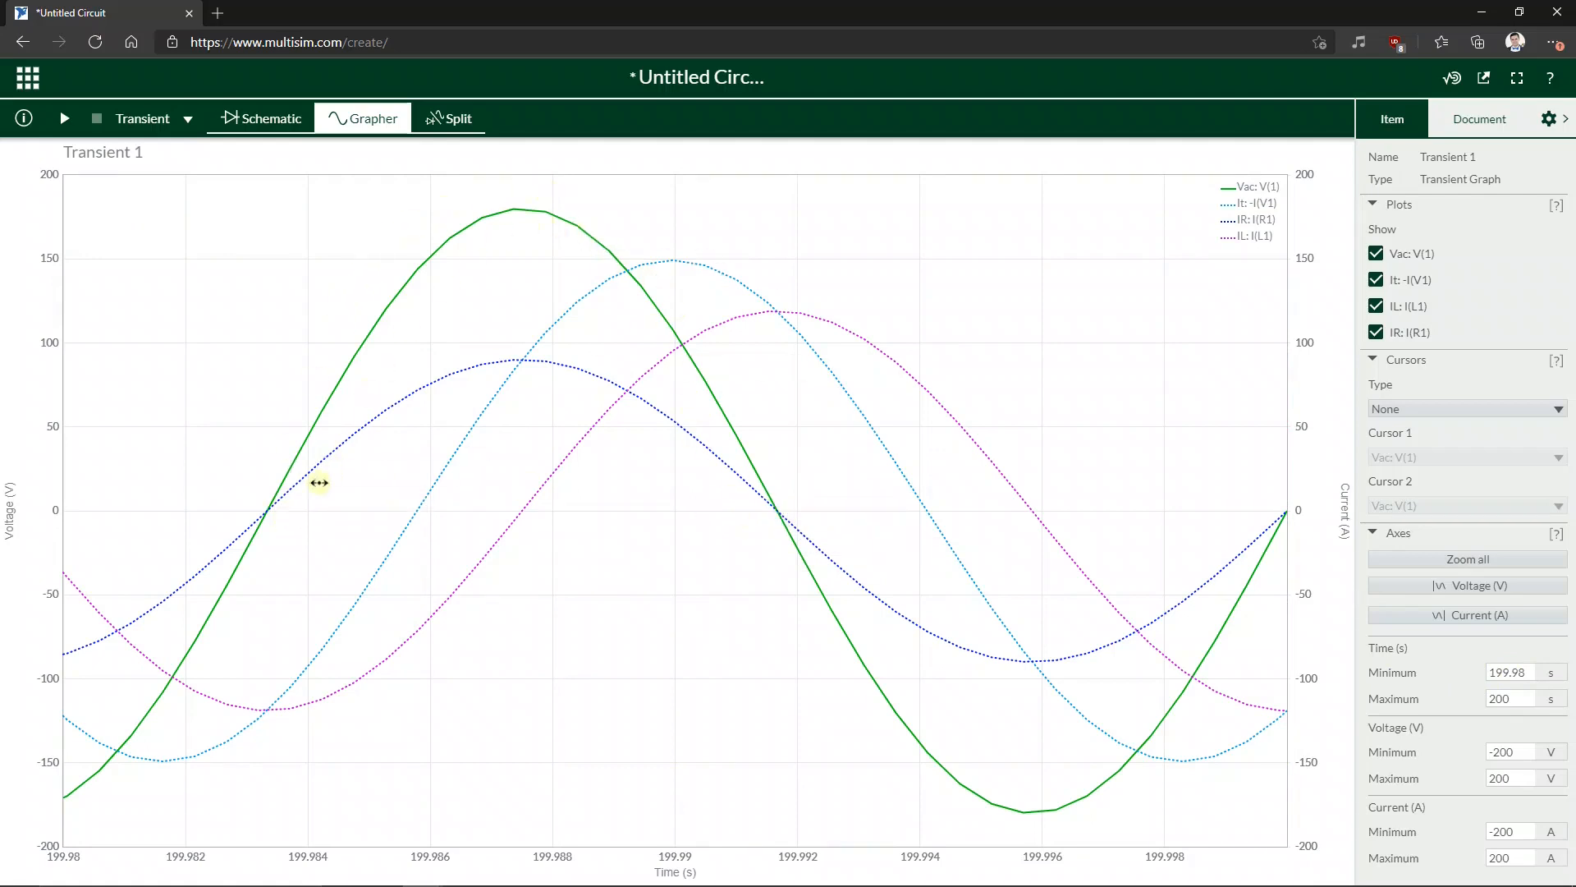
- Check the schematic's probe positions, return to the graph, and hide the IL and IR traces
{"action": "left_click", "coordinate": [248, 118]}
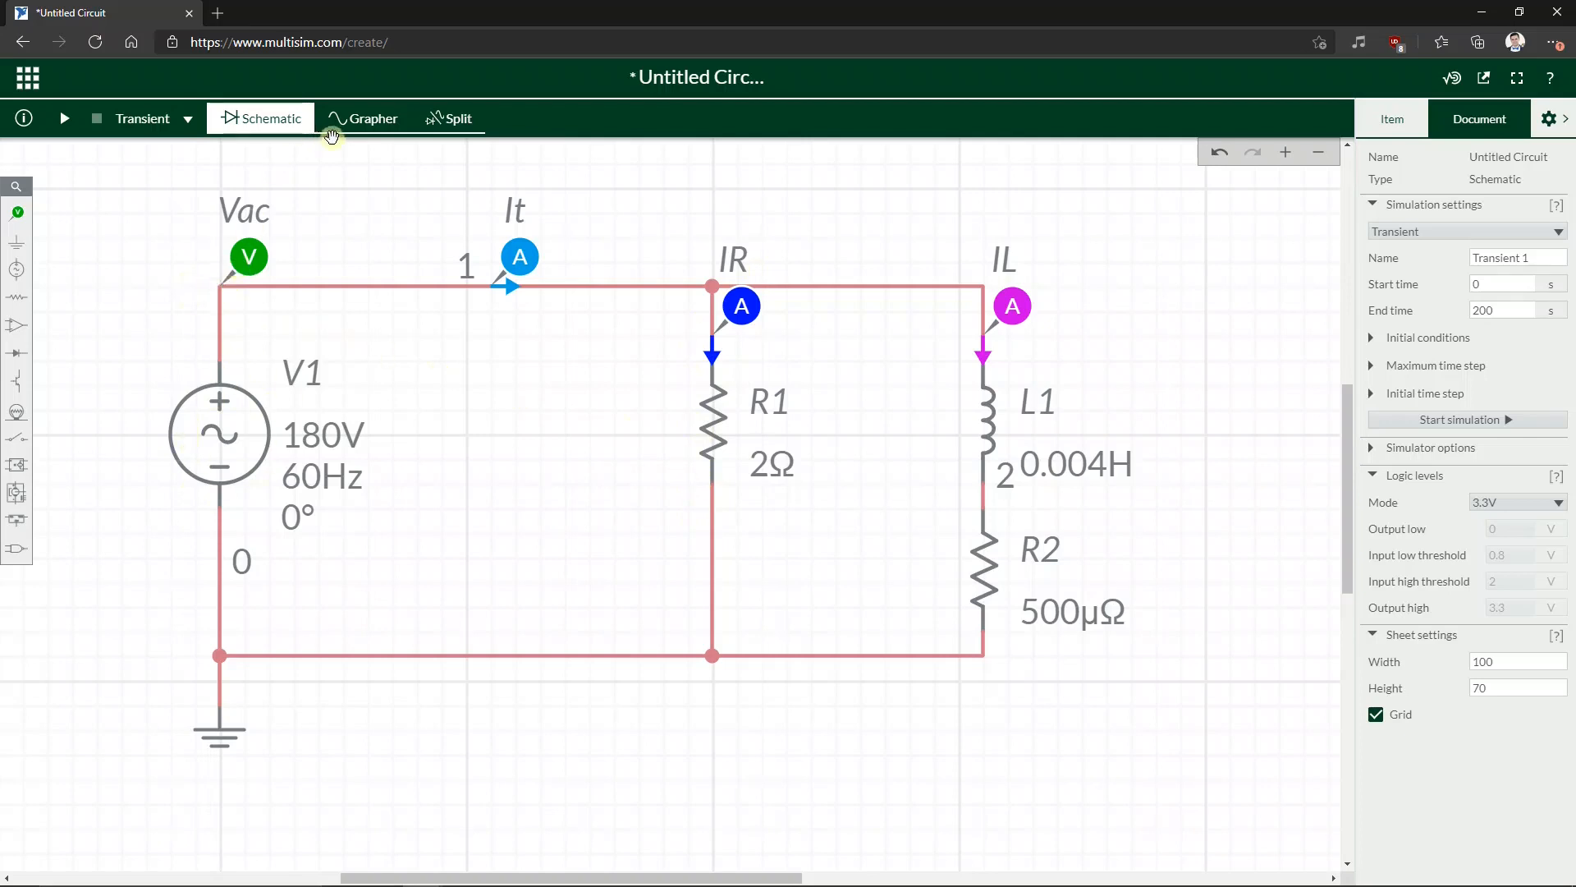
{"action": "left_click", "coordinate": [367, 117]}
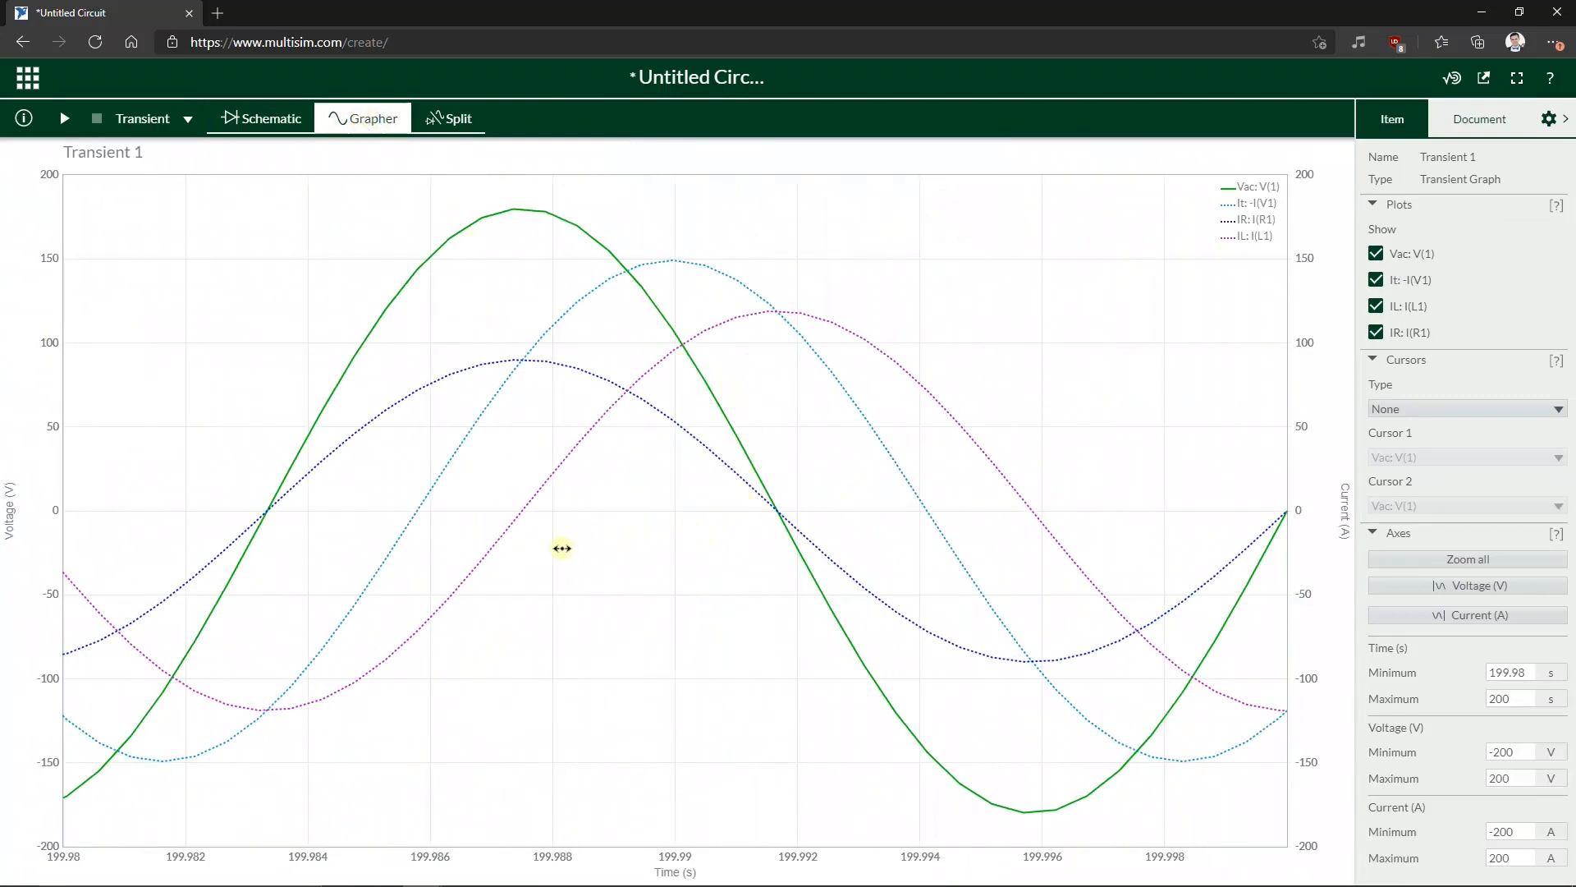
{"action": "mouse_move", "coordinate": [252, 533]}
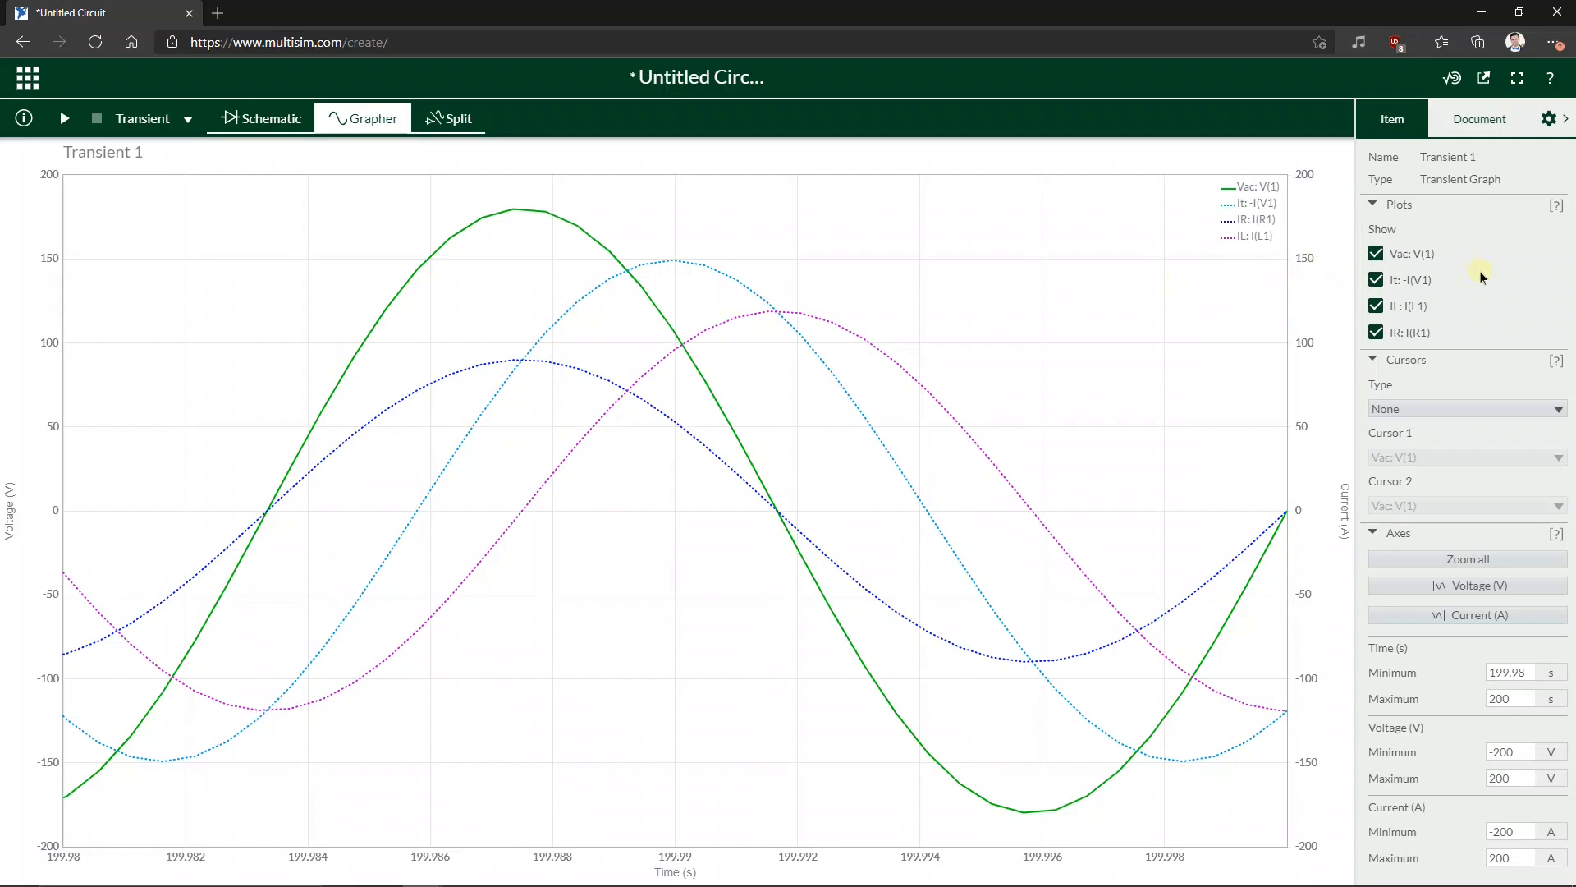
{"action": "left_click", "coordinate": [1376, 306]}
{"action": "left_click", "coordinate": [1376, 333]}
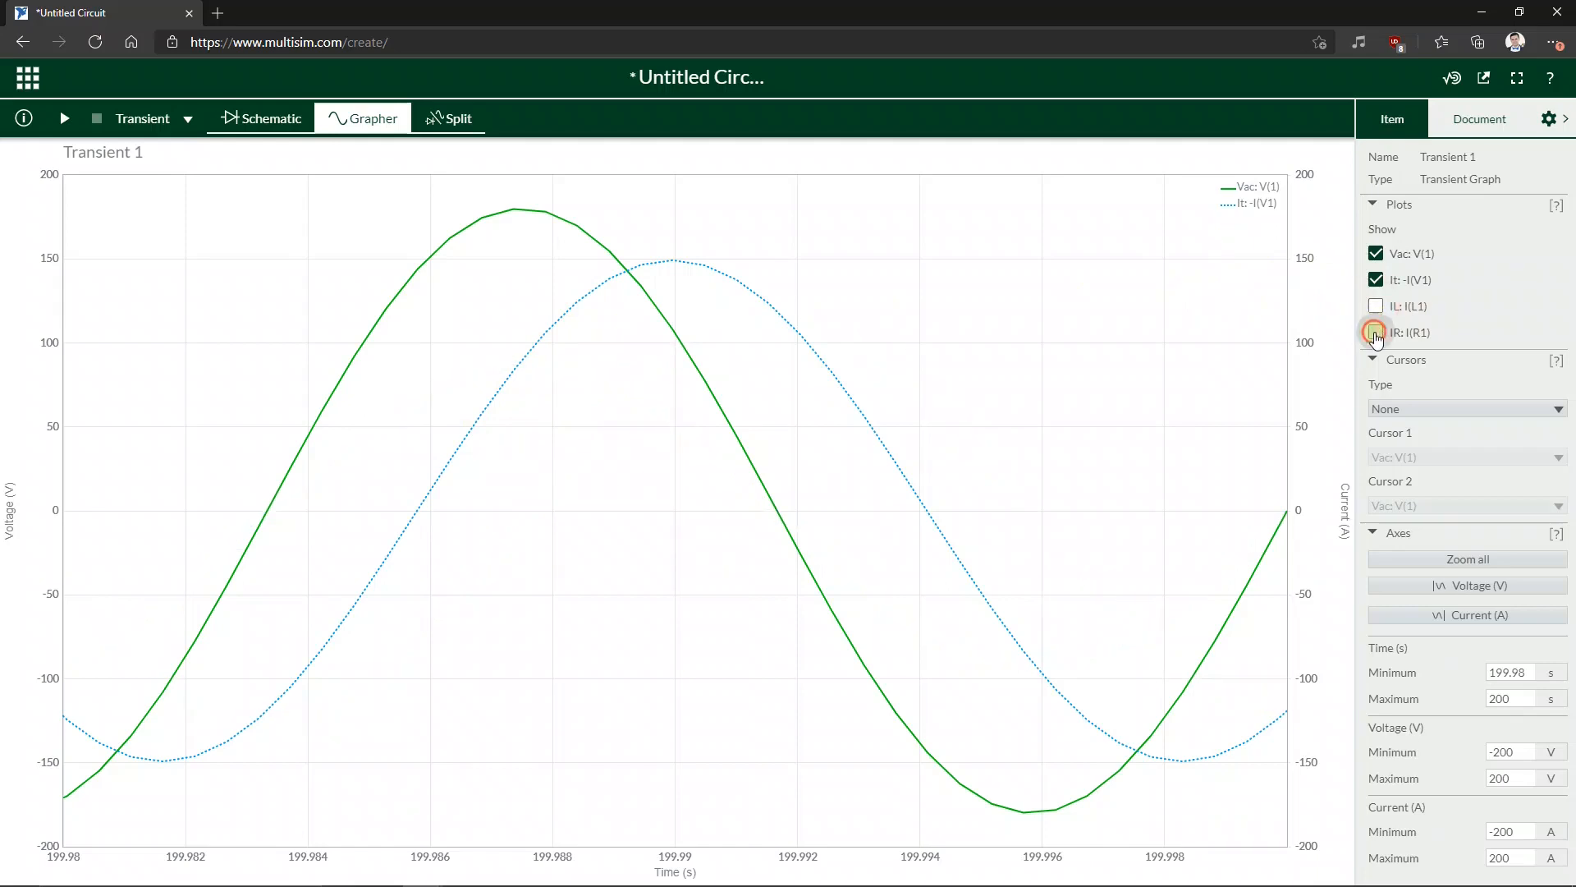
{"action": "left_click", "coordinate": [1376, 333]}
{"action": "left_click", "coordinate": [1376, 306]}
{"action": "left_click", "coordinate": [1376, 306]}
{"action": "left_click", "coordinate": [1376, 332]}
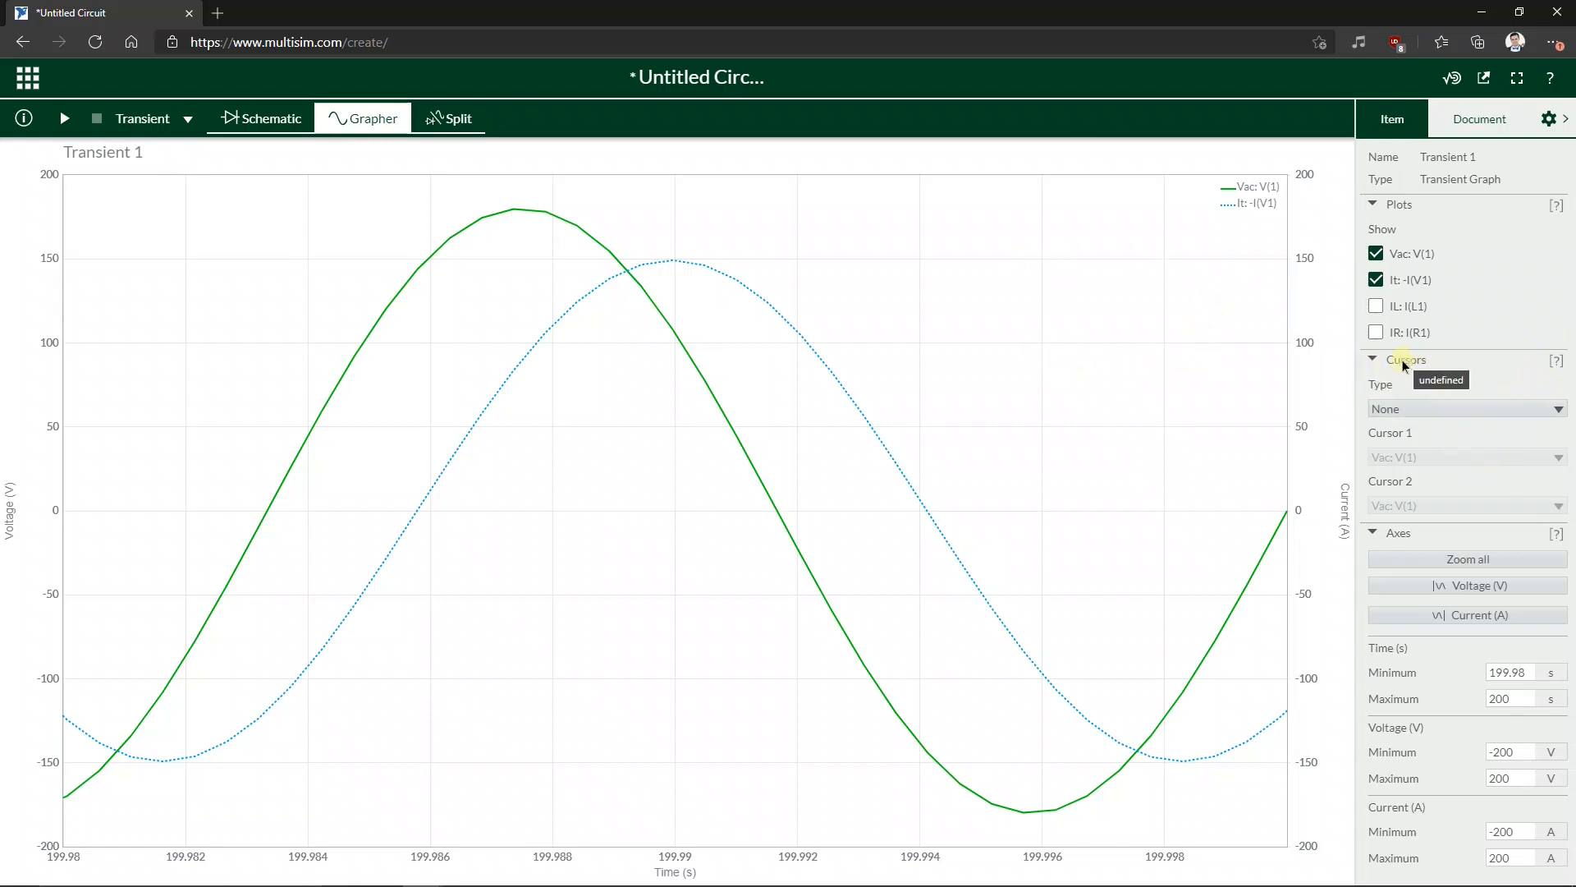
- Enable X Axis cursors on the graph and place cursor 1 at the rising zero crossing of Vac
{"action": "left_click", "coordinate": [1397, 408]}
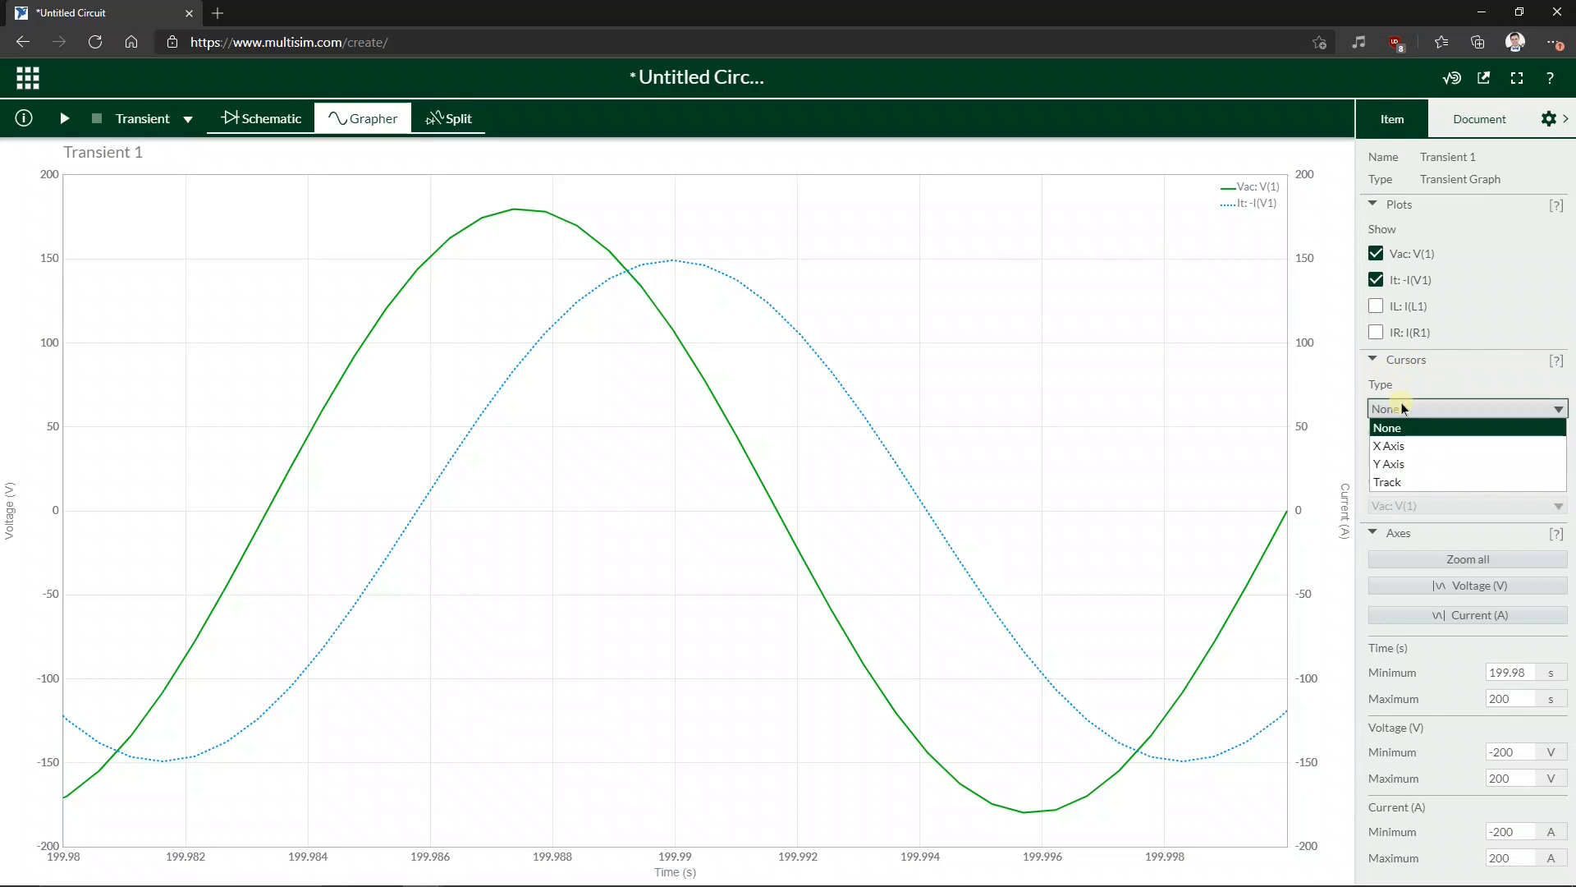
{"action": "left_click", "coordinate": [1398, 448]}
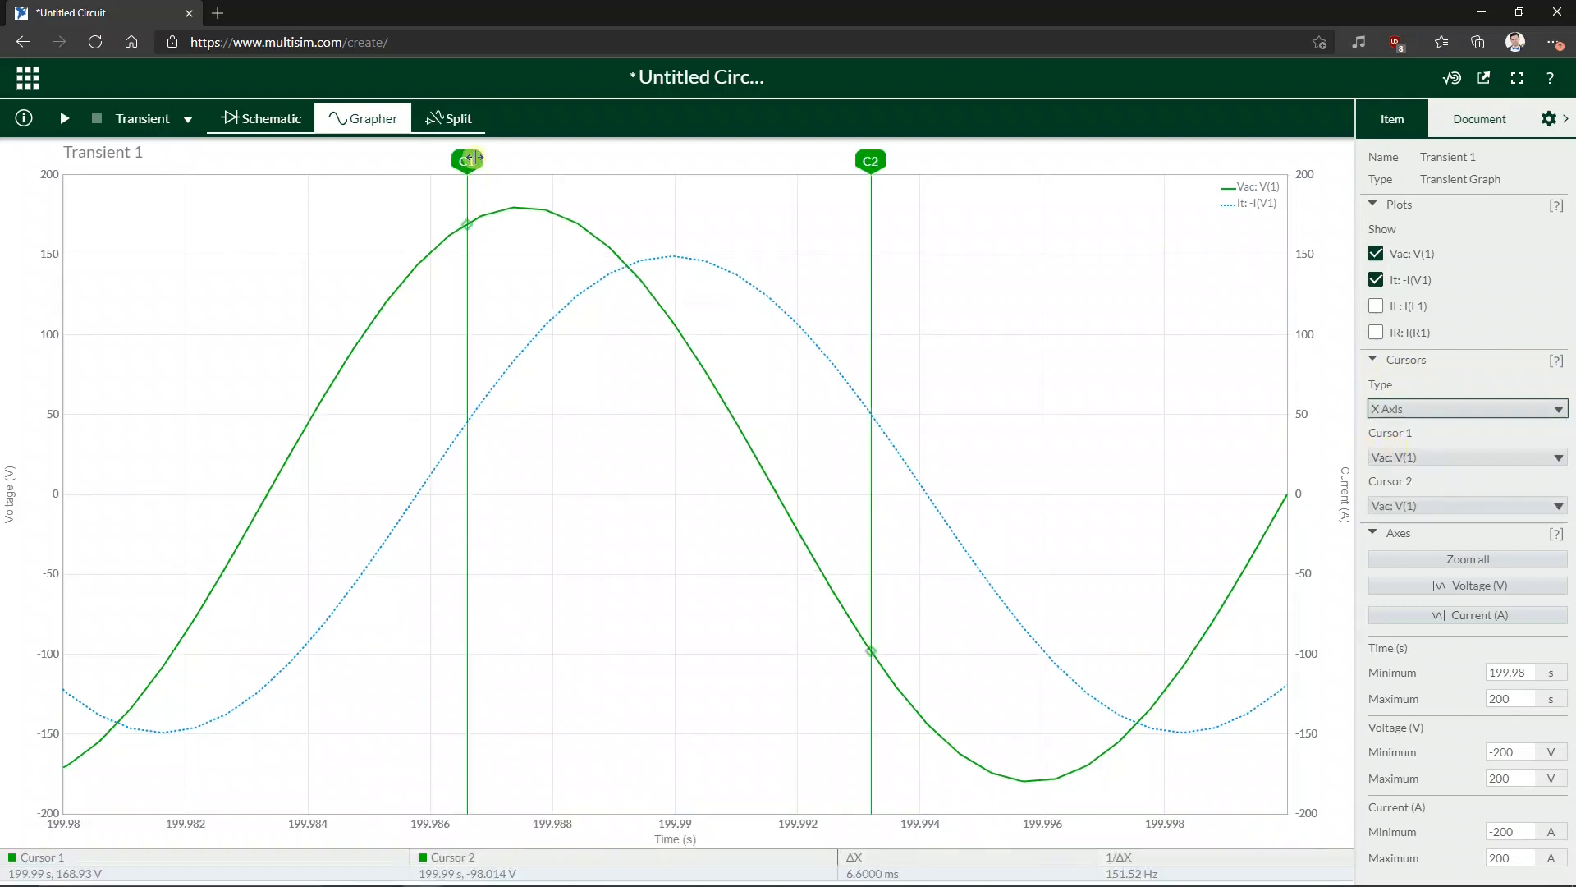
{"action": "left_click_drag", "start_coordinate": [466, 161], "coordinate": [266, 186]}
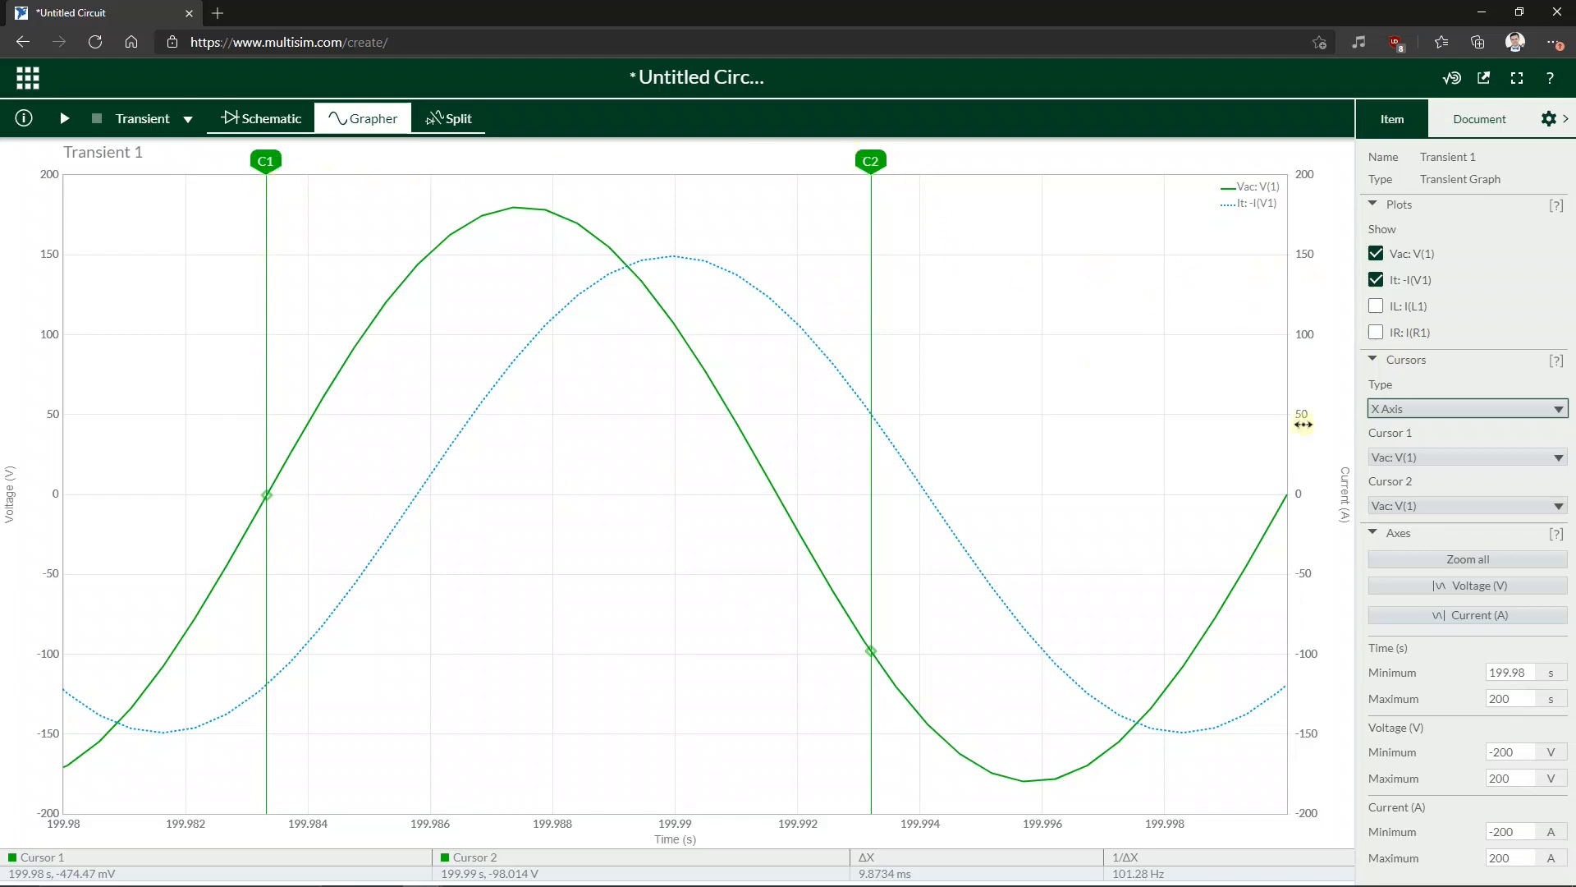
- Assign cursor 2 to the It: -I(V1) trace and place it at that current's first rising zero crossing
{"action": "left_click", "coordinate": [1470, 453]}
{"action": "left_click", "coordinate": [1470, 453]}
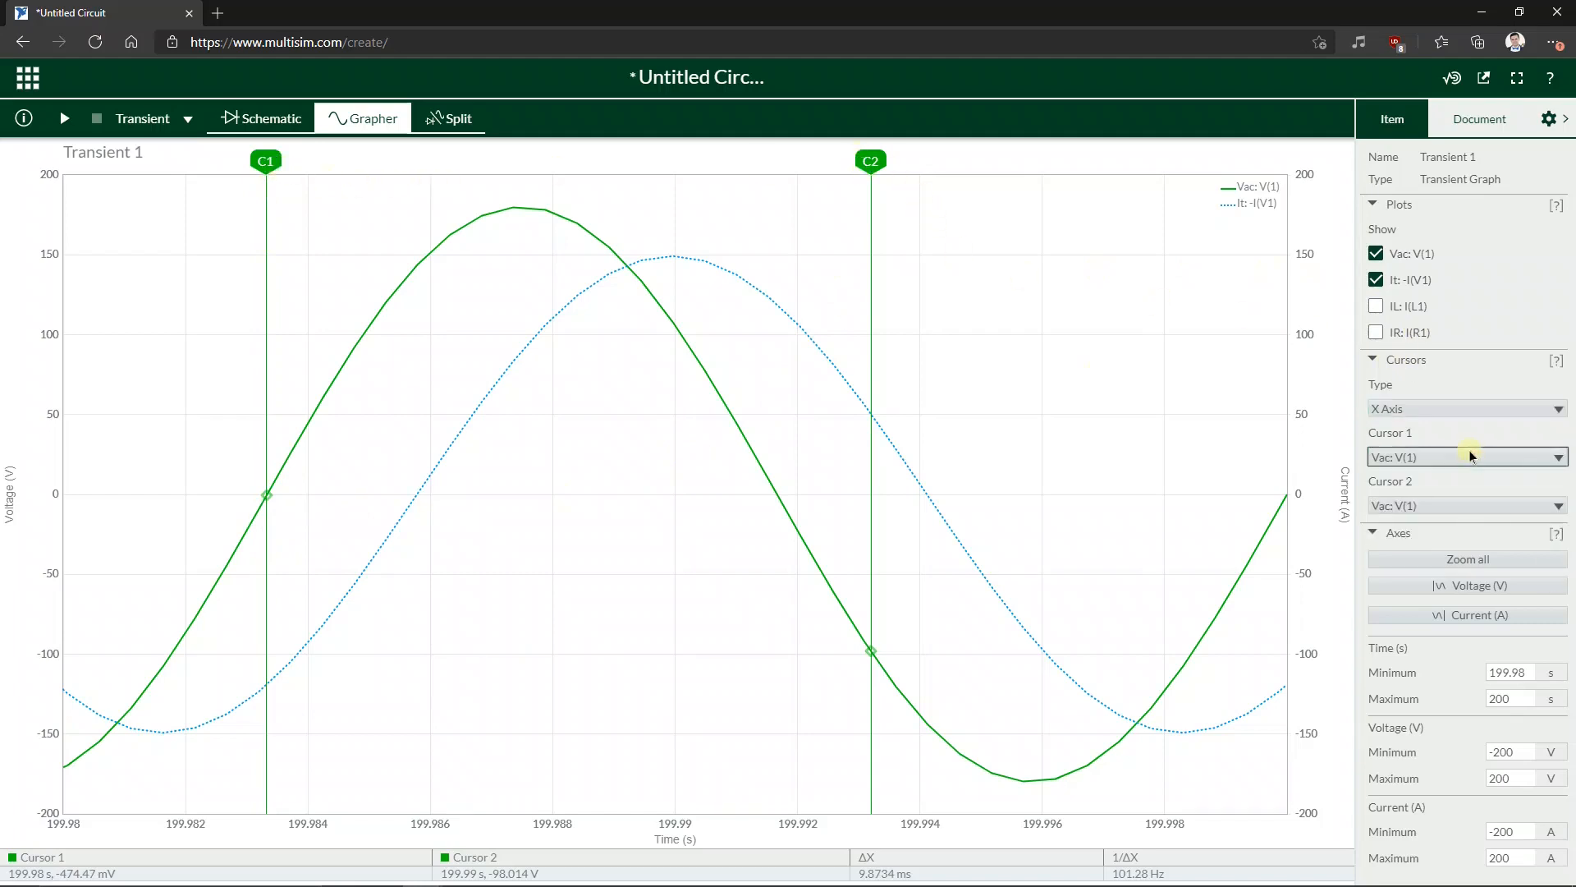
{"action": "left_click", "coordinate": [1441, 506]}
{"action": "left_click", "coordinate": [1412, 544]}
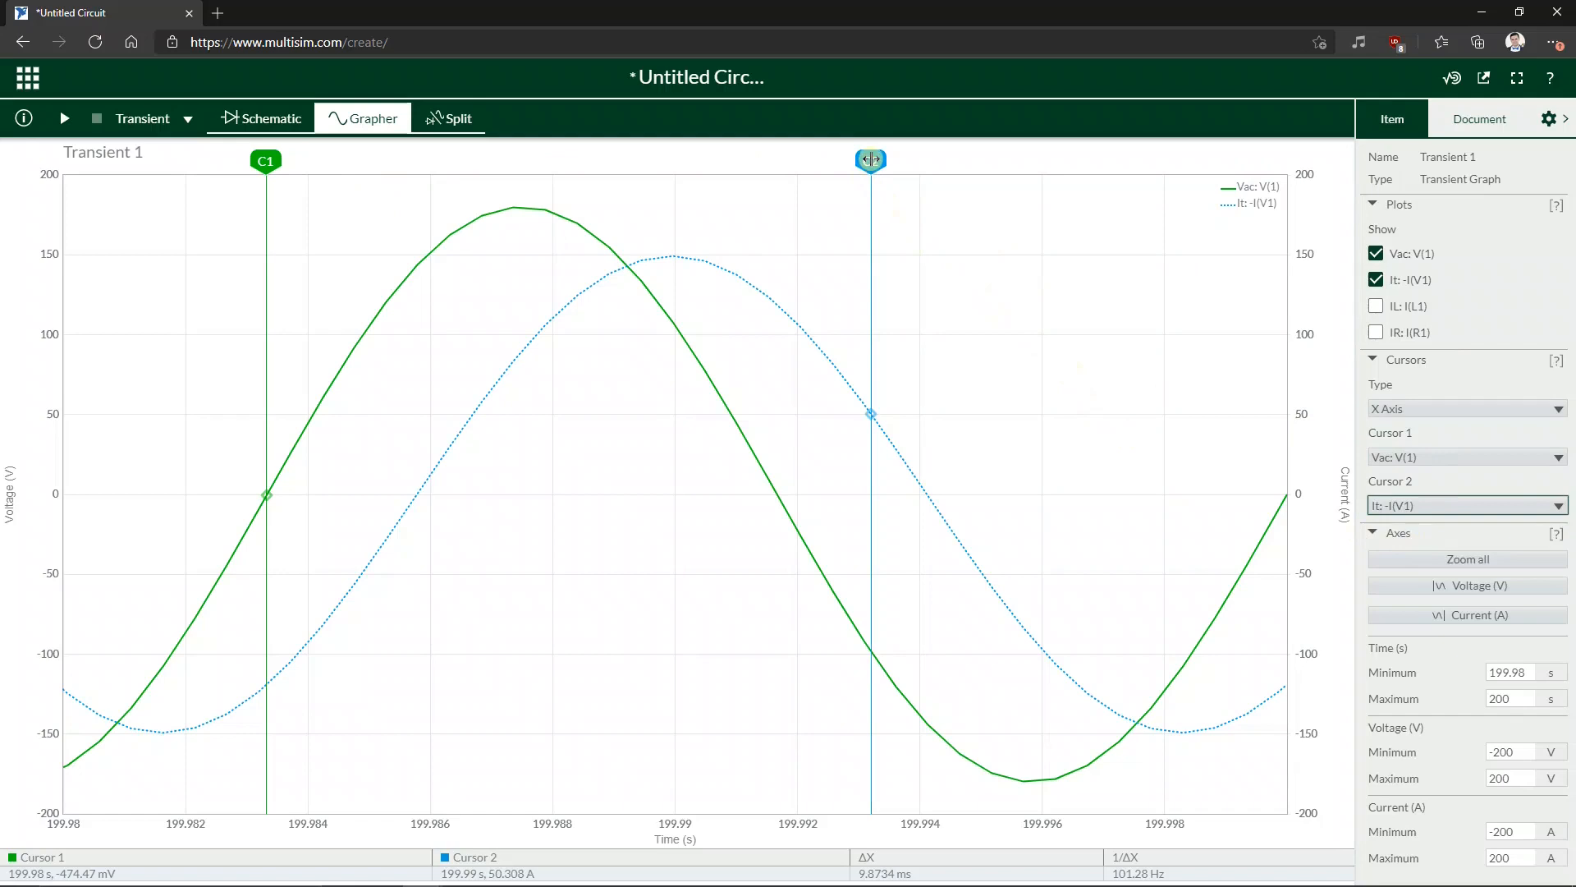
{"action": "left_click_drag", "start_coordinate": [871, 160], "coordinate": [500, 292]}
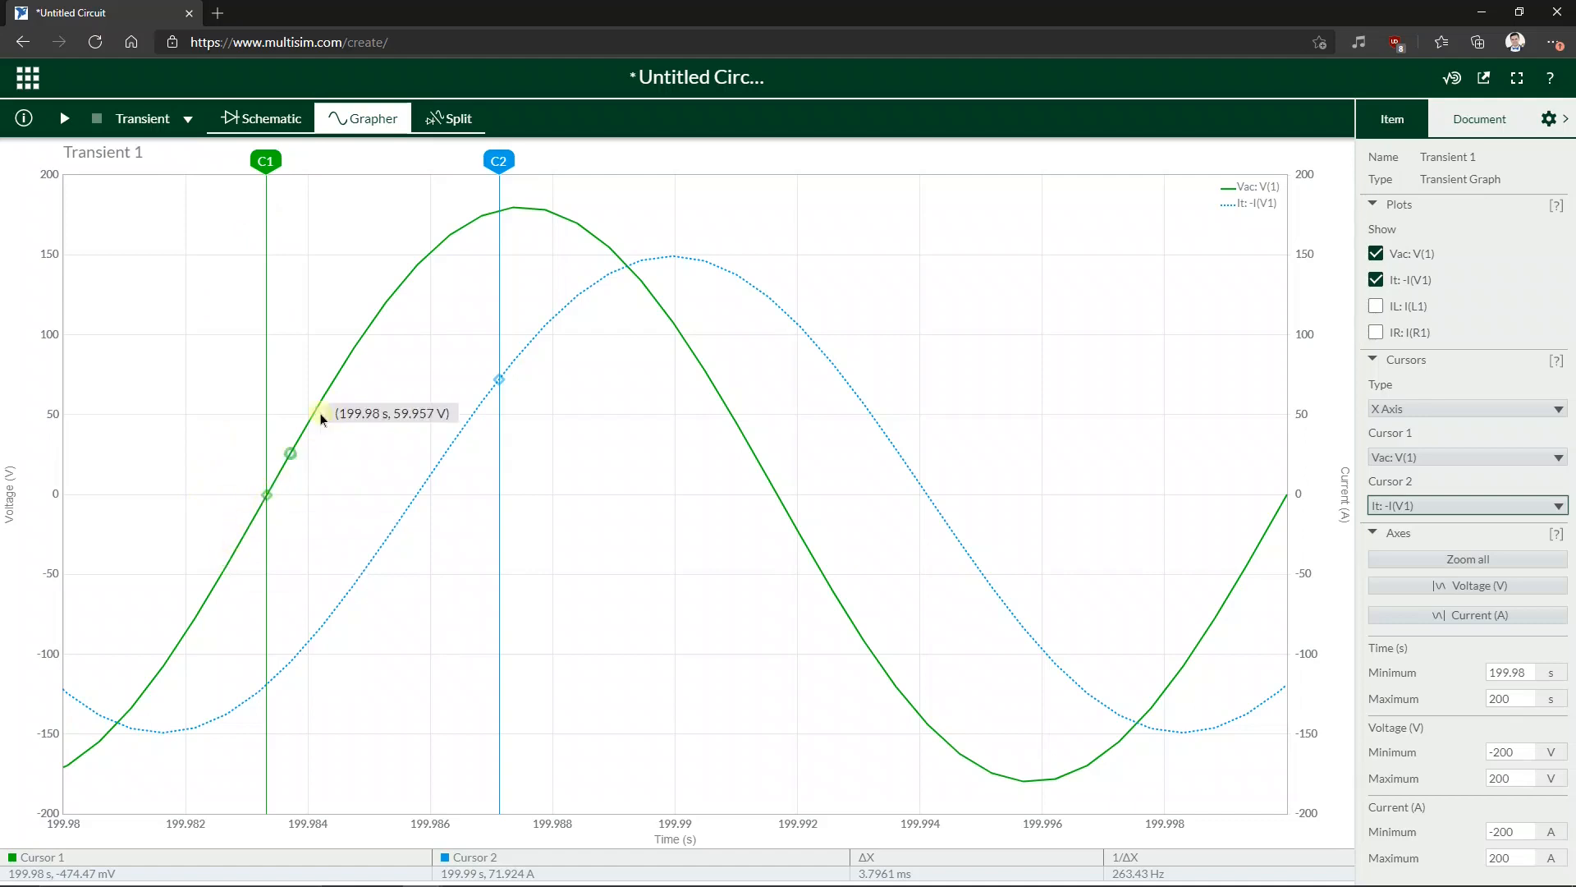
{"action": "left_click_drag", "start_coordinate": [498, 161], "coordinate": [418, 174]}
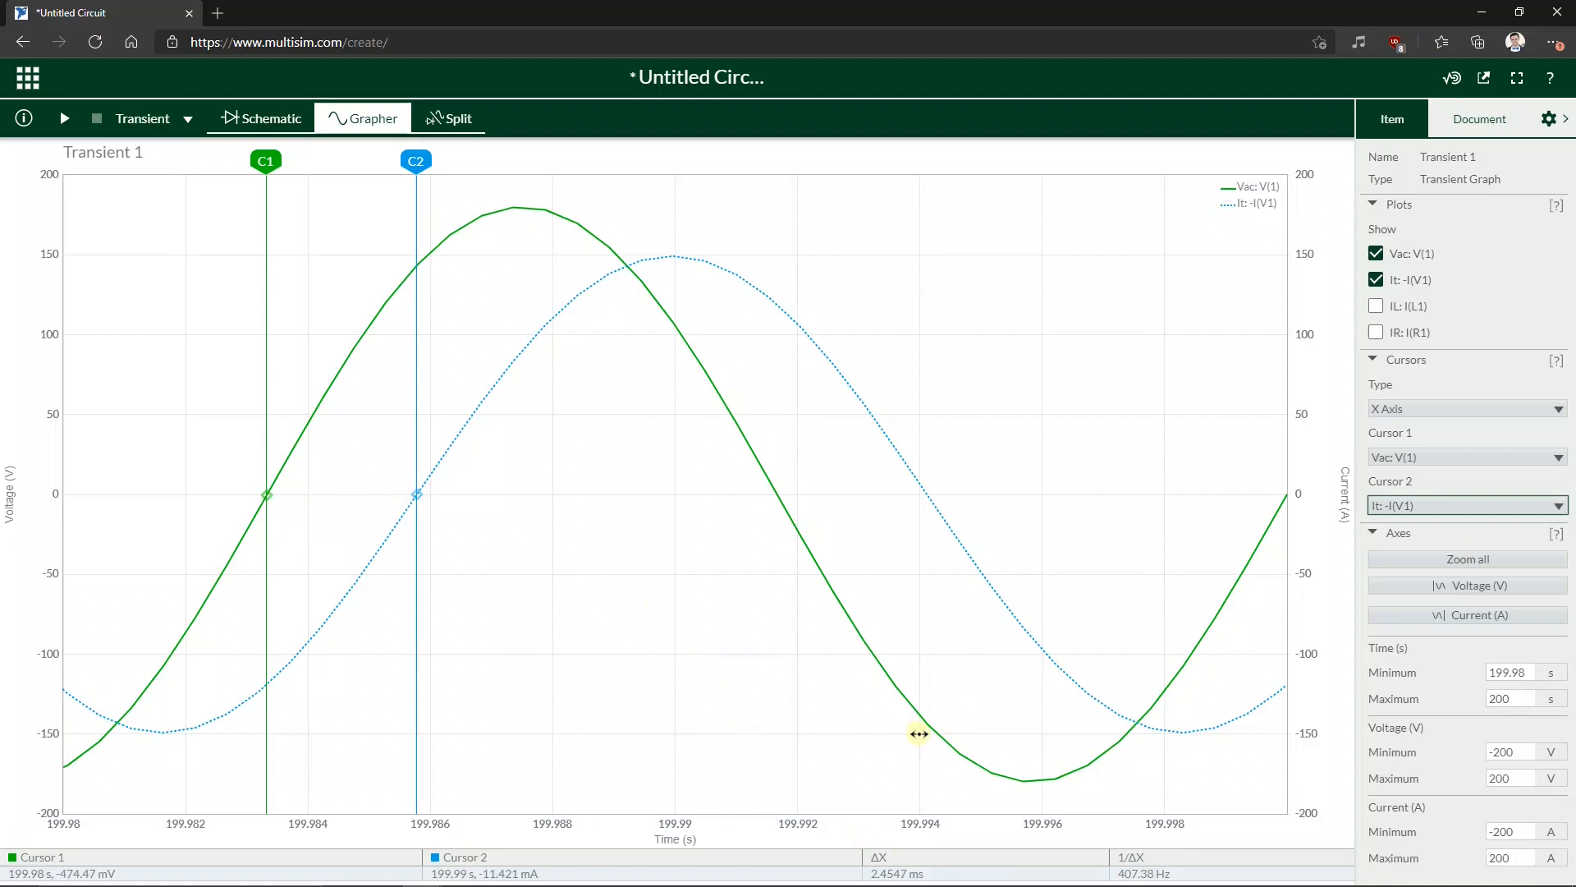
- Switch to the power factor quiz and enter 2,4547ms as the answer to question 1
{"action": "key", "text": "alt+Tab"}
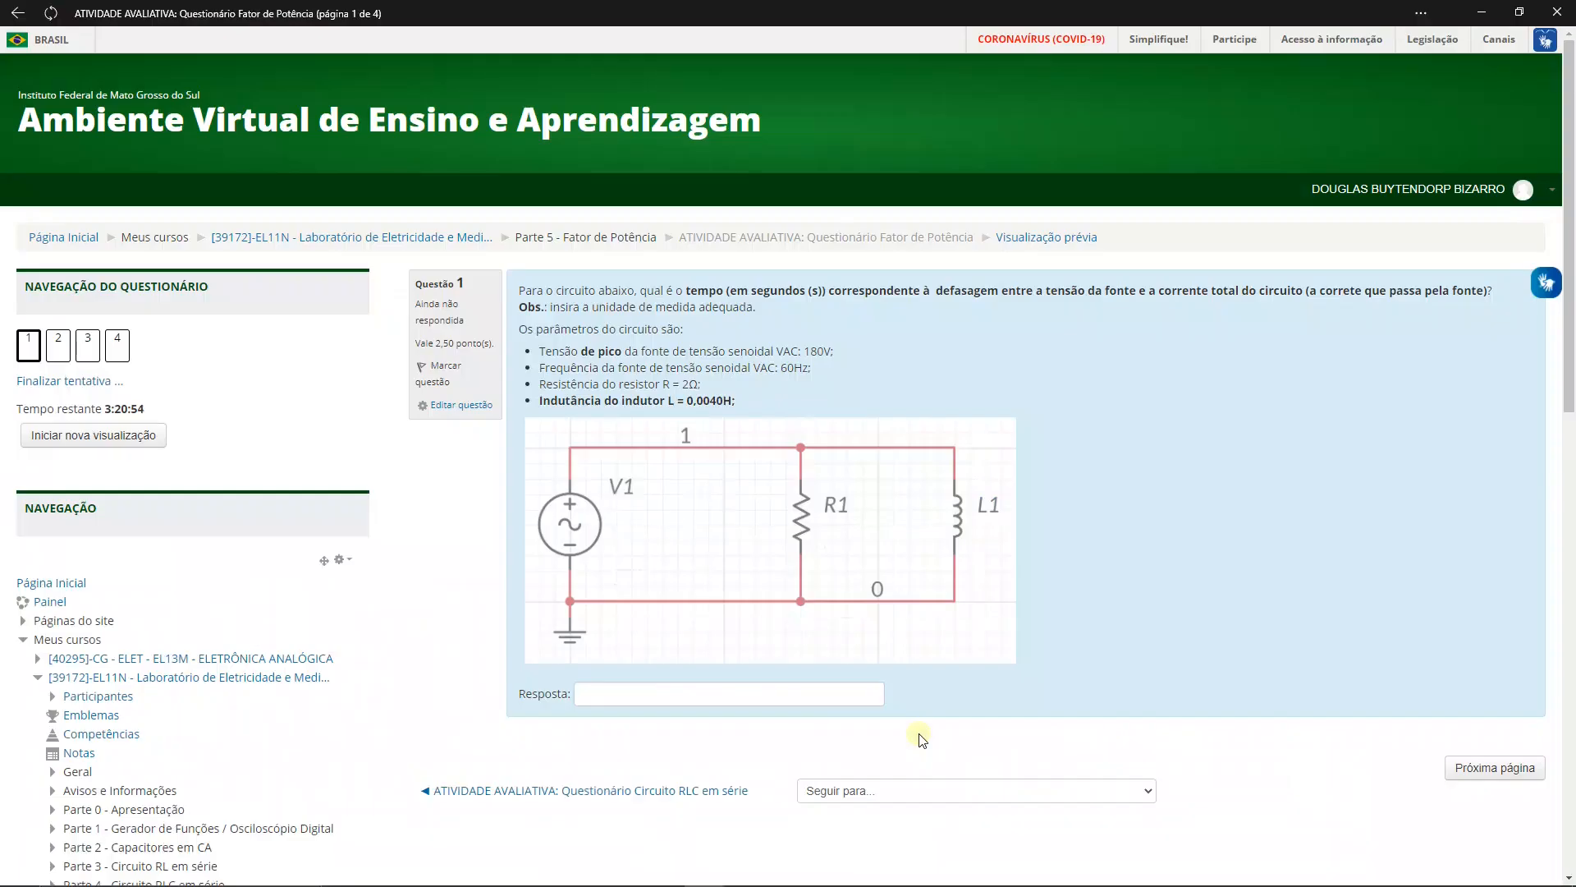
{"action": "left_click", "coordinate": [746, 698]}
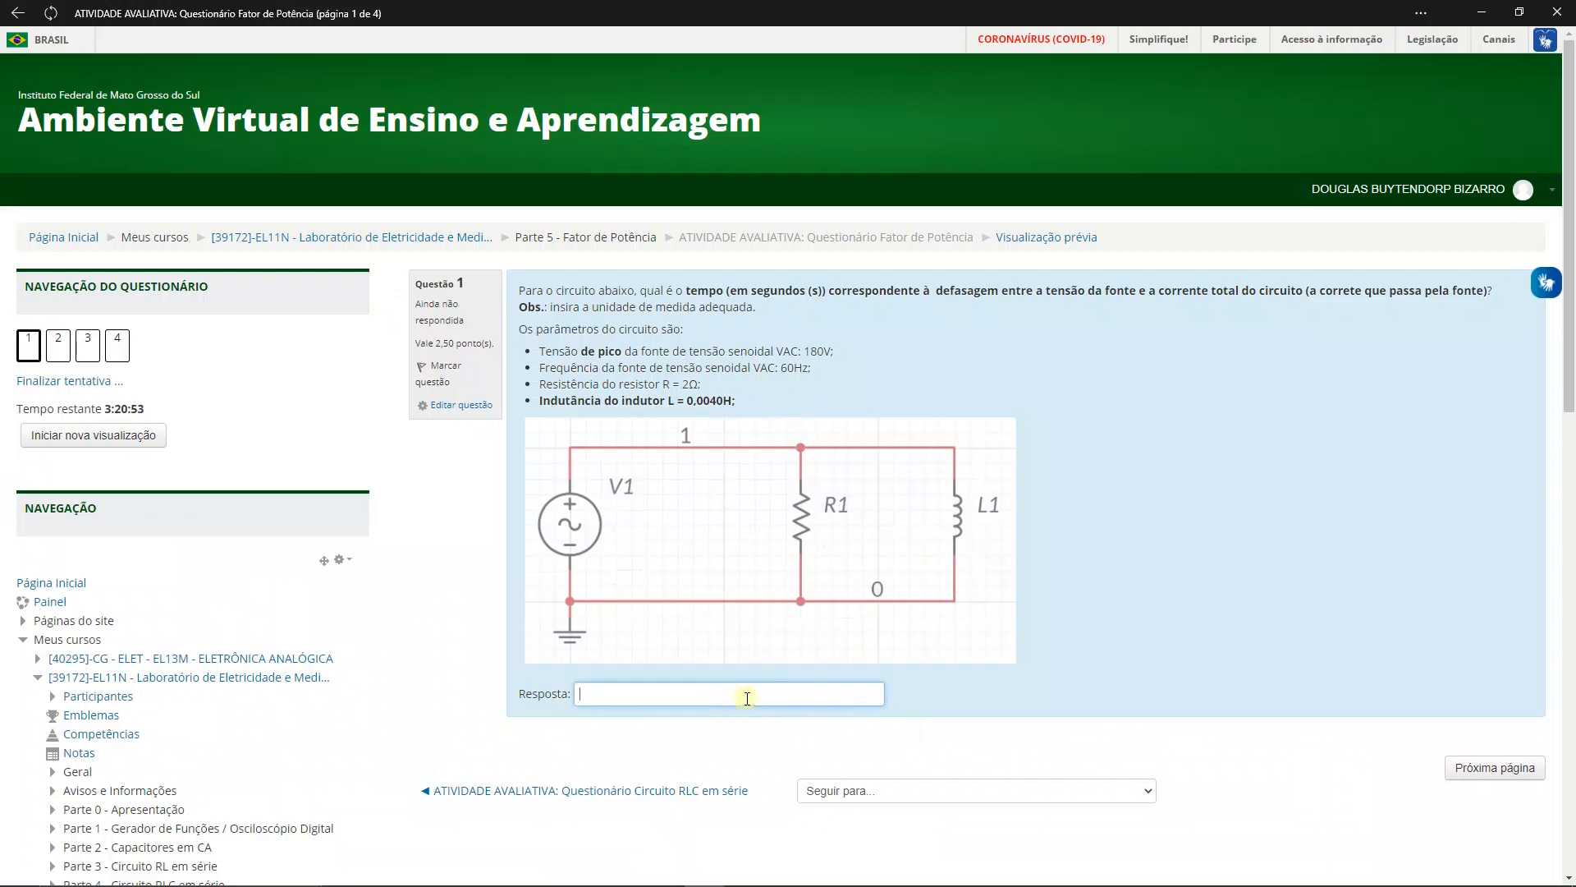
{"action": "type", "text": "2"}
{"action": "type", "text": "4547"}
{"action": "double_click", "coordinate": [644, 694]}
{"action": "type", "text": "2.4547"}
{"action": "left_click", "coordinate": [633, 674]}
{"action": "left_click", "coordinate": [654, 692]}
{"action": "type", "text": "ms"}
- Add the equivalent value 0,0024547s after the question 1 answer and delete it again
{"action": "type", "text": "0,0024547"}
{"action": "type", "text": "s"}
{"action": "left_click_drag", "start_coordinate": [628, 694], "coordinate": [557, 702]}
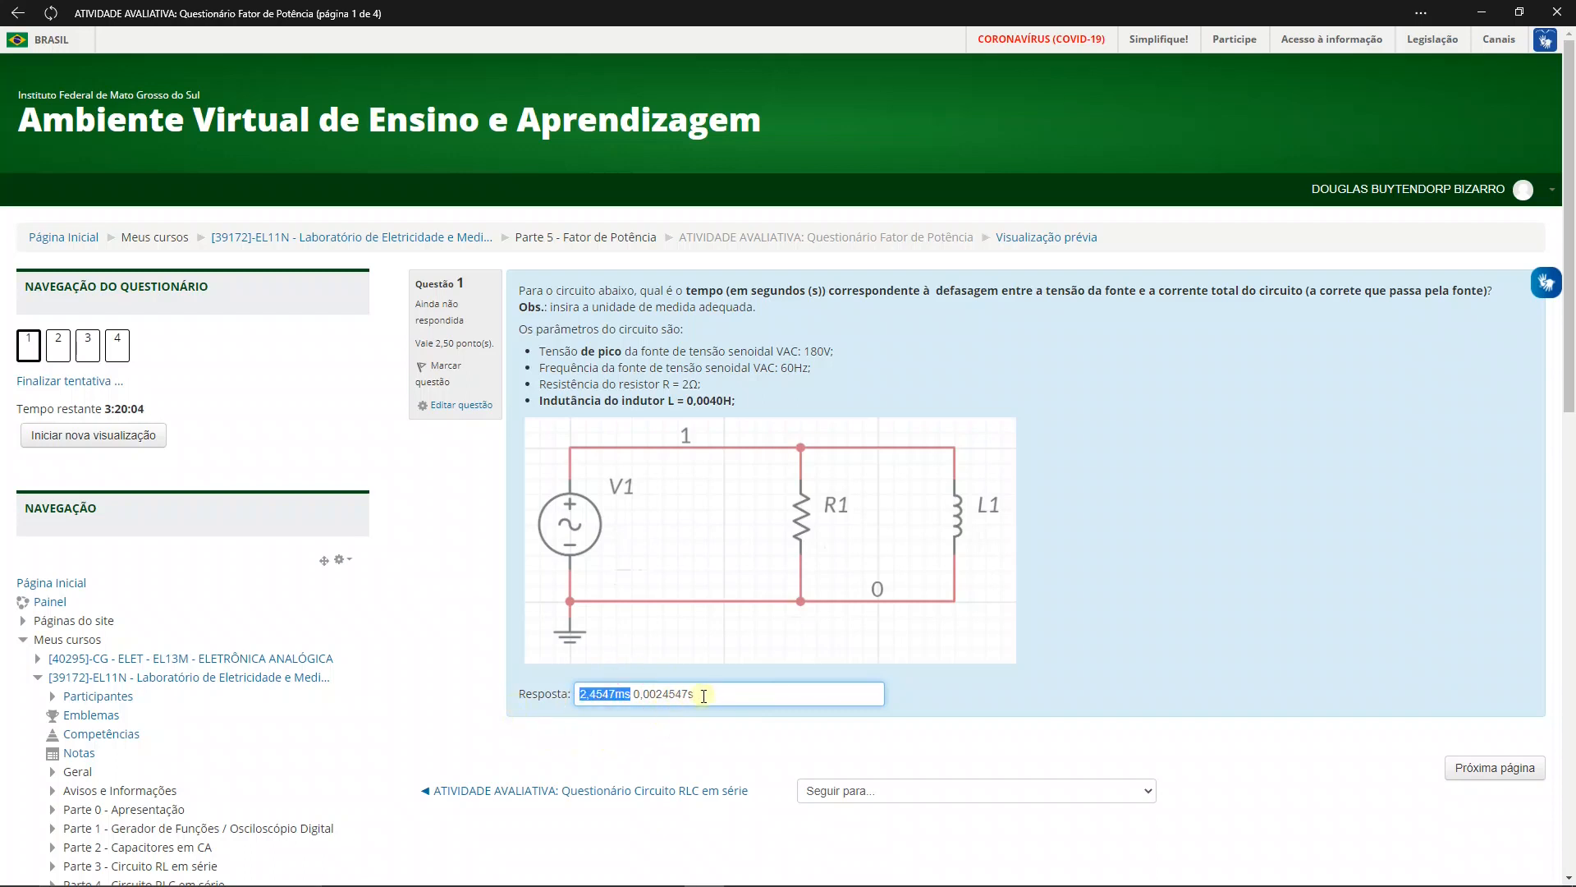
{"action": "left_click", "coordinate": [633, 693]}
{"action": "left_click_drag", "start_coordinate": [634, 693], "coordinate": [695, 694]}
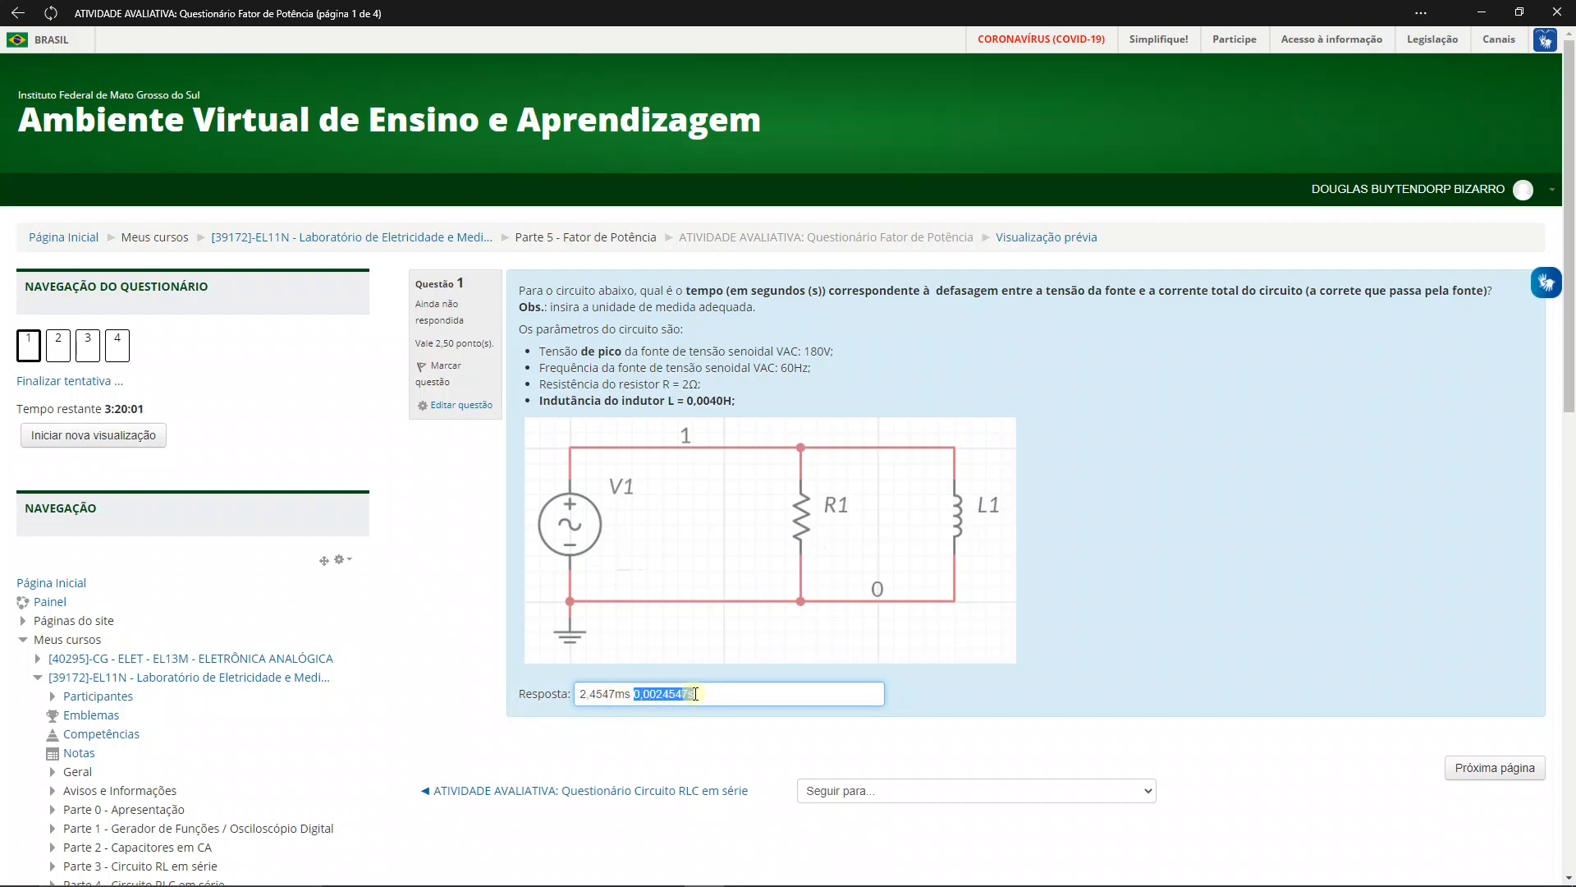
{"action": "left_click", "coordinate": [700, 694]}
{"action": "key", "text": "BackSpace"}
{"action": "key", "text": "BackSpace"}
{"action": "key", "text": "BackSpace"}
{"action": "key", "text": "BackSpace"}
{"action": "key", "text": "BackSpace"}
{"action": "key", "text": "BackSpace"}
{"action": "key", "text": "BackSpace"}
{"action": "key", "text": "BackSpace"}
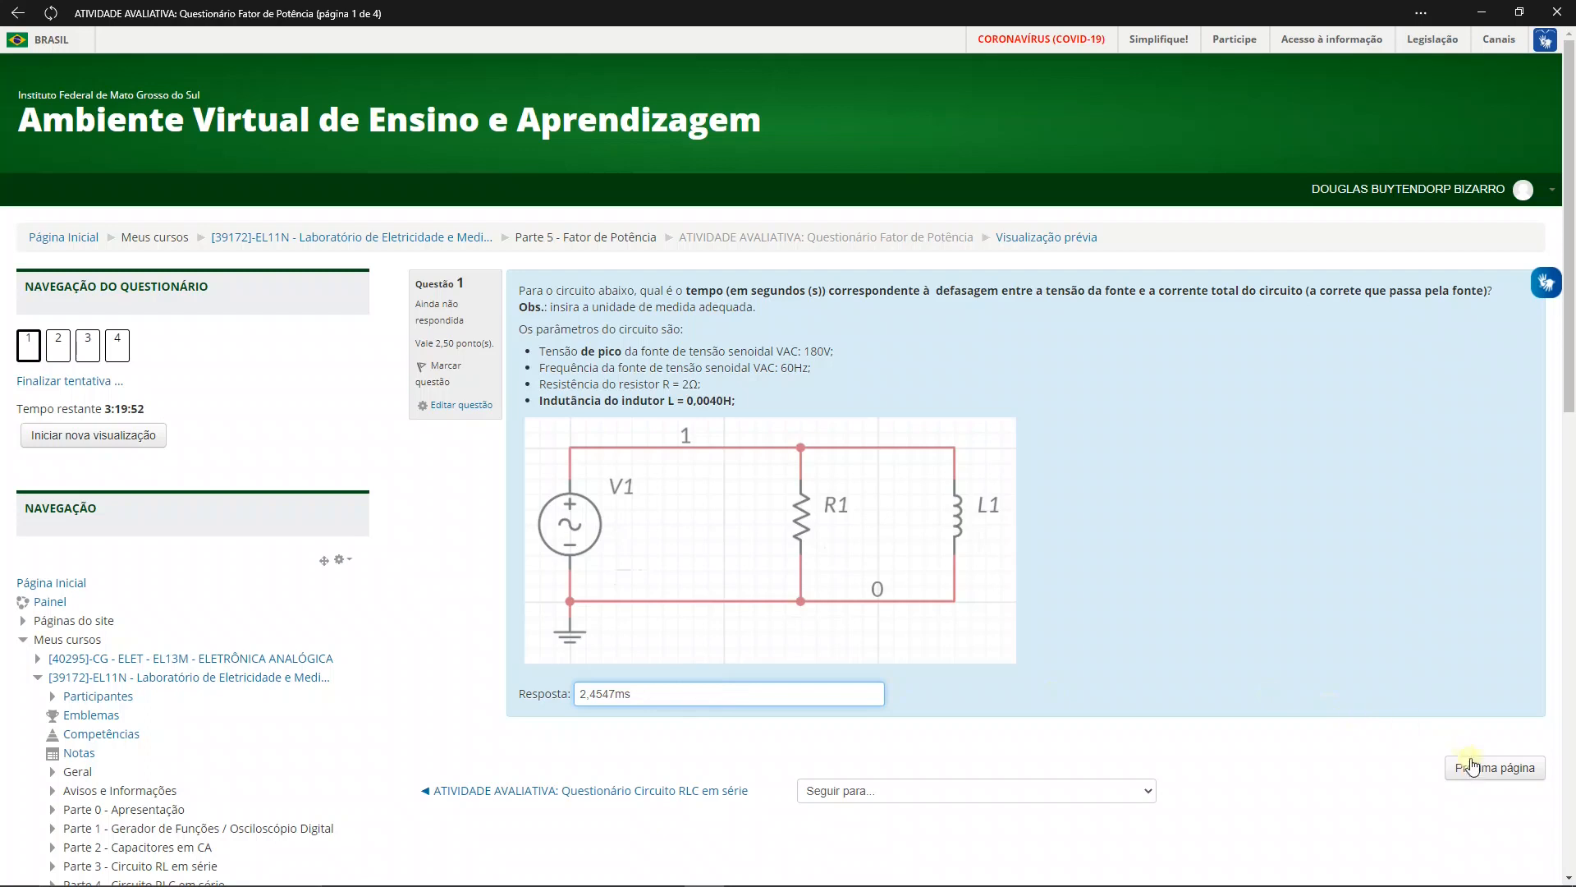
- Advance to question 2 and highlight its wording about the total current's phase angle in degrees
{"action": "left_click", "coordinate": [1478, 770]}
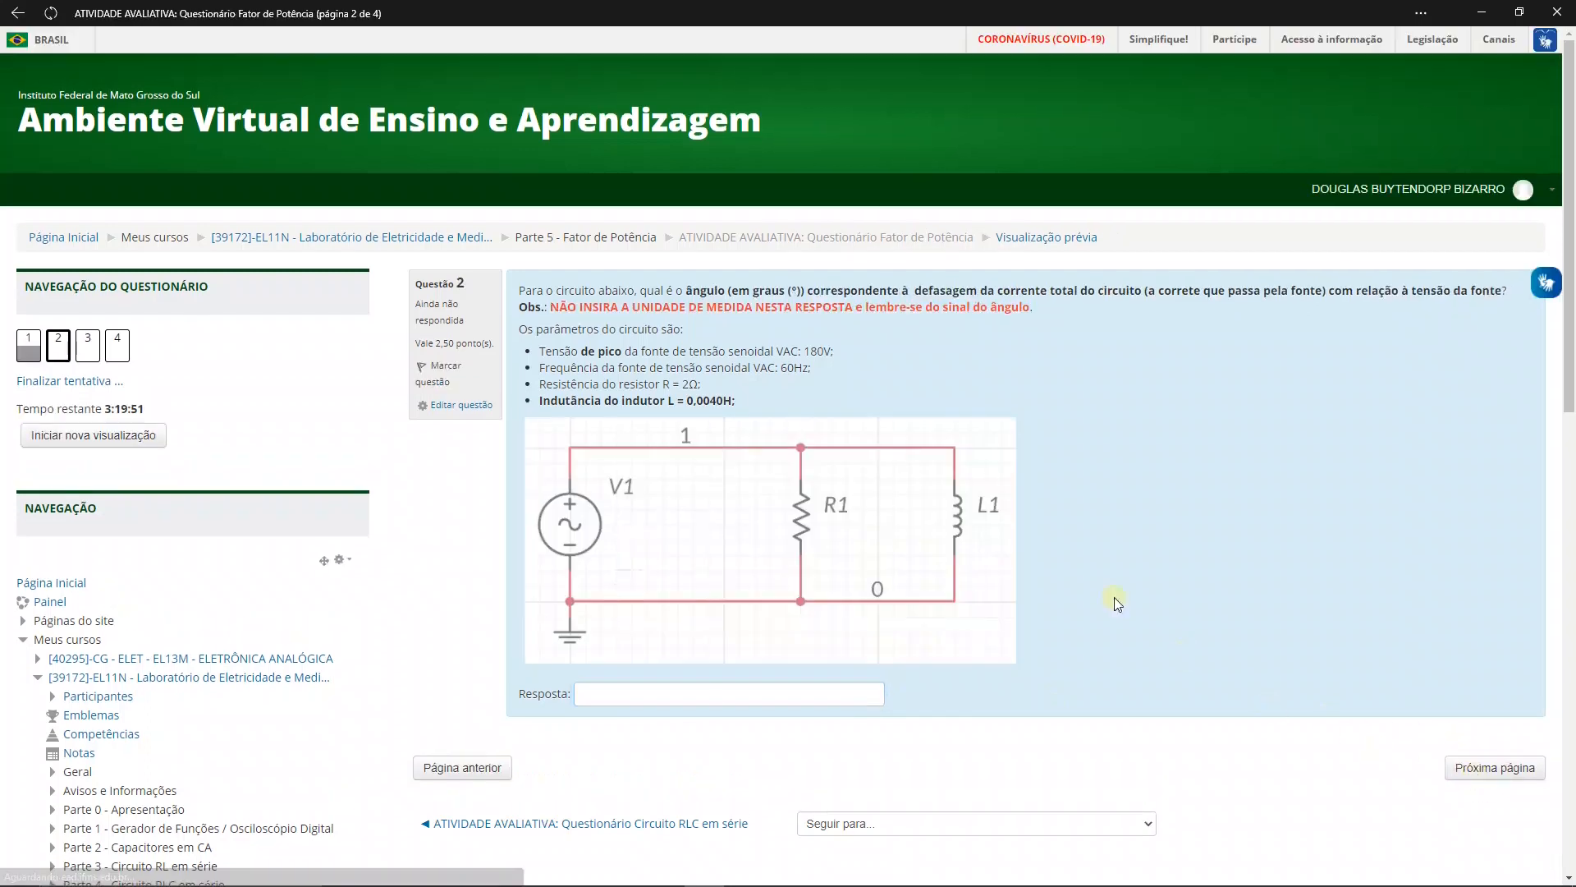
{"action": "left_click_drag", "start_coordinate": [707, 286], "coordinate": [1005, 289]}
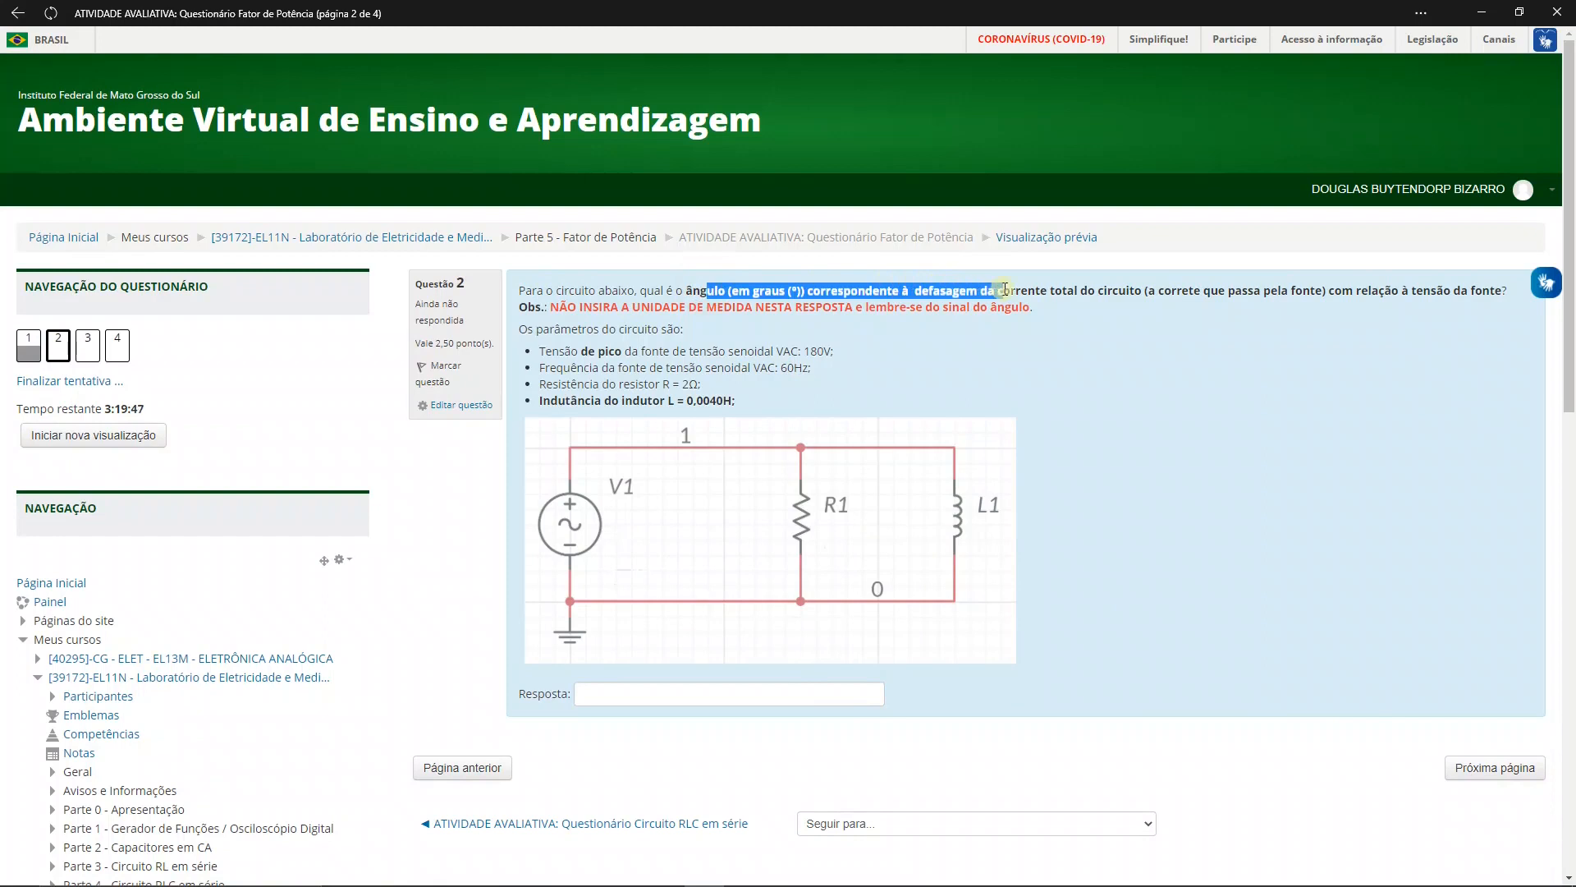
{"action": "left_click", "coordinate": [1061, 289]}
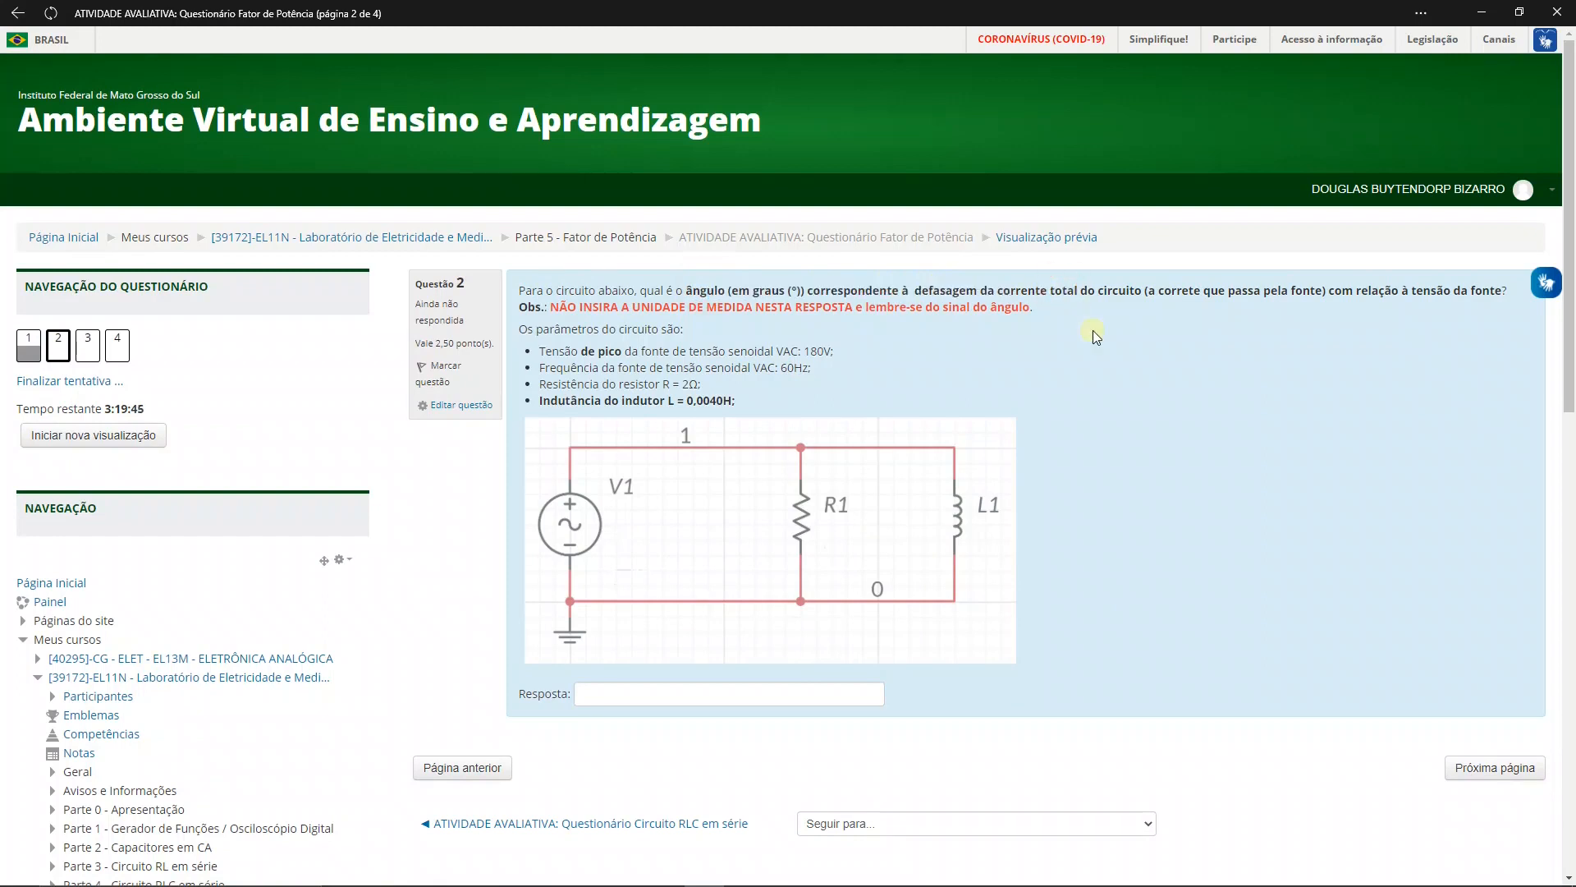
{"action": "left_click_drag", "start_coordinate": [1010, 289], "coordinate": [1184, 285]}
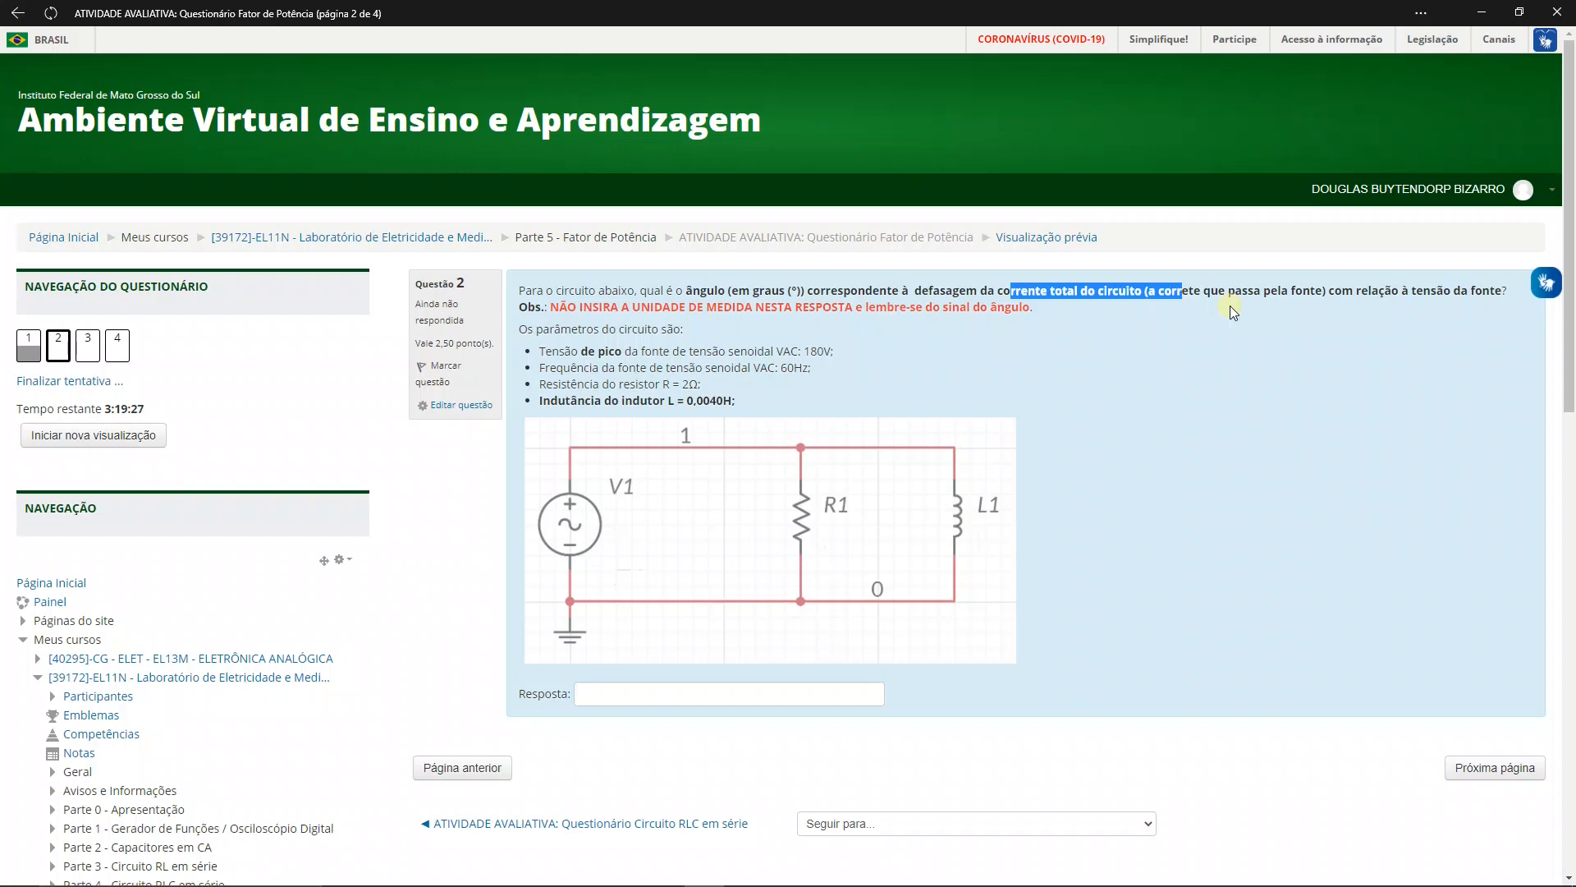
{"action": "left_click", "coordinate": [751, 290]}
{"action": "left_click_drag", "start_coordinate": [751, 290], "coordinate": [823, 290]}
- Switch to the blank OneNote page and handwrite the frequency-period relation f = 1/T → T = 1/f
{"action": "key", "text": "alt+Tab"}
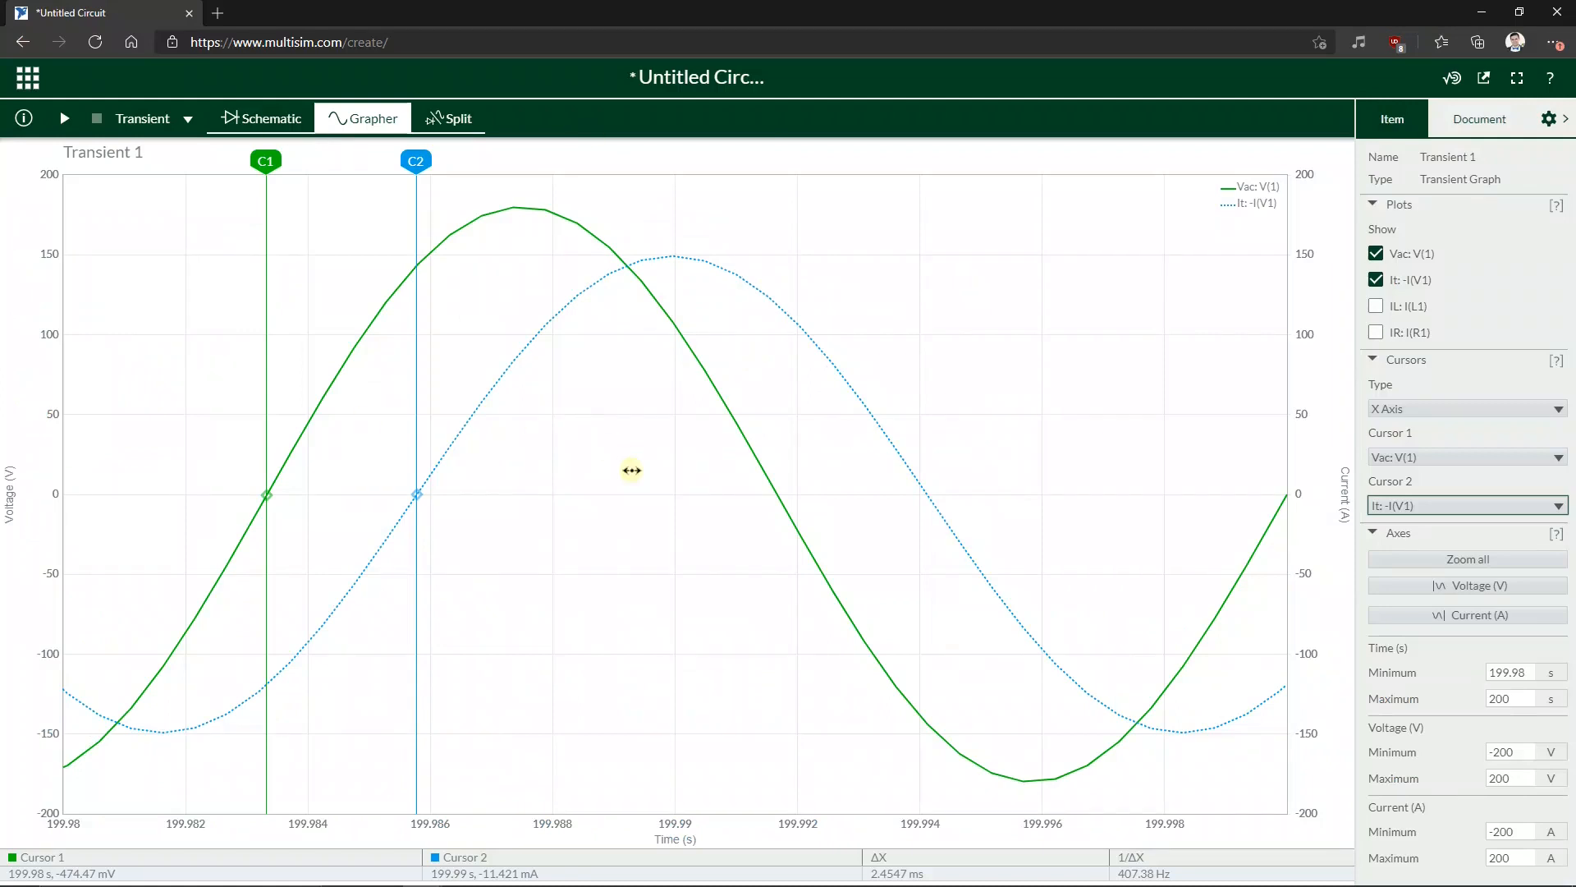
{"action": "key", "text": "super+Tab"}
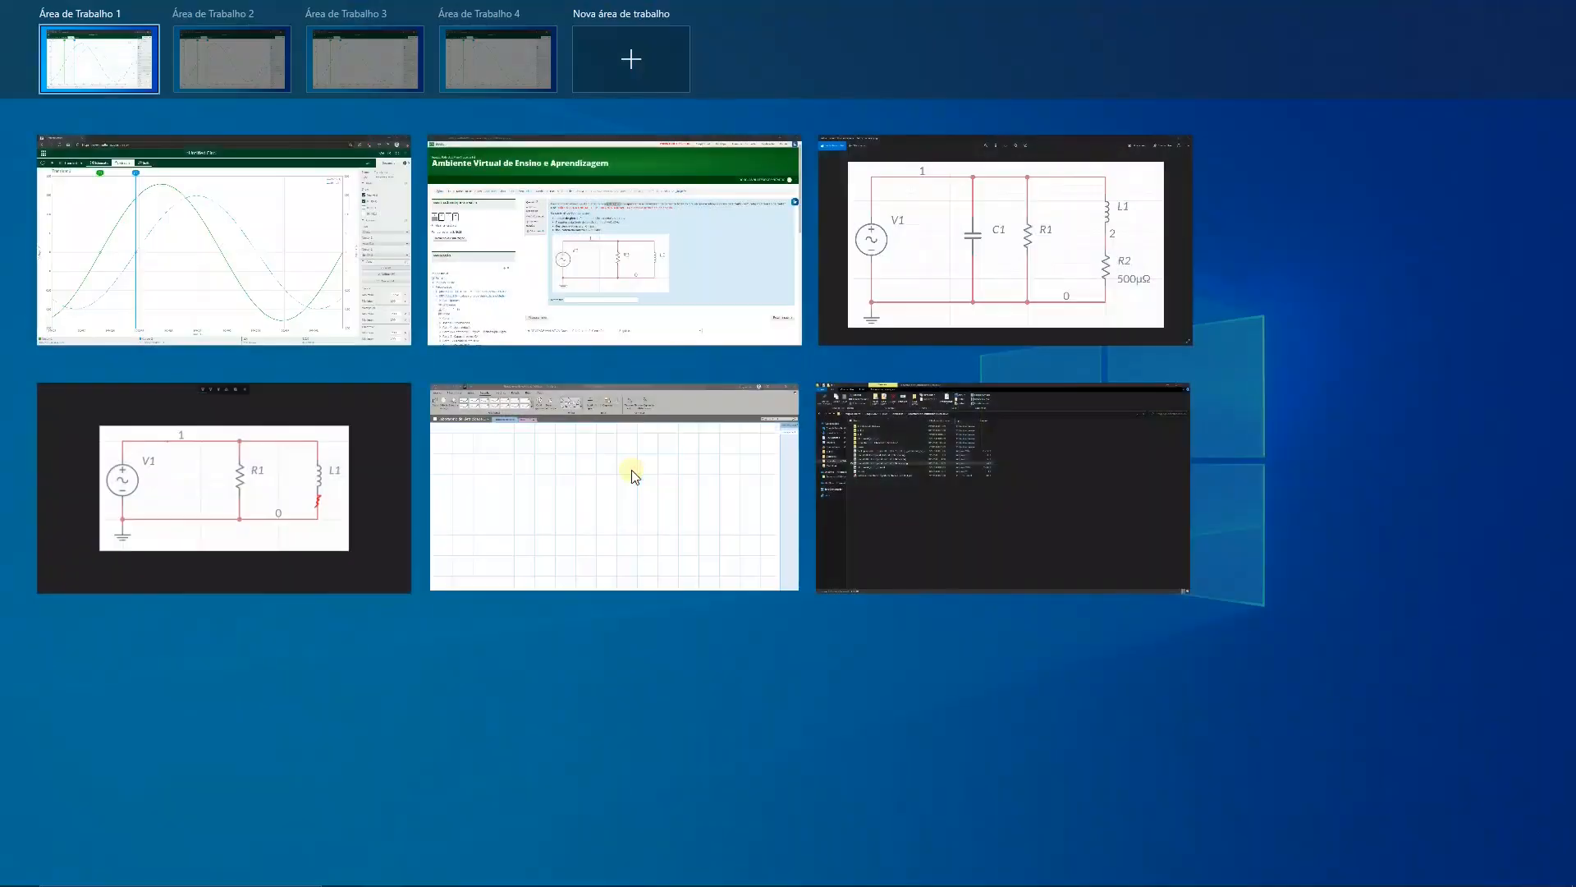
{"action": "left_click", "coordinate": [632, 470]}
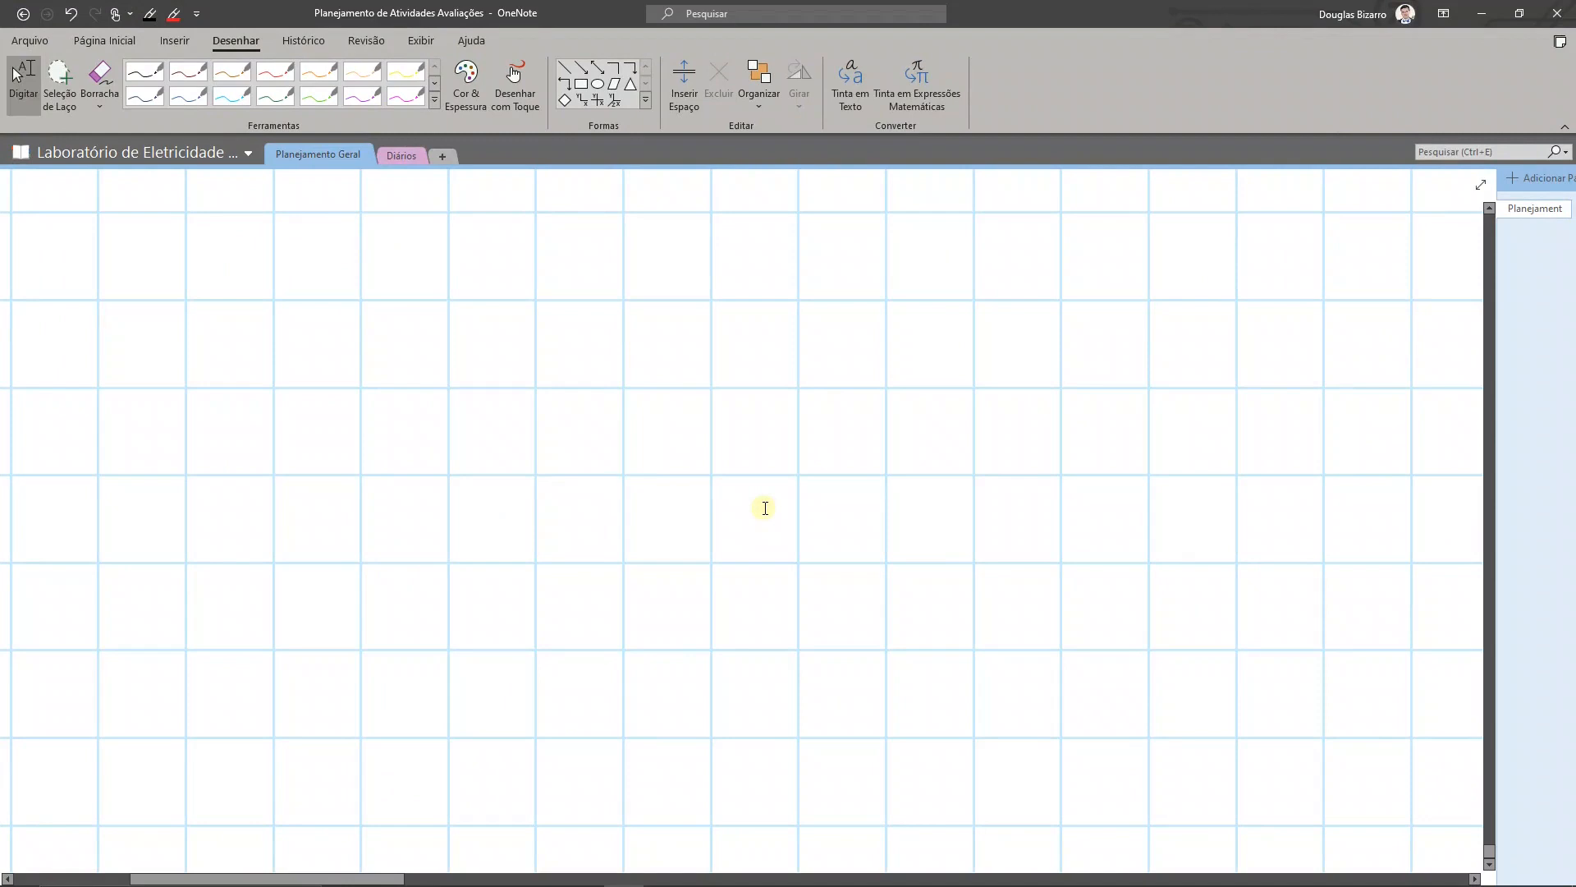
{"action": "left_click_drag", "start_coordinate": [654, 528], "coordinate": [754, 463]}
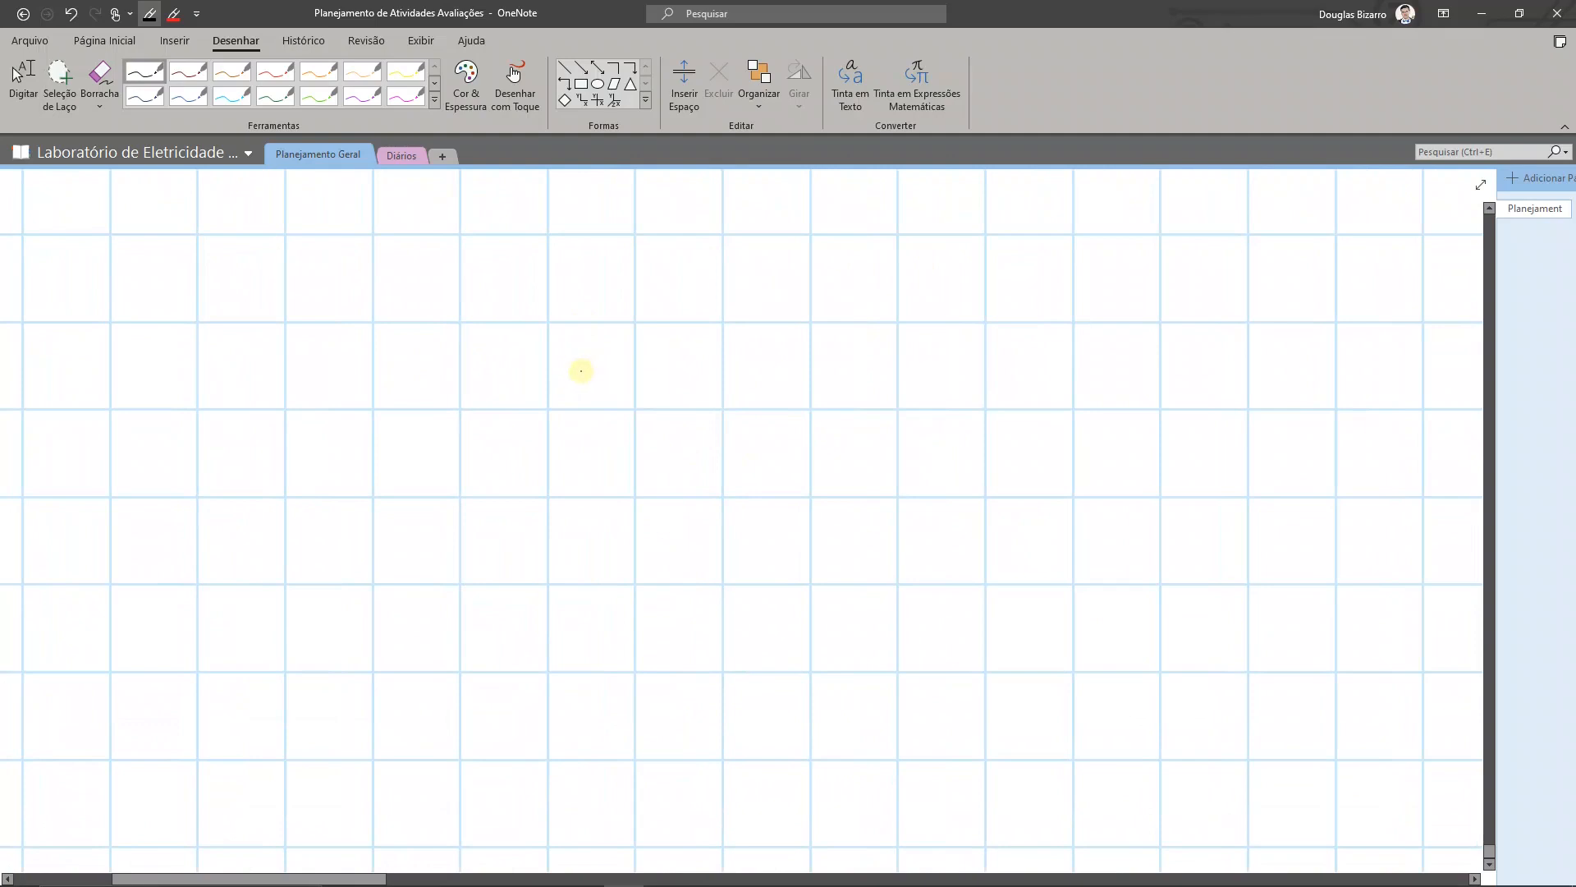
{"action": "mouse_move", "coordinate": [510, 353]}
{"action": "left_mouse_down"}
{"action": "mouse_move", "coordinate": [495, 435]}
{"action": "mouse_move", "coordinate": [555, 394]}
{"action": "left_mouse_up"}
{"action": "left_click_drag", "start_coordinate": [541, 404], "coordinate": [630, 405]}
{"action": "left_click_drag", "start_coordinate": [600, 431], "coordinate": [631, 428]}
{"action": "left_click_drag", "start_coordinate": [609, 433], "coordinate": [607, 465]}
{"action": "left_click", "coordinate": [653, 404]}
{"action": "left_click_drag", "start_coordinate": [656, 399], "coordinate": [676, 403]}
{"action": "mouse_move", "coordinate": [733, 354]}
{"action": "left_mouse_down"}
{"action": "mouse_move", "coordinate": [731, 399]}
{"action": "mouse_move", "coordinate": [757, 349]}
{"action": "mouse_move", "coordinate": [790, 376]}
{"action": "left_mouse_up"}
{"action": "left_click_drag", "start_coordinate": [778, 389], "coordinate": [793, 388]}
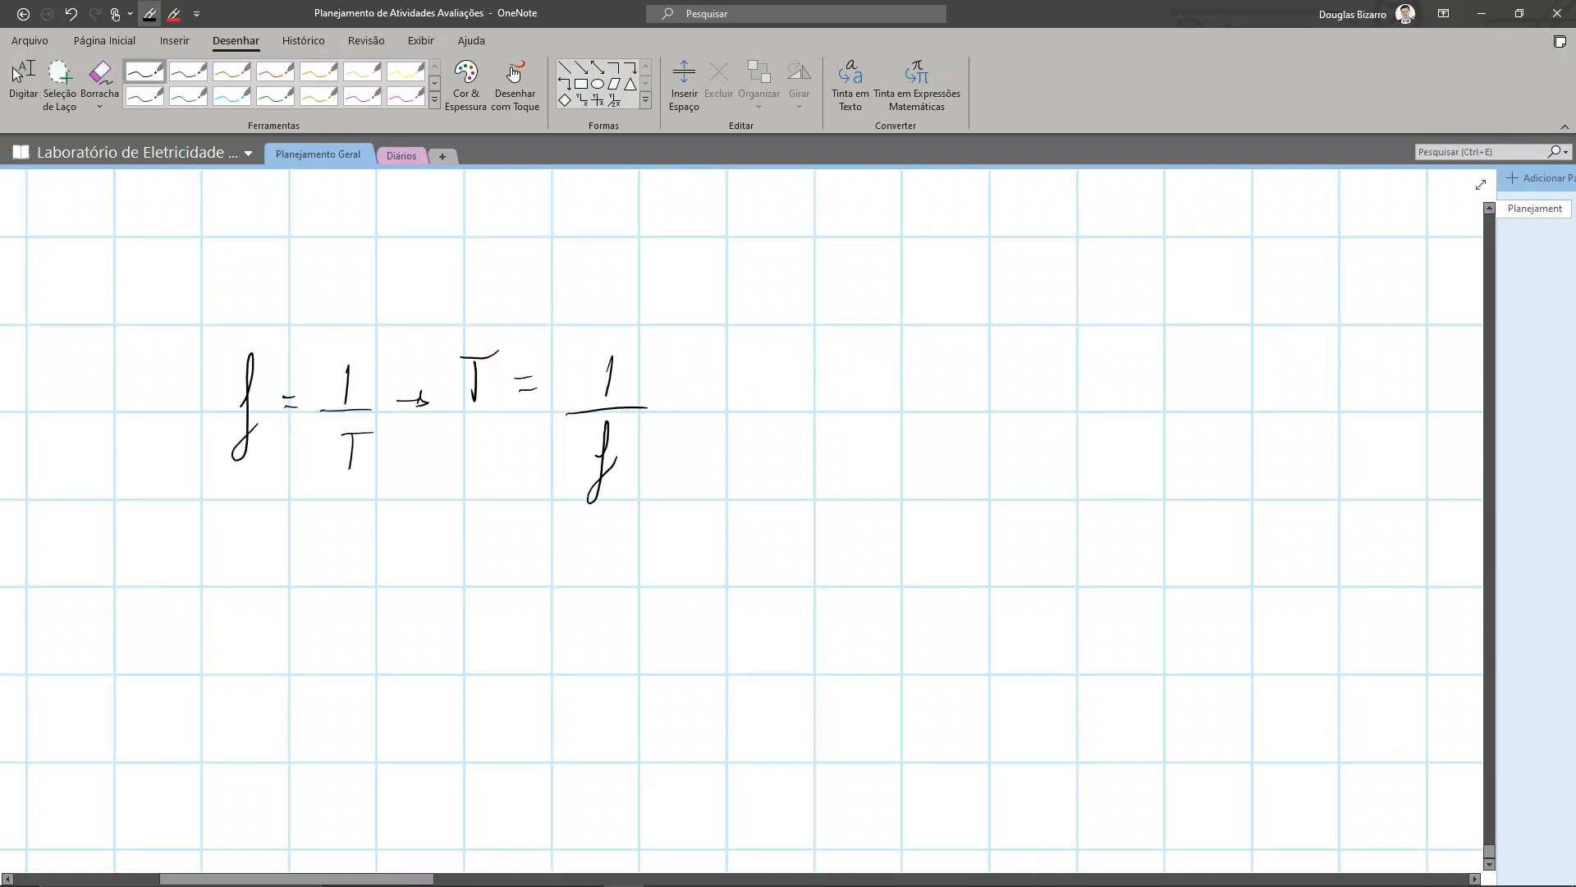
- Extend the handwritten period formula with = 1/60
{"action": "left_click_drag", "start_coordinate": [678, 396], "coordinate": [689, 396]}
{"action": "mouse_move", "coordinate": [679, 402]}
{"action": "left_mouse_down"}
{"action": "mouse_move", "coordinate": [766, 408]}
{"action": "mouse_move", "coordinate": [730, 450]}
{"action": "mouse_move", "coordinate": [761, 438]}
{"action": "left_mouse_up"}
{"action": "left_click_drag", "start_coordinate": [653, 647], "coordinate": [903, 565]}
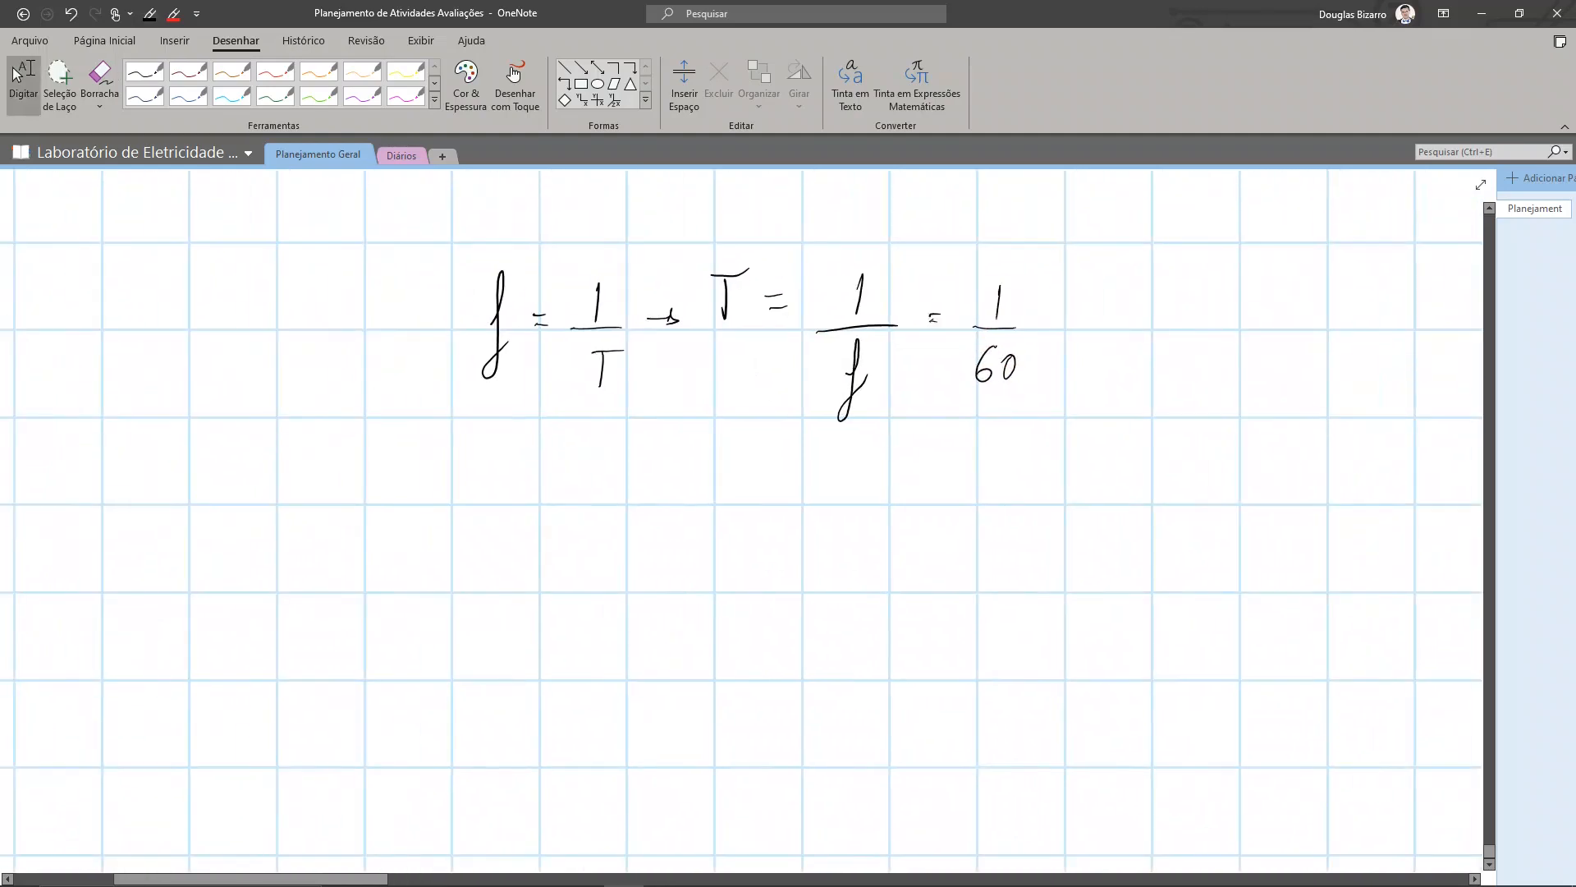
- Sketch one sine wave cycle with a horizontal axis arrow below the period formula
{"action": "left_click", "coordinate": [542, 538]}
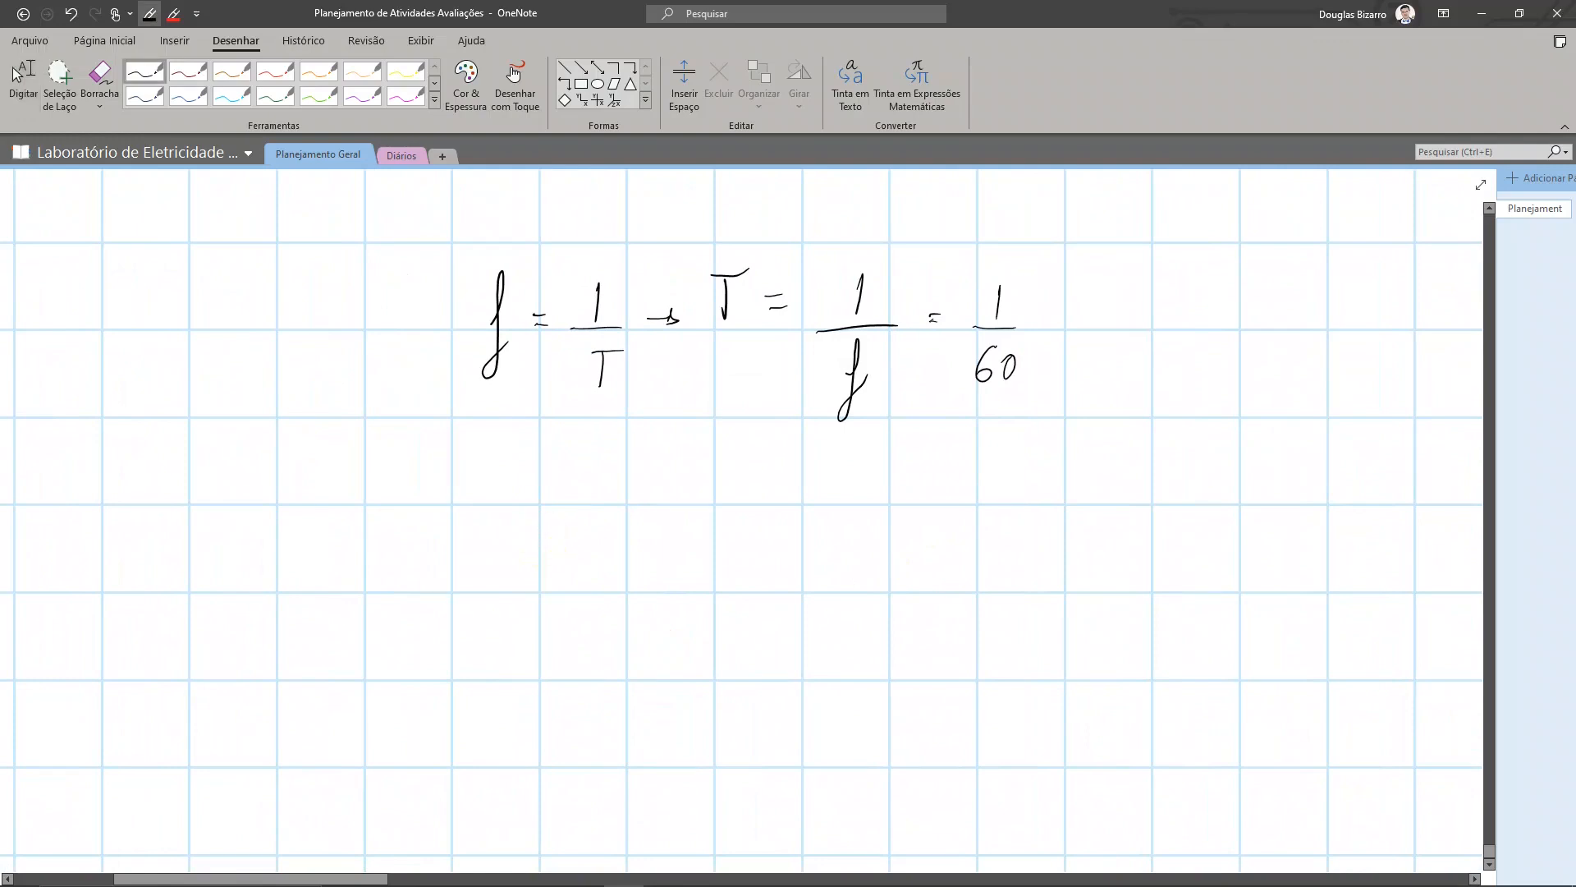
{"action": "mouse_move", "coordinate": [457, 567]}
{"action": "left_mouse_down"}
{"action": "mouse_move", "coordinate": [546, 556]}
{"action": "mouse_move", "coordinate": [631, 603]}
{"action": "mouse_move", "coordinate": [635, 585]}
{"action": "left_mouse_up"}
{"action": "left_click", "coordinate": [449, 595]}
{"action": "left_click_drag", "start_coordinate": [449, 595], "coordinate": [648, 594]}
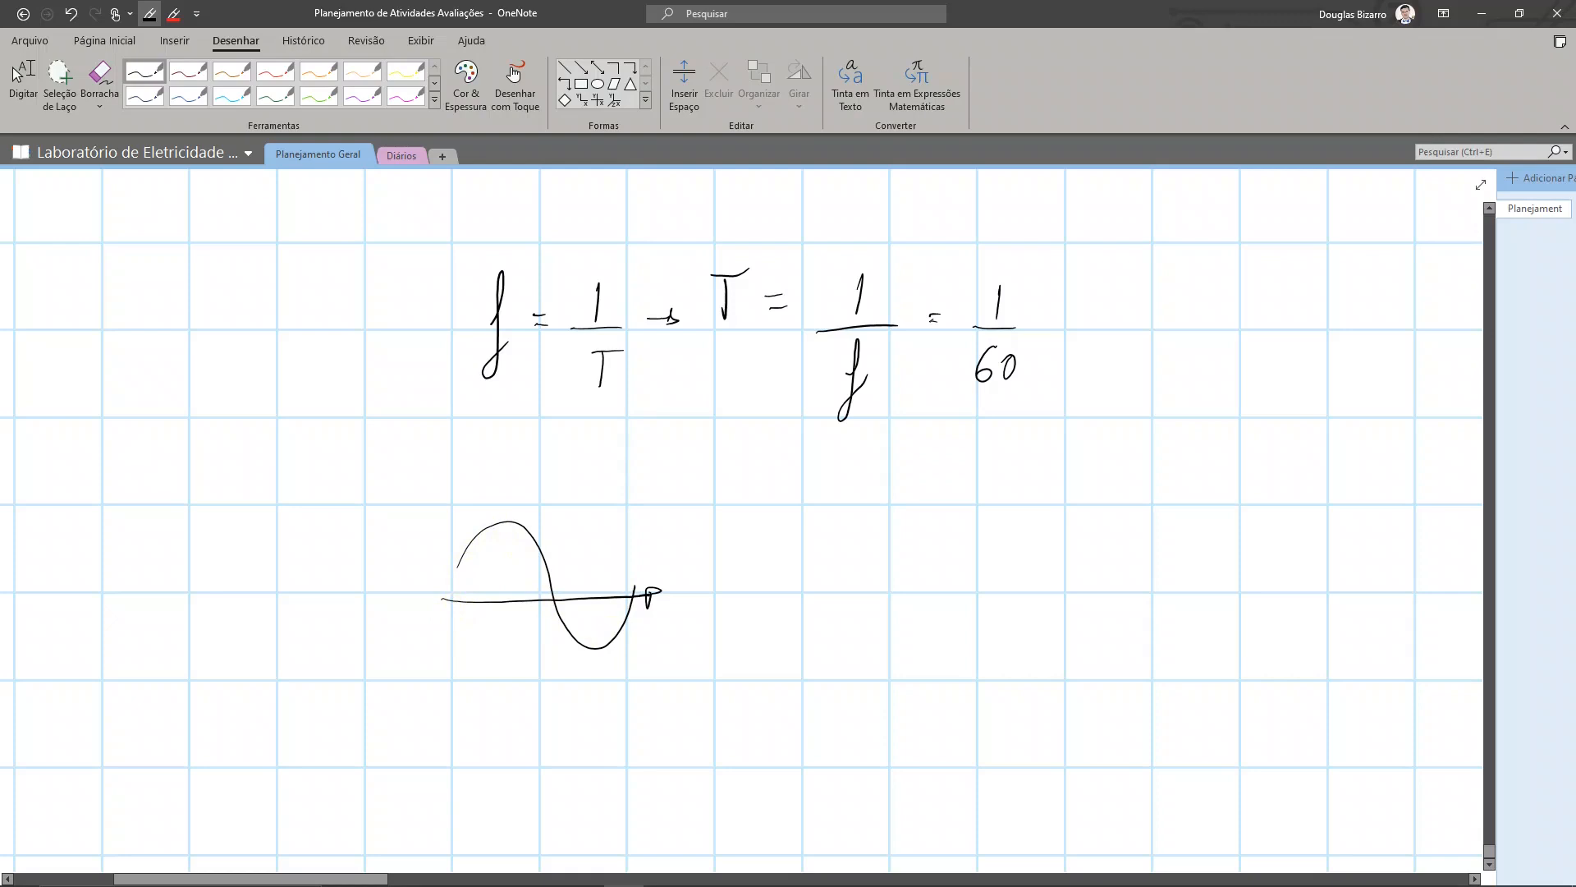
- Mark the sine cycle's span as 360°, write sen(wt) beside the sketch, and remove both annotations
{"action": "mouse_move", "coordinate": [453, 676]}
{"action": "left_mouse_down"}
{"action": "mouse_move", "coordinate": [649, 657]}
{"action": "mouse_move", "coordinate": [457, 692]}
{"action": "mouse_move", "coordinate": [514, 716]}
{"action": "mouse_move", "coordinate": [573, 691]}
{"action": "left_mouse_up"}
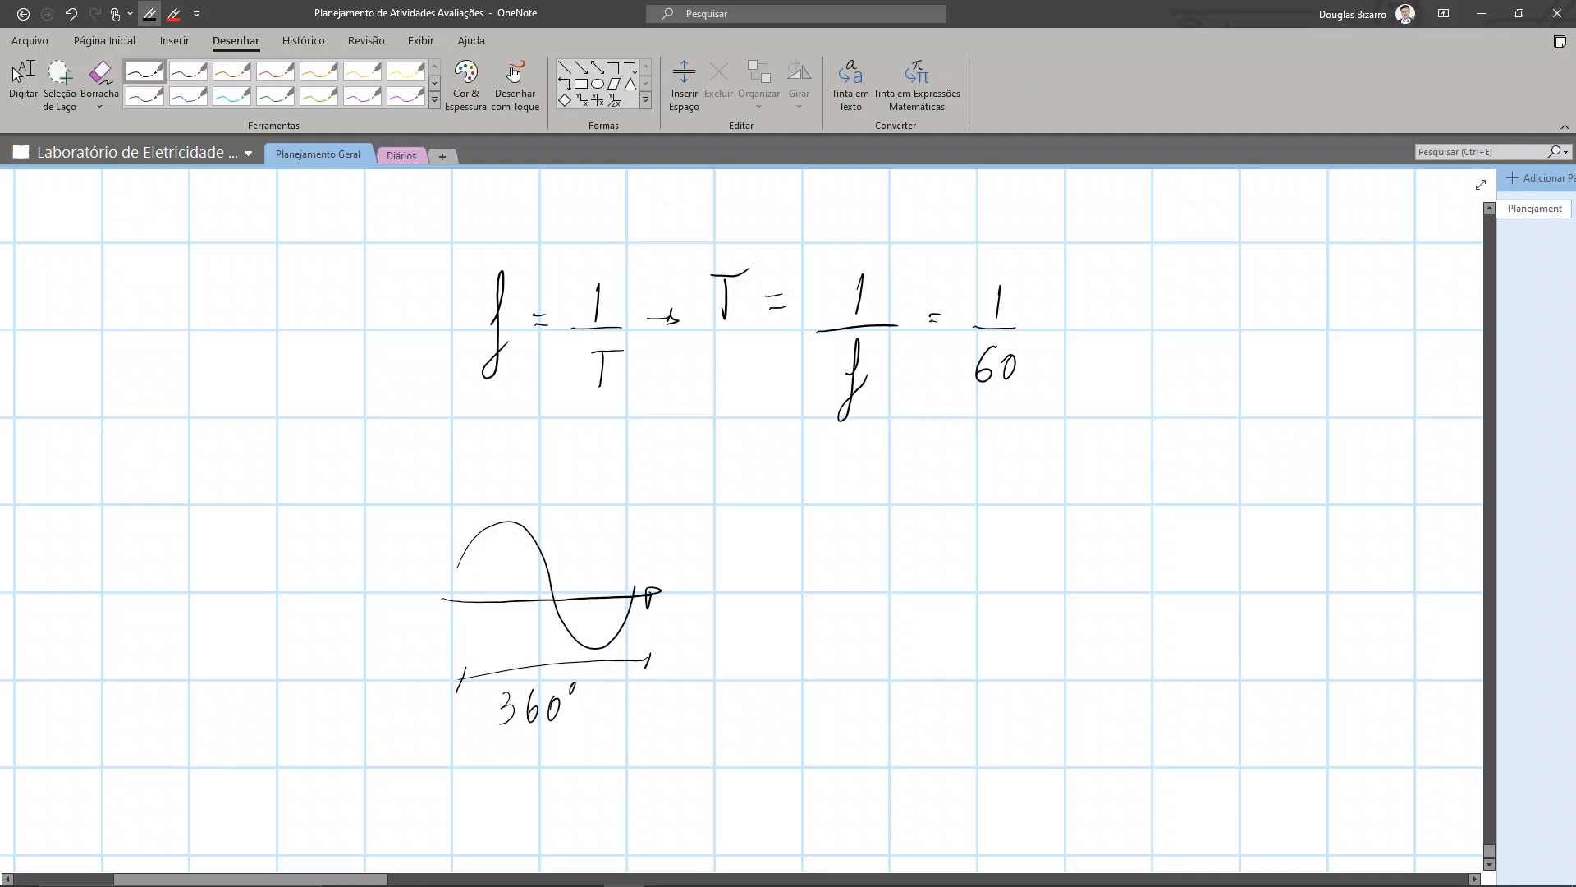
{"action": "mouse_move", "coordinate": [752, 654]}
{"action": "left_mouse_down"}
{"action": "mouse_move", "coordinate": [749, 673]}
{"action": "mouse_move", "coordinate": [818, 678]}
{"action": "mouse_move", "coordinate": [845, 645]}
{"action": "mouse_move", "coordinate": [860, 640]}
{"action": "mouse_move", "coordinate": [841, 667]}
{"action": "mouse_move", "coordinate": [871, 656]}
{"action": "left_mouse_up"}
{"action": "left_click_drag", "start_coordinate": [876, 643], "coordinate": [878, 674]}
{"action": "left_click", "coordinate": [864, 686]}
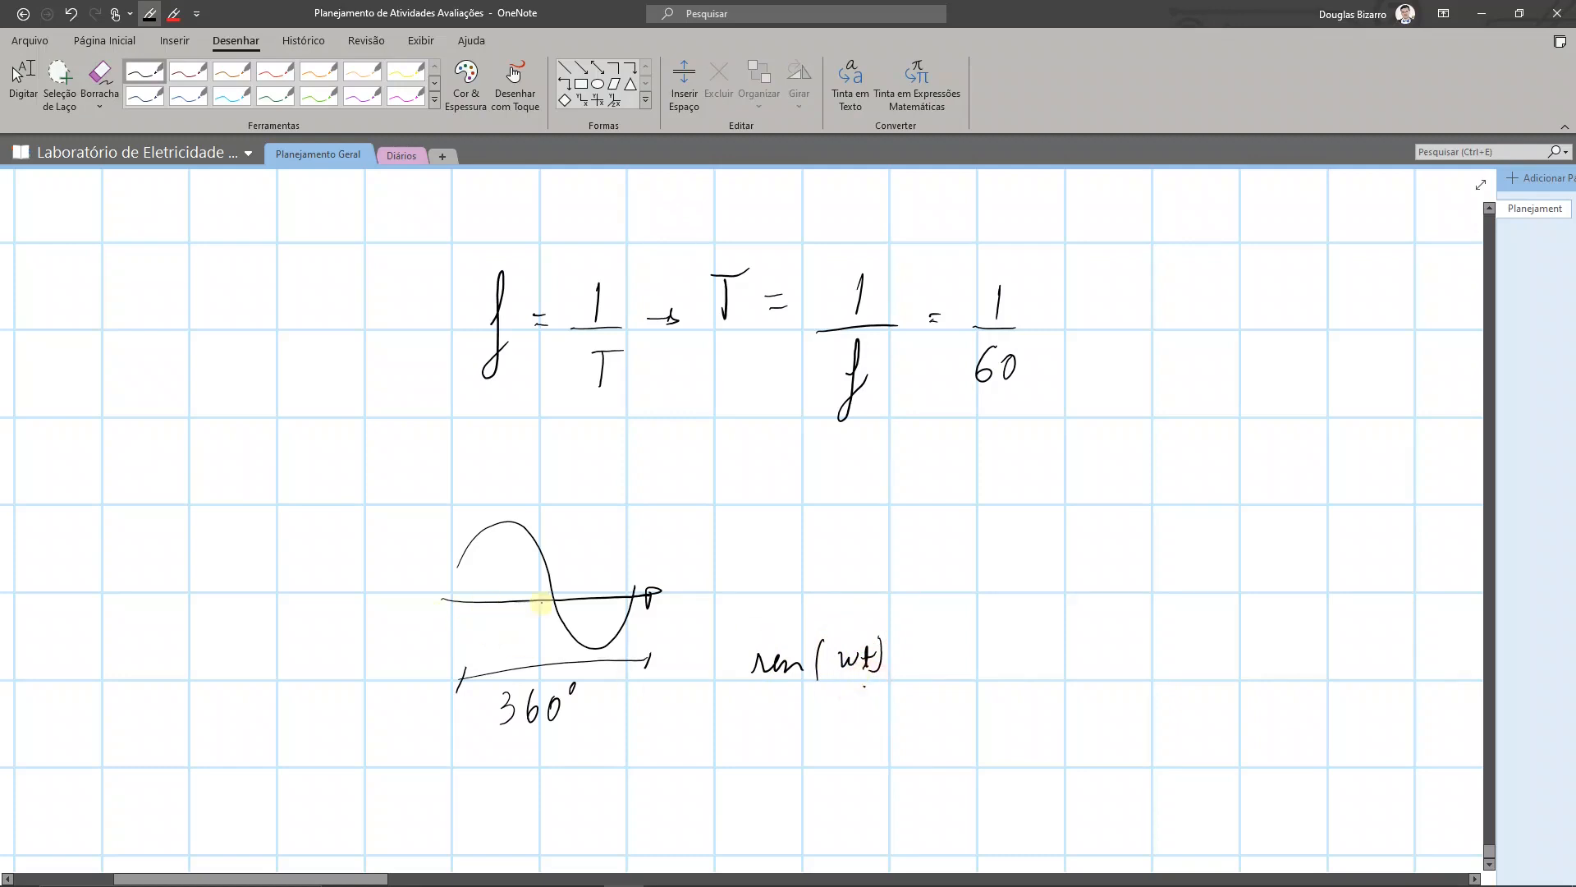
{"action": "left_click_drag", "start_coordinate": [628, 602], "coordinate": [637, 585]}
{"action": "mouse_move", "coordinate": [852, 634]}
{"action": "left_mouse_down"}
{"action": "mouse_move", "coordinate": [839, 666]}
{"action": "mouse_move", "coordinate": [858, 624]}
{"action": "left_mouse_up"}
{"action": "mouse_move", "coordinate": [890, 564]}
{"action": "left_mouse_down"}
{"action": "mouse_move", "coordinate": [893, 582]}
{"action": "mouse_move", "coordinate": [907, 571]}
{"action": "left_mouse_up"}
{"action": "mouse_move", "coordinate": [461, 668]}
{"action": "left_mouse_down"}
{"action": "mouse_move", "coordinate": [562, 711]}
{"action": "mouse_move", "coordinate": [920, 641]}
{"action": "mouse_move", "coordinate": [904, 664]}
{"action": "left_mouse_up"}
{"action": "mouse_move", "coordinate": [444, 659]}
{"action": "left_mouse_down"}
{"action": "mouse_move", "coordinate": [676, 654]}
{"action": "mouse_move", "coordinate": [431, 683]}
{"action": "mouse_move", "coordinate": [760, 679]}
{"action": "left_mouse_up"}
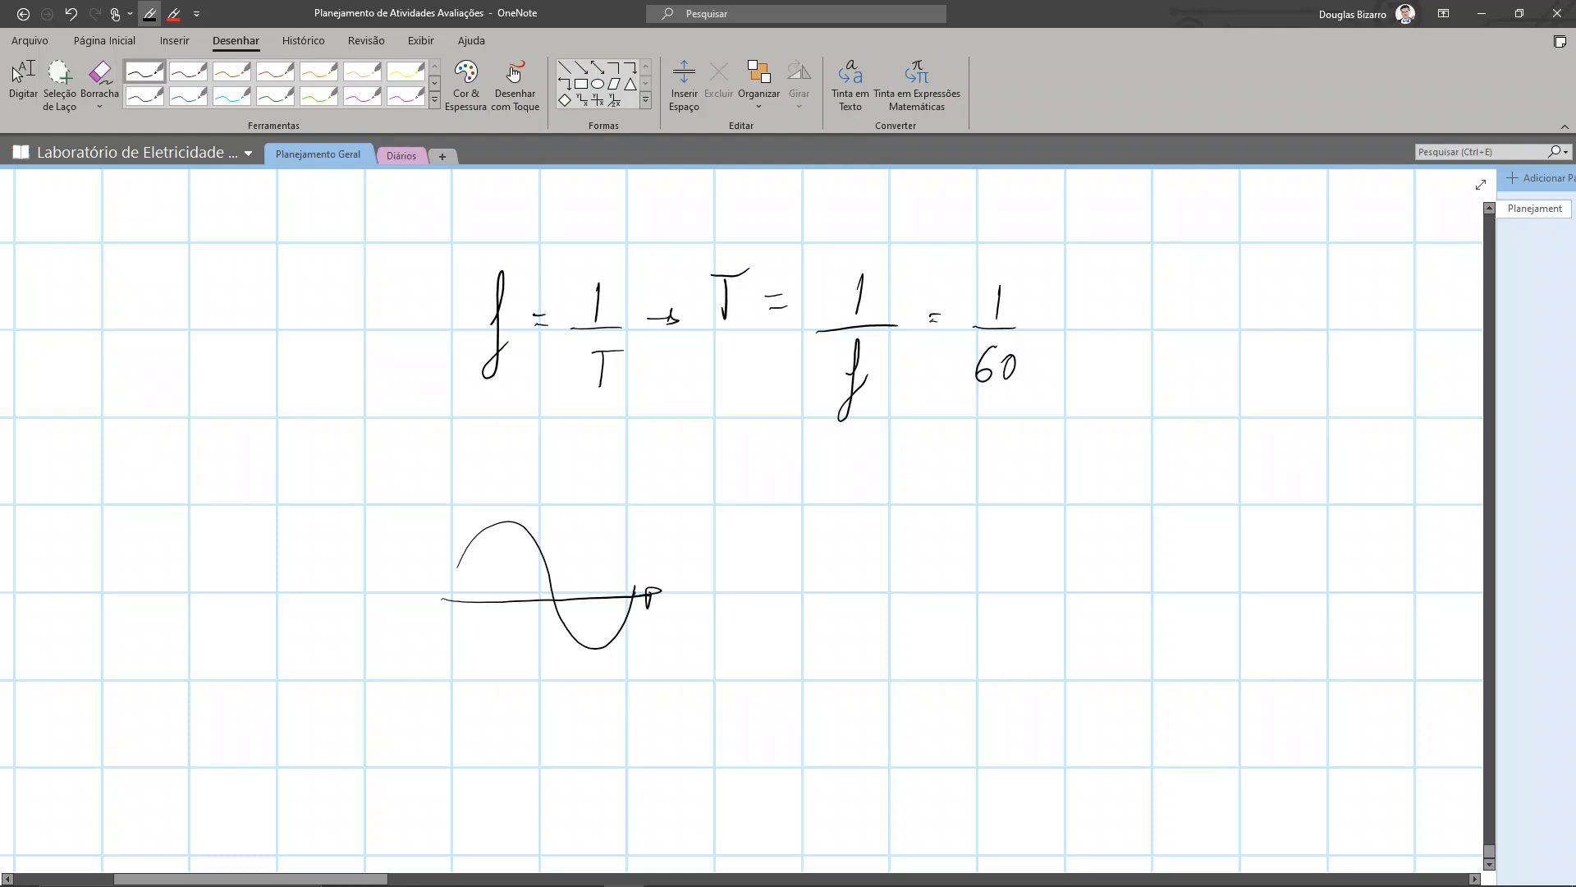
- Circle the 1/60 fraction at the end of the period formula
{"action": "left_click_drag", "start_coordinate": [1010, 253], "coordinate": [1003, 249]}
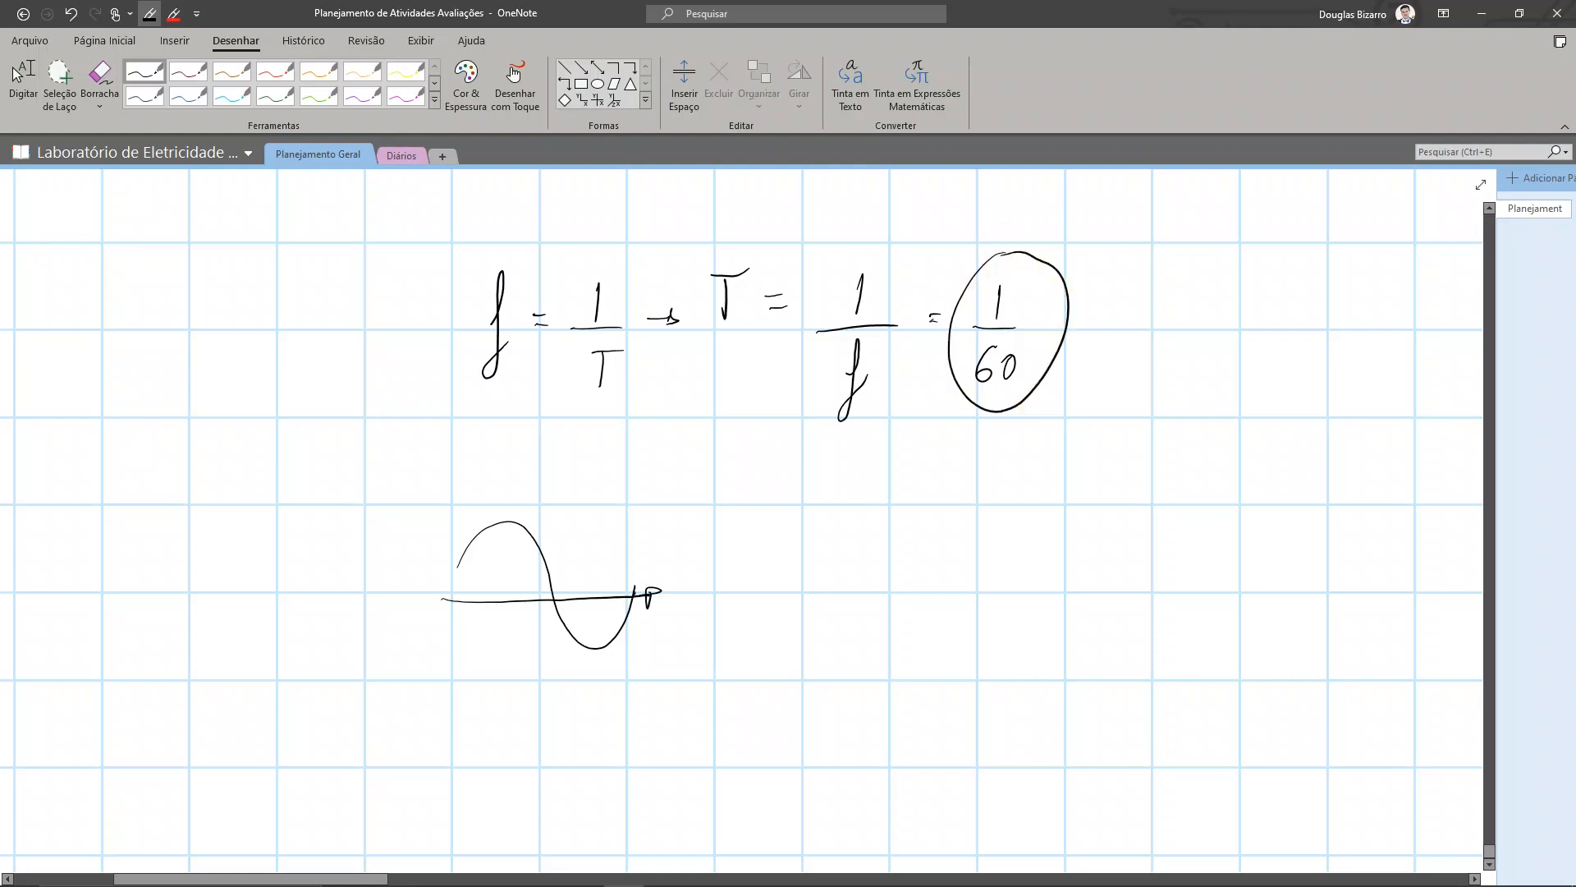
- Mark the sine wave's period with an arrow beneath it and handwrite the proportion T — 360°, t — θ beside it
{"action": "mouse_move", "coordinate": [450, 684]}
{"action": "left_mouse_down"}
{"action": "mouse_move", "coordinate": [628, 668]}
{"action": "mouse_move", "coordinate": [617, 683]}
{"action": "mouse_move", "coordinate": [440, 704]}
{"action": "left_mouse_up"}
{"action": "left_click_drag", "start_coordinate": [816, 641], "coordinate": [680, 583]}
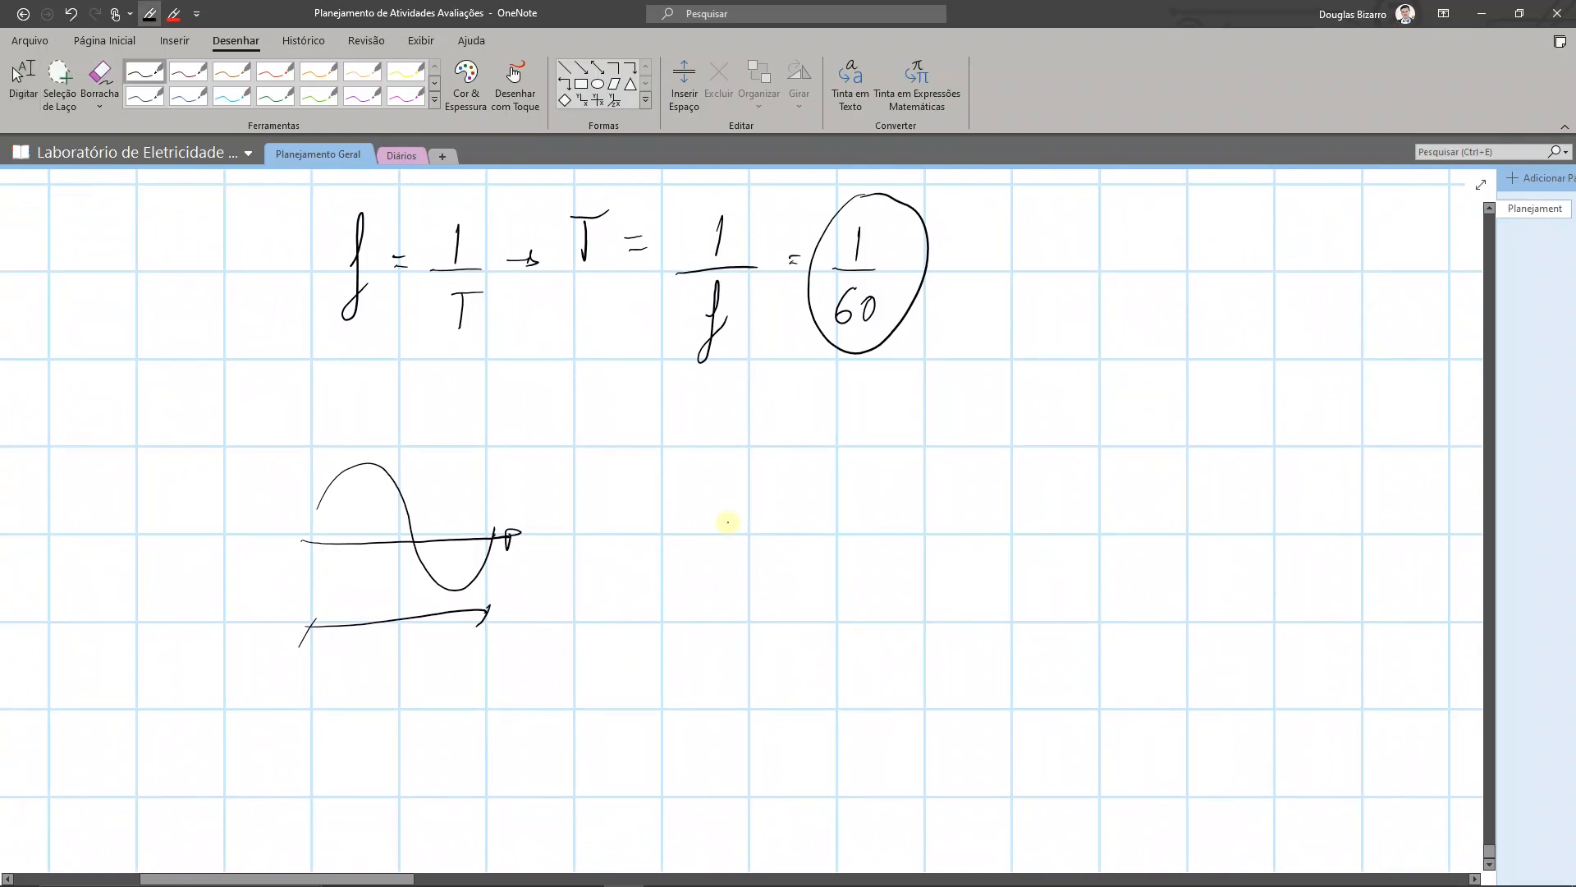
{"action": "mouse_move", "coordinate": [735, 482]}
{"action": "left_mouse_down"}
{"action": "mouse_move", "coordinate": [734, 523]}
{"action": "mouse_move", "coordinate": [727, 482]}
{"action": "mouse_move", "coordinate": [765, 523]}
{"action": "mouse_move", "coordinate": [791, 475]}
{"action": "mouse_move", "coordinate": [989, 497]}
{"action": "mouse_move", "coordinate": [975, 517]}
{"action": "left_mouse_up"}
{"action": "mouse_move", "coordinate": [1026, 469]}
{"action": "left_mouse_down"}
{"action": "mouse_move", "coordinate": [1013, 502]}
{"action": "mouse_move", "coordinate": [1030, 511]}
{"action": "left_mouse_up"}
{"action": "mouse_move", "coordinate": [1053, 484]}
{"action": "left_mouse_down"}
{"action": "mouse_move", "coordinate": [1043, 511]}
{"action": "mouse_move", "coordinate": [1076, 471]}
{"action": "left_mouse_up"}
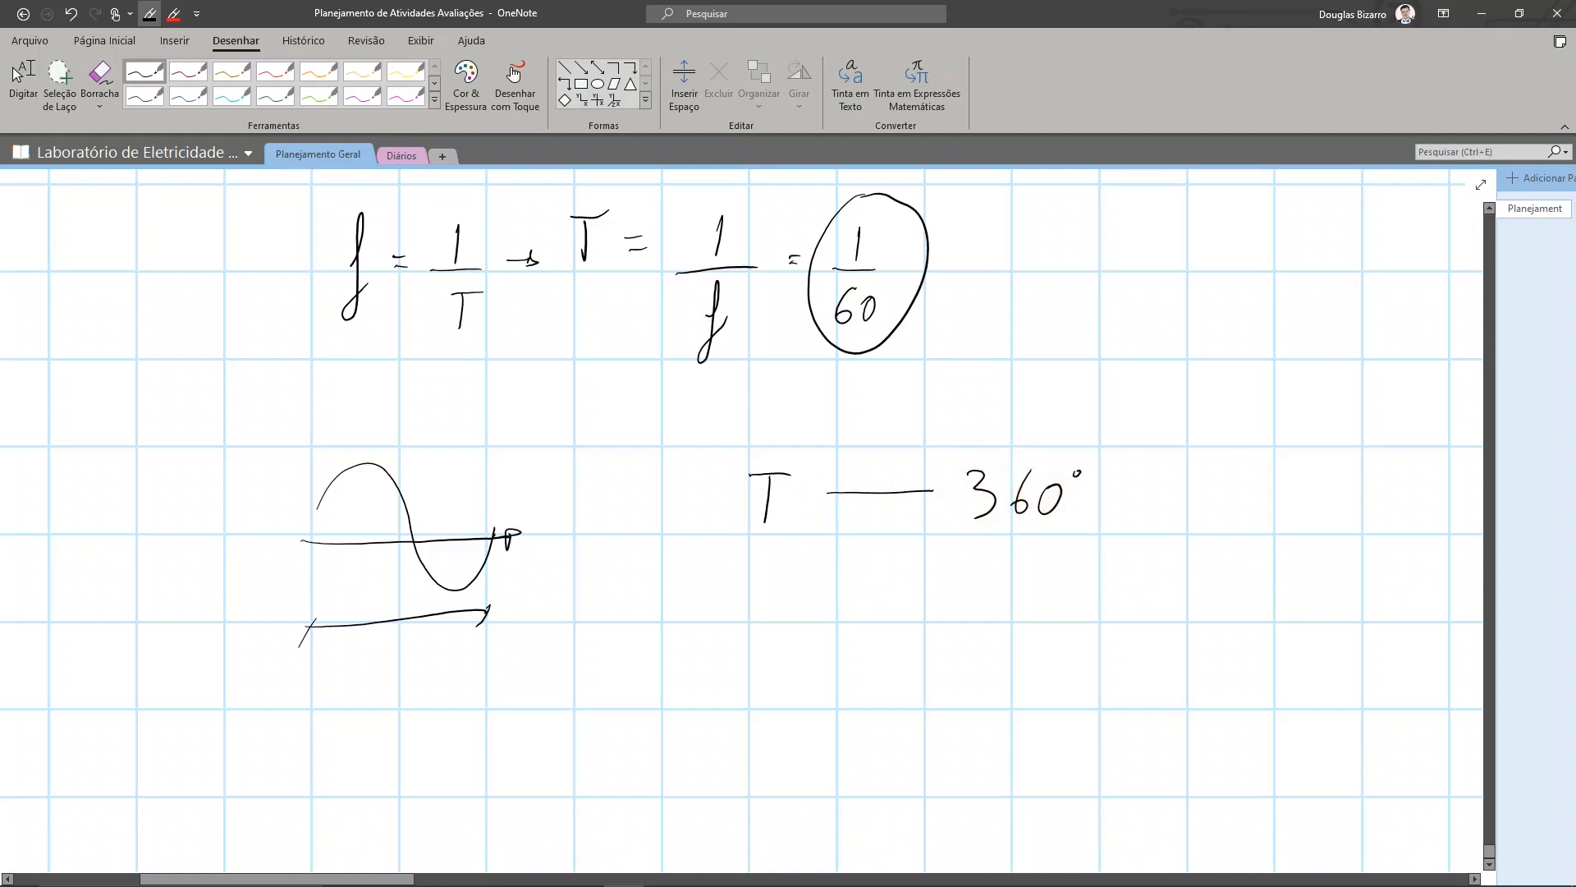
{"action": "mouse_move", "coordinate": [773, 562]}
{"action": "left_mouse_down"}
{"action": "mouse_move", "coordinate": [756, 609]}
{"action": "mouse_move", "coordinate": [784, 582]}
{"action": "mouse_move", "coordinate": [919, 579]}
{"action": "left_mouse_up"}
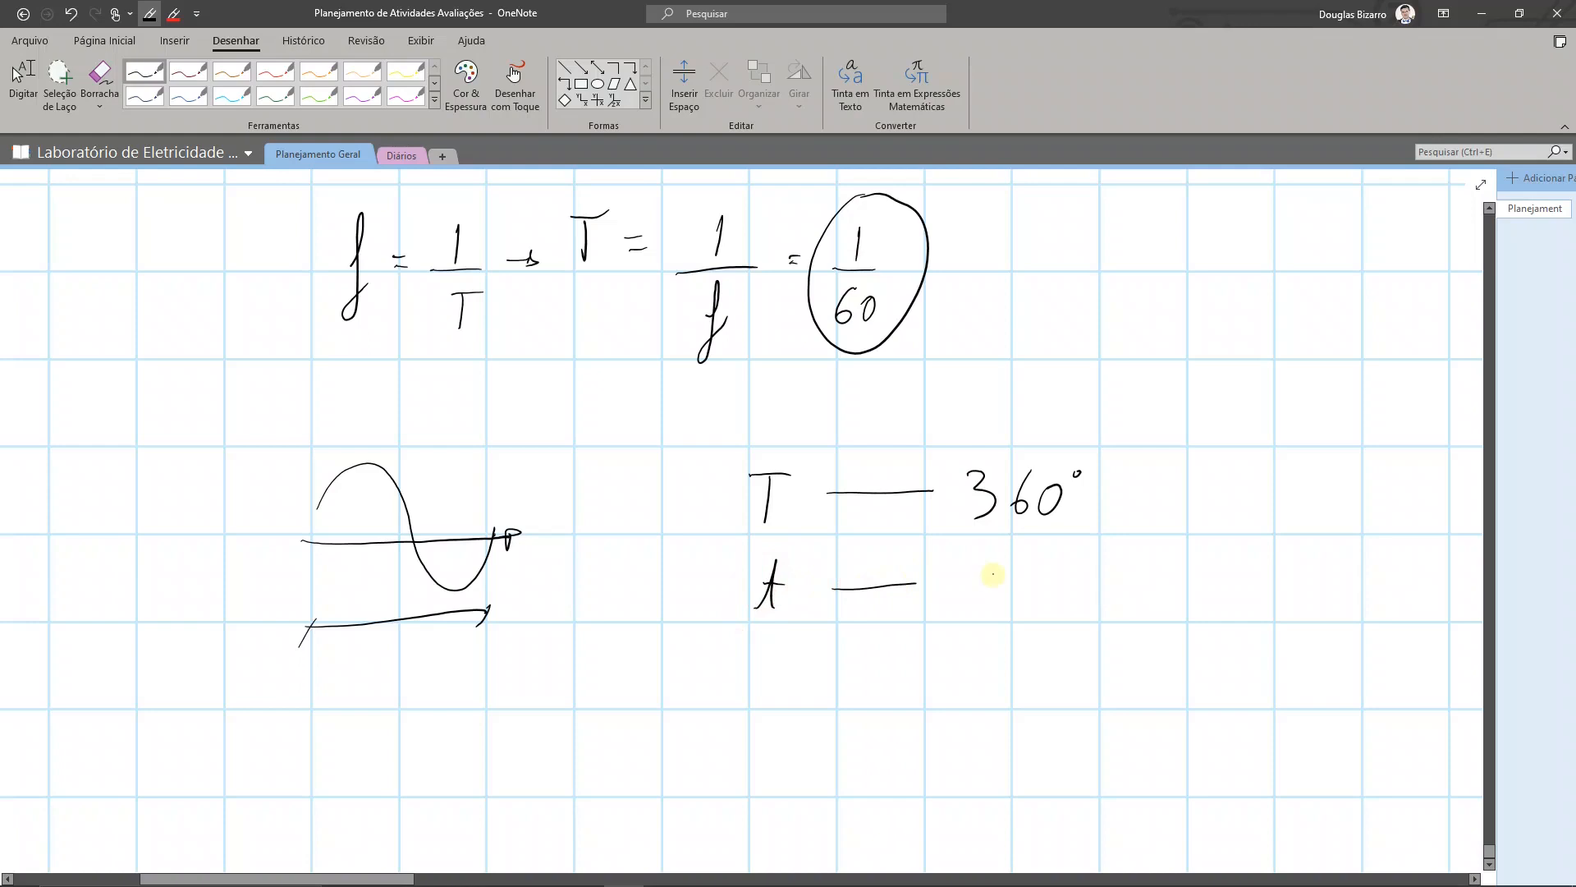
{"action": "left_click_drag", "start_coordinate": [997, 573], "coordinate": [1028, 572]}
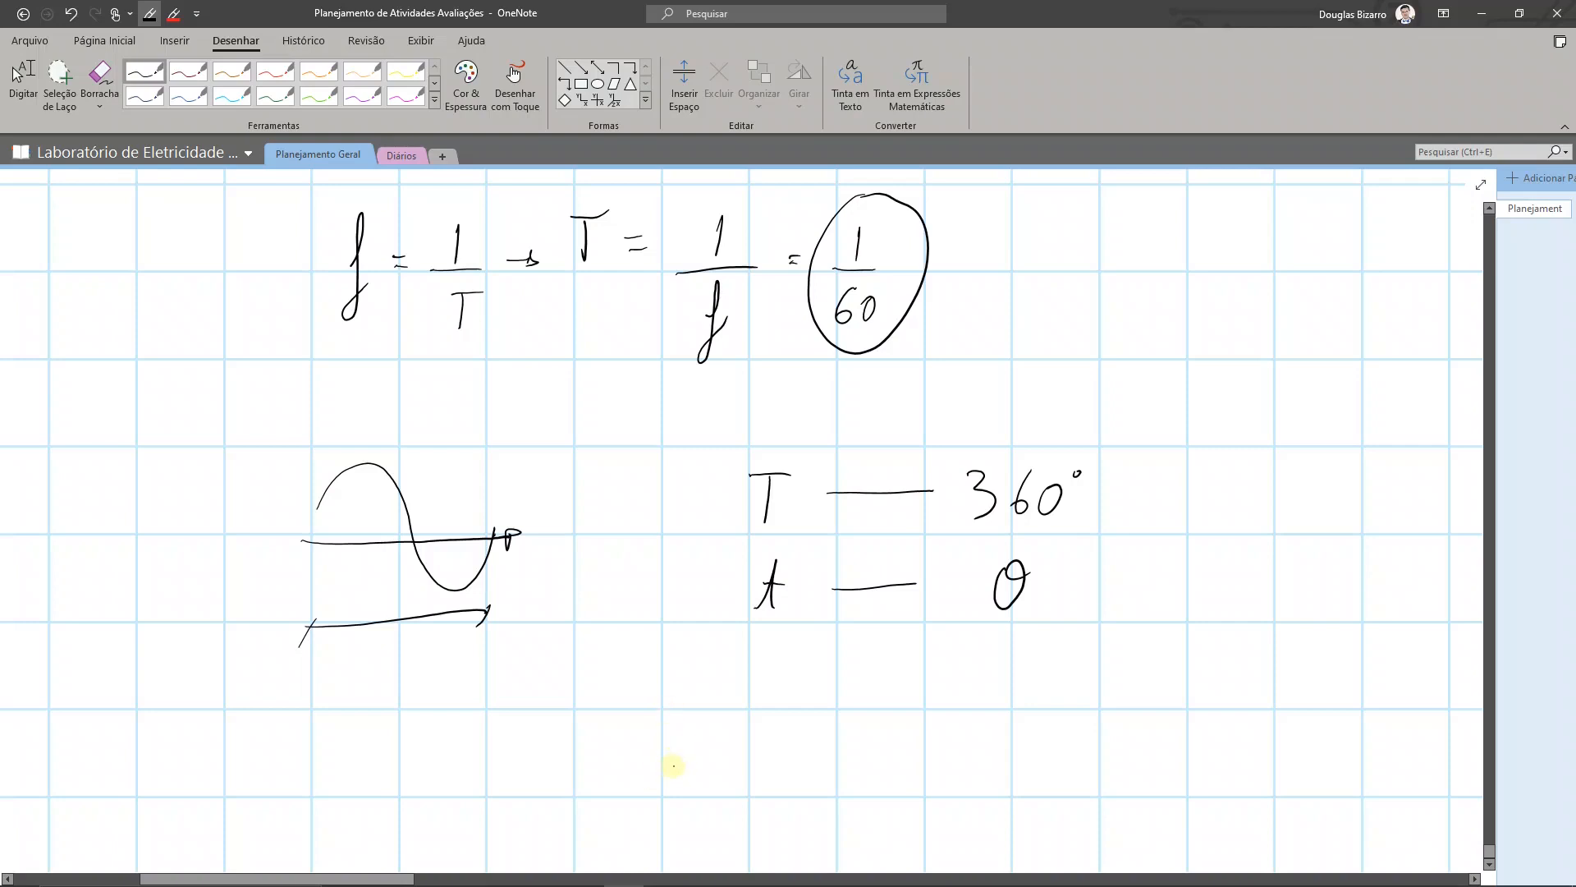
{"action": "scroll", "coordinate": [739, 517], "scroll_direction": "down", "scroll_amount": 3}
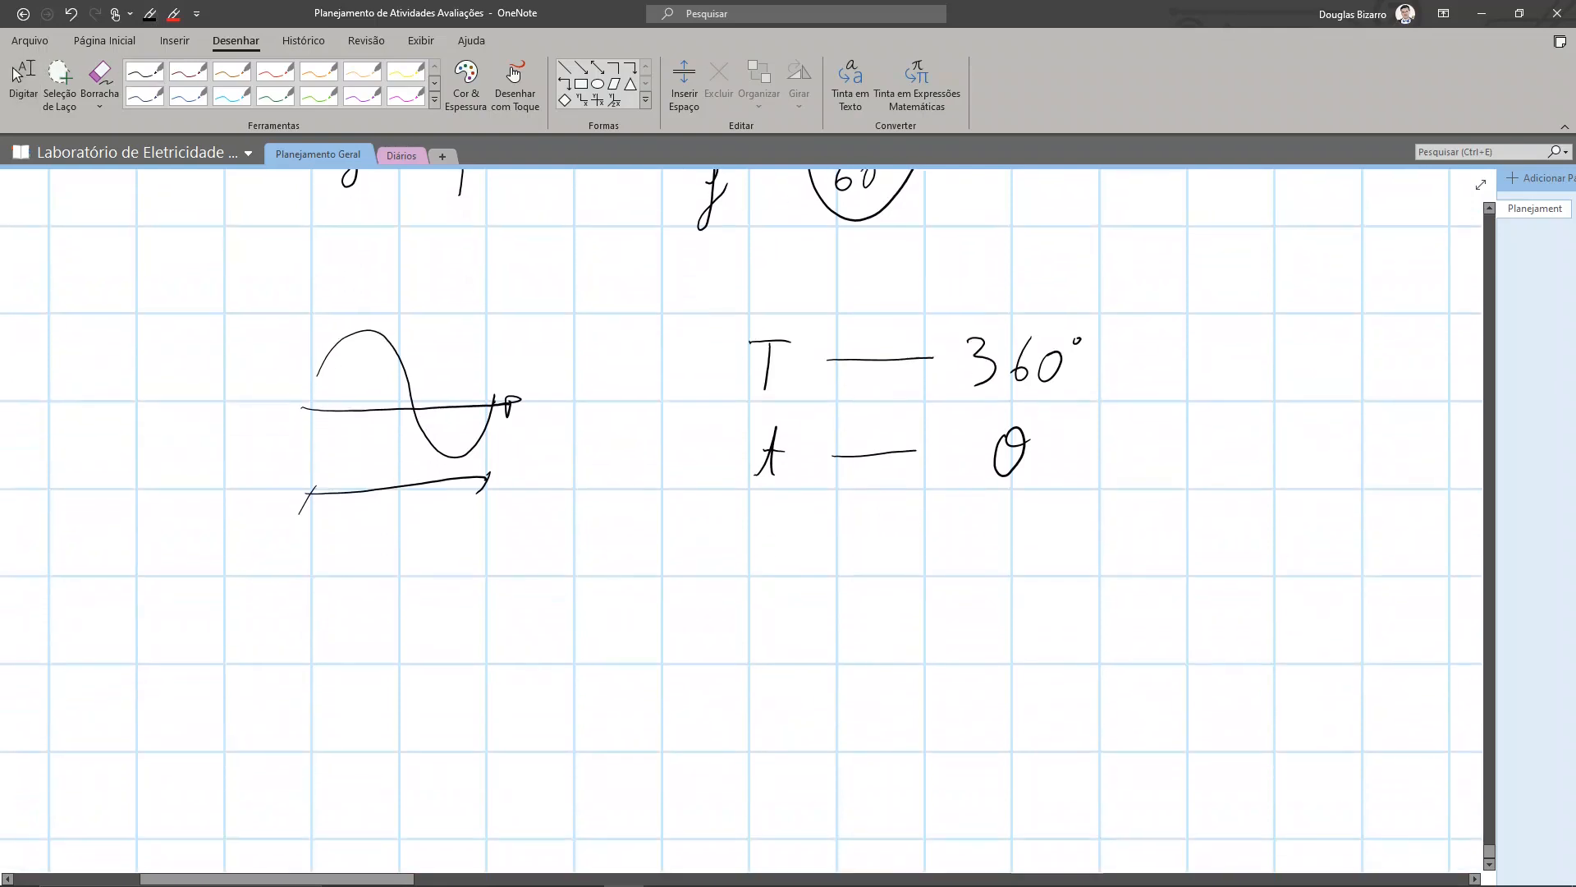
{"action": "mouse_move", "coordinate": [711, 604]}
{"action": "left_mouse_down"}
{"action": "mouse_move", "coordinate": [711, 656]}
{"action": "mouse_move", "coordinate": [730, 600]}
{"action": "mouse_move", "coordinate": [609, 661]}
{"action": "mouse_move", "coordinate": [605, 628]}
{"action": "mouse_move", "coordinate": [669, 629]}
{"action": "left_mouse_up"}
{"action": "mouse_move", "coordinate": [654, 639]}
{"action": "left_mouse_down"}
{"action": "mouse_move", "coordinate": [739, 651]}
{"action": "mouse_move", "coordinate": [720, 605]}
{"action": "left_mouse_up"}
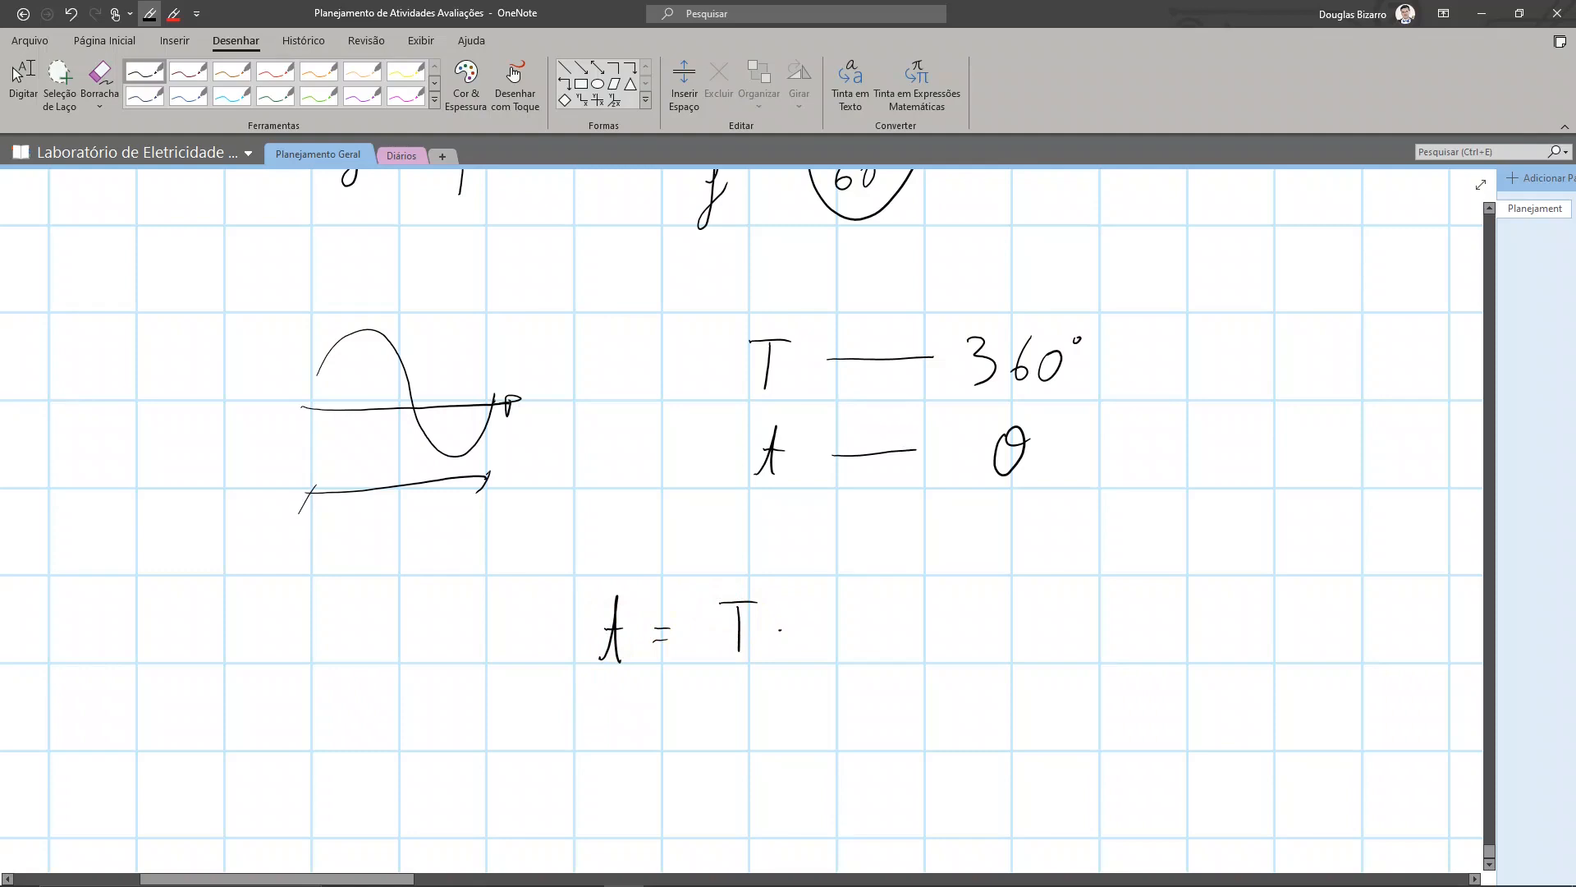
{"action": "mouse_move", "coordinate": [845, 604]}
{"action": "left_mouse_down"}
{"action": "mouse_move", "coordinate": [822, 650]}
{"action": "mouse_move", "coordinate": [847, 602]}
{"action": "left_mouse_up"}
{"action": "left_click_drag", "start_coordinate": [821, 634], "coordinate": [859, 614]}
{"action": "mouse_move", "coordinate": [587, 629]}
{"action": "left_mouse_down"}
{"action": "mouse_move", "coordinate": [668, 644]}
{"action": "mouse_move", "coordinate": [875, 611]}
{"action": "left_mouse_up"}
- Handwrite the formula θ = 360° · t/T below the proportion
{"action": "mouse_move", "coordinate": [599, 600]}
{"action": "left_mouse_down"}
{"action": "mouse_move", "coordinate": [603, 641]}
{"action": "mouse_move", "coordinate": [612, 592]}
{"action": "left_mouse_up"}
{"action": "mouse_move", "coordinate": [594, 608]}
{"action": "left_mouse_down"}
{"action": "mouse_move", "coordinate": [616, 600]}
{"action": "mouse_move", "coordinate": [665, 630]}
{"action": "left_mouse_up"}
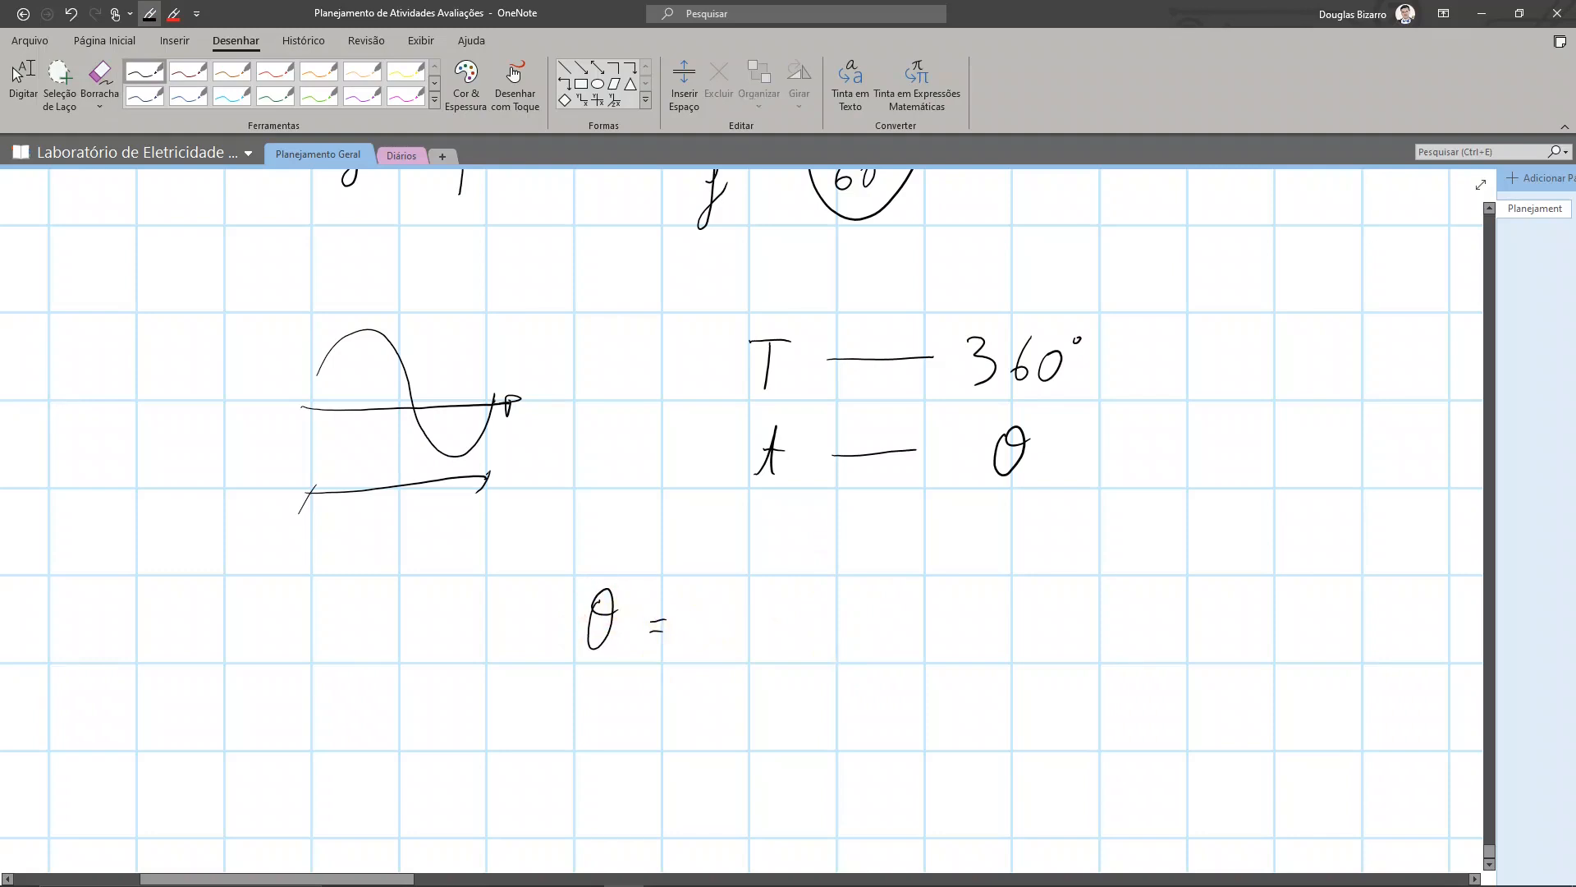
{"action": "left_click_drag", "start_coordinate": [720, 614], "coordinate": [715, 650]}
{"action": "mouse_move", "coordinate": [763, 605]}
{"action": "left_mouse_down"}
{"action": "mouse_move", "coordinate": [752, 628]}
{"action": "mouse_move", "coordinate": [812, 597]}
{"action": "mouse_move", "coordinate": [875, 654]}
{"action": "mouse_move", "coordinate": [908, 612]}
{"action": "left_mouse_up"}
{"action": "left_click", "coordinate": [839, 641]}
{"action": "mouse_move", "coordinate": [831, 672]}
{"action": "left_mouse_down"}
{"action": "mouse_move", "coordinate": [930, 674]}
{"action": "mouse_move", "coordinate": [879, 737]}
{"action": "mouse_move", "coordinate": [902, 696]}
{"action": "left_mouse_up"}
- Continue the formula by handwriting = θ = 360° · t · 1/T after the first expression
{"action": "left_click_drag", "start_coordinate": [706, 721], "coordinate": [551, 656]}
{"action": "left_click_drag", "start_coordinate": [815, 589], "coordinate": [828, 585]}
{"action": "left_click_drag", "start_coordinate": [874, 534], "coordinate": [889, 555]}
{"action": "mouse_move", "coordinate": [910, 563]}
{"action": "left_mouse_down"}
{"action": "mouse_move", "coordinate": [956, 567]}
{"action": "mouse_move", "coordinate": [941, 589]}
{"action": "left_mouse_up"}
{"action": "mouse_move", "coordinate": [981, 548]}
{"action": "left_mouse_down"}
{"action": "mouse_move", "coordinate": [972, 579]}
{"action": "mouse_move", "coordinate": [979, 554]}
{"action": "mouse_move", "coordinate": [1014, 563]}
{"action": "mouse_move", "coordinate": [940, 586]}
{"action": "mouse_move", "coordinate": [1039, 533]}
{"action": "left_mouse_up"}
{"action": "left_click_drag", "start_coordinate": [846, 702], "coordinate": [772, 700]}
{"action": "left_click", "coordinate": [976, 580]}
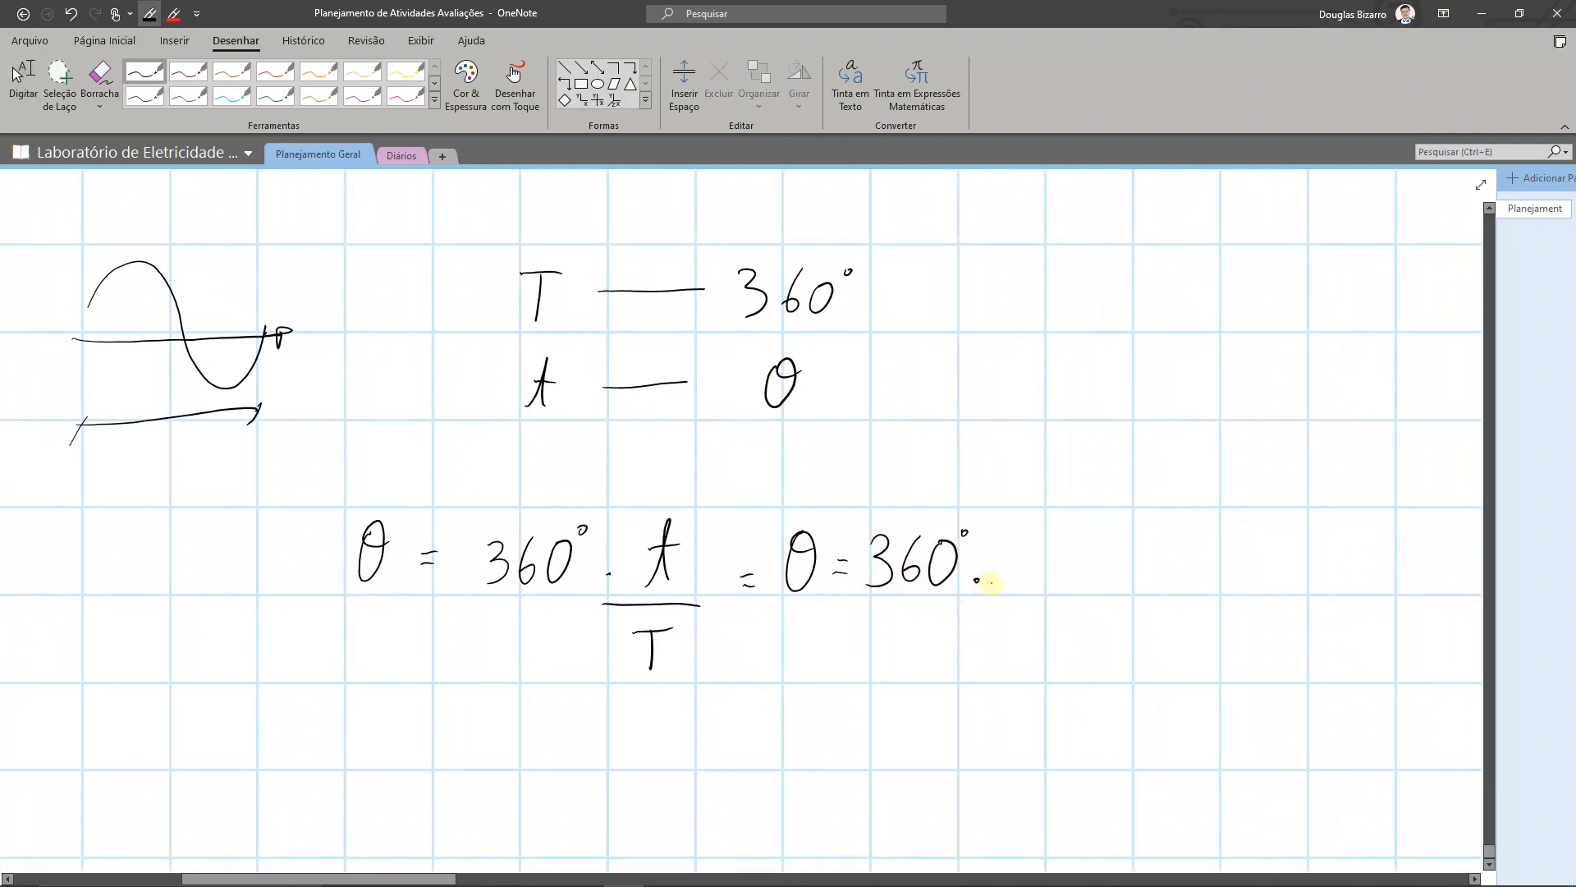
{"action": "mouse_move", "coordinate": [1018, 530]}
{"action": "left_mouse_down"}
{"action": "mouse_move", "coordinate": [997, 589]}
{"action": "mouse_move", "coordinate": [1024, 558]}
{"action": "mouse_move", "coordinate": [1116, 592]}
{"action": "mouse_move", "coordinate": [1082, 668]}
{"action": "mouse_move", "coordinate": [1110, 620]}
{"action": "left_mouse_up"}
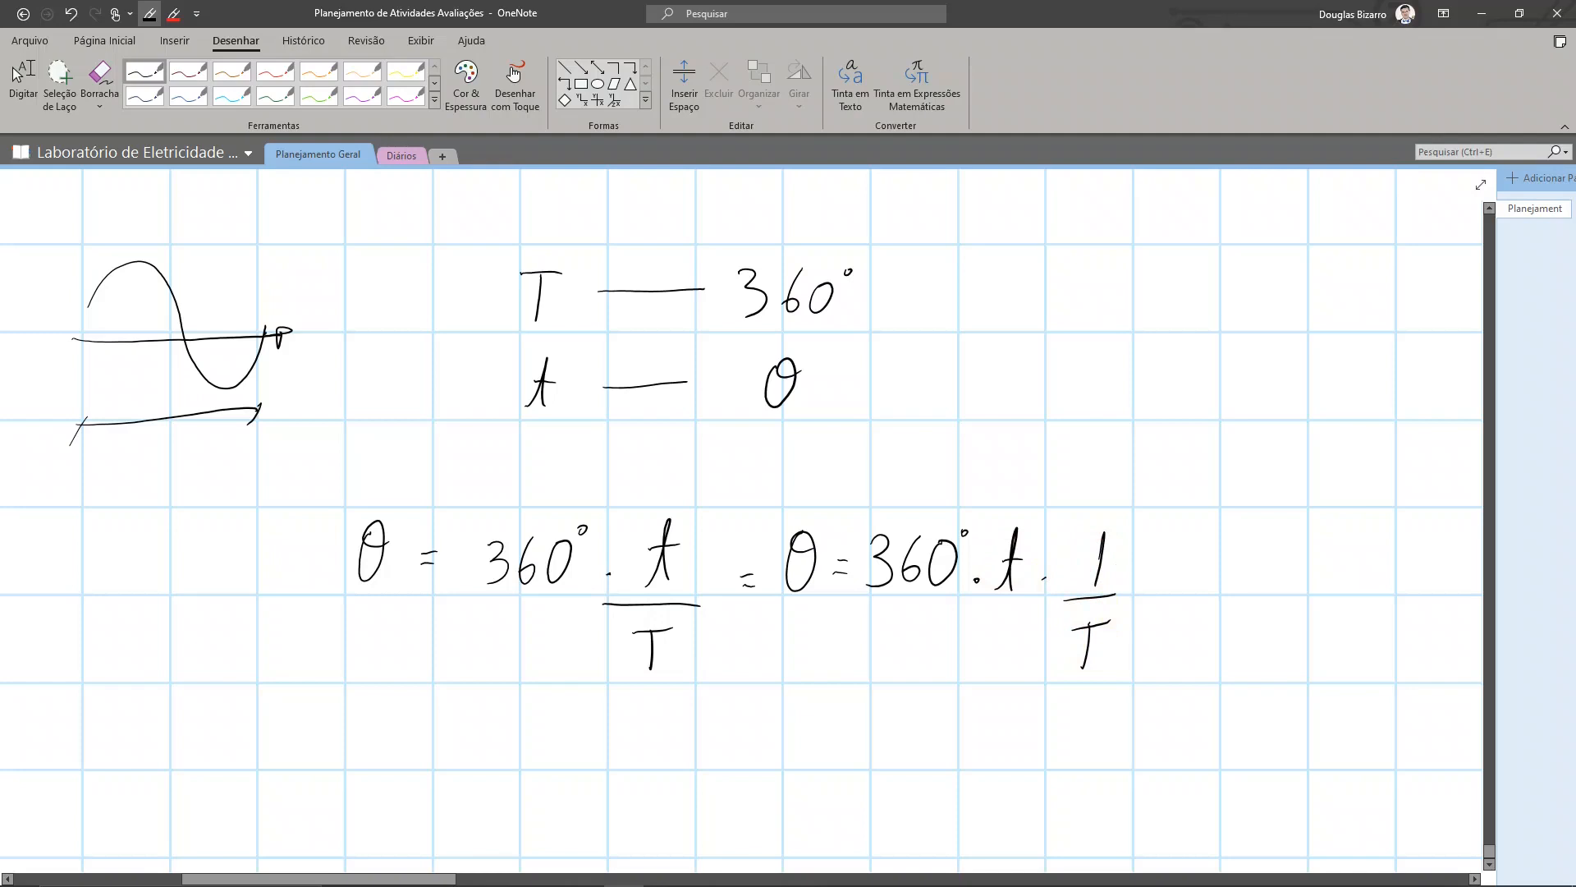
- Circle the 1/T term in red and annotate it with an arrow leading to f = 60
{"action": "left_click", "coordinate": [275, 71]}
{"action": "mouse_move", "coordinate": [1079, 529]}
{"action": "left_mouse_down"}
{"action": "mouse_move", "coordinate": [1116, 708]}
{"action": "mouse_move", "coordinate": [1086, 516]}
{"action": "mouse_move", "coordinate": [1200, 433]}
{"action": "mouse_move", "coordinate": [1269, 444]}
{"action": "left_mouse_up"}
{"action": "left_click_drag", "start_coordinate": [1308, 414], "coordinate": [1295, 439]}
{"action": "left_click_drag", "start_coordinate": [1321, 430], "coordinate": [1329, 422]}
- Handwrite θ = in black below the formula and enter 360*0,0024547 beside it as text
{"action": "scroll", "coordinate": [743, 520], "scroll_direction": "down", "scroll_amount": 2}
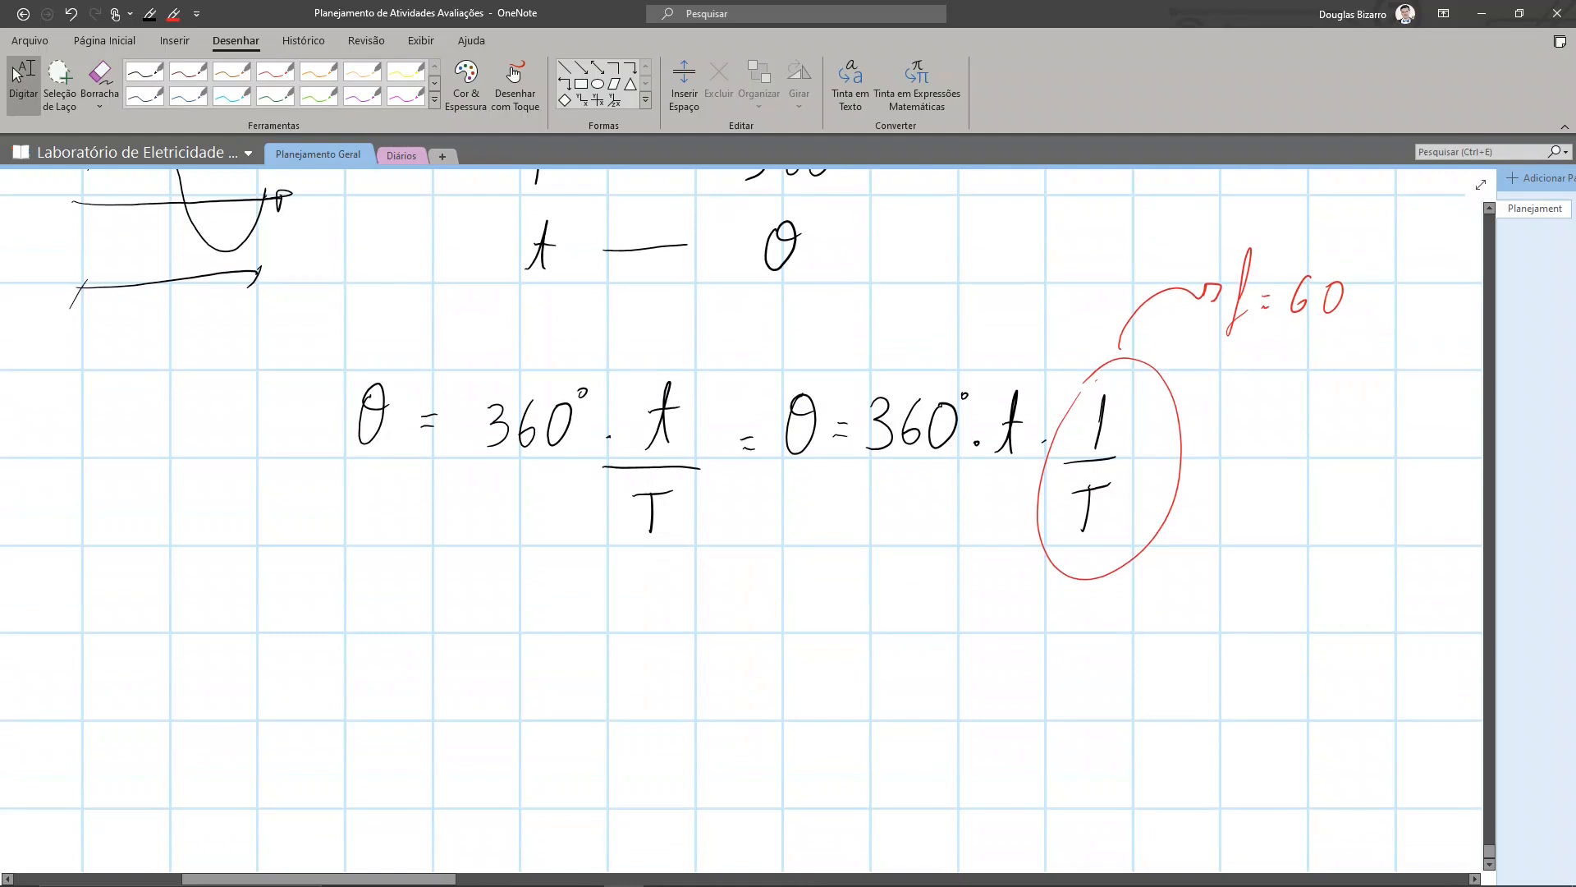
{"action": "left_click", "coordinate": [145, 74]}
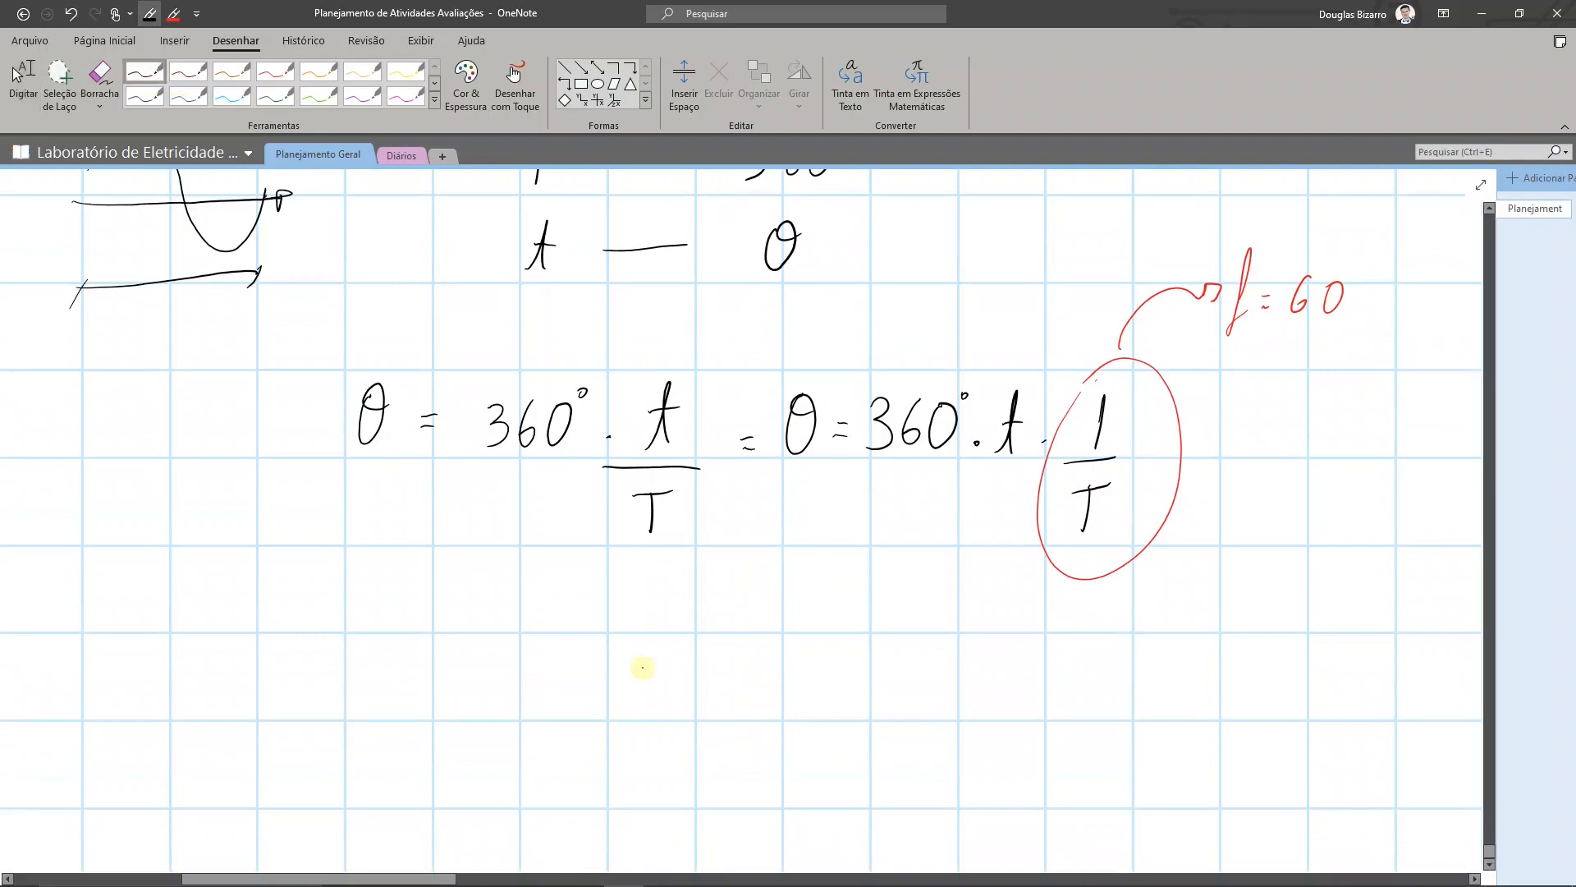
{"action": "left_click_drag", "start_coordinate": [633, 674], "coordinate": [687, 684]}
{"action": "left_click_drag", "start_coordinate": [674, 690], "coordinate": [688, 689]}
{"action": "left_click", "coordinate": [16, 75]}
{"action": "left_click", "coordinate": [711, 702]}
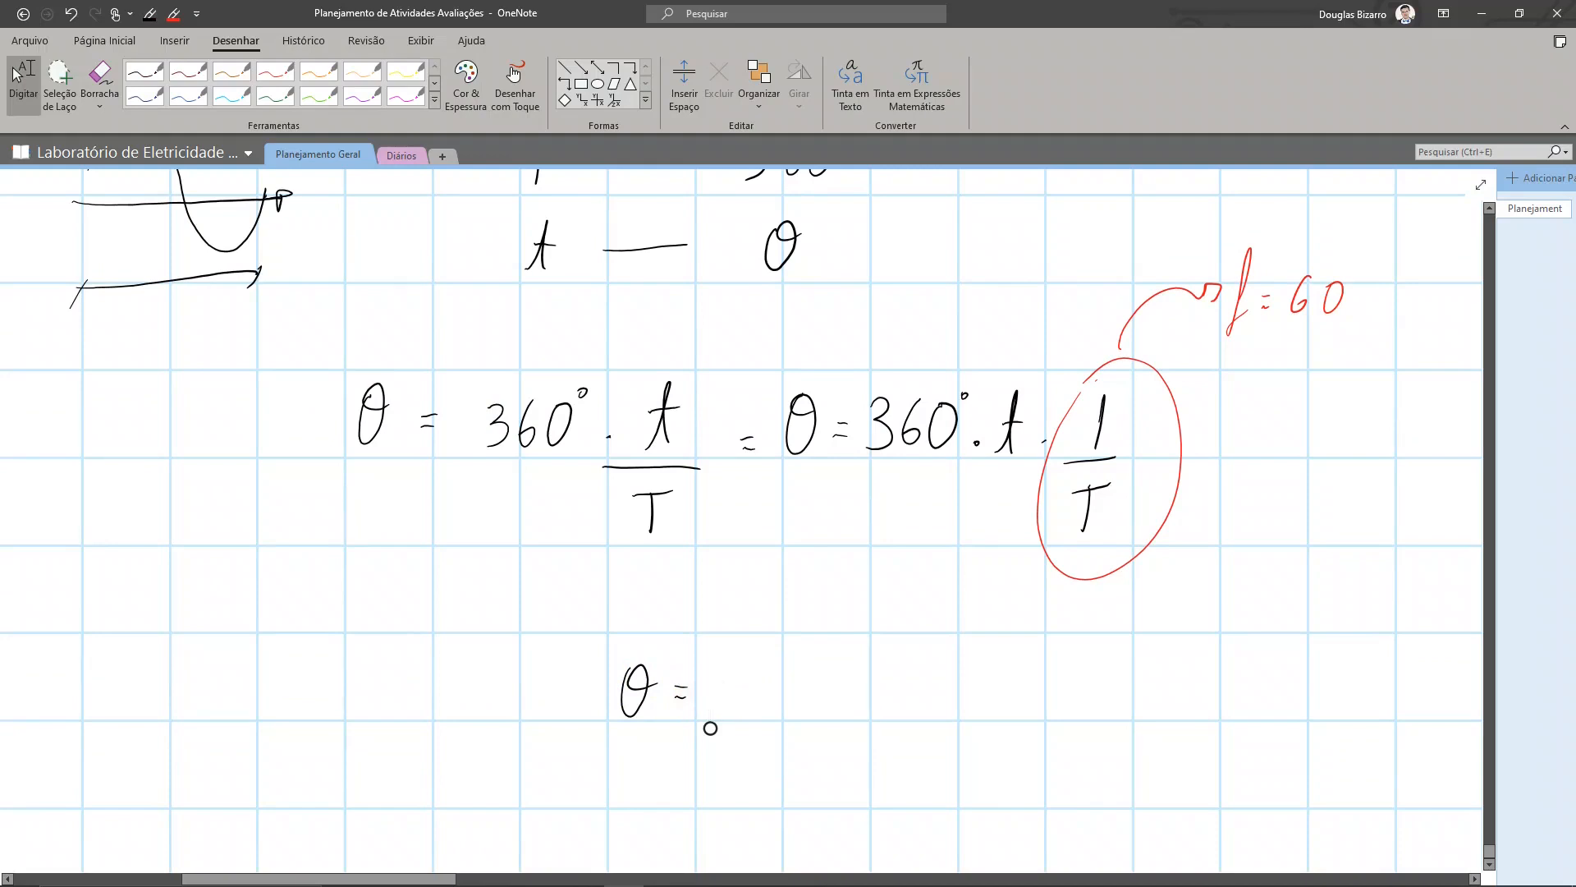
{"action": "type", "text": "360"}
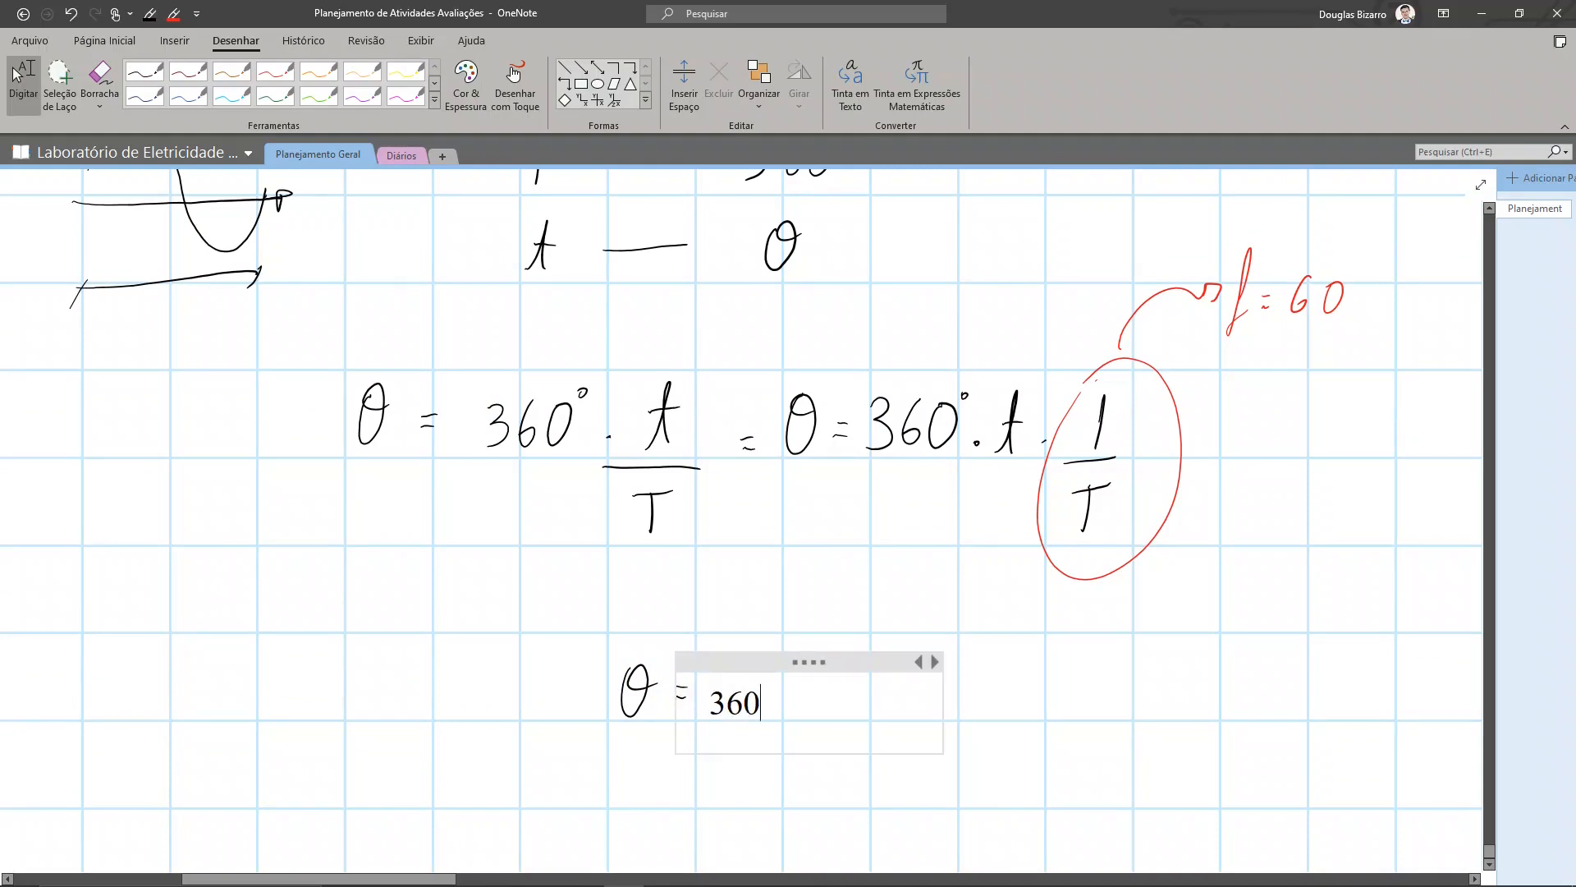
{"action": "type", "text": "*"}
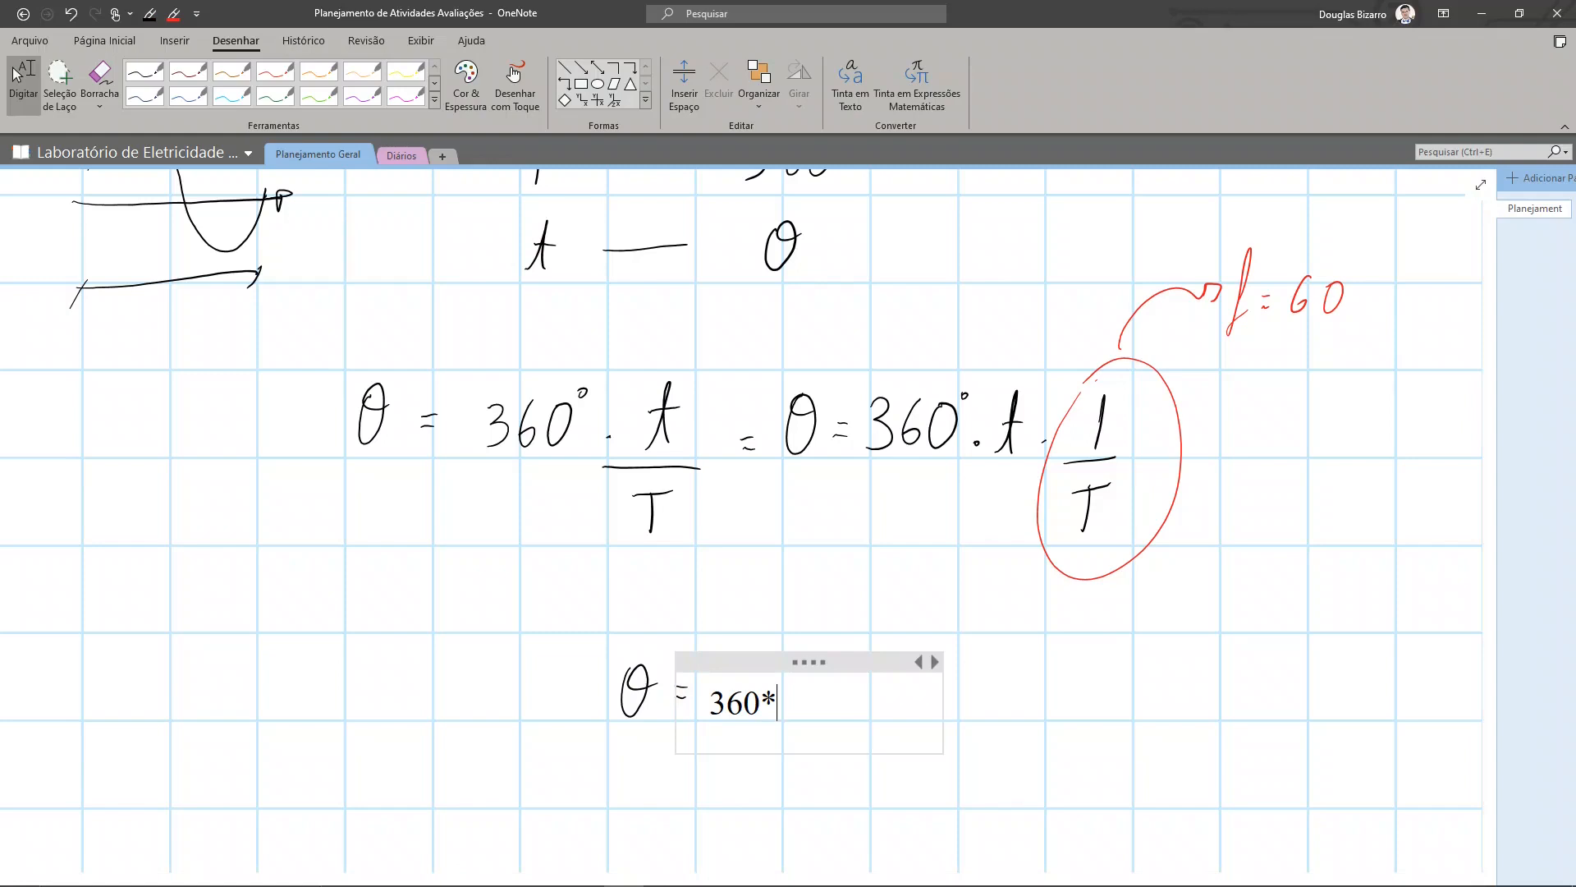
{"action": "type", "text": "0,0024547"}
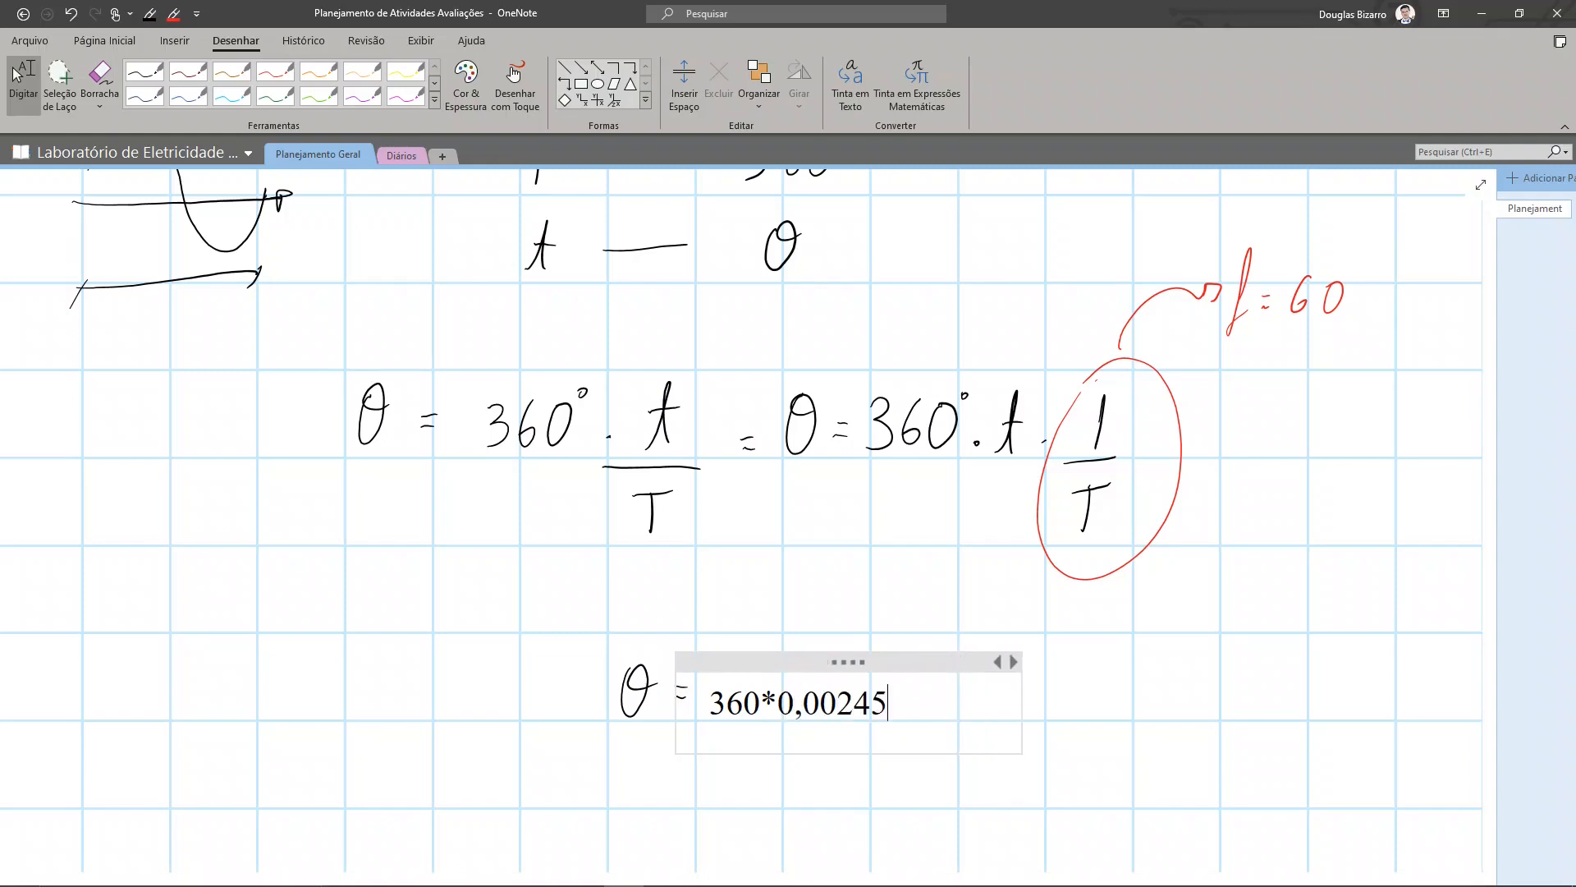
- Check the cursor time difference in Multisim and complete the OneNote expression as 360*0,0024547*60= to calculate θ
{"action": "key", "text": "alt+Tab"}
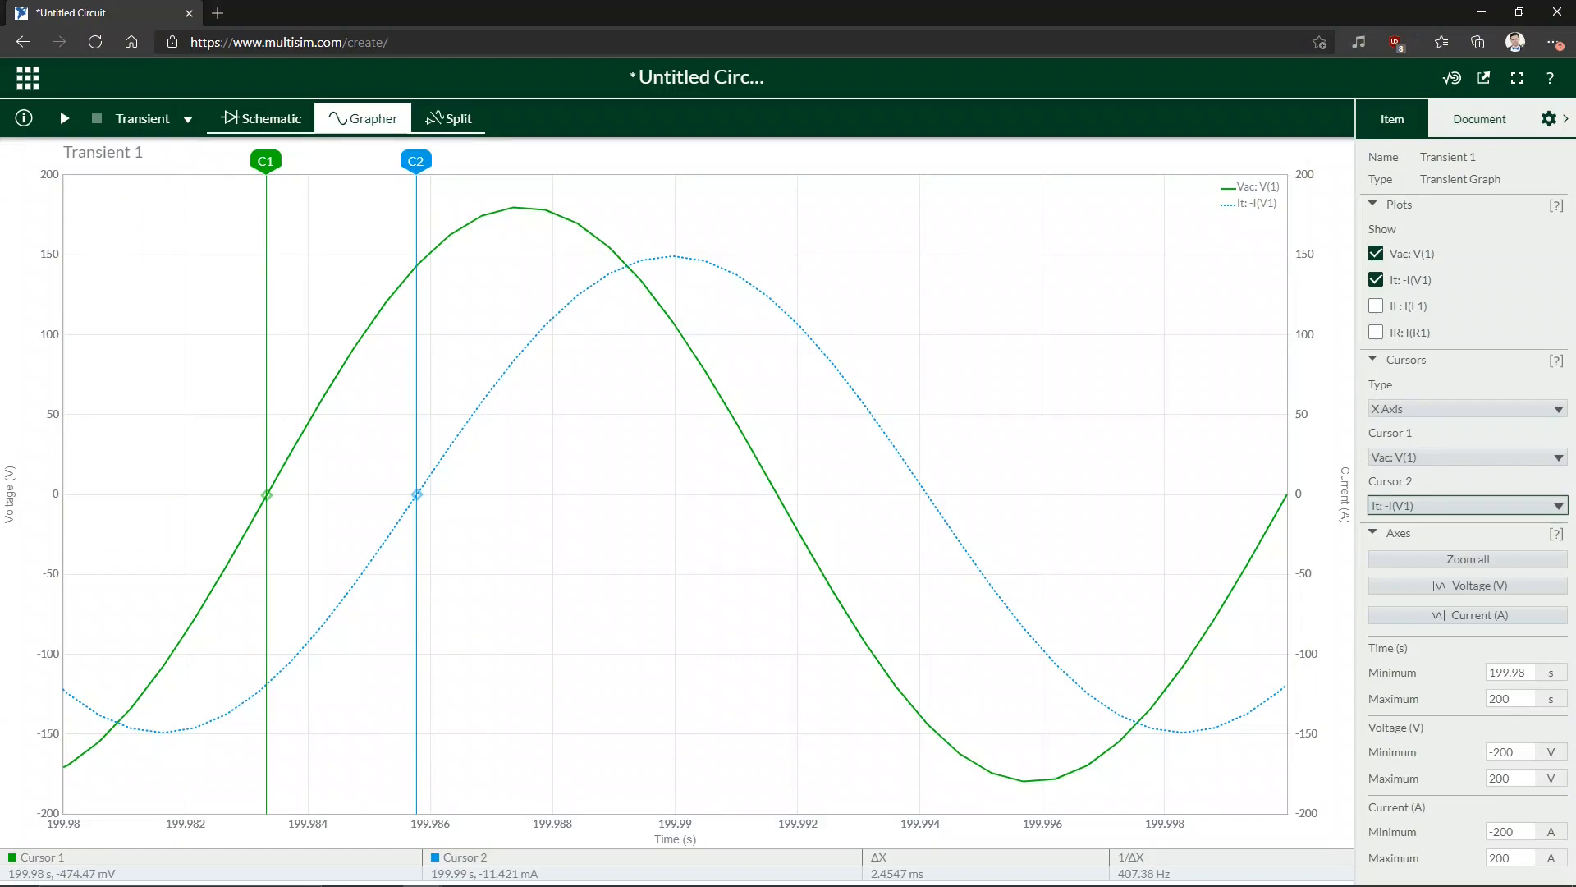
{"action": "key", "text": "alt+Tab"}
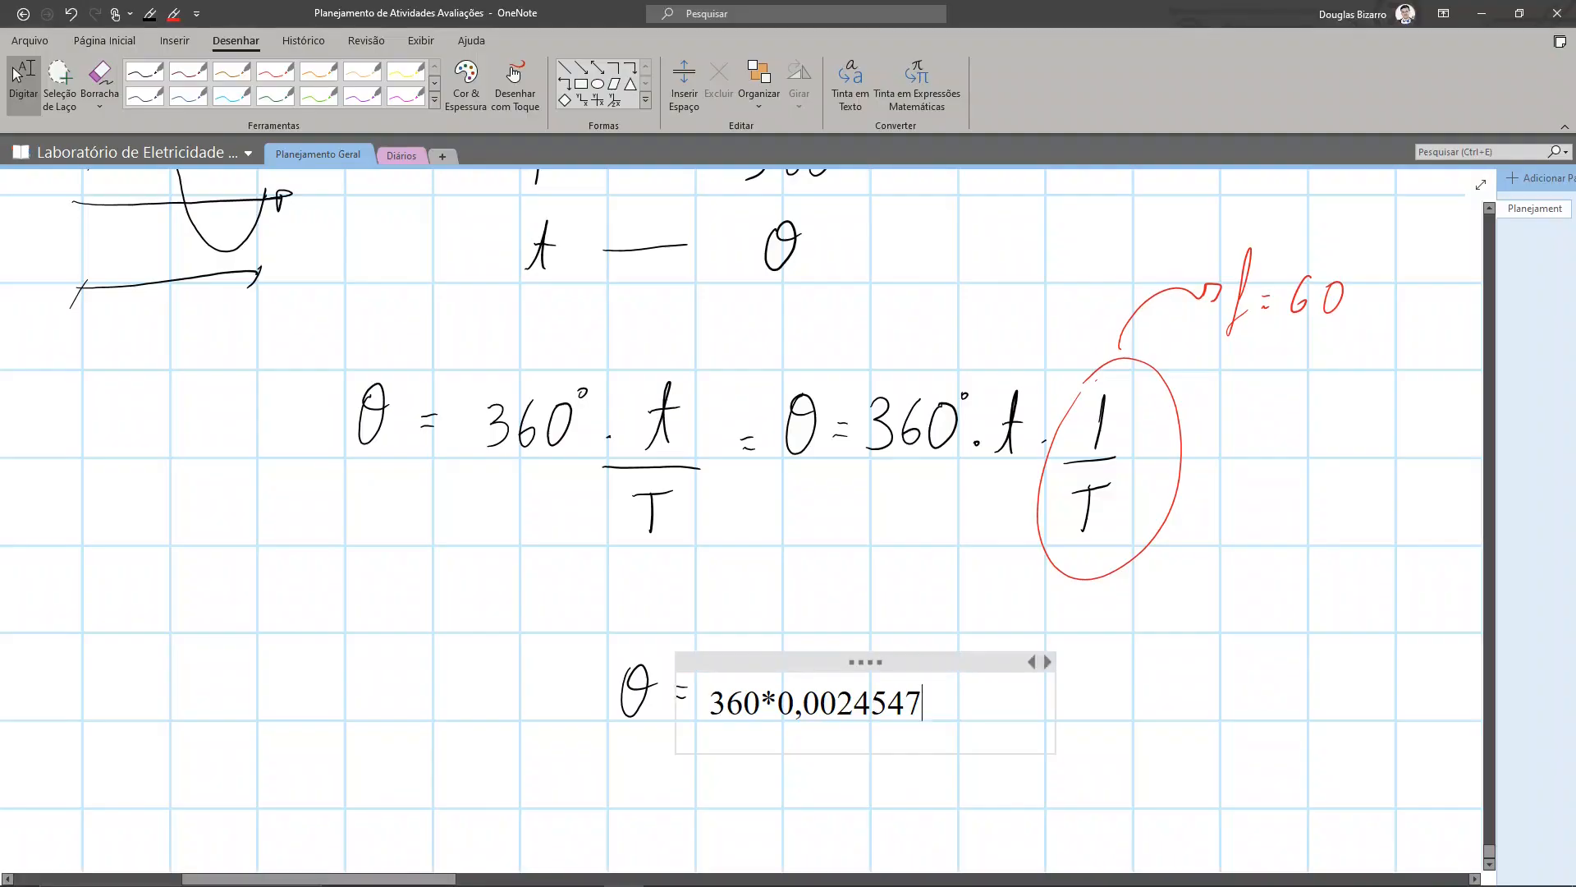
{"action": "key", "text": "alt+Tab"}
{"action": "key", "text": "alt+Tab"}
{"action": "type", "text": "*"}
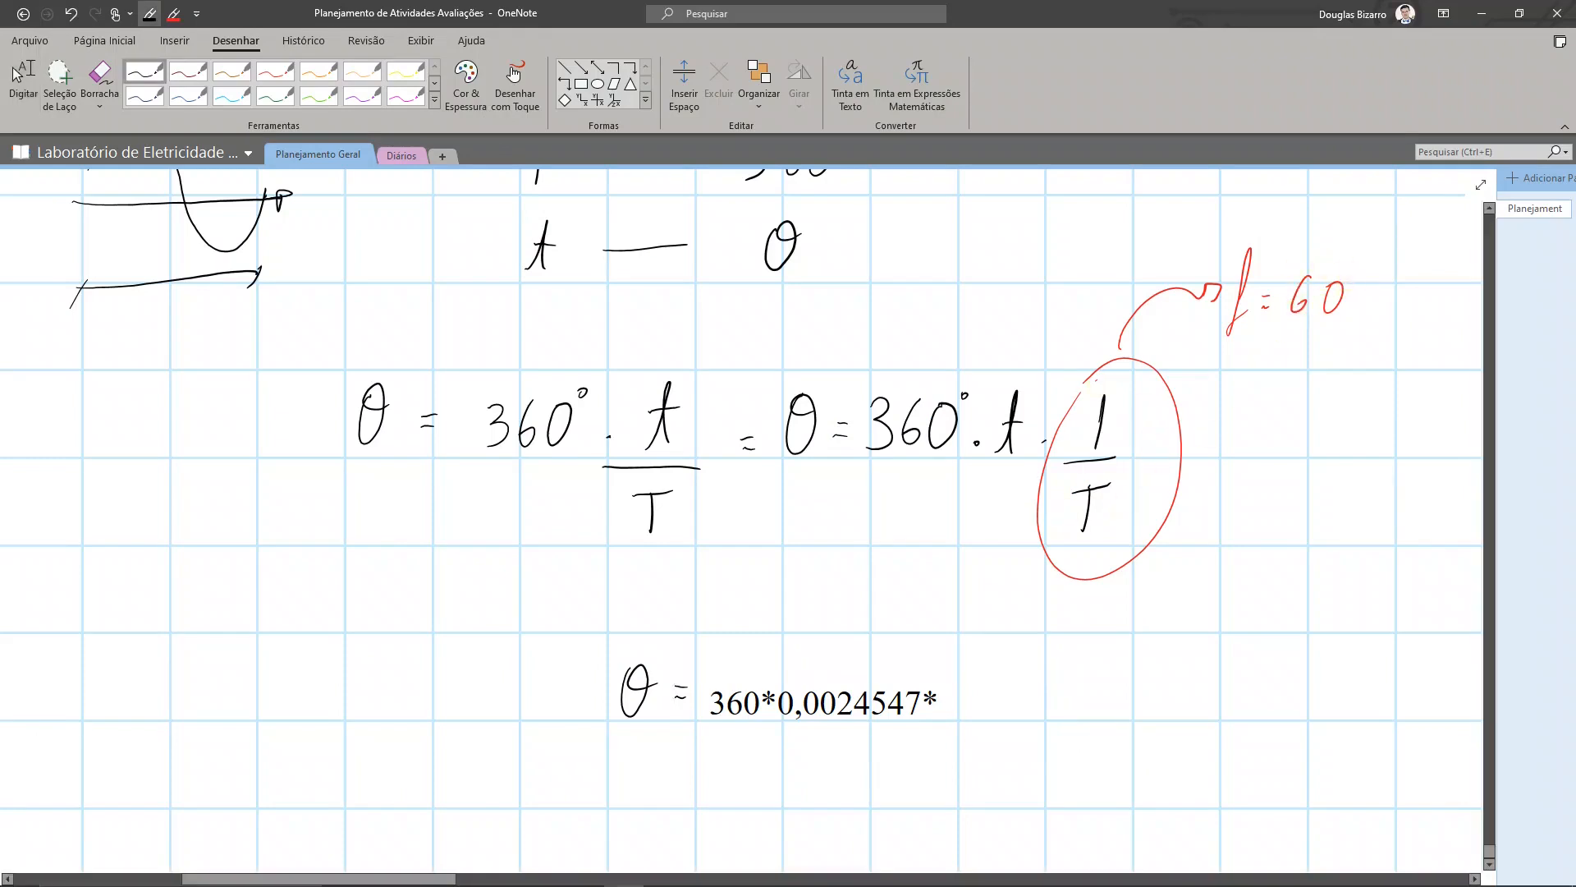
{"action": "left_click", "coordinate": [15, 72]}
{"action": "type", "text": "60=53,02152"}
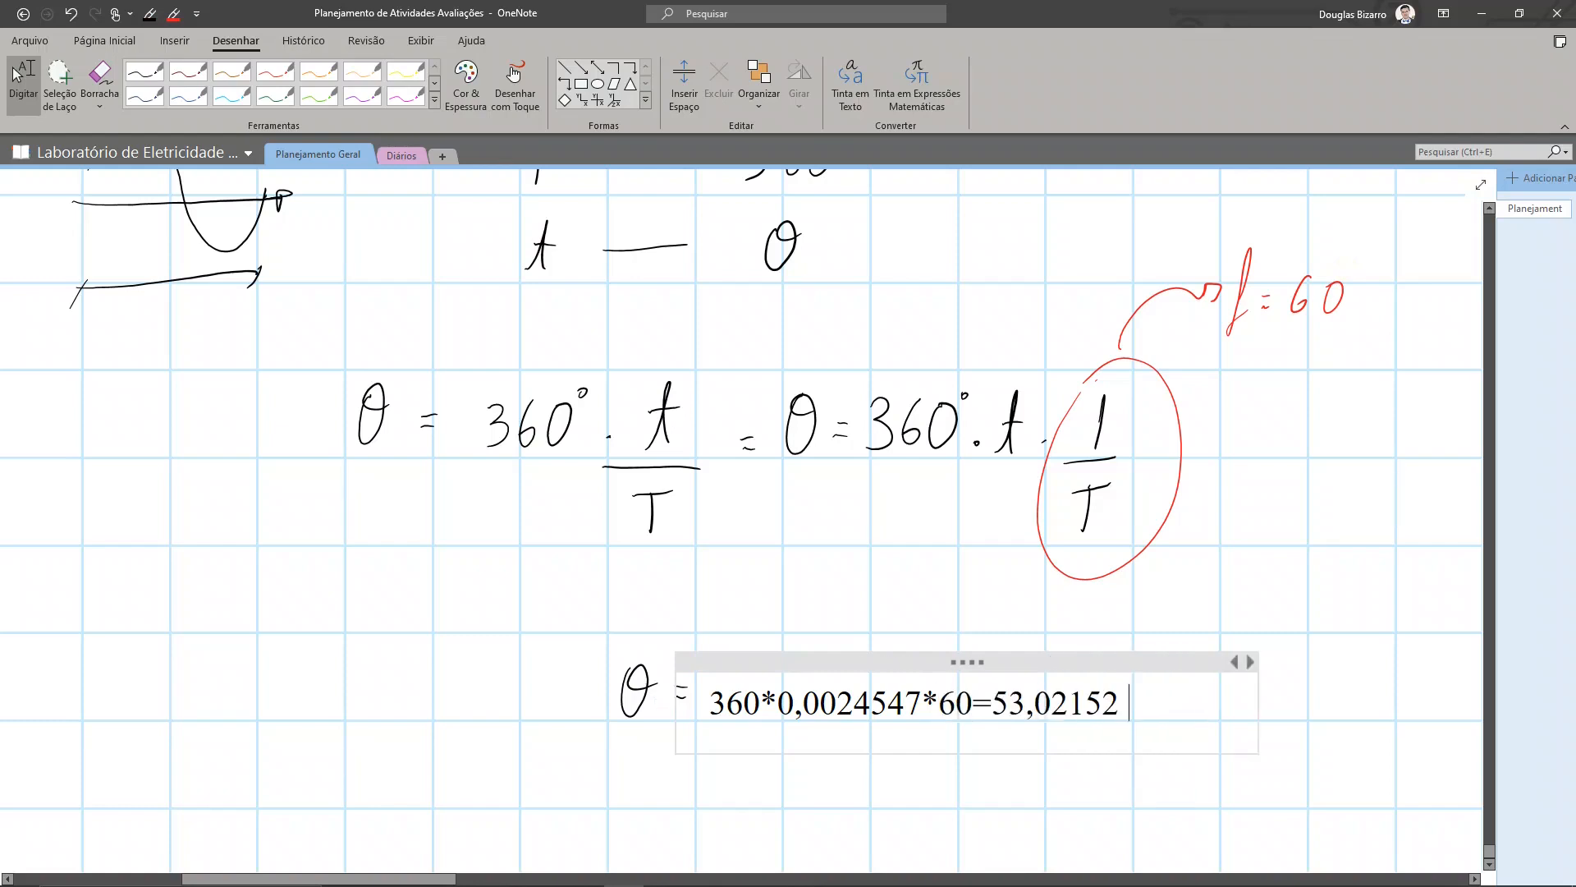
- Select the calculated angle, then switch to question 2 of the online quiz and examine its reminder about the angle's sign
{"action": "left_click_drag", "start_coordinate": [992, 702], "coordinate": [1121, 708]}
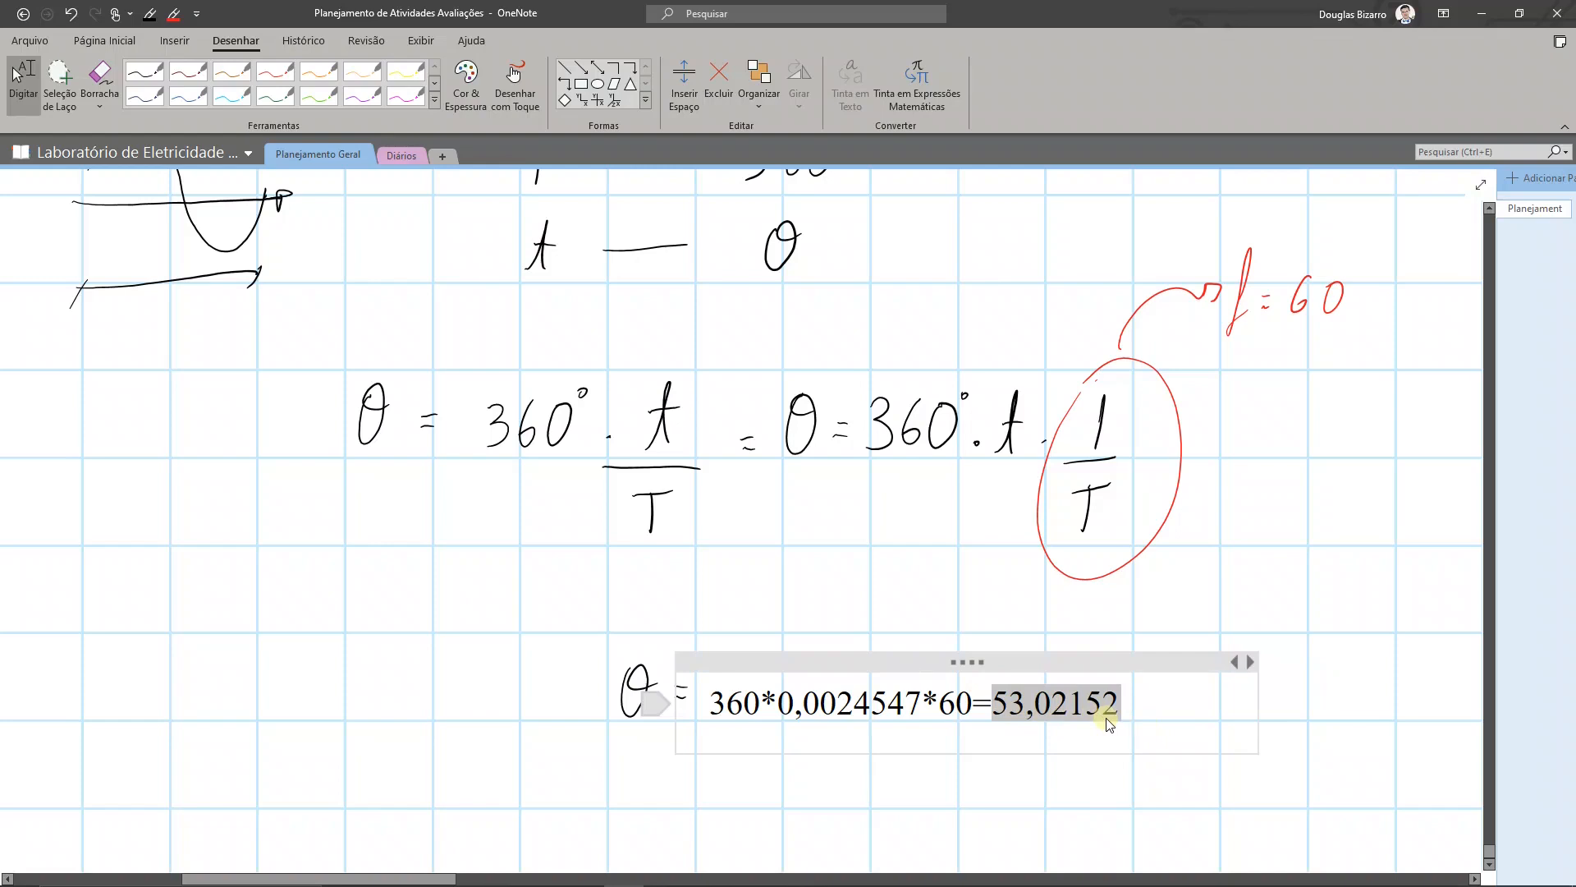
{"action": "key", "text": "alt+Tab"}
{"action": "key", "text": "alt+Tab"}
{"action": "key", "text": "super+Tab"}
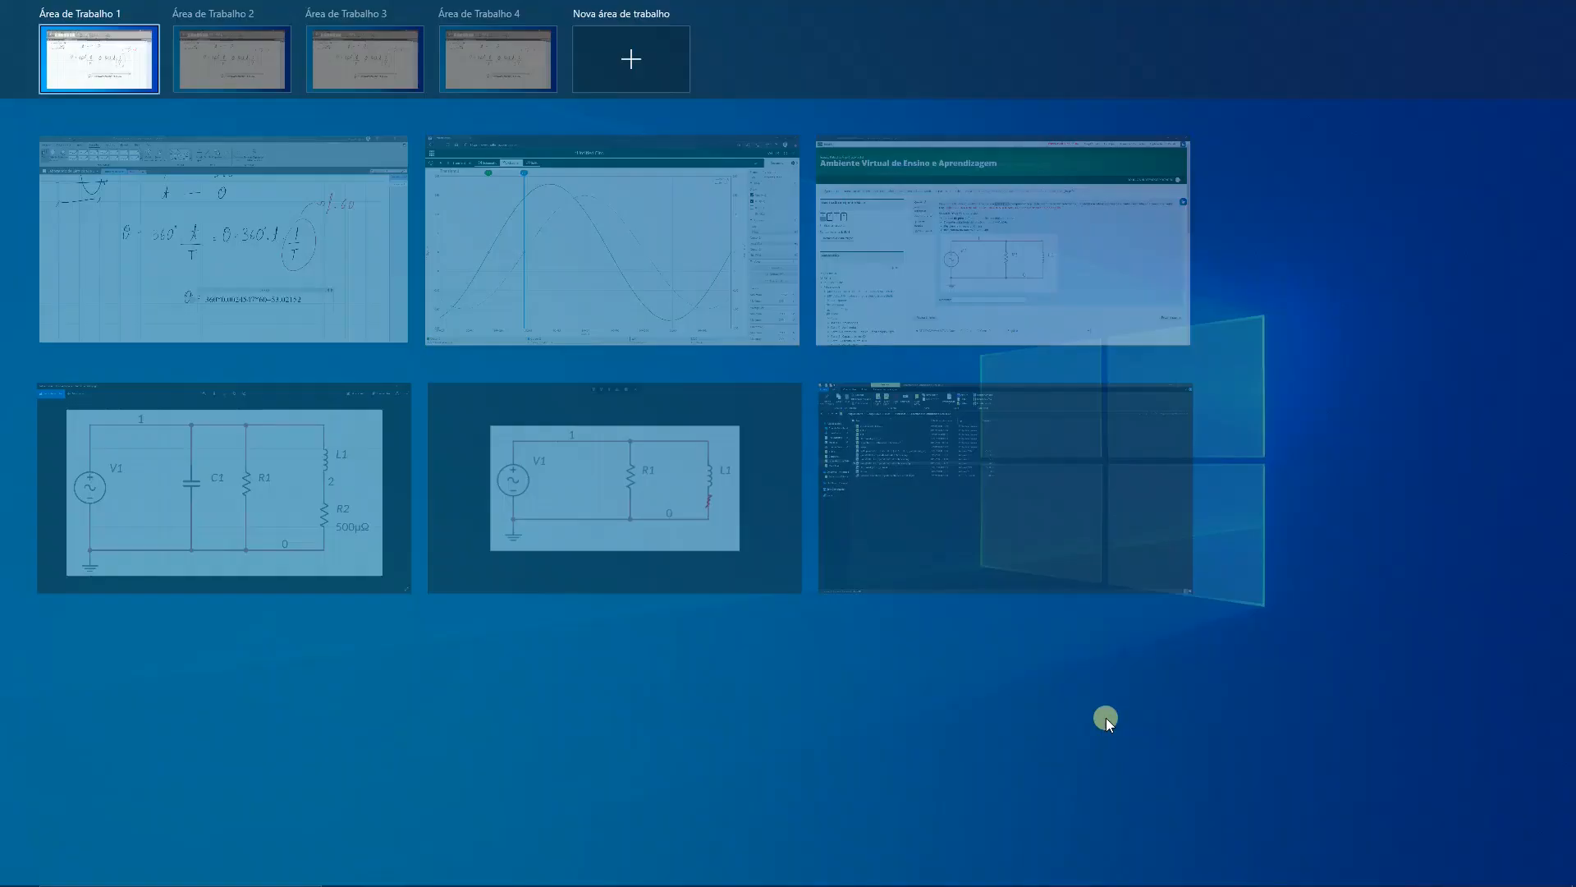
{"action": "left_click", "coordinate": [1003, 247]}
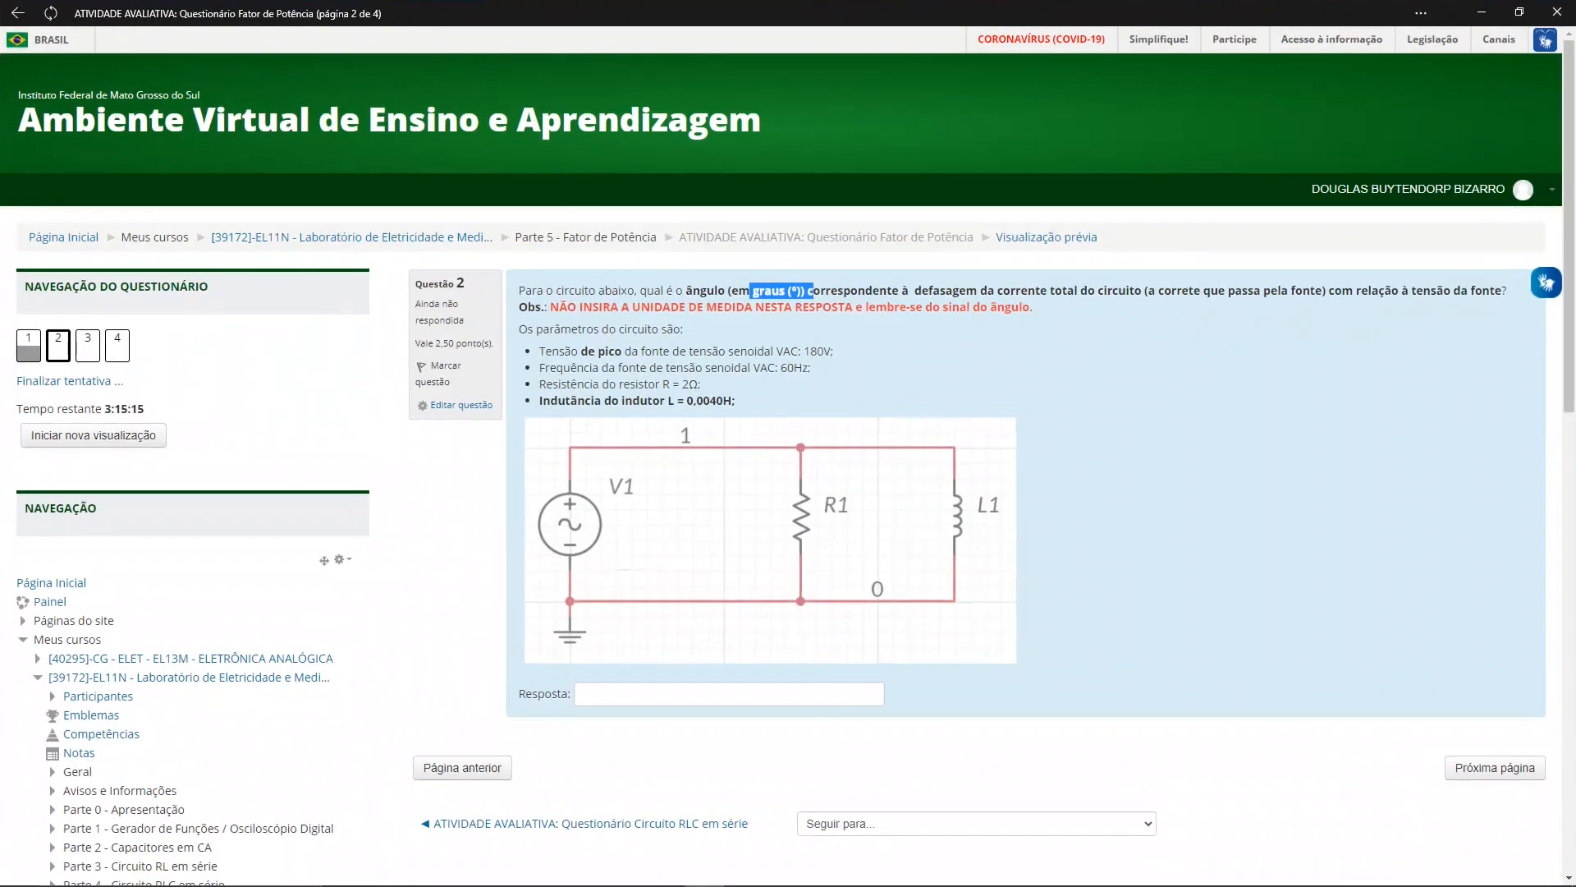
{"action": "left_click", "coordinate": [861, 311]}
{"action": "left_click_drag", "start_coordinate": [861, 310], "coordinate": [1030, 308]}
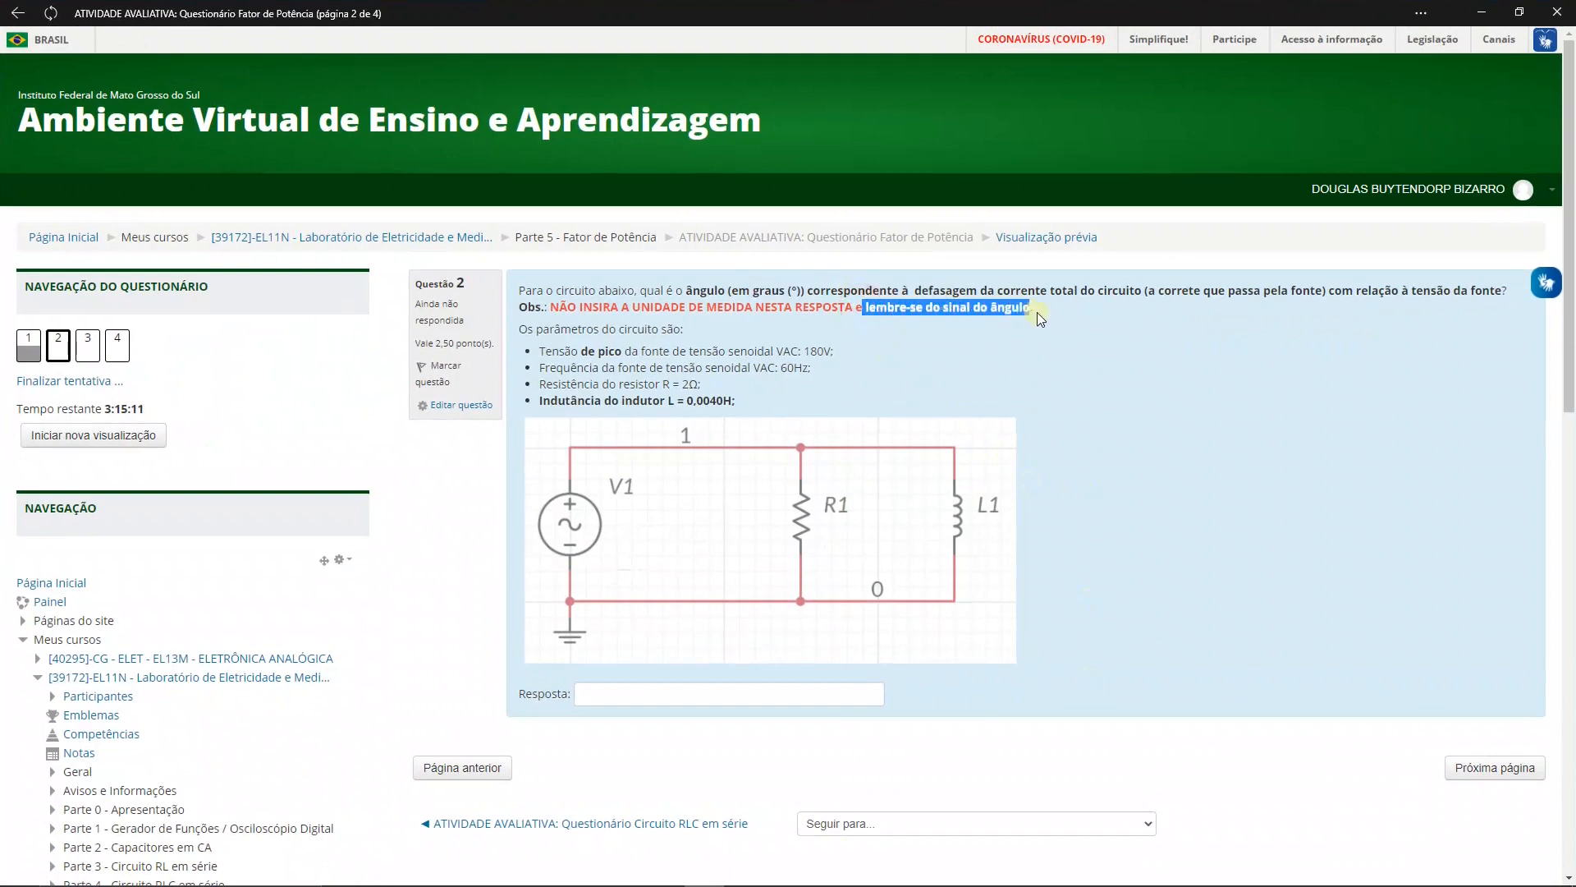
{"action": "left_click", "coordinate": [1037, 312]}
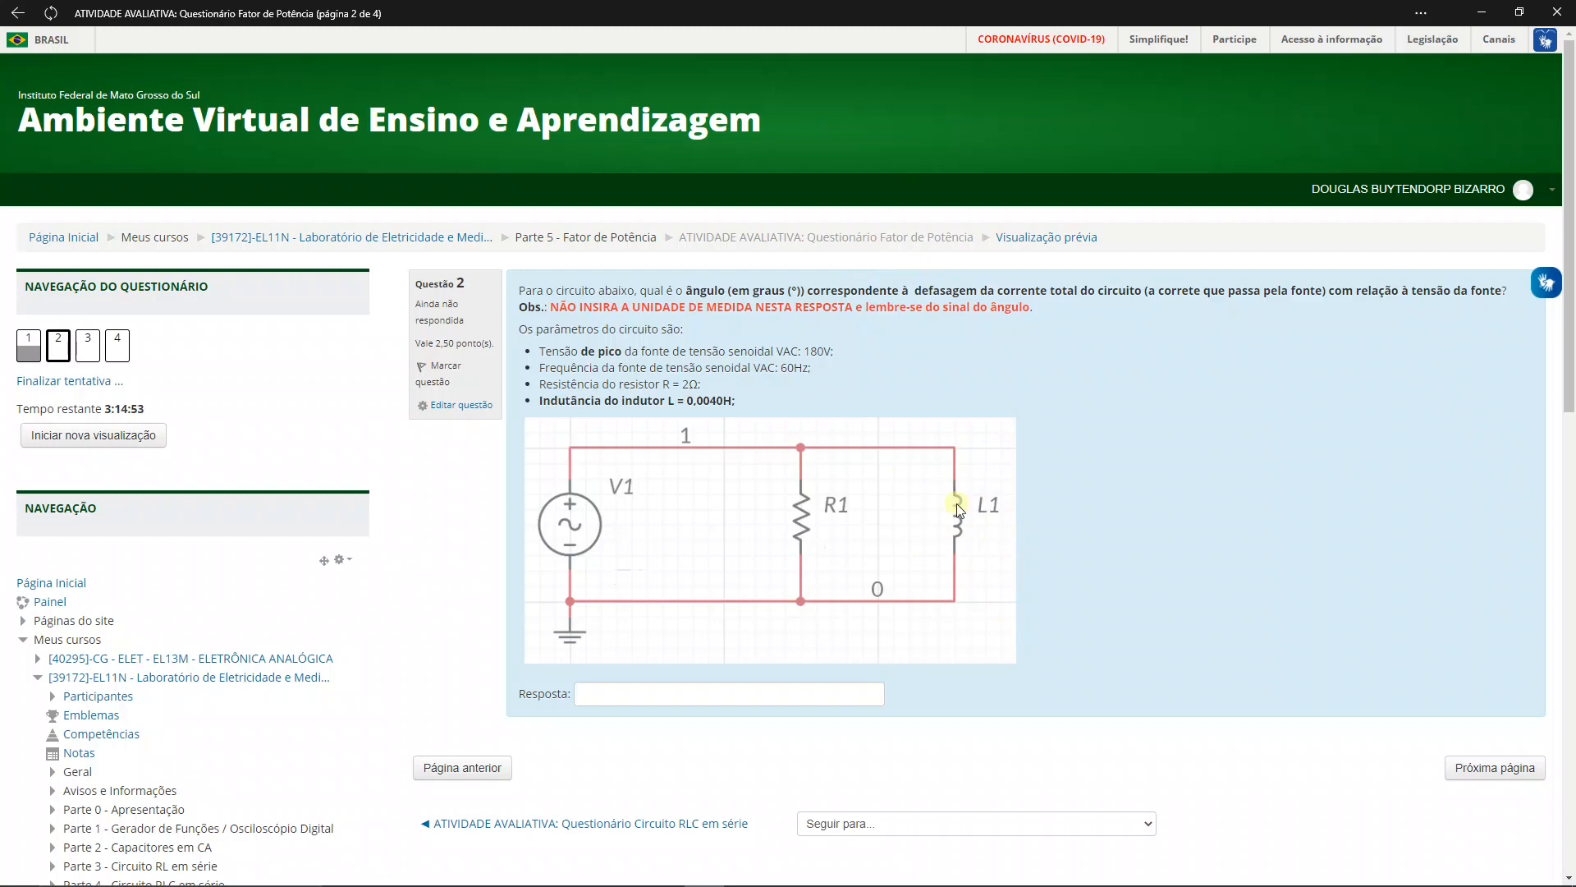
- Answer question 2 with the negative phase angle -53,02152, checking the digits against the OneNote calculation
{"action": "key", "text": "alt+Tab"}
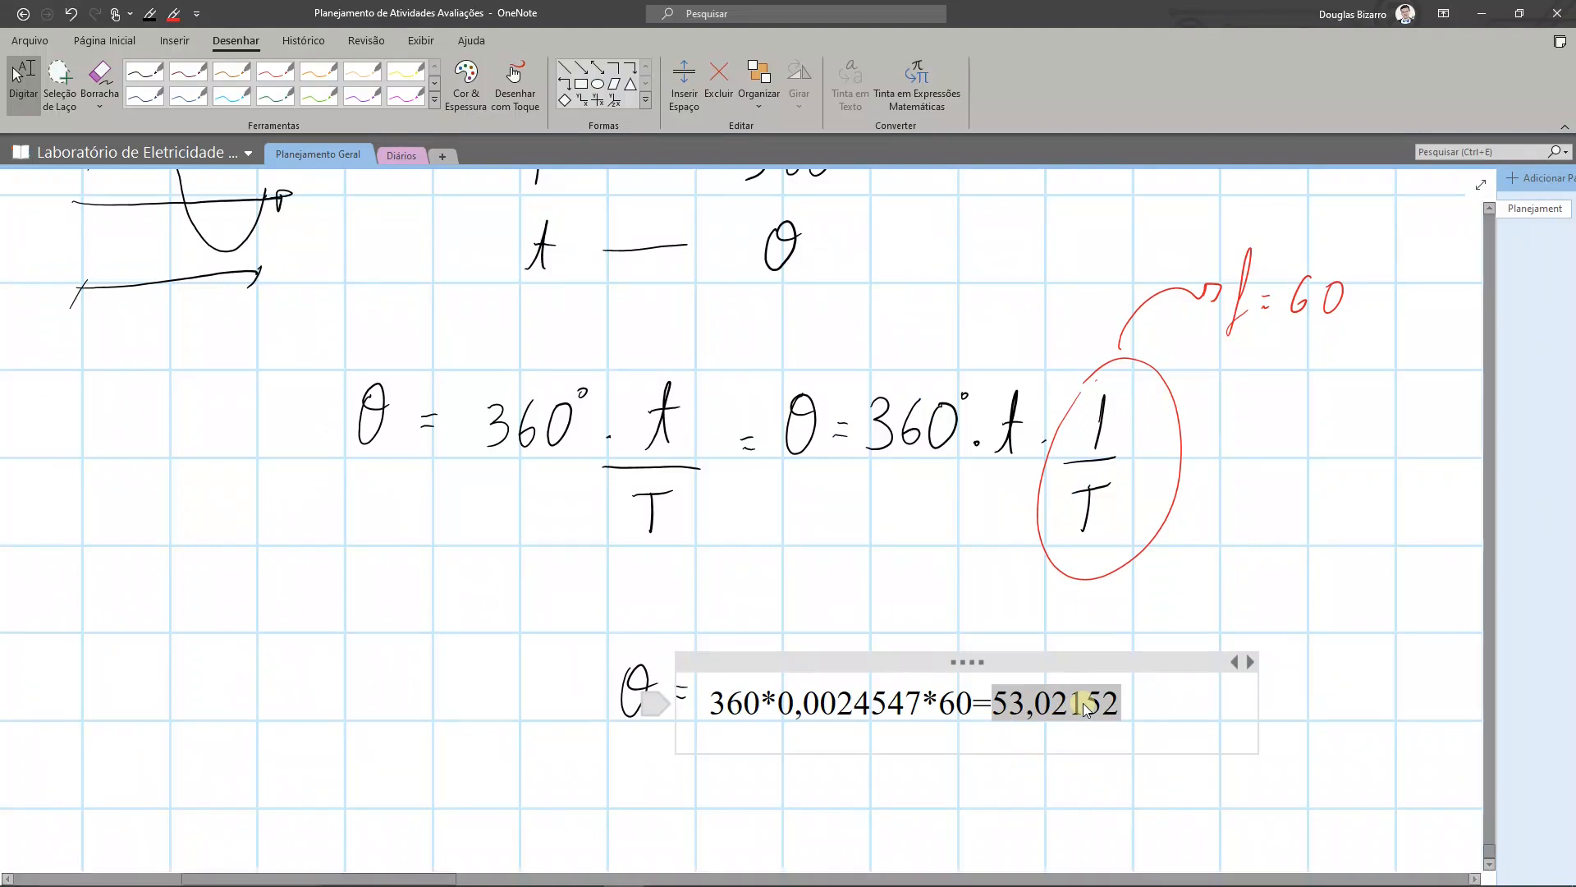
{"action": "key", "text": "alt+Tab"}
{"action": "left_click", "coordinate": [712, 701]}
{"action": "type", "text": "-53,"}
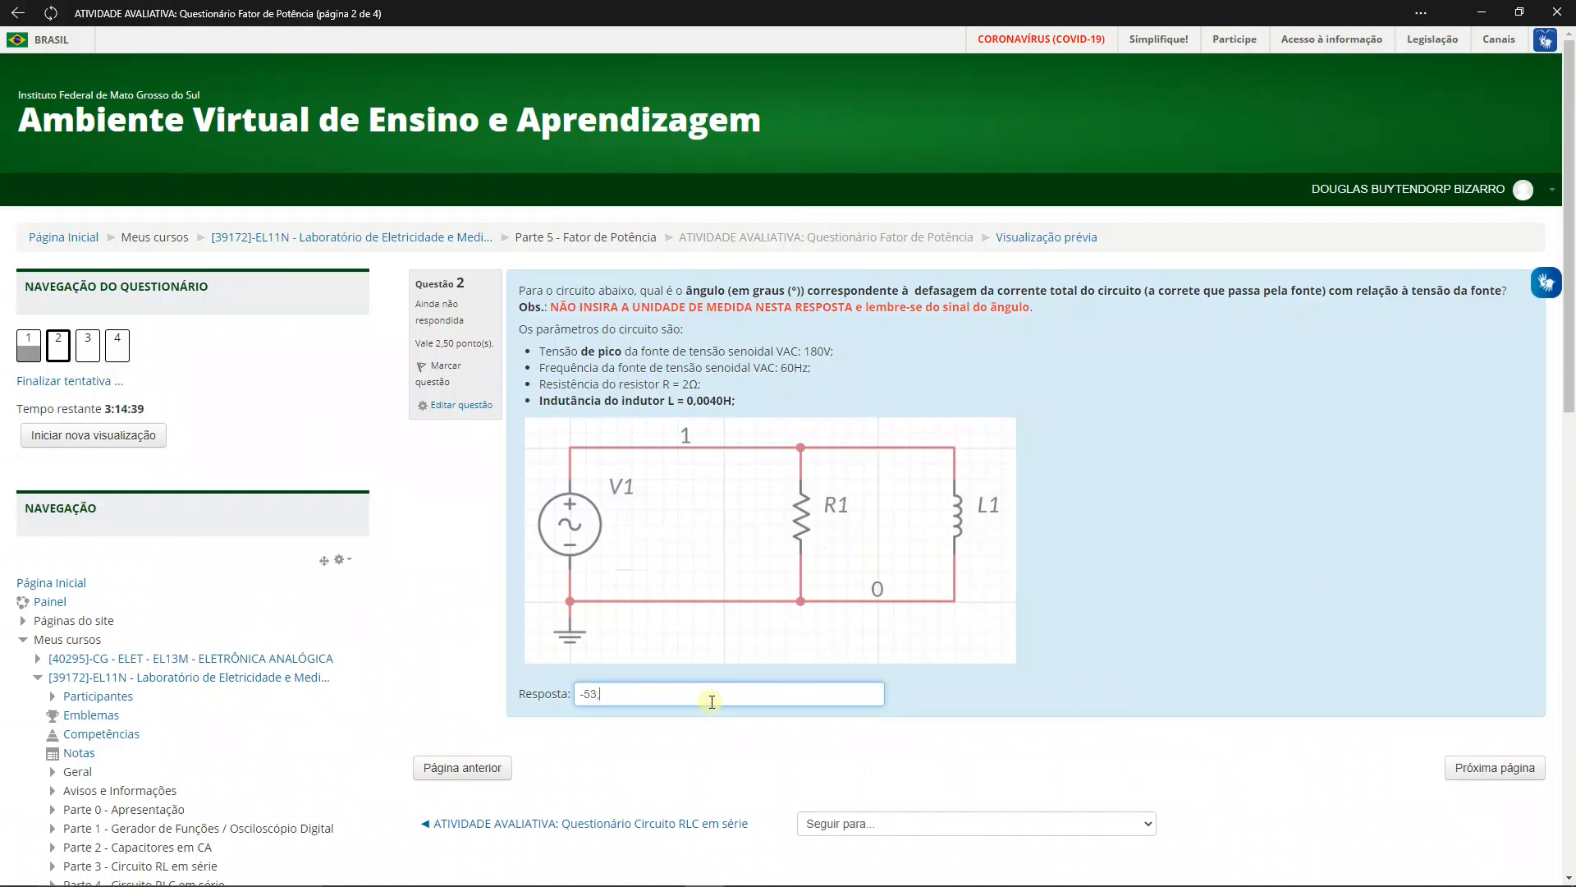
{"action": "key", "text": "alt+Tab"}
{"action": "key", "text": "alt+Tab"}
{"action": "type", "text": ",021"}
{"action": "key", "text": "alt+Tab"}
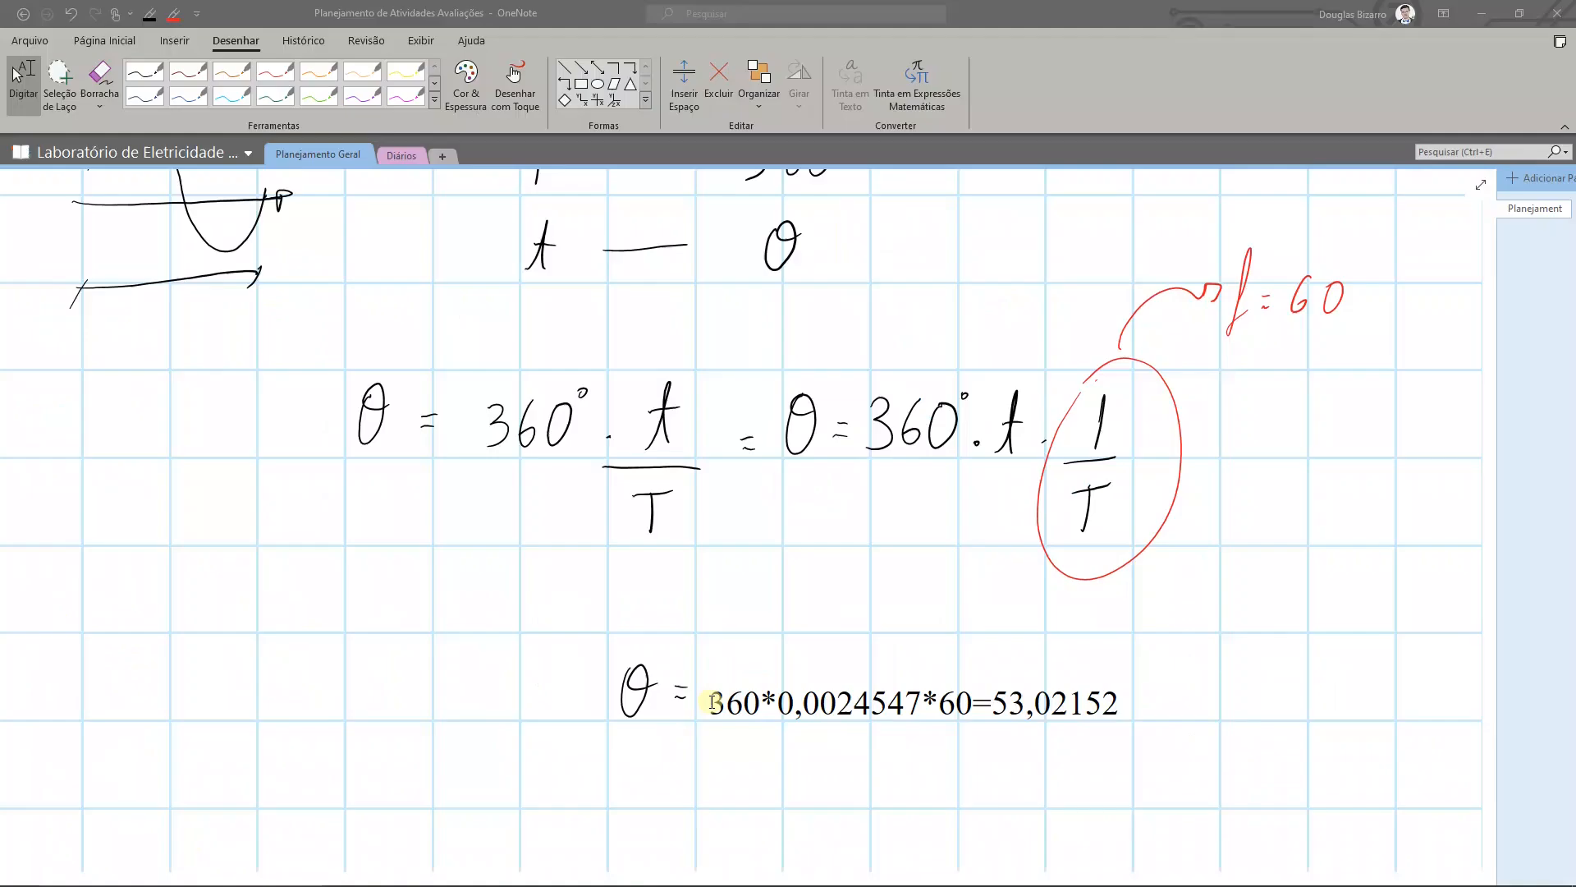
{"action": "key", "text": "alt+Tab"}
{"action": "type", "text": "52"}
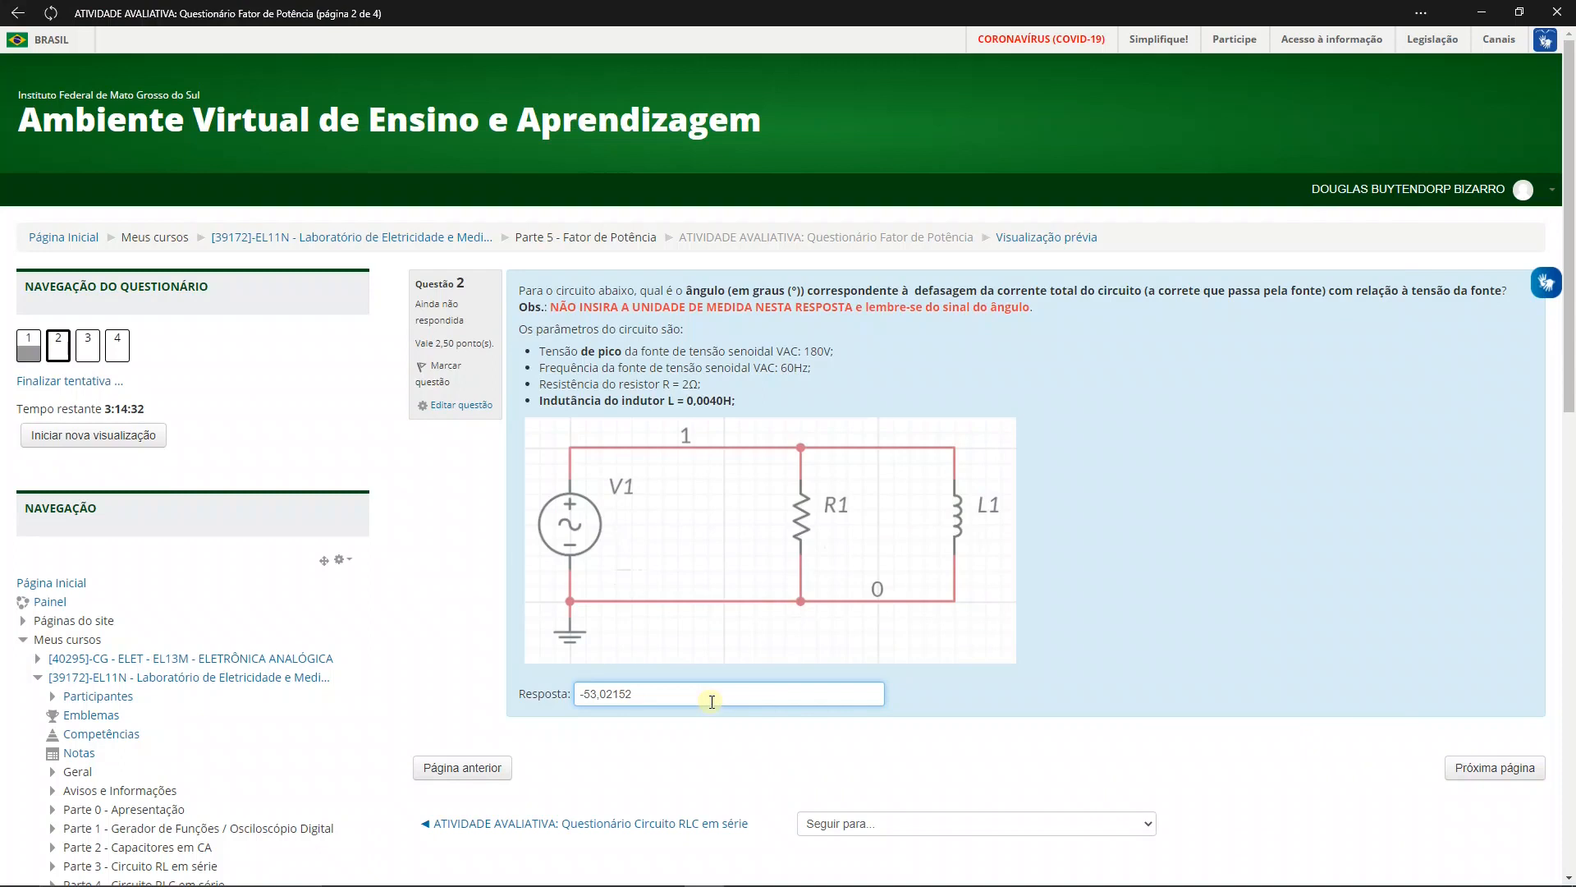
- Review the answer against the question 2 statement and go on to question 3 of the quiz
{"action": "left_click", "coordinate": [744, 736]}
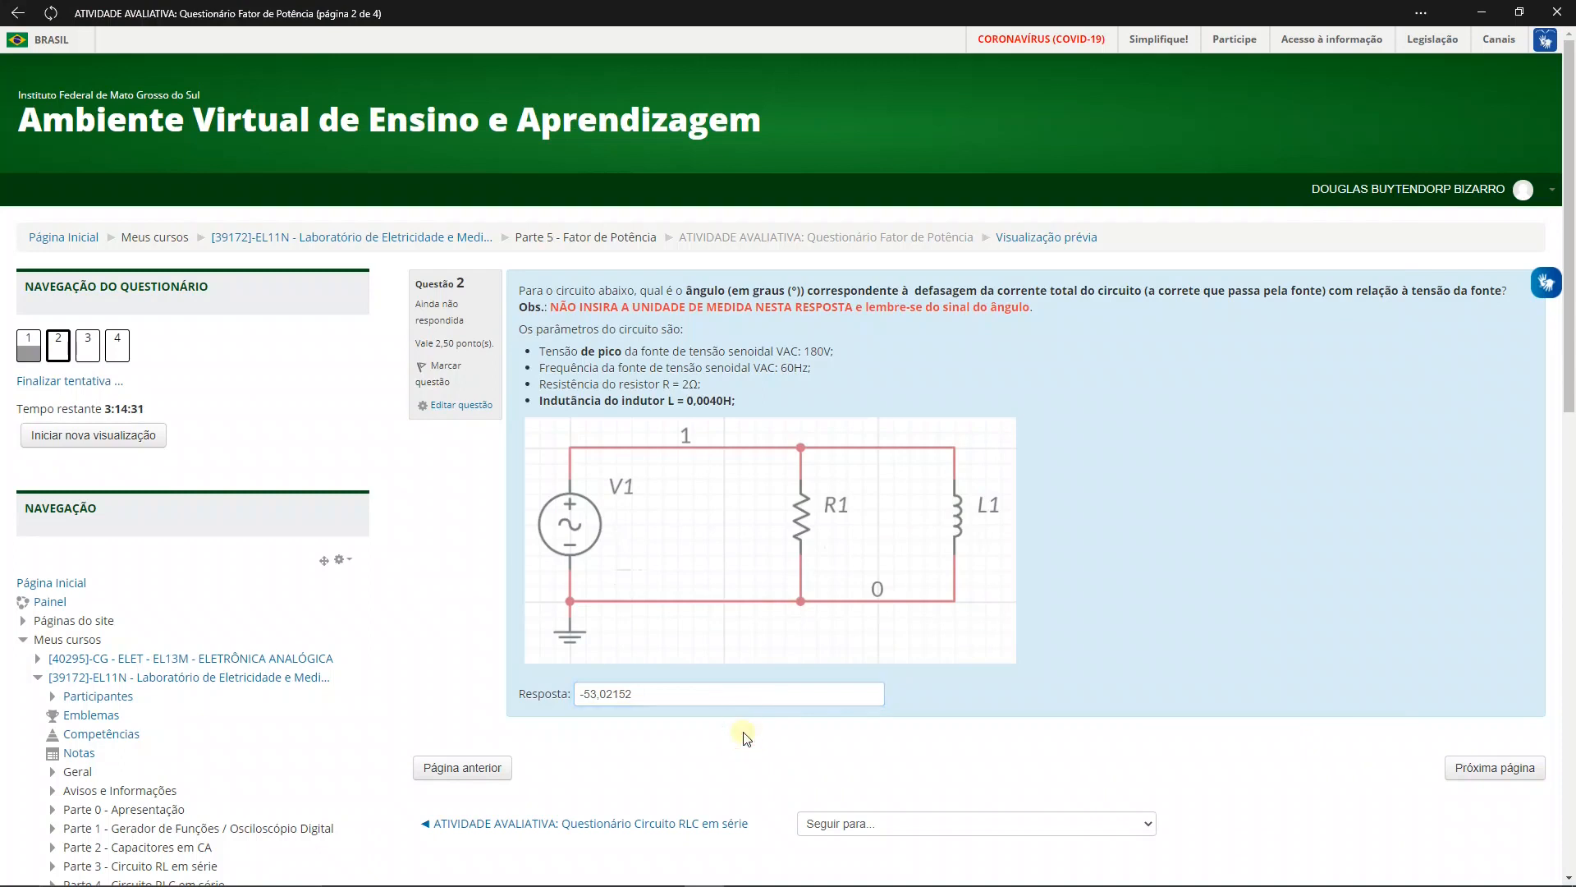
{"action": "left_click", "coordinate": [680, 703]}
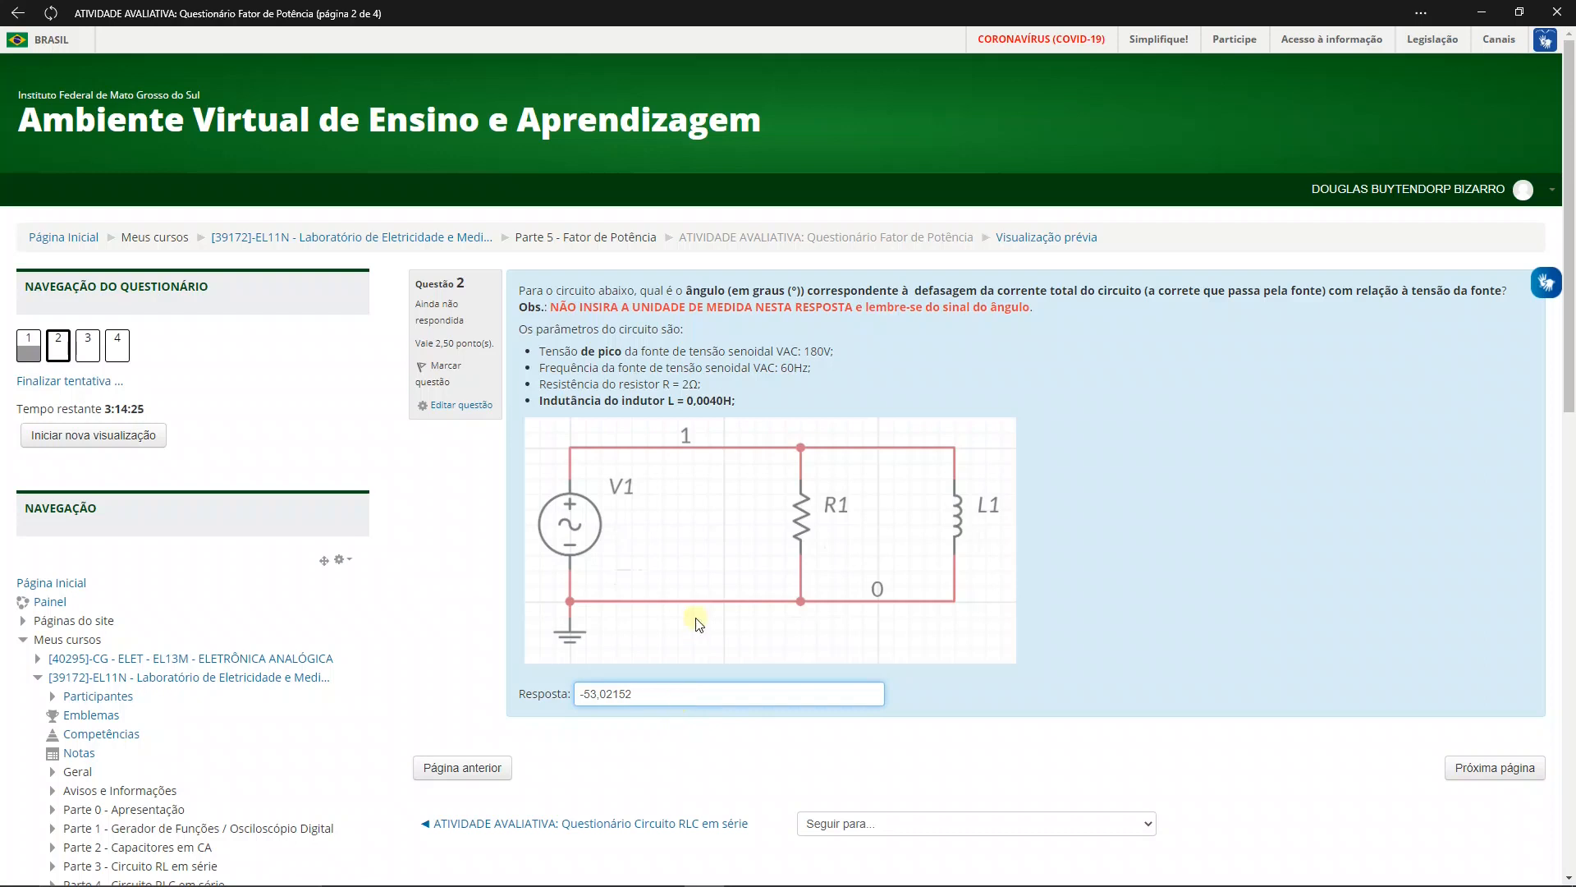
{"action": "left_click", "coordinate": [792, 291]}
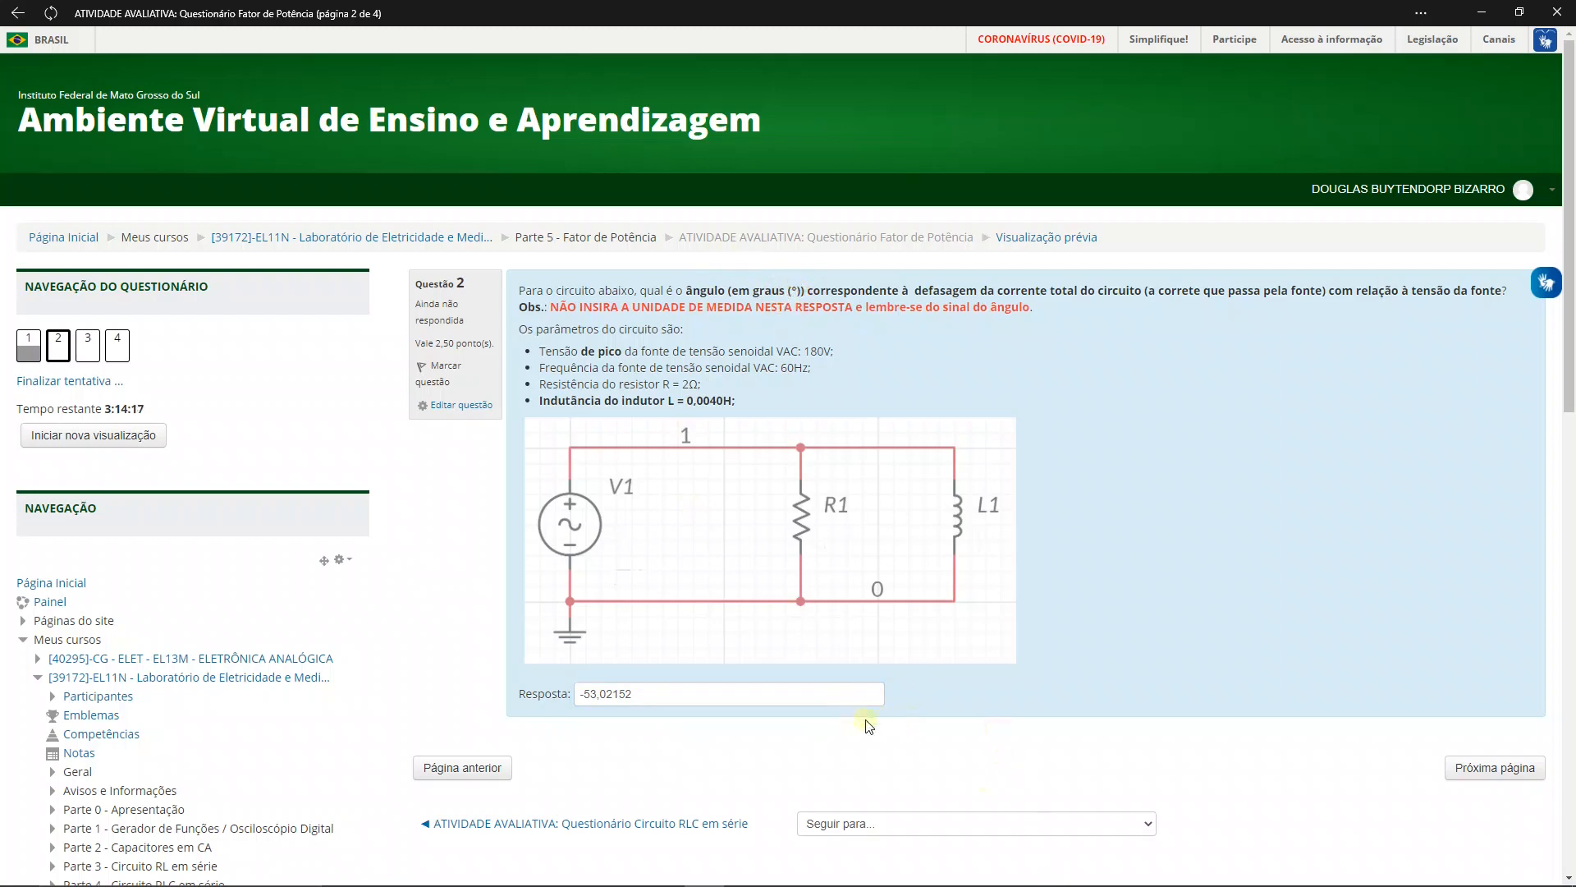
{"action": "left_click", "coordinate": [695, 695]}
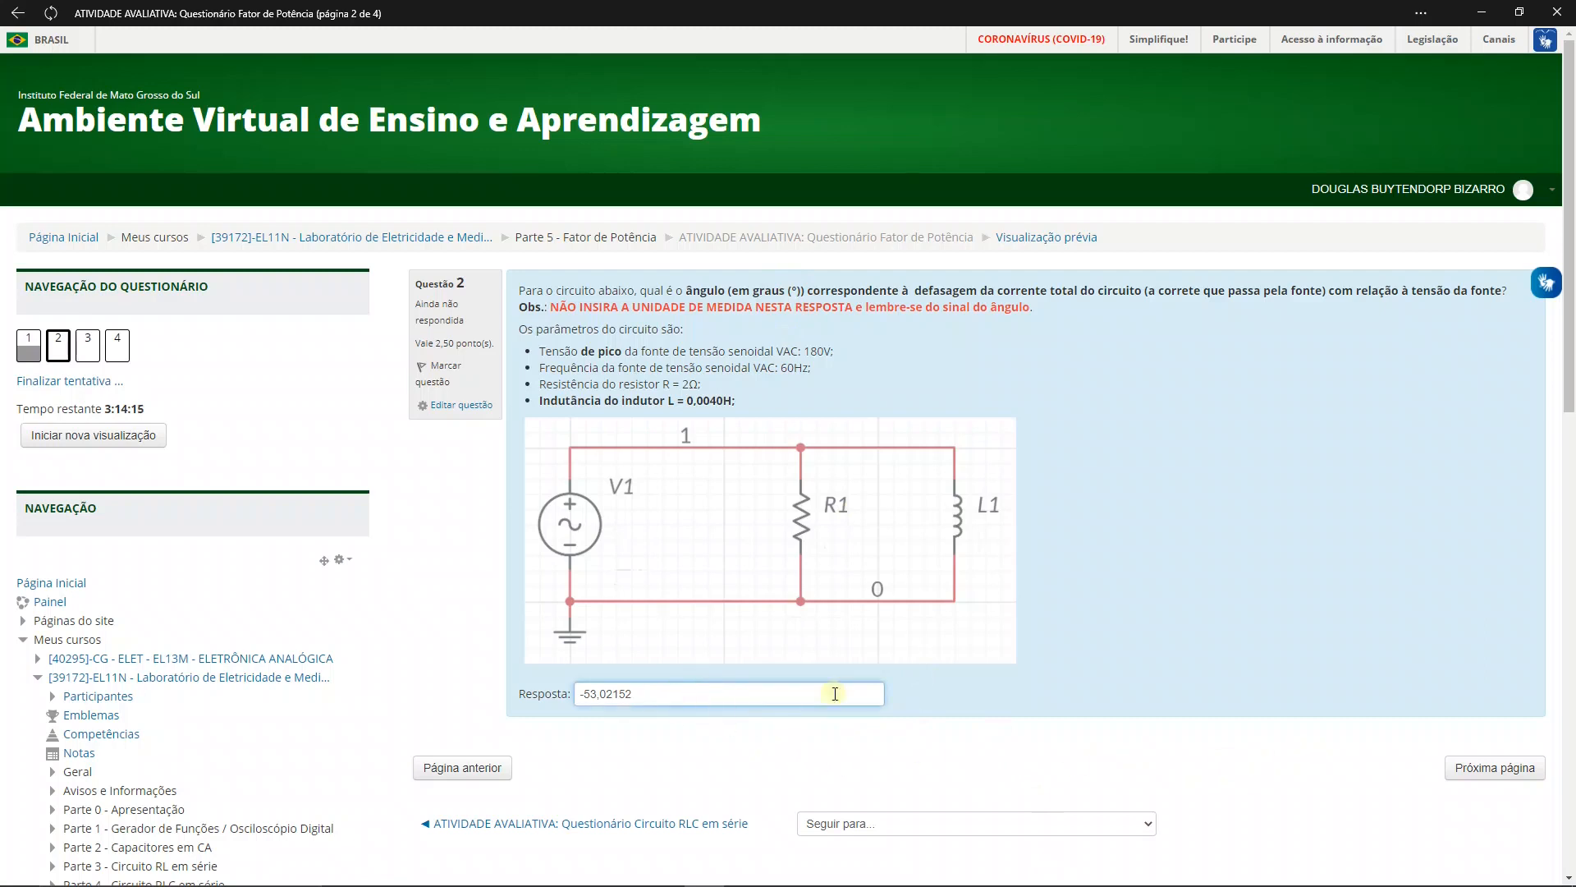
{"action": "left_click", "coordinate": [640, 695]}
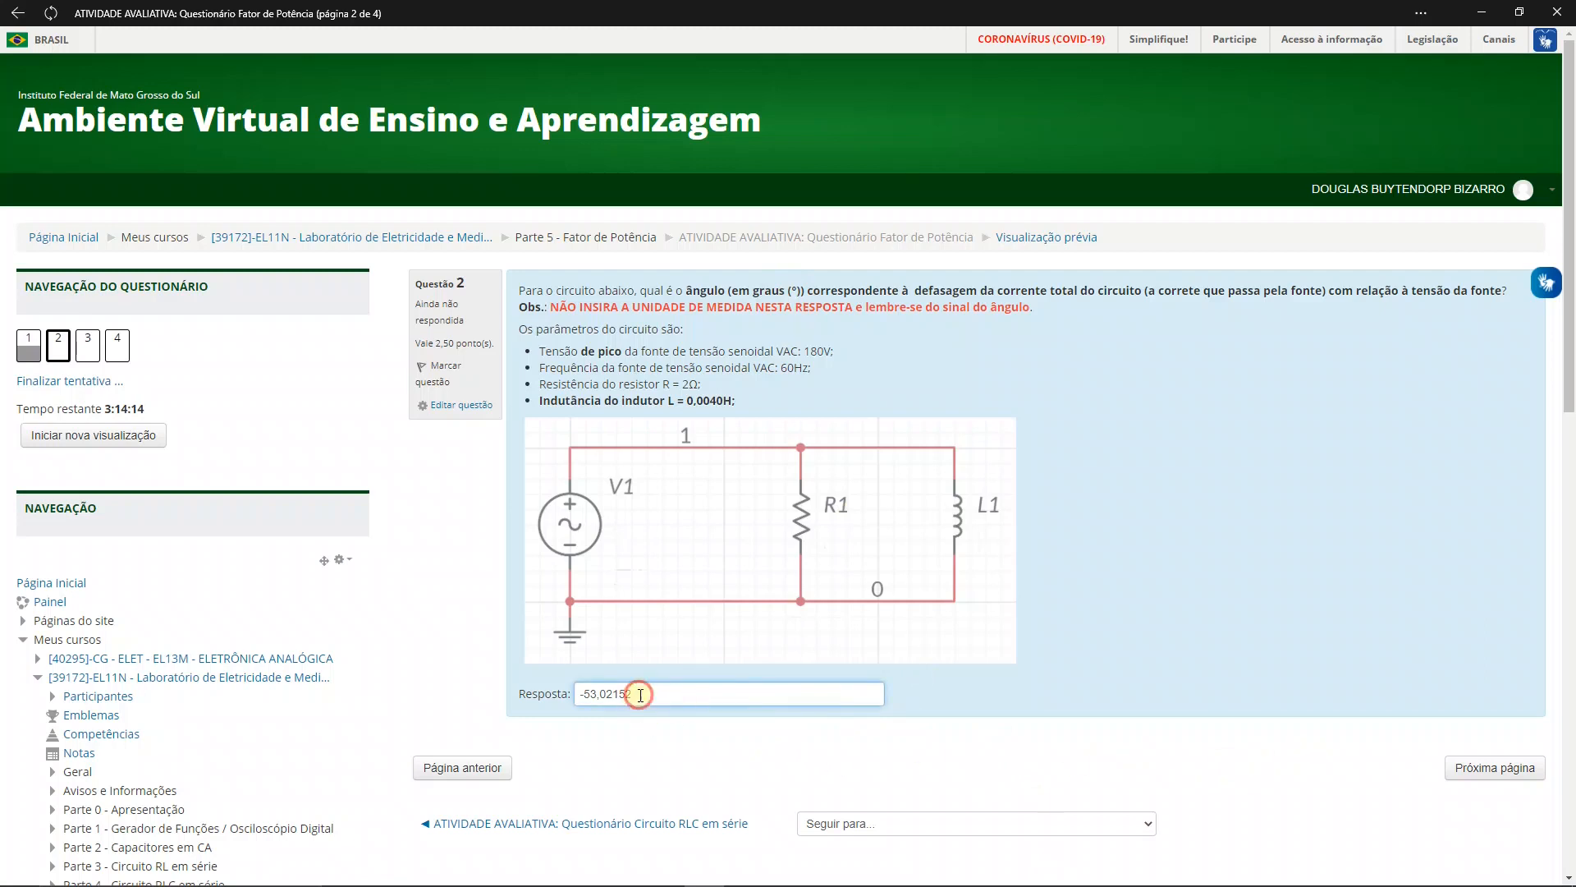
{"action": "left_click", "coordinate": [1482, 765]}
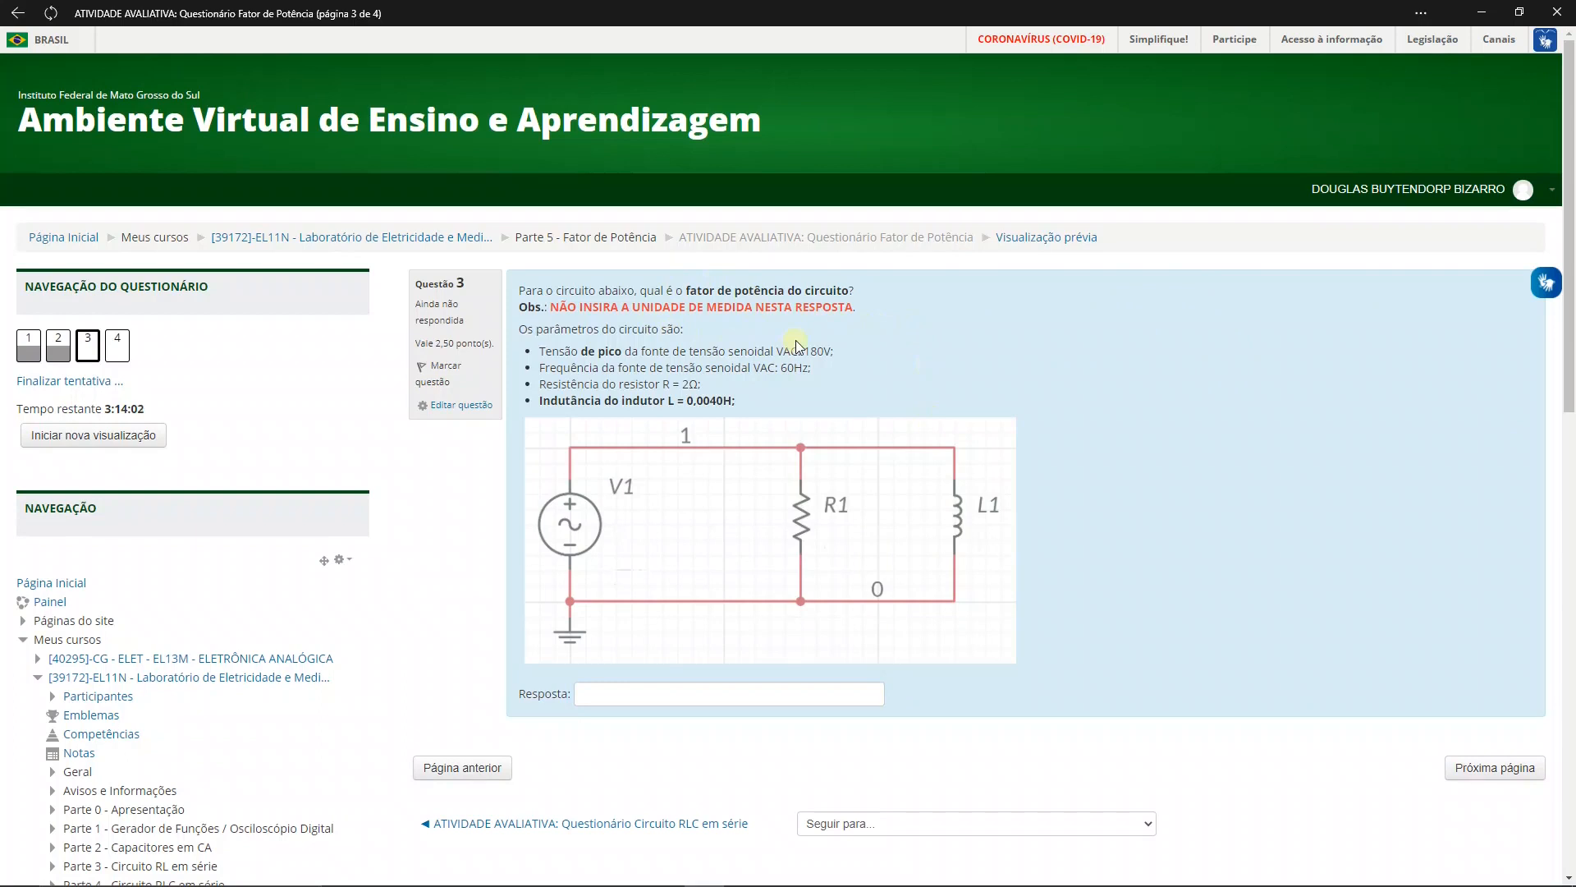
- Switch to the OneNote page and handwrite the power factor formula FP = cos(θ) below the θ calculation
{"action": "key", "text": "alt+Tab"}
{"action": "left_click_drag", "start_coordinate": [816, 606], "coordinate": [956, 410]}
{"action": "left_click_drag", "start_coordinate": [657, 534], "coordinate": [985, 480]}
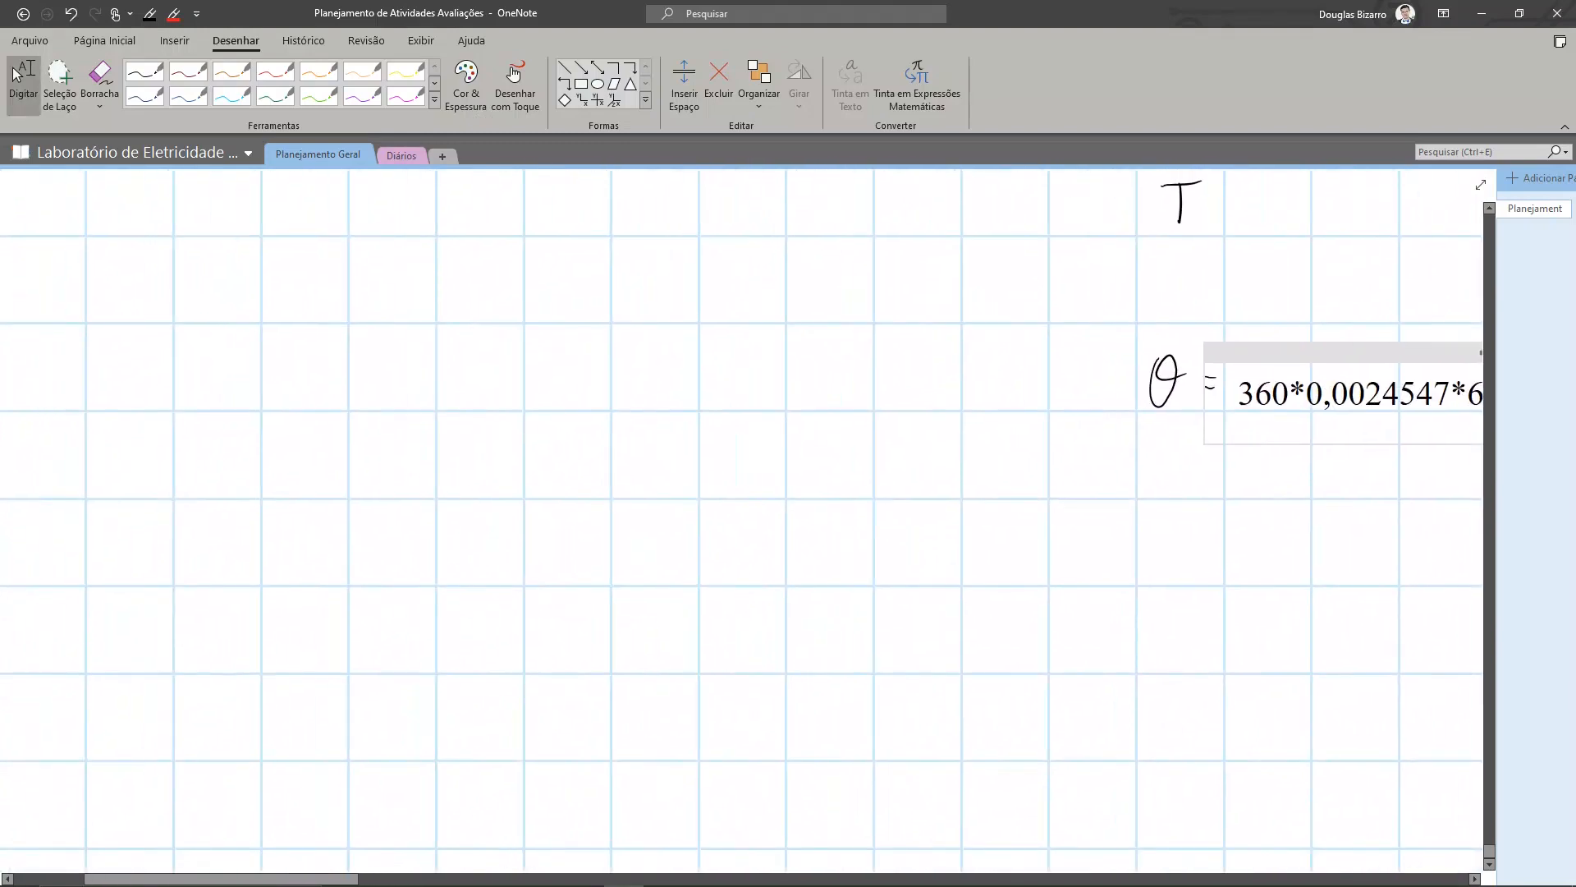
{"action": "mouse_move", "coordinate": [549, 524]}
{"action": "left_mouse_down"}
{"action": "mouse_move", "coordinate": [546, 583]}
{"action": "mouse_move", "coordinate": [575, 517]}
{"action": "mouse_move", "coordinate": [586, 579]}
{"action": "mouse_move", "coordinate": [590, 551]}
{"action": "mouse_move", "coordinate": [650, 545]}
{"action": "left_mouse_up"}
{"action": "mouse_move", "coordinate": [630, 558]}
{"action": "left_mouse_down"}
{"action": "mouse_move", "coordinate": [741, 555]}
{"action": "mouse_move", "coordinate": [769, 577]}
{"action": "left_mouse_up"}
{"action": "mouse_move", "coordinate": [804, 518]}
{"action": "left_mouse_down"}
{"action": "mouse_move", "coordinate": [794, 587]}
{"action": "mouse_move", "coordinate": [845, 553]}
{"action": "mouse_move", "coordinate": [865, 558]}
{"action": "mouse_move", "coordinate": [860, 587]}
{"action": "left_mouse_up"}
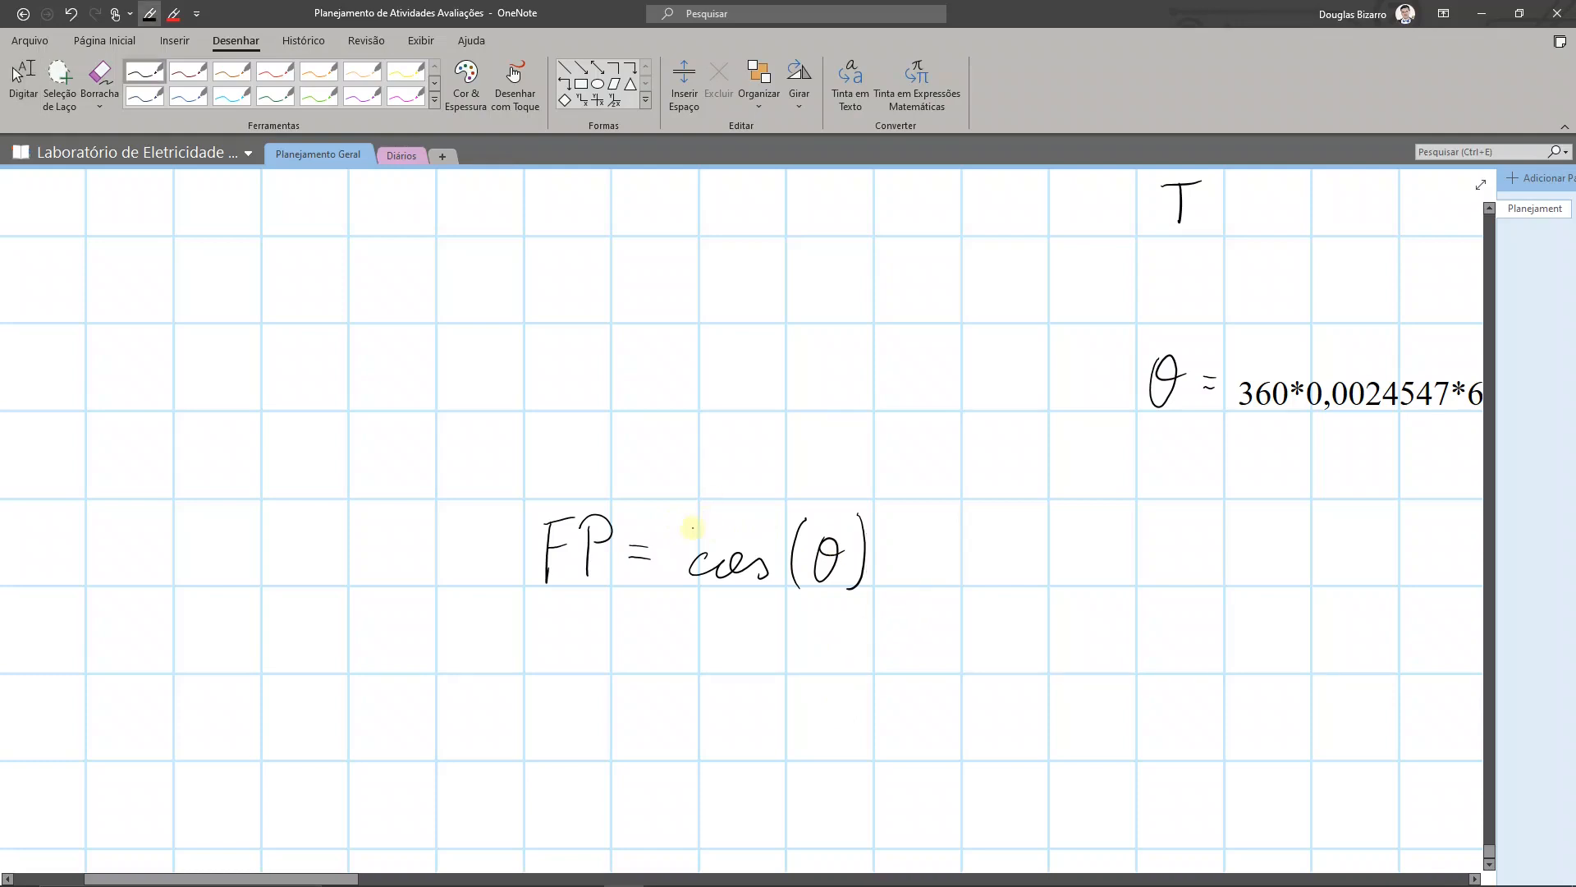
{"action": "left_click_drag", "start_coordinate": [675, 514], "coordinate": [674, 582]}
{"action": "left_click_drag", "start_coordinate": [879, 502], "coordinate": [877, 579]}
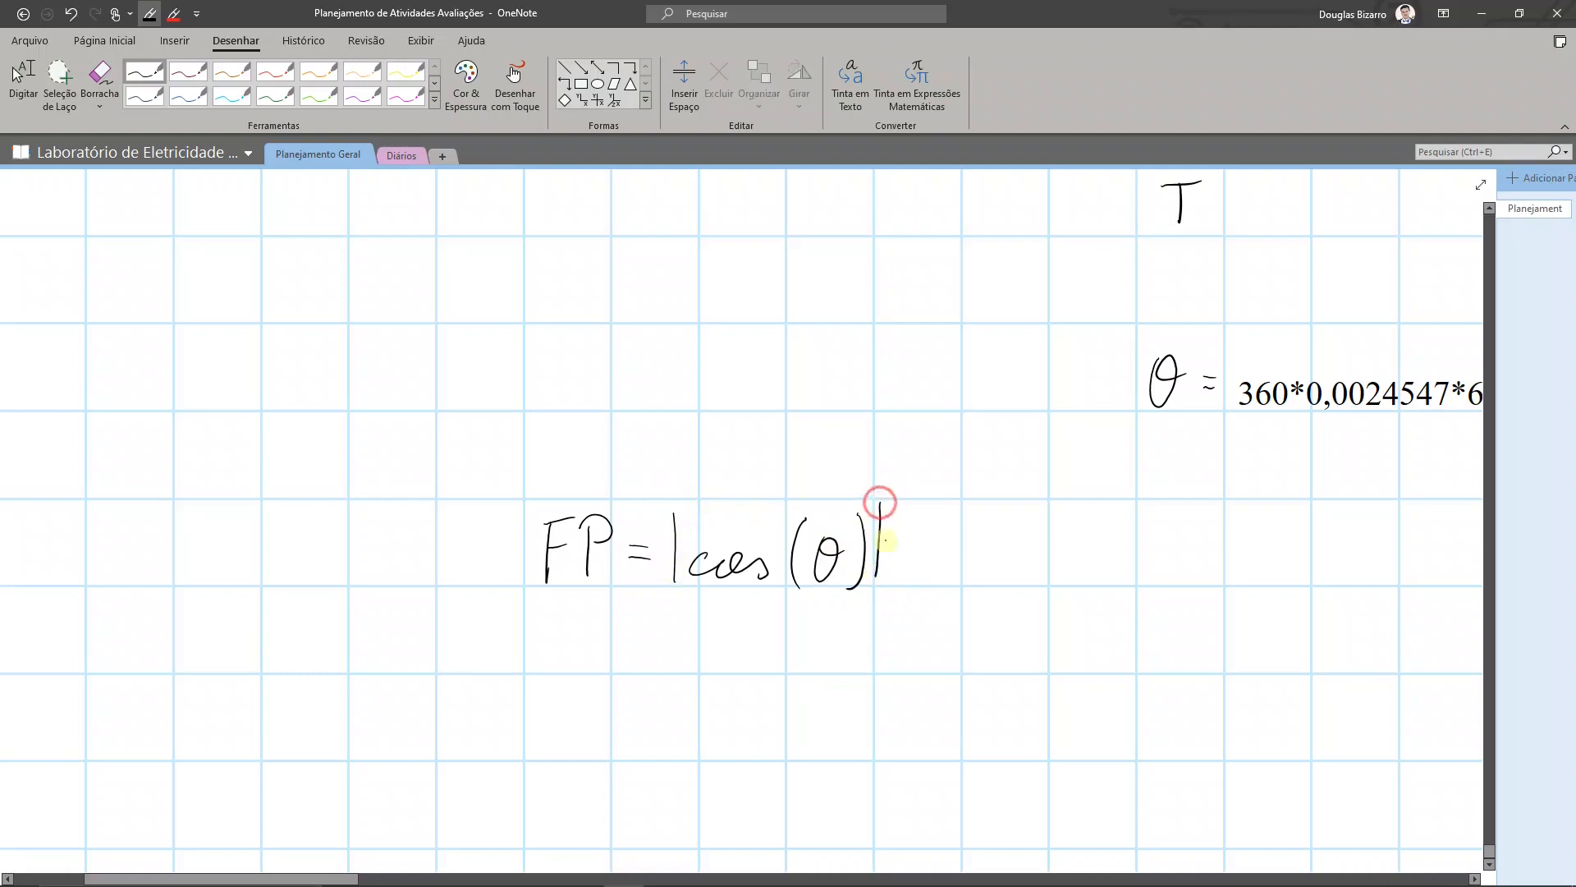
{"action": "left_click", "coordinate": [879, 529]}
{"action": "left_click", "coordinate": [674, 546]}
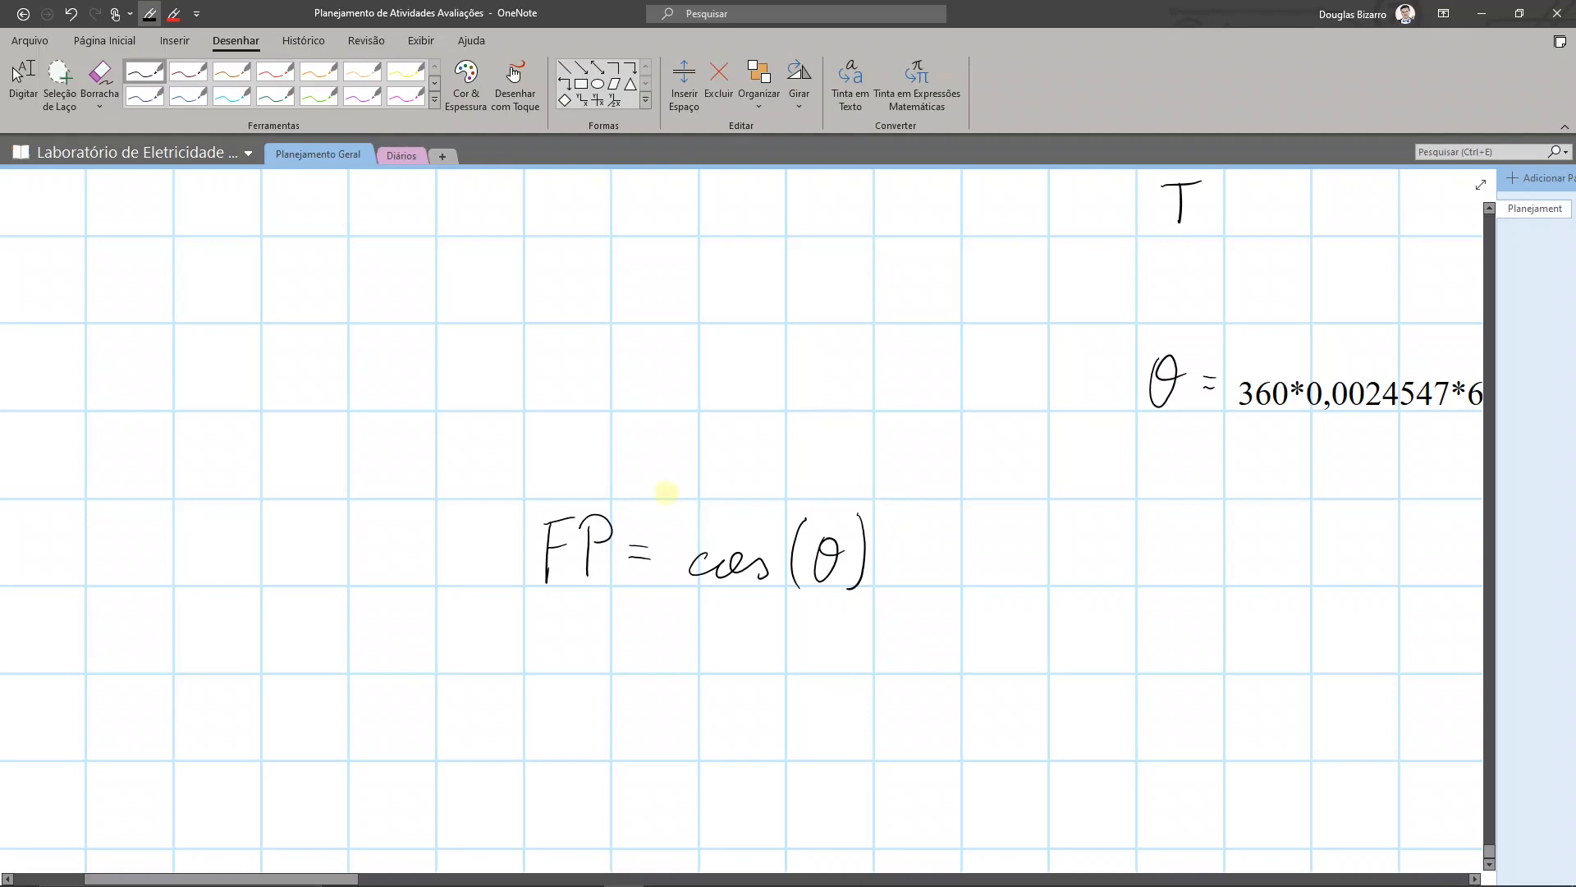
- Draw a right-angled power triangle with arrowheads on its three sides in the blank area beside the FP = cos(θ) formula
{"action": "scroll", "coordinate": [667, 493], "scroll_direction": "down", "scroll_amount": 1}
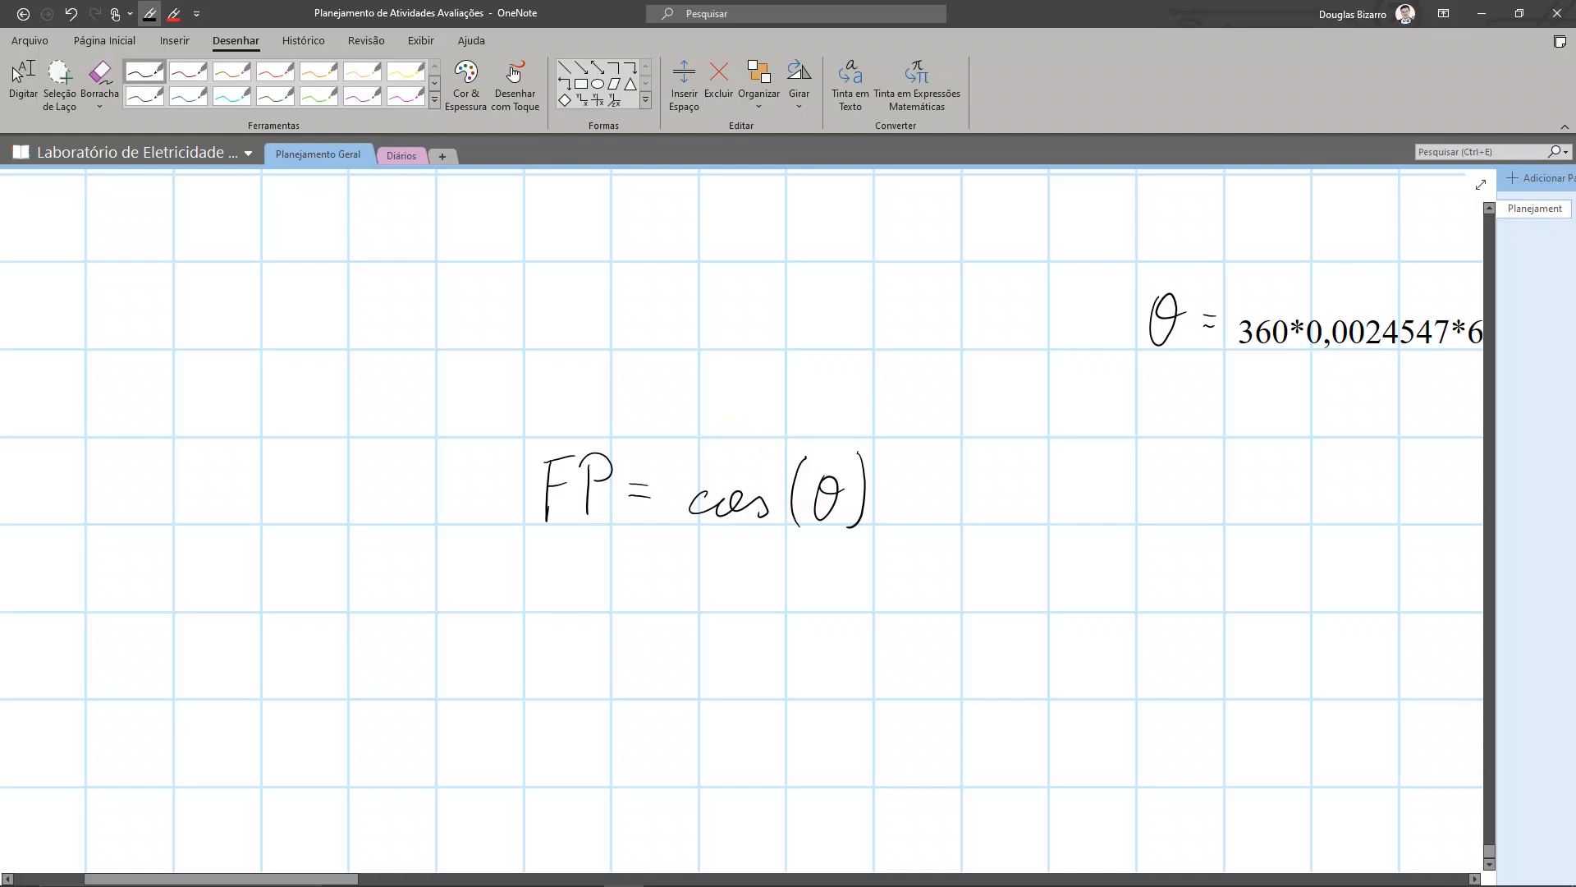
{"action": "left_click_drag", "start_coordinate": [904, 664], "coordinate": [566, 616]}
{"action": "left_click_drag", "start_coordinate": [743, 646], "coordinate": [1033, 641]}
{"action": "left_click_drag", "start_coordinate": [1026, 475], "coordinate": [1024, 628]}
{"action": "mouse_move", "coordinate": [736, 645]}
{"action": "left_mouse_down"}
{"action": "mouse_move", "coordinate": [1009, 485]}
{"action": "mouse_move", "coordinate": [1006, 470]}
{"action": "mouse_move", "coordinate": [1033, 489]}
{"action": "left_mouse_up"}
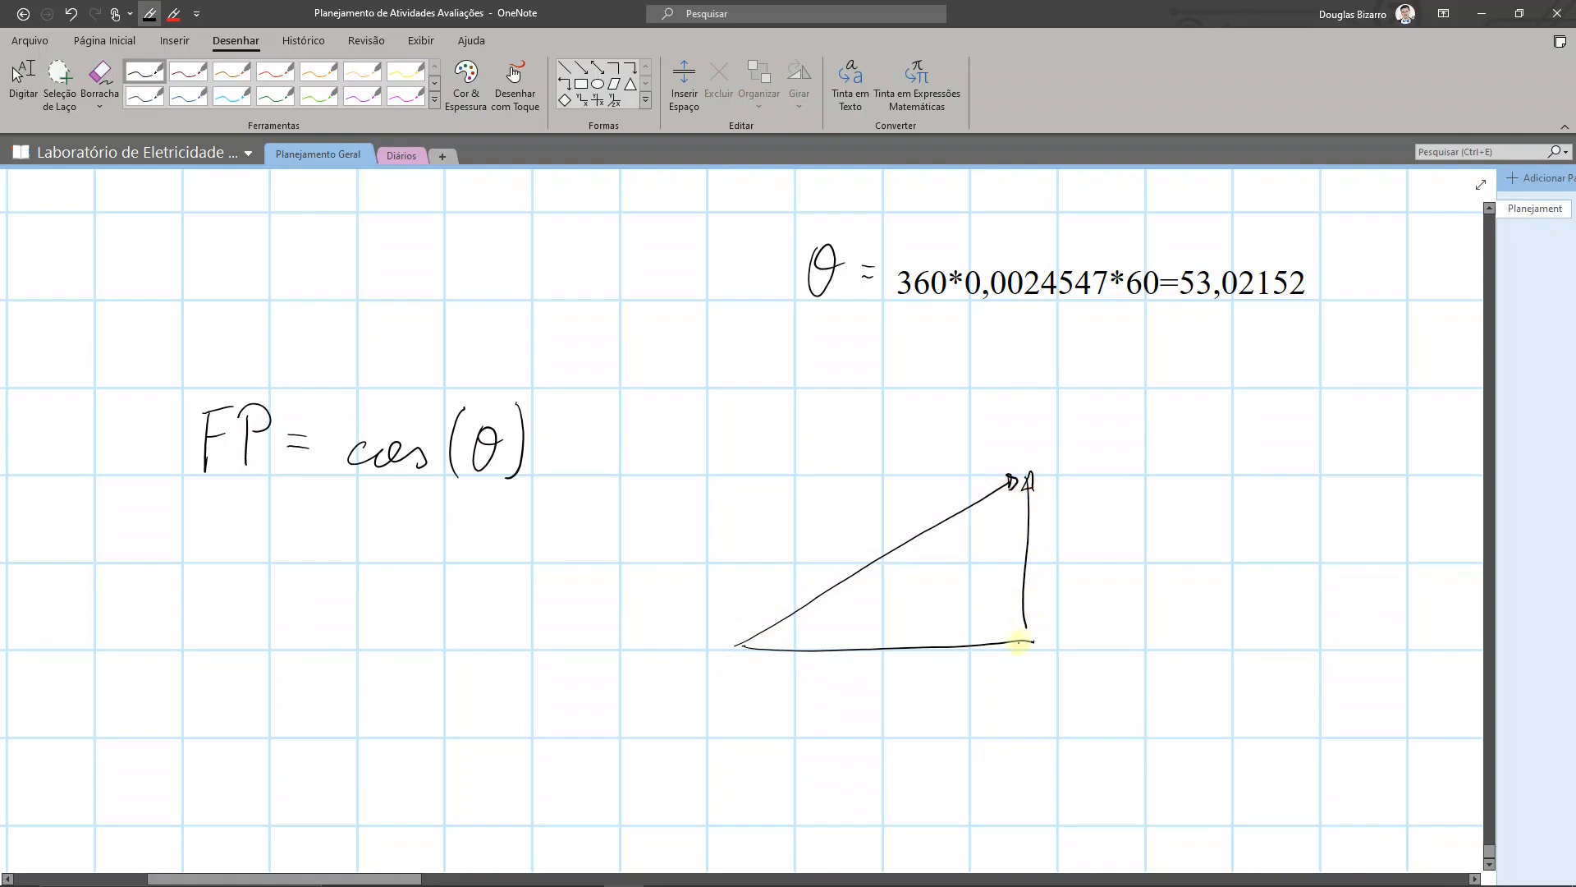
{"action": "left_click_drag", "start_coordinate": [1008, 634], "coordinate": [1009, 630]}
- Label the power triangle's vertical side Q, base P and hypotenuse S, and mark the angle θ between P and S
{"action": "left_click_drag", "start_coordinate": [1058, 532], "coordinate": [1088, 566]}
{"action": "mouse_move", "coordinate": [880, 673]}
{"action": "left_mouse_down"}
{"action": "mouse_move", "coordinate": [885, 724]}
{"action": "mouse_move", "coordinate": [882, 697]}
{"action": "left_mouse_up"}
{"action": "left_click_drag", "start_coordinate": [860, 497], "coordinate": [829, 541]}
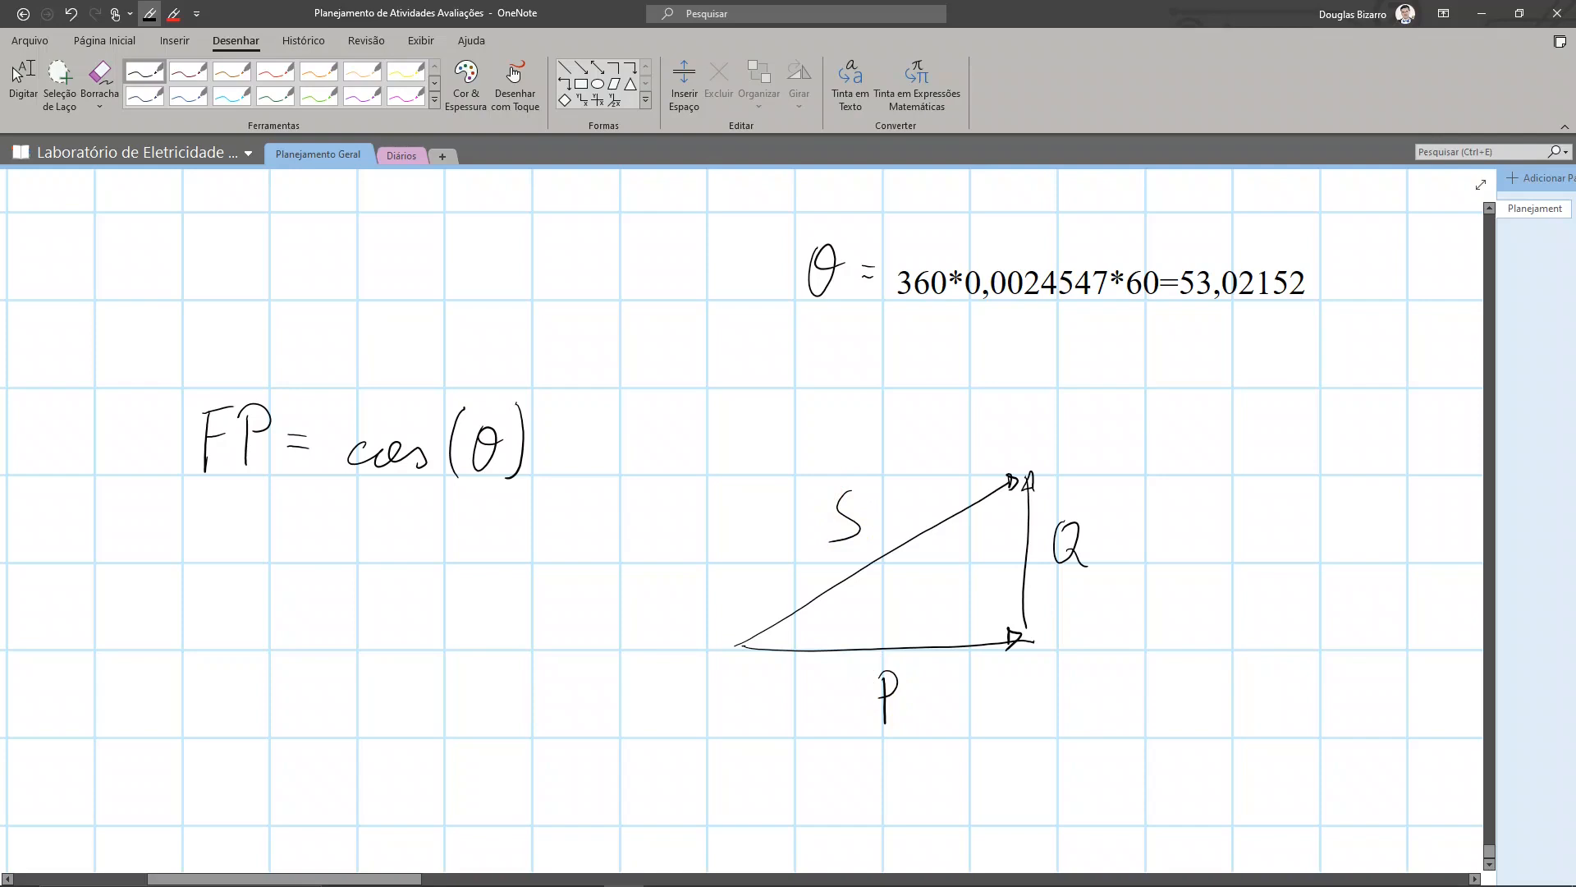
{"action": "mouse_move", "coordinate": [803, 614]}
{"action": "left_mouse_down"}
{"action": "mouse_move", "coordinate": [808, 653]}
{"action": "mouse_move", "coordinate": [844, 624]}
{"action": "left_mouse_up"}
- Review the power triangle and the angle derivation in OneNote, comparing them with the parallel R1–L1 circuit in quiz question 3
{"action": "scroll", "coordinate": [827, 215], "scroll_direction": "up", "scroll_amount": 1}
{"action": "scroll", "coordinate": [619, 542], "scroll_direction": "down", "scroll_amount": 3}
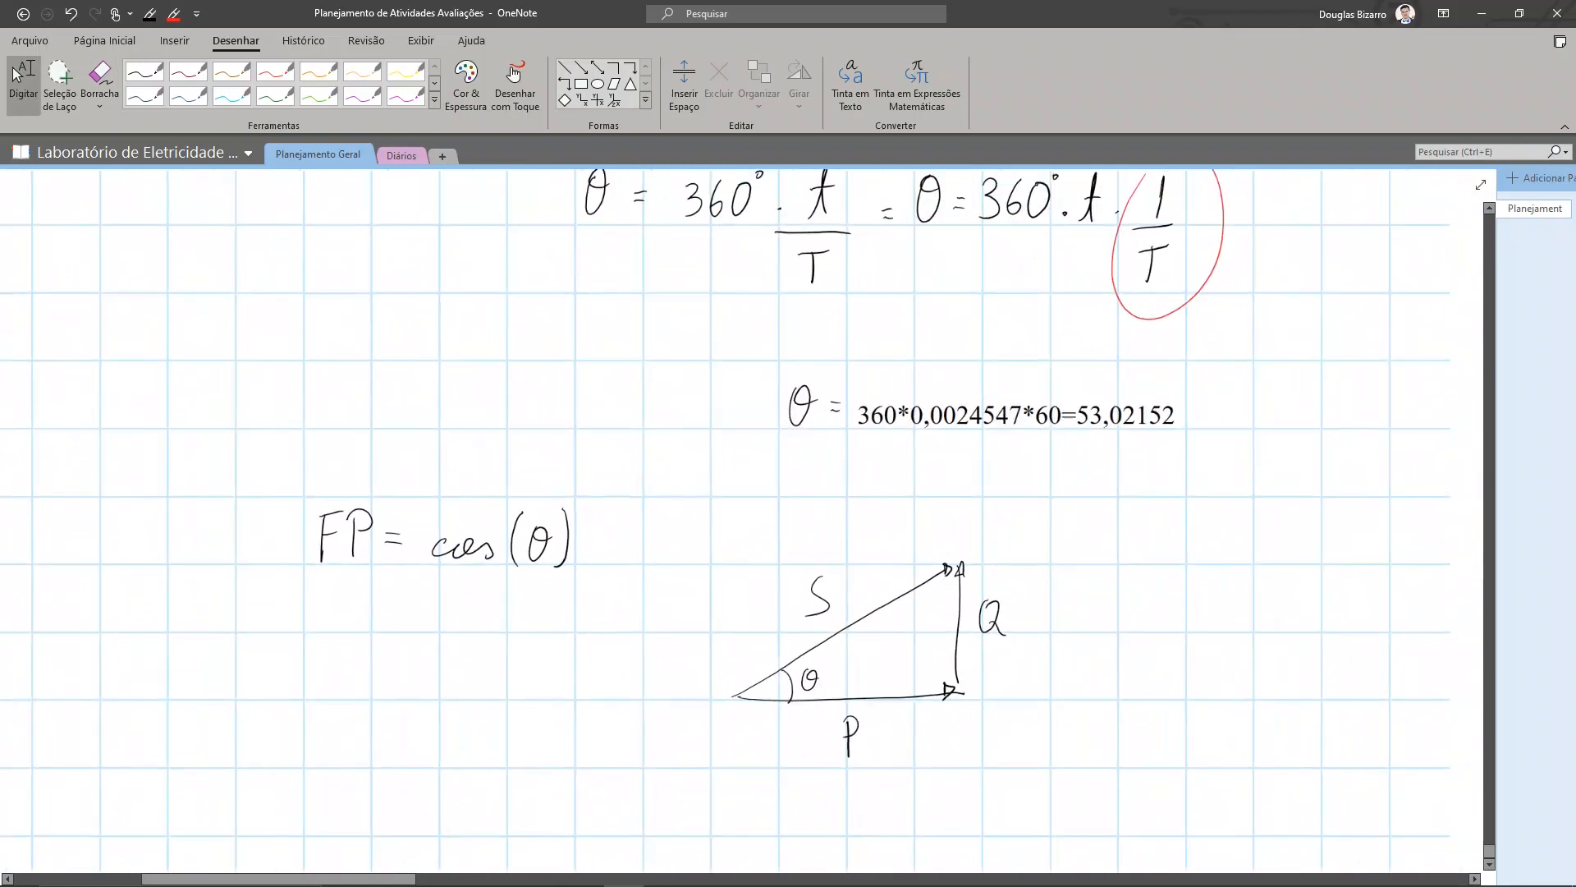
{"action": "scroll", "coordinate": [639, 728], "scroll_direction": "down", "scroll_amount": 2}
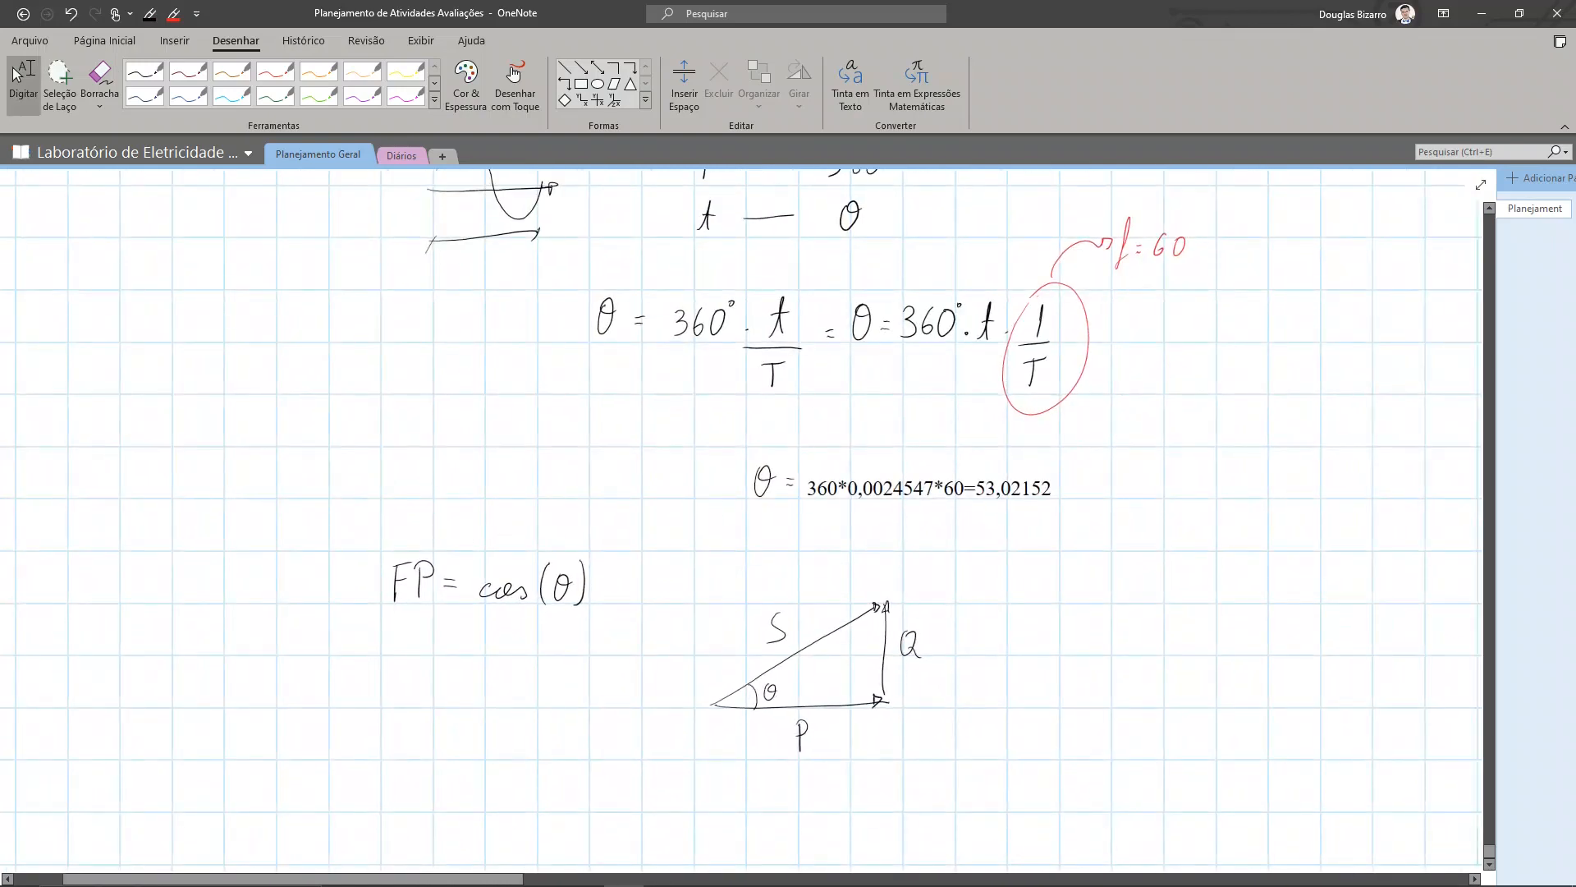
{"action": "scroll", "coordinate": [741, 516], "scroll_direction": "down", "scroll_amount": 1}
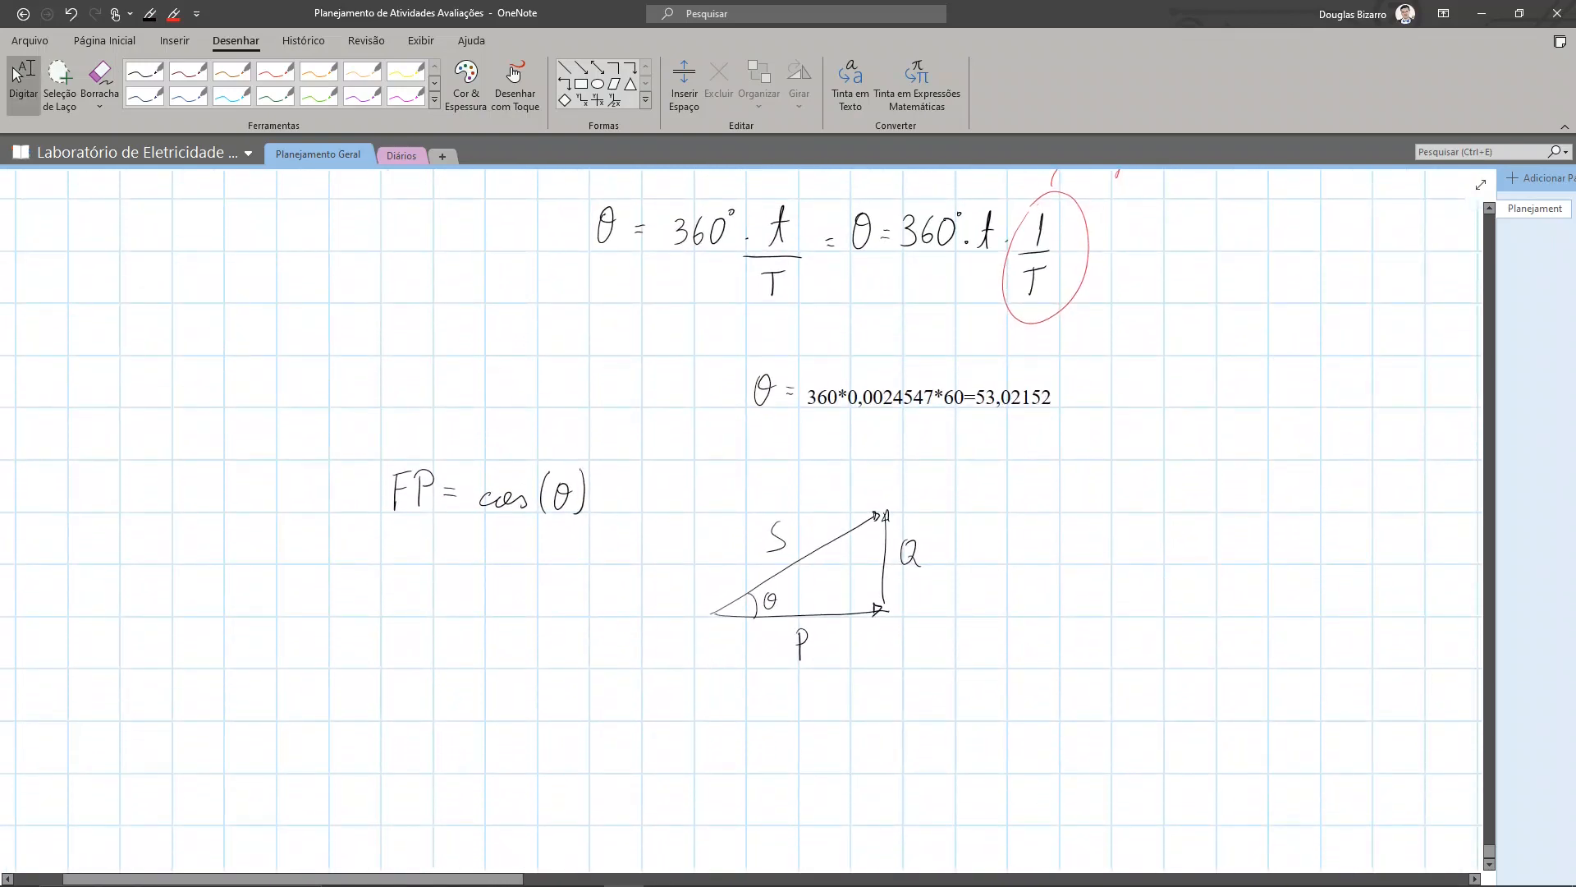
{"action": "scroll", "coordinate": [957, 503], "scroll_direction": "up", "scroll_amount": 2}
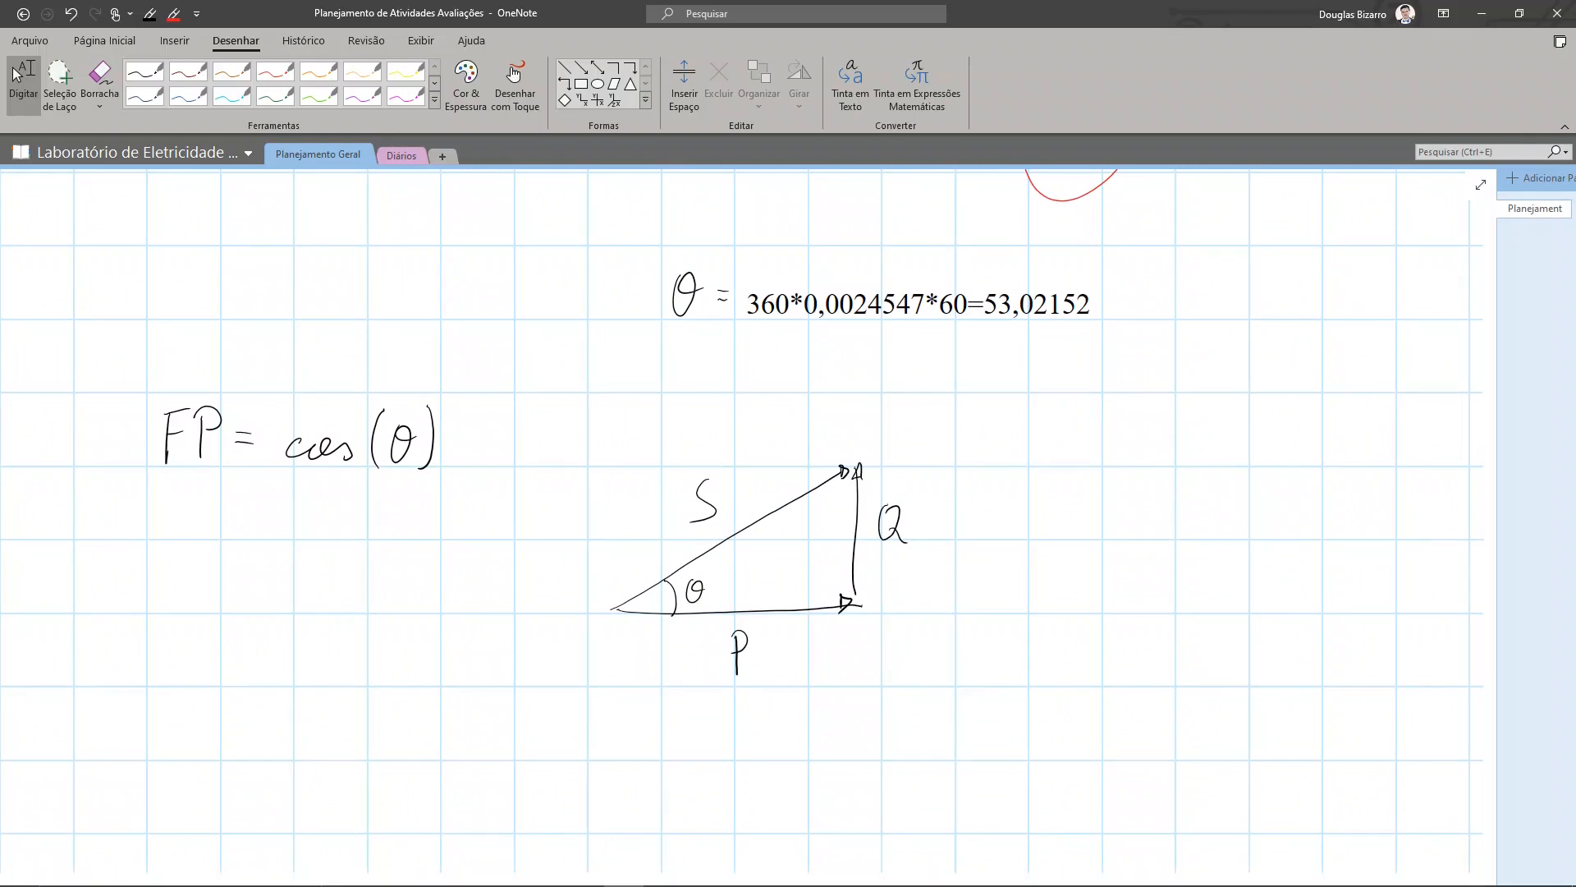
{"action": "scroll", "coordinate": [742, 525], "scroll_direction": "left", "scroll_amount": 1}
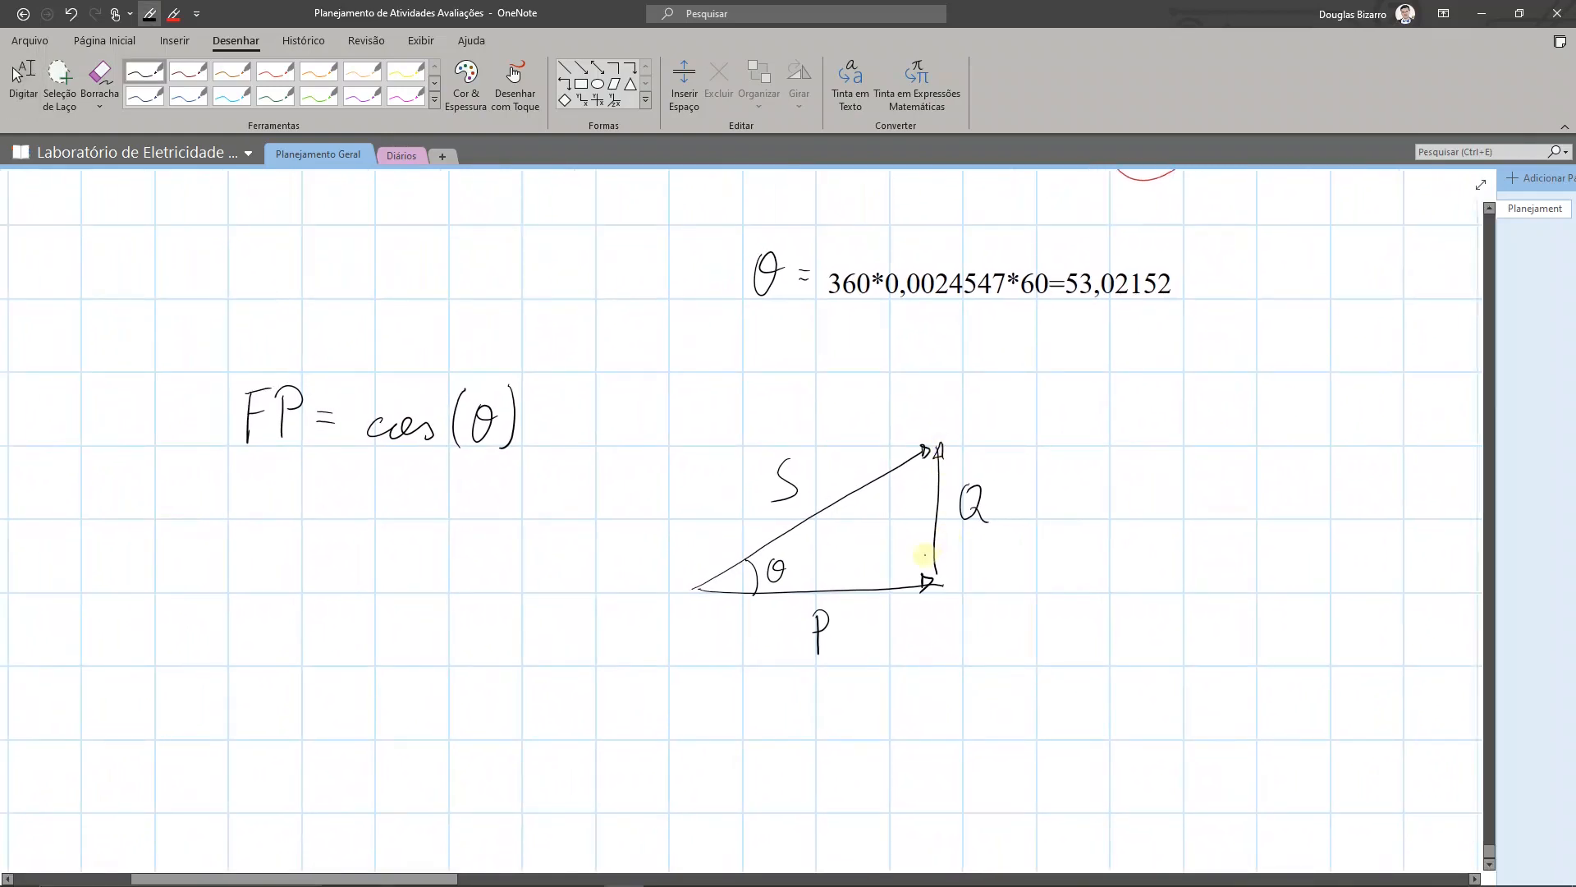
{"action": "scroll", "coordinate": [741, 525], "scroll_direction": "left", "scroll_amount": 1}
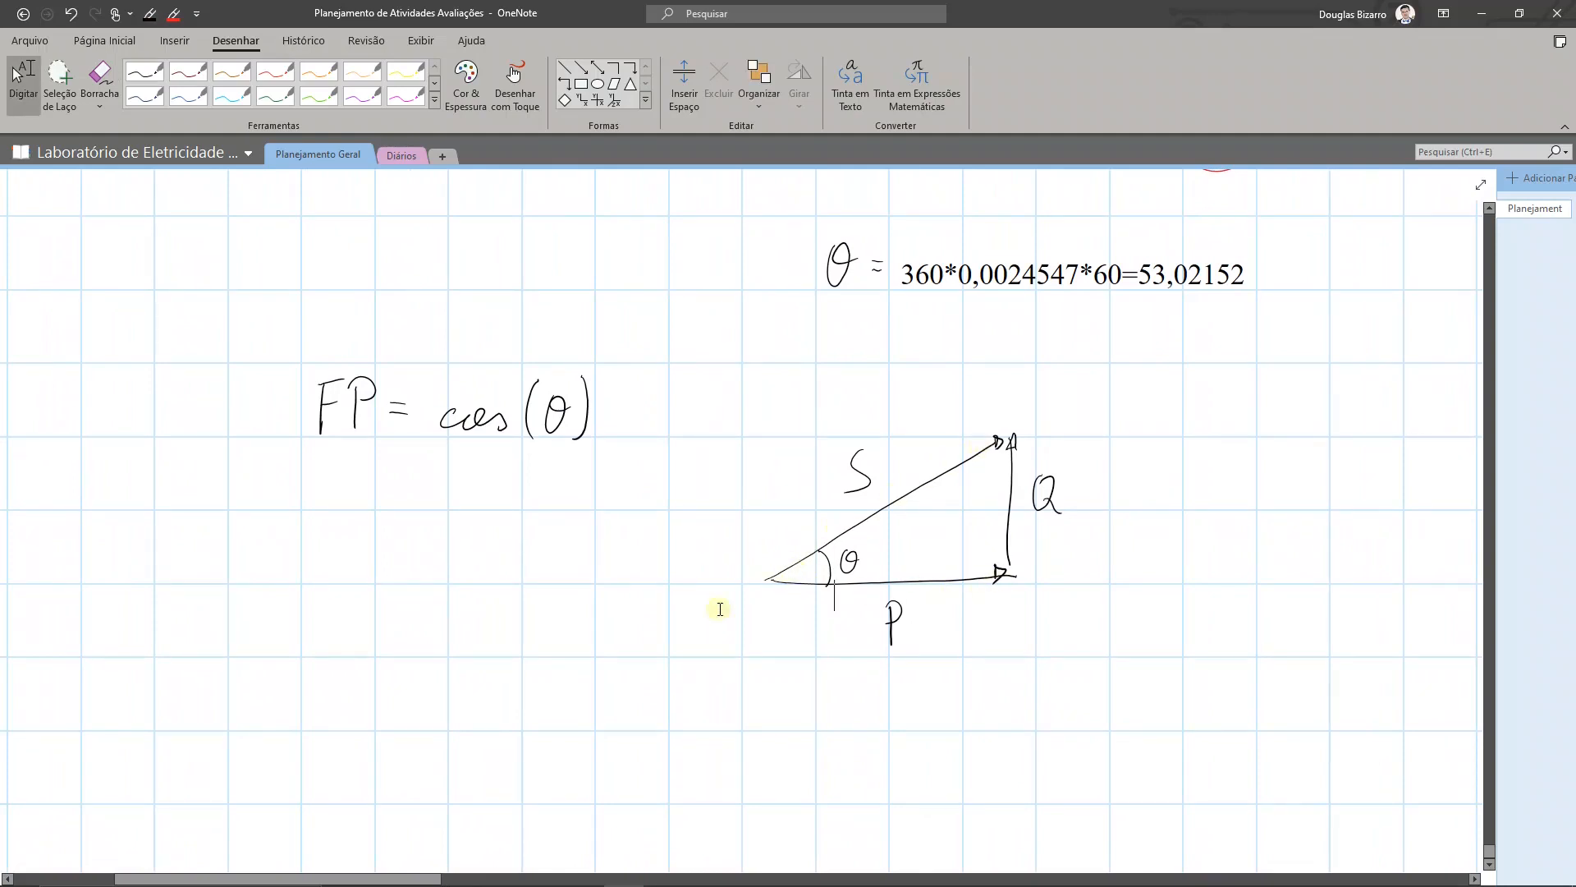
{"action": "key", "text": "alt+Tab"}
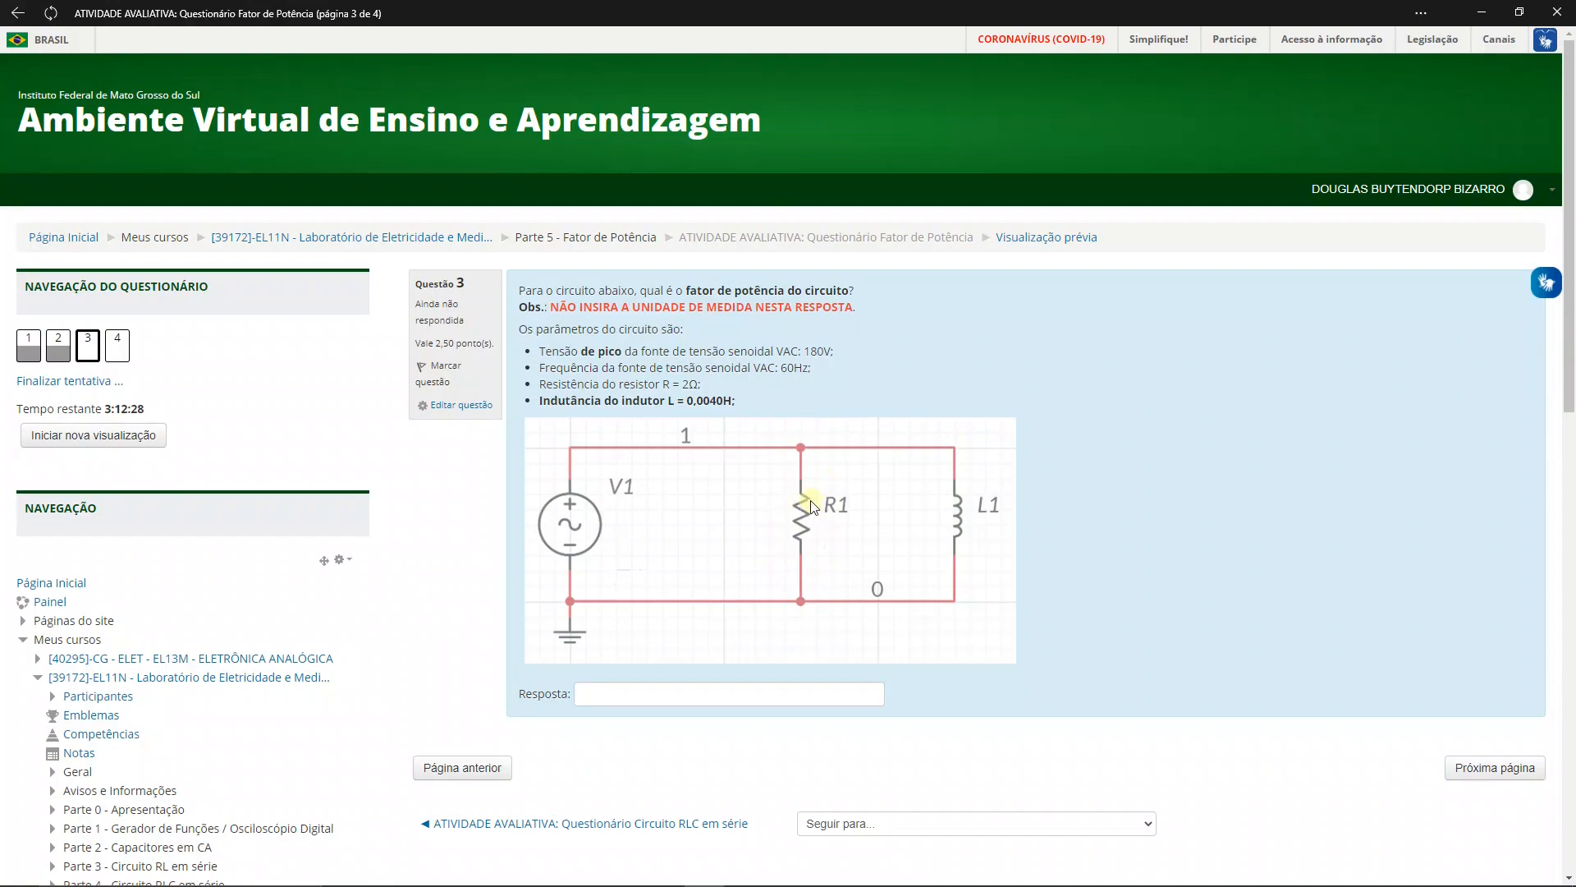
{"action": "key", "text": "alt+Tab"}
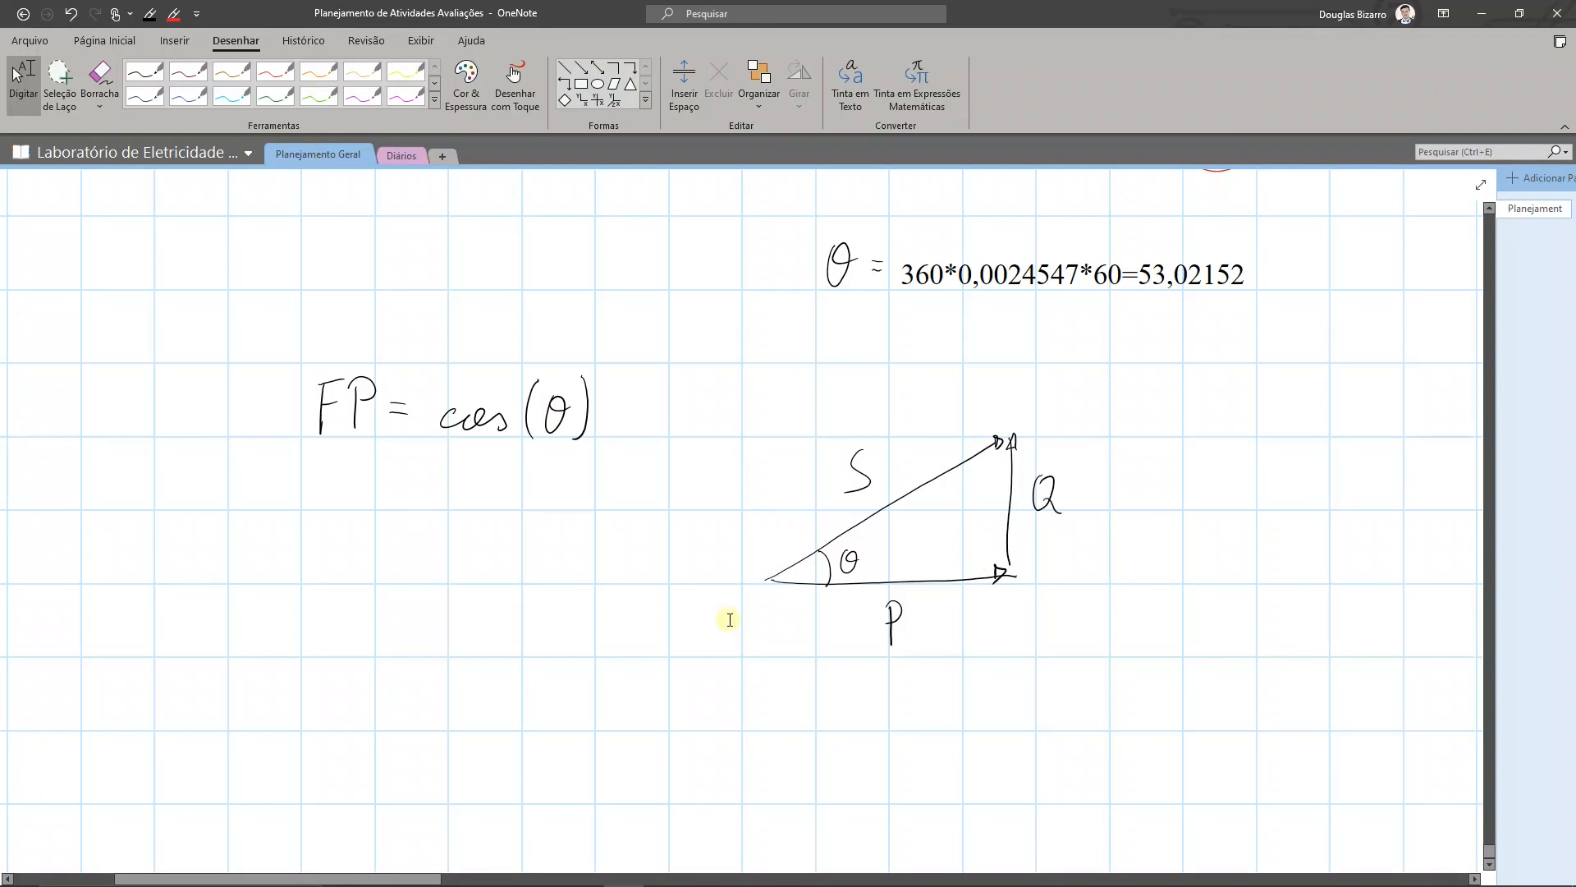
{"action": "key", "text": "alt+Tab"}
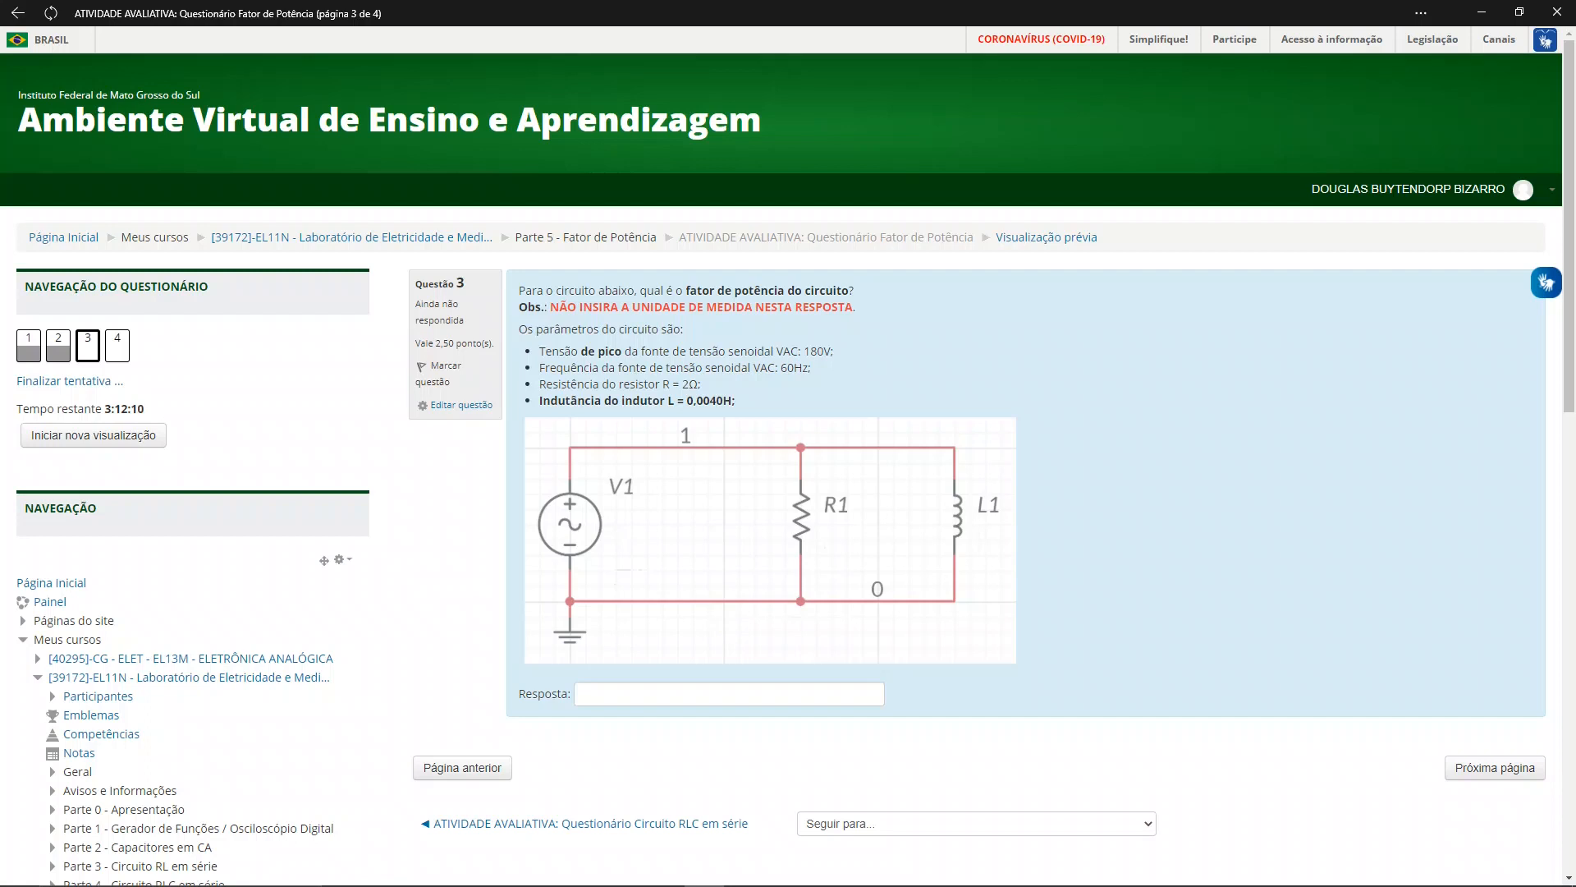
{"action": "key", "text": "alt+Tab"}
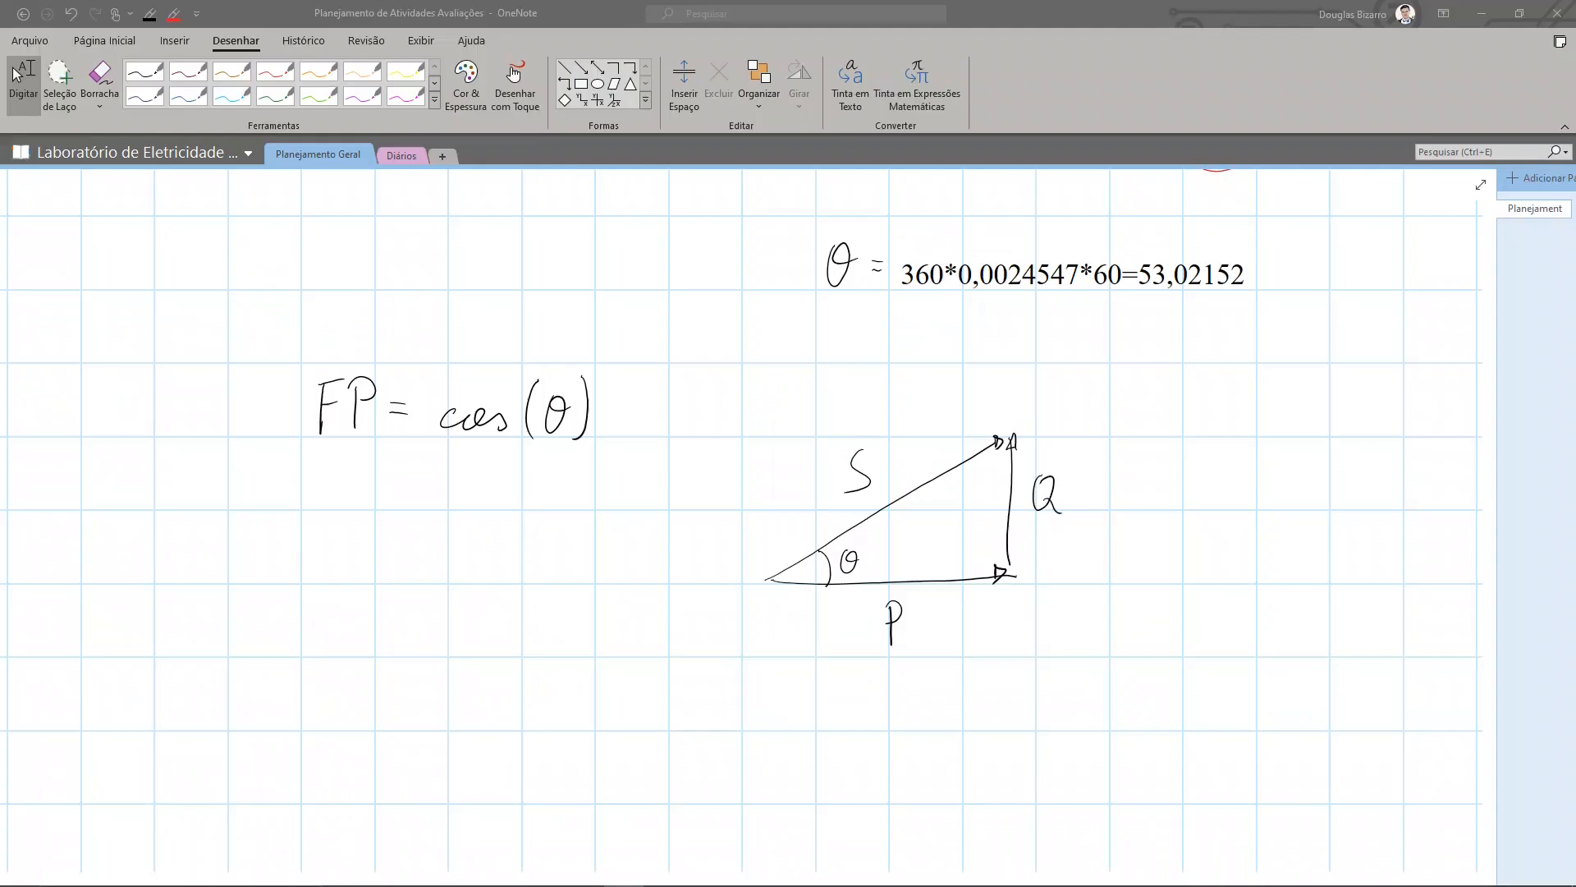
- Draw pointer arrows to P and S on the OneNote triangle, check question 3's circuit between them, and erase the arrow at P
{"action": "left_click_drag", "start_coordinate": [850, 640], "coordinate": [772, 749]}
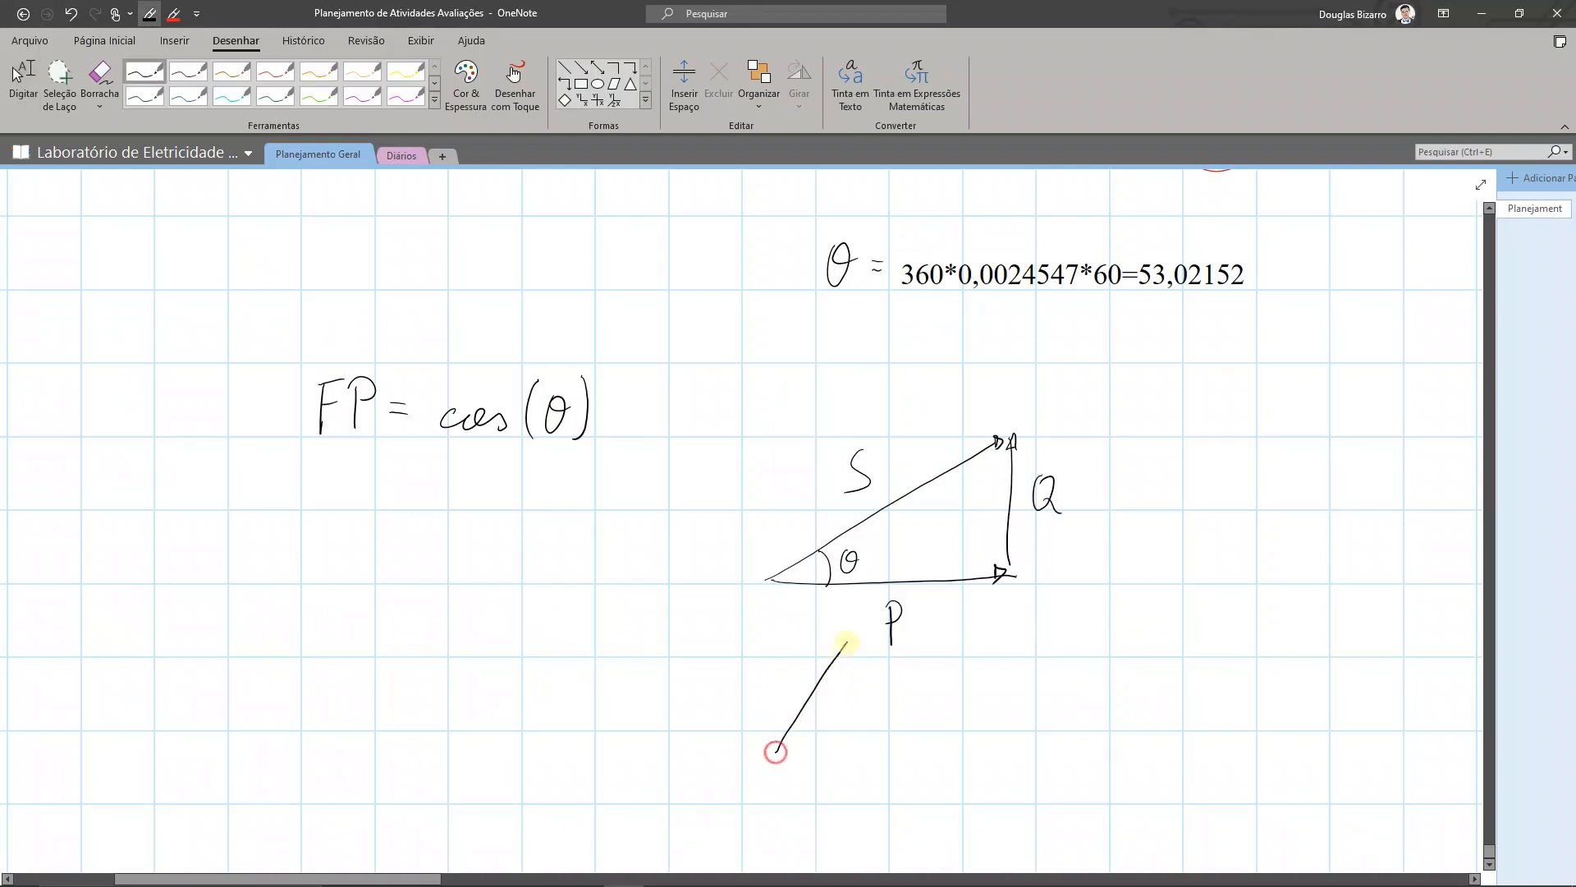
{"action": "left_click_drag", "start_coordinate": [815, 672], "coordinate": [846, 677]}
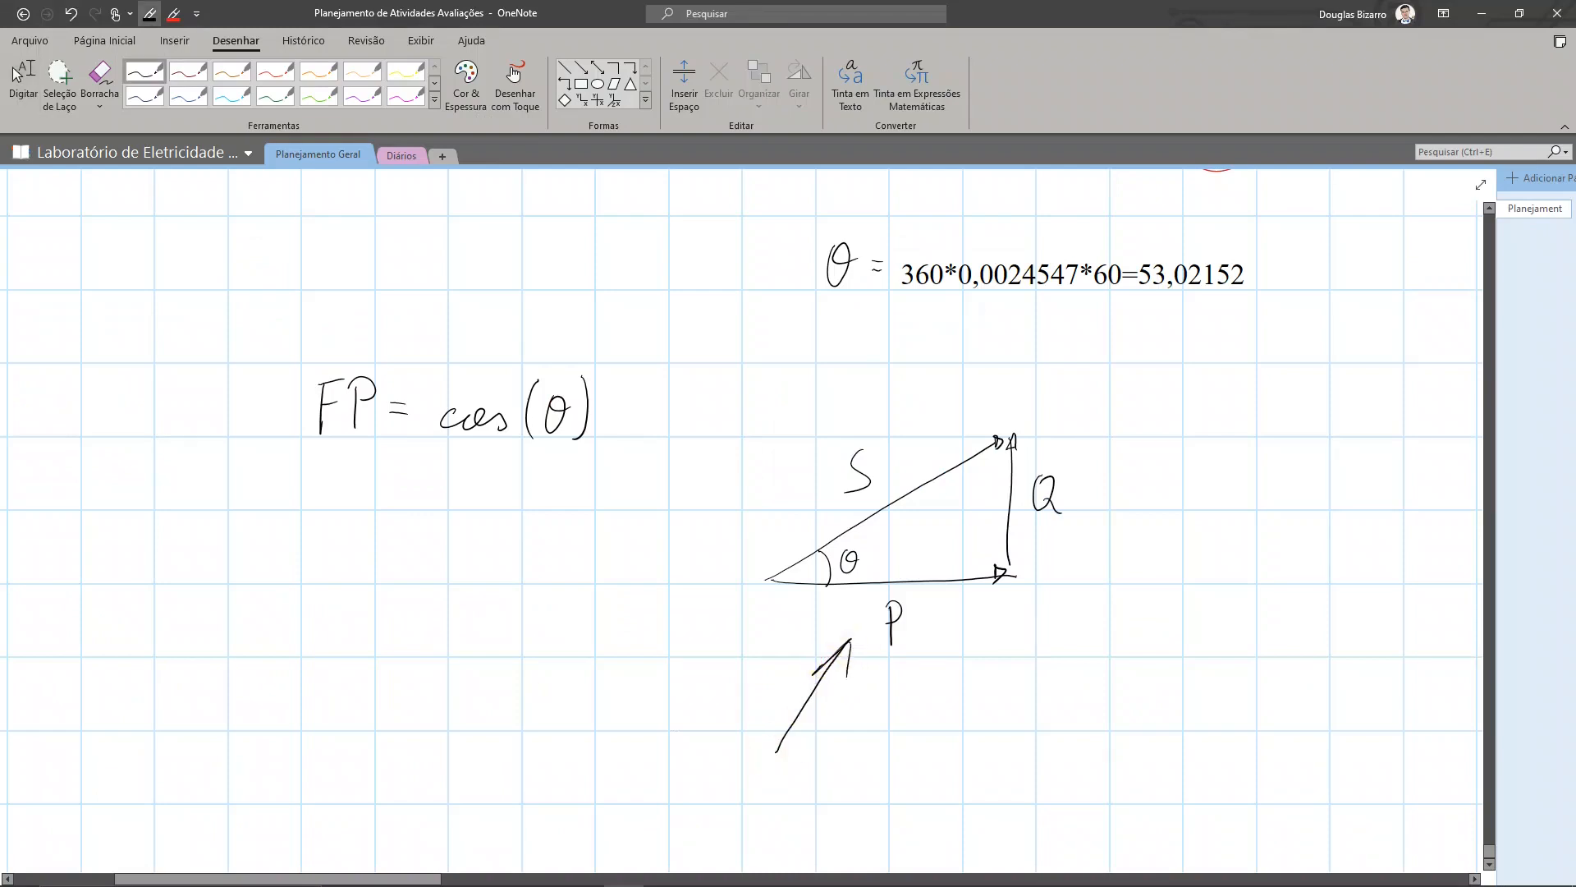
{"action": "key", "text": "alt+Tab"}
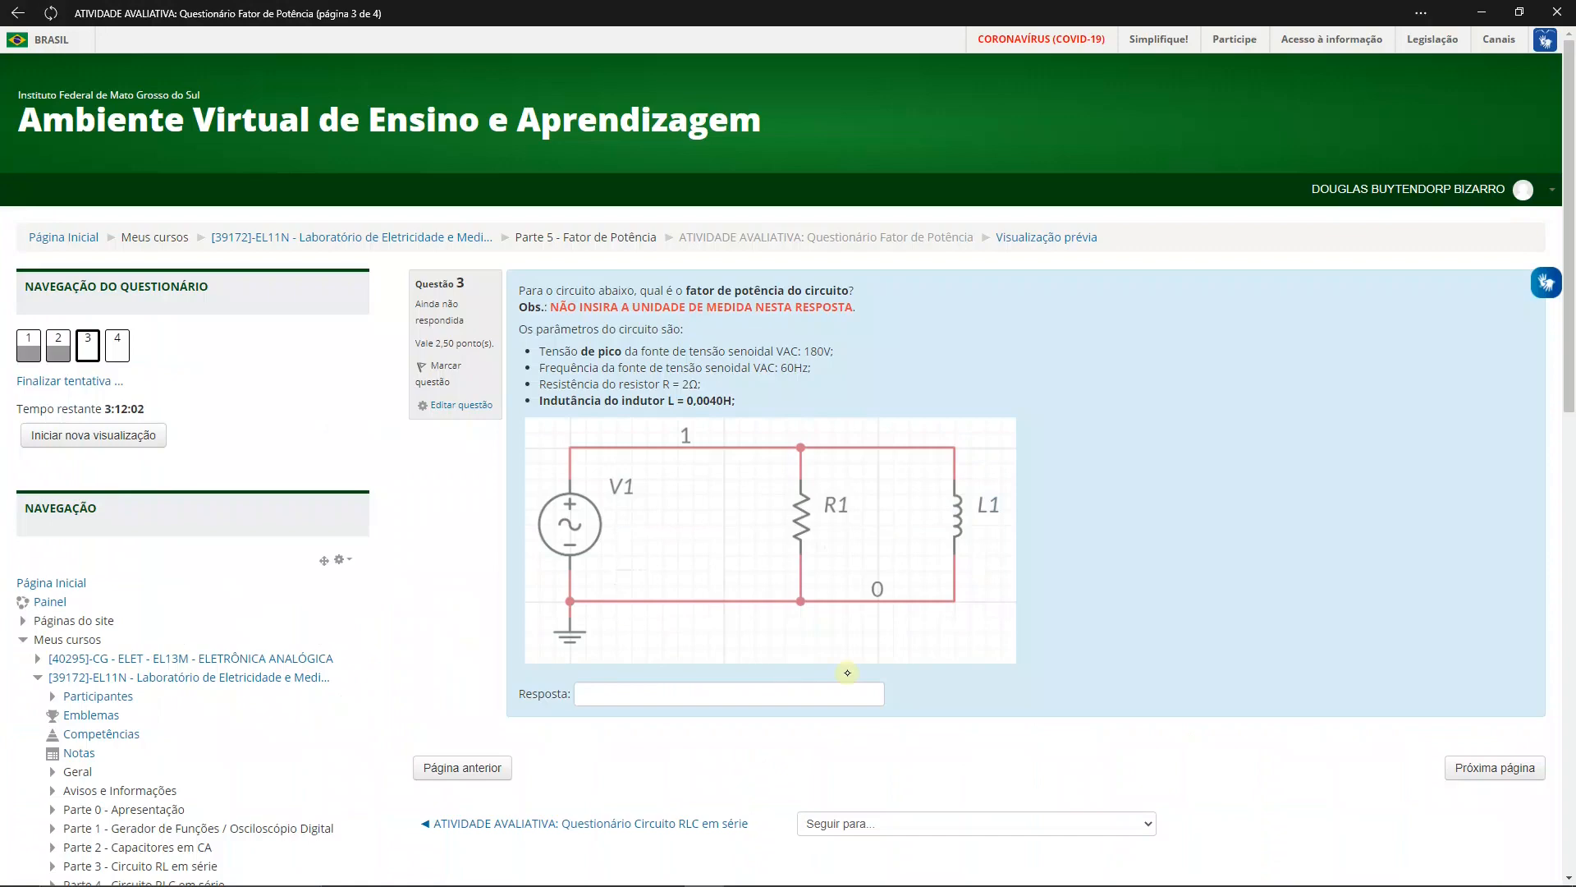
{"action": "key", "text": "alt+Tab"}
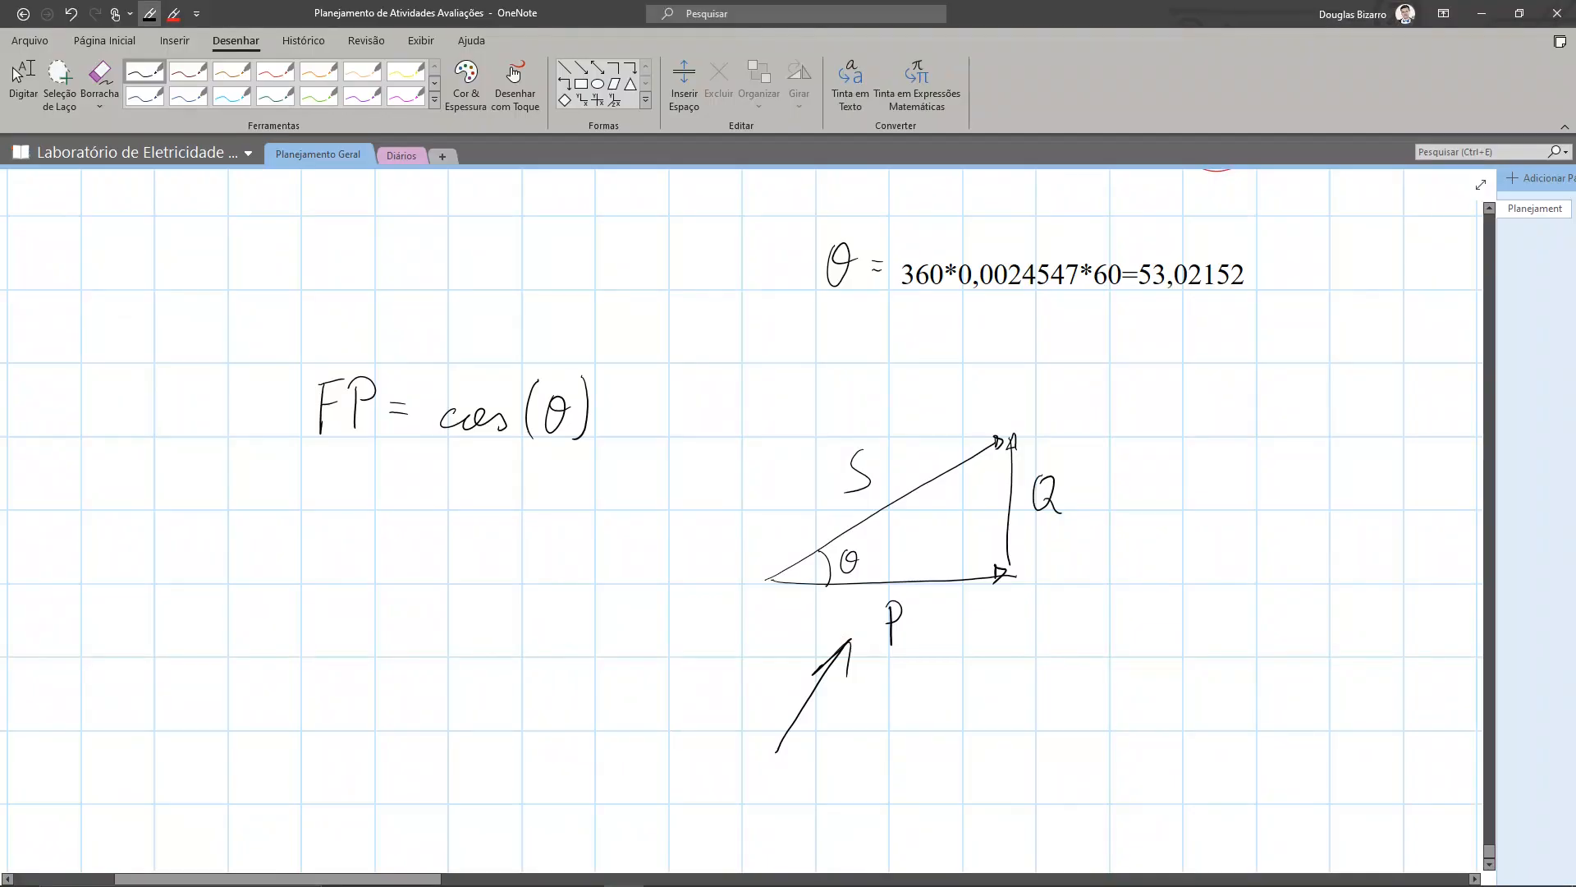
{"action": "mouse_move", "coordinate": [835, 364]}
{"action": "left_mouse_down"}
{"action": "mouse_move", "coordinate": [910, 449]}
{"action": "mouse_move", "coordinate": [913, 425]}
{"action": "left_mouse_up"}
{"action": "left_click_drag", "start_coordinate": [824, 683], "coordinate": [849, 658]}
- Annotate the power triangle in orange ink with ≈ I_R beside P and ≈ I_T beside S
{"action": "left_click", "coordinate": [23, 81]}
{"action": "scroll", "coordinate": [1013, 668], "scroll_direction": "up", "scroll_amount": 3}
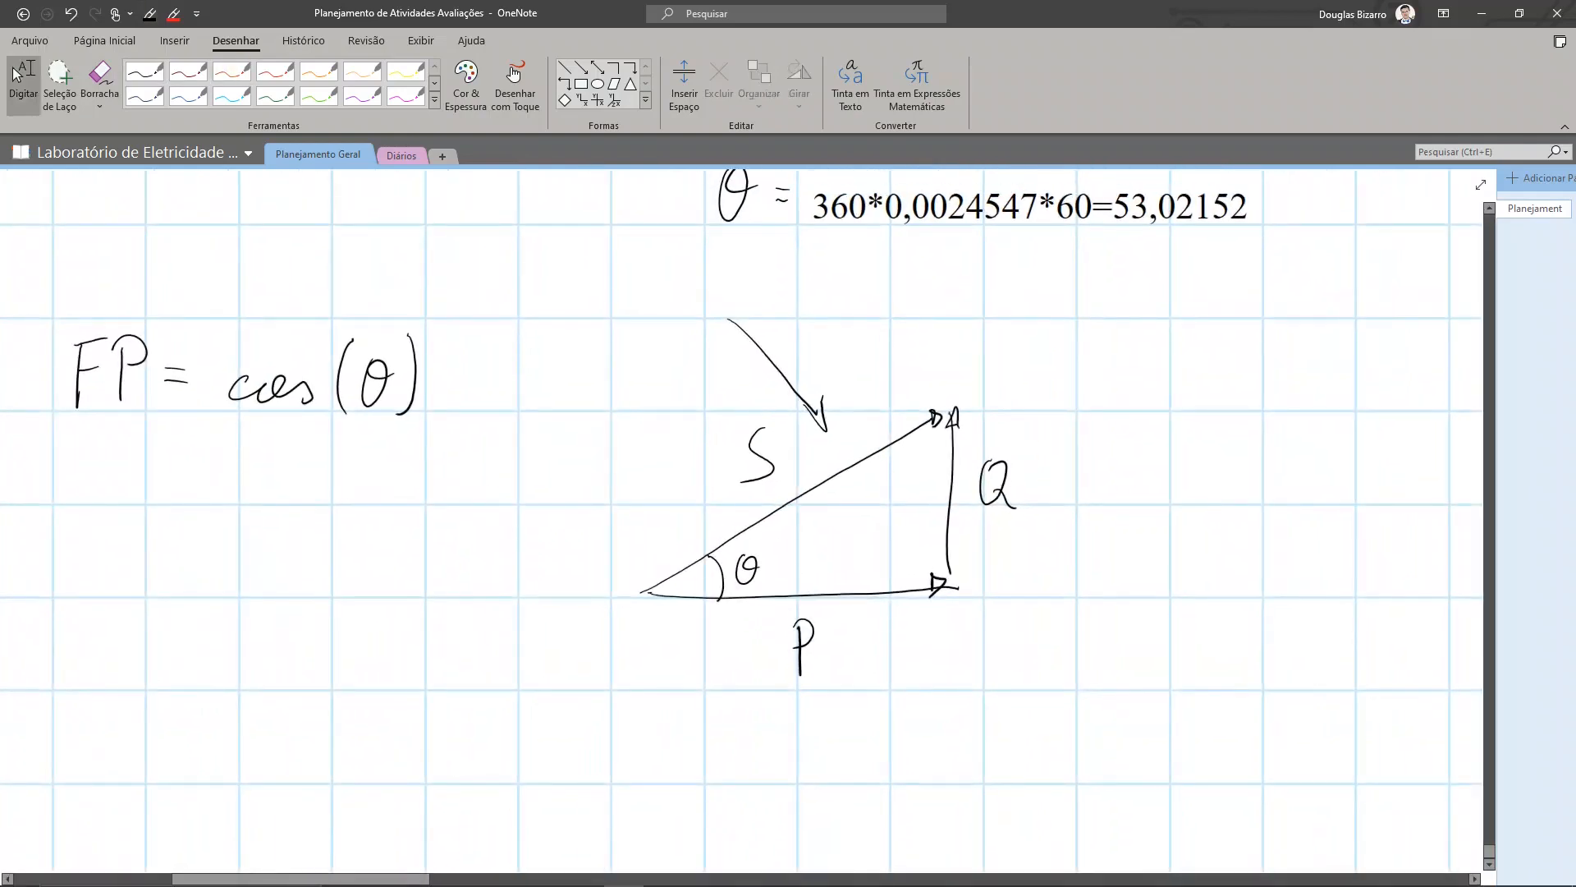
{"action": "mouse_move", "coordinate": [833, 666]}
{"action": "left_mouse_down"}
{"action": "mouse_move", "coordinate": [870, 670]}
{"action": "mouse_move", "coordinate": [875, 632]}
{"action": "mouse_move", "coordinate": [855, 654]}
{"action": "mouse_move", "coordinate": [920, 672]}
{"action": "mouse_move", "coordinate": [931, 628]}
{"action": "mouse_move", "coordinate": [936, 671]}
{"action": "mouse_move", "coordinate": [963, 687]}
{"action": "left_mouse_up"}
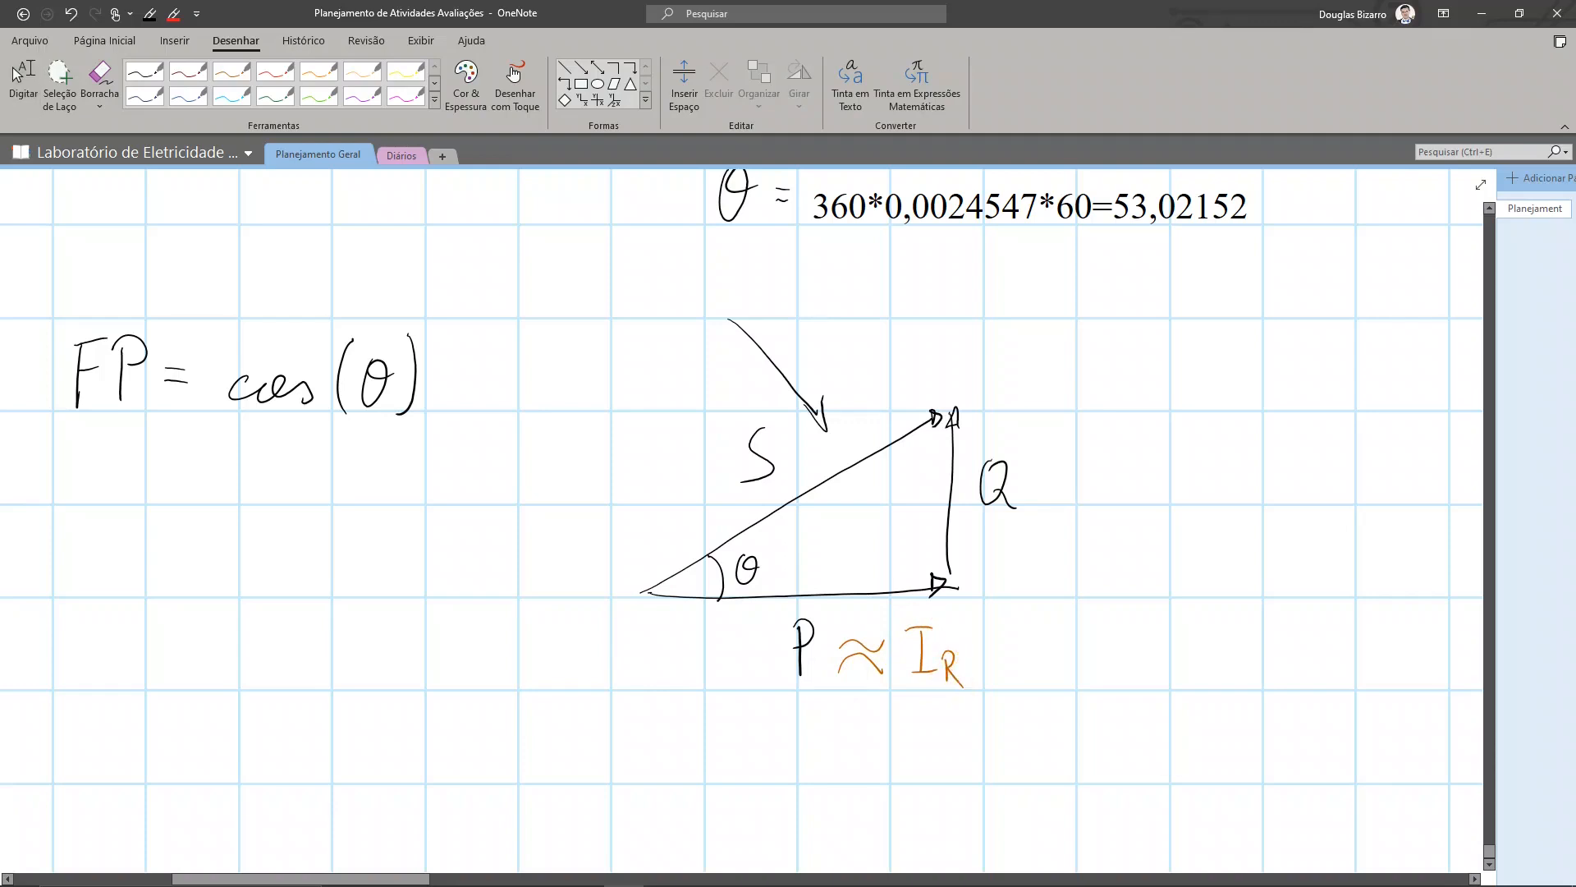
{"action": "mouse_move", "coordinate": [797, 461]}
{"action": "left_mouse_down"}
{"action": "mouse_move", "coordinate": [835, 438]}
{"action": "mouse_move", "coordinate": [847, 403]}
{"action": "mouse_move", "coordinate": [869, 410]}
{"action": "mouse_move", "coordinate": [883, 366]}
{"action": "mouse_move", "coordinate": [895, 411]}
{"action": "left_mouse_up"}
{"action": "left_click_drag", "start_coordinate": [880, 403], "coordinate": [905, 395]}
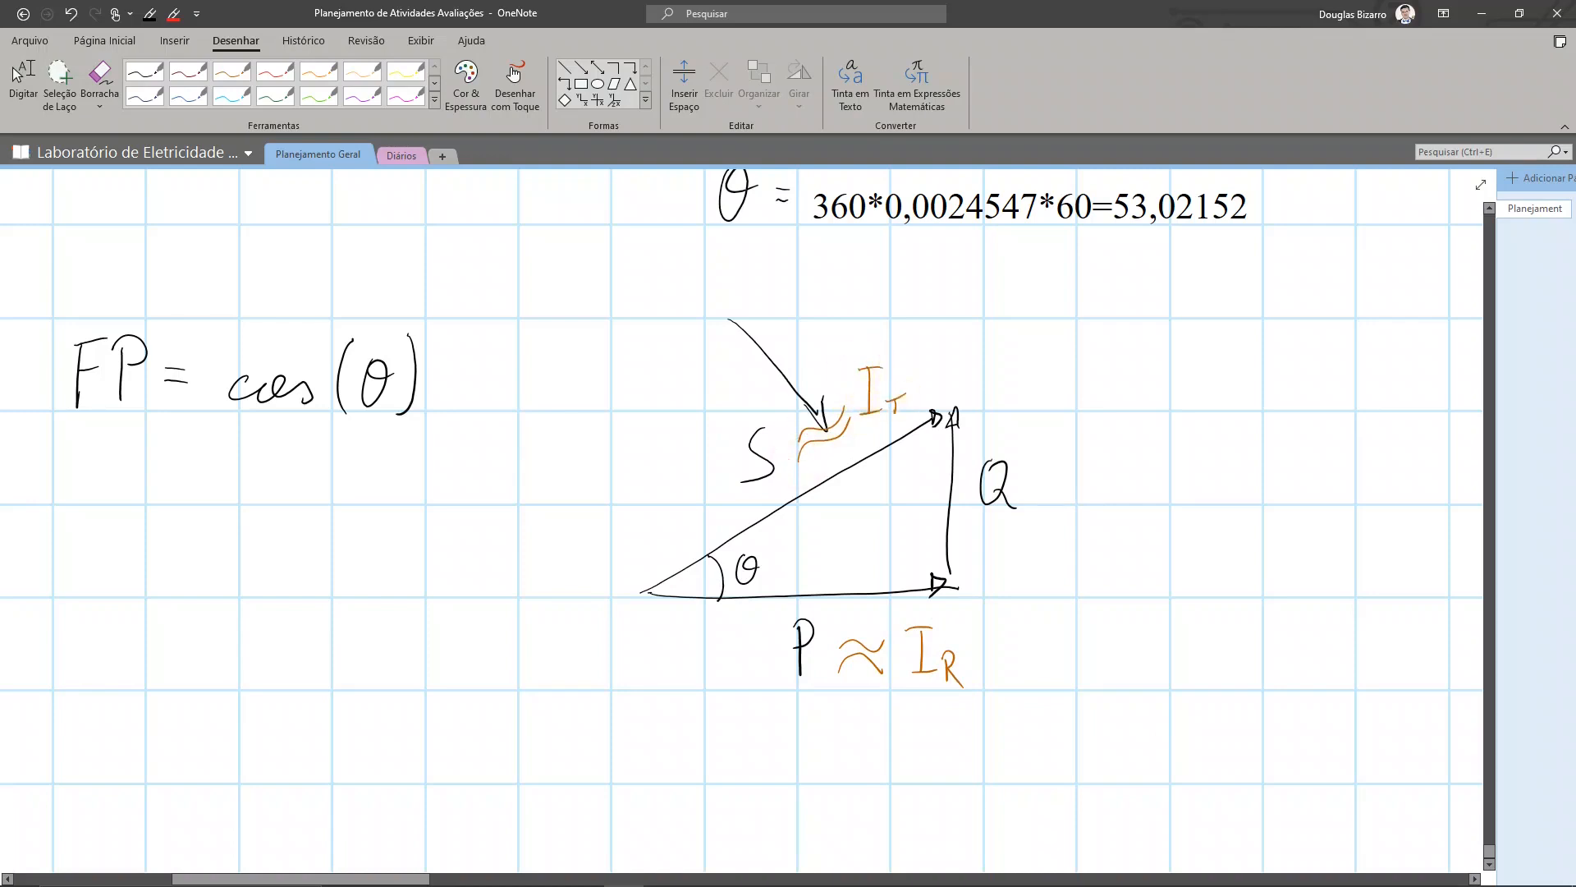
- Handwrite the current ratio I_R over I_T as an orange fraction below the power triangle
{"action": "left_click_drag", "start_coordinate": [476, 704], "coordinate": [615, 645]}
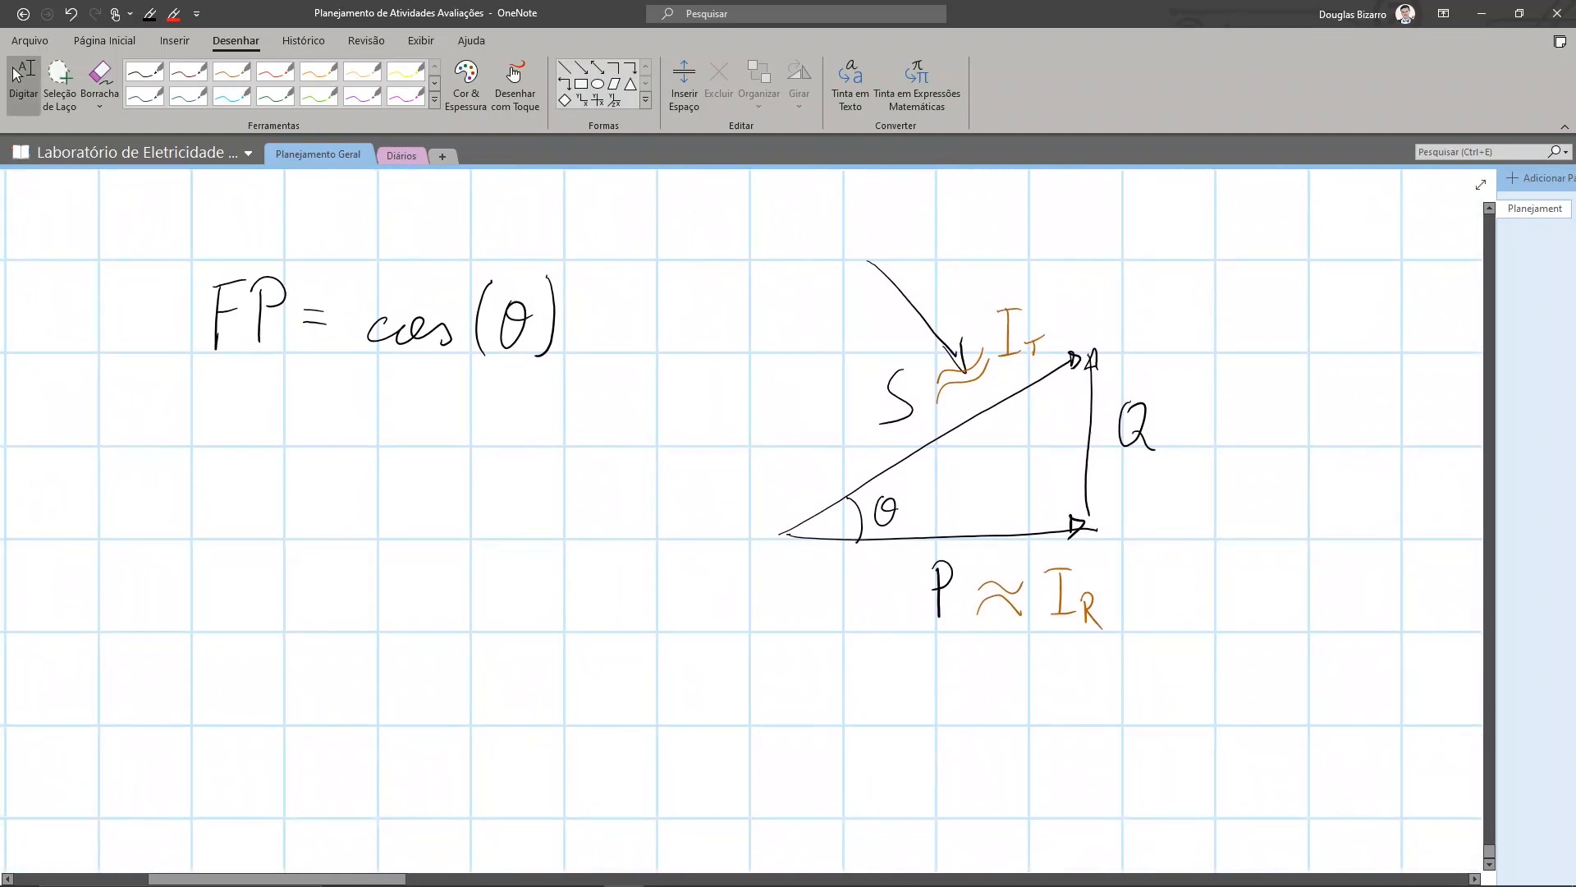
{"action": "mouse_move", "coordinate": [421, 664]}
{"action": "left_mouse_down"}
{"action": "mouse_move", "coordinate": [423, 719]}
{"action": "mouse_move", "coordinate": [431, 659]}
{"action": "left_mouse_up"}
{"action": "left_click_drag", "start_coordinate": [410, 722], "coordinate": [459, 720]}
{"action": "mouse_move", "coordinate": [454, 696]}
{"action": "left_mouse_down"}
{"action": "mouse_move", "coordinate": [501, 736]}
{"action": "mouse_move", "coordinate": [435, 801]}
{"action": "mouse_move", "coordinate": [447, 755]}
{"action": "left_mouse_up"}
{"action": "left_click_drag", "start_coordinate": [433, 802], "coordinate": [469, 808]}
{"action": "left_click_drag", "start_coordinate": [457, 788], "coordinate": [476, 784]}
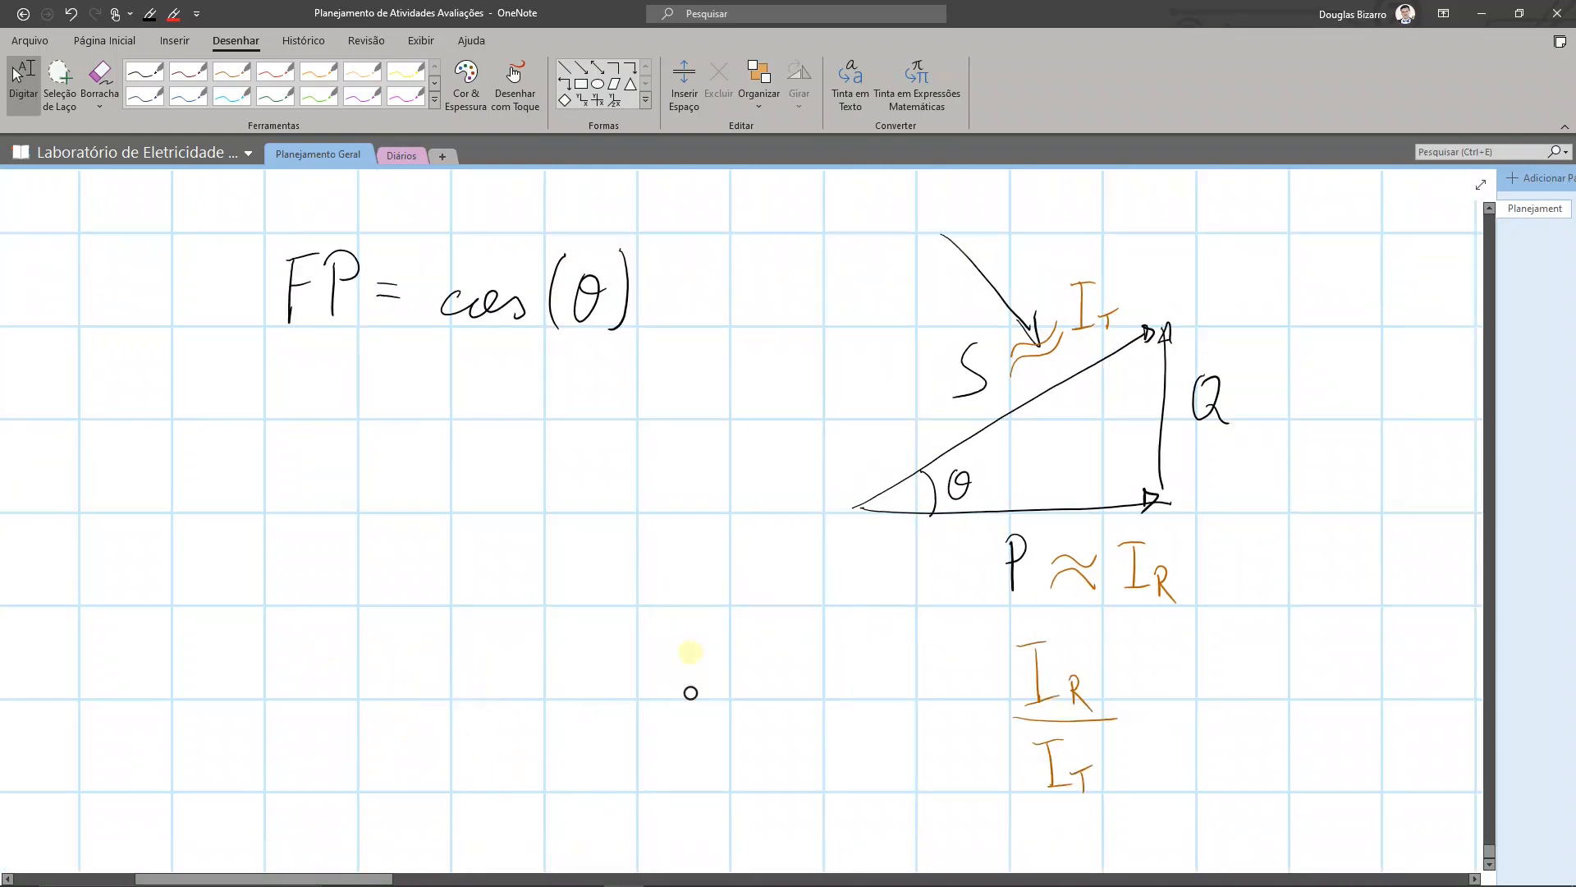
- Handwrite a second "FP =" in black ink below the FP = cos(θ) formula
{"action": "scroll", "coordinate": [689, 651], "scroll_direction": "up", "scroll_amount": 2}
{"action": "scroll", "coordinate": [690, 651], "scroll_direction": "left", "scroll_amount": 2}
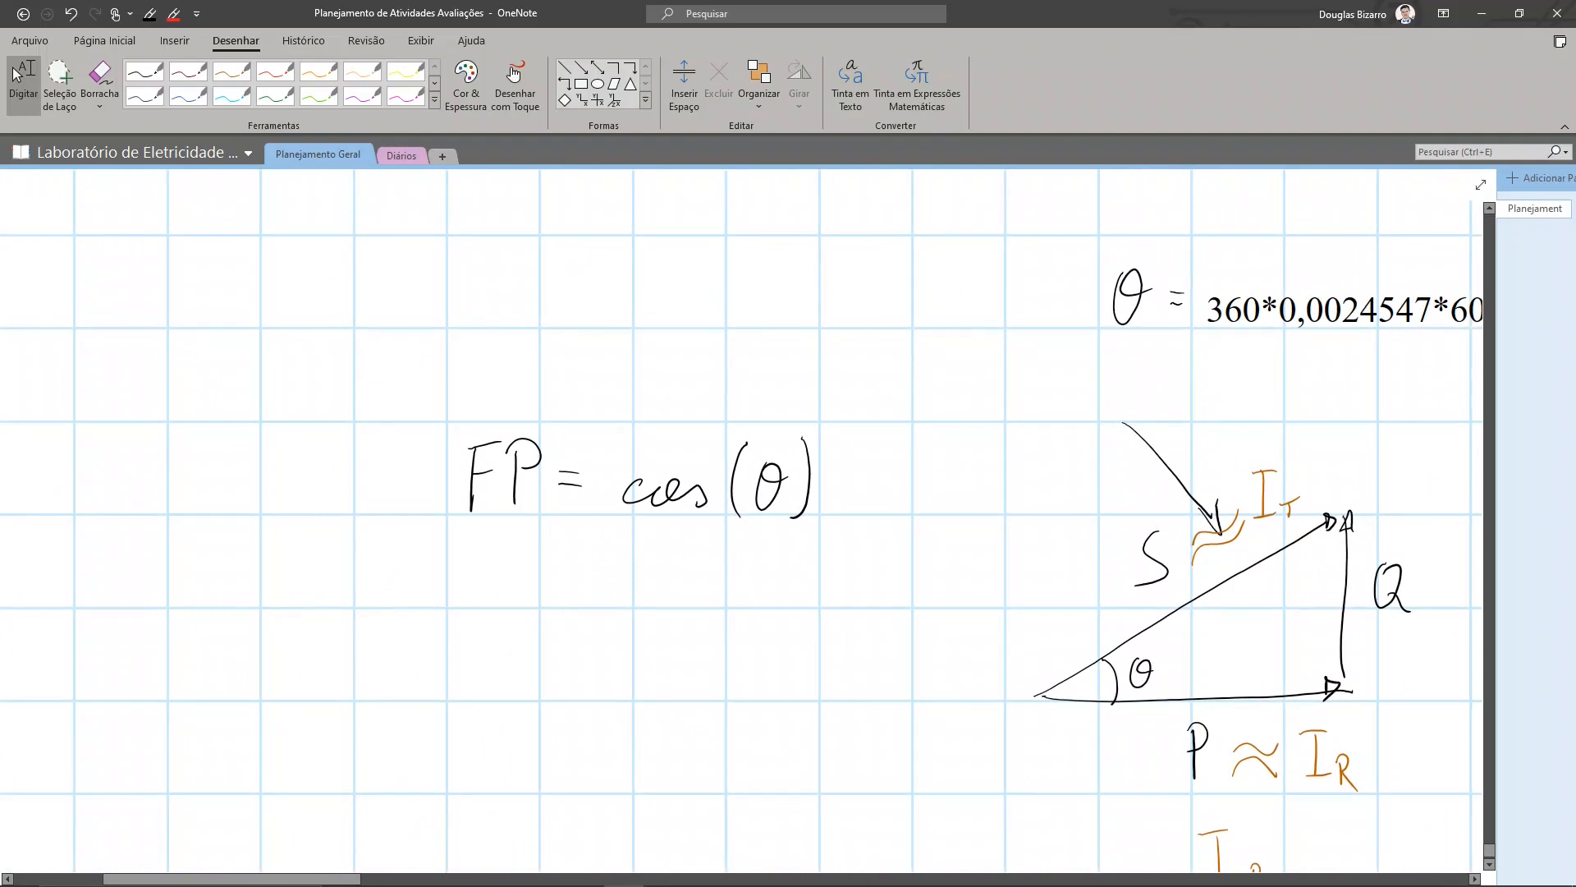
{"action": "left_click", "coordinate": [143, 73]}
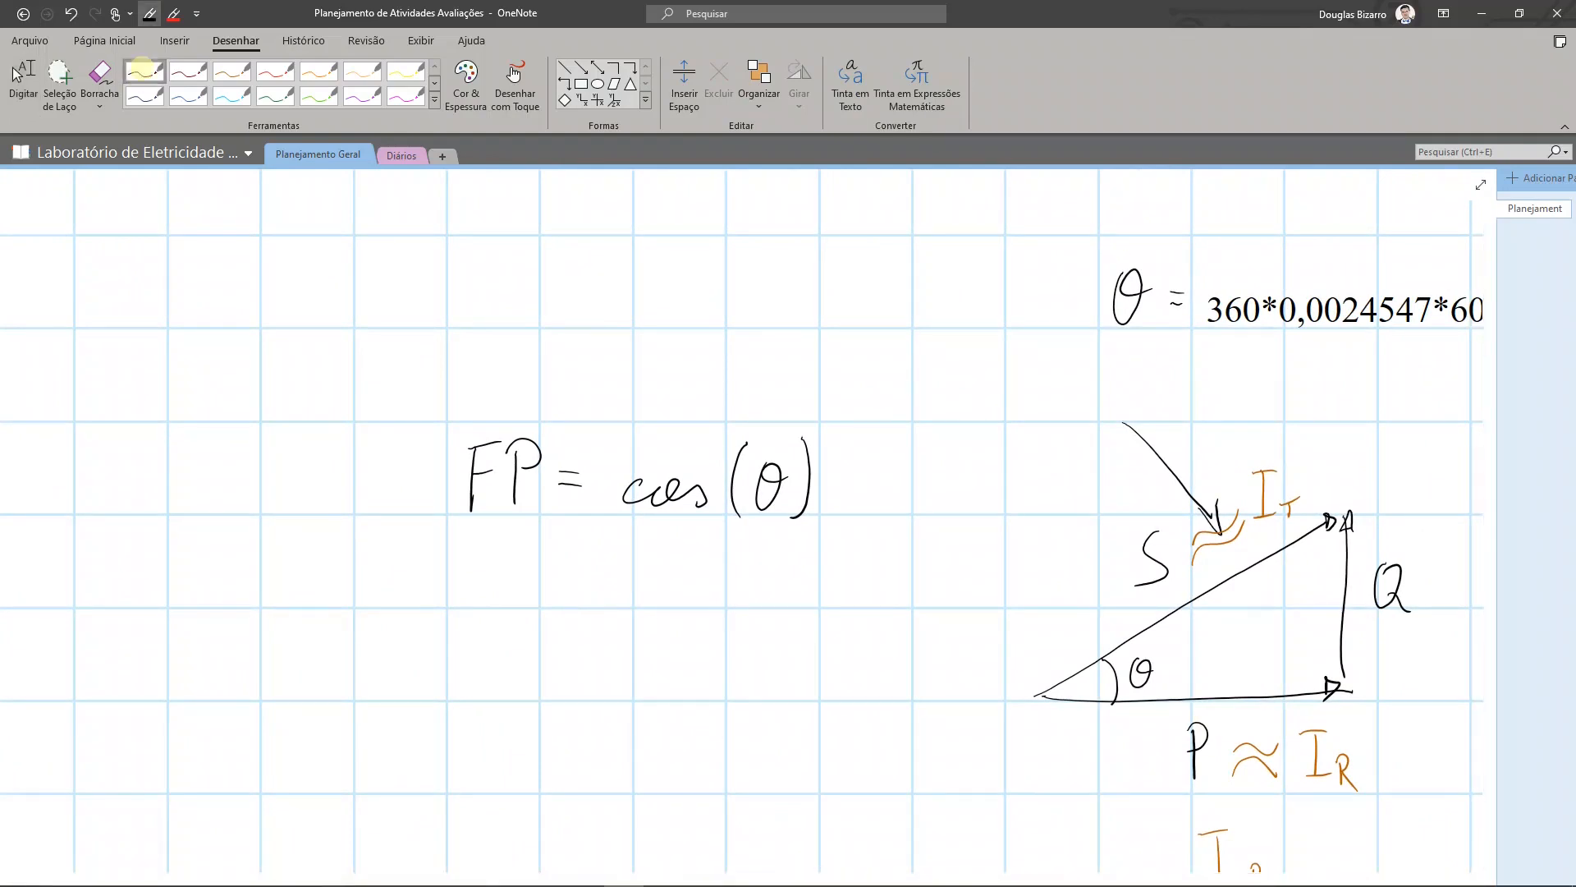
{"action": "left_click", "coordinate": [15, 74]}
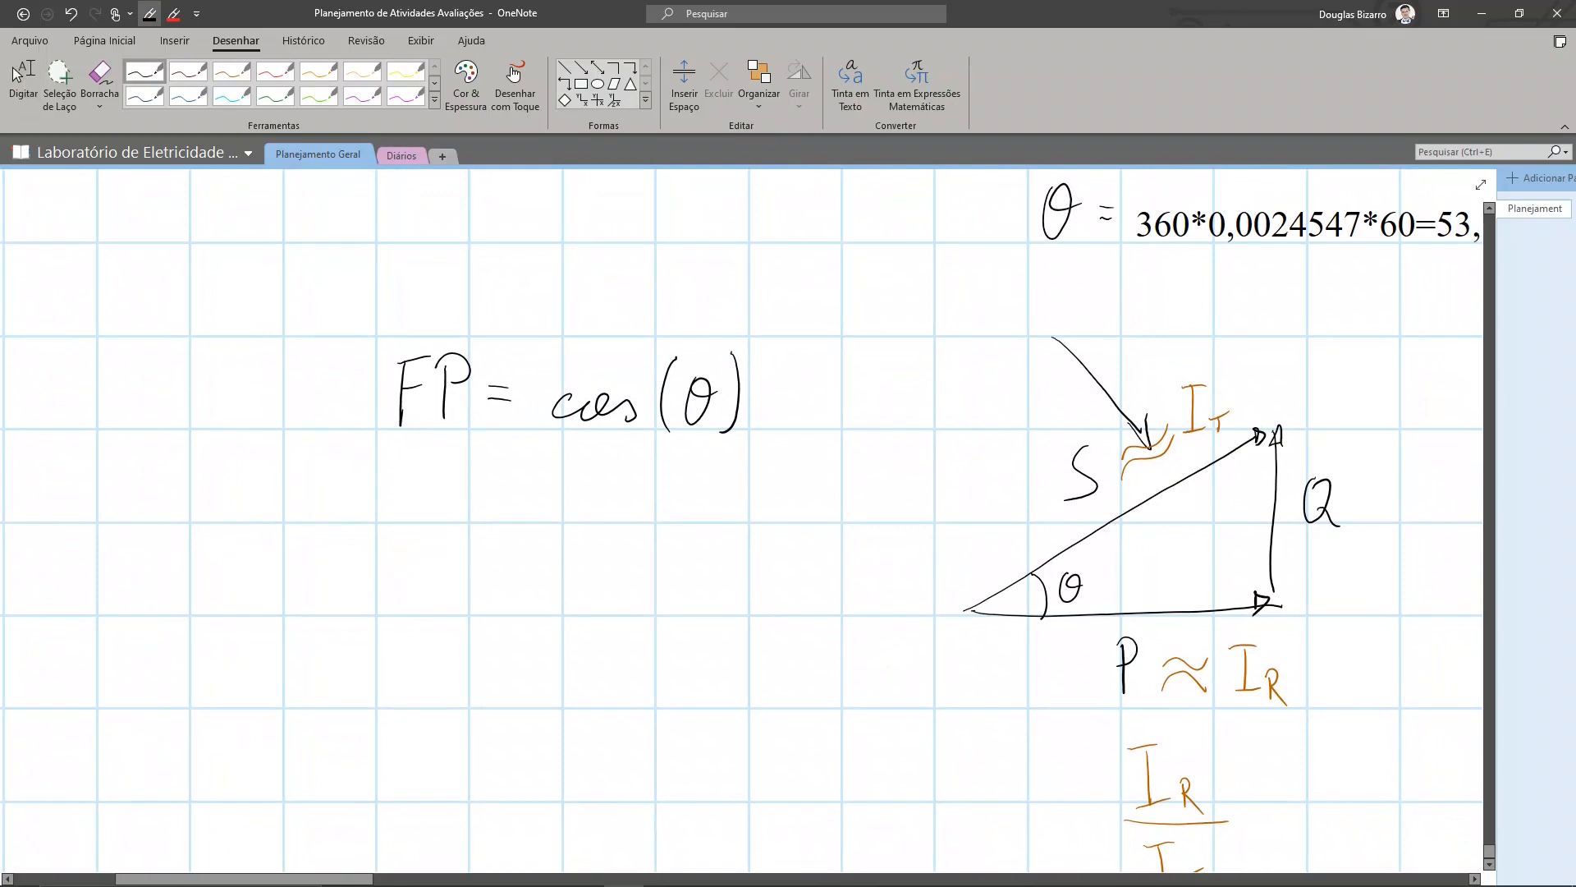
{"action": "left_click_drag", "start_coordinate": [389, 560], "coordinate": [389, 613]}
{"action": "mouse_move", "coordinate": [389, 559]}
{"action": "left_mouse_down"}
{"action": "mouse_move", "coordinate": [411, 555]}
{"action": "mouse_move", "coordinate": [426, 611]}
{"action": "left_mouse_up"}
{"action": "mouse_move", "coordinate": [426, 559]}
{"action": "left_mouse_down"}
{"action": "mouse_move", "coordinate": [441, 563]}
{"action": "mouse_move", "coordinate": [428, 584]}
{"action": "mouse_move", "coordinate": [467, 583]}
{"action": "left_mouse_up"}
{"action": "left_click_drag", "start_coordinate": [457, 592], "coordinate": [468, 593]}
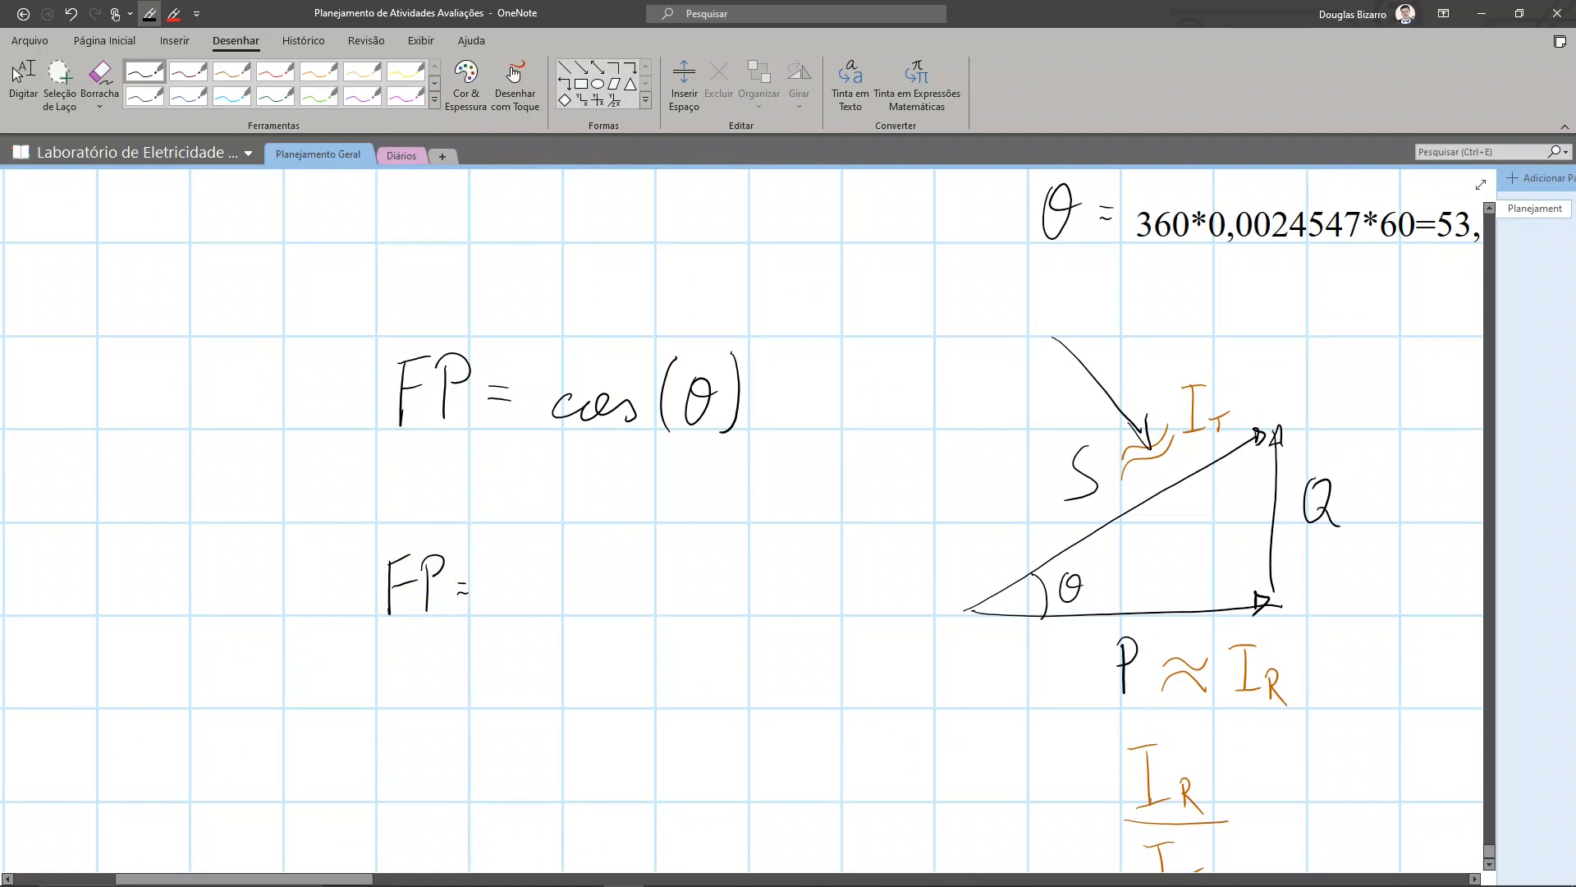
{"action": "left_click", "coordinate": [497, 596]}
{"action": "type", "text": "cos()"}
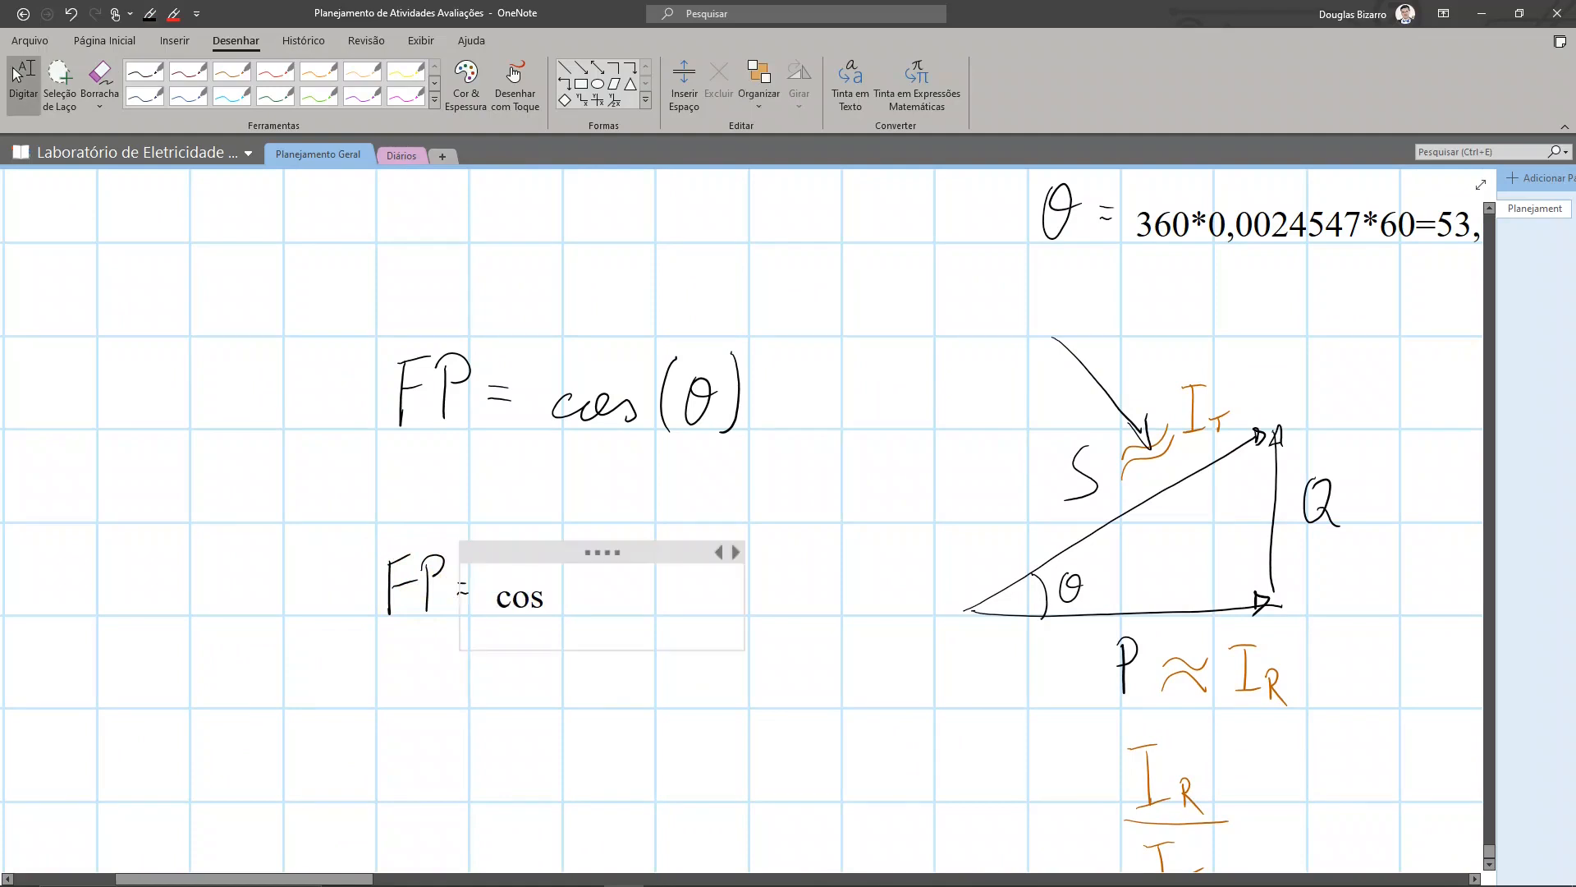
{"action": "key", "text": "Left"}
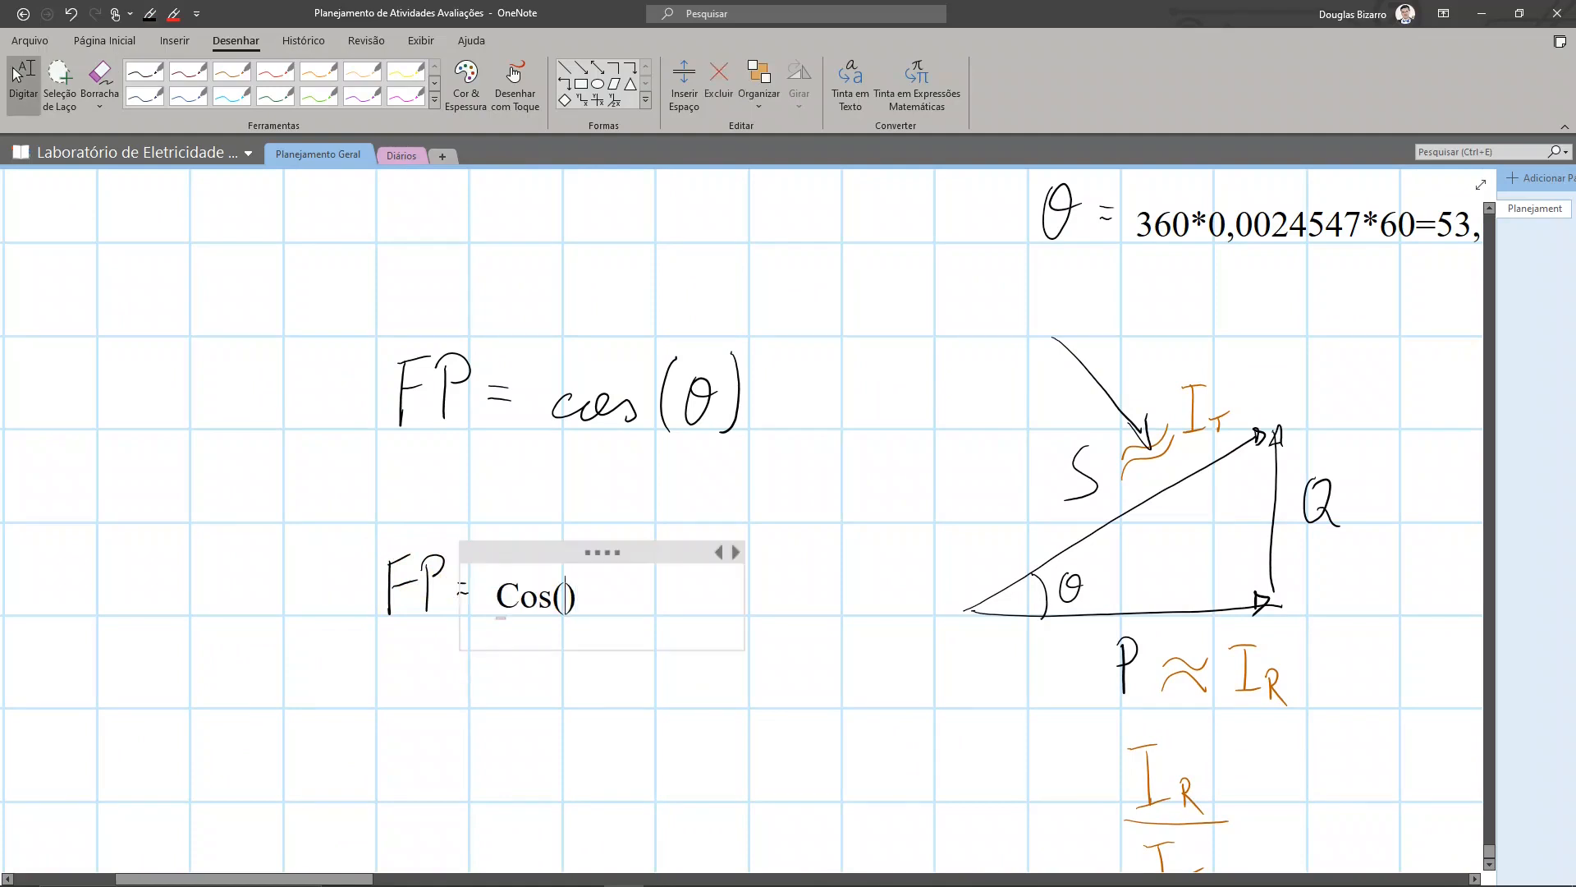
{"action": "left_click_drag", "start_coordinate": [686, 739], "coordinate": [615, 610]}
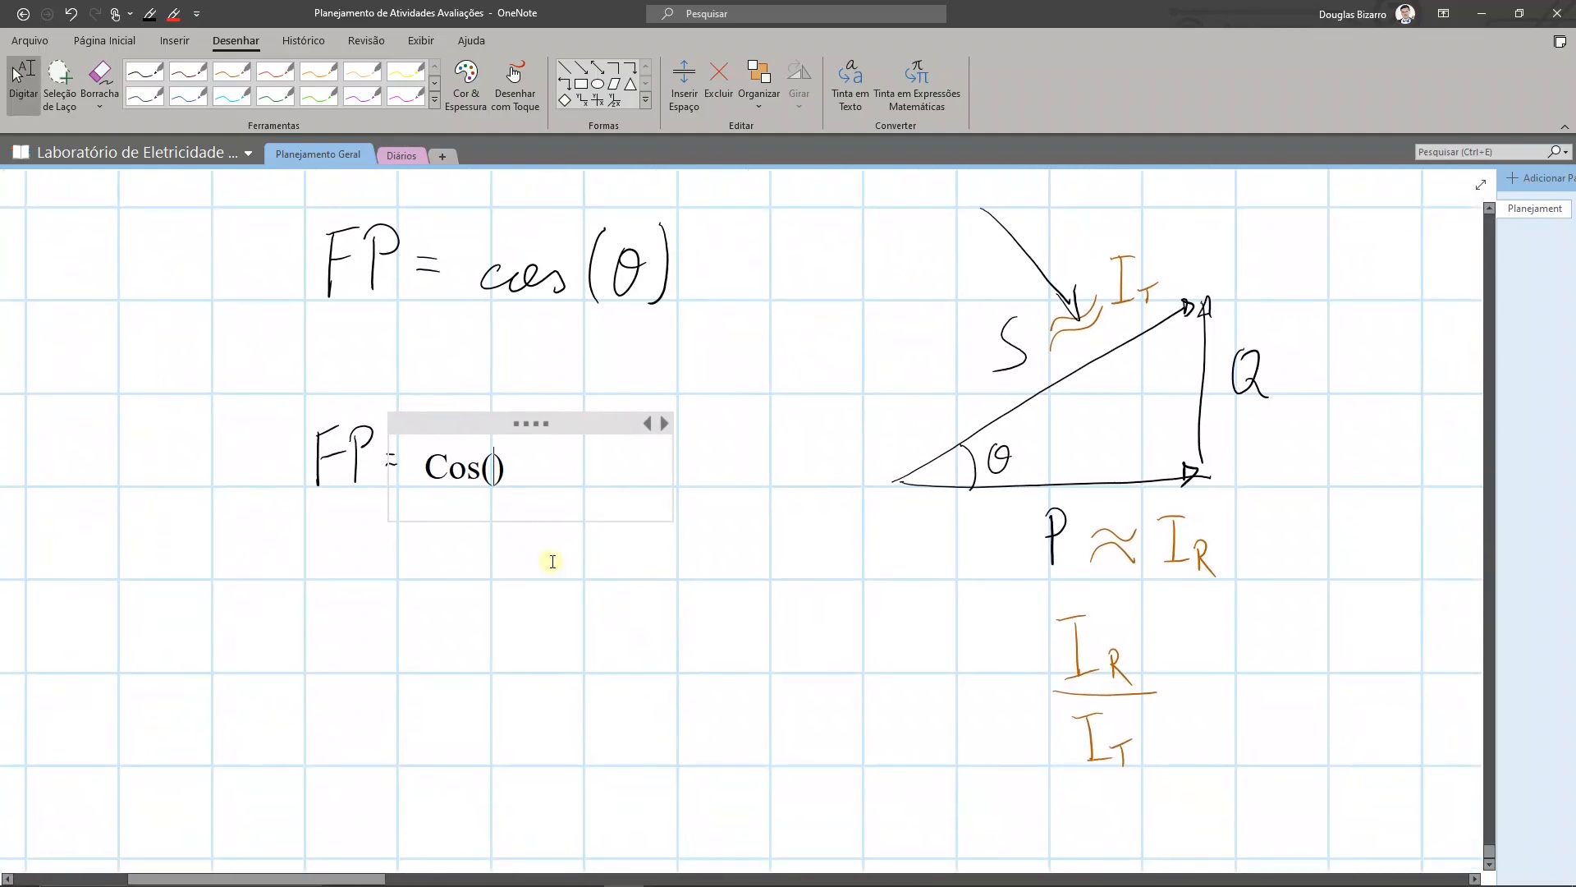
{"action": "left_click", "coordinate": [528, 423]}
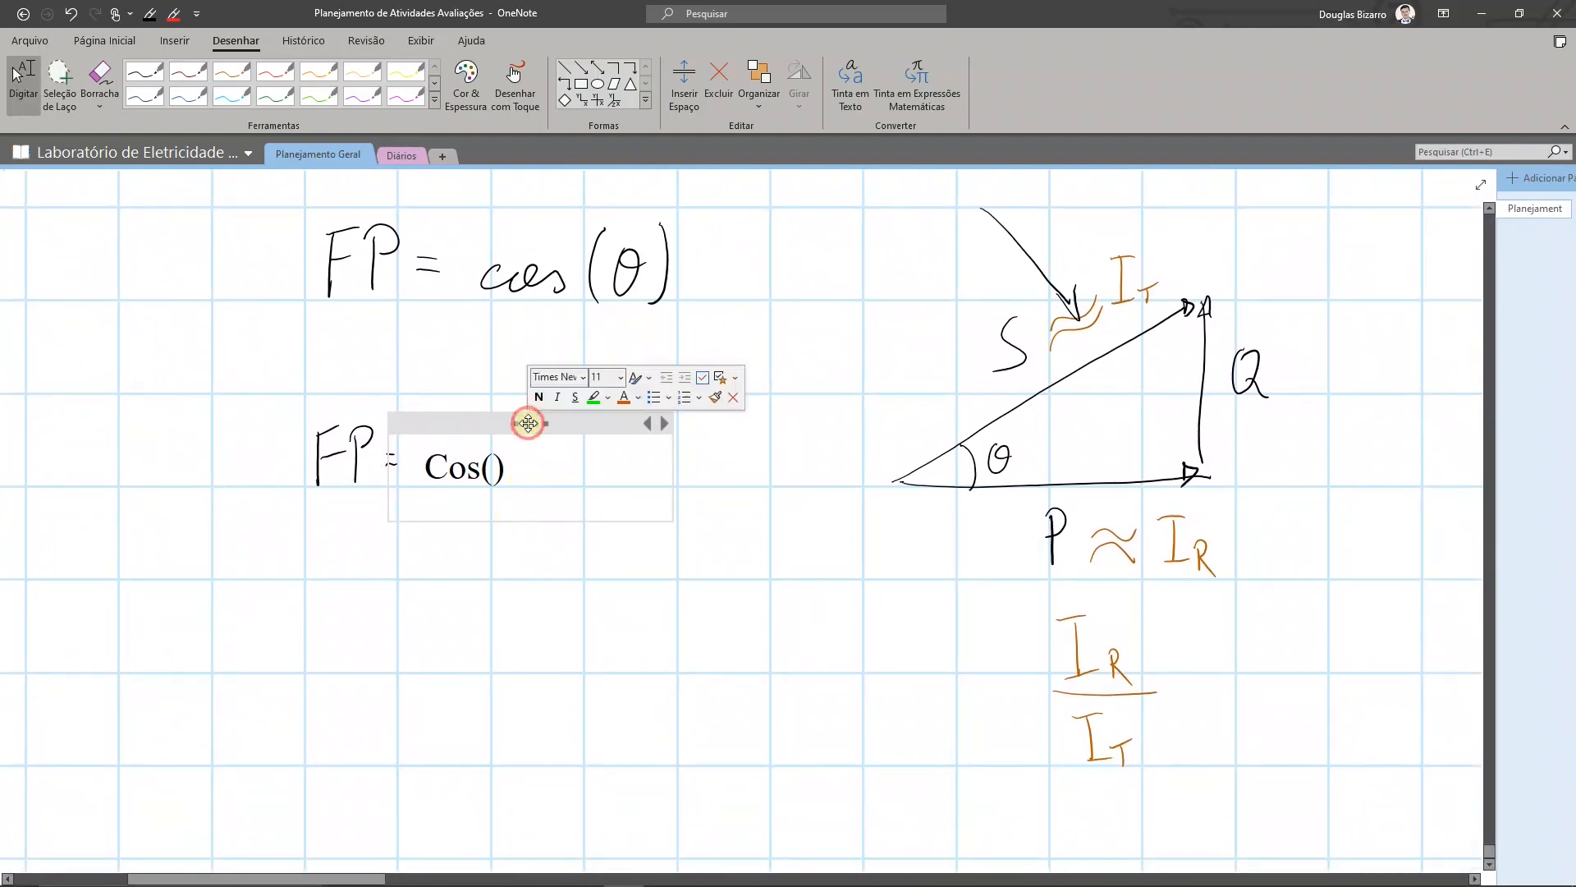
{"action": "key", "text": "Delete"}
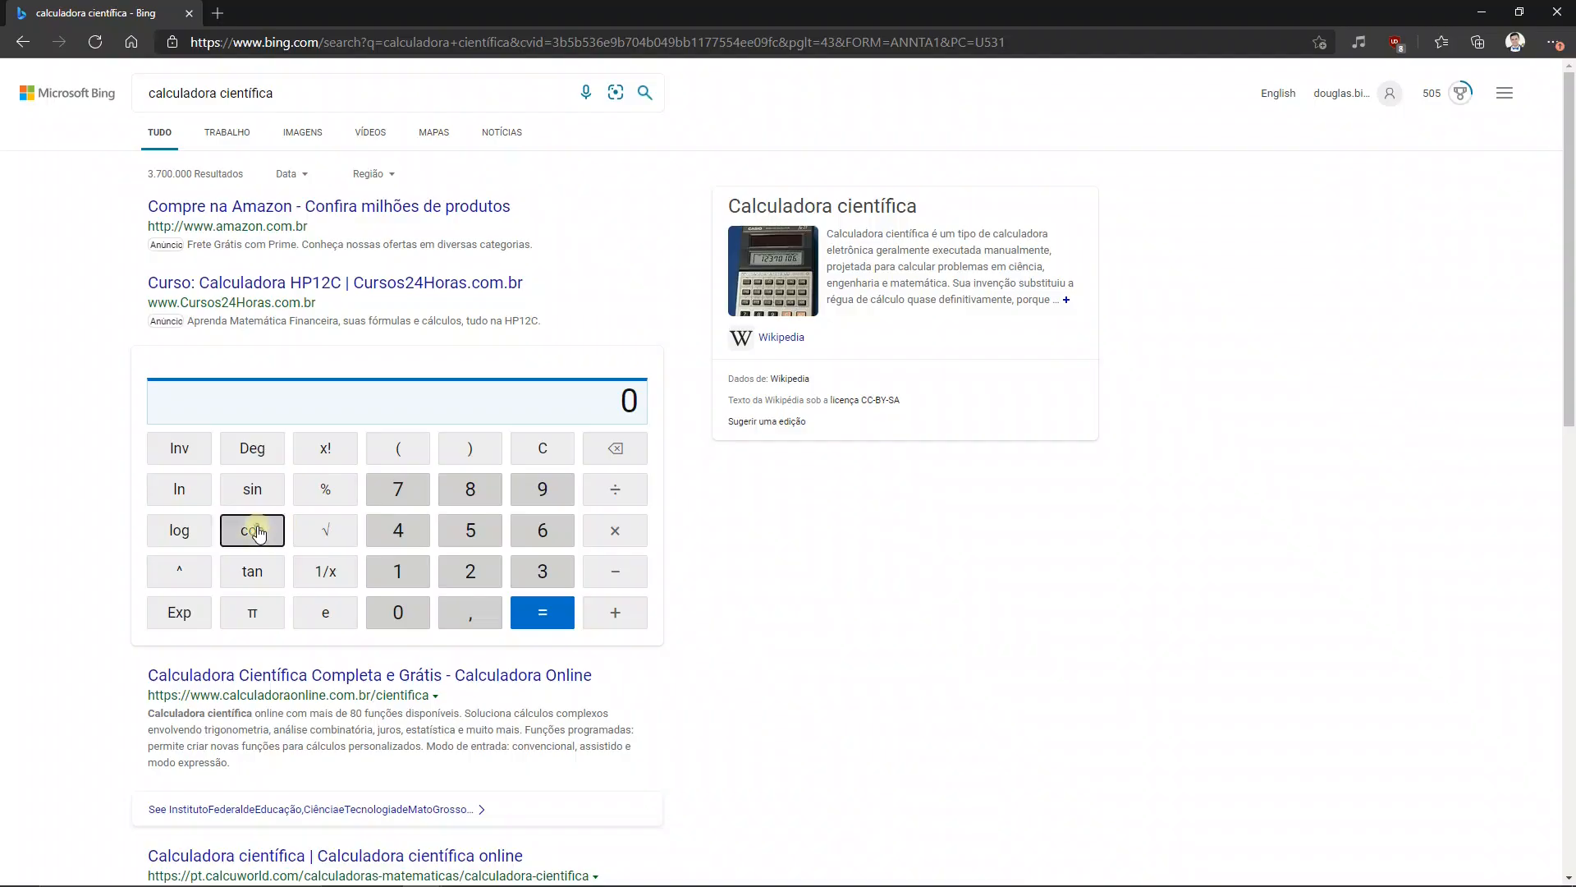
- Calculate cos(53,02152) in the Bing scientific calculator, taking the angle from the θ calculation in OneNote
{"action": "left_click", "coordinate": [256, 530]}
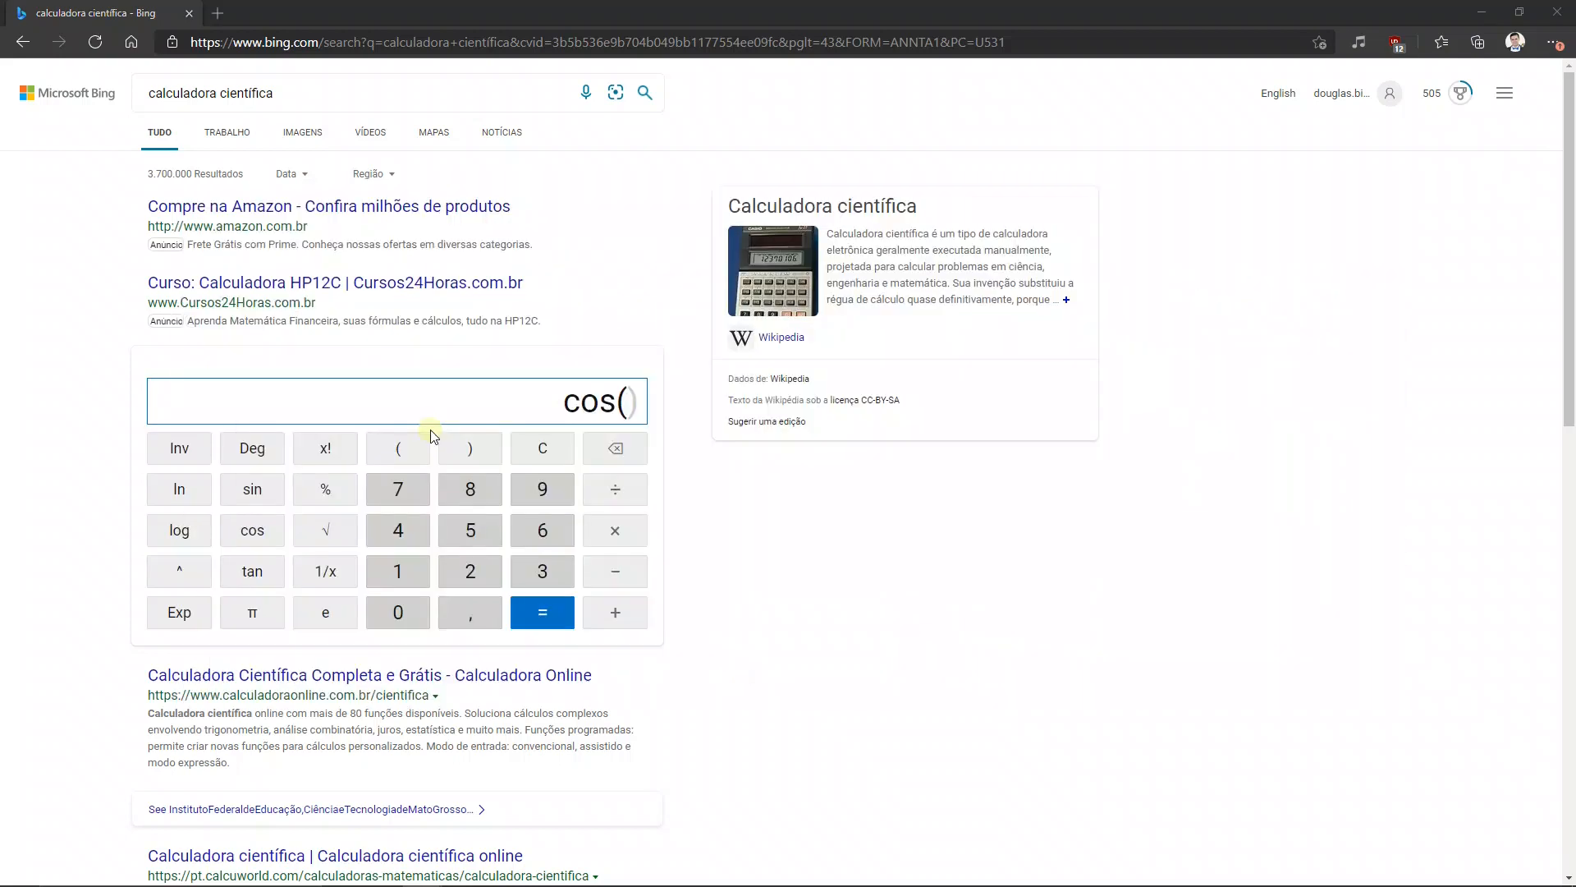
{"action": "key", "text": "super+Tab"}
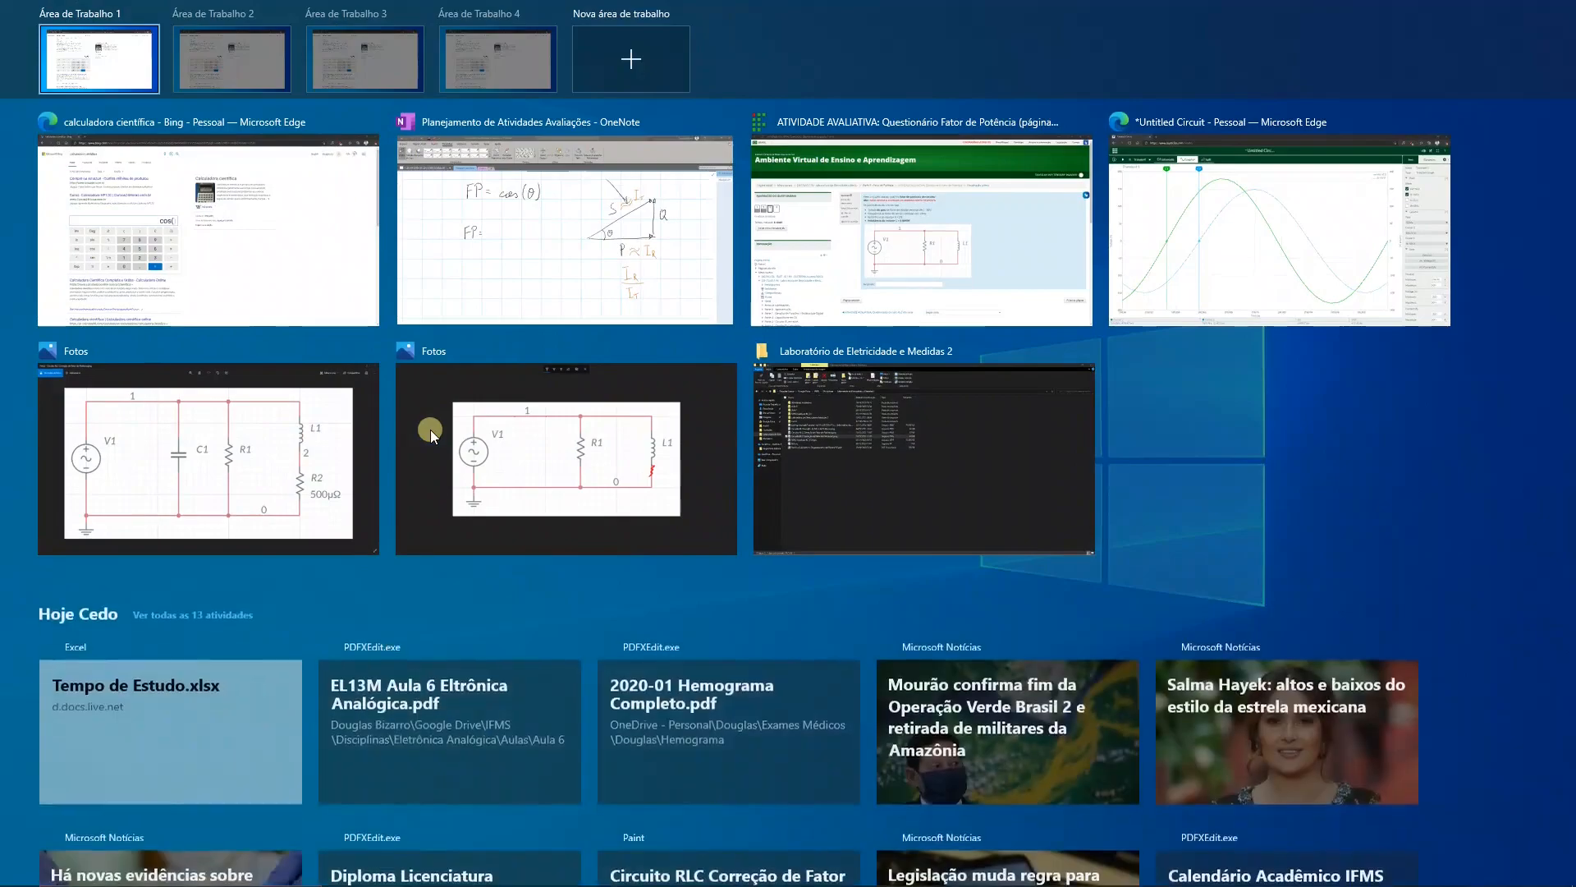
{"action": "left_click", "coordinate": [565, 231]}
{"action": "scroll", "coordinate": [429, 433], "scroll_direction": "up", "scroll_amount": 5}
{"action": "left_click_drag", "start_coordinate": [1235, 621], "coordinate": [872, 477]}
{"action": "left_click_drag", "start_coordinate": [989, 483], "coordinate": [1123, 483]}
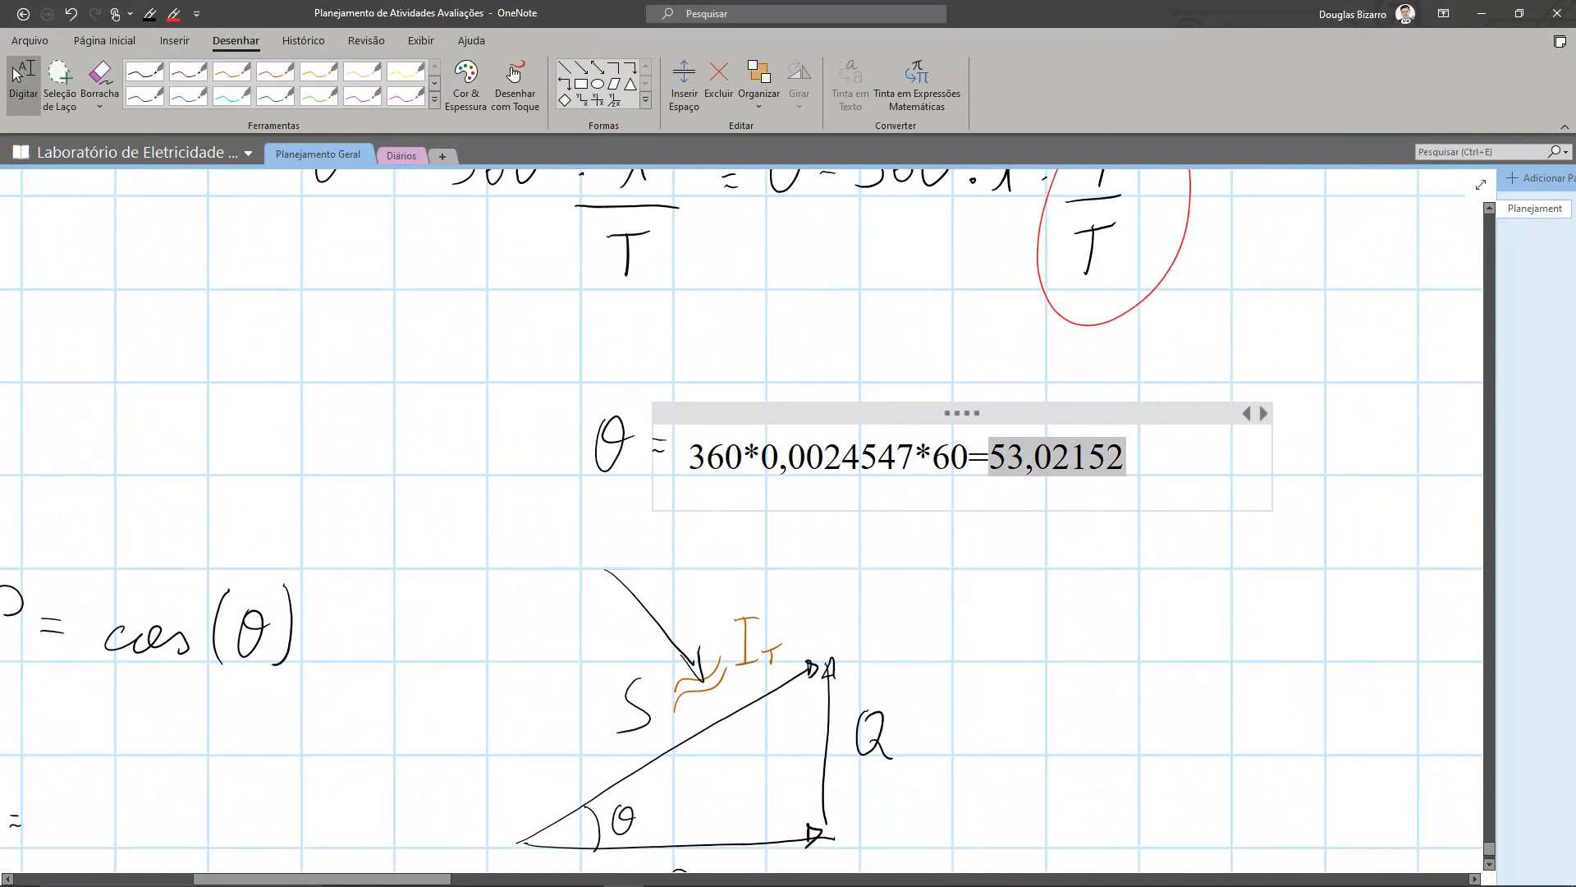
{"action": "key", "text": "alt+Tab"}
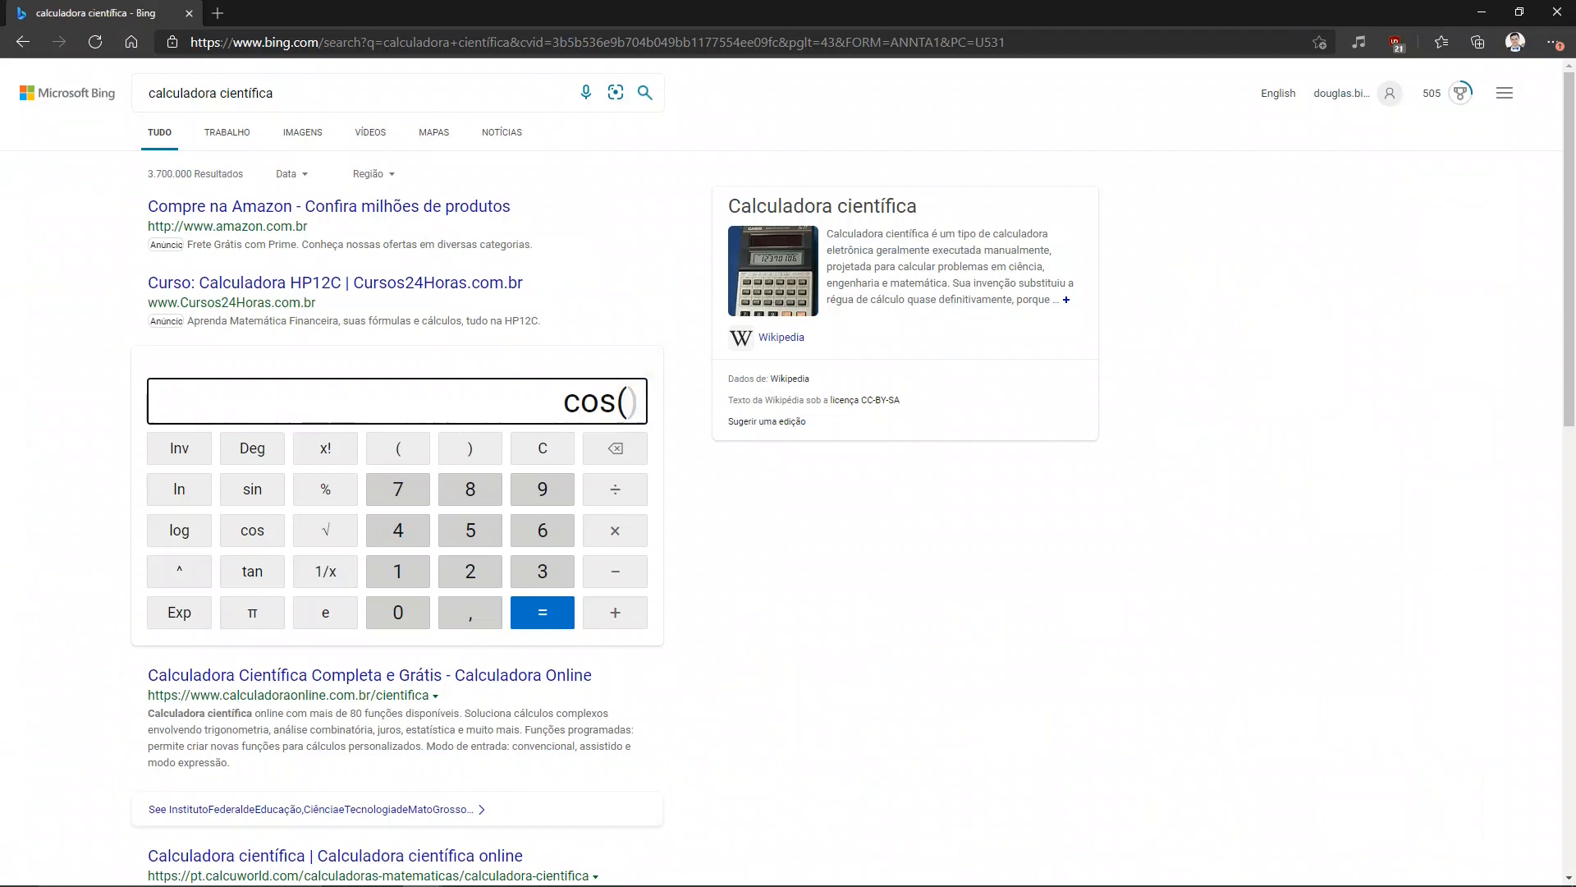
{"action": "type", "text": "53,"}
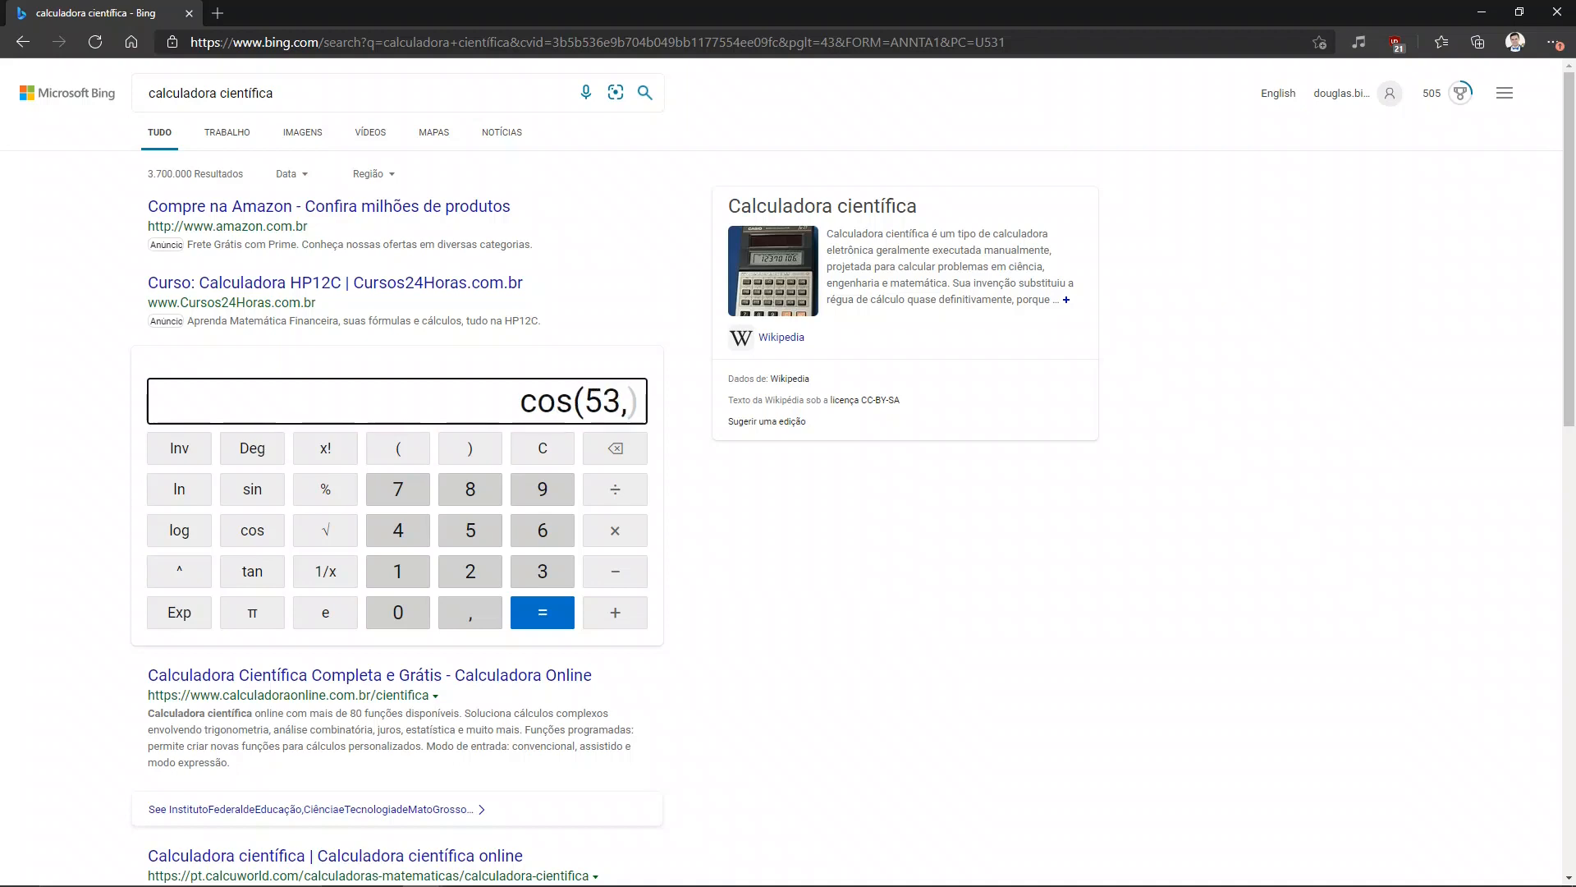
{"action": "type", "text": "02152"}
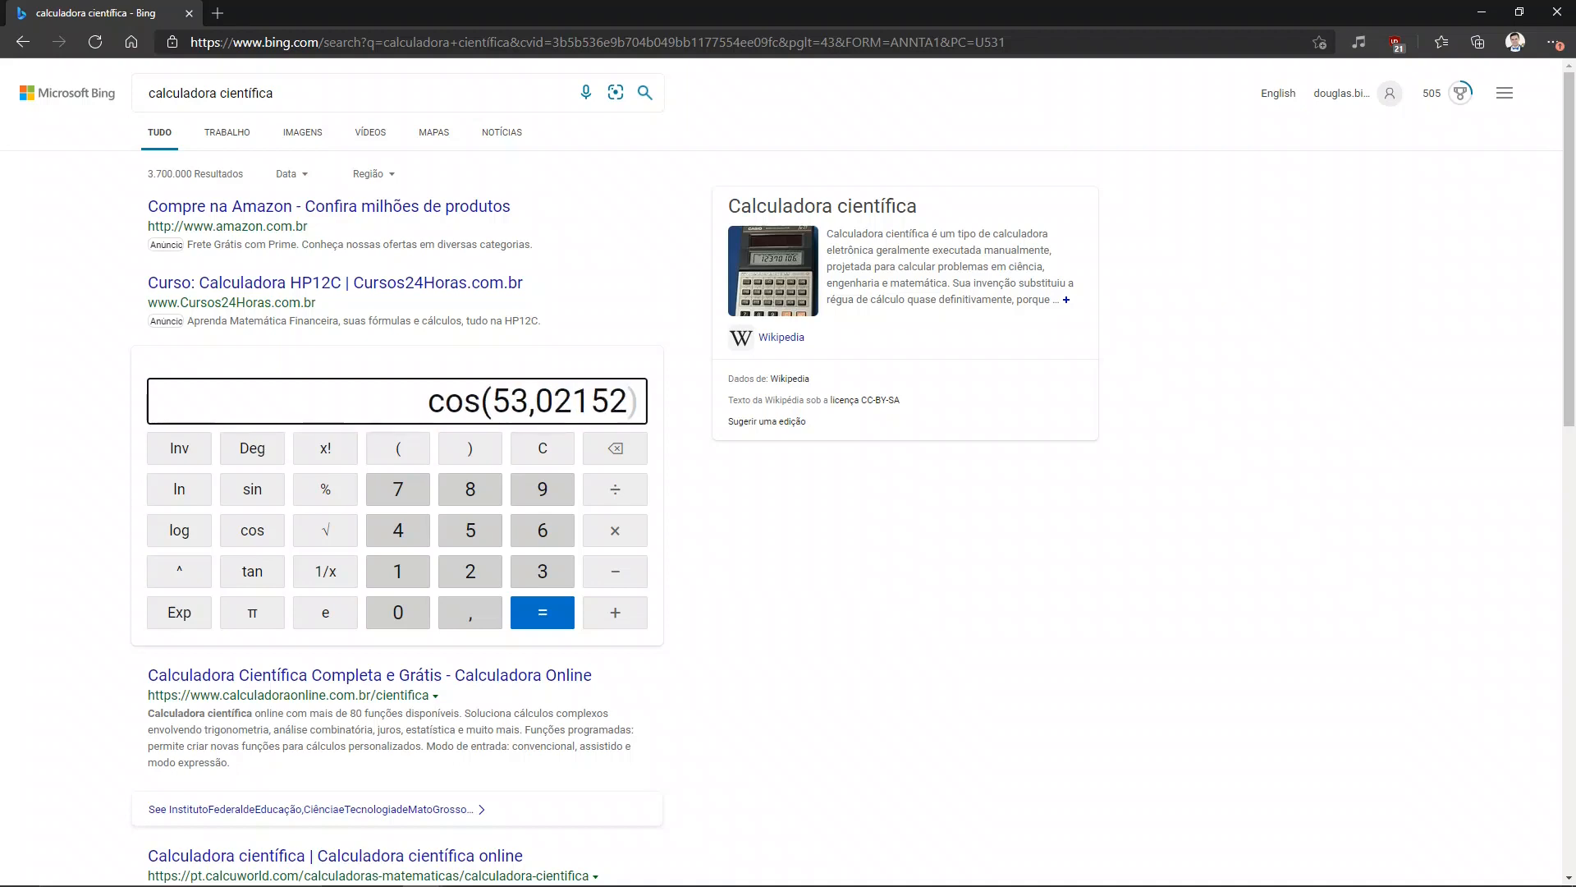
{"action": "key", "text": "Return"}
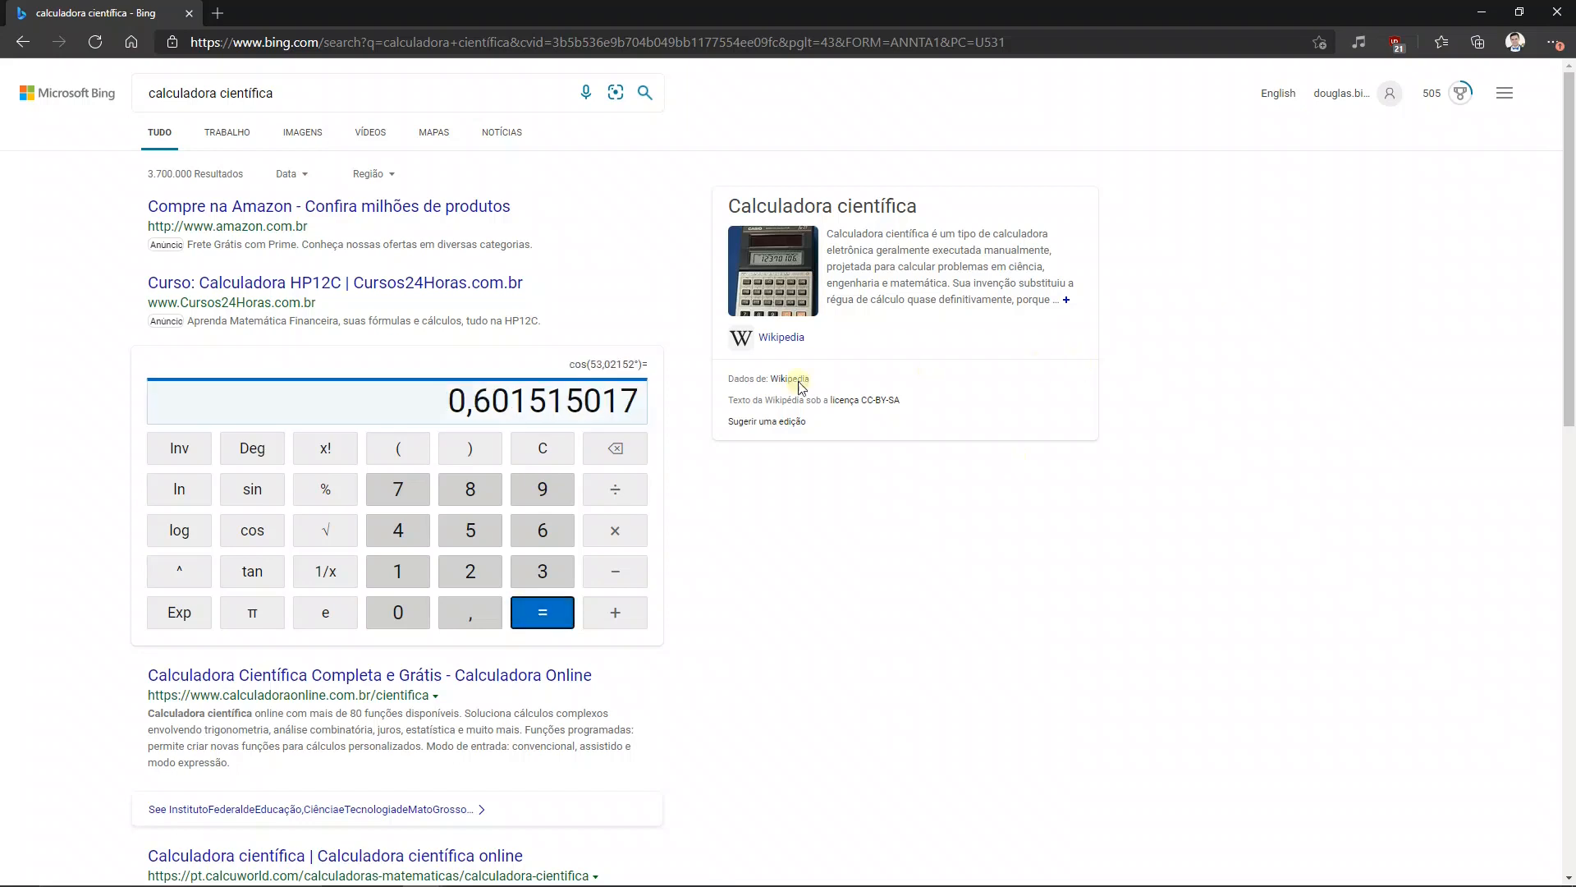
- Copy the cosine result 0,601515017 and paste it as the answer to question 3 of the power factor quiz
{"action": "left_click_drag", "start_coordinate": [447, 400], "coordinate": [632, 397]}
{"action": "key", "text": "ctrl+c"}
{"action": "left_click", "coordinate": [722, 494]}
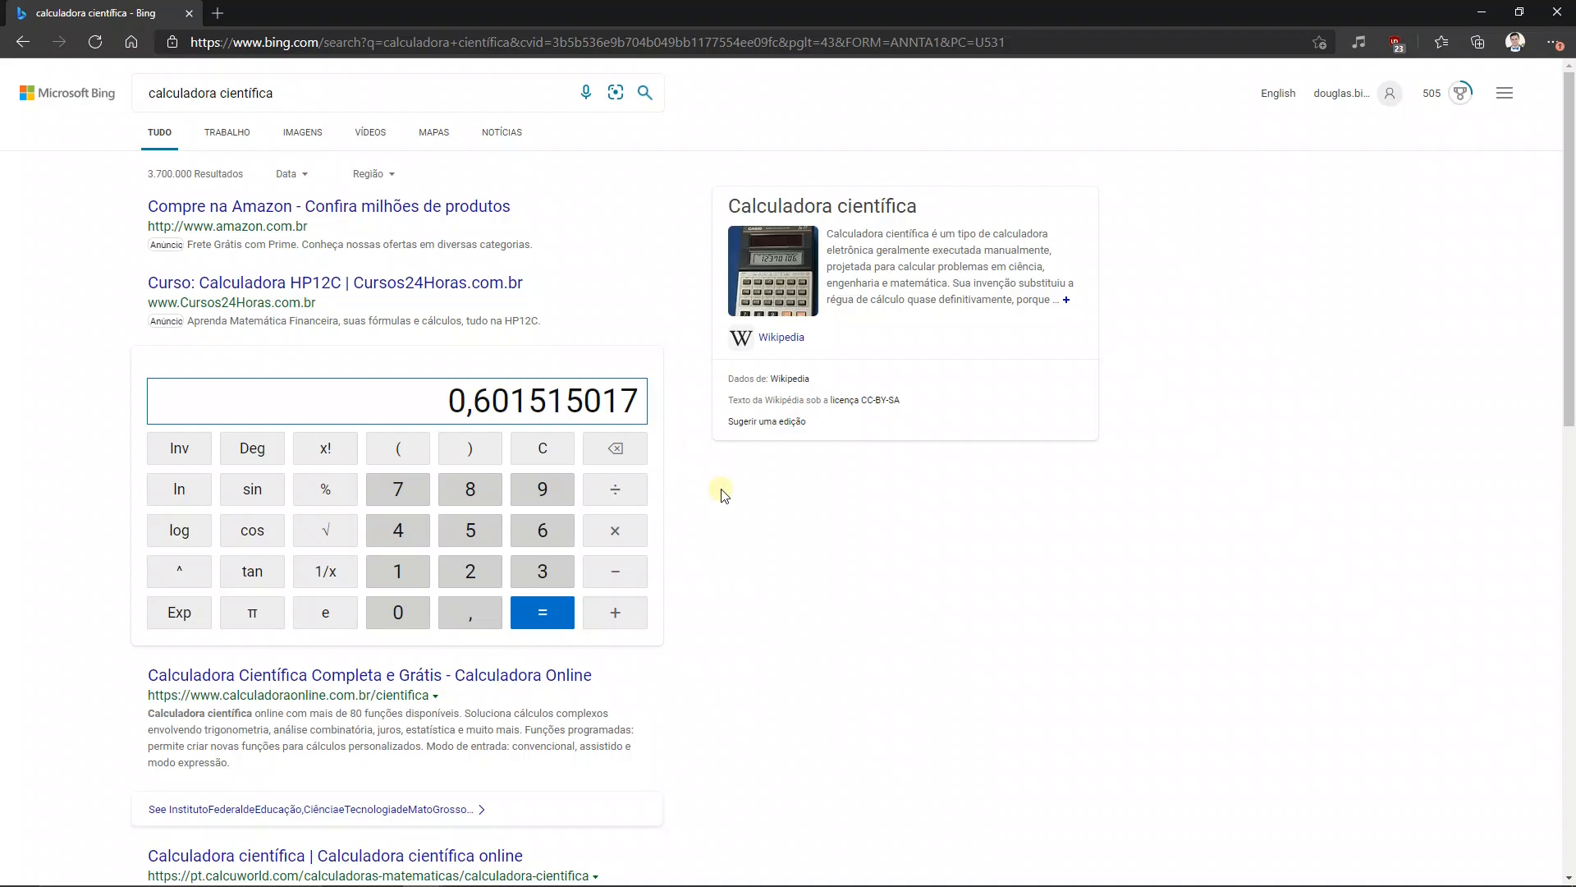
{"action": "key", "text": "super+Tab"}
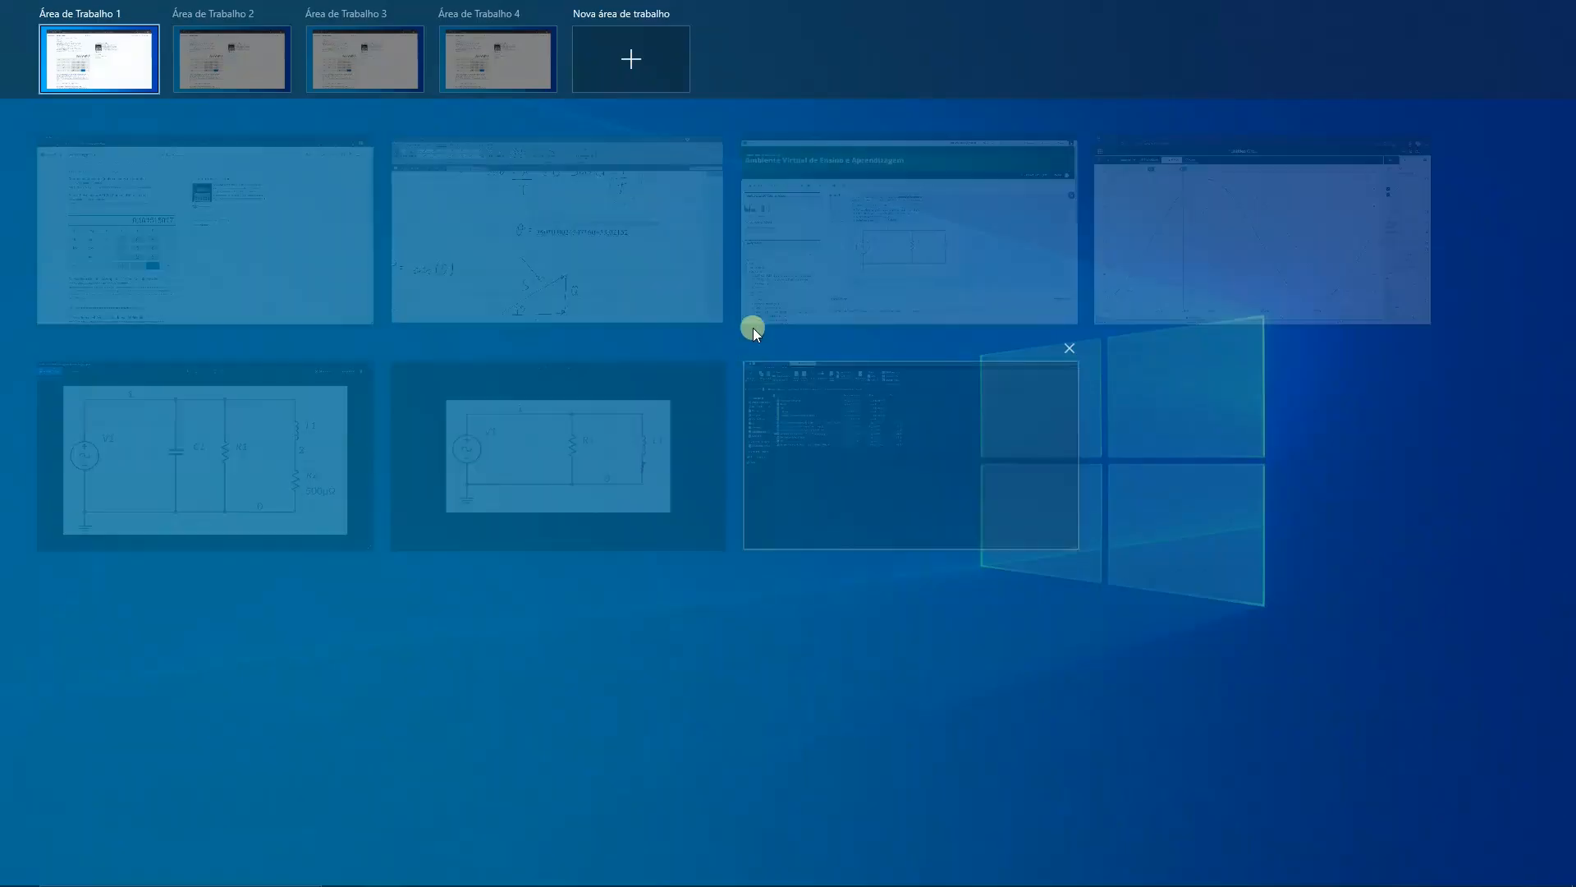
{"action": "left_click", "coordinate": [805, 242]}
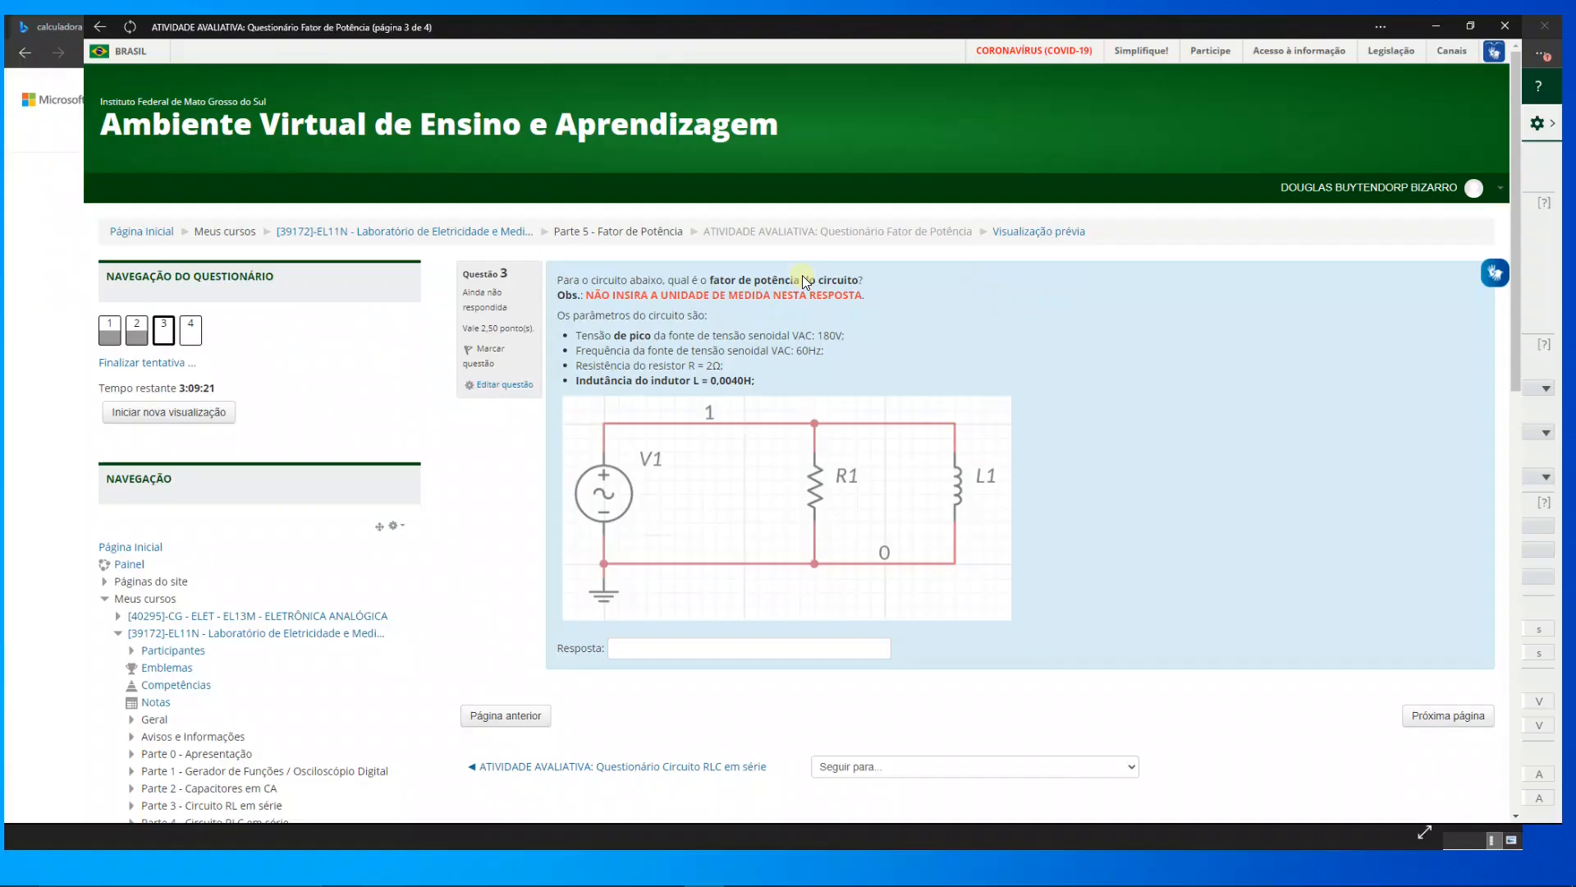
{"action": "left_click", "coordinate": [675, 698]}
{"action": "key", "text": "ctrl+v"}
{"action": "left_click", "coordinate": [679, 745]}
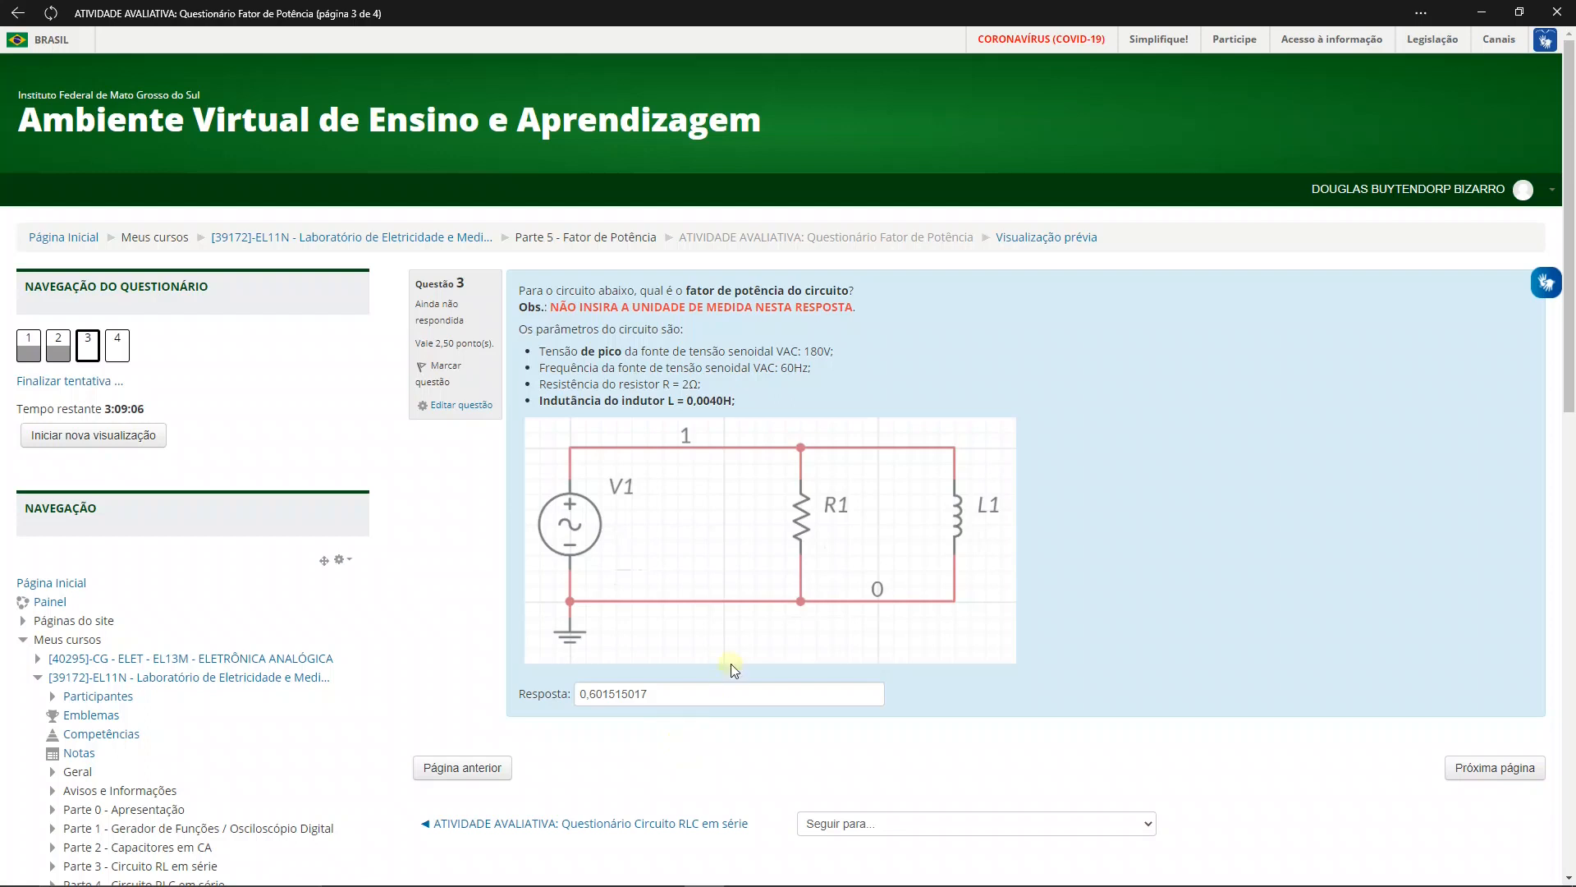
- Switch back to OneNote and handwrite an orange equals sign beside the I_R over I_T fraction below the power triangle
{"action": "key", "text": "alt+Tab"}
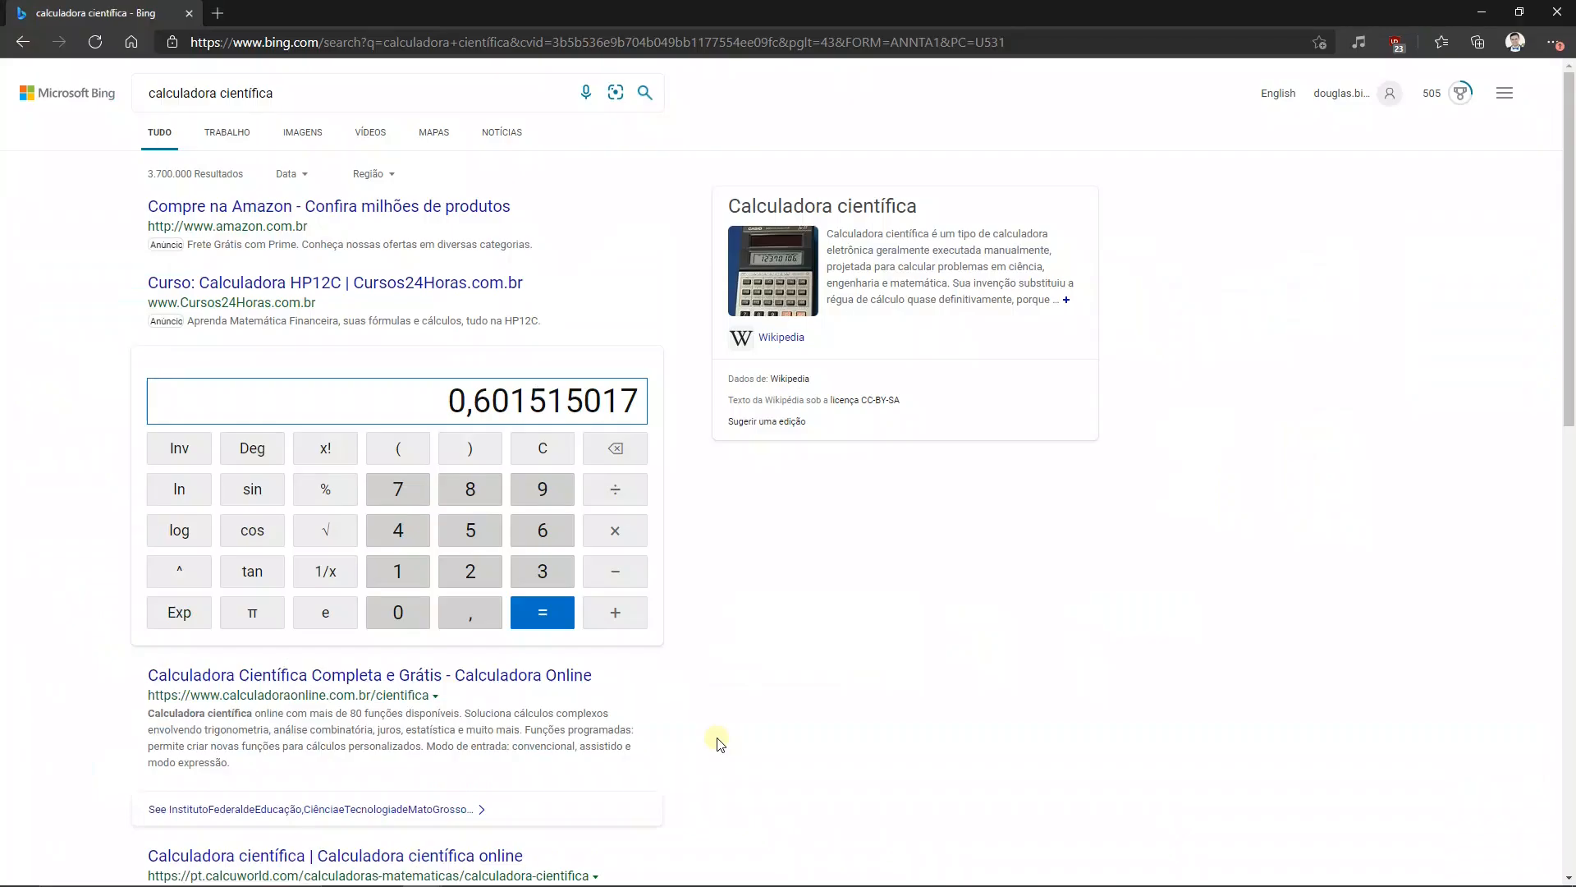
{"action": "key", "text": "alt+Tab"}
{"action": "key", "text": "super+Tab"}
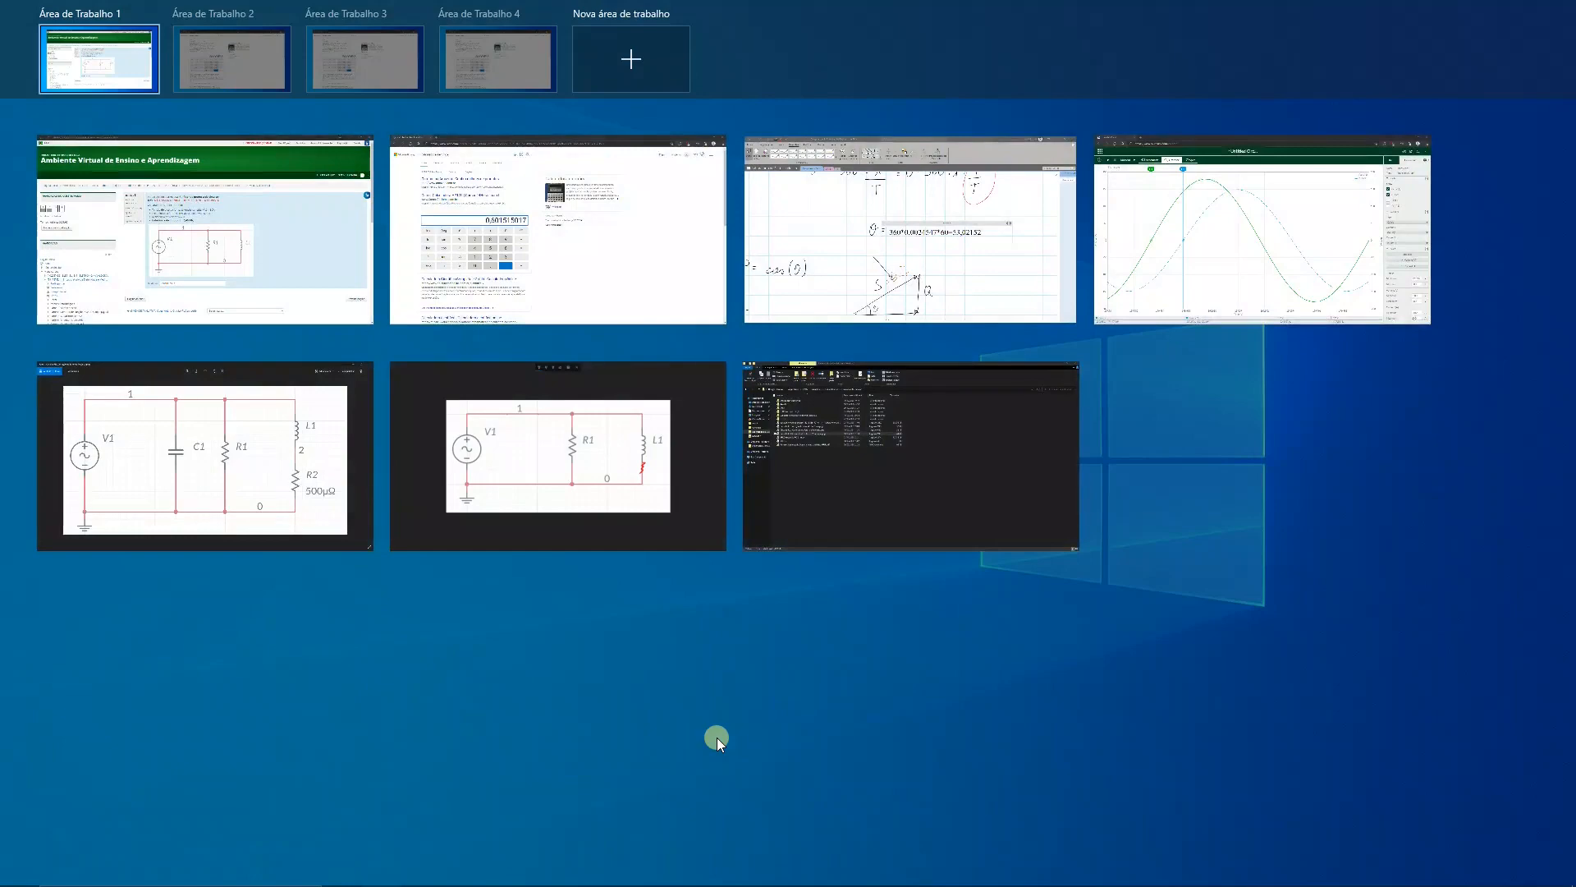
{"action": "left_click", "coordinate": [920, 246]}
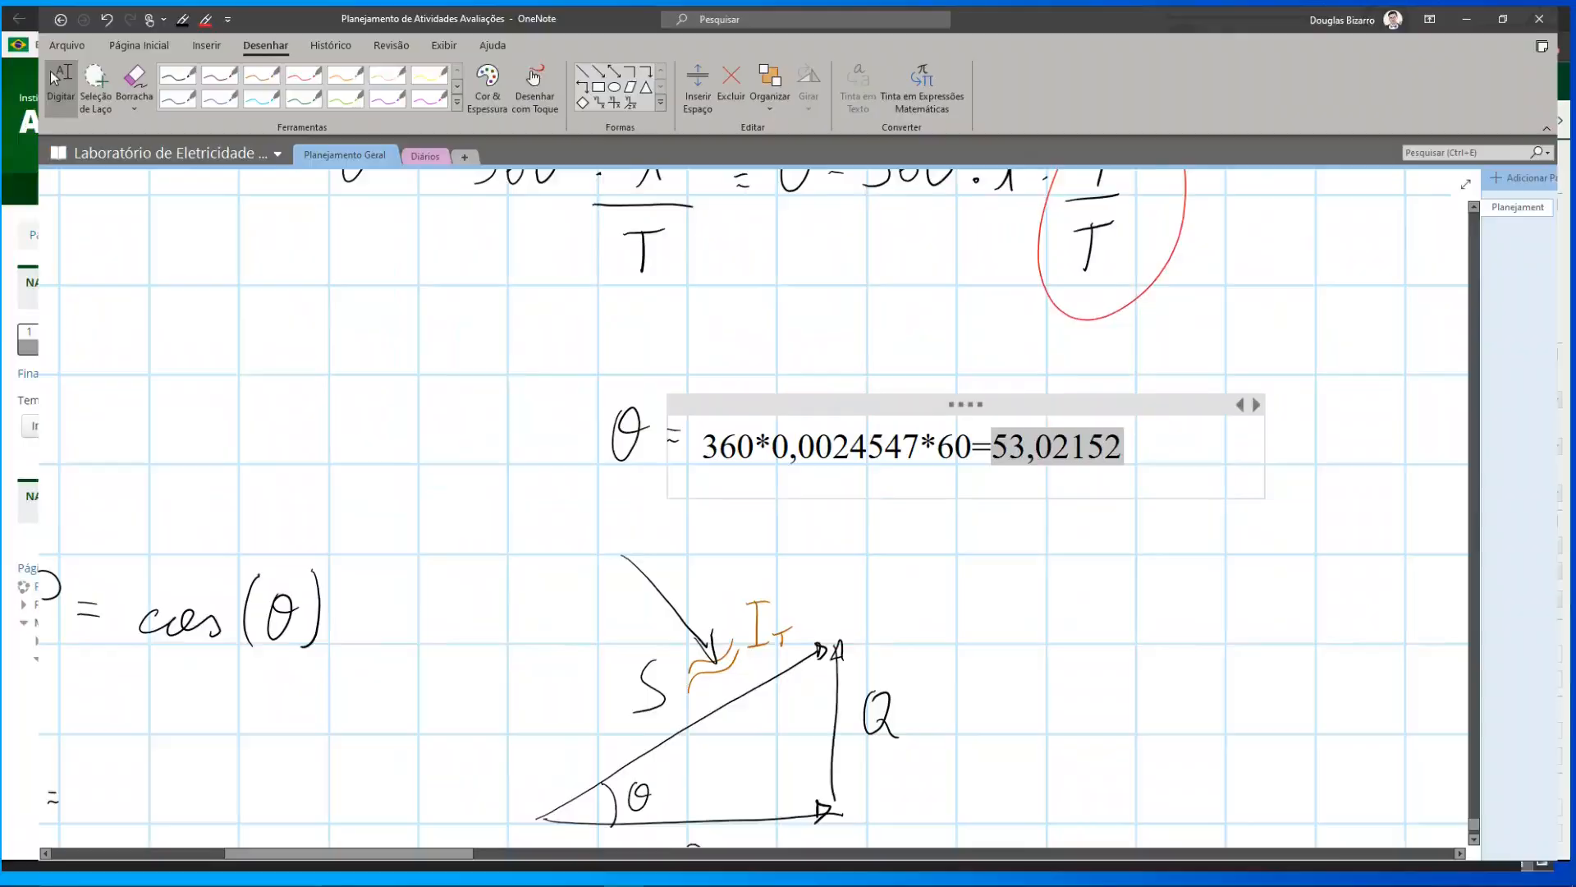
{"action": "left_click_drag", "start_coordinate": [925, 644], "coordinate": [1016, 419]}
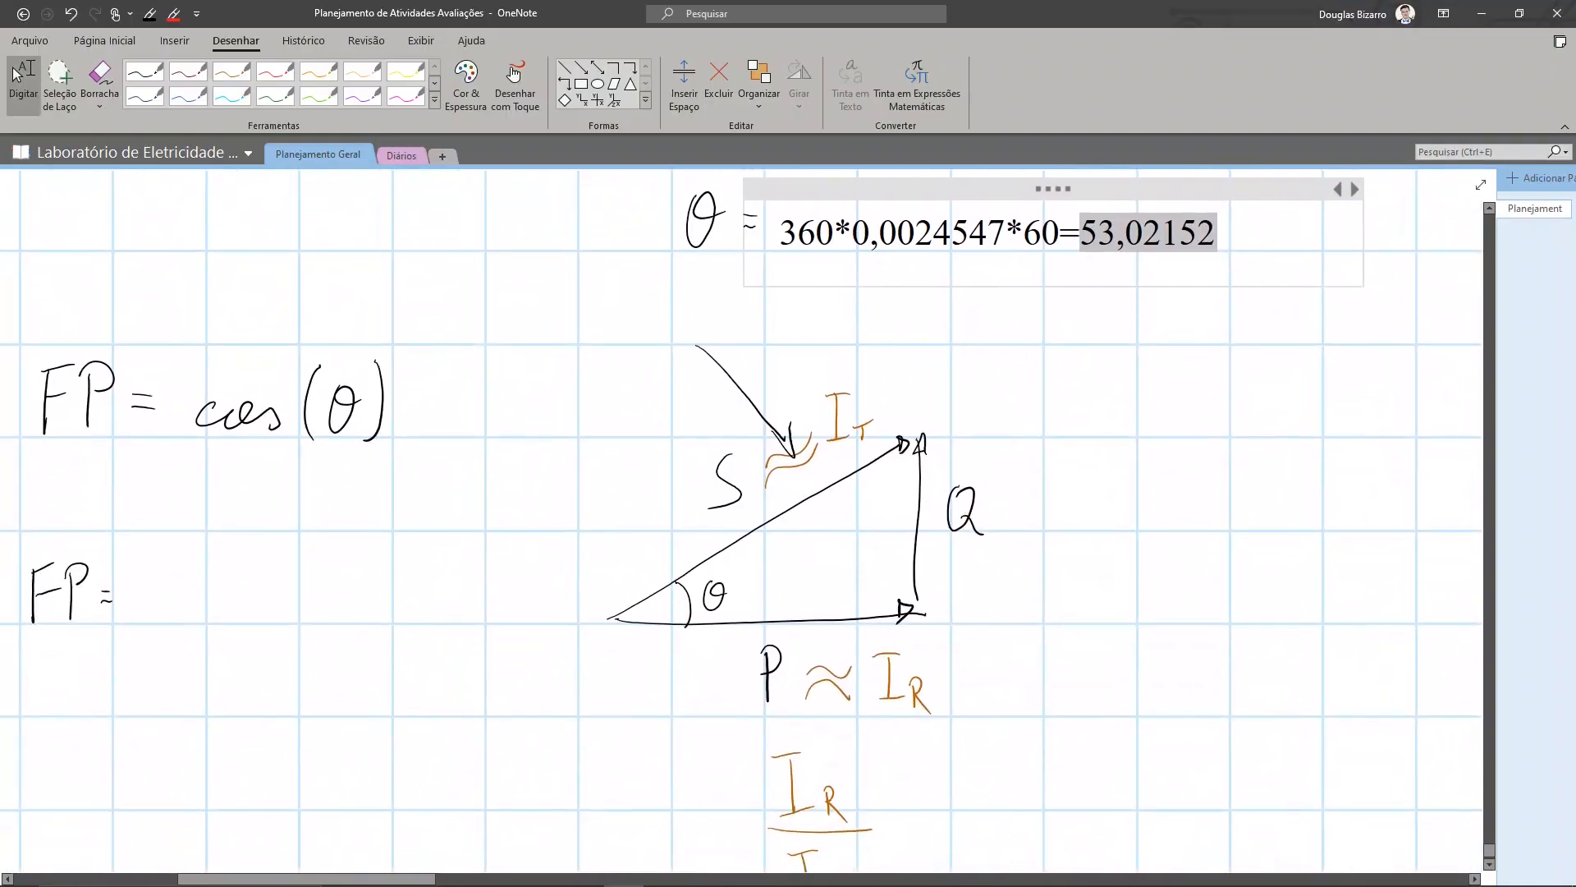
{"action": "left_click_drag", "start_coordinate": [1017, 718], "coordinate": [989, 534]}
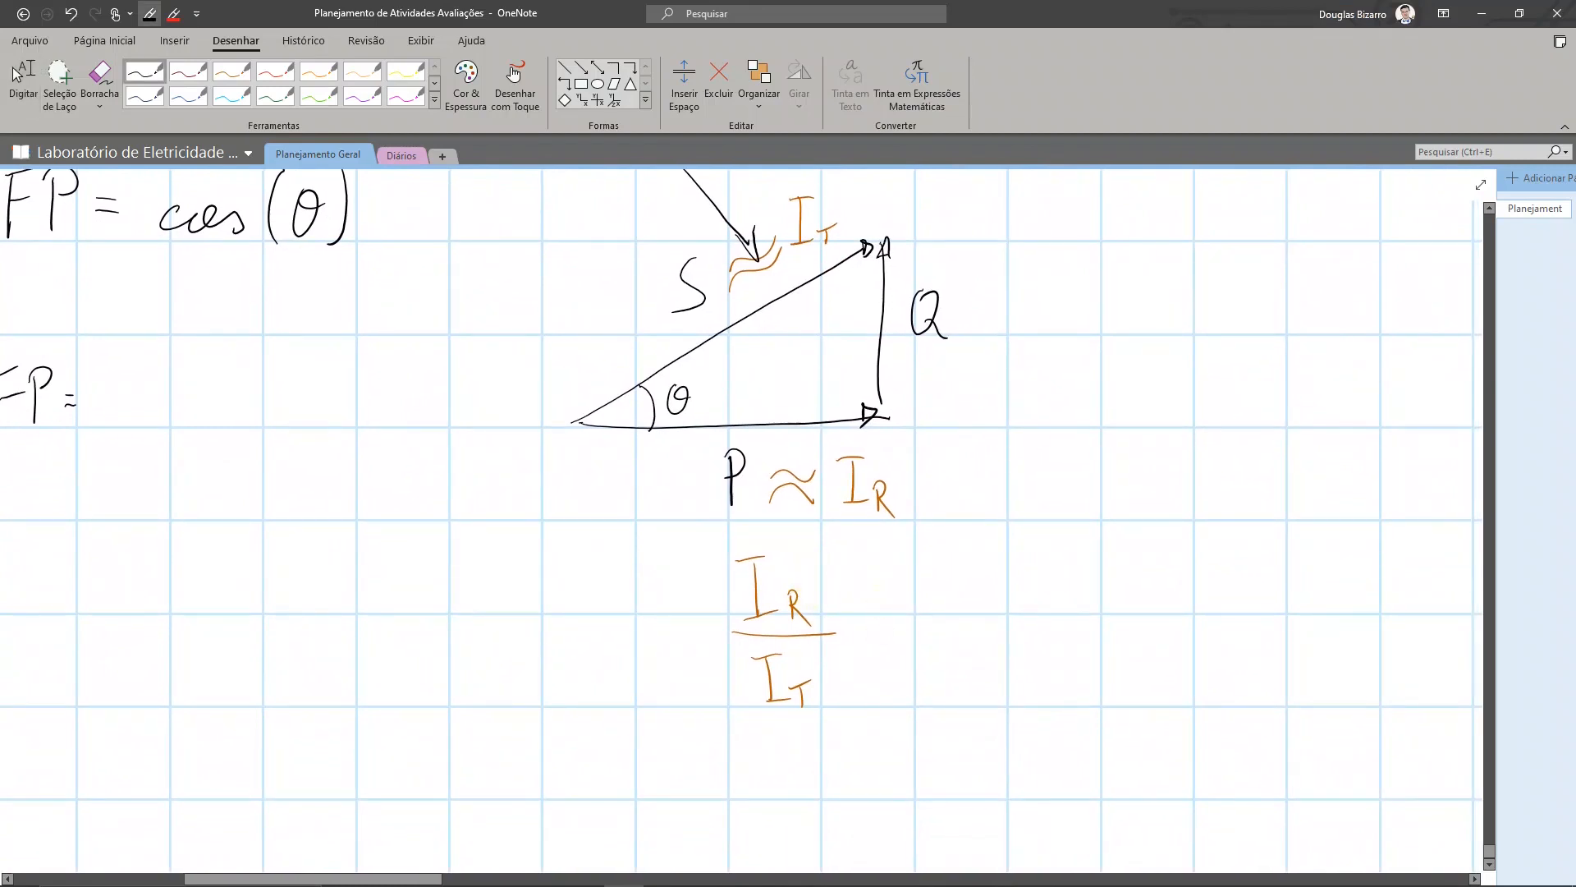
{"action": "left_click", "coordinate": [225, 72]}
{"action": "left_click_drag", "start_coordinate": [875, 598], "coordinate": [893, 608]}
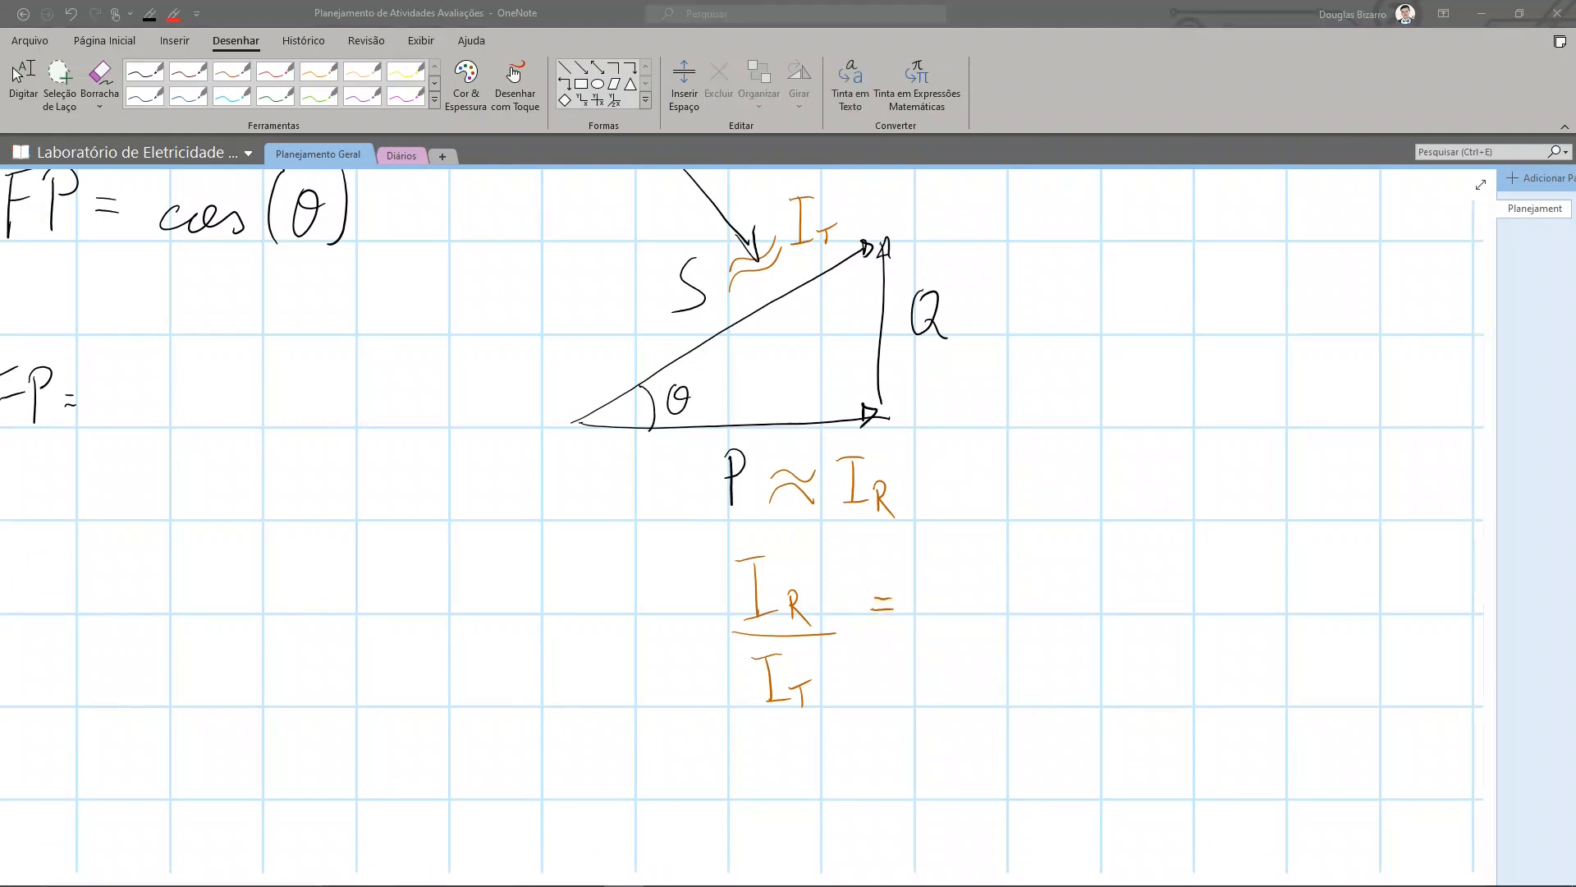
- Switch to the Multisim grapher, show the IR: I(R1) plot and set the cursor type to Y Axis
{"action": "key", "text": "super+Tab"}
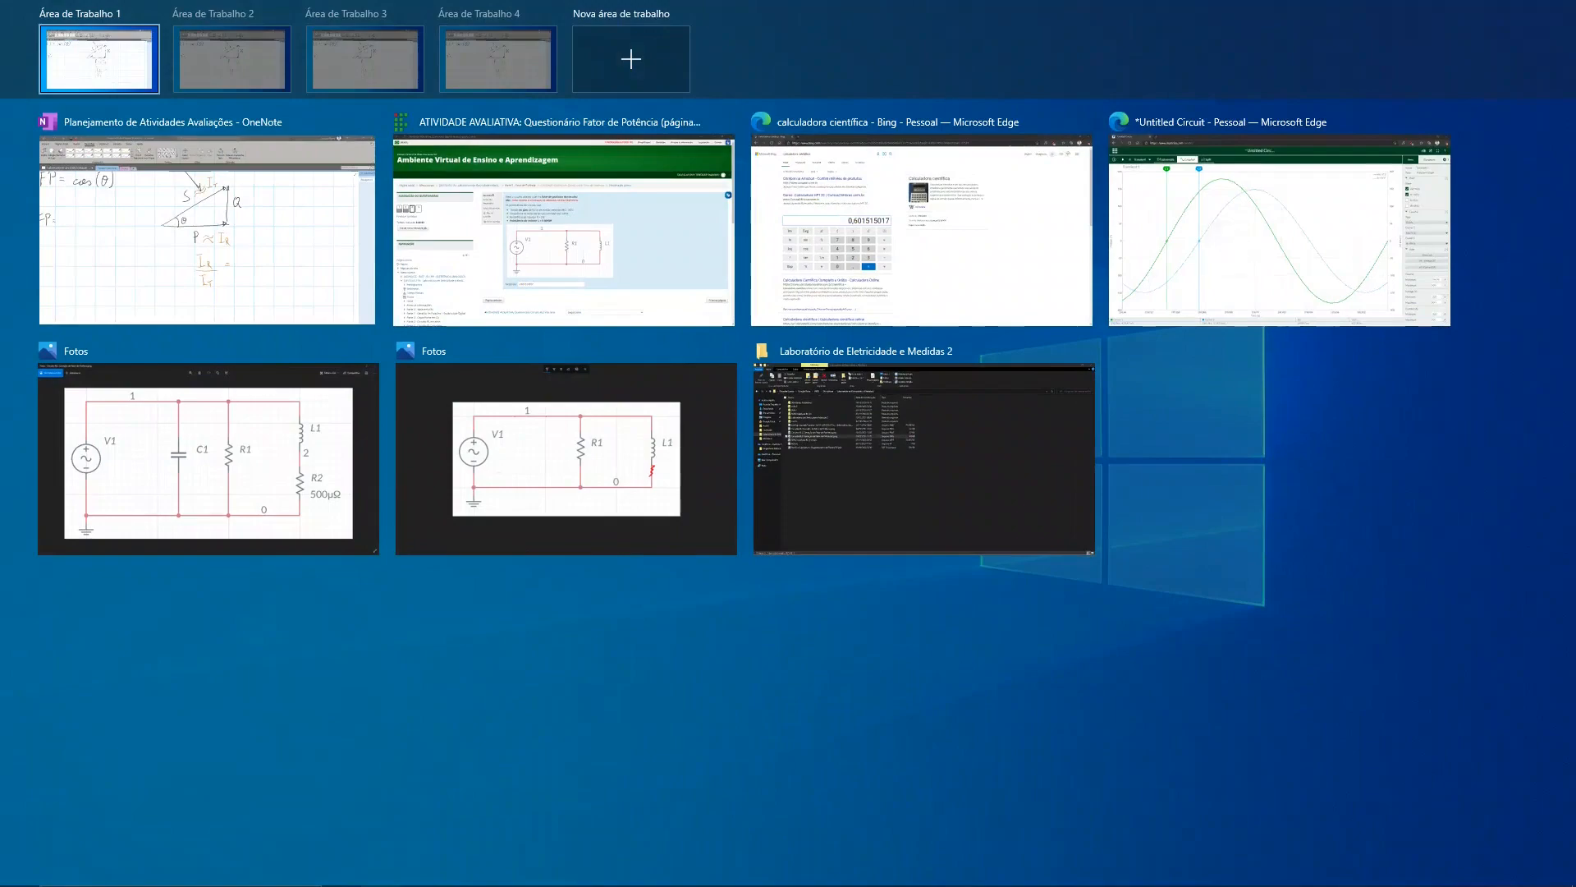
{"action": "left_click", "coordinate": [1229, 237]}
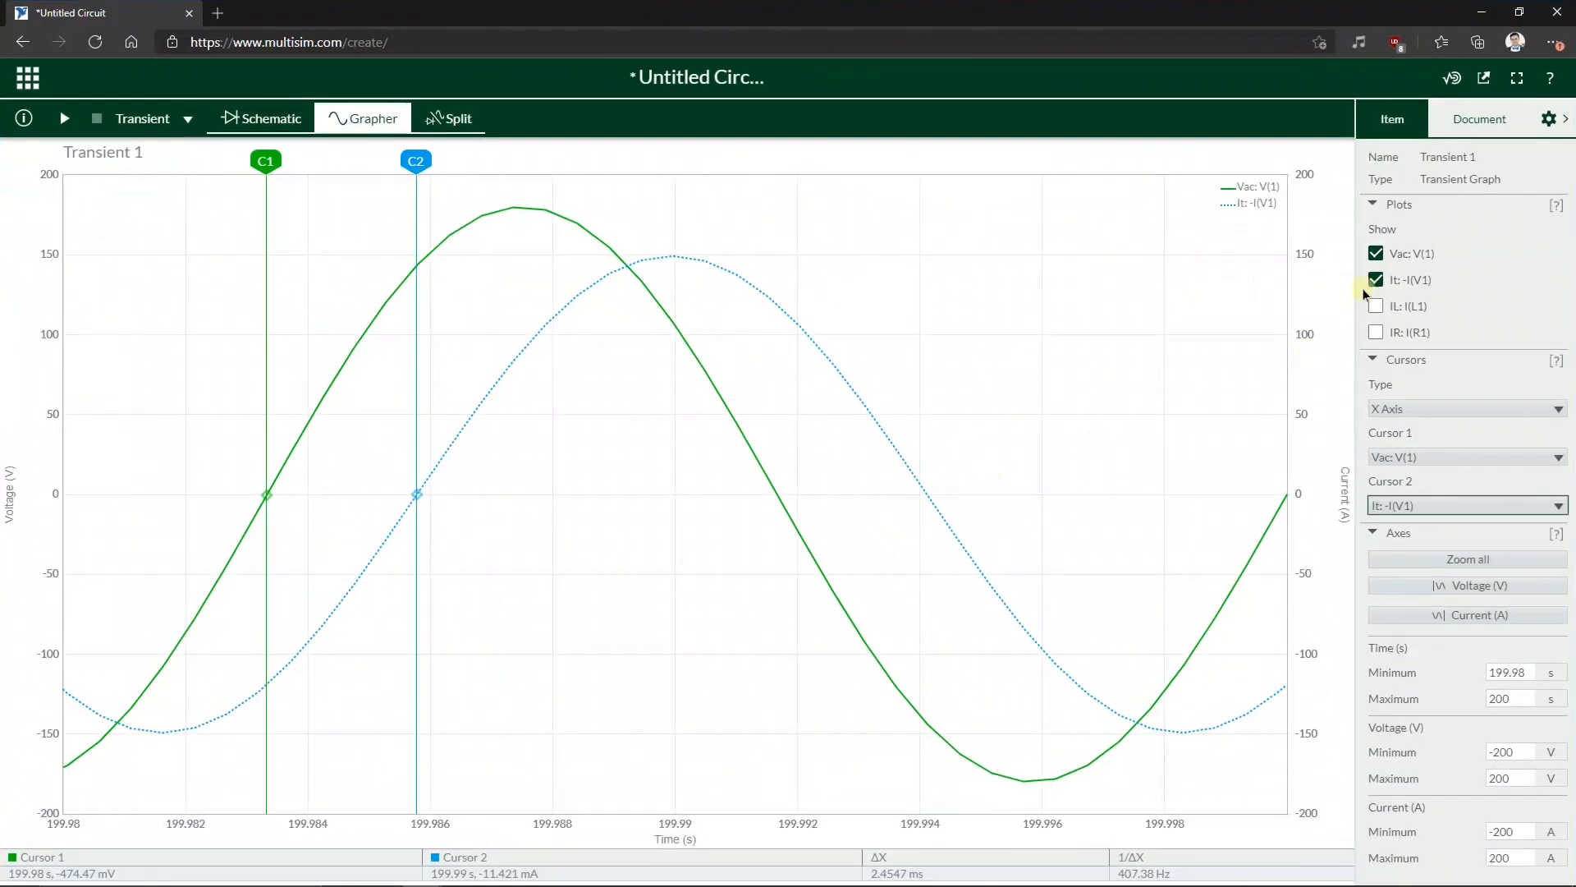
{"action": "left_click", "coordinate": [1371, 333]}
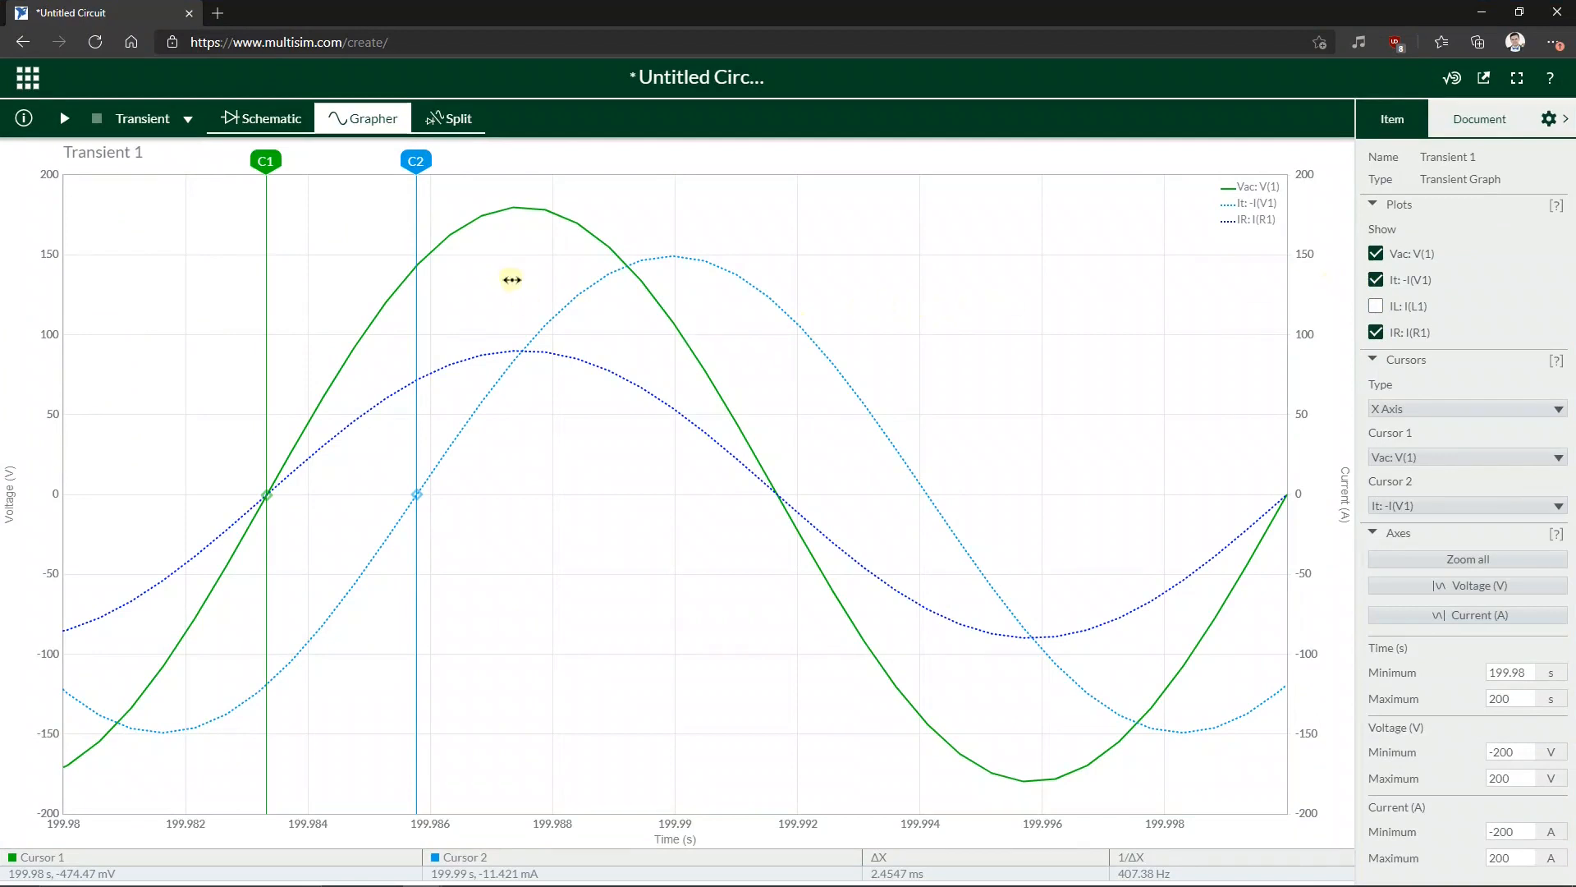
{"action": "left_click", "coordinate": [1420, 408]}
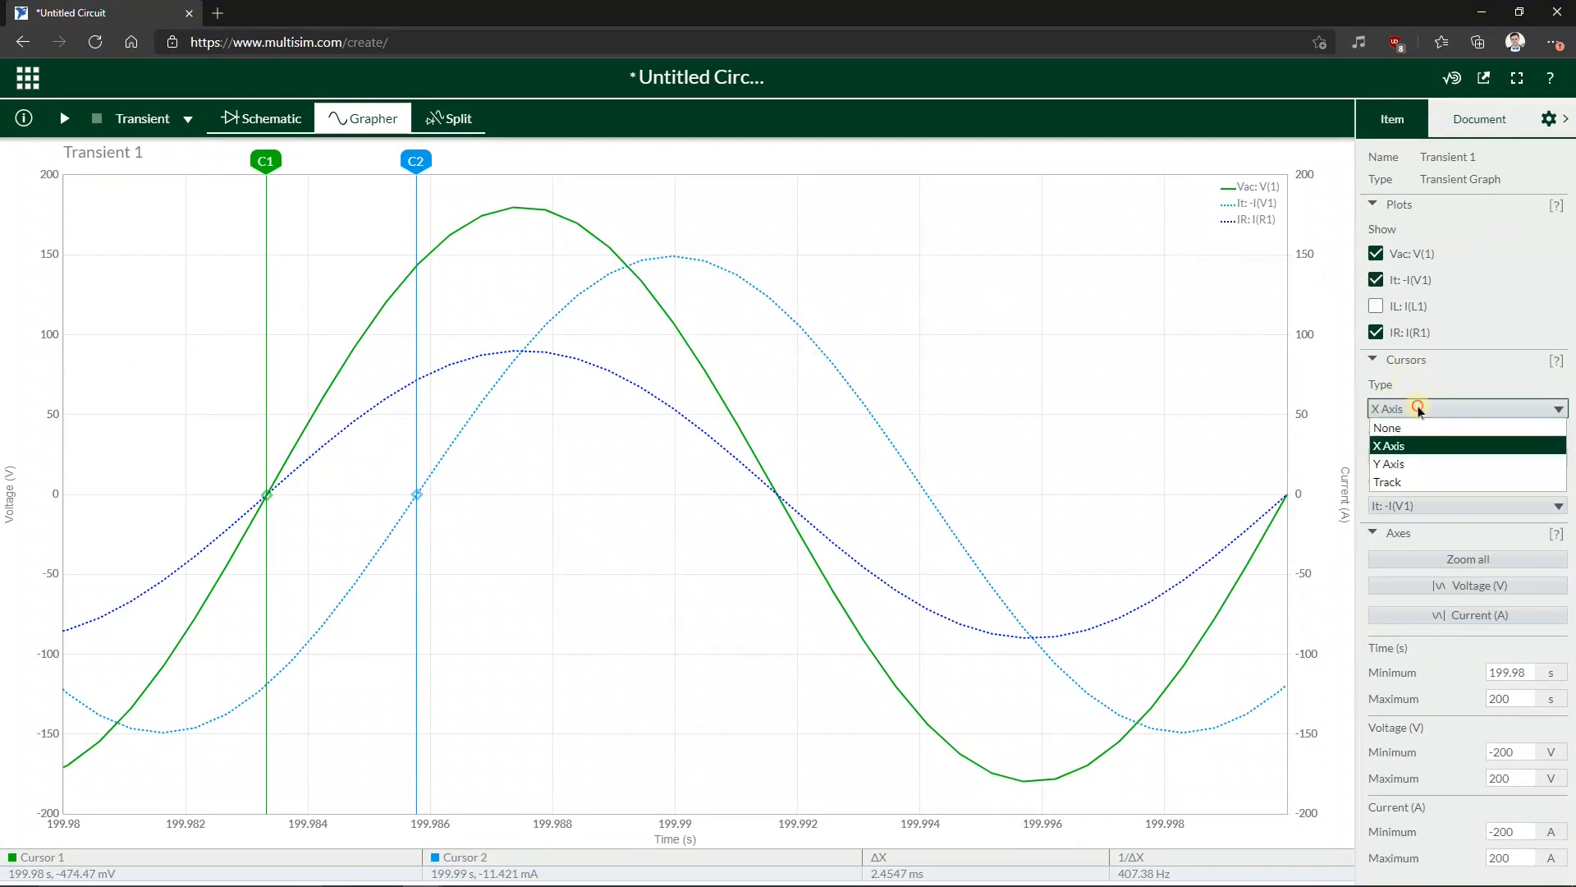
{"action": "left_click", "coordinate": [1416, 465]}
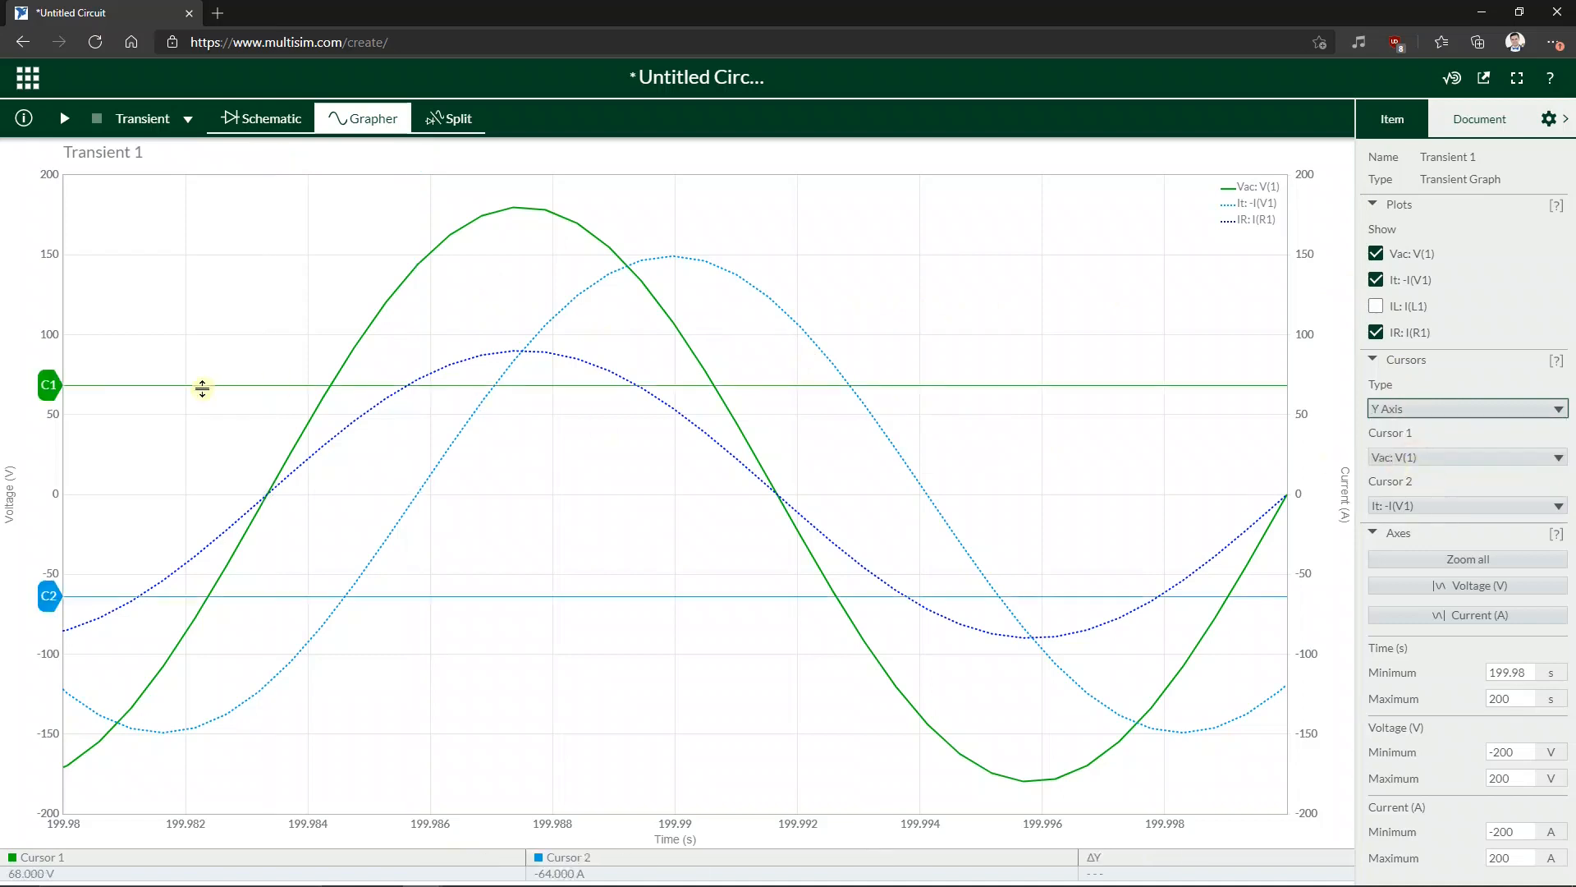
- Assign cursor 1 to IR: I(R1) and align the cursors with the current peaks, IR at about 89.974 A and It at about 149.61 A
{"action": "left_click_drag", "start_coordinate": [50, 385], "coordinate": [50, 336]}
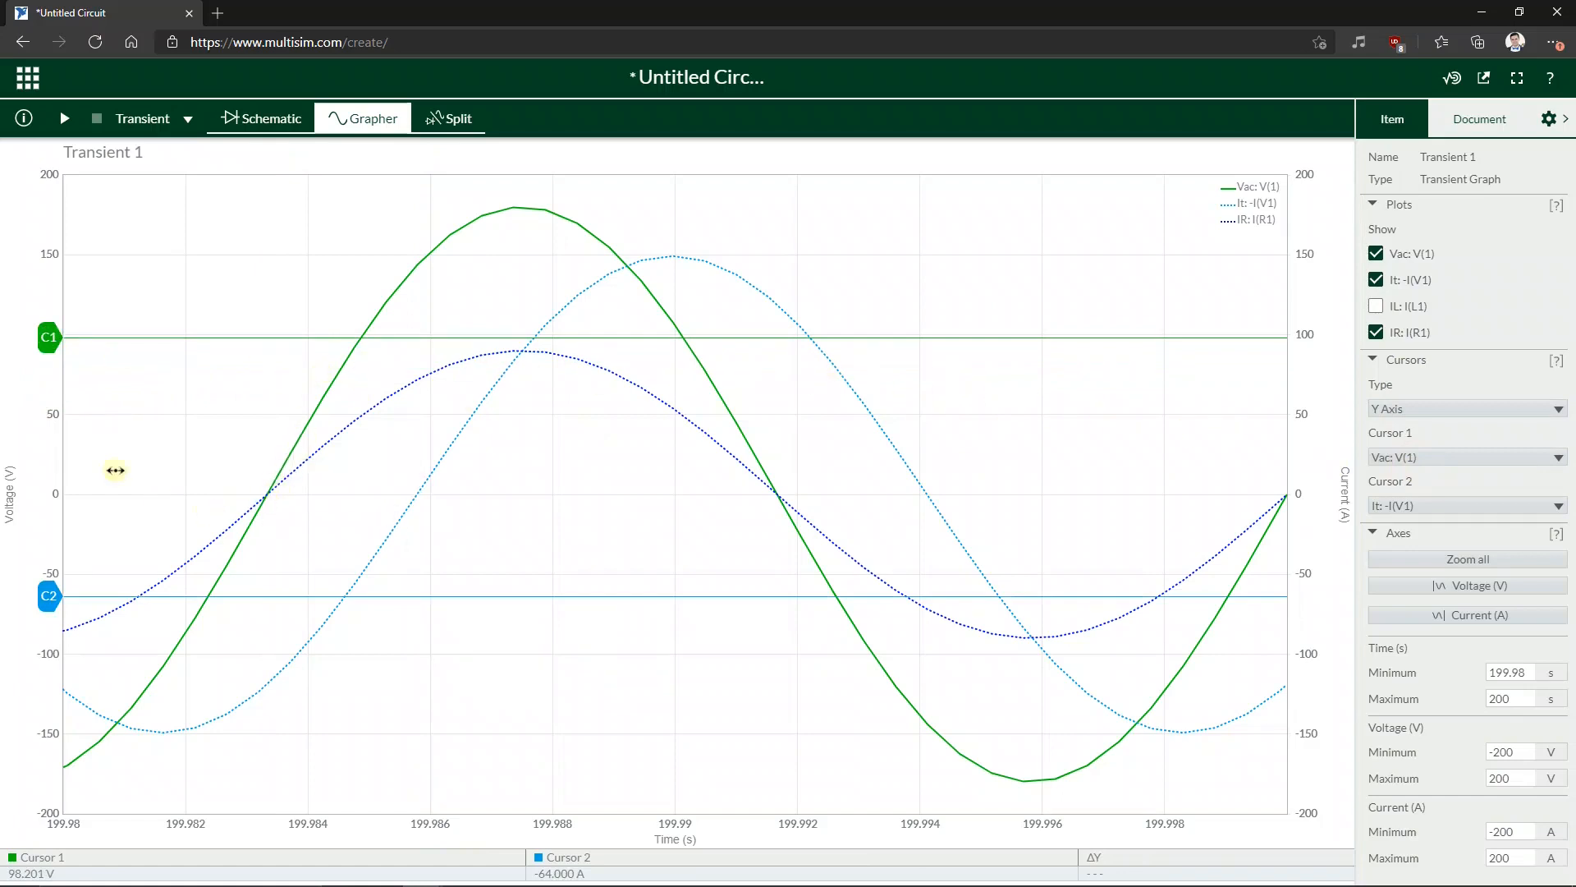
{"action": "left_click_drag", "start_coordinate": [52, 600], "coordinate": [53, 255]}
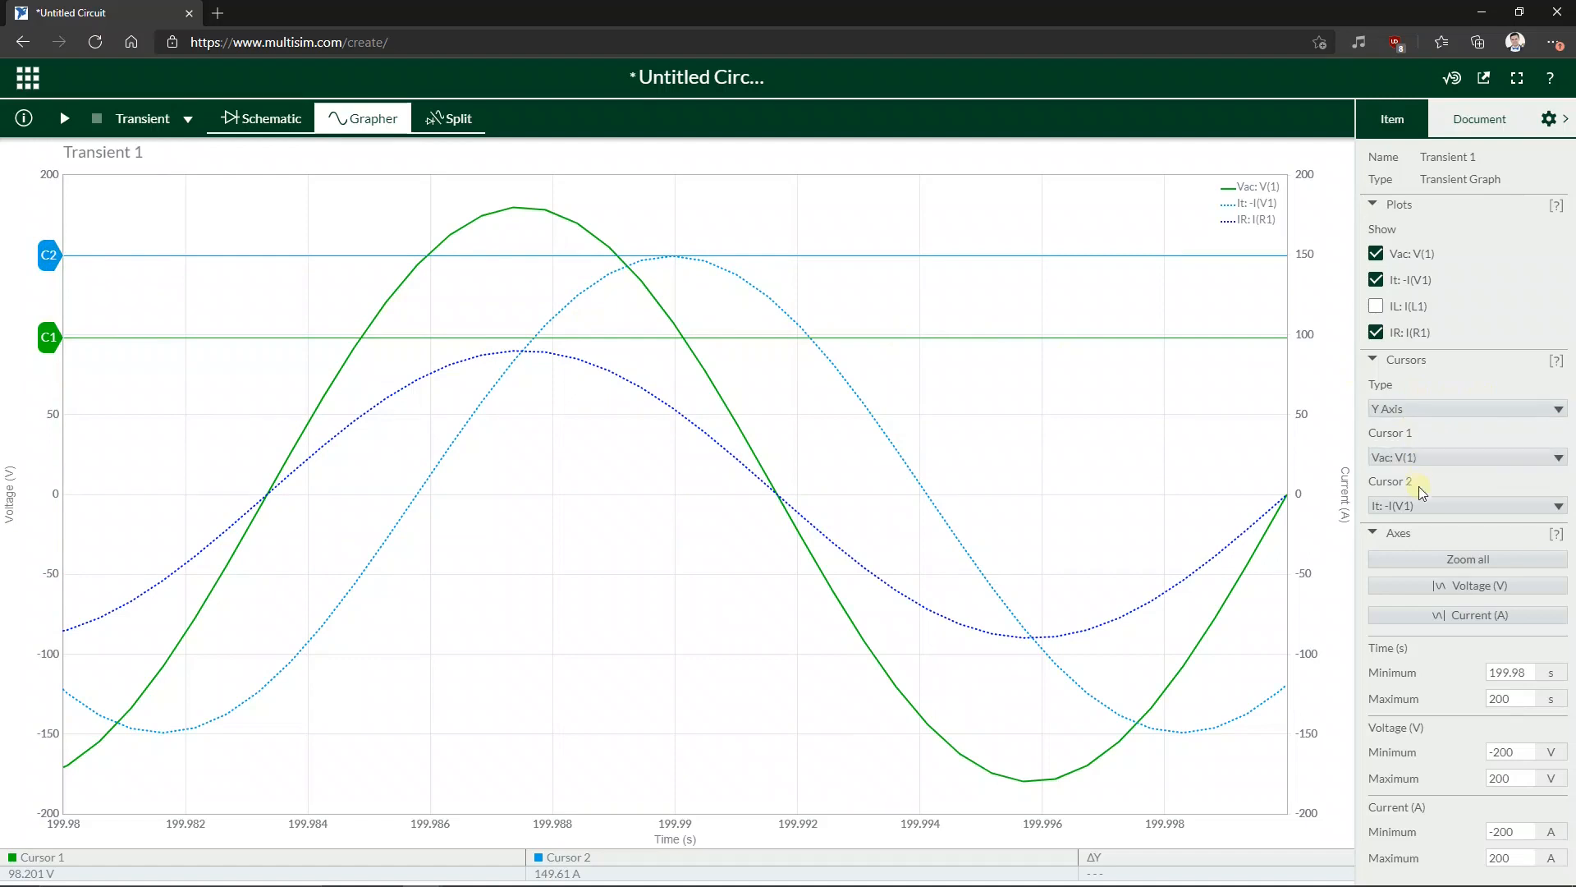
{"action": "left_click", "coordinate": [1426, 459]}
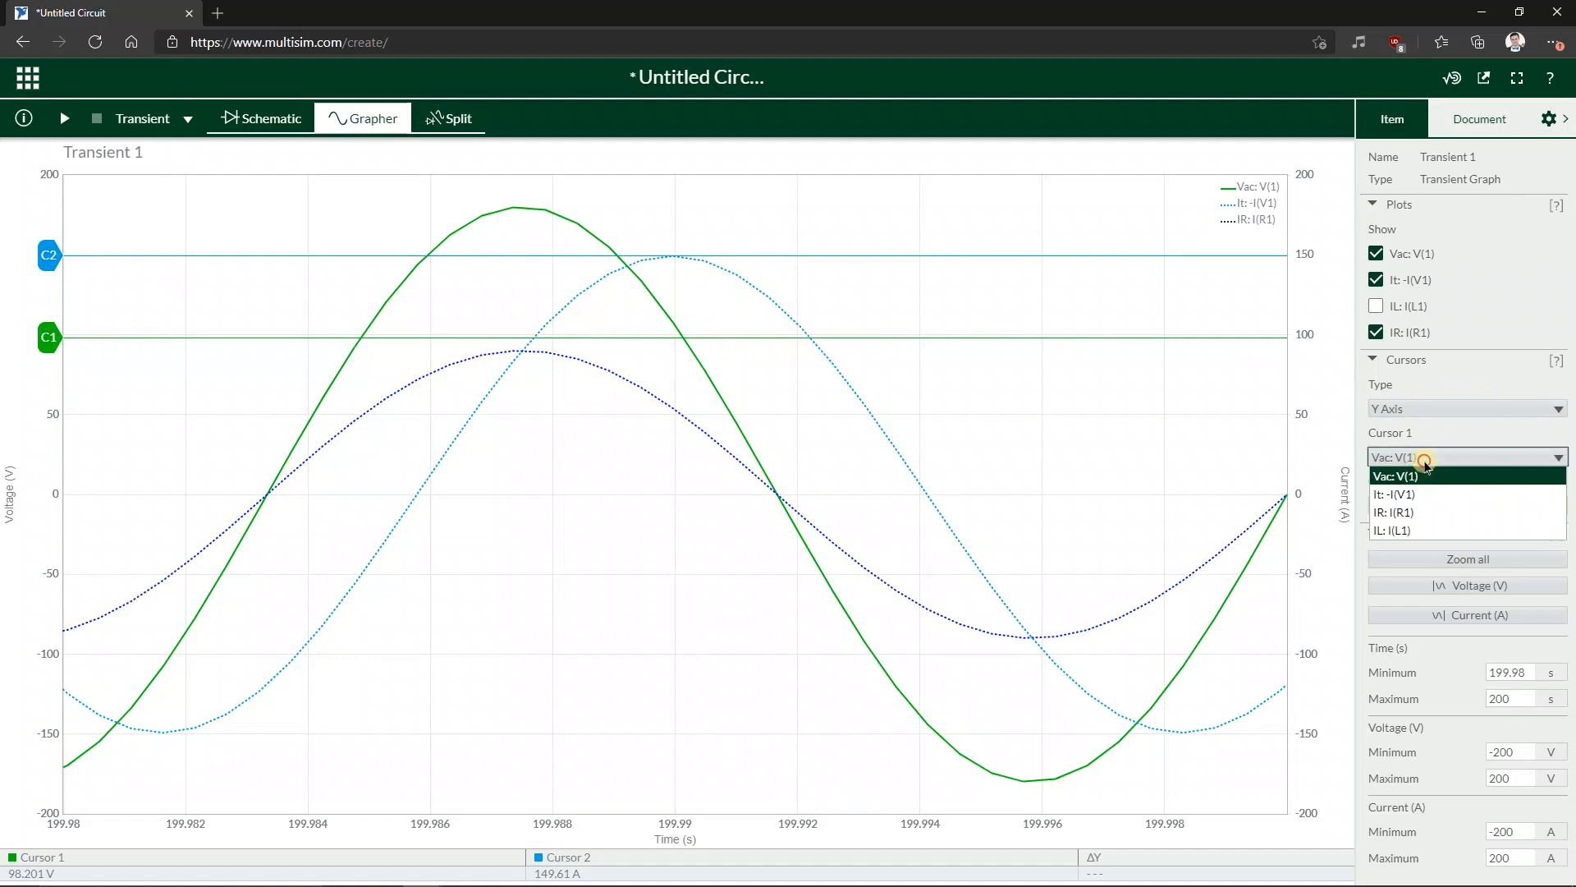
{"action": "left_click", "coordinate": [1418, 513]}
{"action": "left_click_drag", "start_coordinate": [50, 337], "coordinate": [50, 350]}
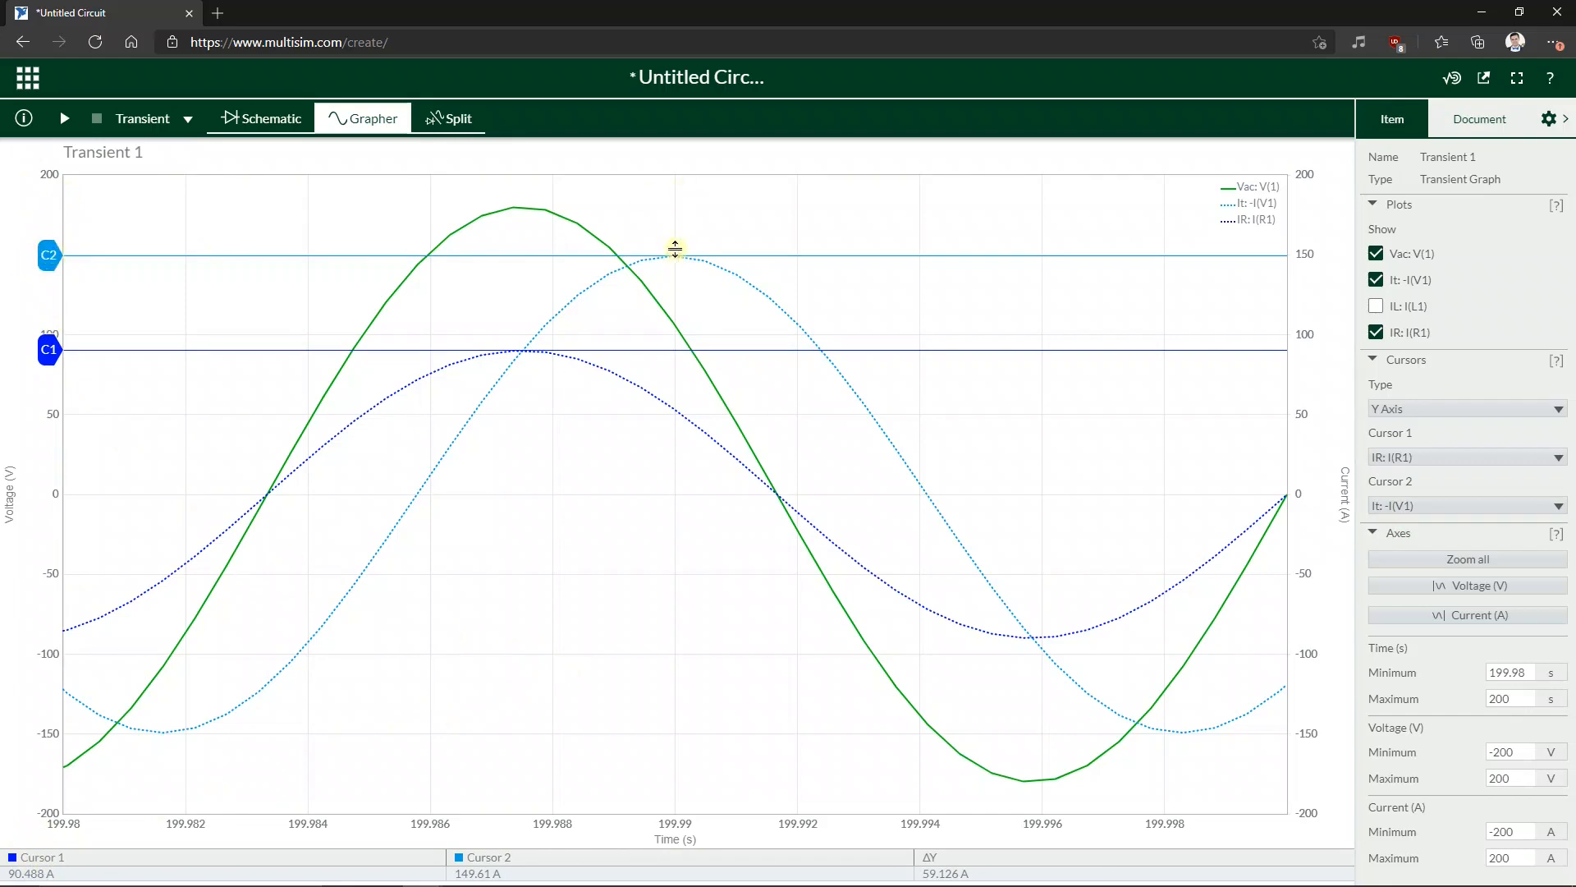
{"action": "left_click", "coordinate": [46, 256]}
{"action": "left_click_drag", "start_coordinate": [46, 256], "coordinate": [48, 199]}
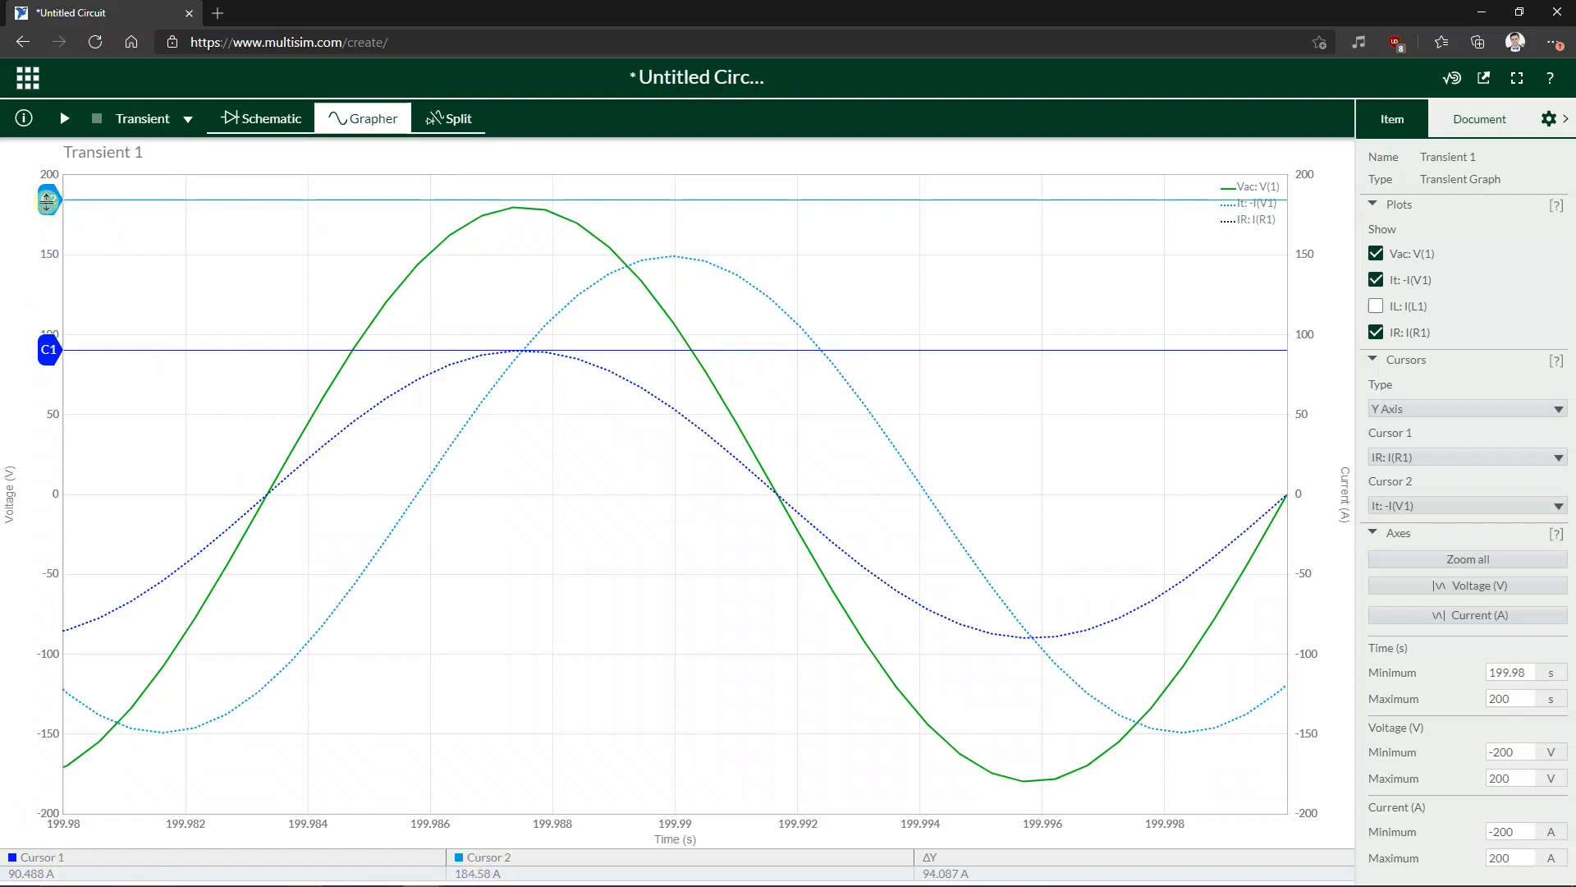
{"action": "left_click_drag", "start_coordinate": [48, 200], "coordinate": [55, 255]}
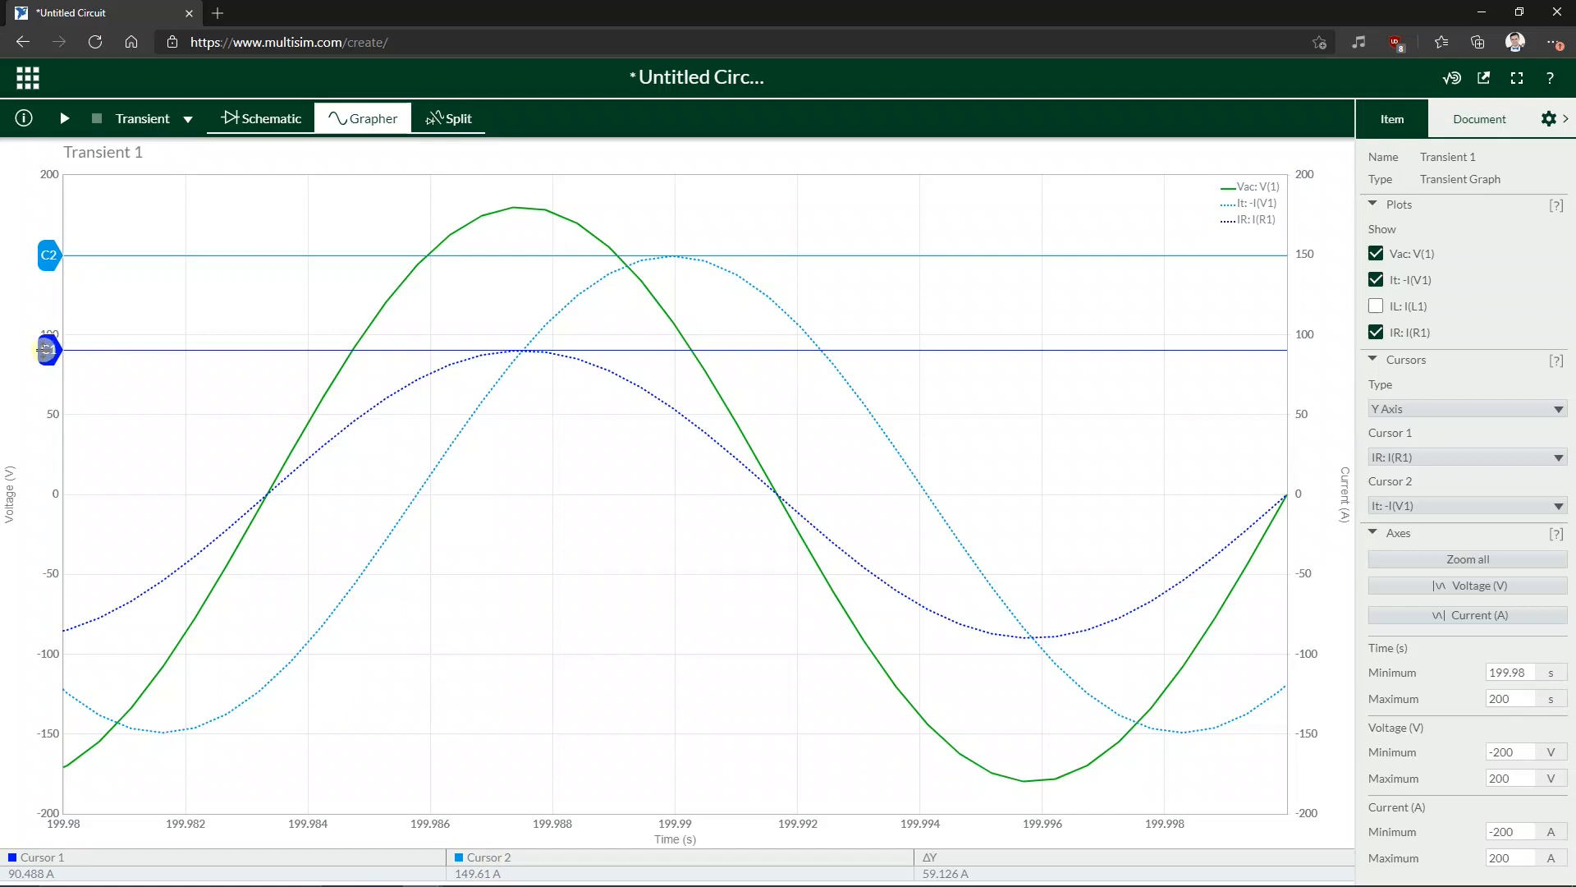
{"action": "left_click_drag", "start_coordinate": [47, 350], "coordinate": [47, 351]}
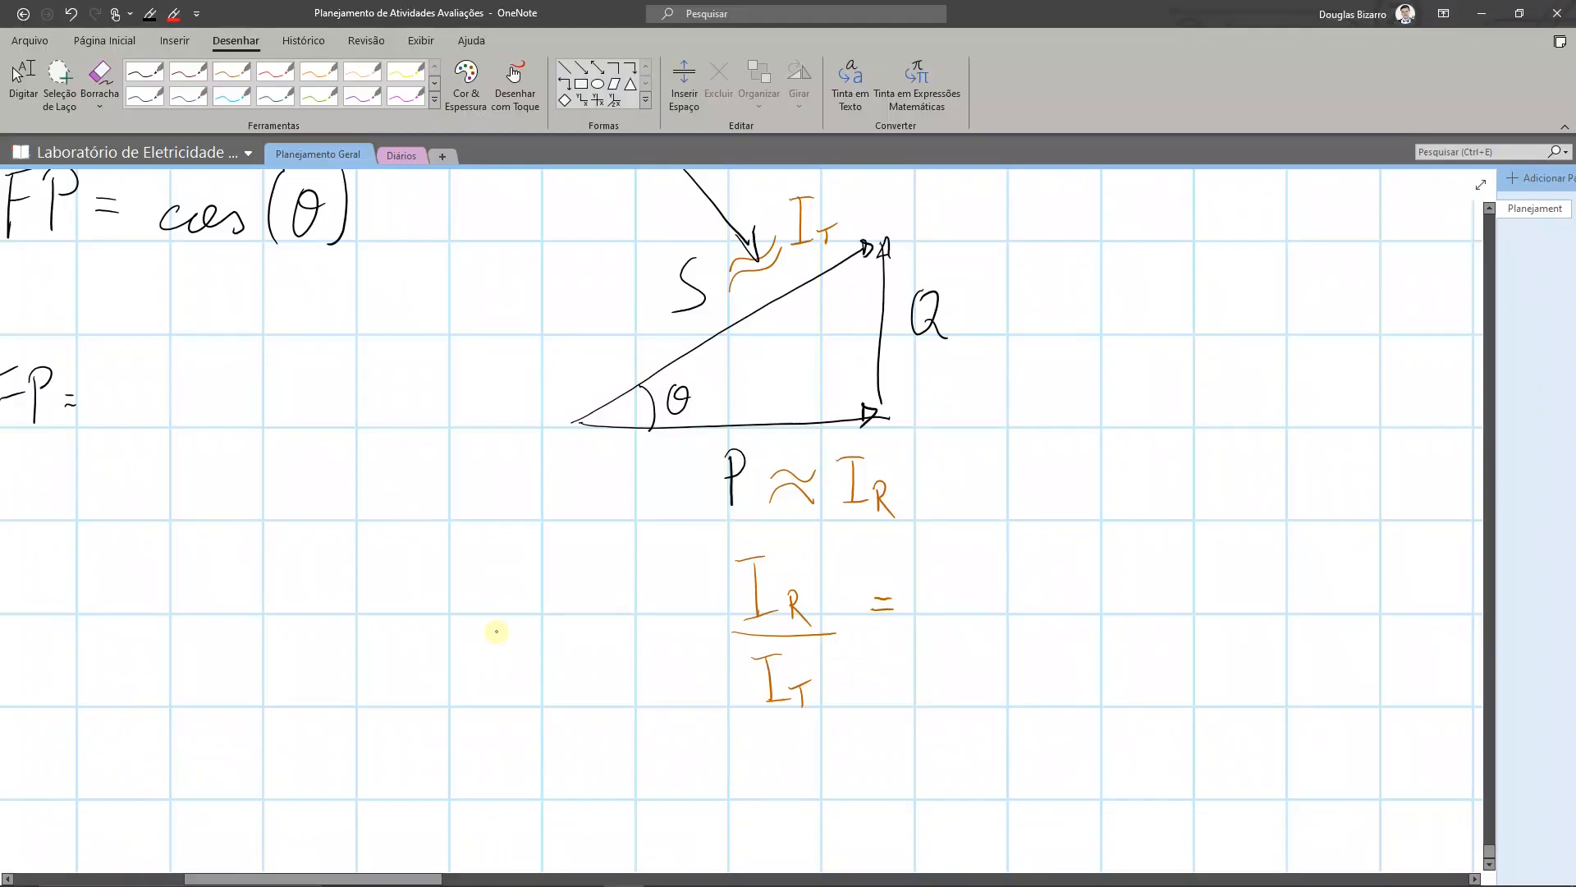
- In OneNote, calculate 89,974/149,61= in a text box beside the I_R over I_T equals sign, using the Multisim cursor readings
{"action": "left_click", "coordinate": [954, 633]}
{"action": "type", "text": "89,7"}
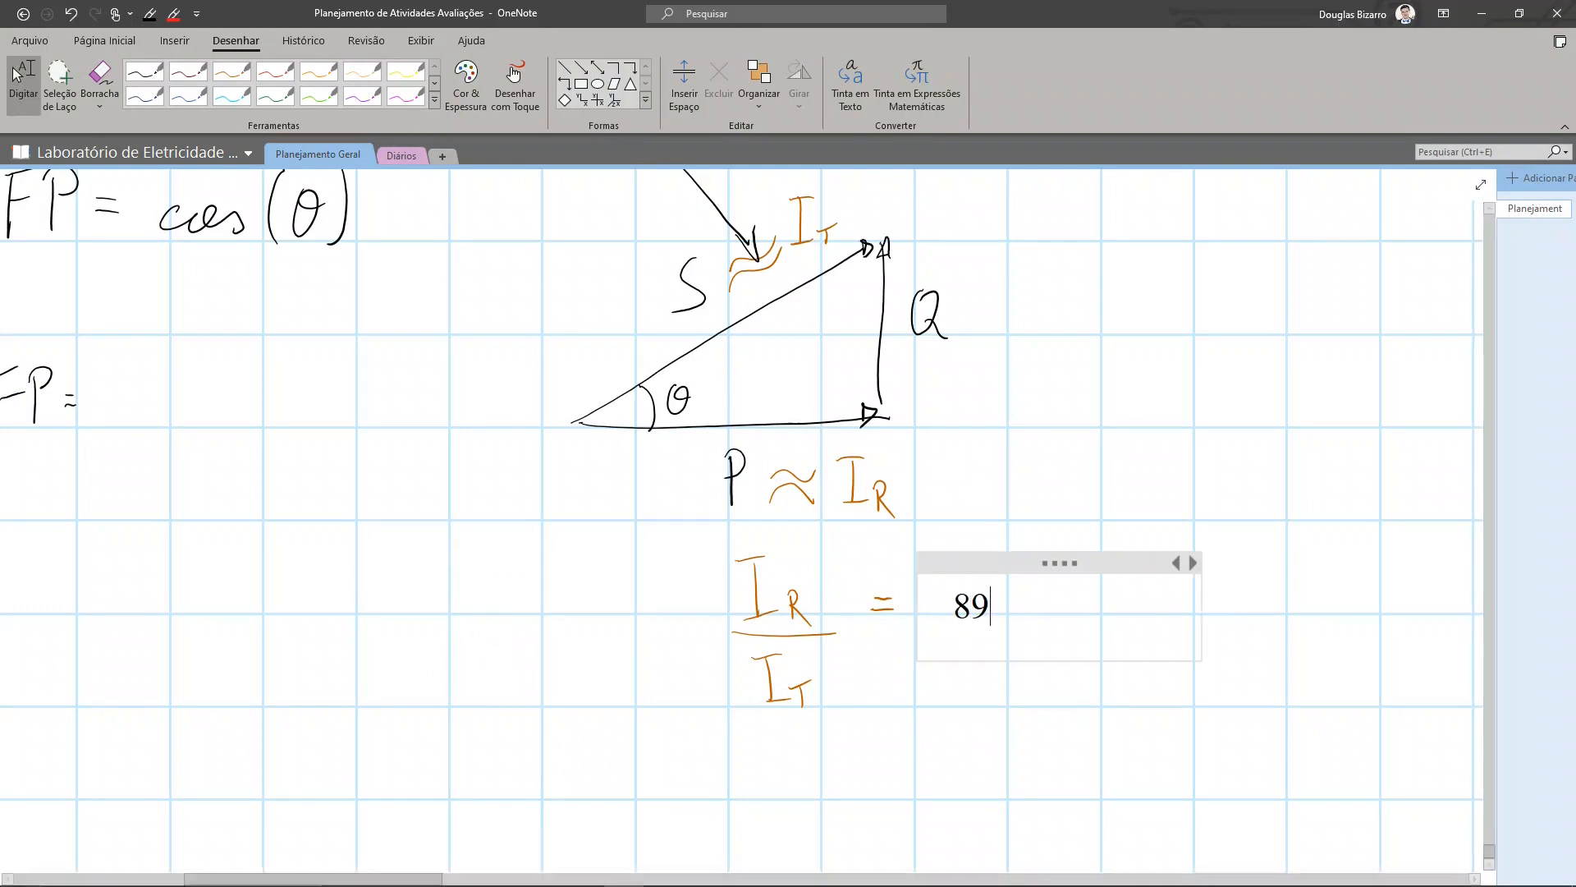
{"action": "type", "text": "4"}
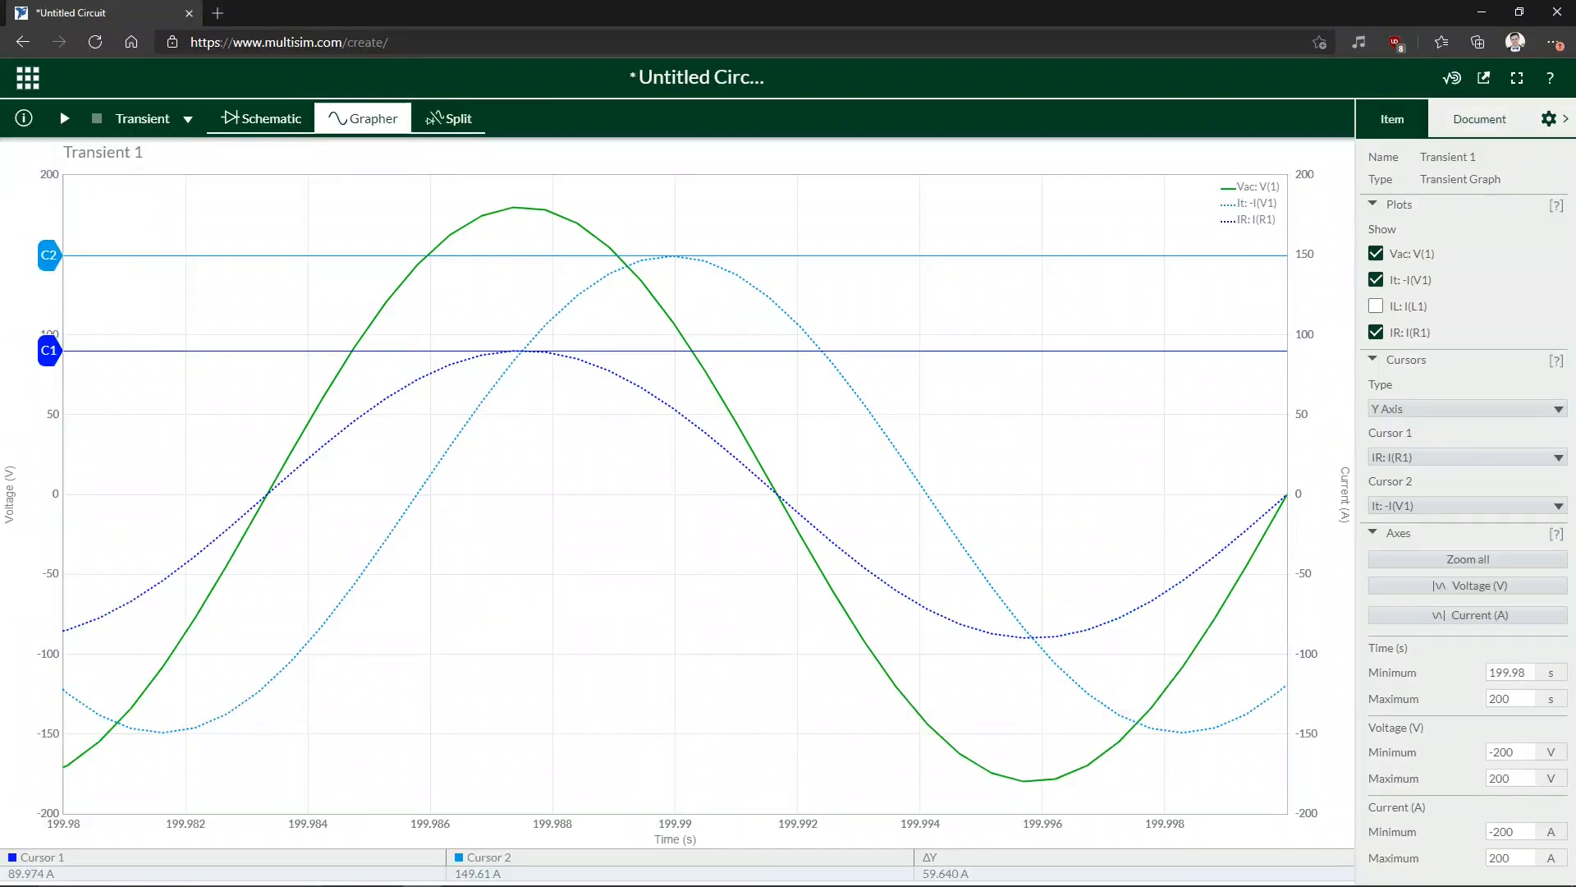
{"action": "key", "text": "alt+Tab"}
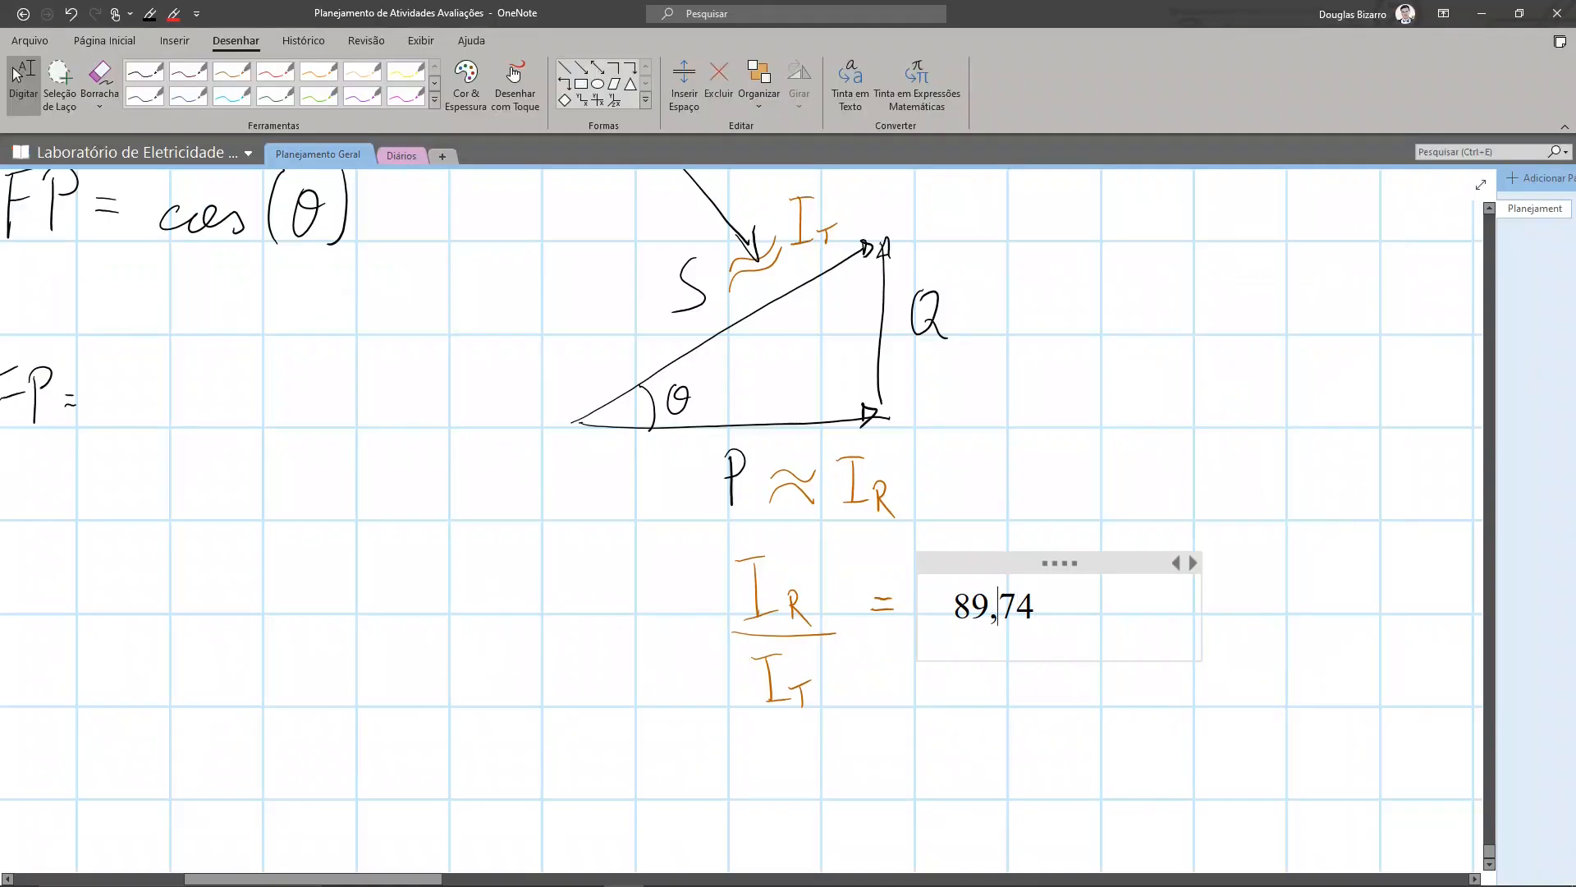
{"action": "type", "text": "9"}
{"action": "key", "text": "Right"}
{"action": "key", "text": "Right"}
{"action": "type", "text": "/"}
{"action": "key", "text": "alt+Tab"}
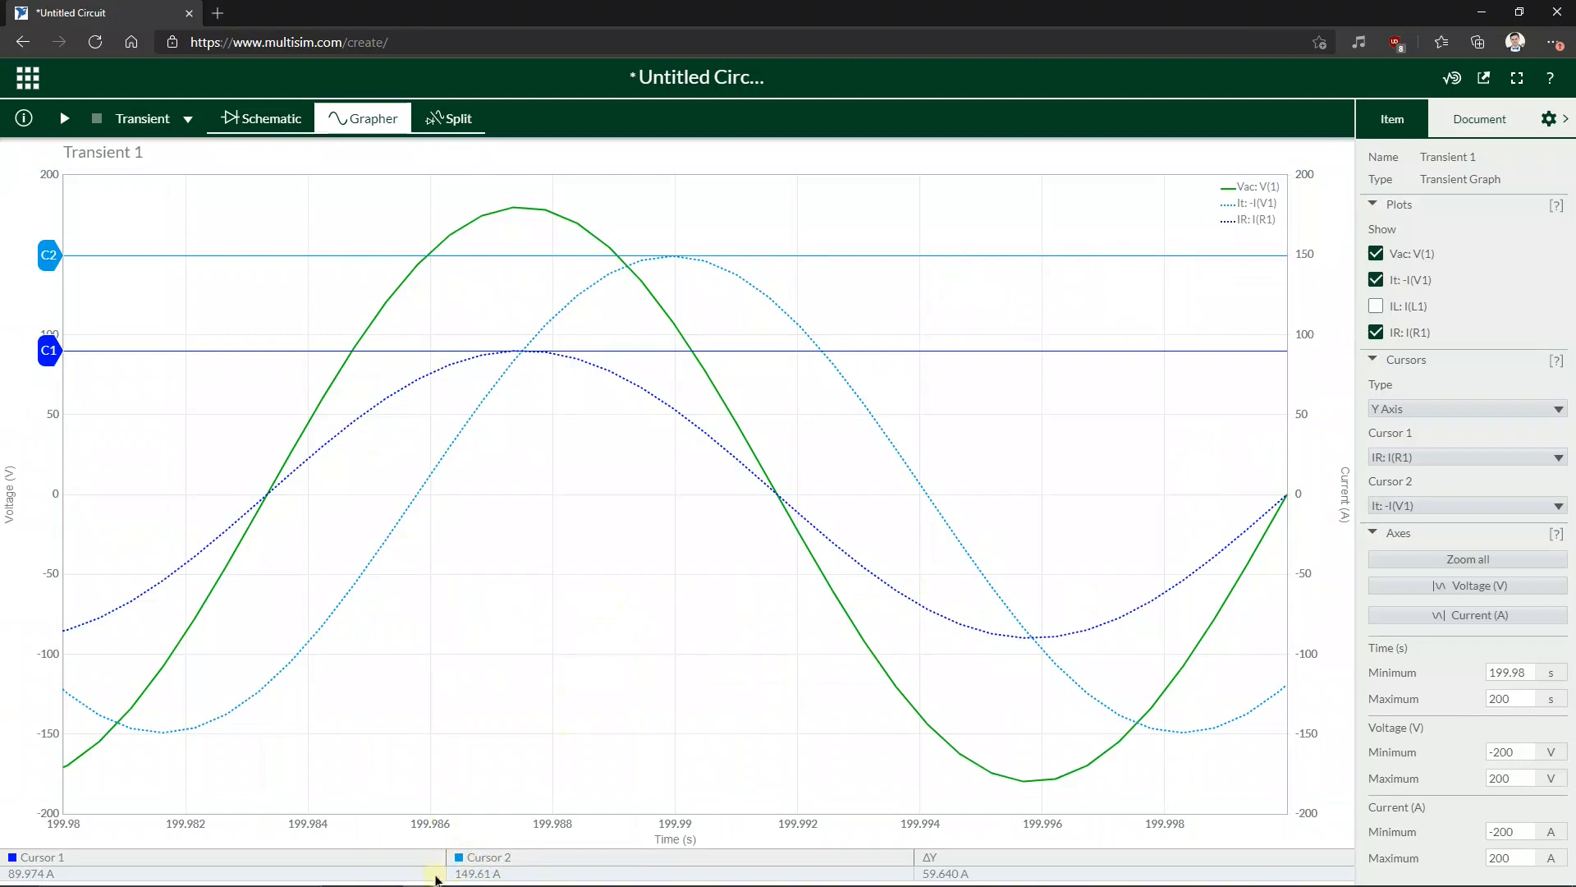
{"action": "key", "text": "alt+Tab"}
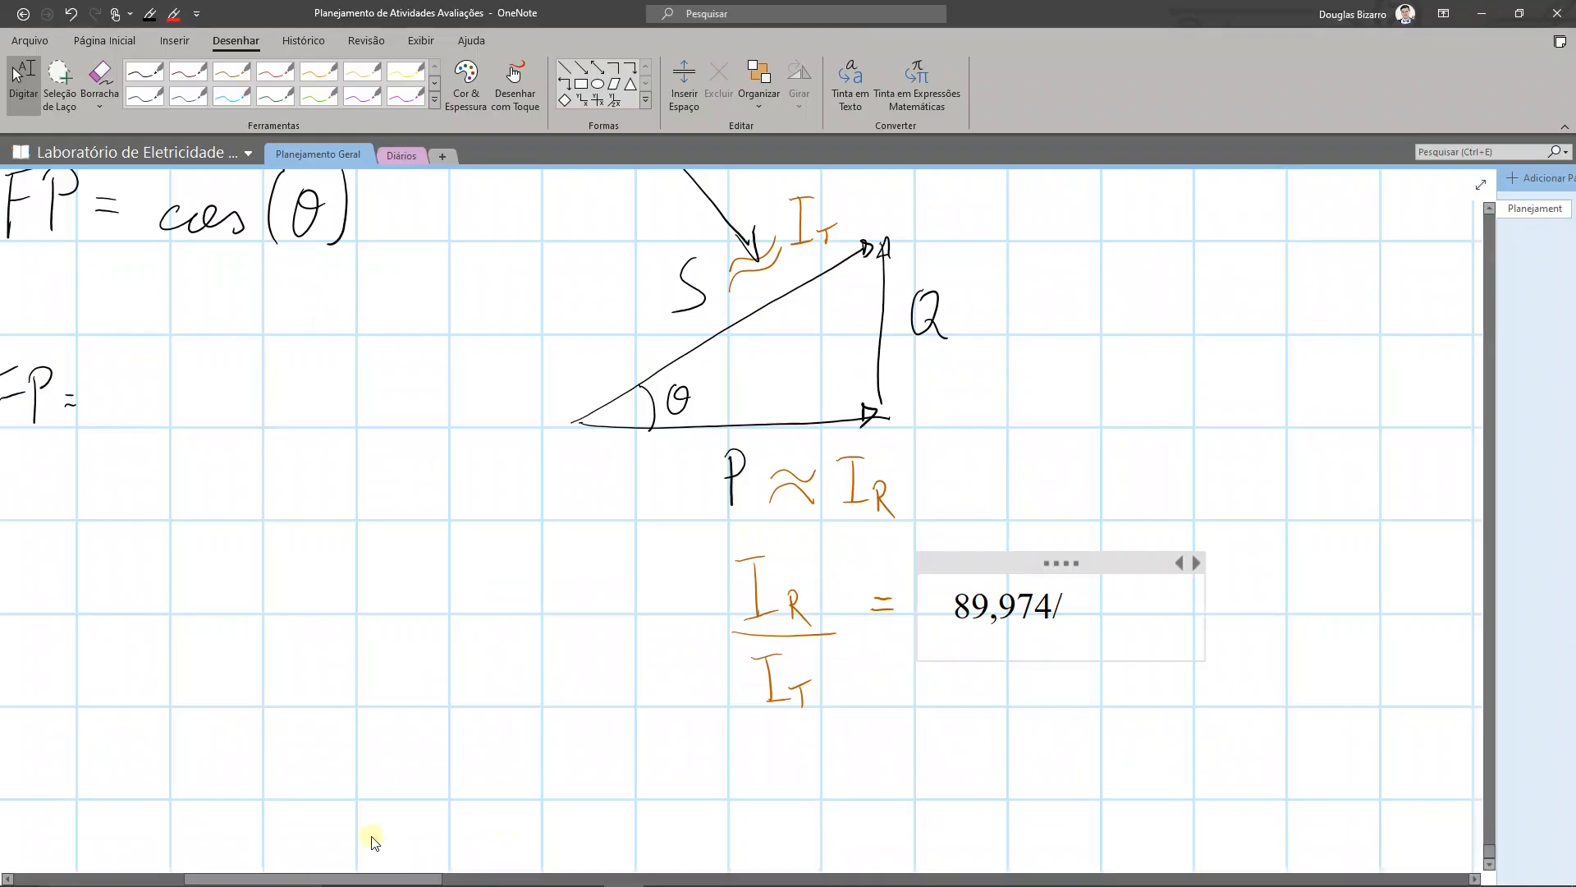
{"action": "type", "text": "149,61="}
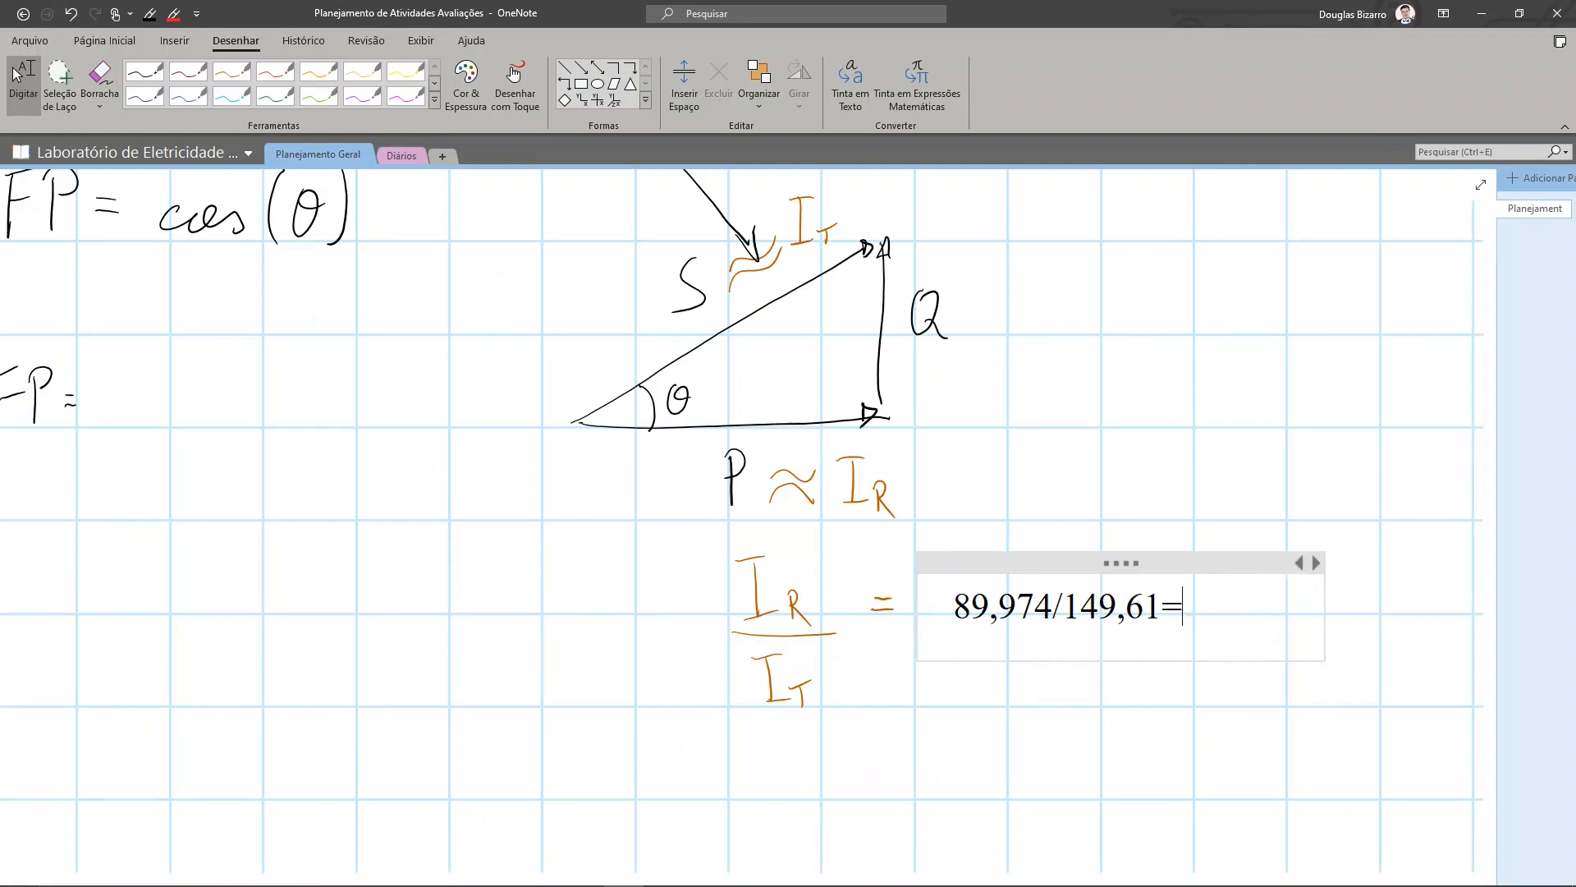
{"action": "key", "text": "space"}
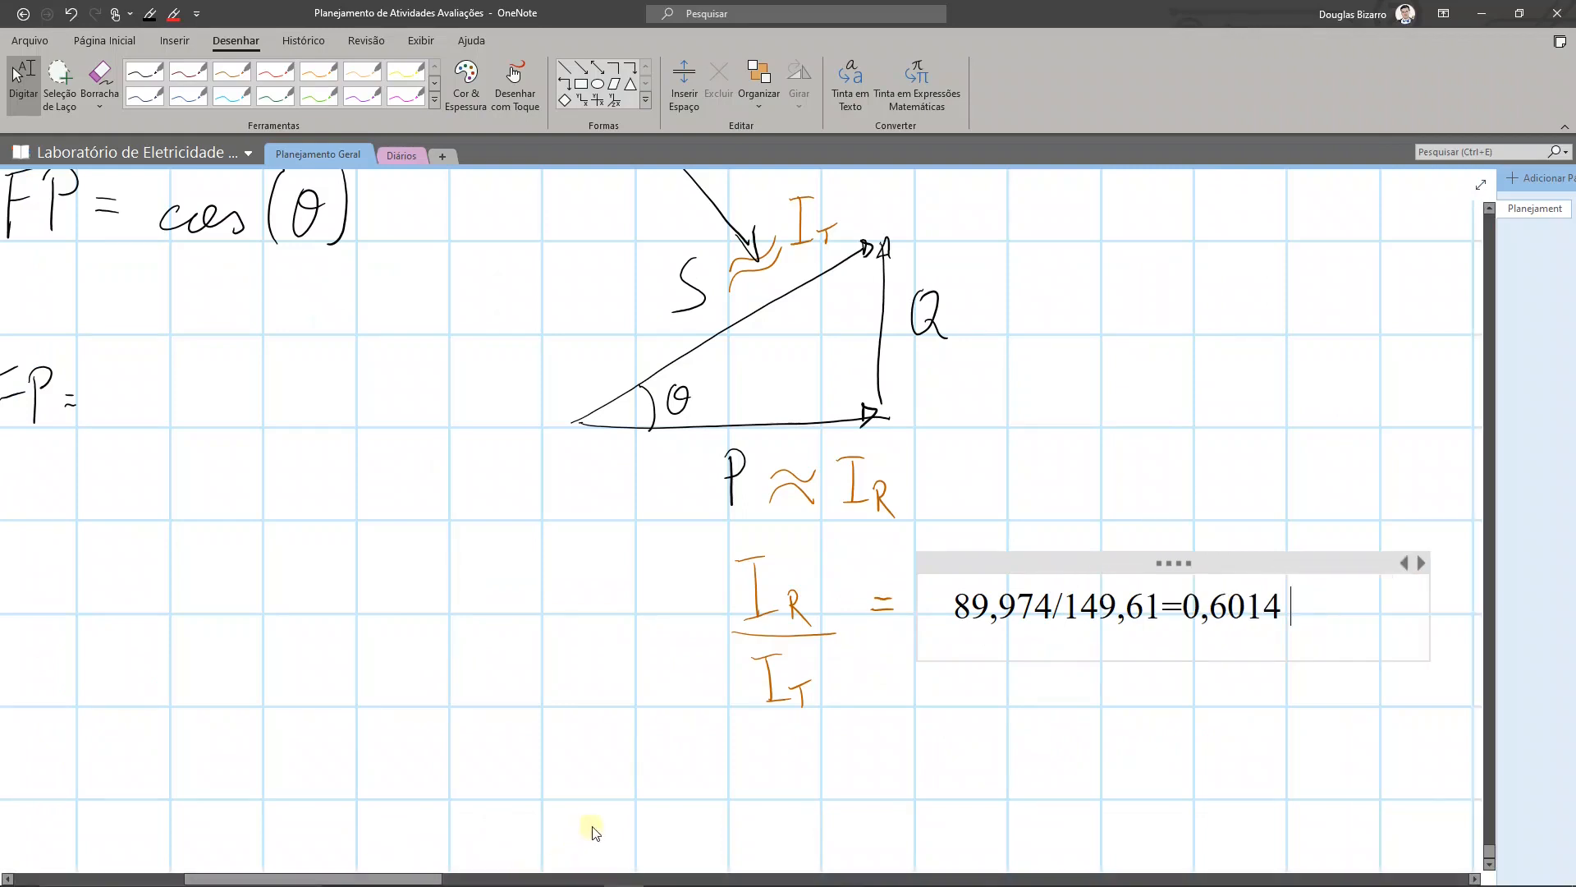
- Compare the calculated current ratio in OneNote with the answer entered for quiz question 3 and review the Multisim current peaks
{"action": "left_click", "coordinate": [1187, 603]}
{"action": "left_click_drag", "start_coordinate": [1187, 602], "coordinate": [1282, 604]}
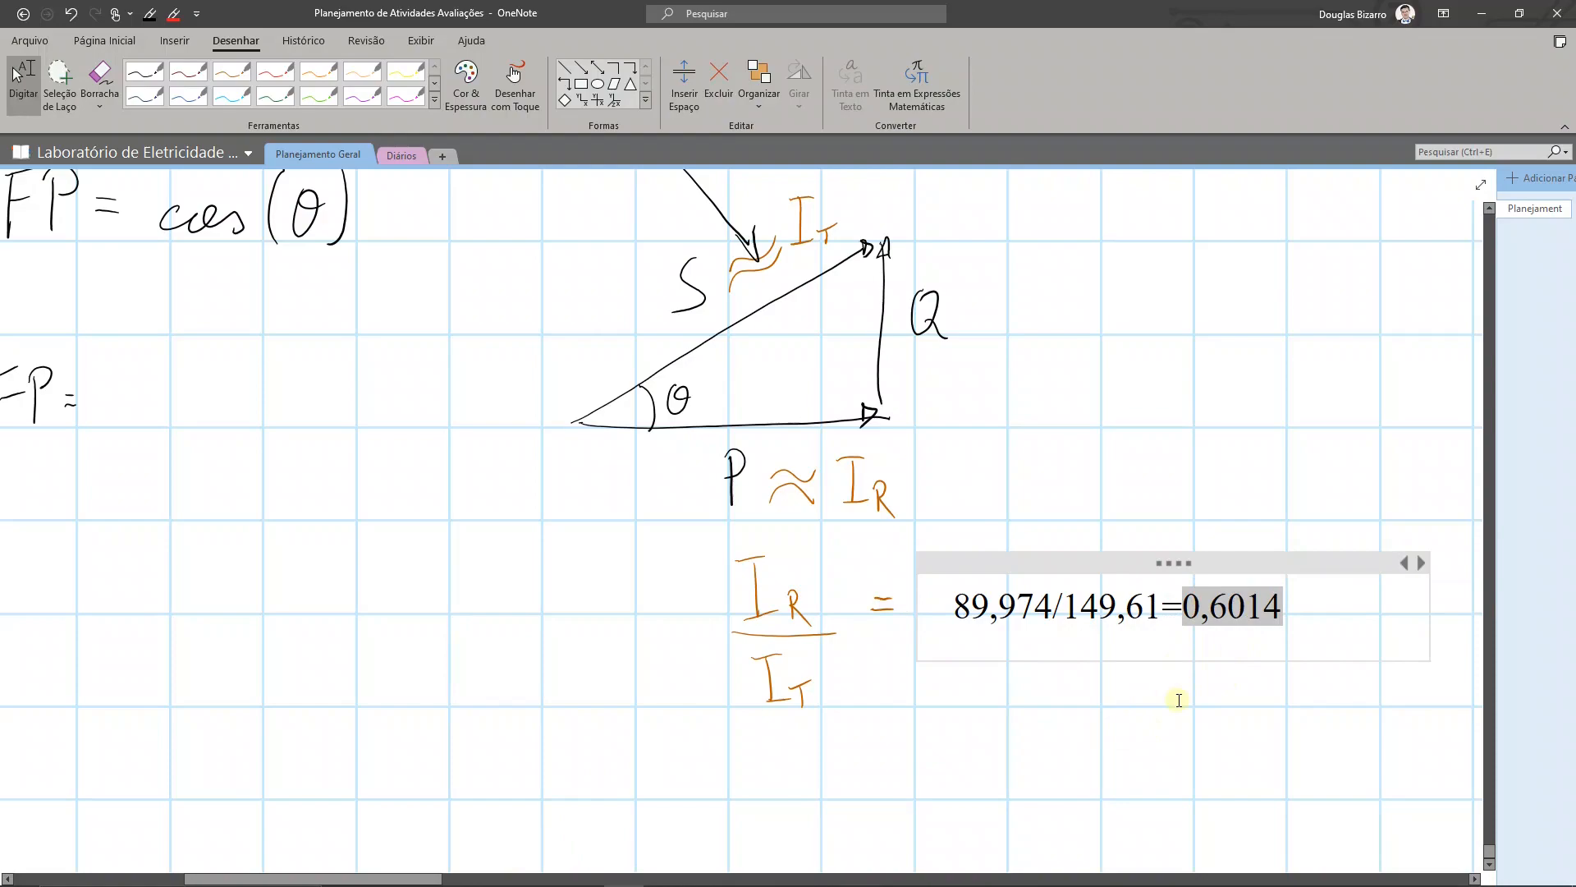
{"action": "key", "text": "alt+Tab"}
{"action": "key", "text": "alt+Tab"}
{"action": "key", "text": "alt+Tab"}
{"action": "key", "text": "alt+Tab"}
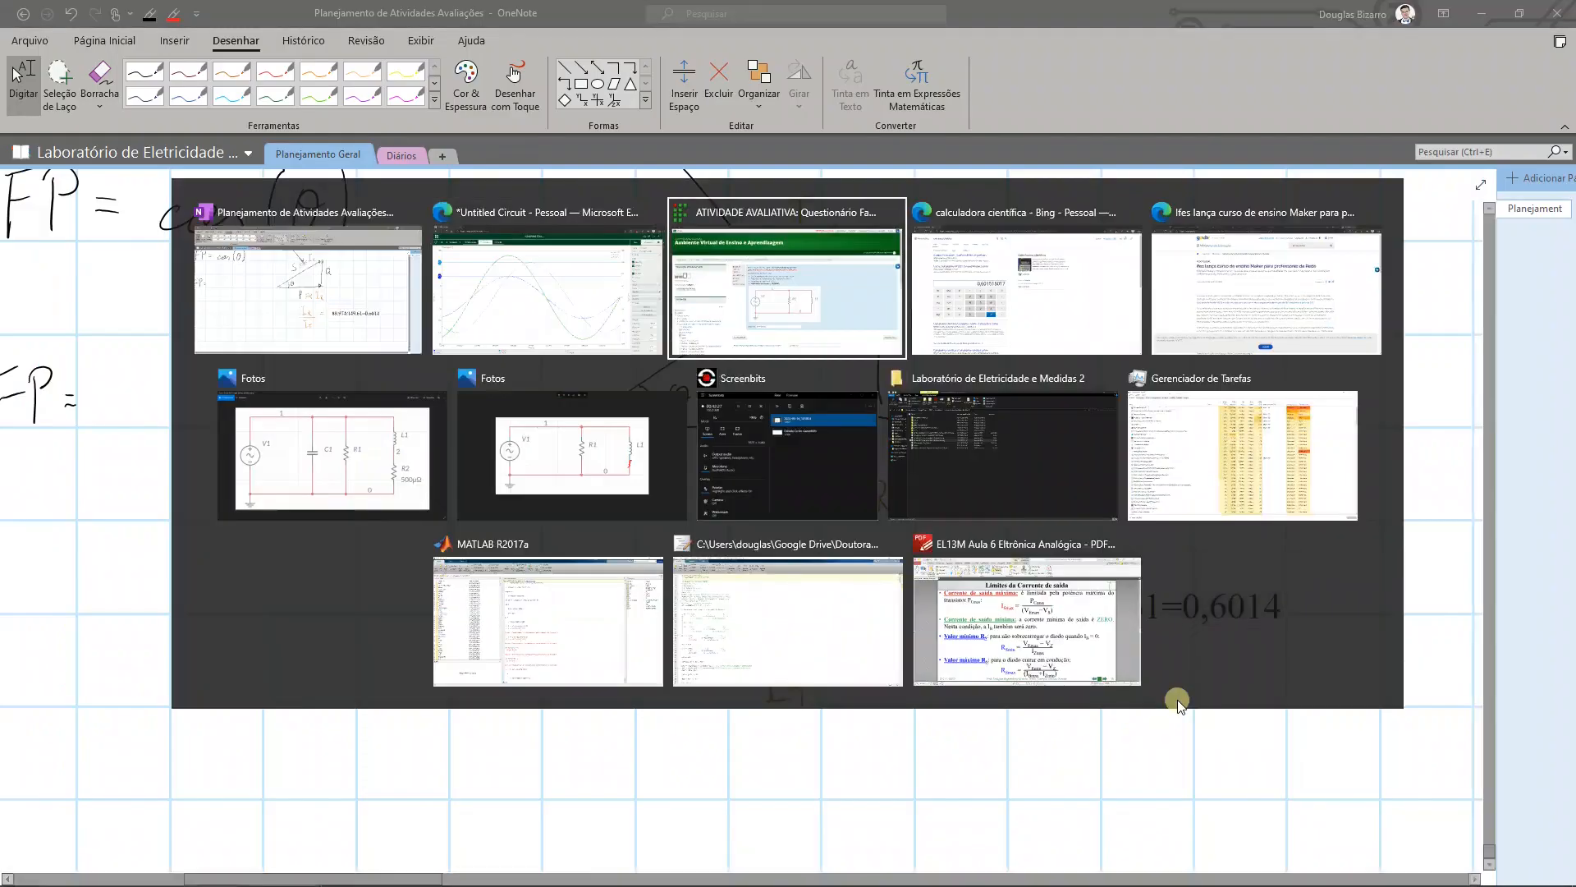
{"action": "left_click", "coordinate": [655, 697]}
{"action": "left_click_drag", "start_coordinate": [609, 694], "coordinate": [667, 689]}
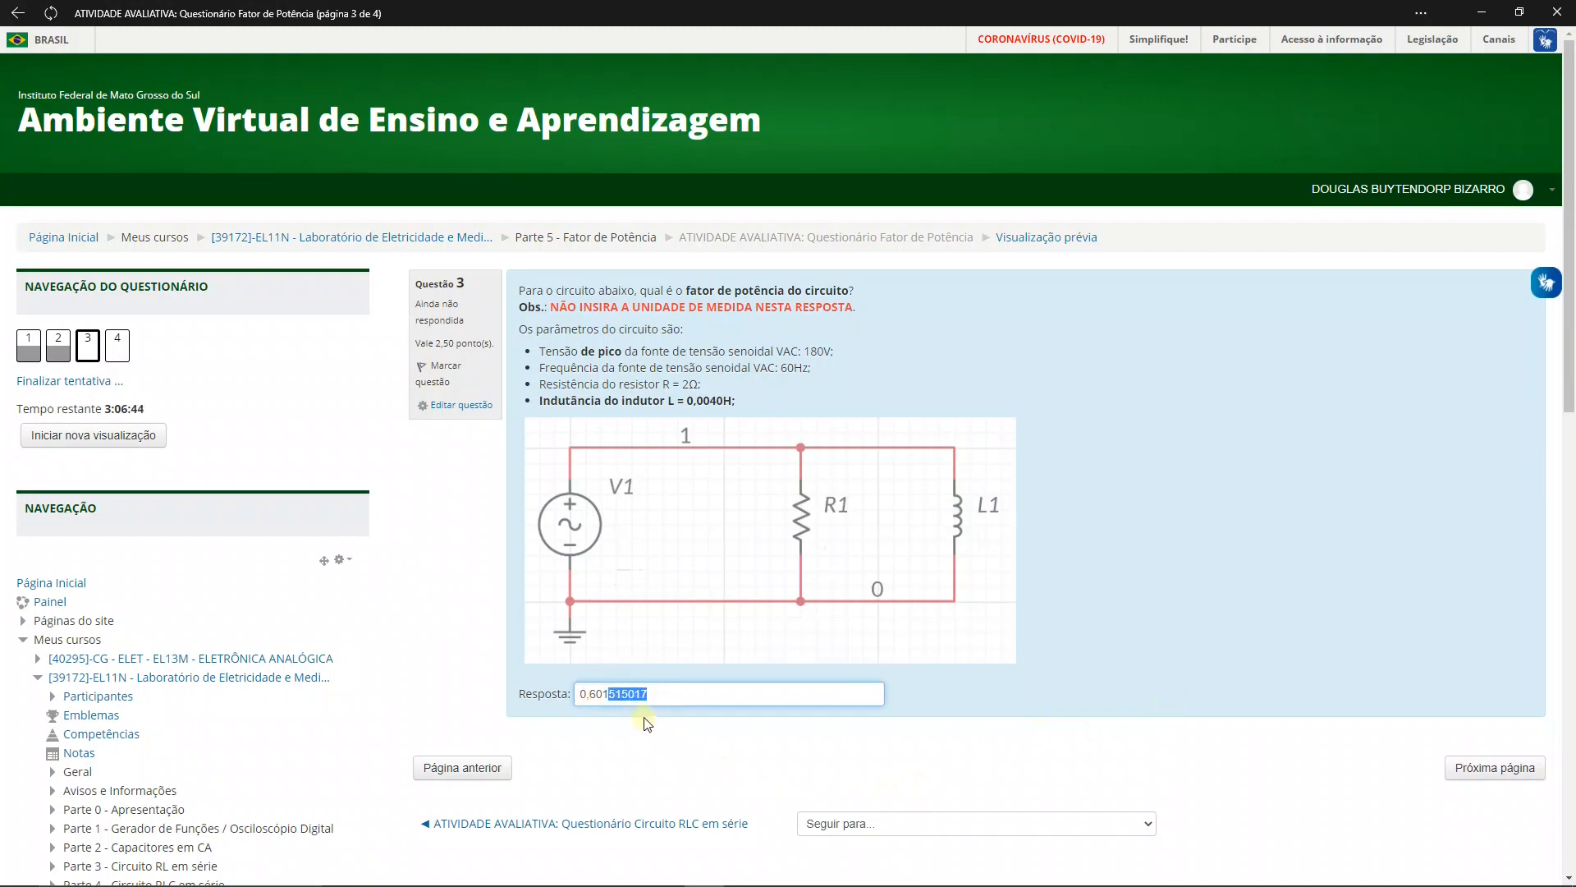
{"action": "key", "text": "alt+Tab"}
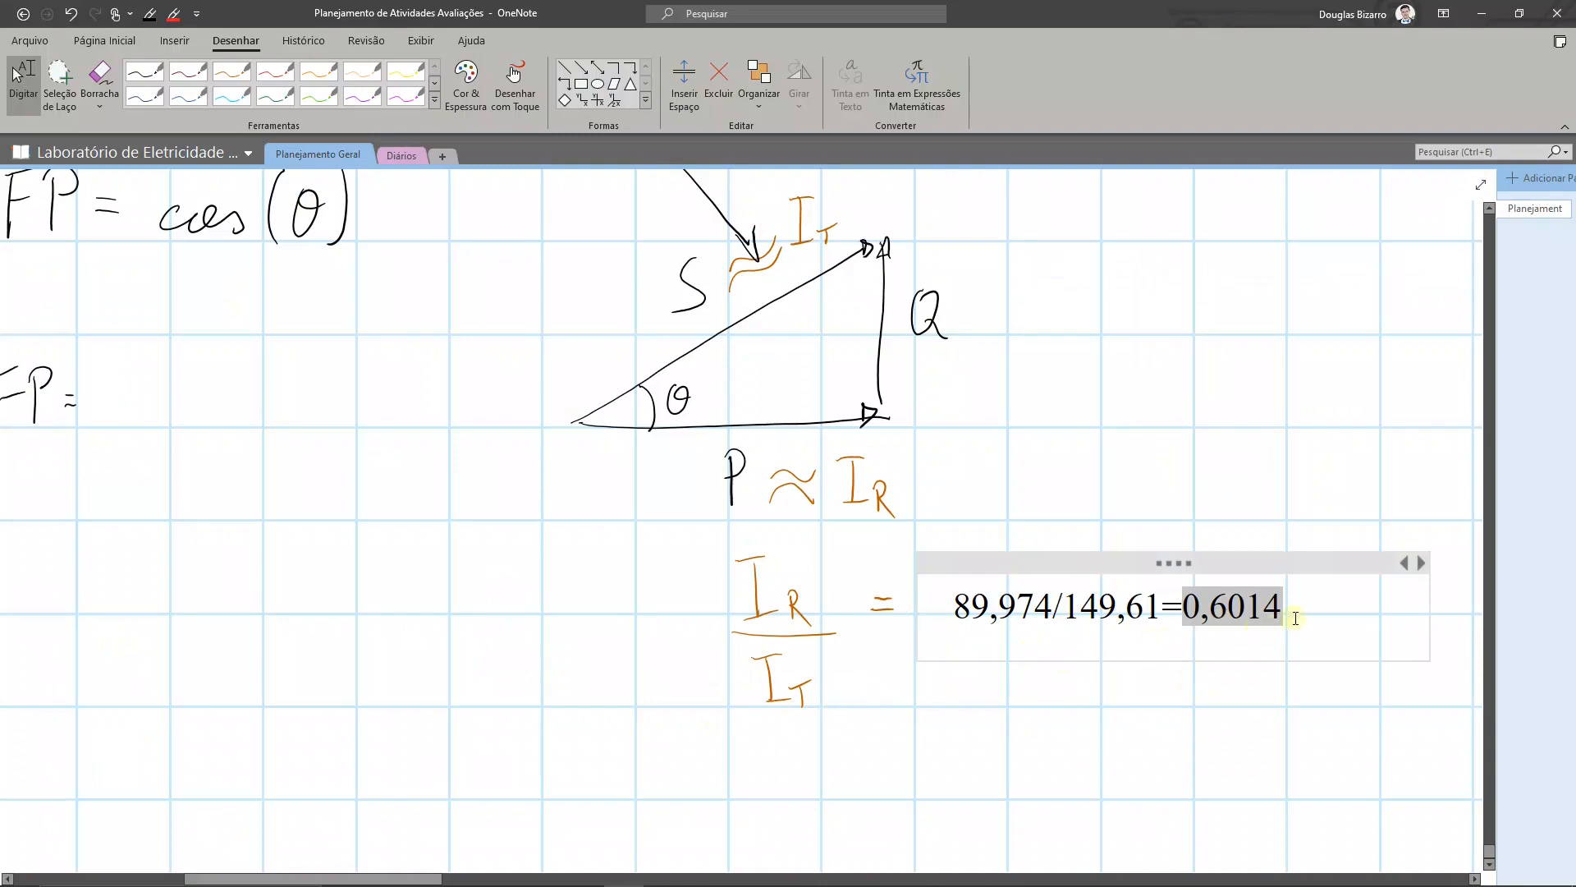
{"action": "key", "text": "alt+Tab"}
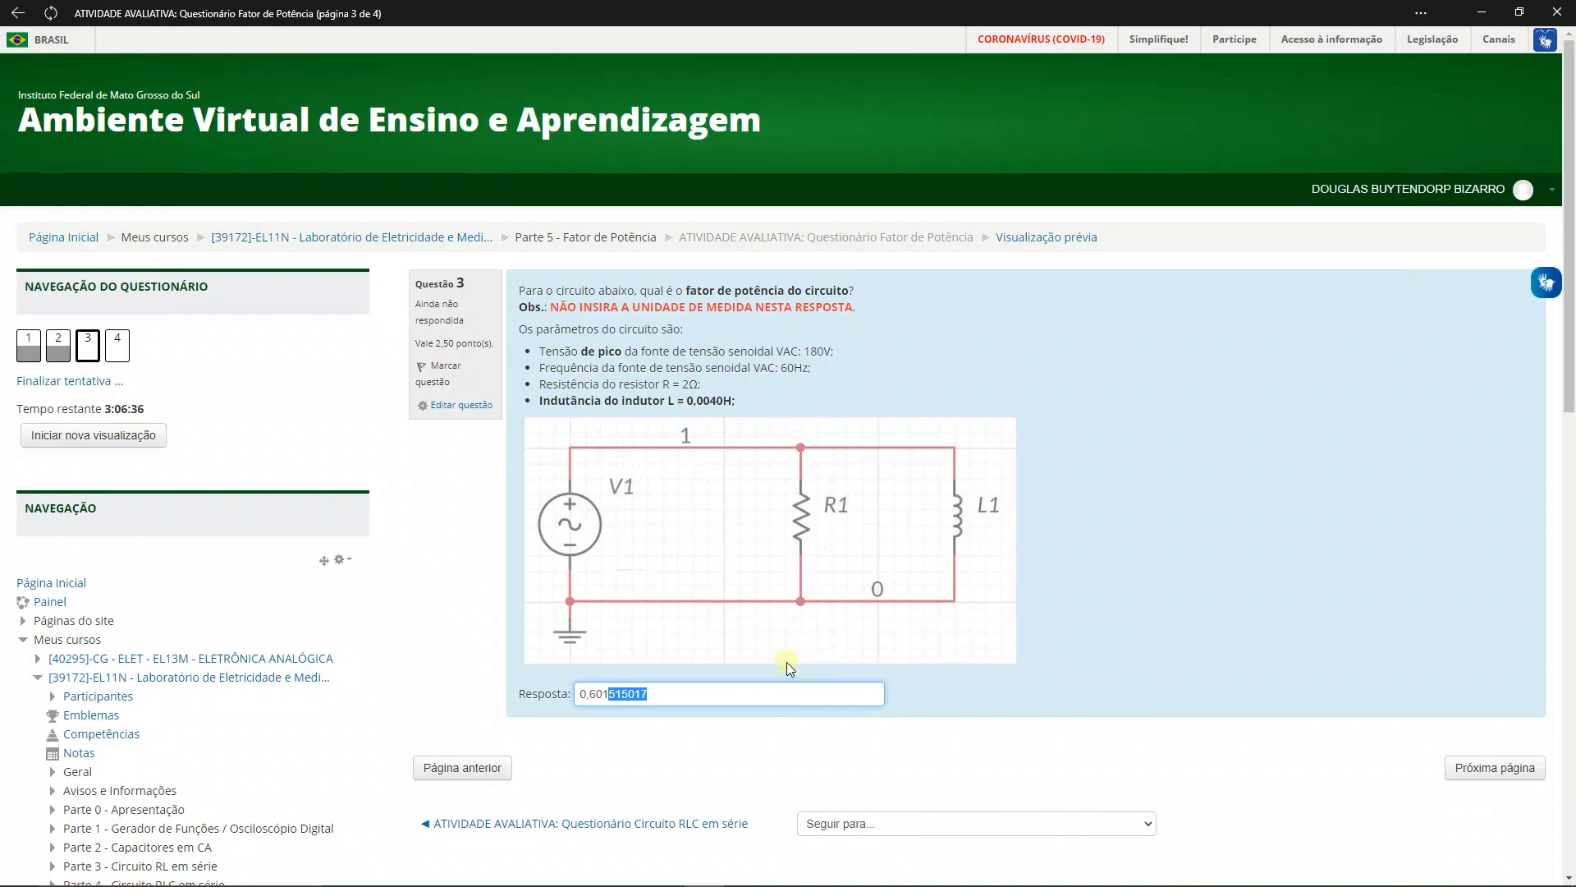
{"action": "key", "text": "alt+Tab"}
{"action": "key", "text": "alt+Tab"}
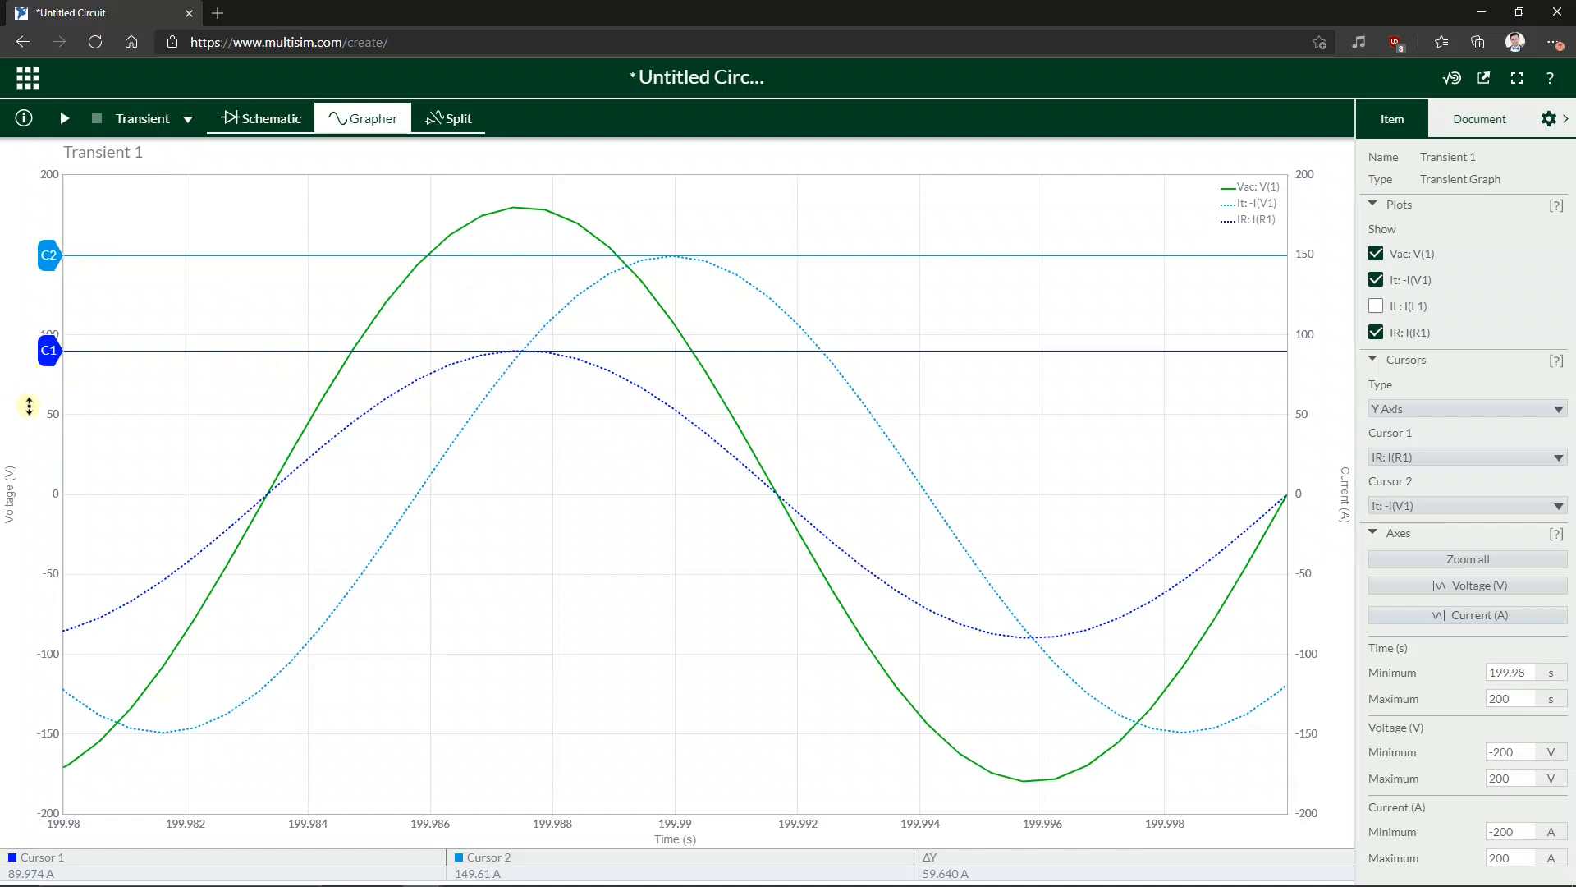
{"action": "key", "text": "alt+Tab"}
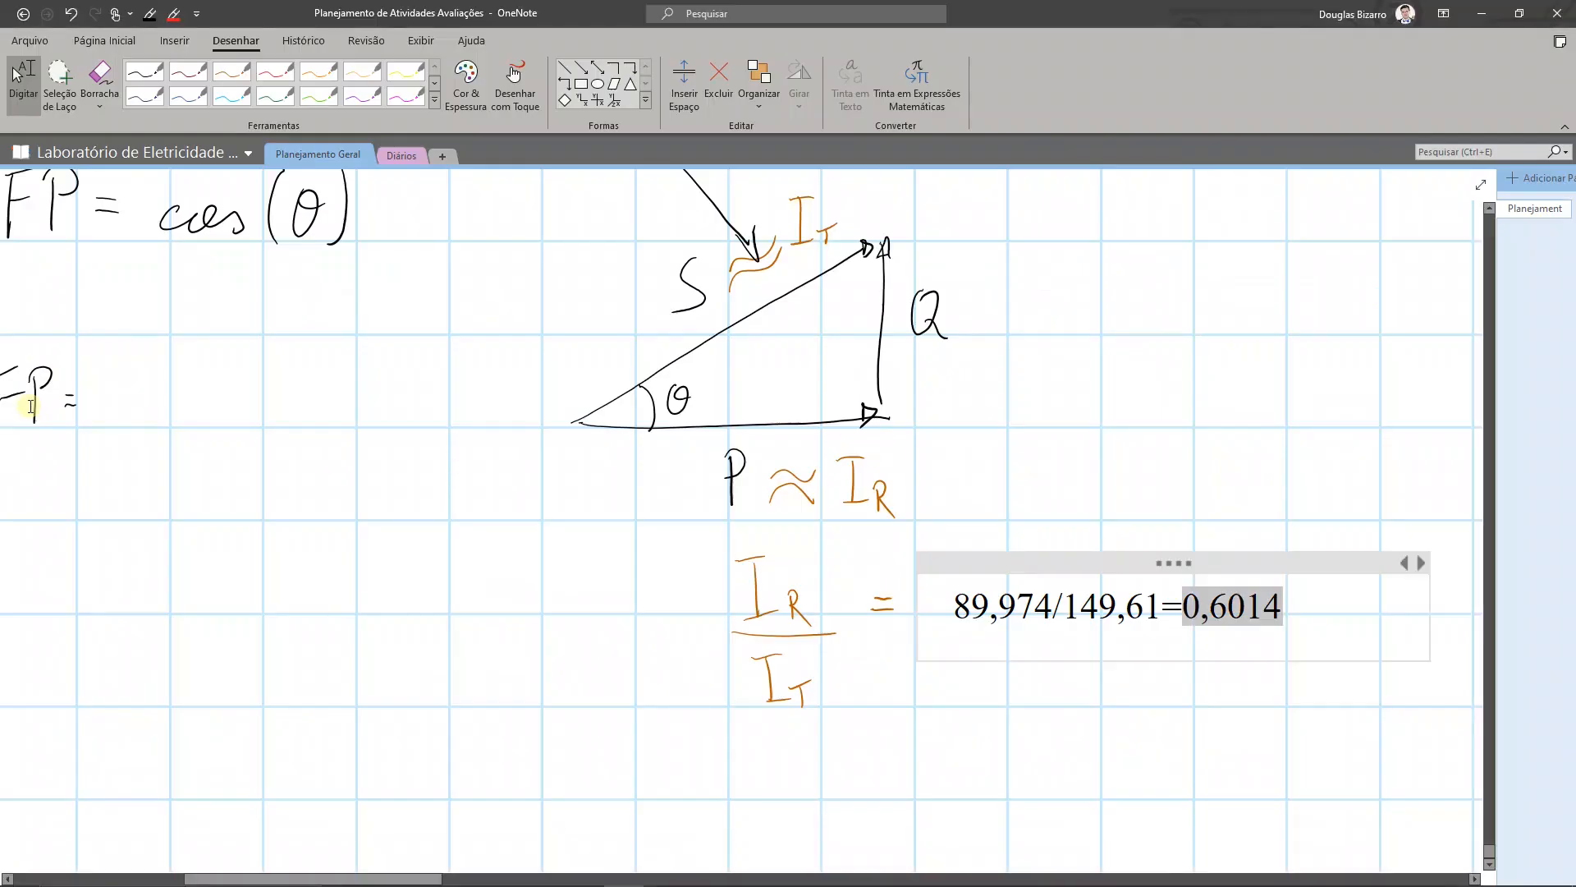
- Switch to the quiz, advance to question 4 and read its request for the capacitance that restores the power factor to 1
{"action": "key", "text": "alt+Tab"}
{"action": "left_click", "coordinate": [1092, 657]}
{"action": "left_click", "coordinate": [1489, 772]}
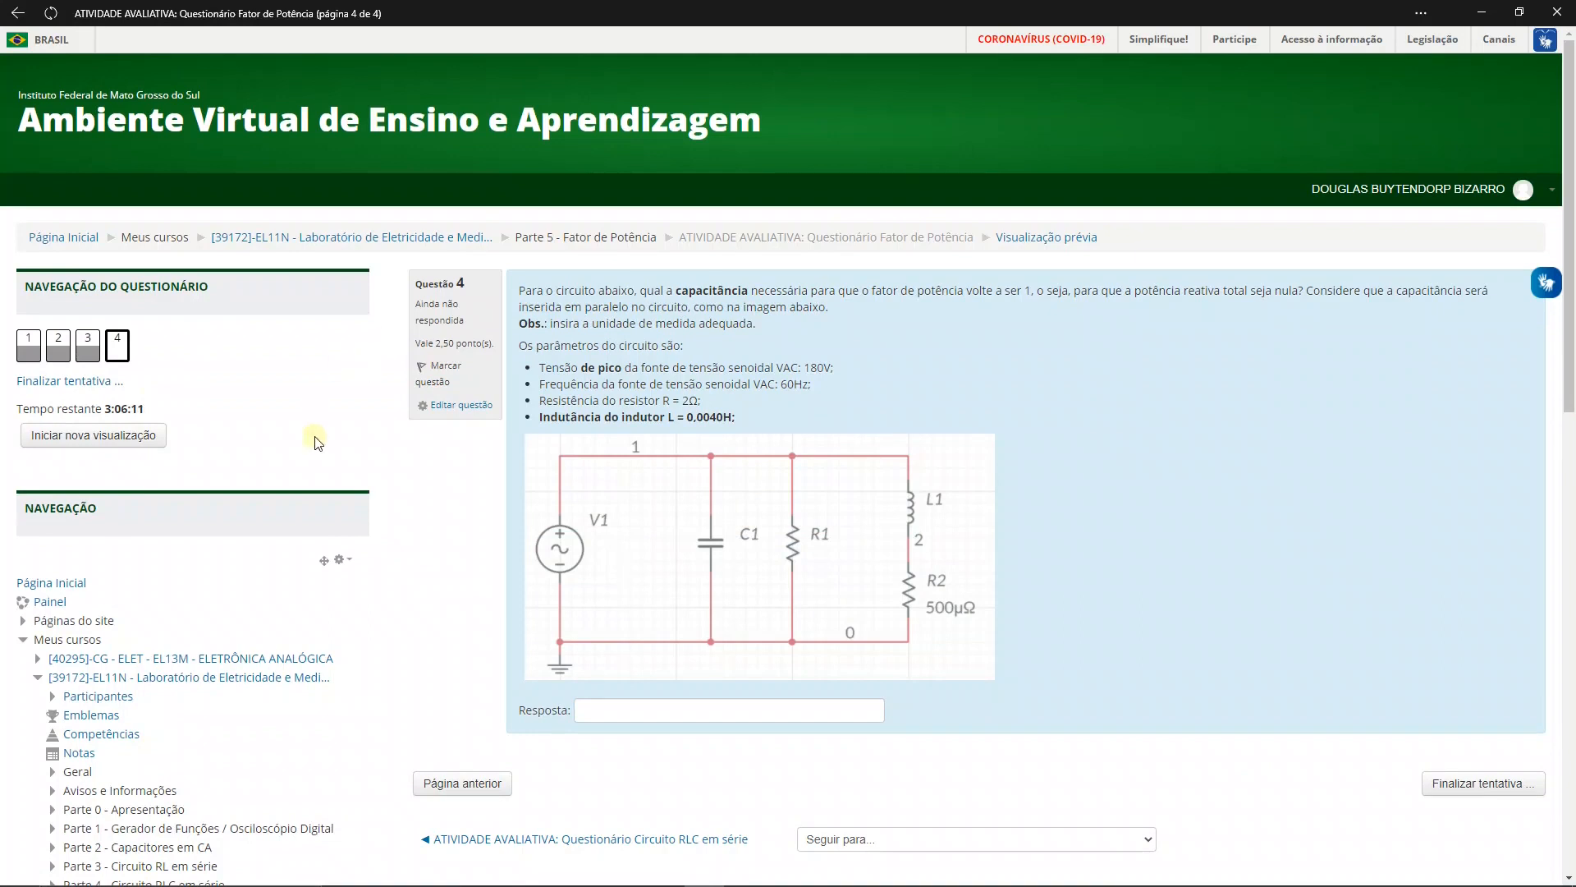
{"action": "left_click_drag", "start_coordinate": [970, 292], "coordinate": [1035, 291]}
{"action": "left_click", "coordinate": [1039, 314]}
- Switch to OneNote and handwrite the black equation |Z_C| = |Z_L| in the empty area below the FP = line
{"action": "key", "text": "alt+Tab"}
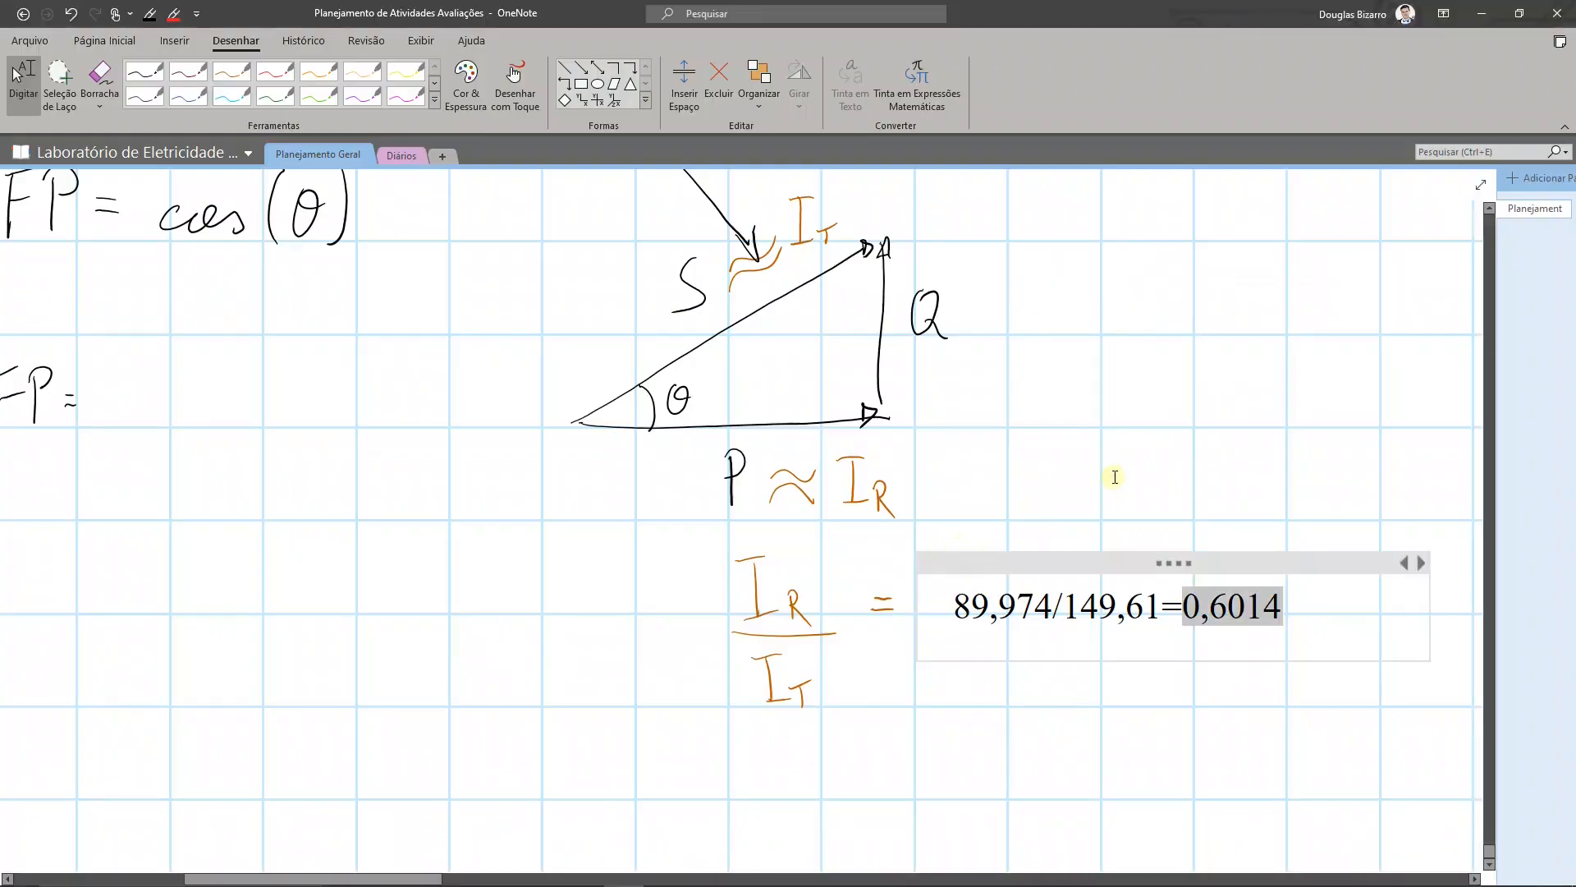
{"action": "left_click_drag", "start_coordinate": [326, 676], "coordinate": [839, 575]}
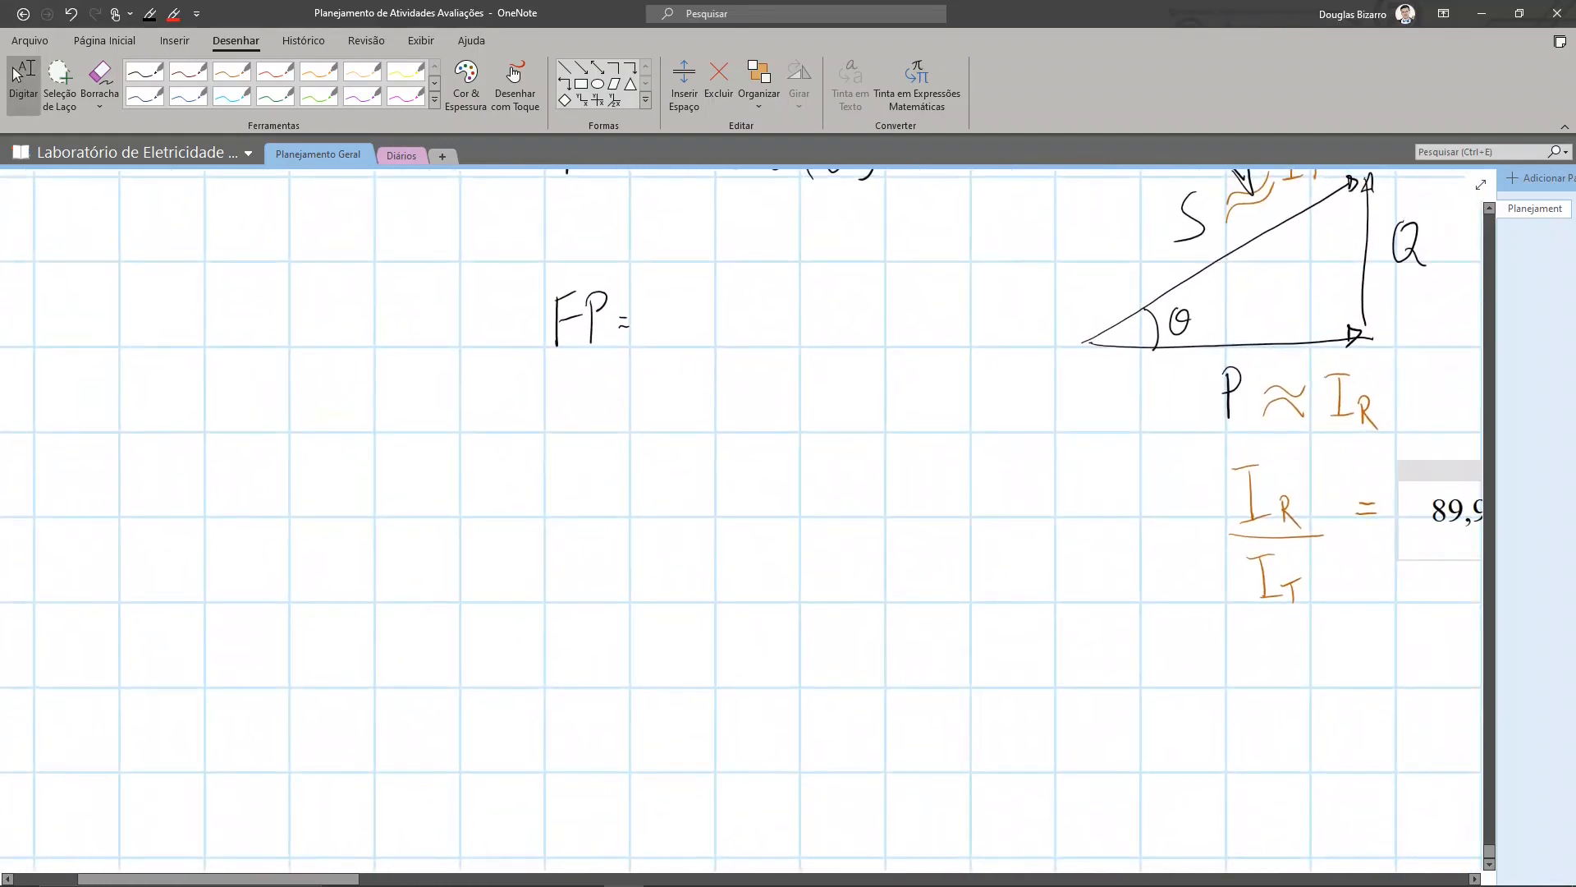
{"action": "key", "text": "alt+Tab"}
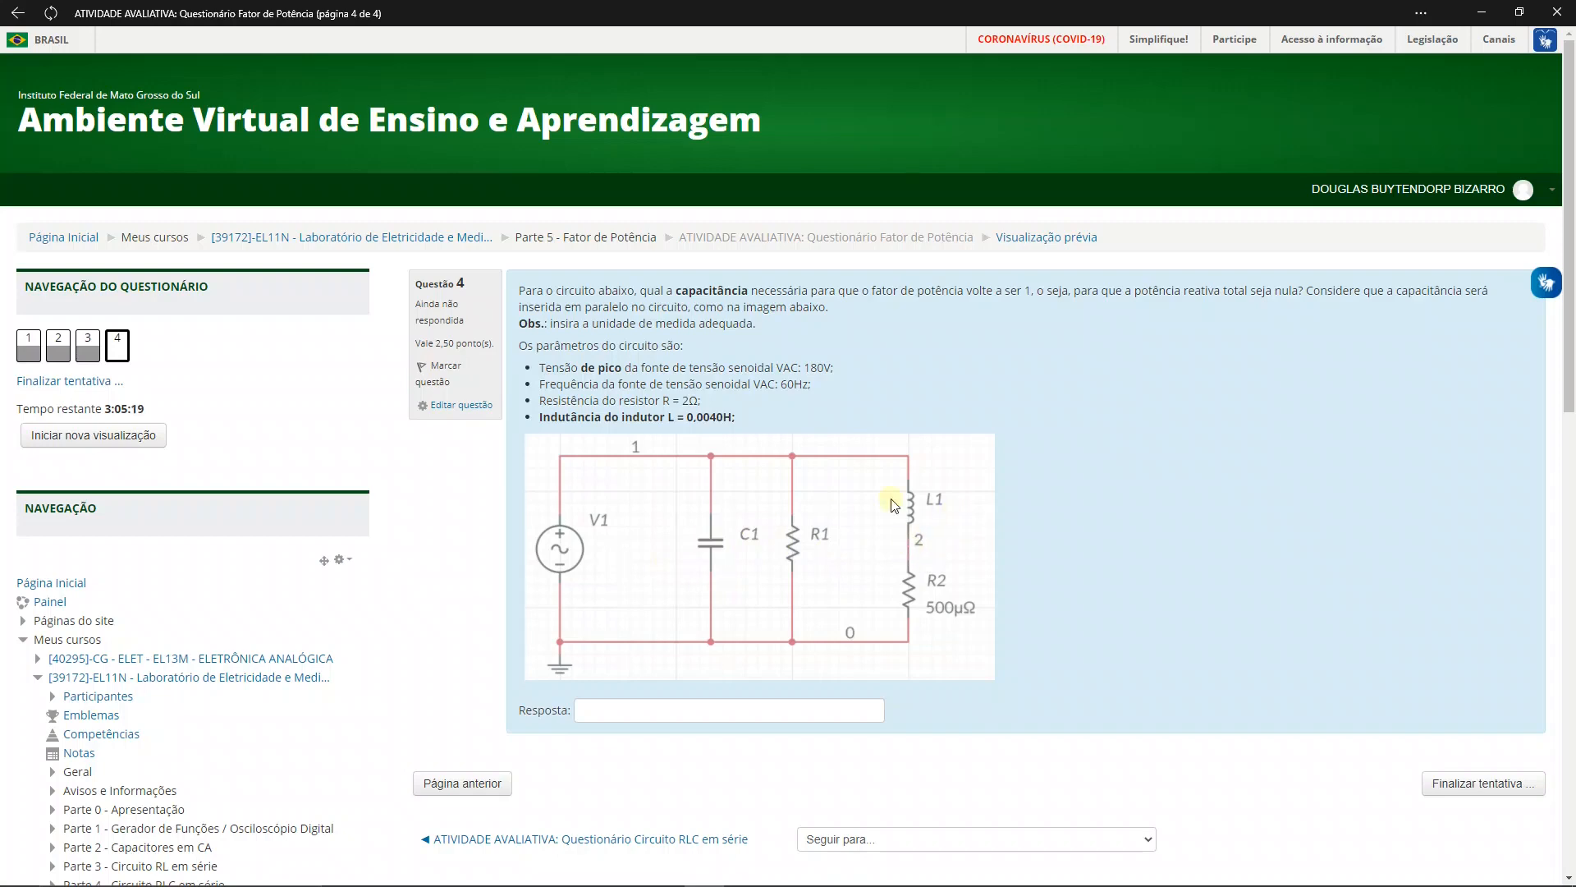
{"action": "key", "text": "alt+Tab"}
{"action": "left_click_drag", "start_coordinate": [890, 498], "coordinate": [971, 516]}
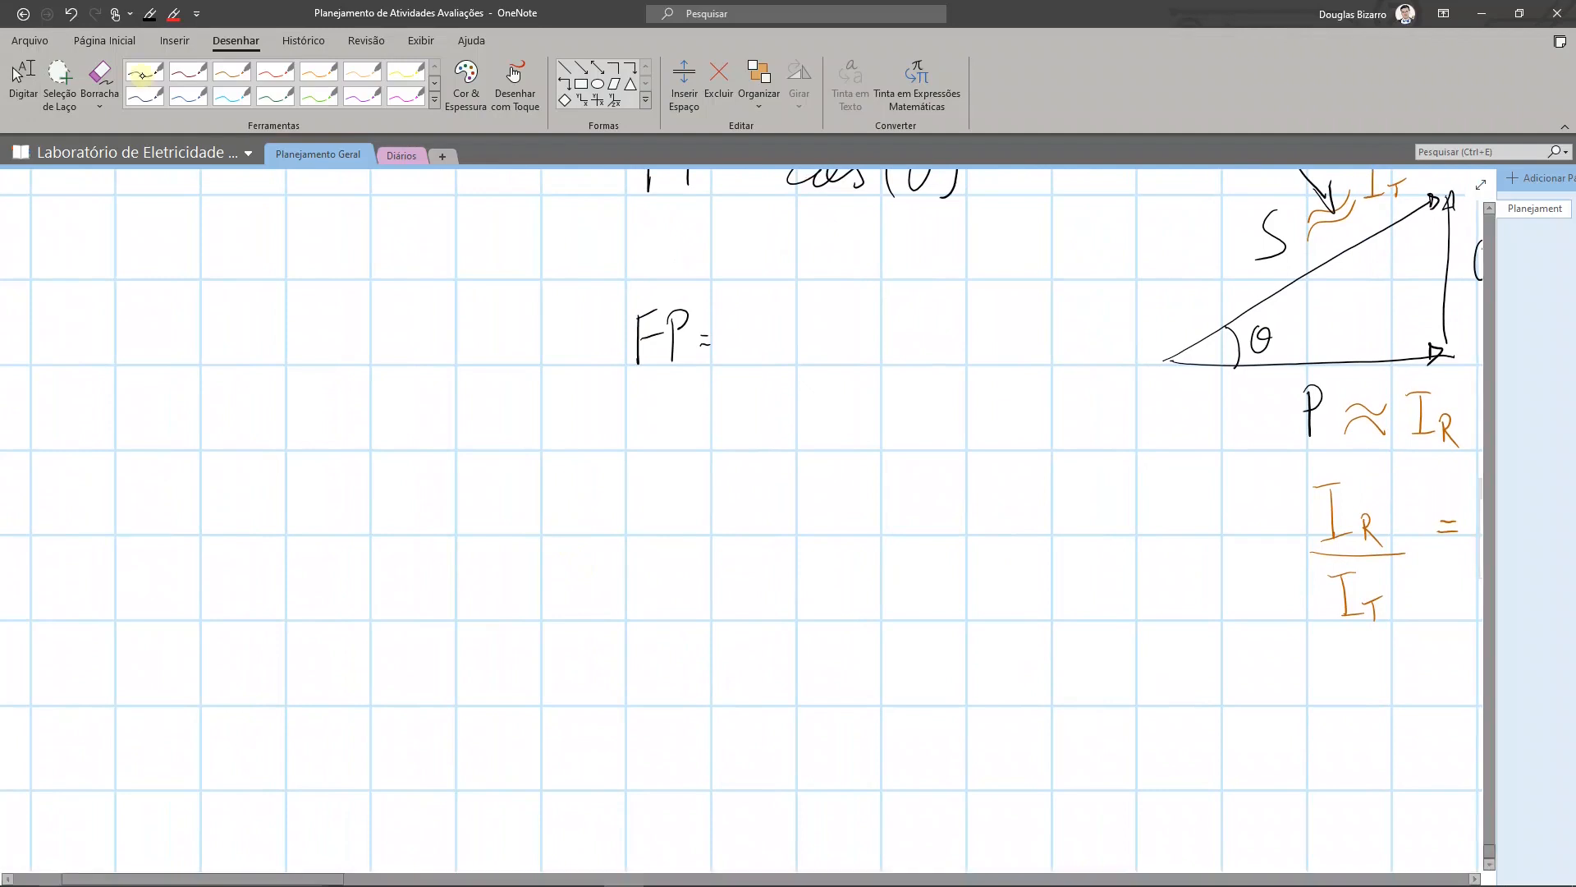
{"action": "left_click", "coordinate": [142, 75]}
{"action": "left_click_drag", "start_coordinate": [573, 561], "coordinate": [632, 616]}
{"action": "left_click_drag", "start_coordinate": [563, 546], "coordinate": [563, 625]}
{"action": "mouse_move", "coordinate": [649, 548]}
{"action": "left_mouse_down"}
{"action": "mouse_move", "coordinate": [649, 622]}
{"action": "mouse_move", "coordinate": [698, 582]}
{"action": "left_mouse_up"}
{"action": "left_click_drag", "start_coordinate": [690, 592], "coordinate": [708, 589]}
{"action": "mouse_move", "coordinate": [725, 536]}
{"action": "left_mouse_down"}
{"action": "mouse_move", "coordinate": [728, 614]}
{"action": "mouse_move", "coordinate": [788, 608]}
{"action": "left_mouse_up"}
{"action": "left_click_drag", "start_coordinate": [765, 585], "coordinate": [810, 608]}
{"action": "left_click_drag", "start_coordinate": [830, 532], "coordinate": [826, 587]}
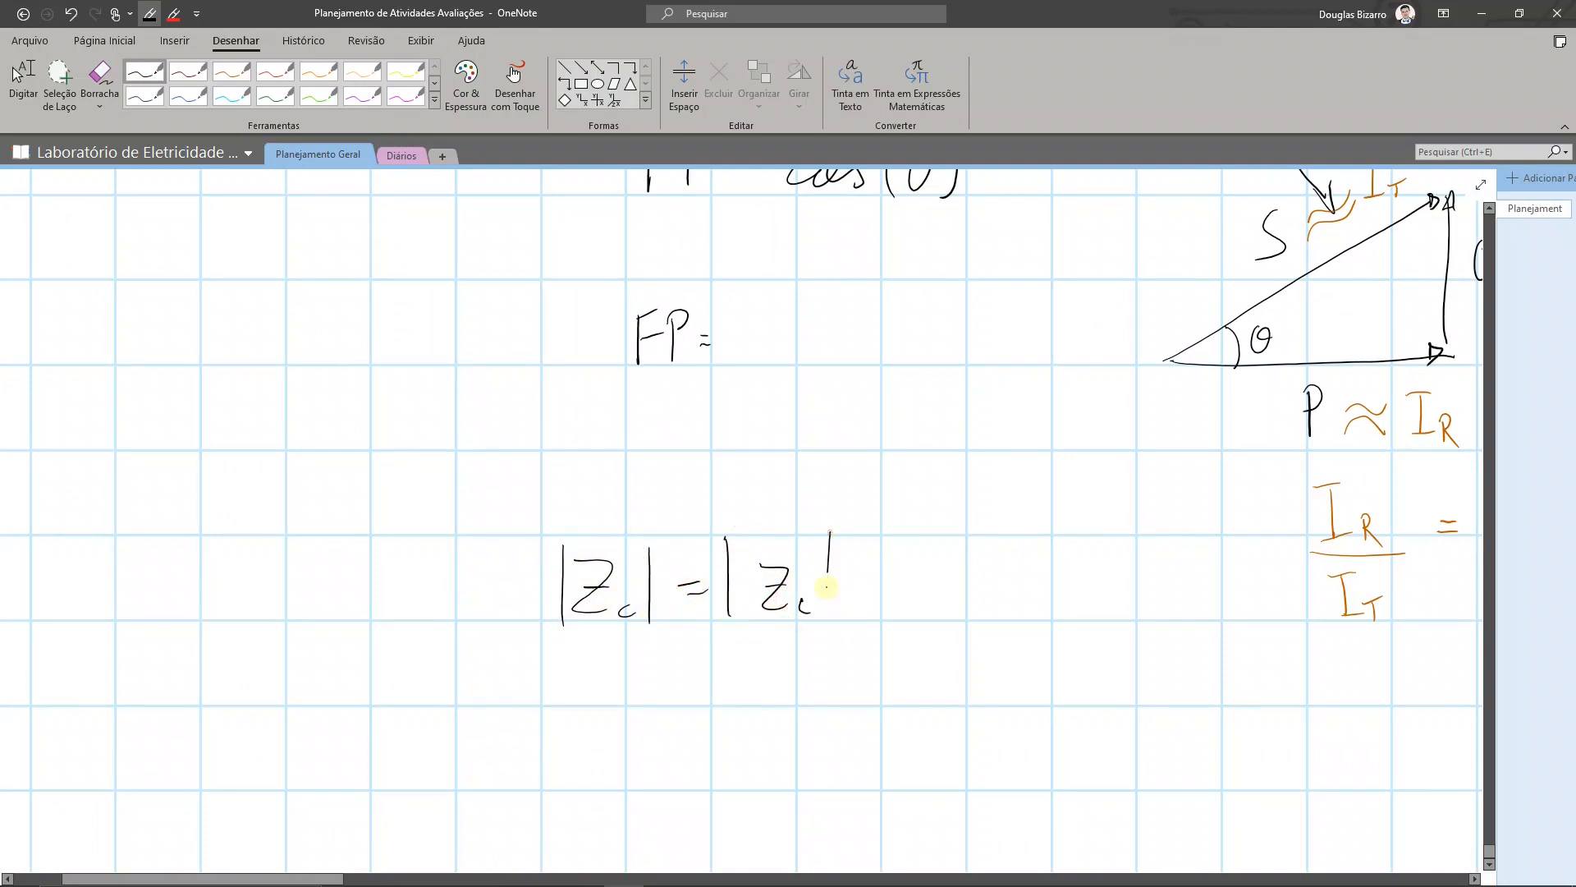
- Switch to the Multisim schematic and place a vertically rotated capacitor between the voltage source V1 and resistor R1
{"action": "key", "text": "alt+Tab"}
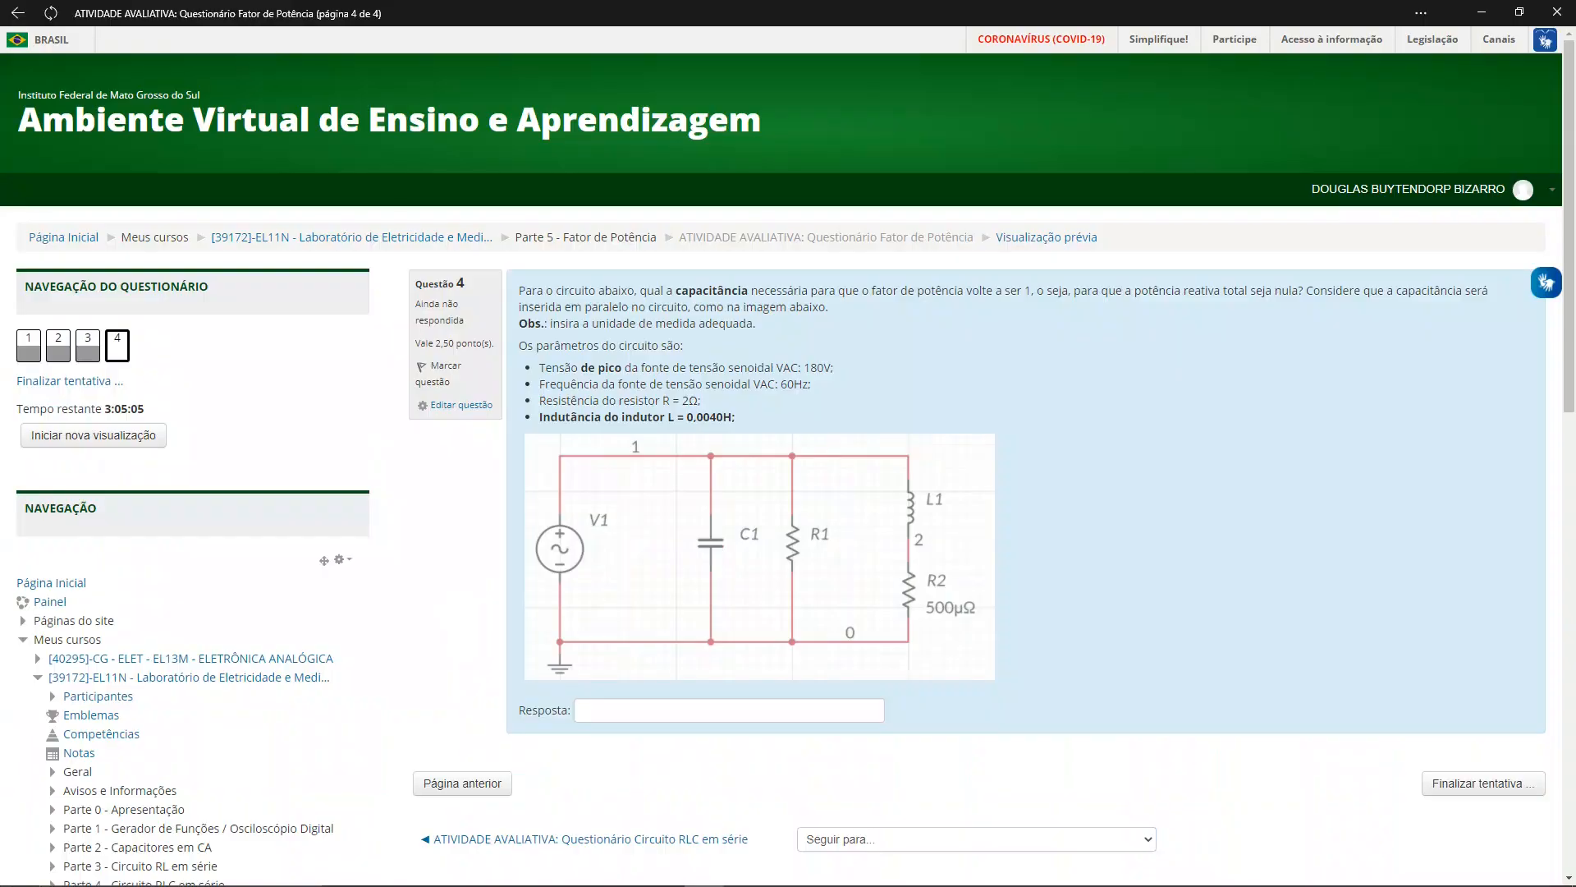
{"action": "key", "text": "alt+Tab"}
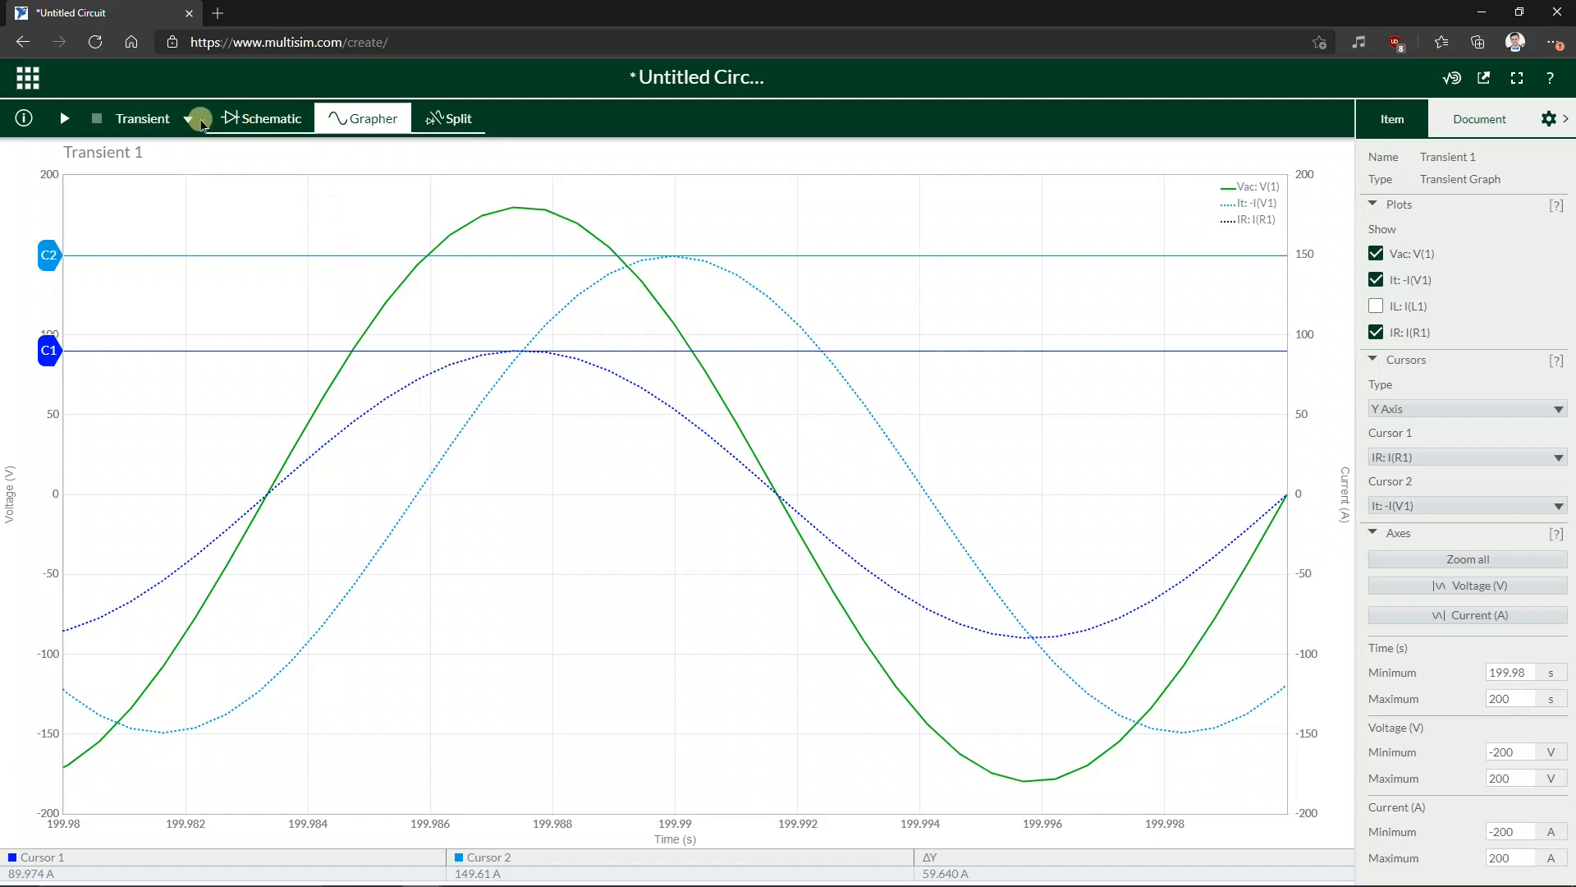
{"action": "left_click", "coordinate": [279, 123]}
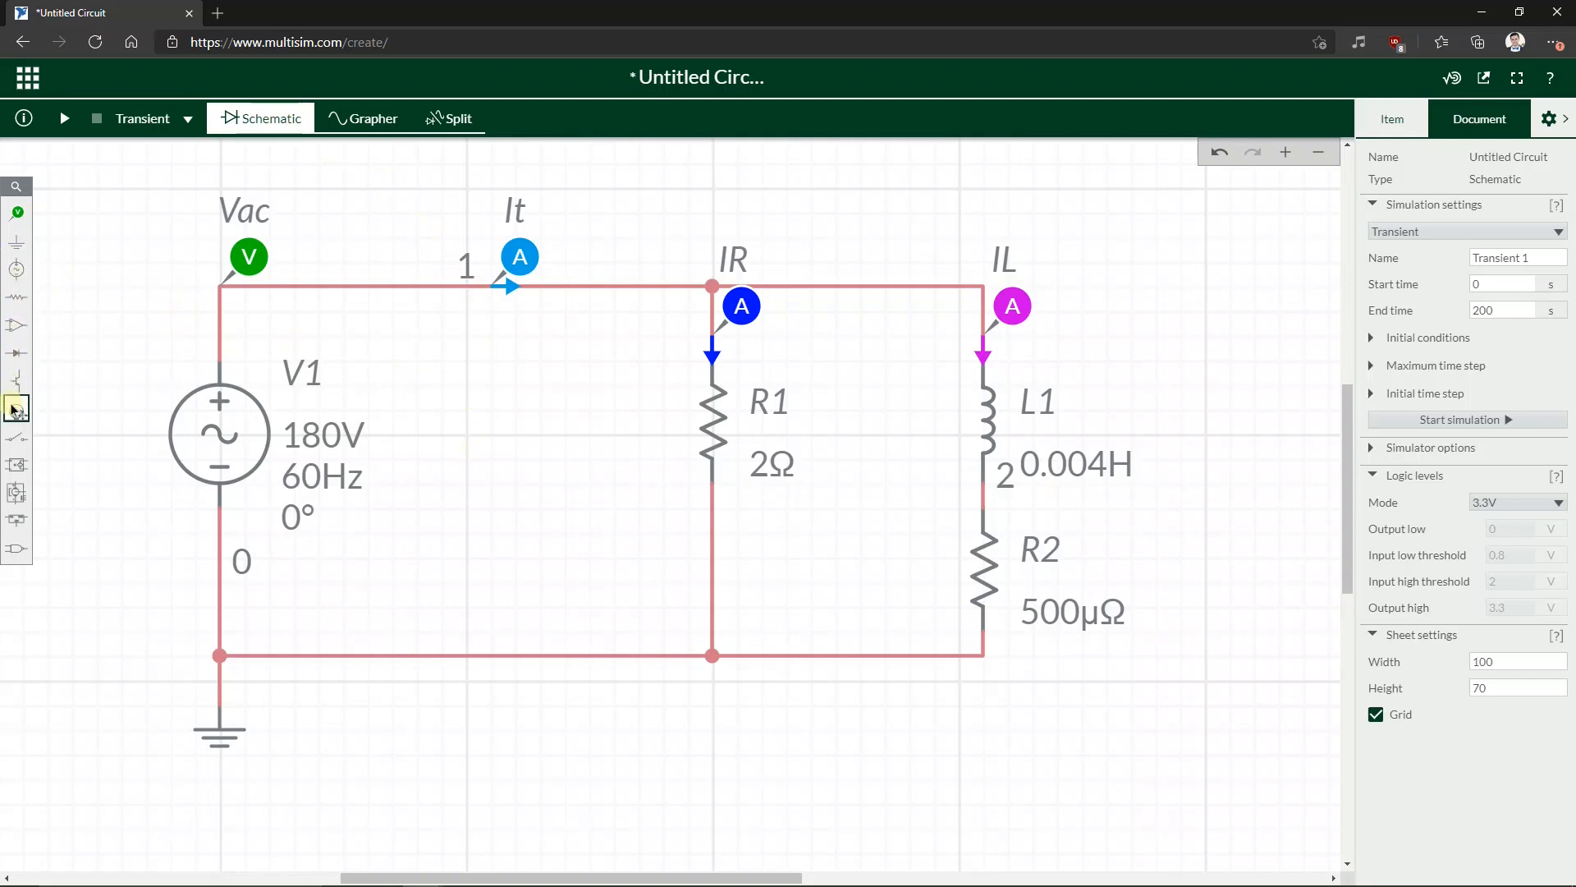
{"action": "left_click", "coordinate": [16, 296]}
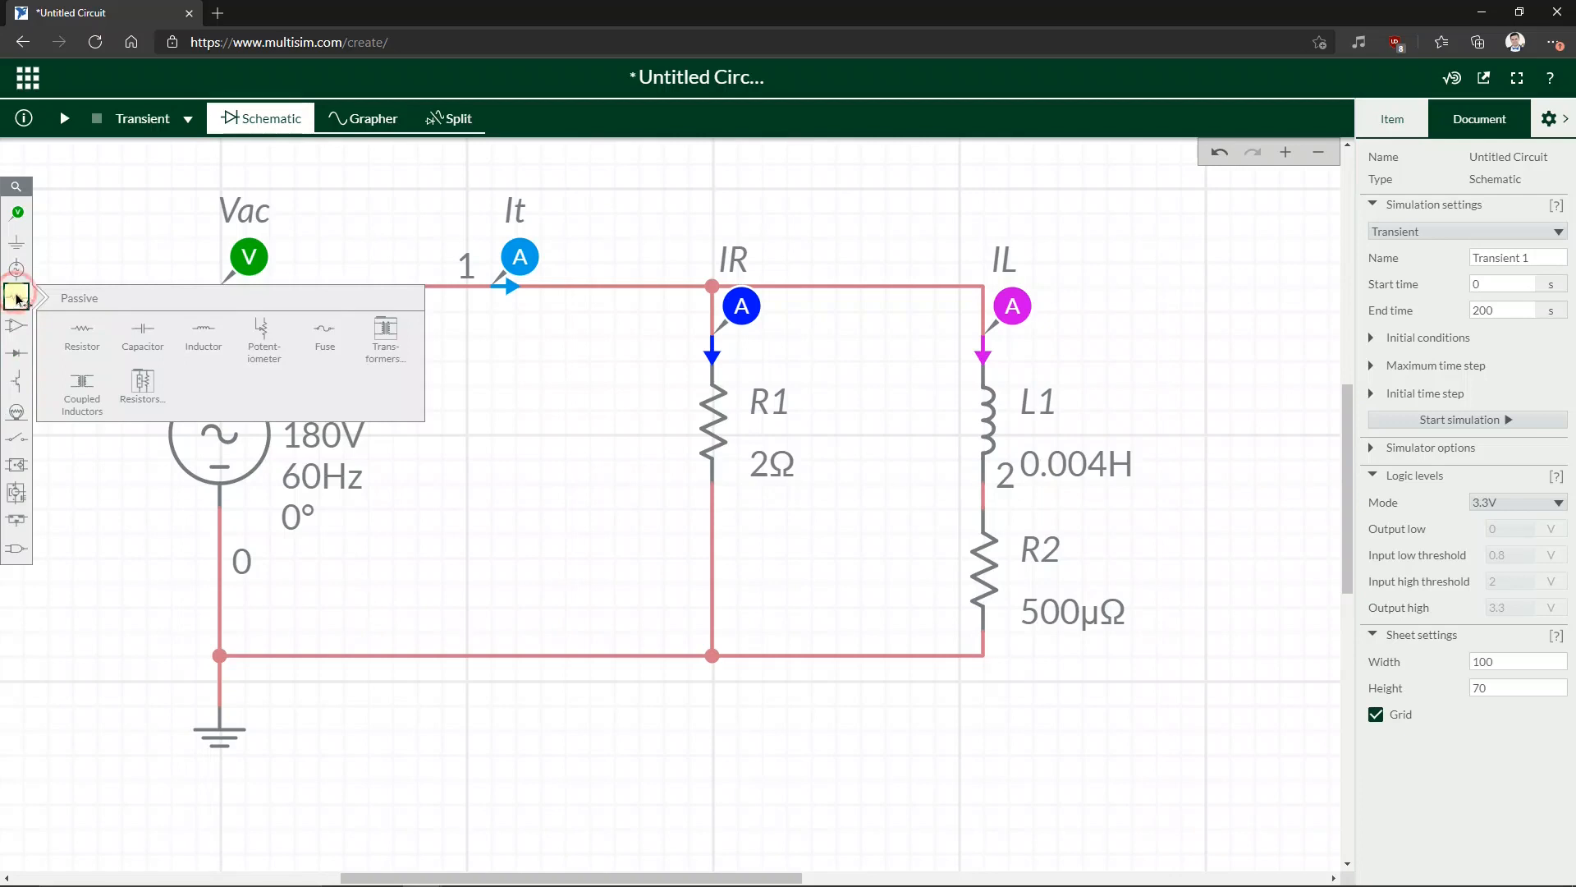
{"action": "left_click", "coordinate": [141, 332]}
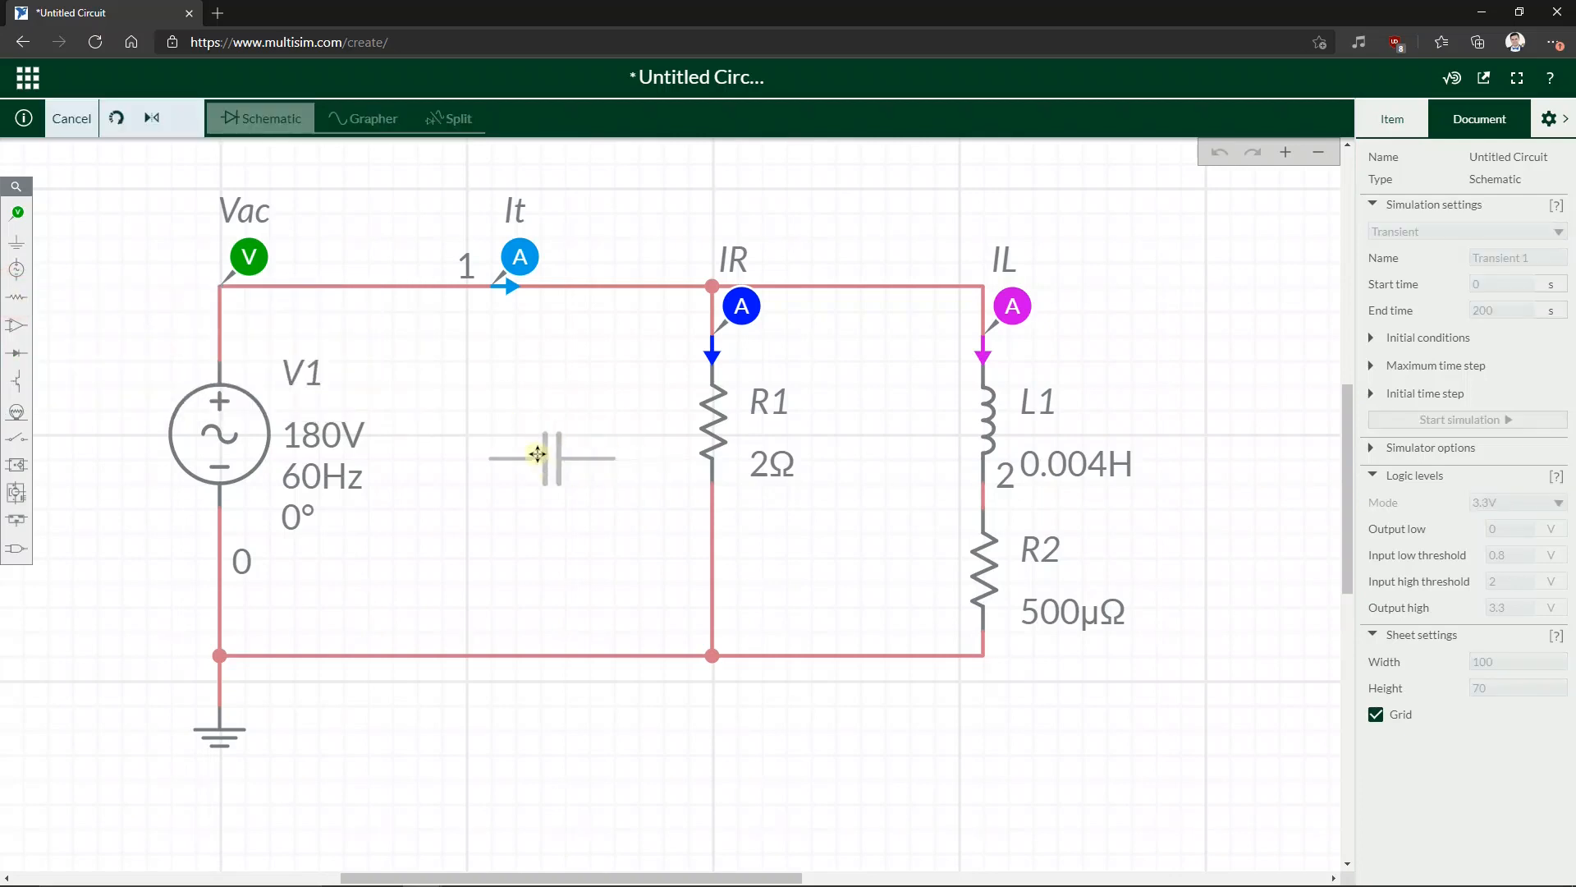
{"action": "left_click", "coordinate": [552, 458]}
{"action": "left_click", "coordinate": [475, 522]}
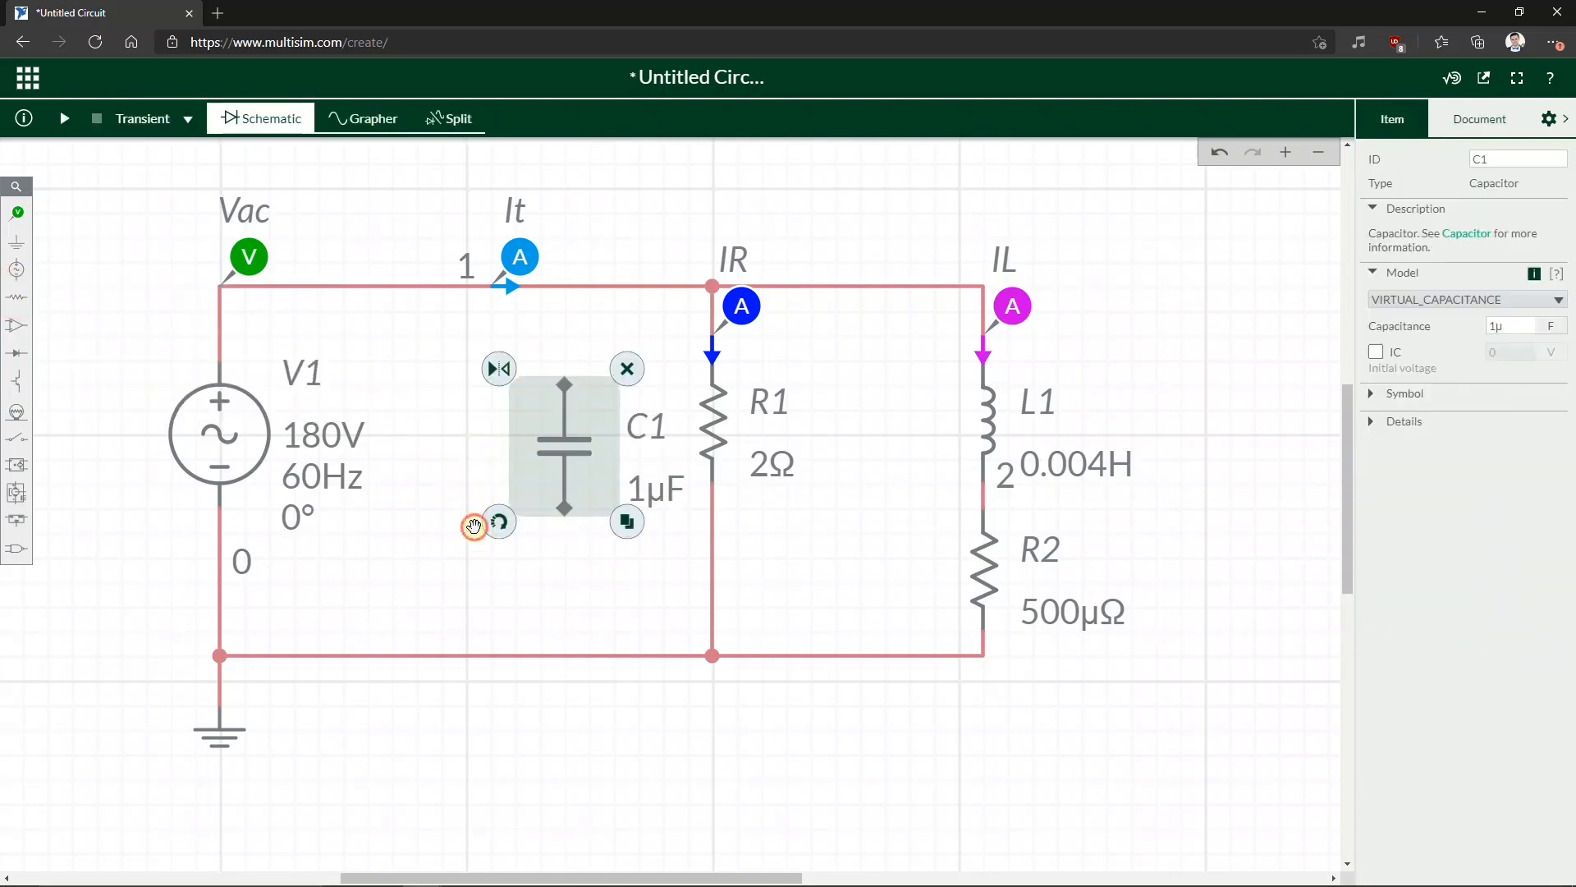
{"action": "left_click_drag", "start_coordinate": [552, 454], "coordinate": [538, 453]}
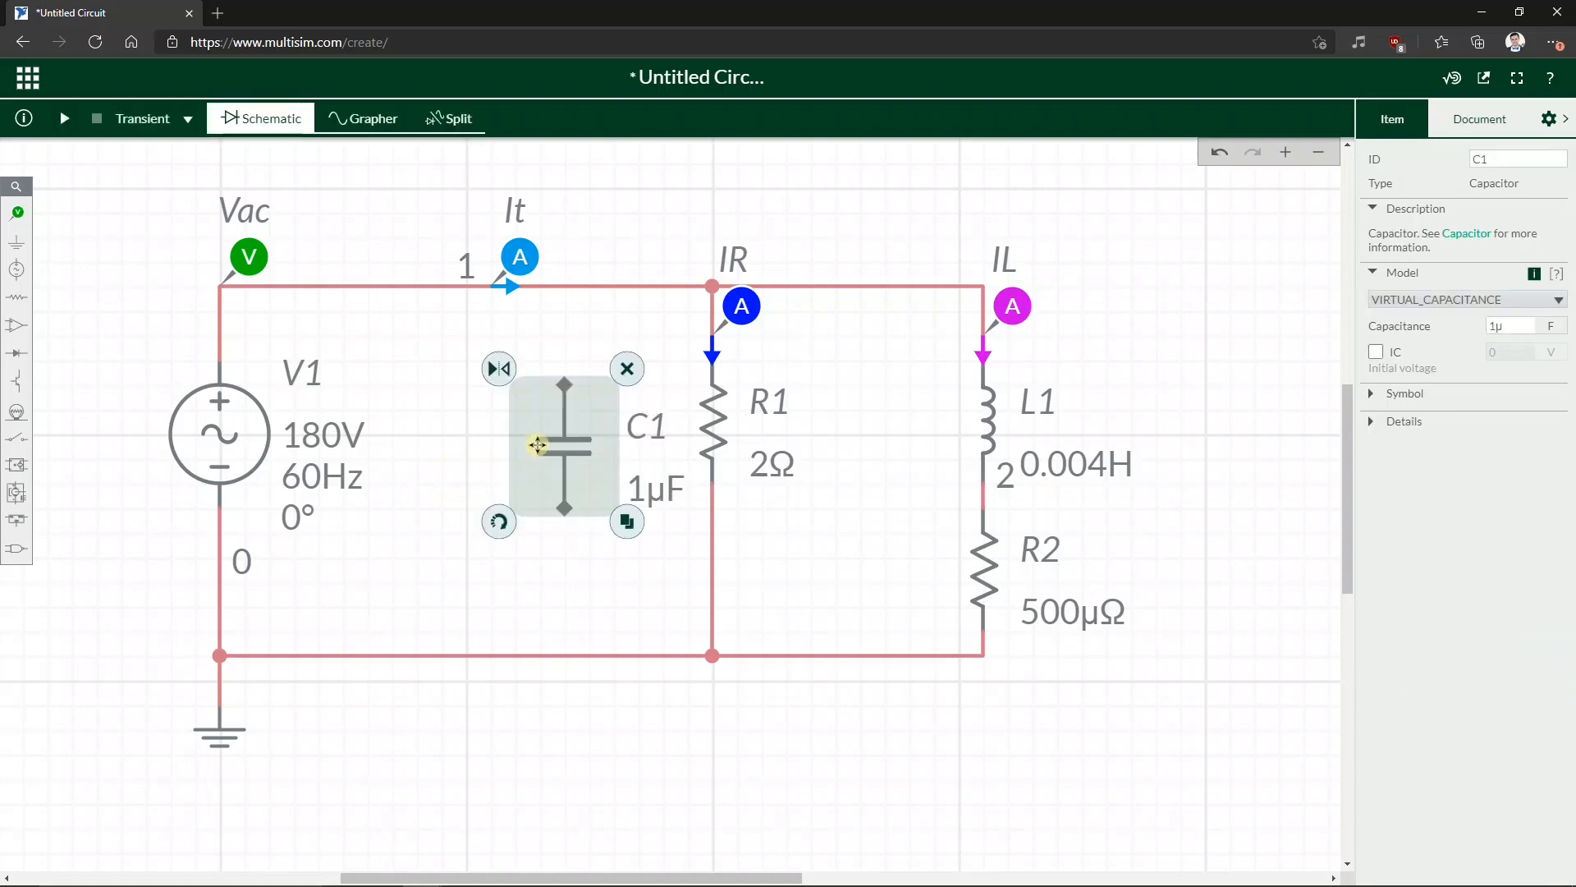
- Wire the capacitor's upper terminal to net 1 and its lower terminal to net 0, in parallel with R1
{"action": "left_click", "coordinate": [564, 382]}
{"action": "left_click", "coordinate": [573, 301]}
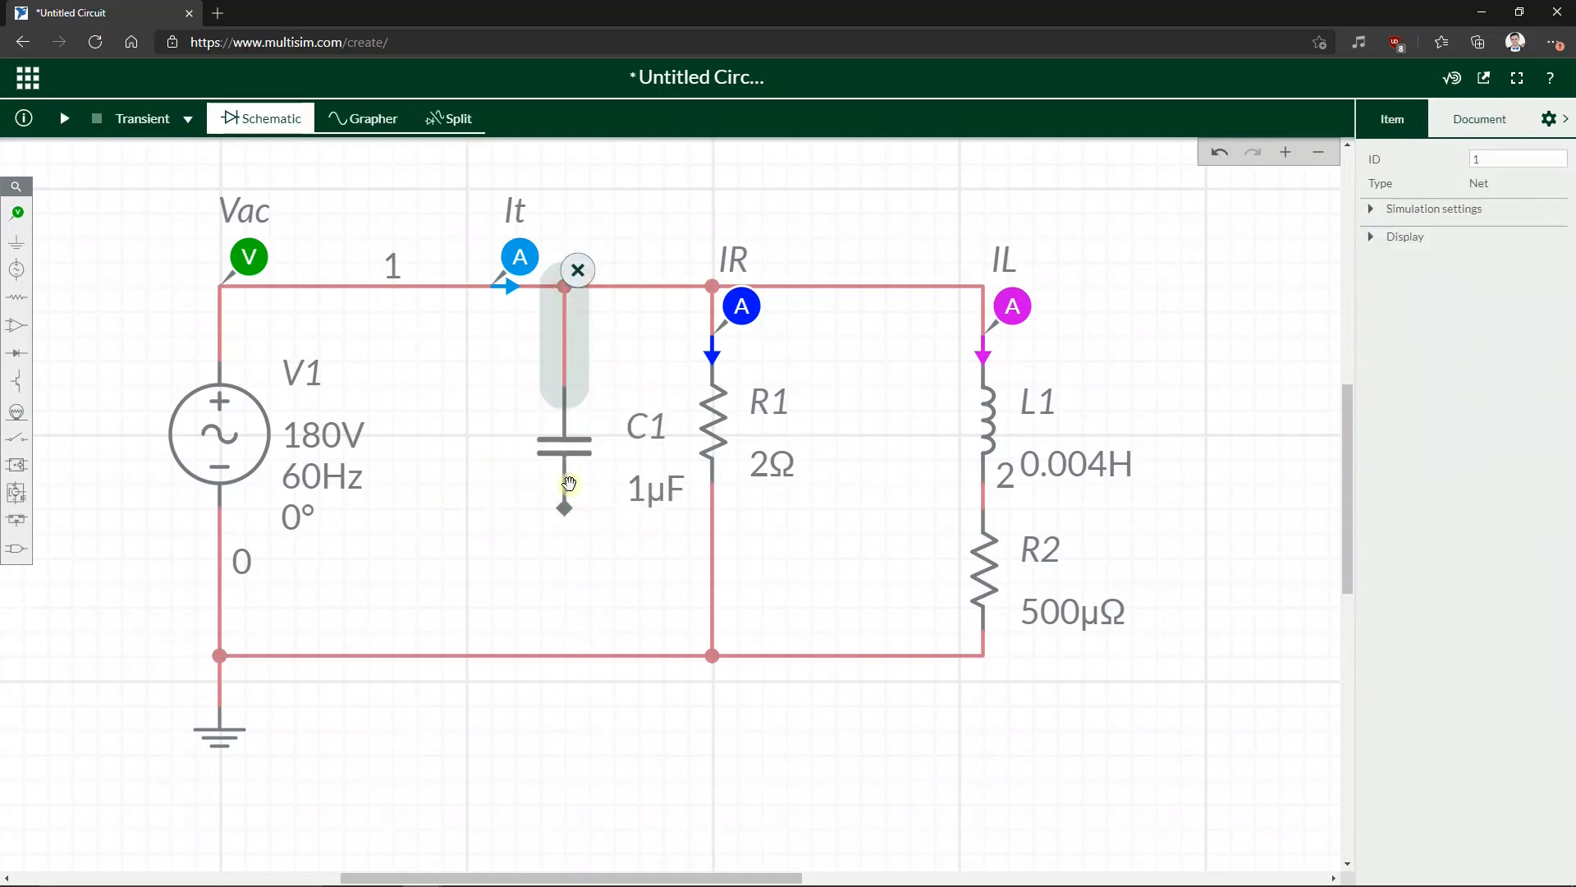
{"action": "left_click", "coordinate": [566, 508]}
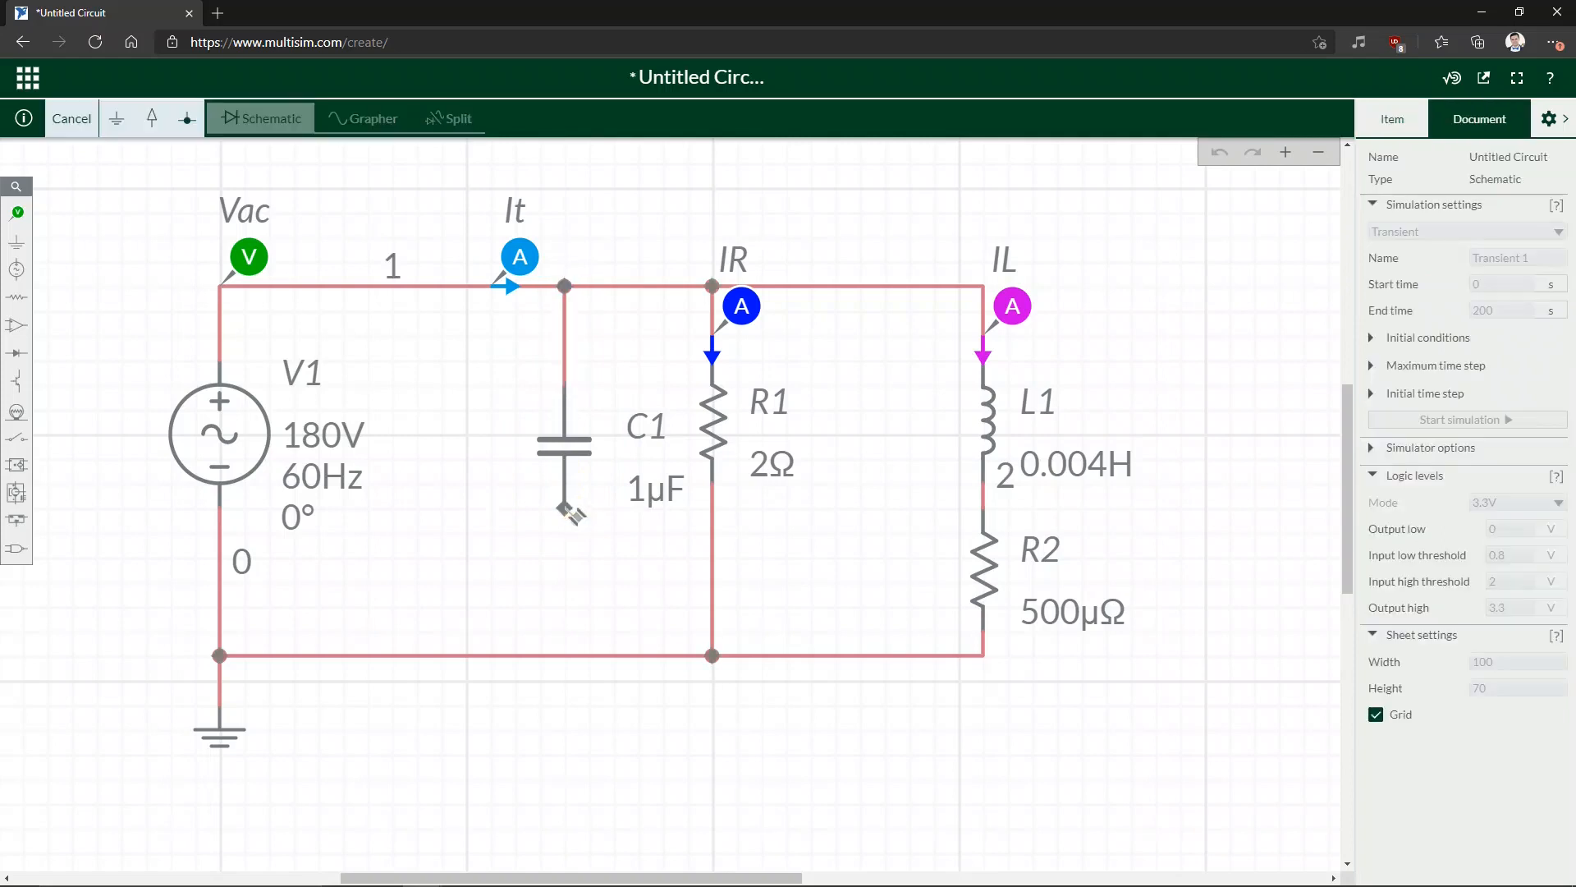
{"action": "left_click", "coordinate": [564, 655]}
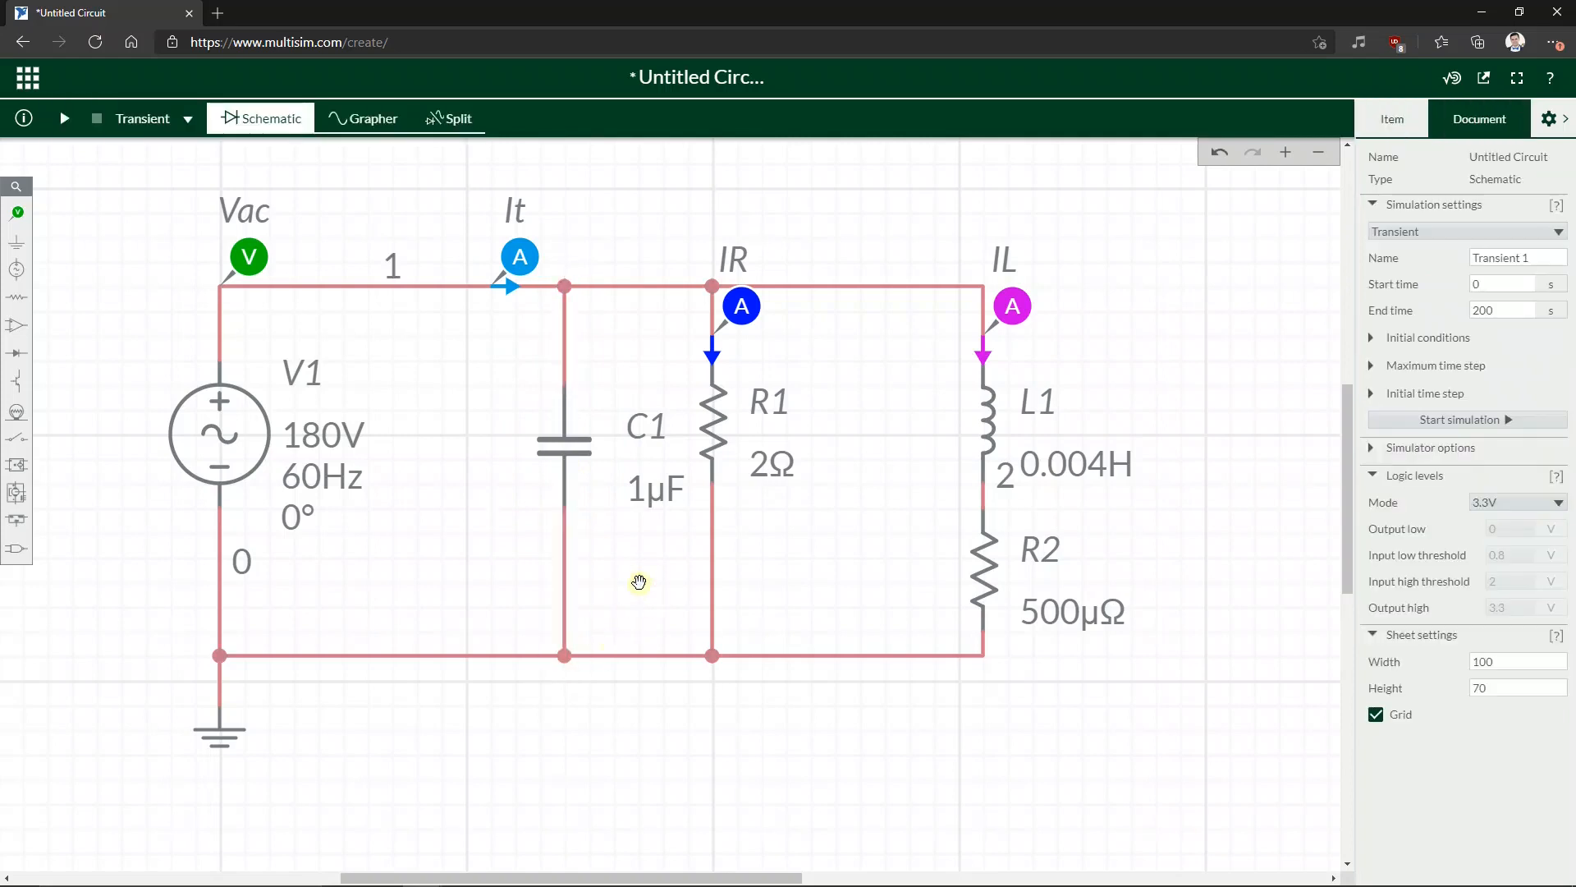
- Set the capacitance of C1 to 1 mF, then run the transient simulation and stop it after about 118 s of simulated time
{"action": "left_click", "coordinate": [645, 502]}
{"action": "left_click", "coordinate": [608, 529]}
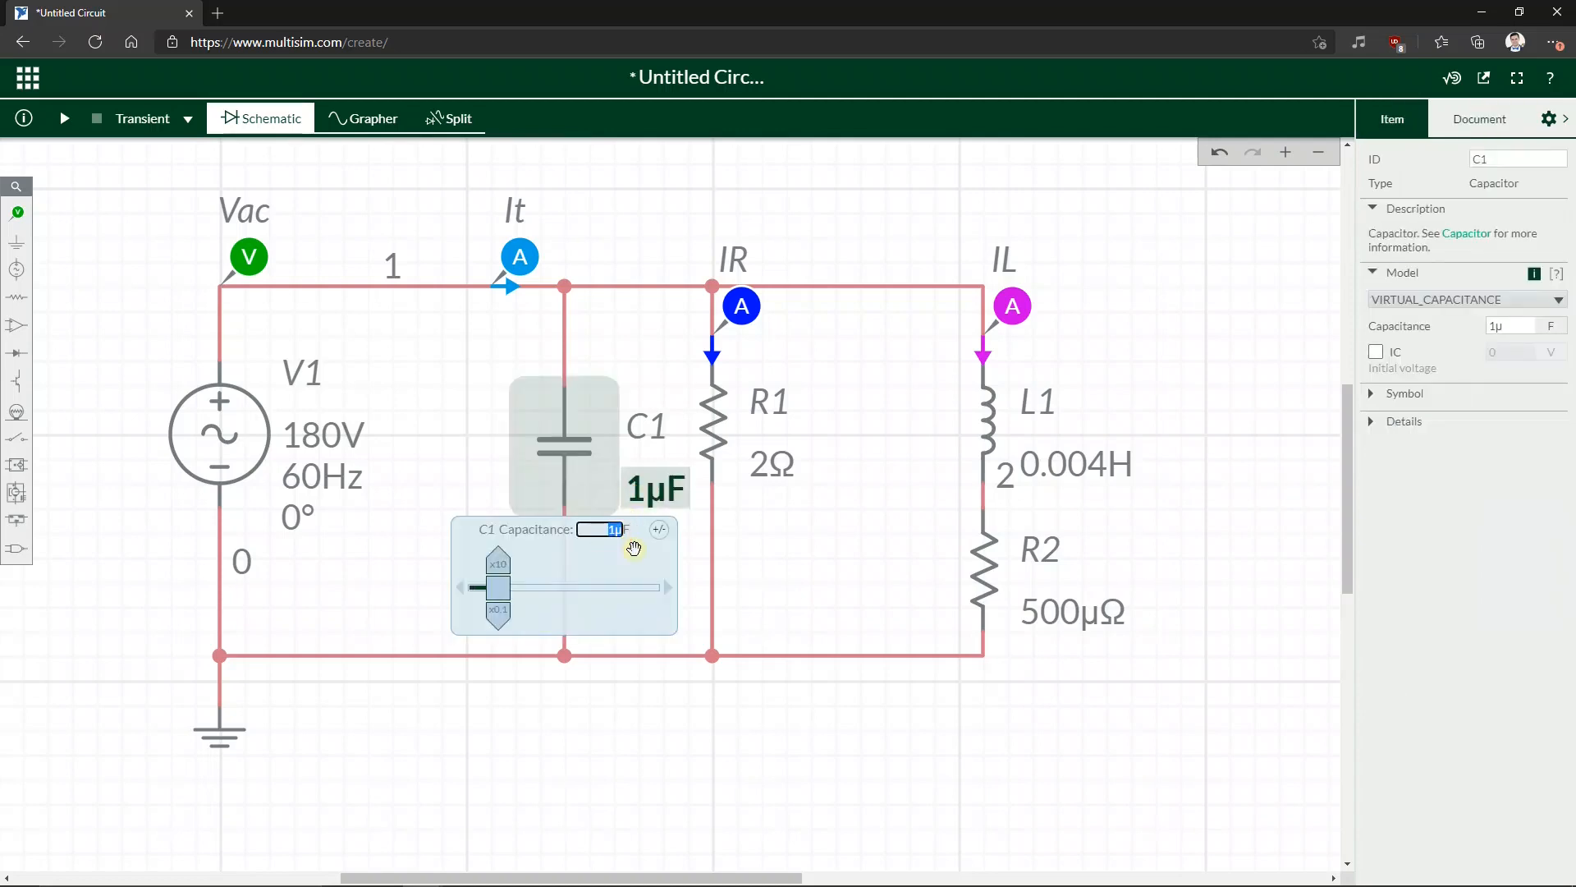
{"action": "left_click", "coordinate": [852, 553]}
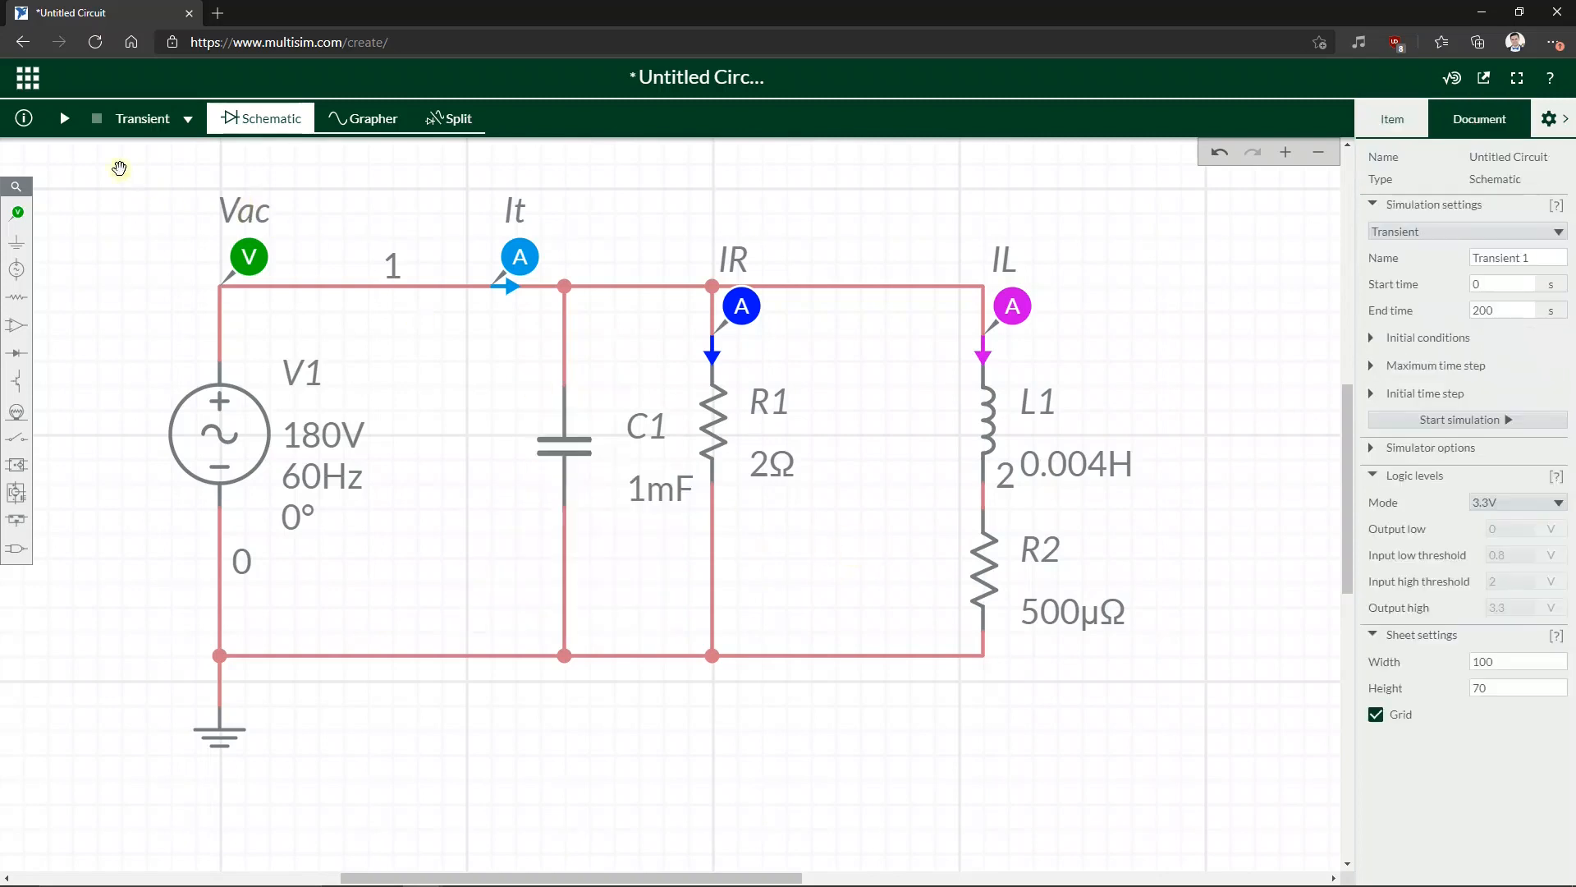
{"action": "left_click", "coordinate": [63, 119]}
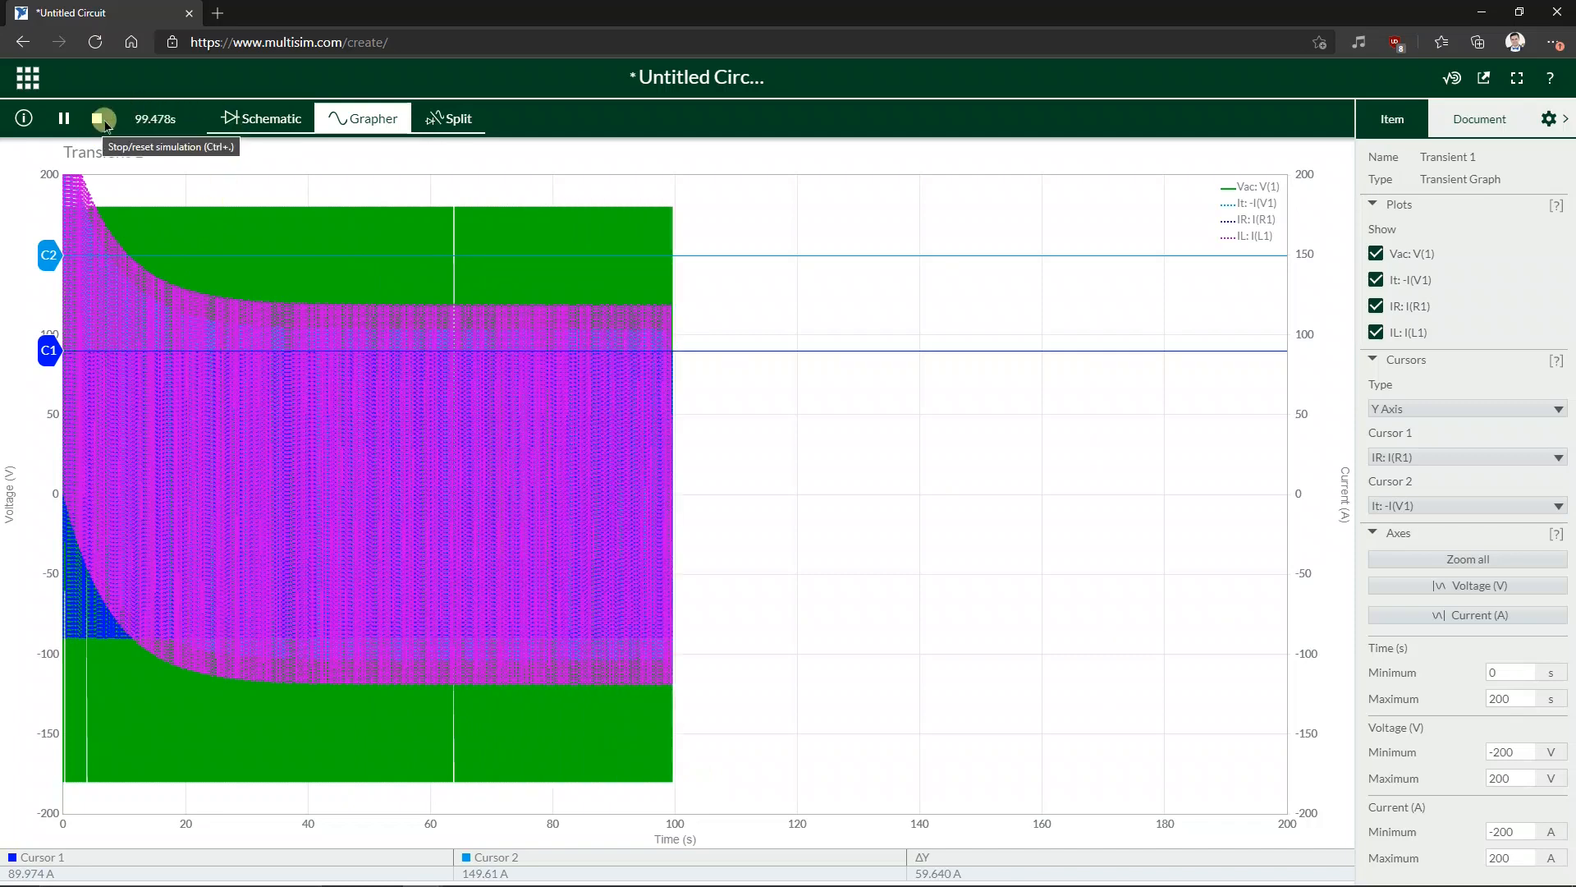
{"action": "left_click", "coordinate": [104, 120]}
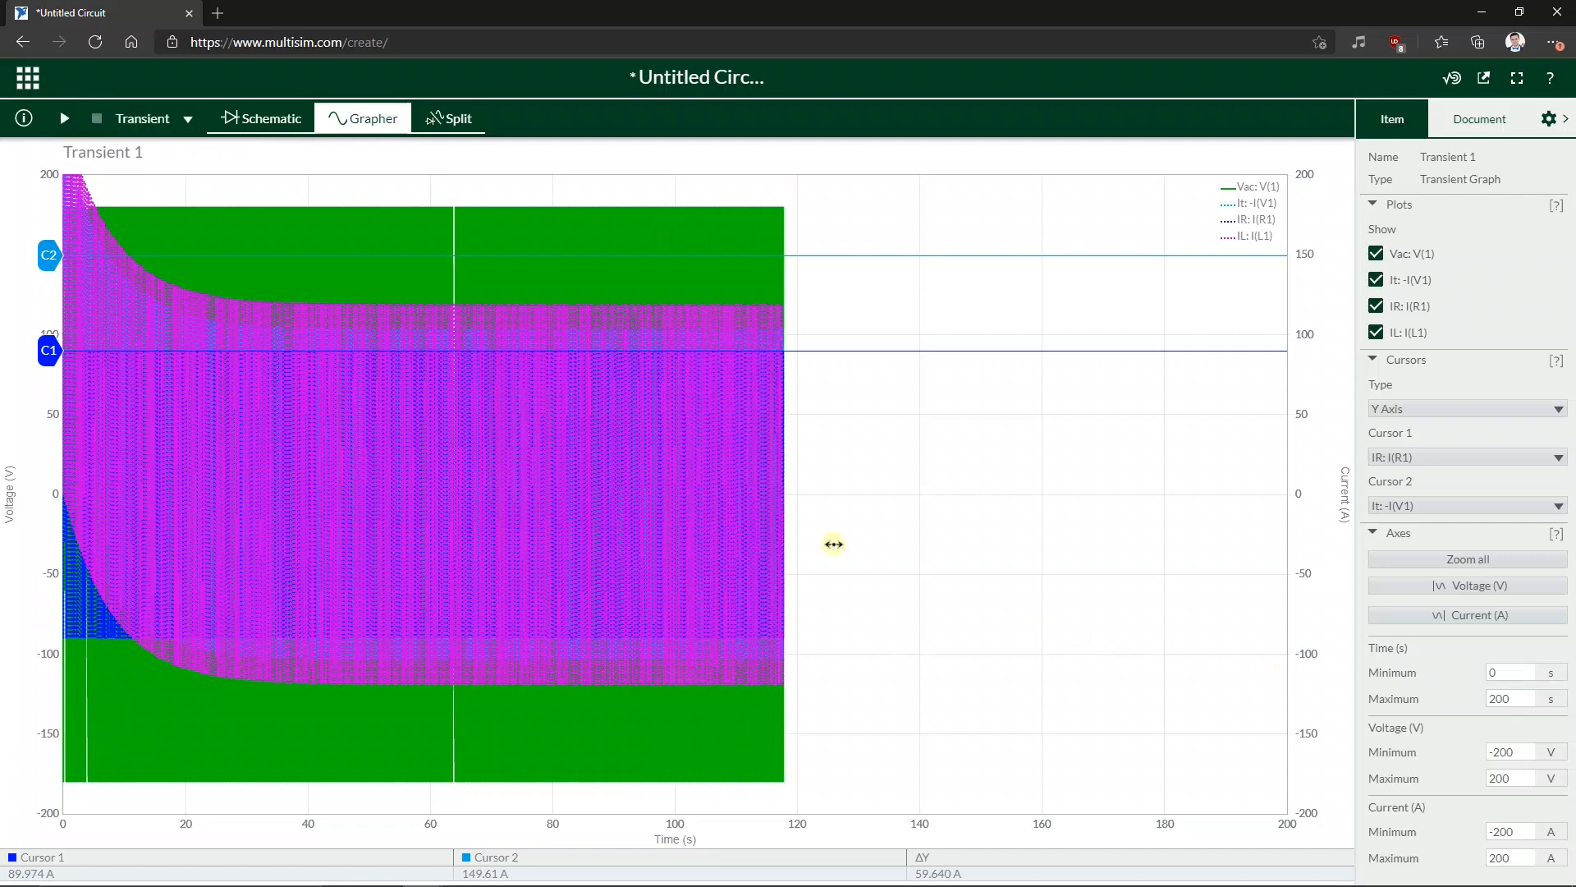
- Limit the transient graph's time axis to 99.98–100 s and hide the IL: I(L1) trace
{"action": "left_click", "coordinate": [1504, 698]}
{"action": "double_click", "coordinate": [1509, 699]}
{"action": "type", "text": "100"}
{"action": "left_click", "coordinate": [1508, 672]}
{"action": "double_click", "coordinate": [1508, 671]}
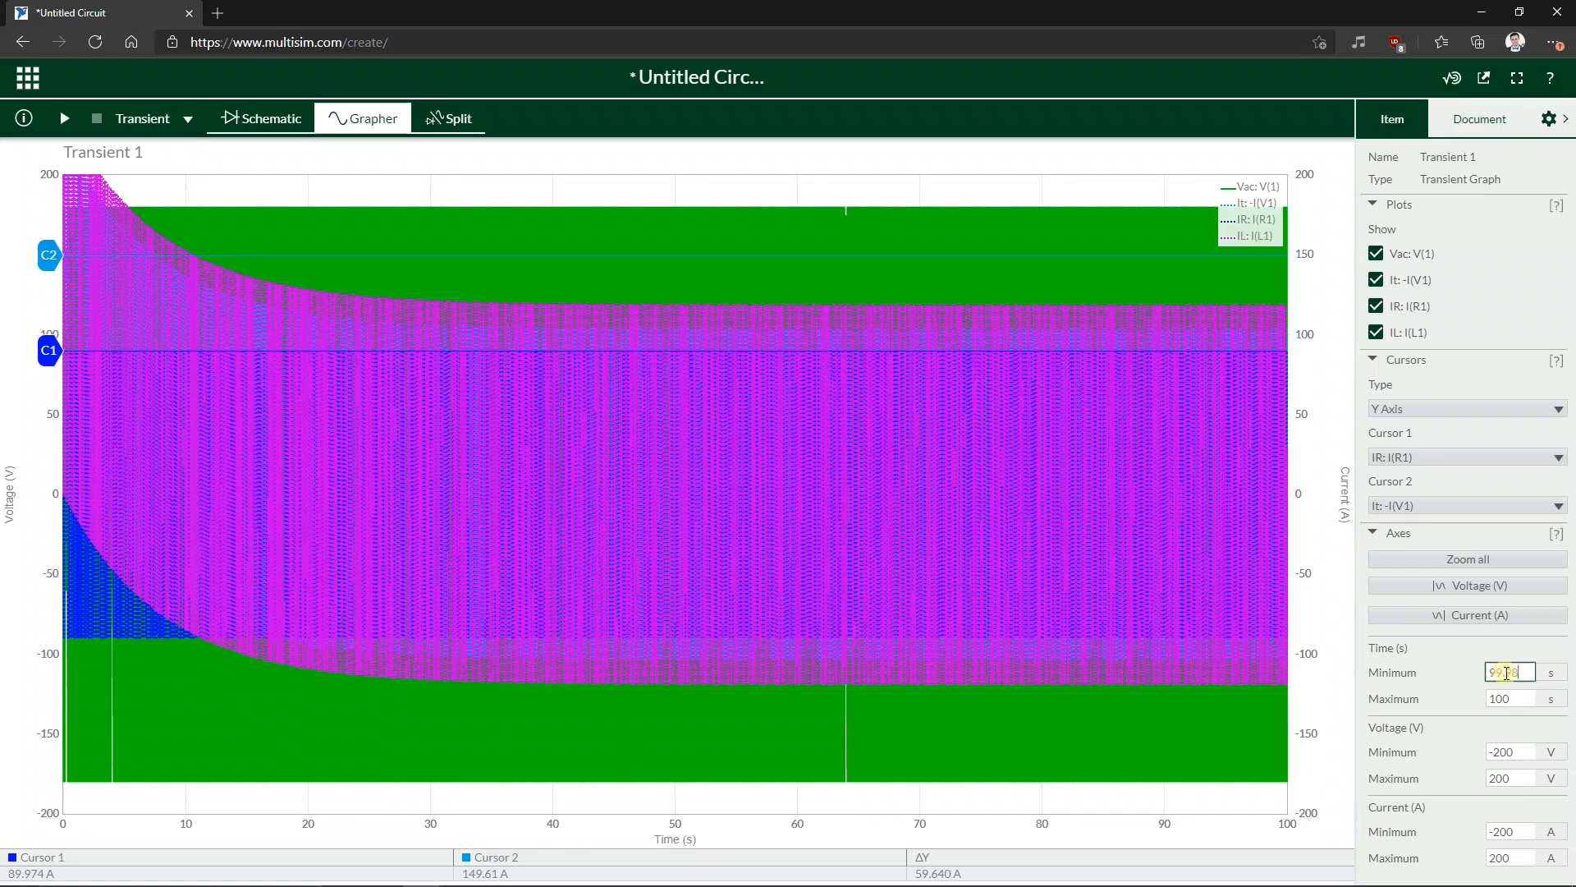
{"action": "left_click", "coordinate": [1341, 632]}
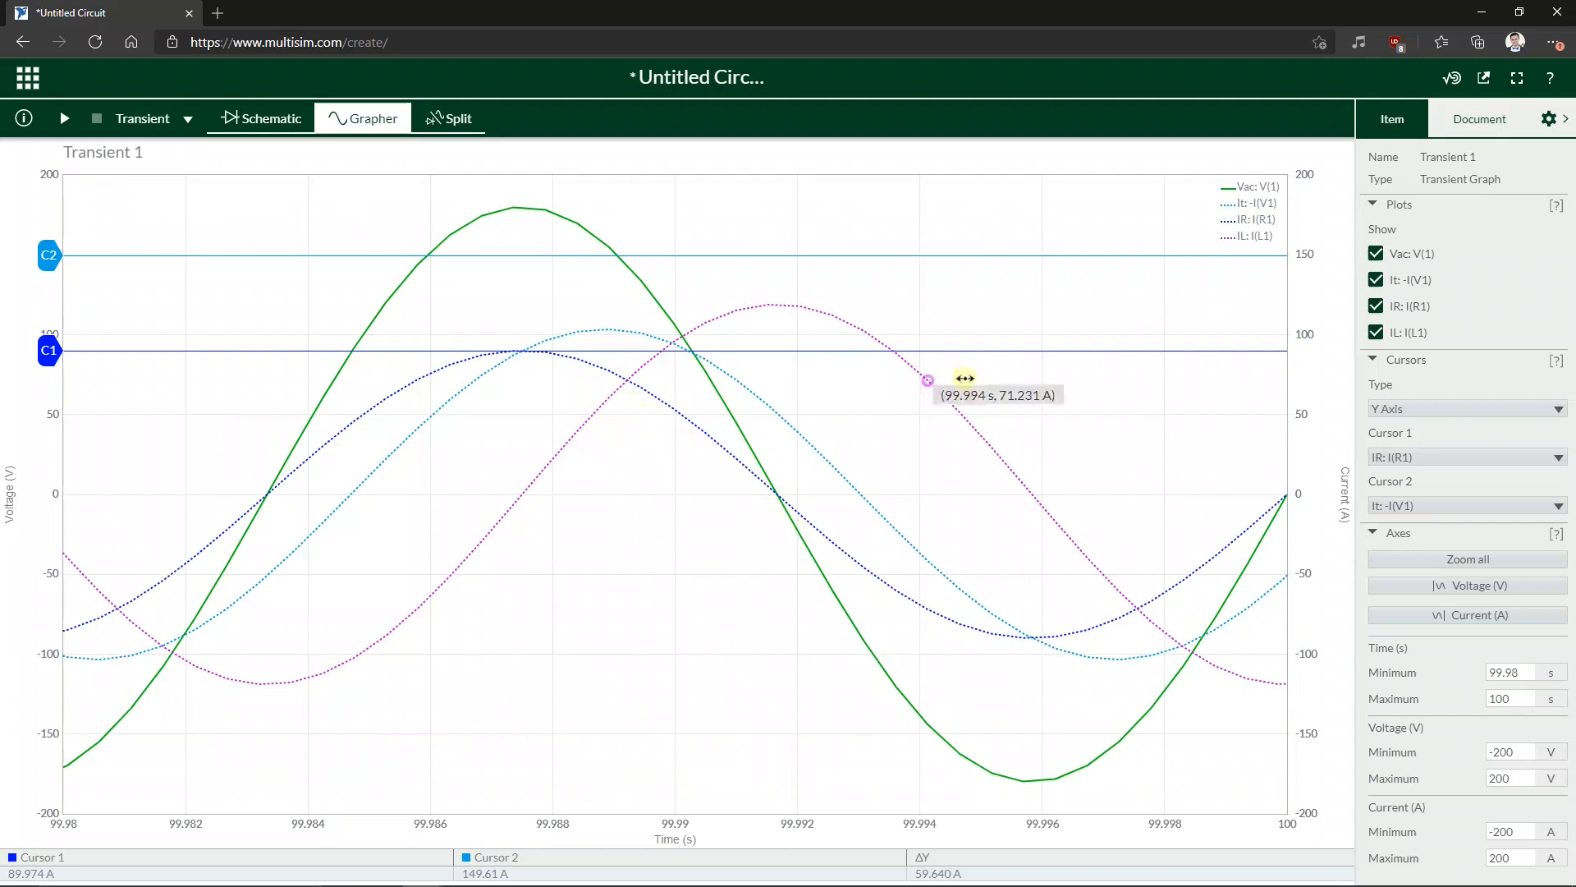
{"action": "left_click", "coordinate": [1375, 332]}
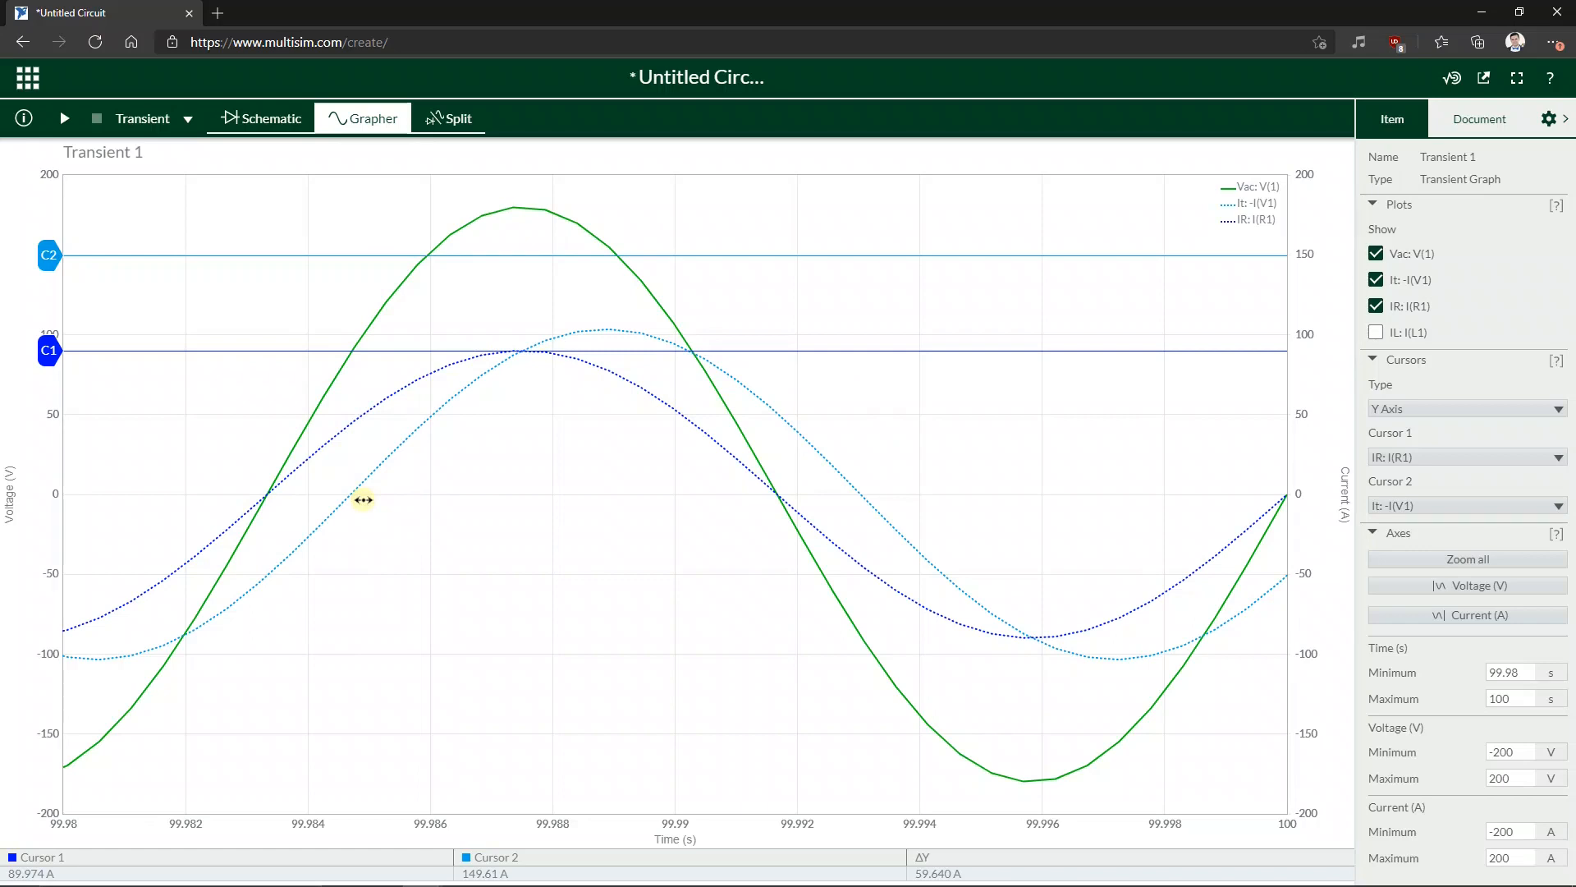
- Review the question 4 statement and circuit in the quiz, then return to the Multisim graph to examine the lag of It
{"action": "key", "text": "alt+Tab"}
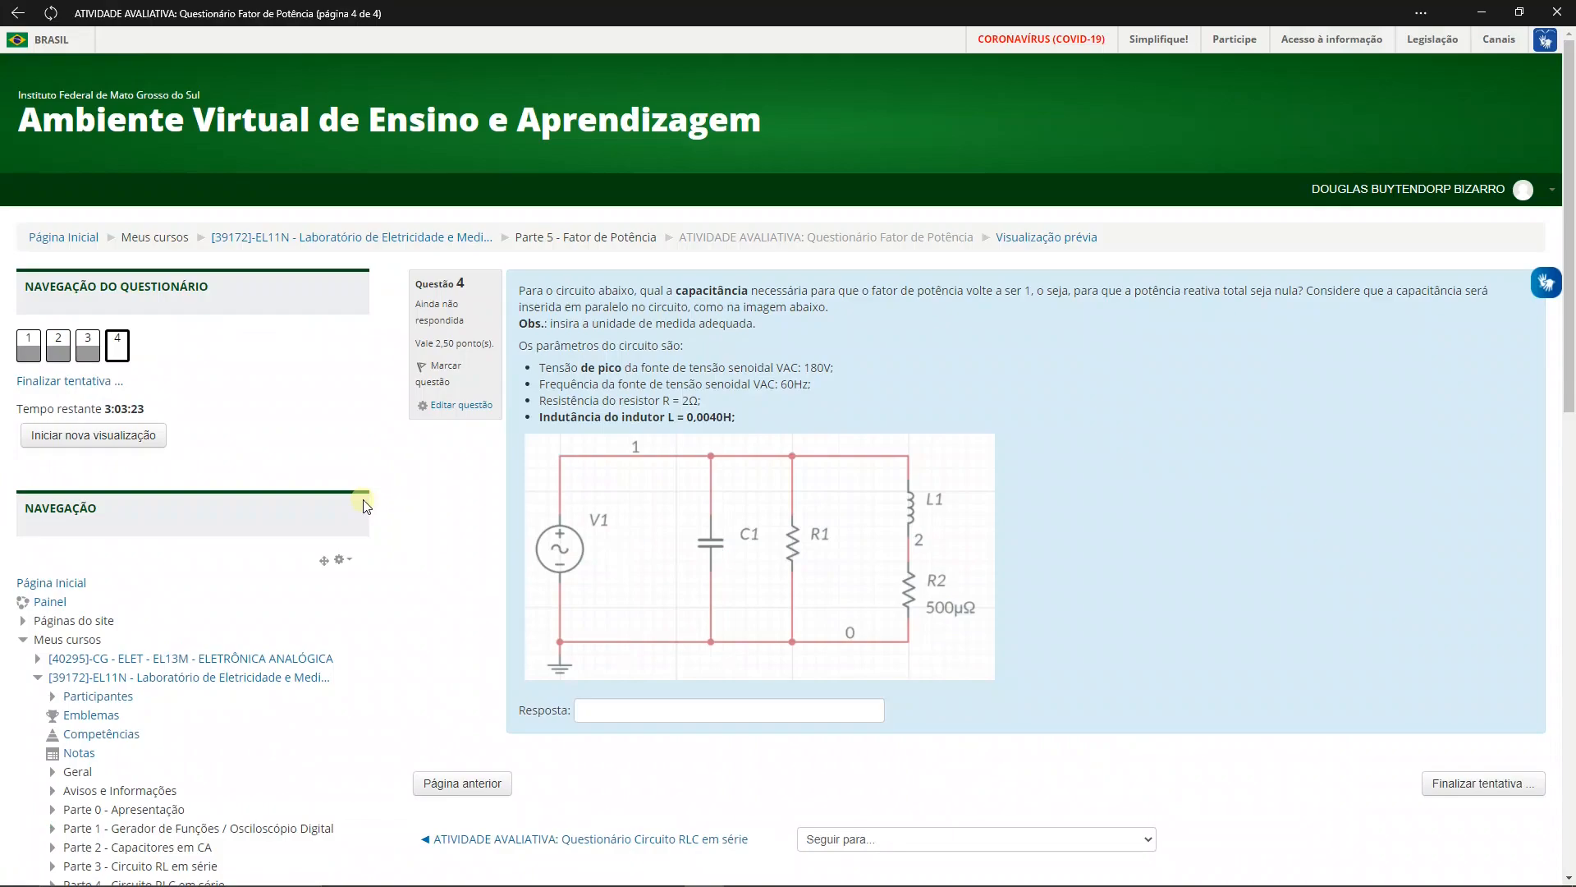
{"action": "key", "text": "alt+Tab"}
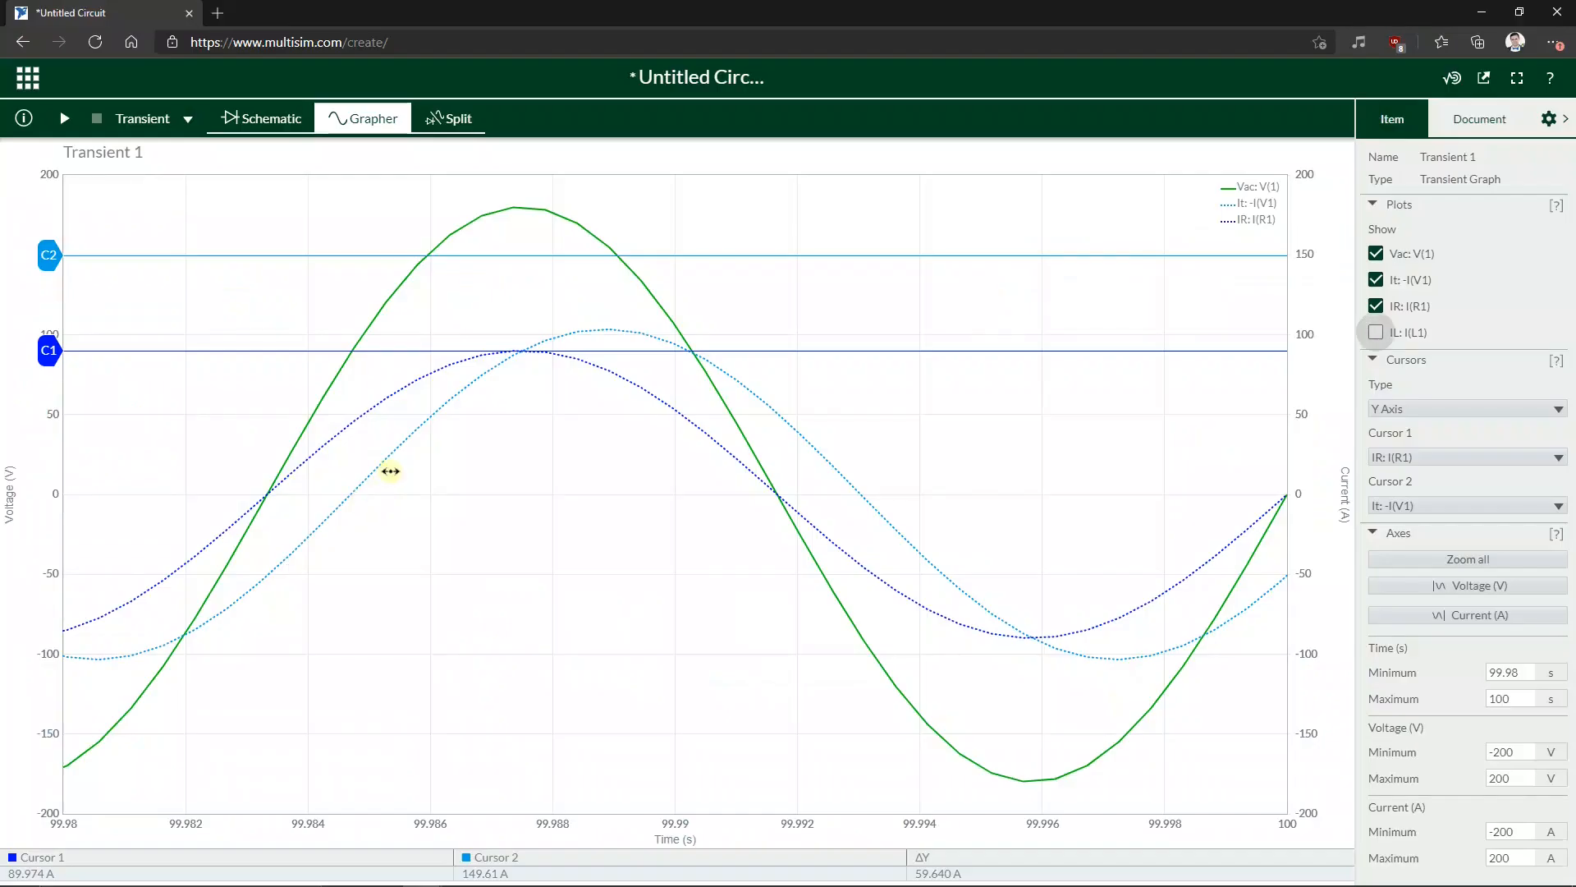
{"action": "key", "text": "alt+Tab"}
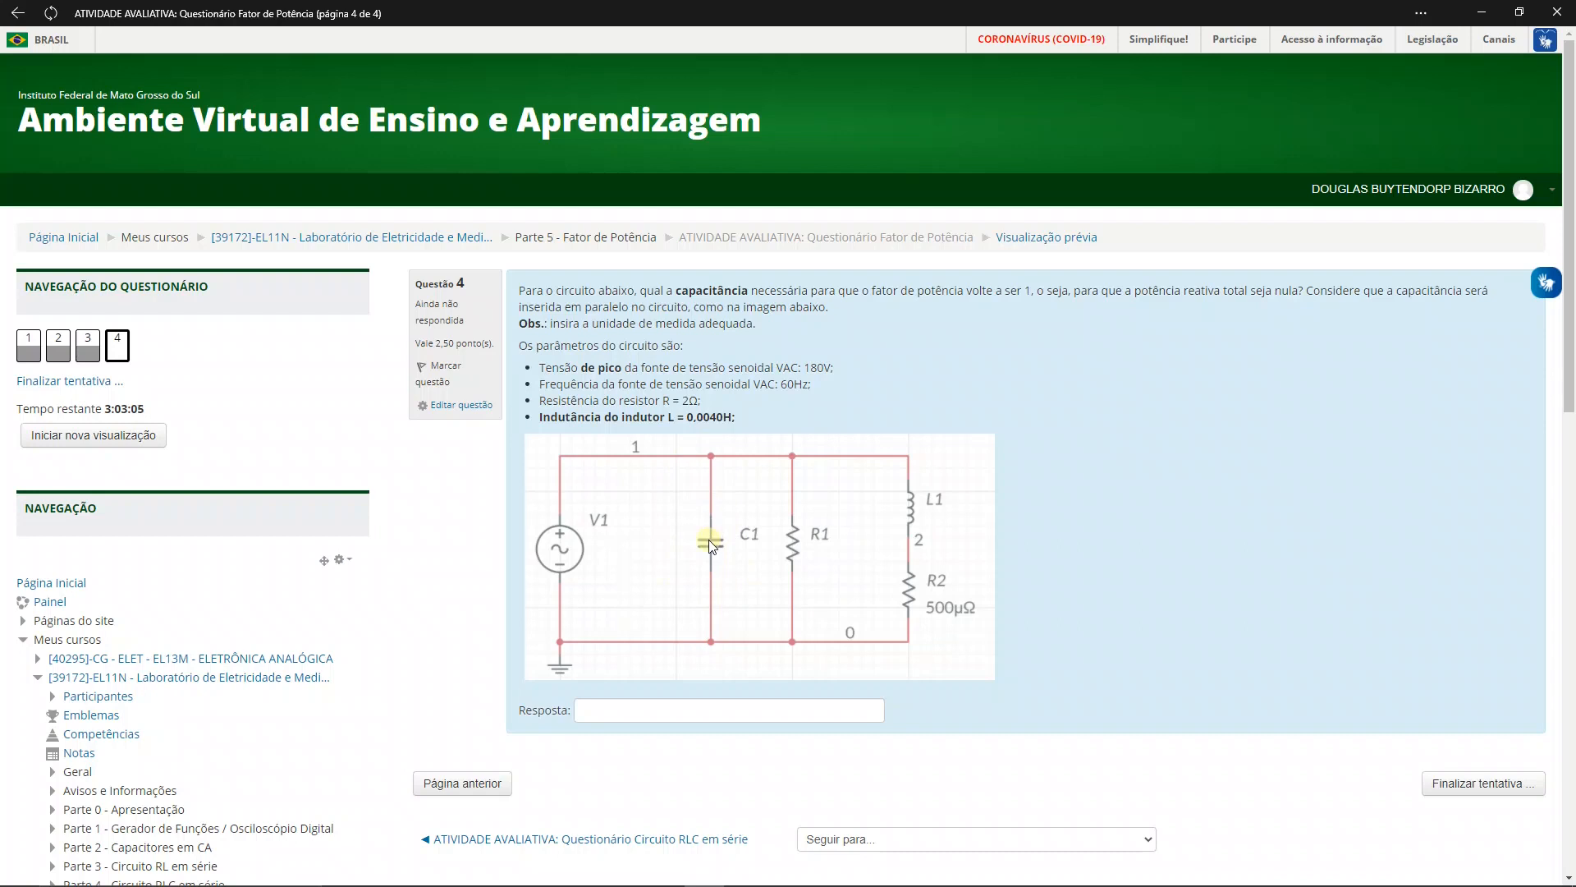
{"action": "key", "text": "alt+Tab"}
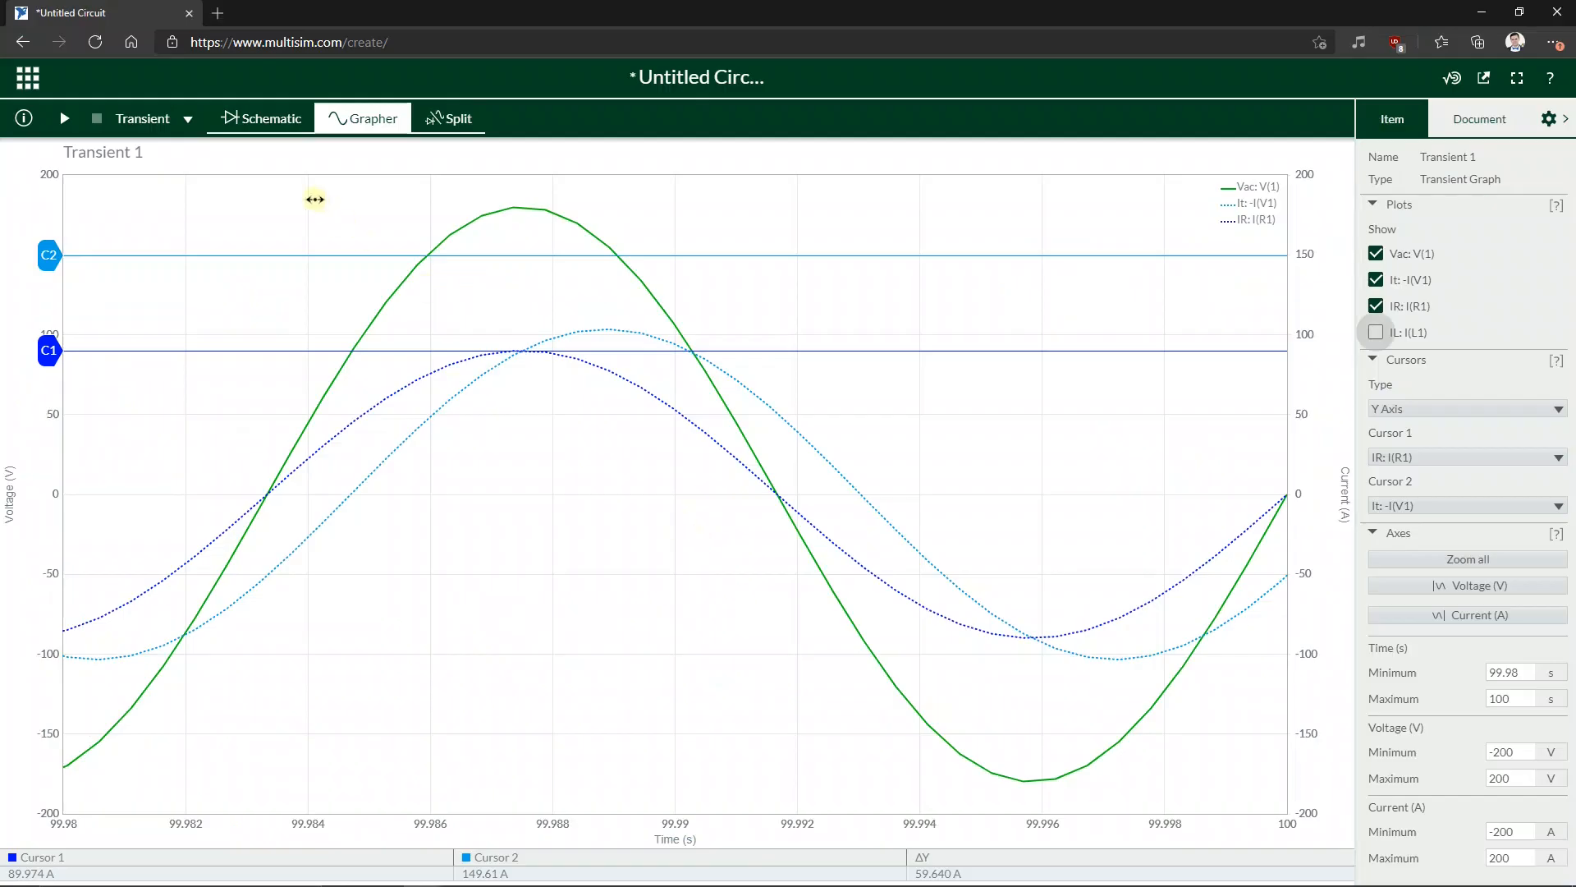
- Switch to OneNote and handwrite the black equation |Z_C| = 1/(ωC) below |Z_C| = |Z_L|
{"action": "left_click", "coordinate": [258, 125]}
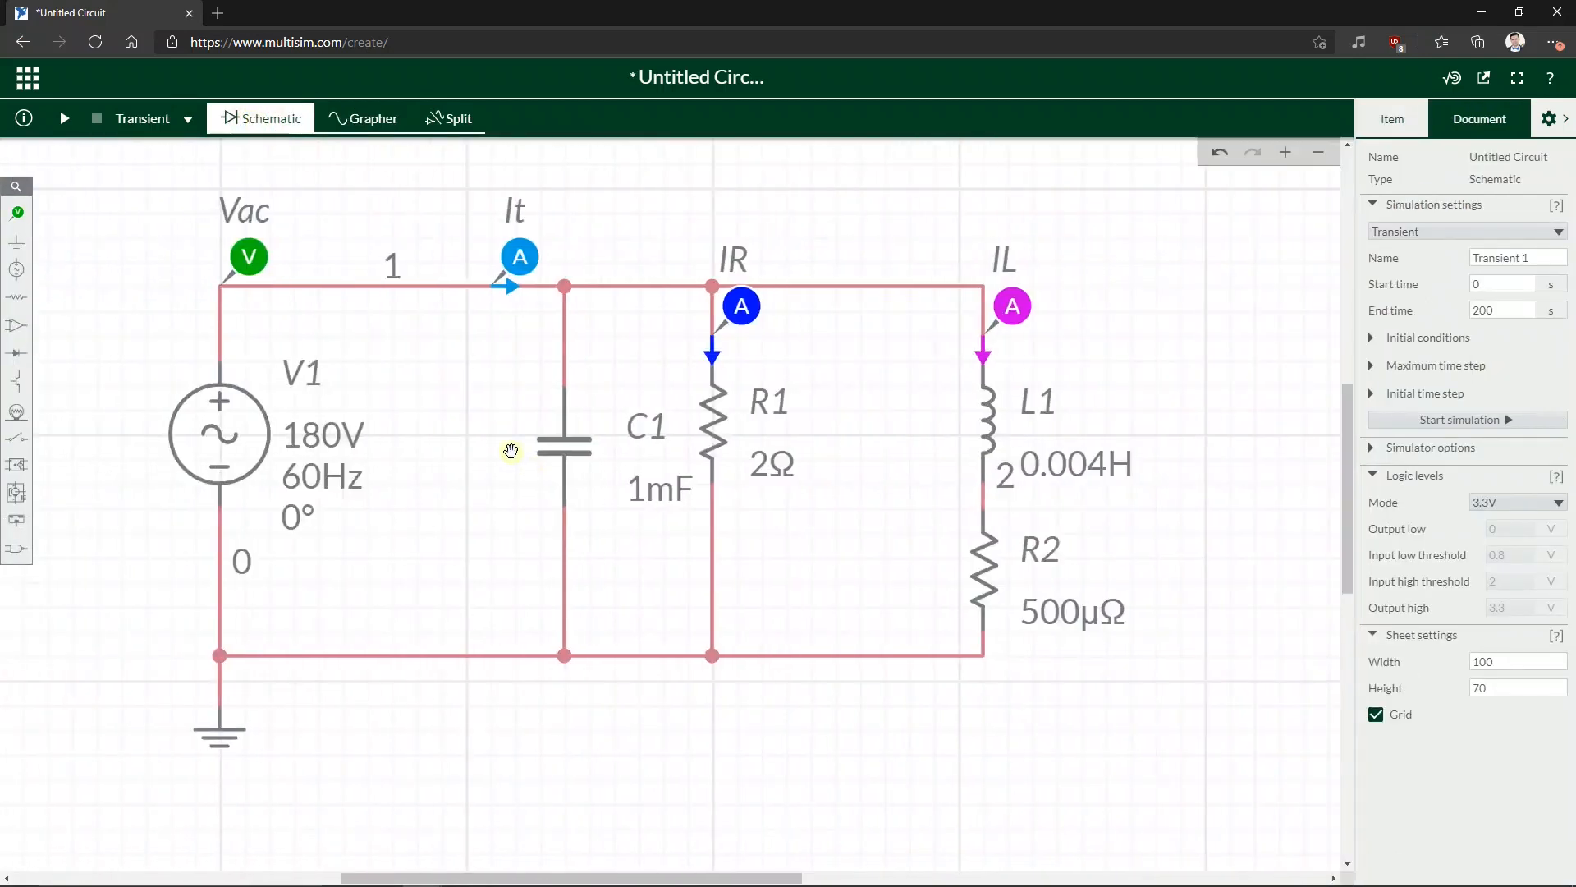
{"action": "key", "text": "super+Tab"}
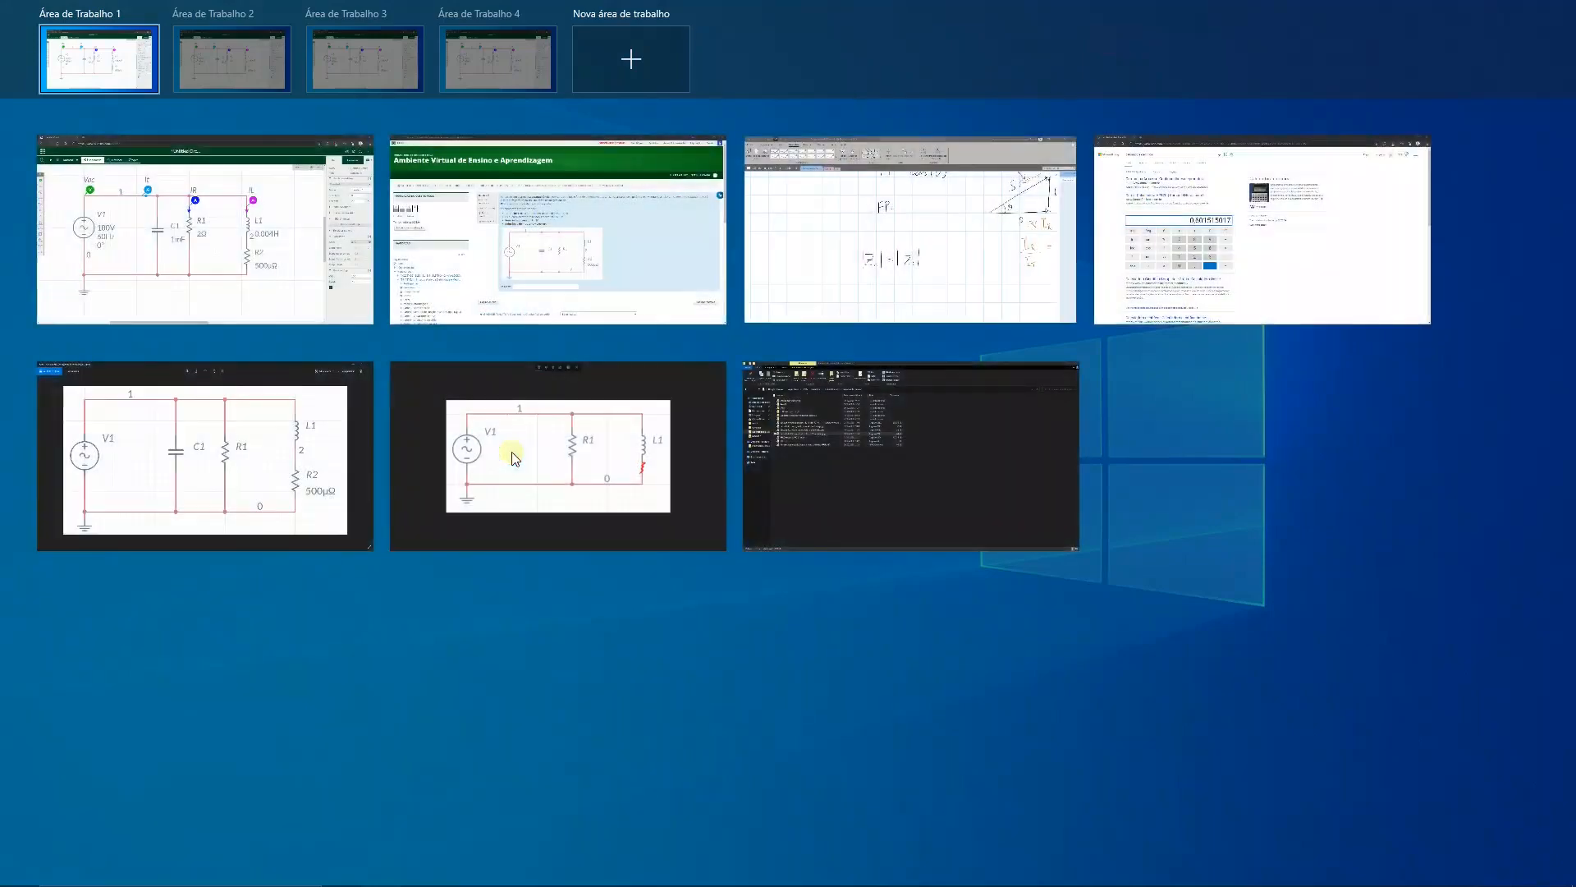
{"action": "left_click", "coordinate": [923, 230]}
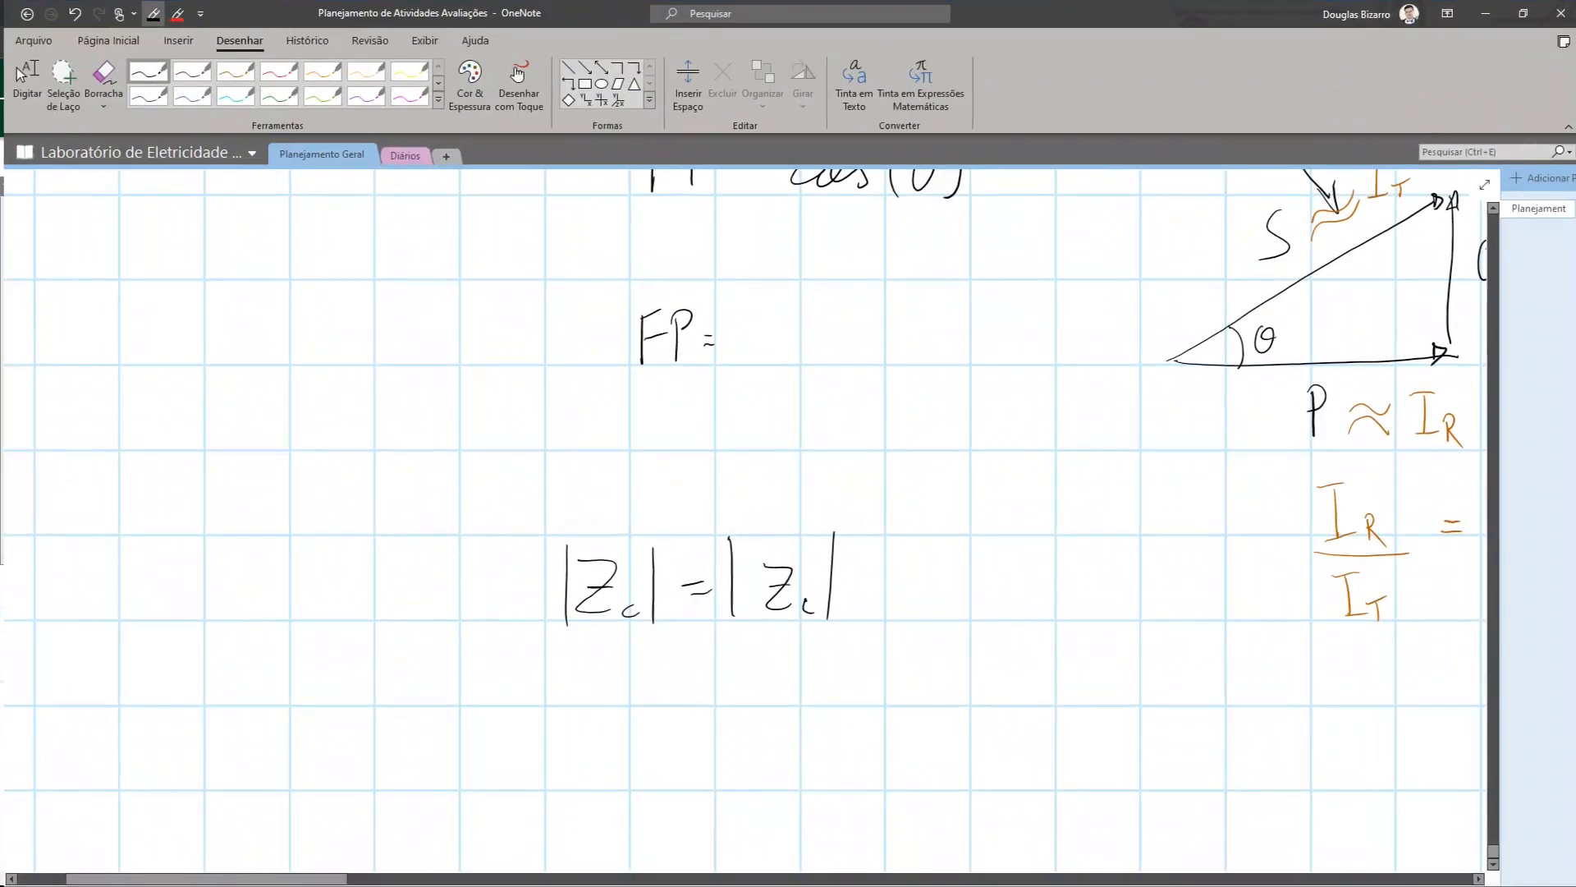
{"action": "left_click", "coordinate": [16, 76]}
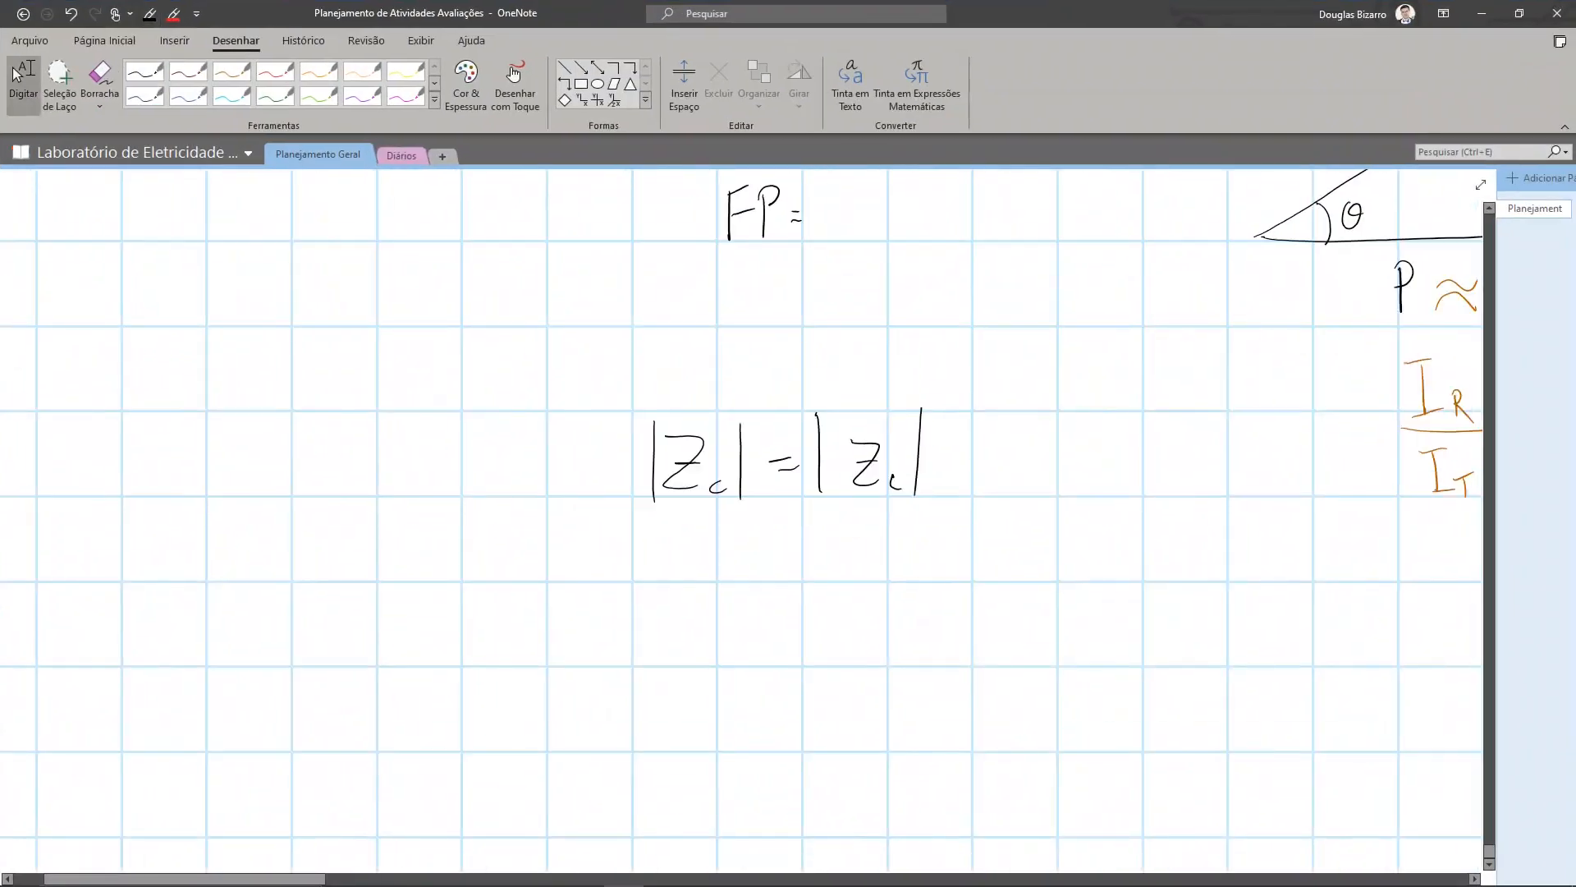
{"action": "mouse_move", "coordinate": [720, 585]}
{"action": "left_mouse_down"}
{"action": "mouse_move", "coordinate": [716, 659]}
{"action": "mouse_move", "coordinate": [781, 654]}
{"action": "left_mouse_up"}
{"action": "mouse_move", "coordinate": [805, 586]}
{"action": "left_mouse_down"}
{"action": "mouse_move", "coordinate": [802, 667]}
{"action": "mouse_move", "coordinate": [858, 627]}
{"action": "left_mouse_up"}
{"action": "left_click_drag", "start_coordinate": [843, 639], "coordinate": [860, 637]}
{"action": "left_click_drag", "start_coordinate": [951, 595], "coordinate": [948, 649]}
{"action": "left_click_drag", "start_coordinate": [896, 668], "coordinate": [994, 661]}
{"action": "left_click_drag", "start_coordinate": [921, 700], "coordinate": [981, 718]}
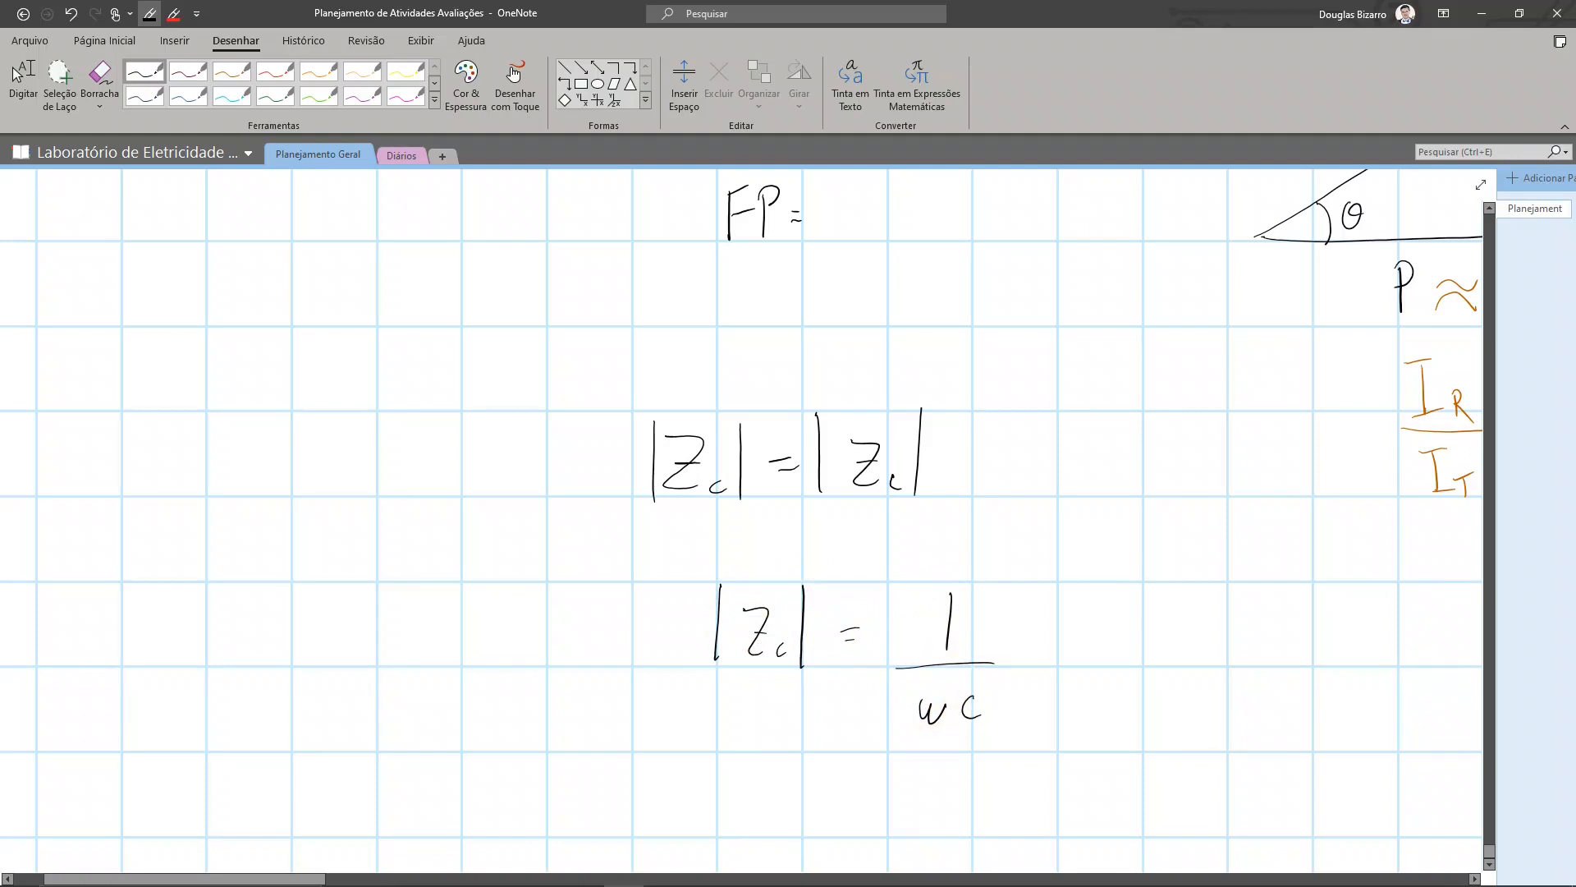
- Circle the C in the denominator of 1/(ωC) and draw an upward arrow beside it
{"action": "mouse_move", "coordinate": [995, 686]}
{"action": "left_mouse_down"}
{"action": "mouse_move", "coordinate": [1017, 743]}
{"action": "mouse_move", "coordinate": [1029, 705]}
{"action": "left_mouse_up"}
{"action": "left_click_drag", "start_coordinate": [681, 574], "coordinate": [674, 659]}
{"action": "left_click_drag", "start_coordinate": [688, 605], "coordinate": [681, 642]}
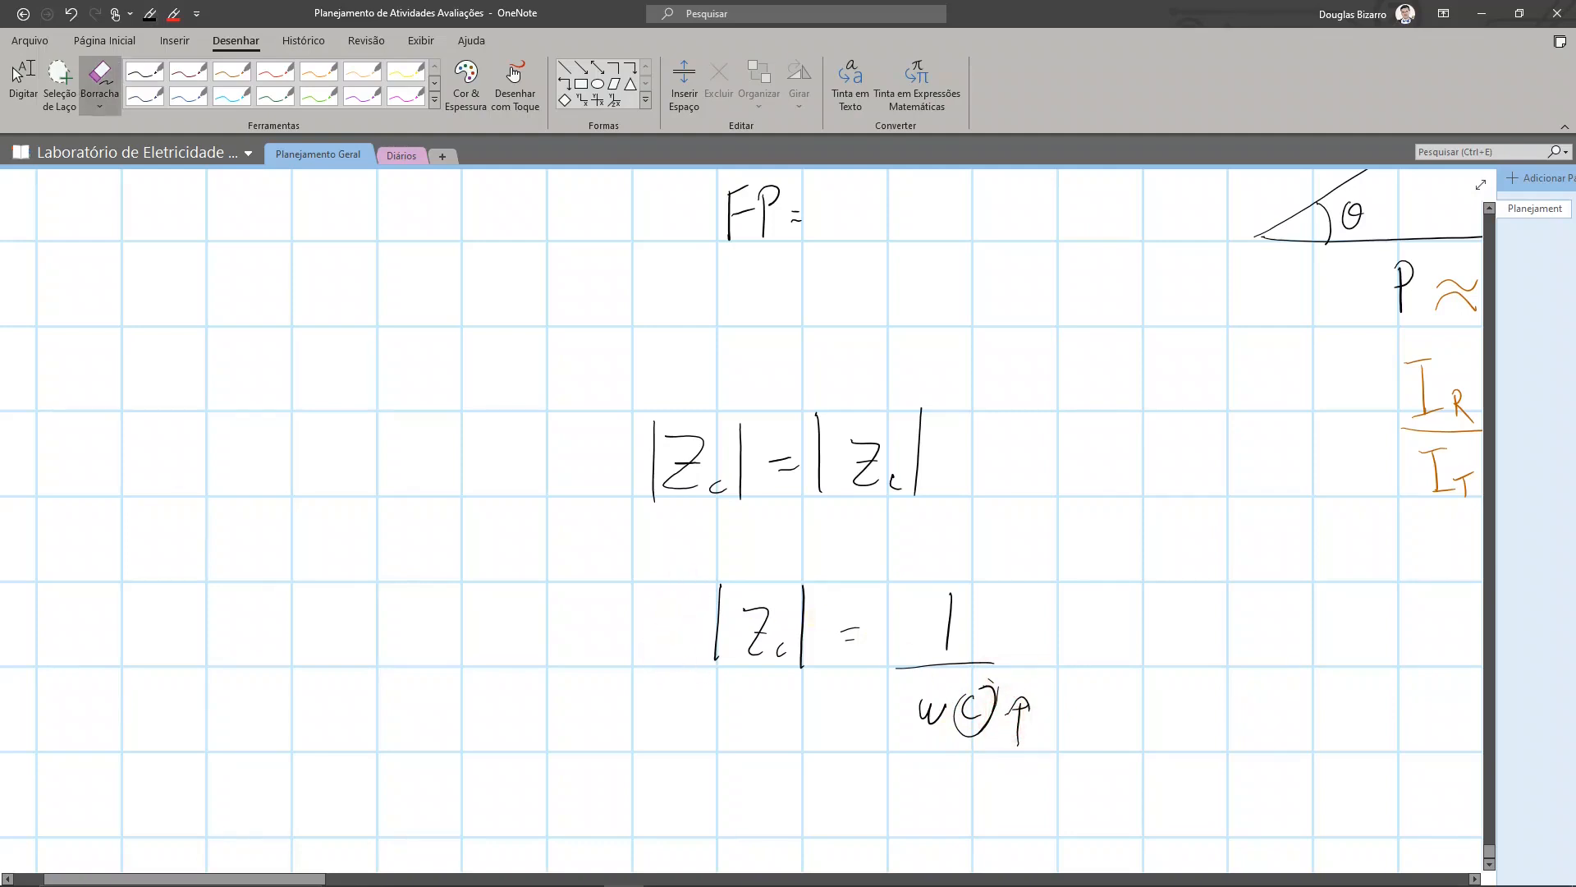
- Switch to the Multisim graph and inspect the zero crossing of the It curve against Vac and IR, consulting the OneNote formula
{"action": "key", "text": "alt+Tab"}
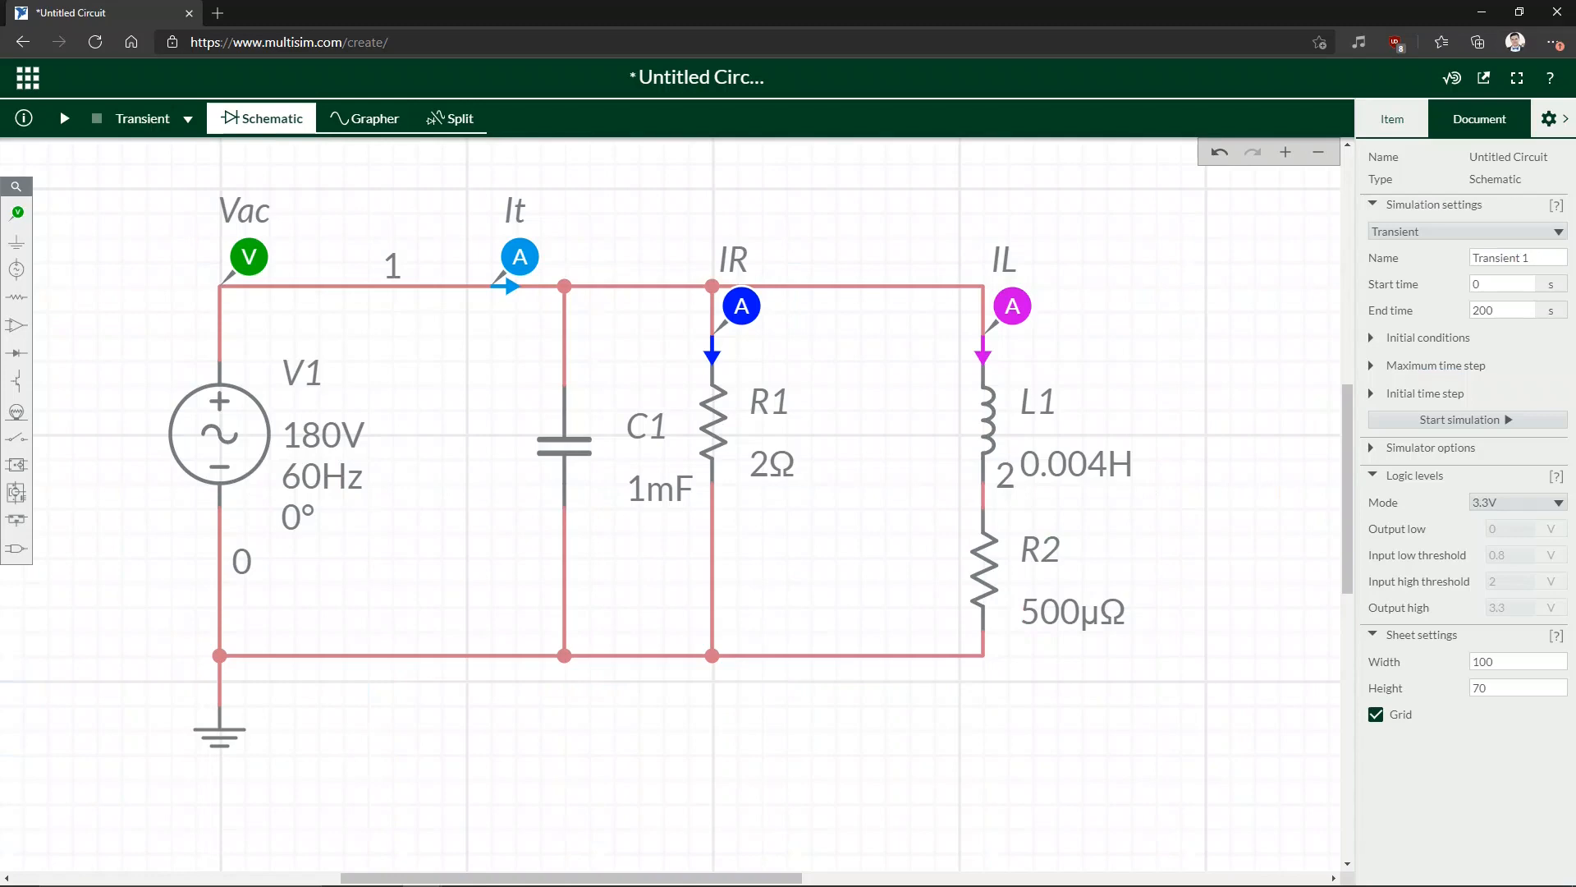
{"action": "key", "text": "alt+Tab"}
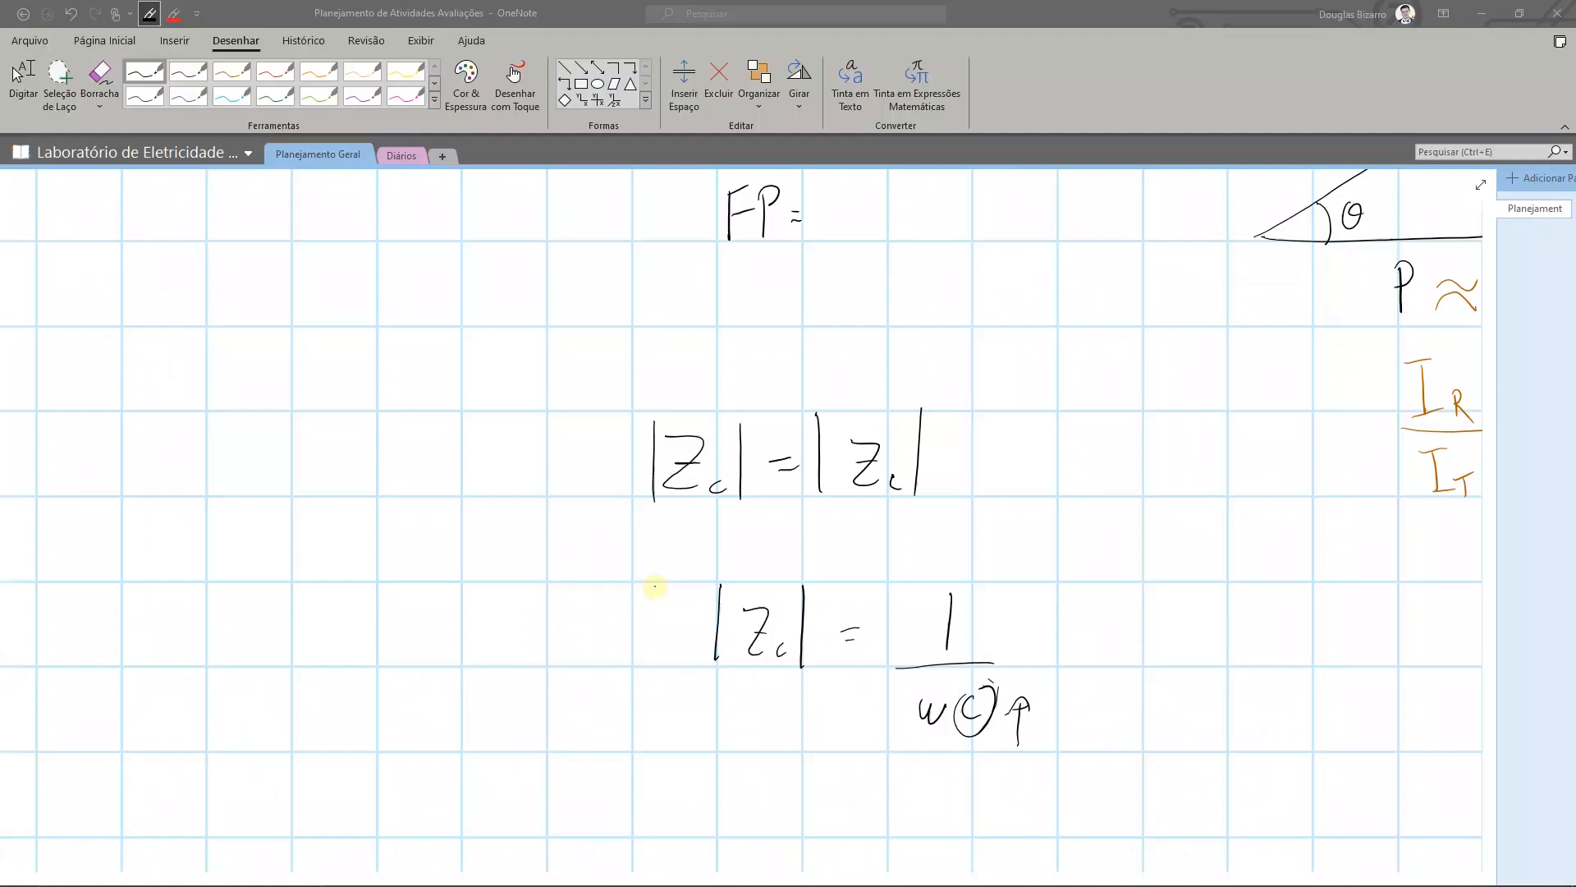
{"action": "key", "text": "alt+Tab"}
{"action": "left_click", "coordinate": [361, 120]}
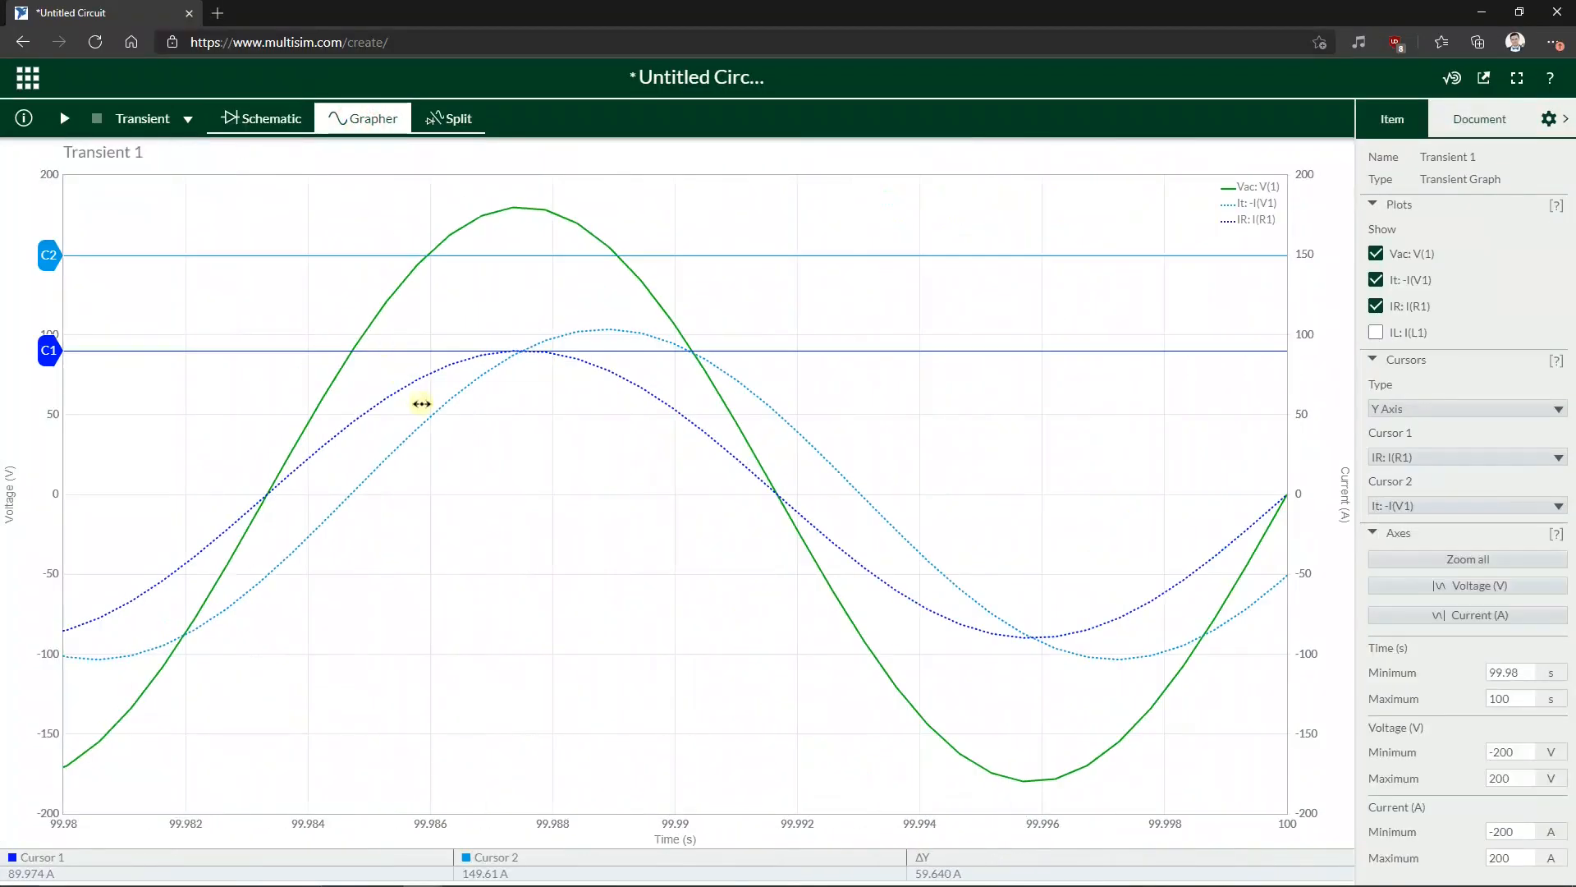
{"action": "mouse_move", "coordinate": [354, 501]}
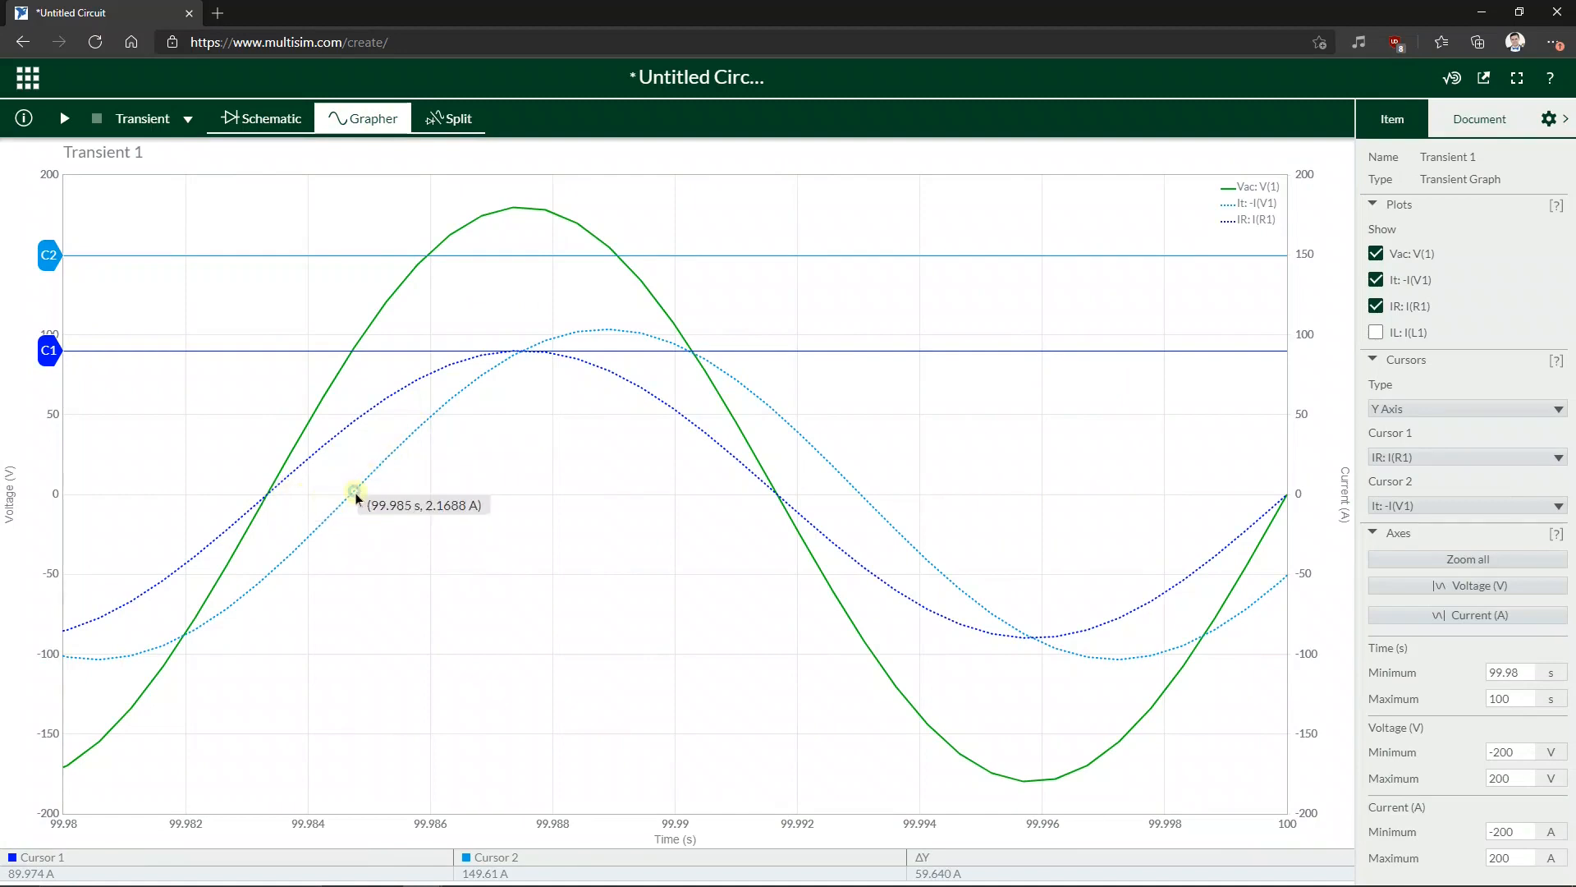
{"action": "key", "text": "alt+Tab"}
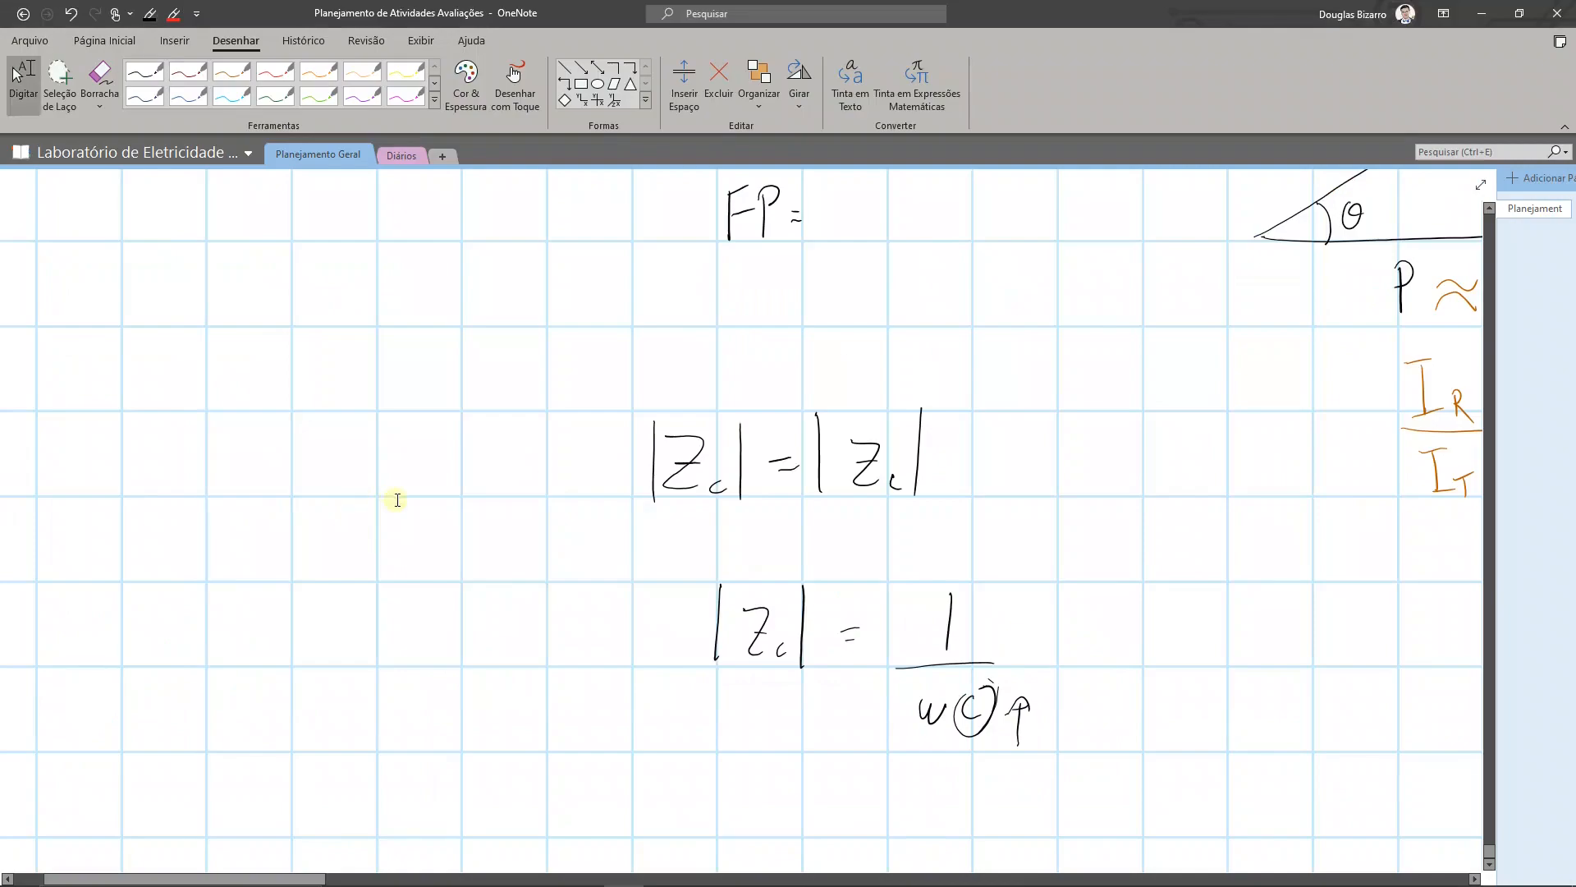
{"action": "key", "text": "alt+Tab"}
- Set the capacitance of C1 to 3 mF, then run the transient simulation and stop it after about 112 s of simulated time
{"action": "left_click", "coordinate": [250, 119]}
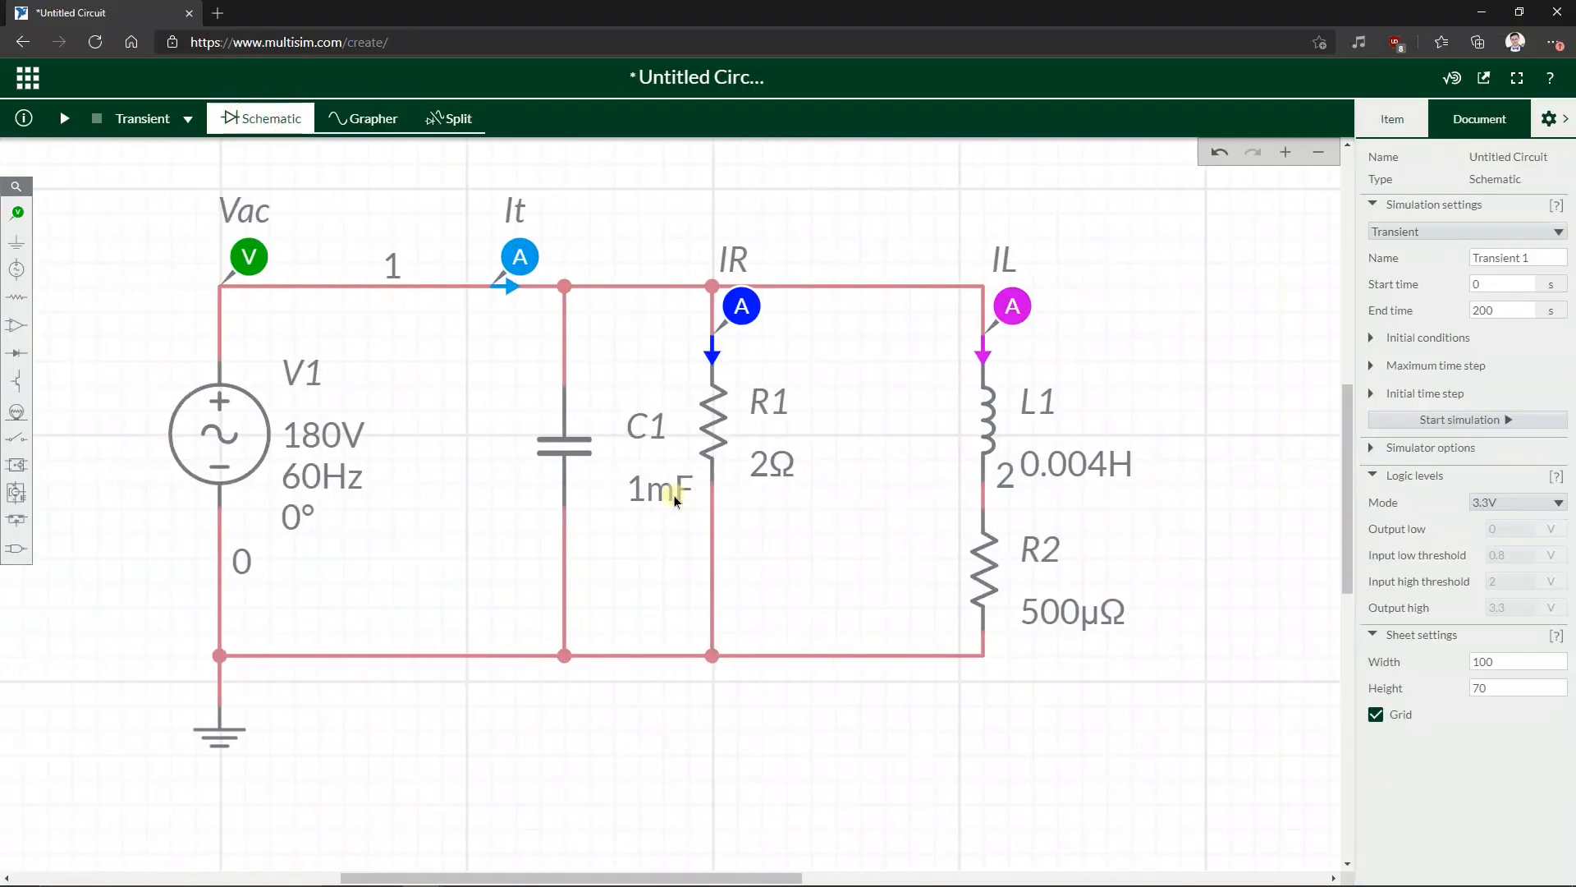
{"action": "left_click", "coordinate": [637, 497]}
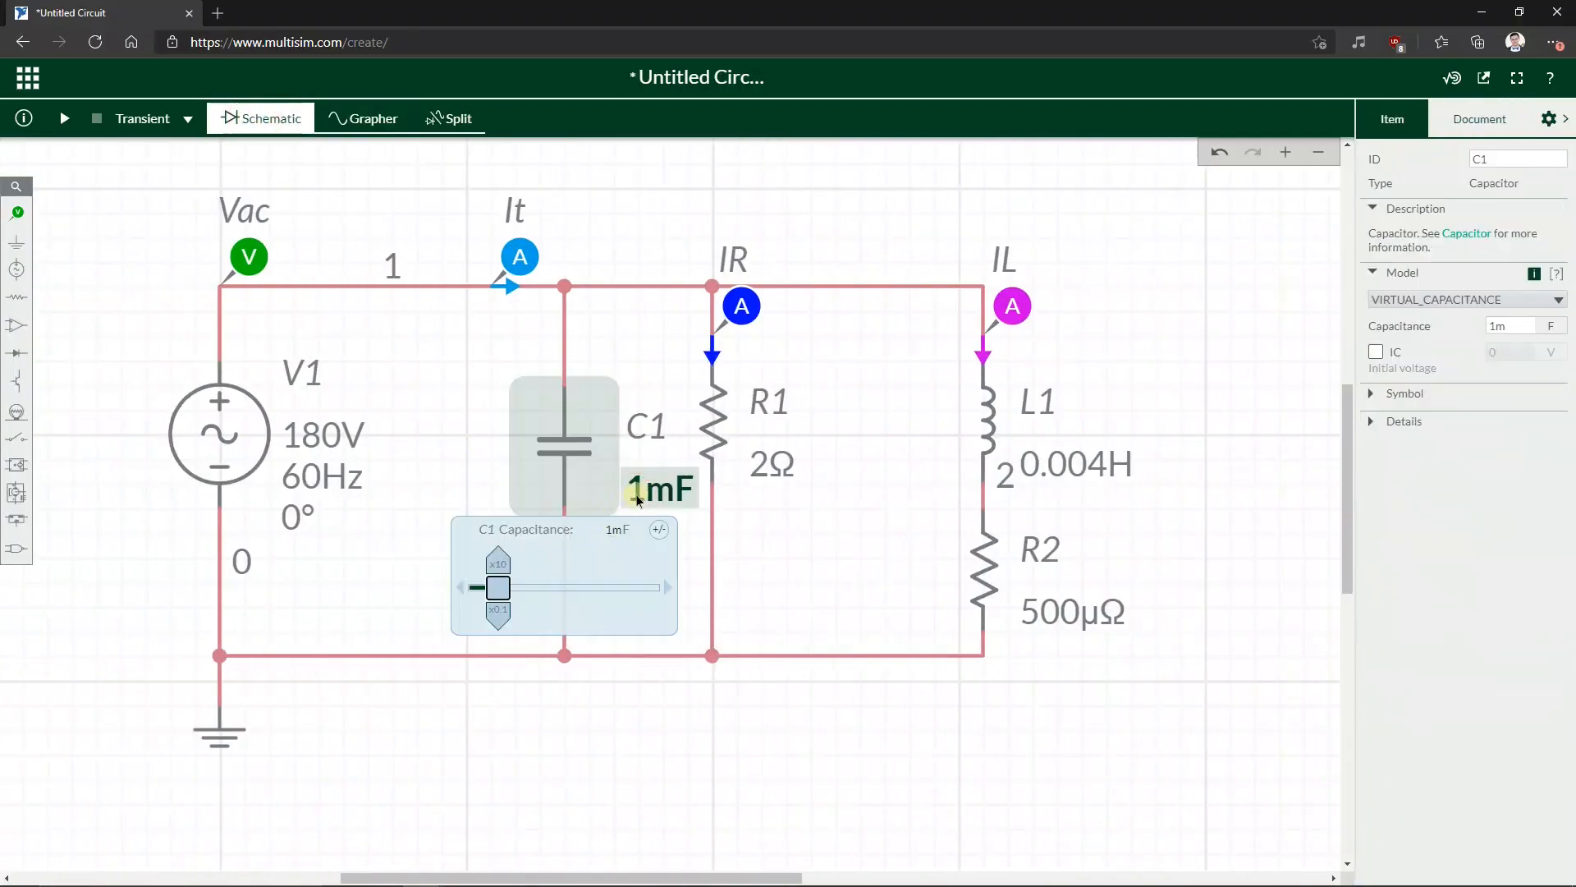
{"action": "left_click", "coordinate": [611, 530]}
{"action": "left_click", "coordinate": [798, 535]}
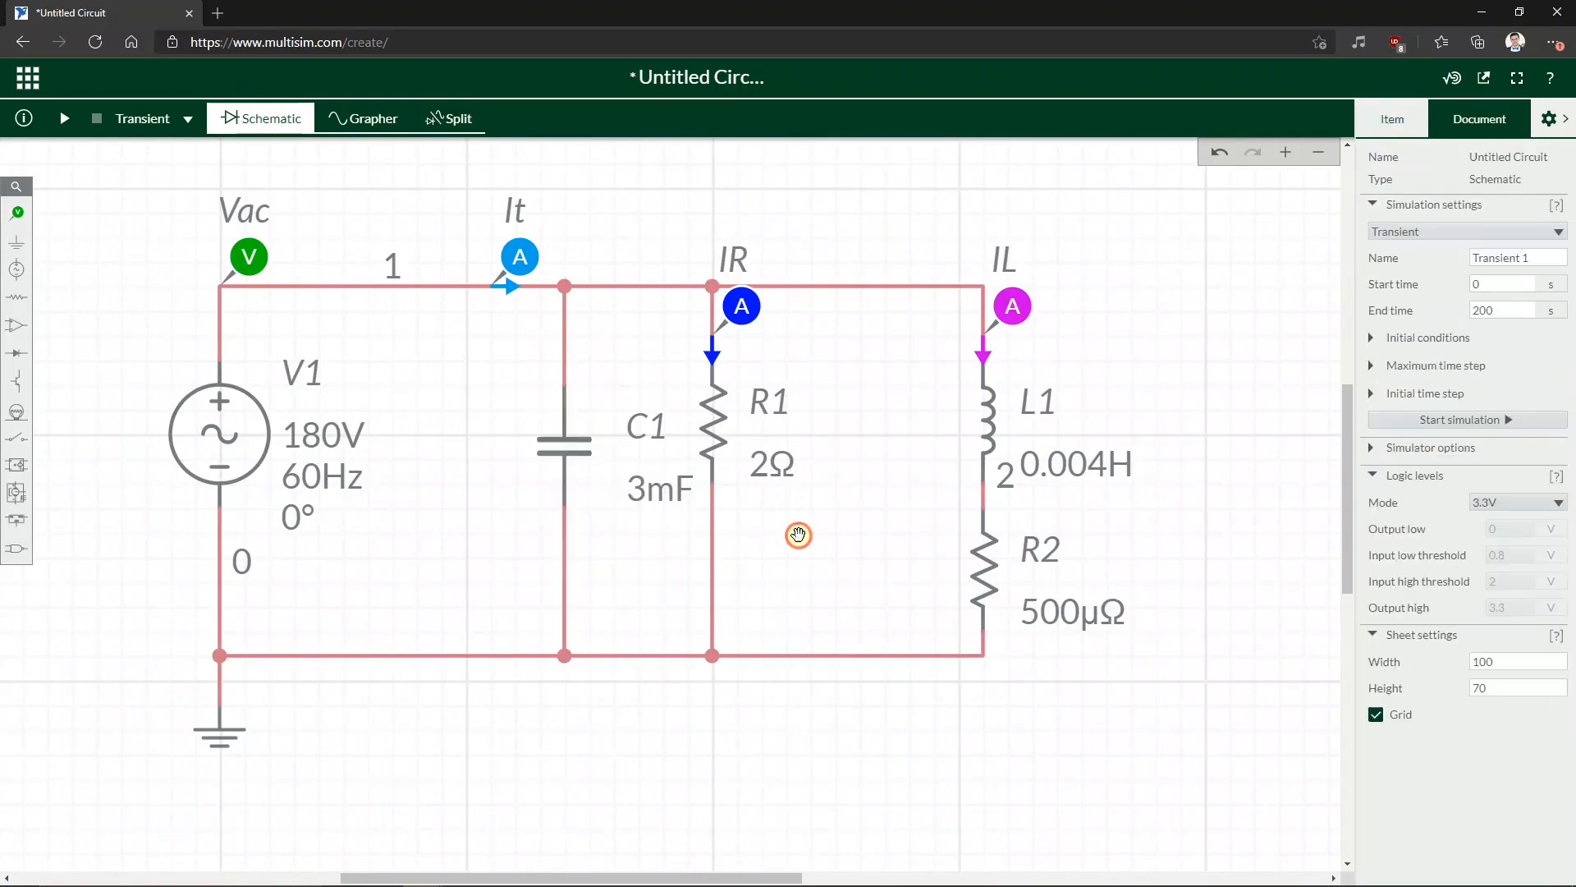
{"action": "left_click", "coordinate": [64, 119]}
{"action": "left_click", "coordinate": [367, 120]}
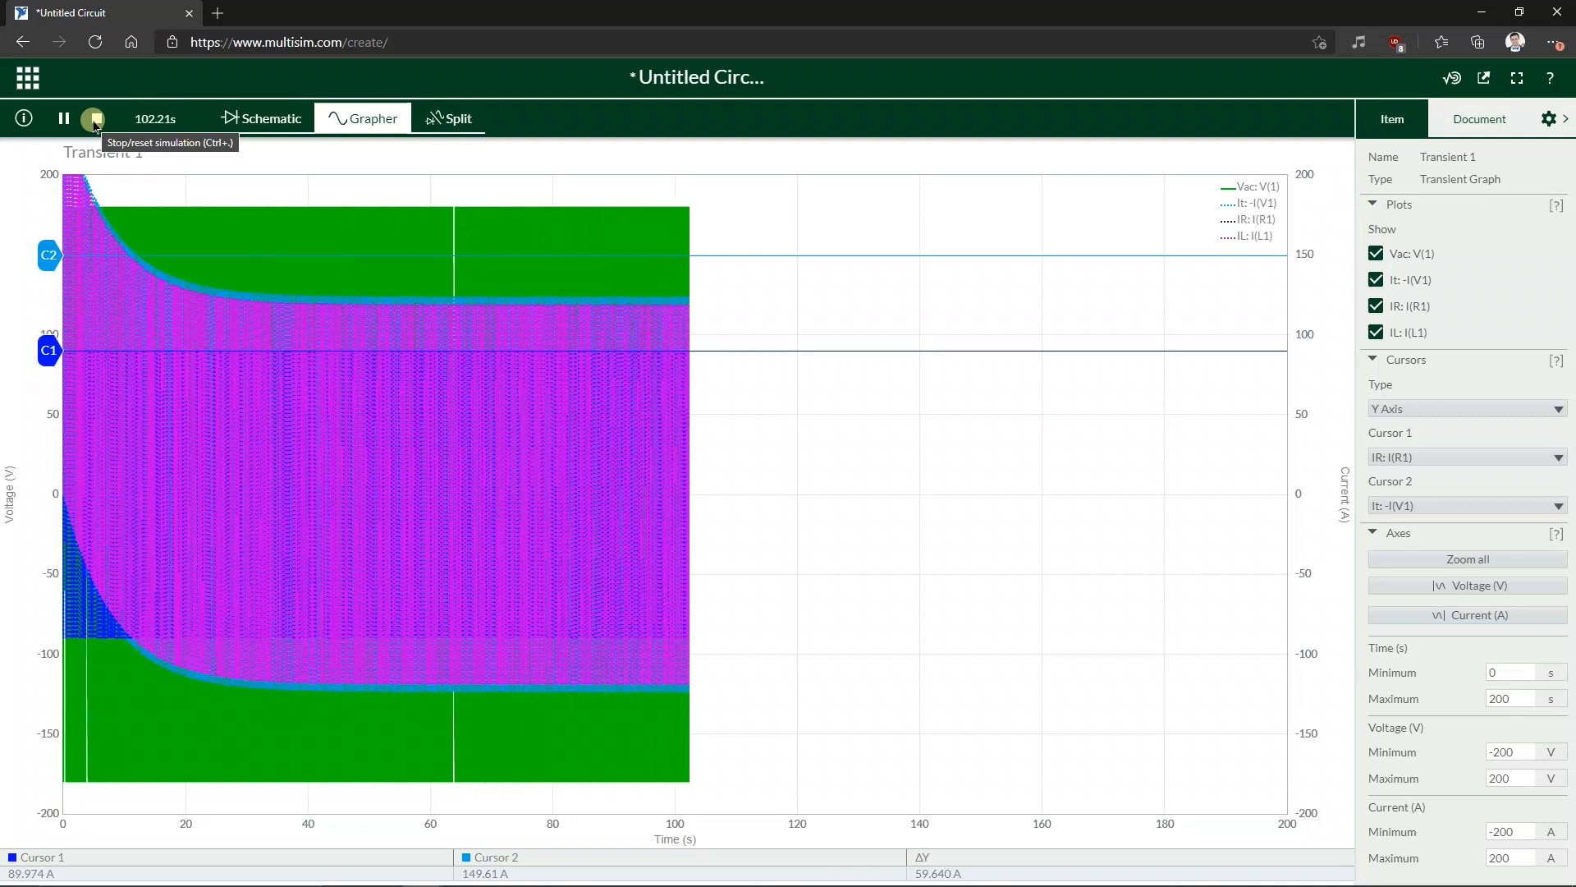
{"action": "left_click", "coordinate": [93, 121]}
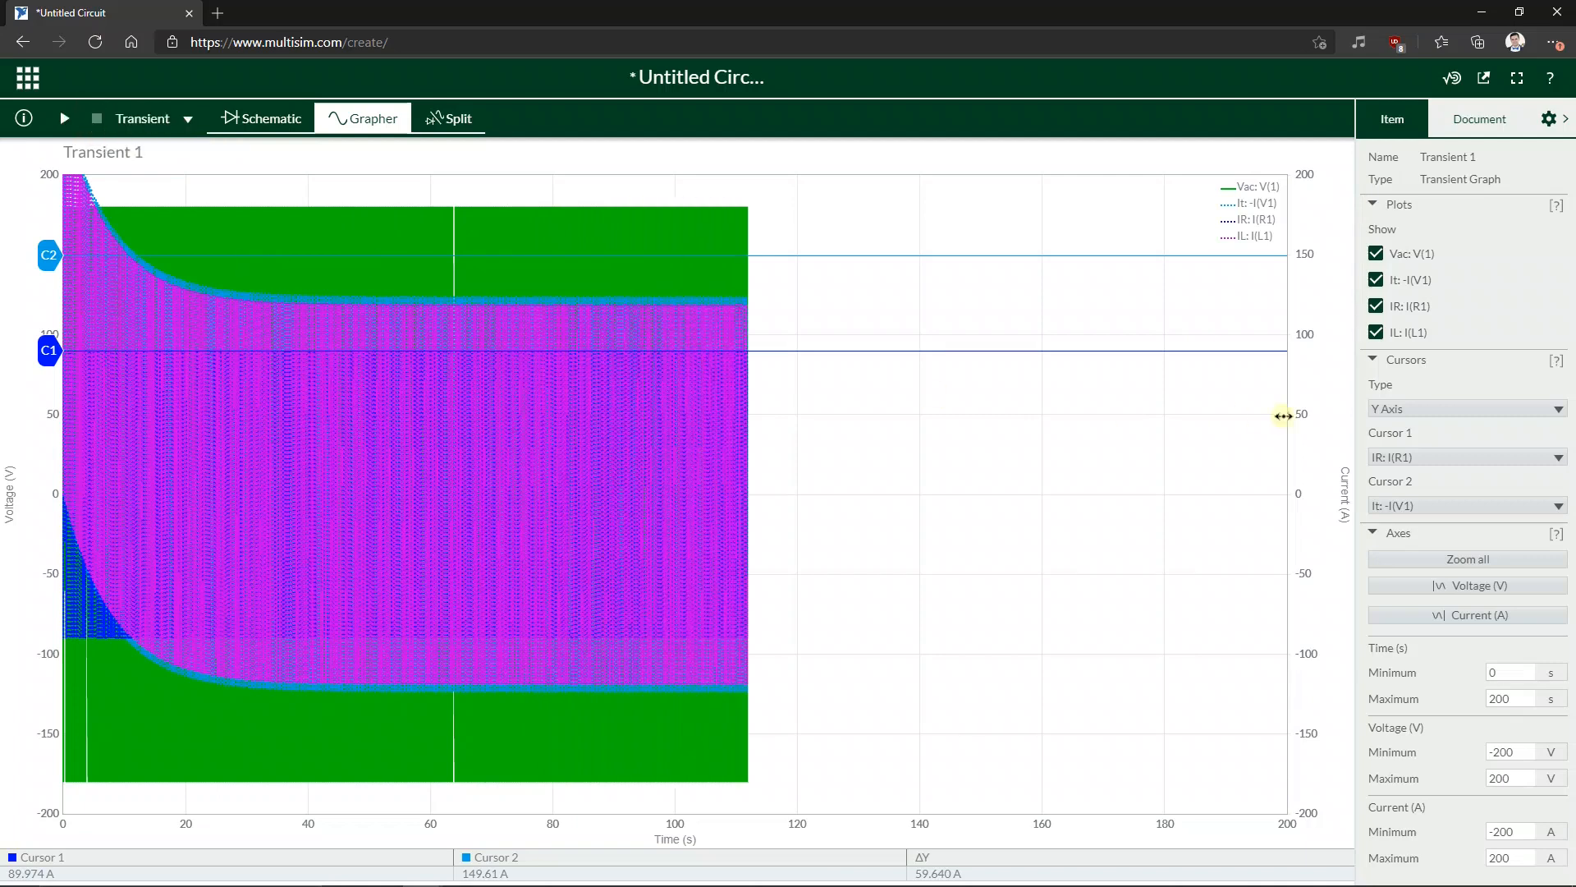
- Show only 99.98 to 100 s on the graph's time axis and hide the IL and IR traces, leaving Vac and It
{"action": "left_click", "coordinate": [1524, 700]}
{"action": "key", "text": "ctrl+a"}
{"action": "type", "text": "100"}
{"action": "left_click", "coordinate": [1512, 669]}
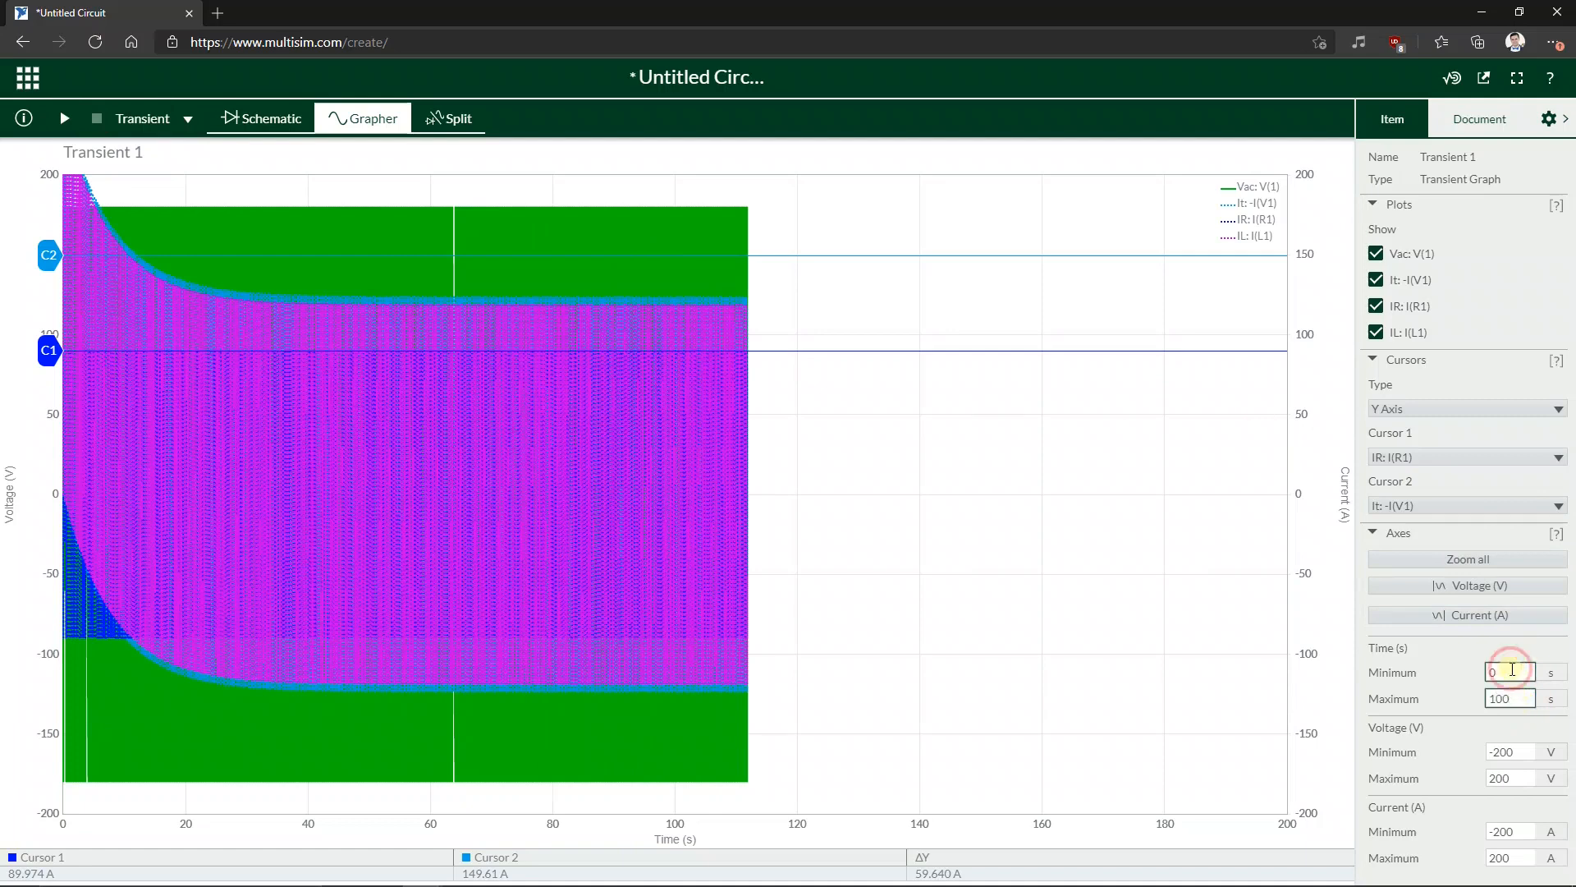
{"action": "key", "text": "ctrl+a"}
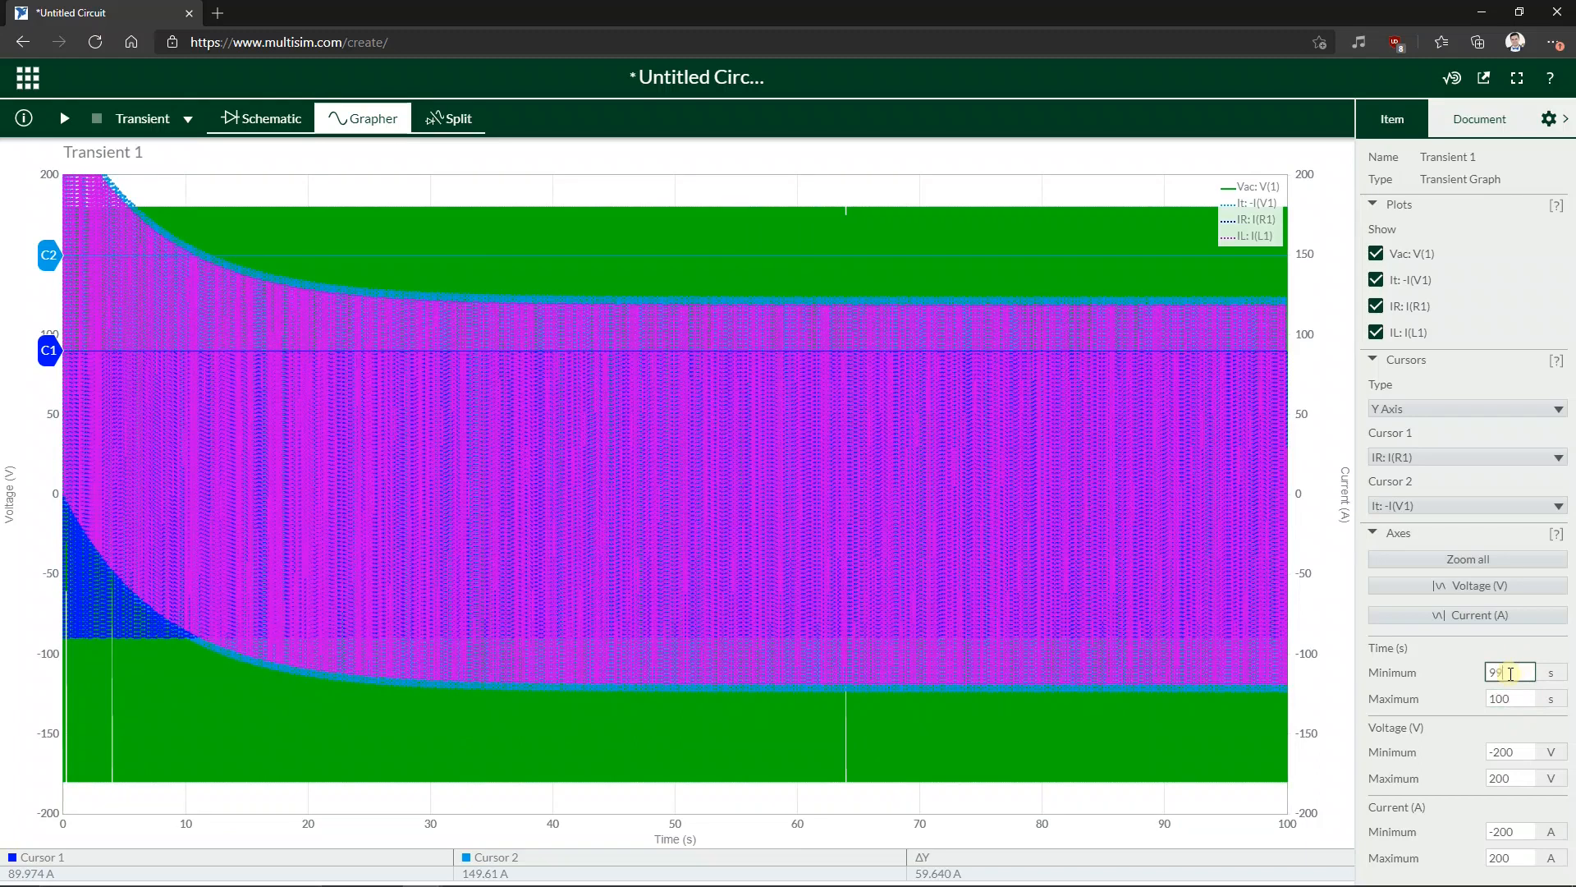
{"action": "type", "text": "99.98"}
{"action": "left_click", "coordinate": [1339, 653]}
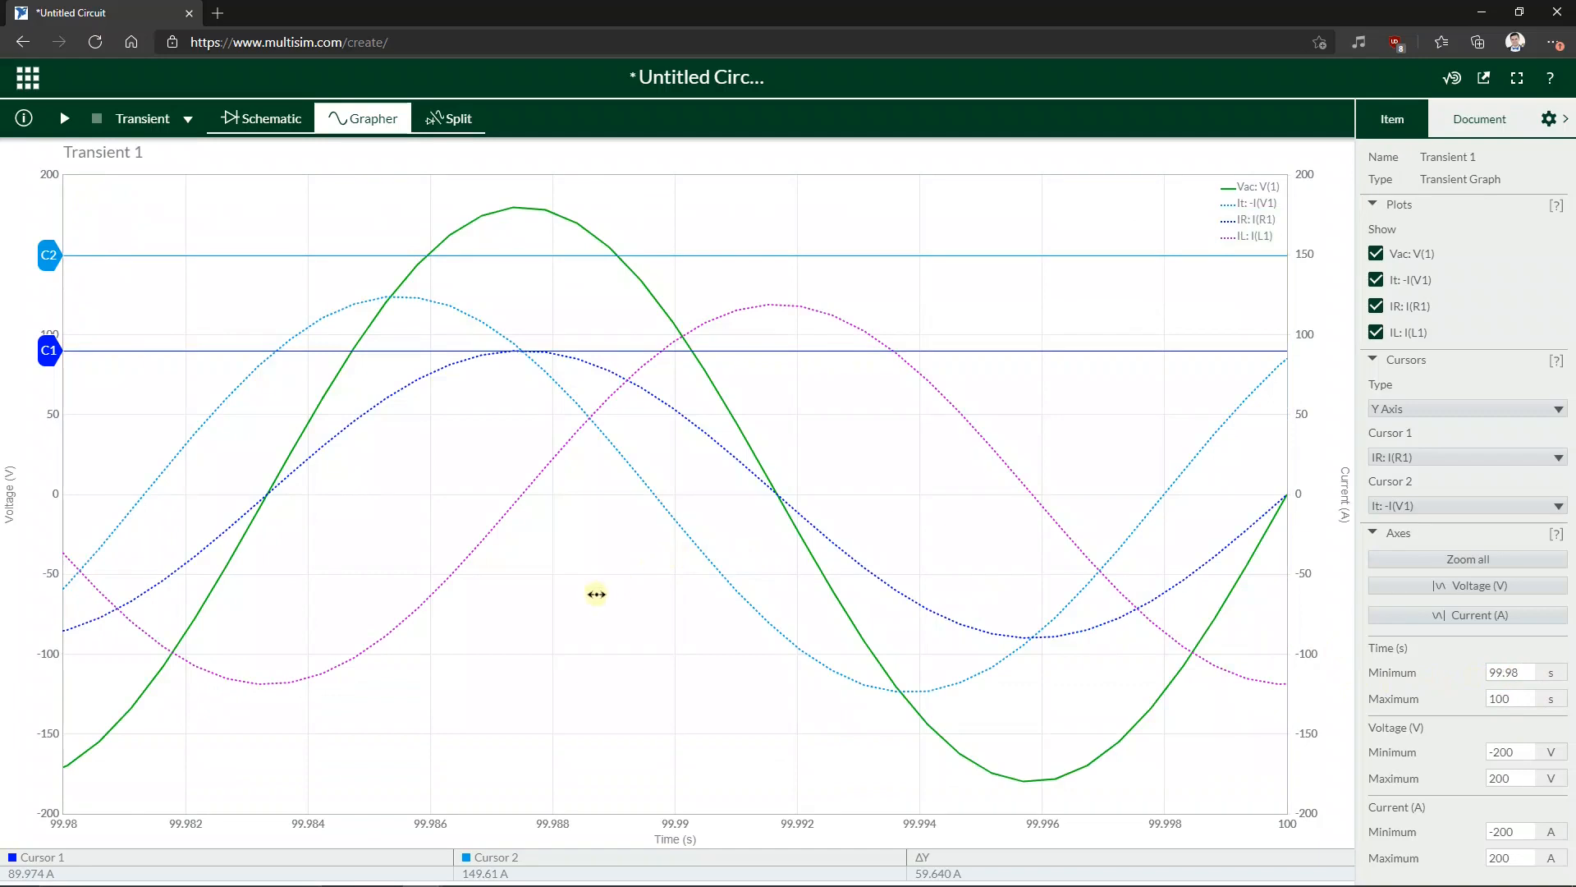
{"action": "left_click", "coordinate": [1376, 332]}
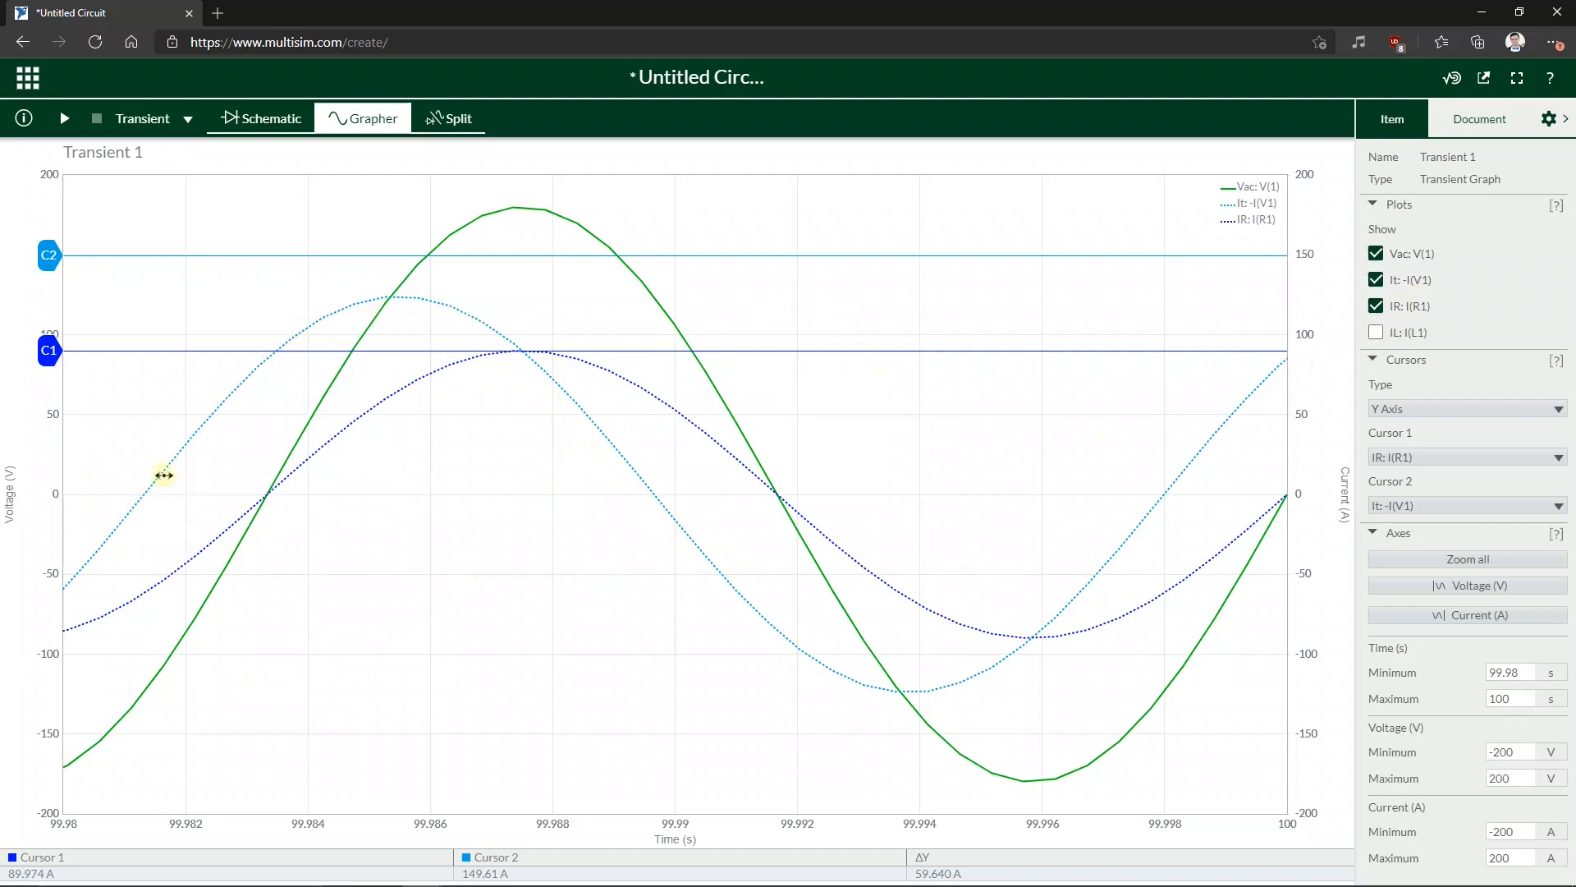
{"action": "mouse_move", "coordinate": [151, 486]}
{"action": "left_click", "coordinate": [1376, 305]}
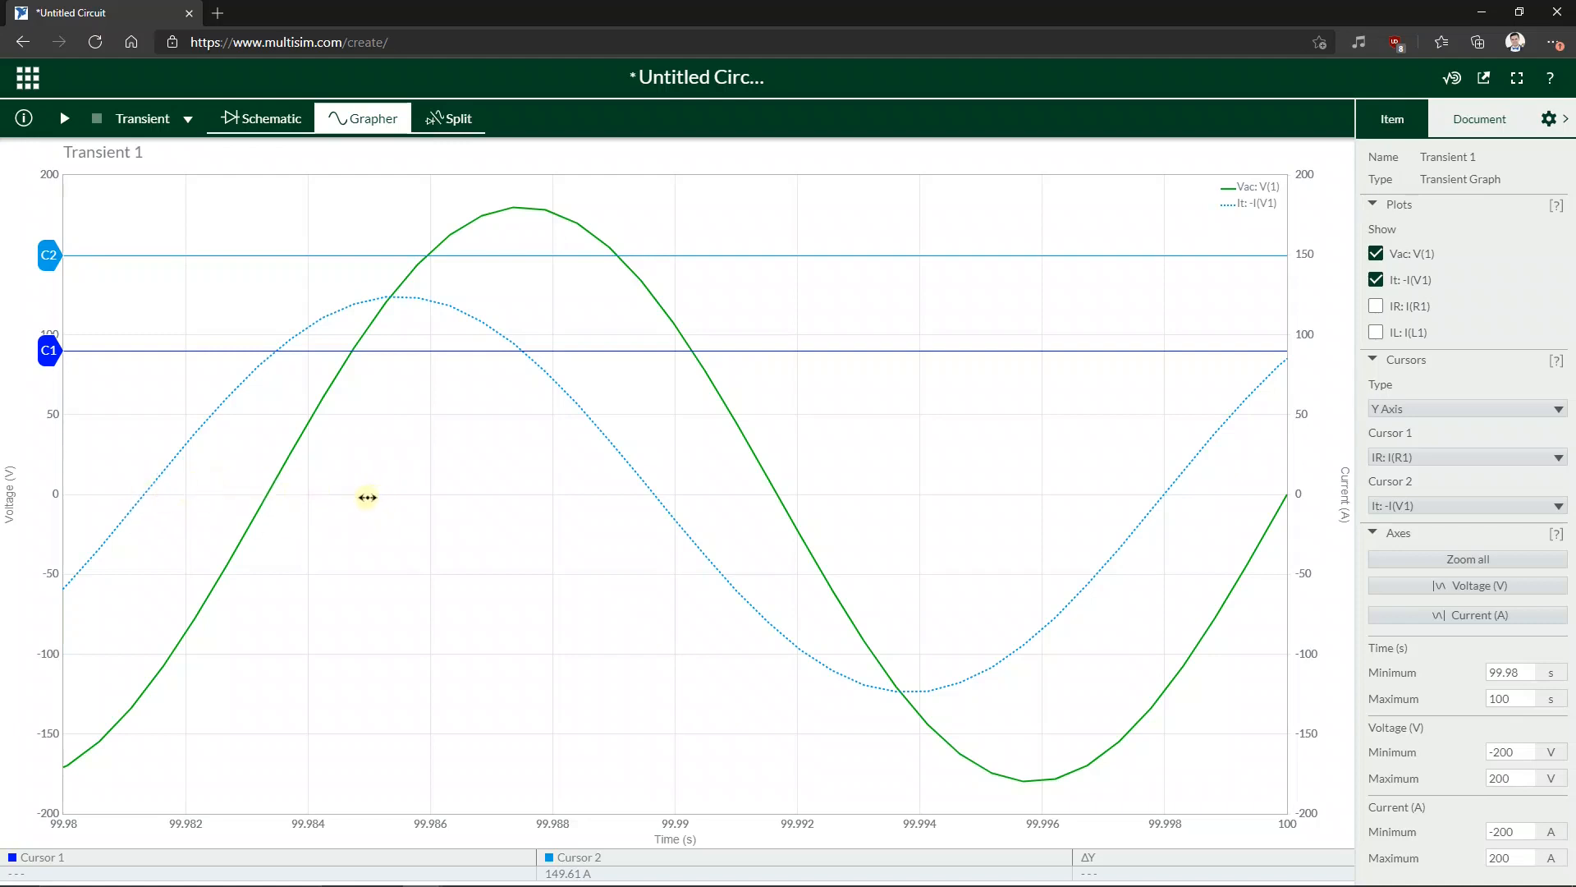
- Change C1 to 2 mF in the schematic, then run the transient simulation and stop it after about 116 s of simulated time
{"action": "left_click", "coordinate": [230, 130]}
{"action": "left_click", "coordinate": [635, 488]}
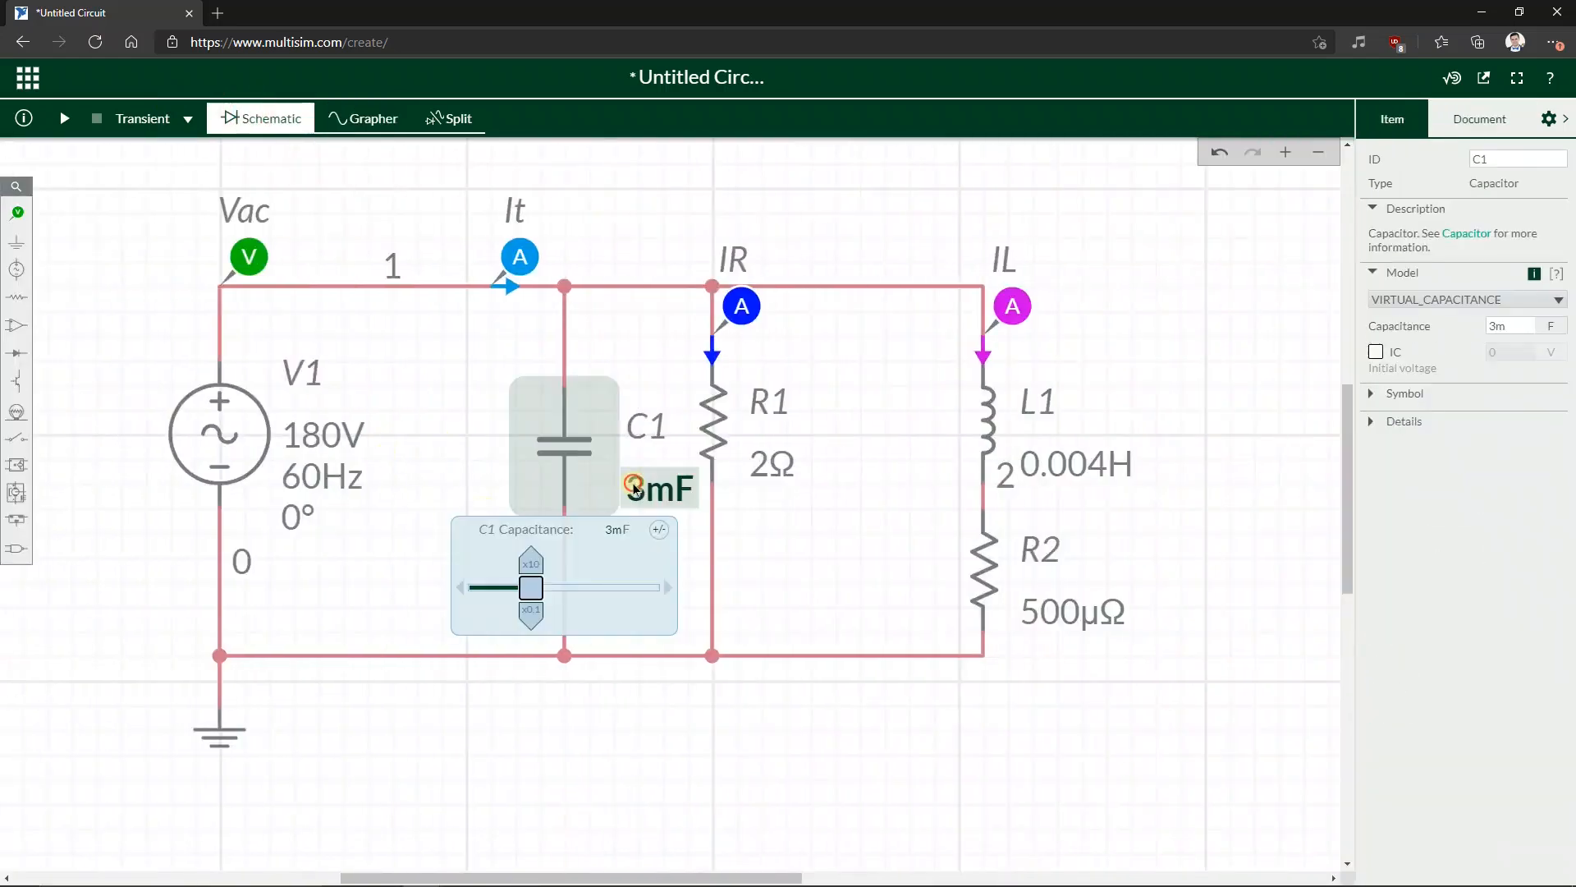
{"action": "left_click", "coordinate": [612, 529]}
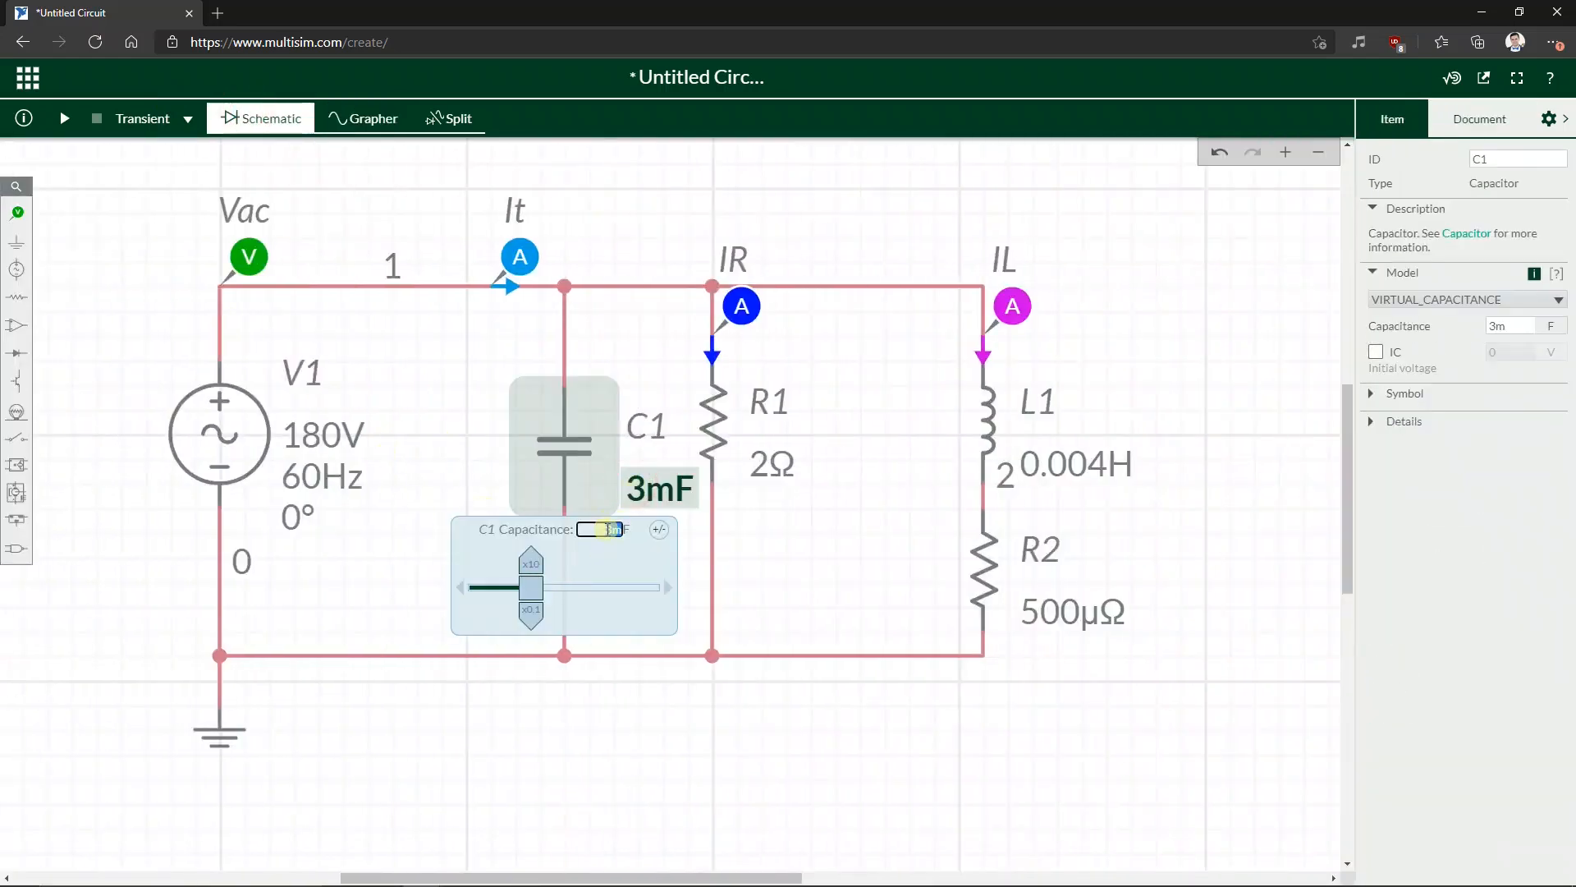
{"action": "left_click", "coordinate": [616, 535]}
{"action": "key", "text": "BackSpace"}
{"action": "type", "text": "2"}
{"action": "left_click", "coordinate": [625, 743]}
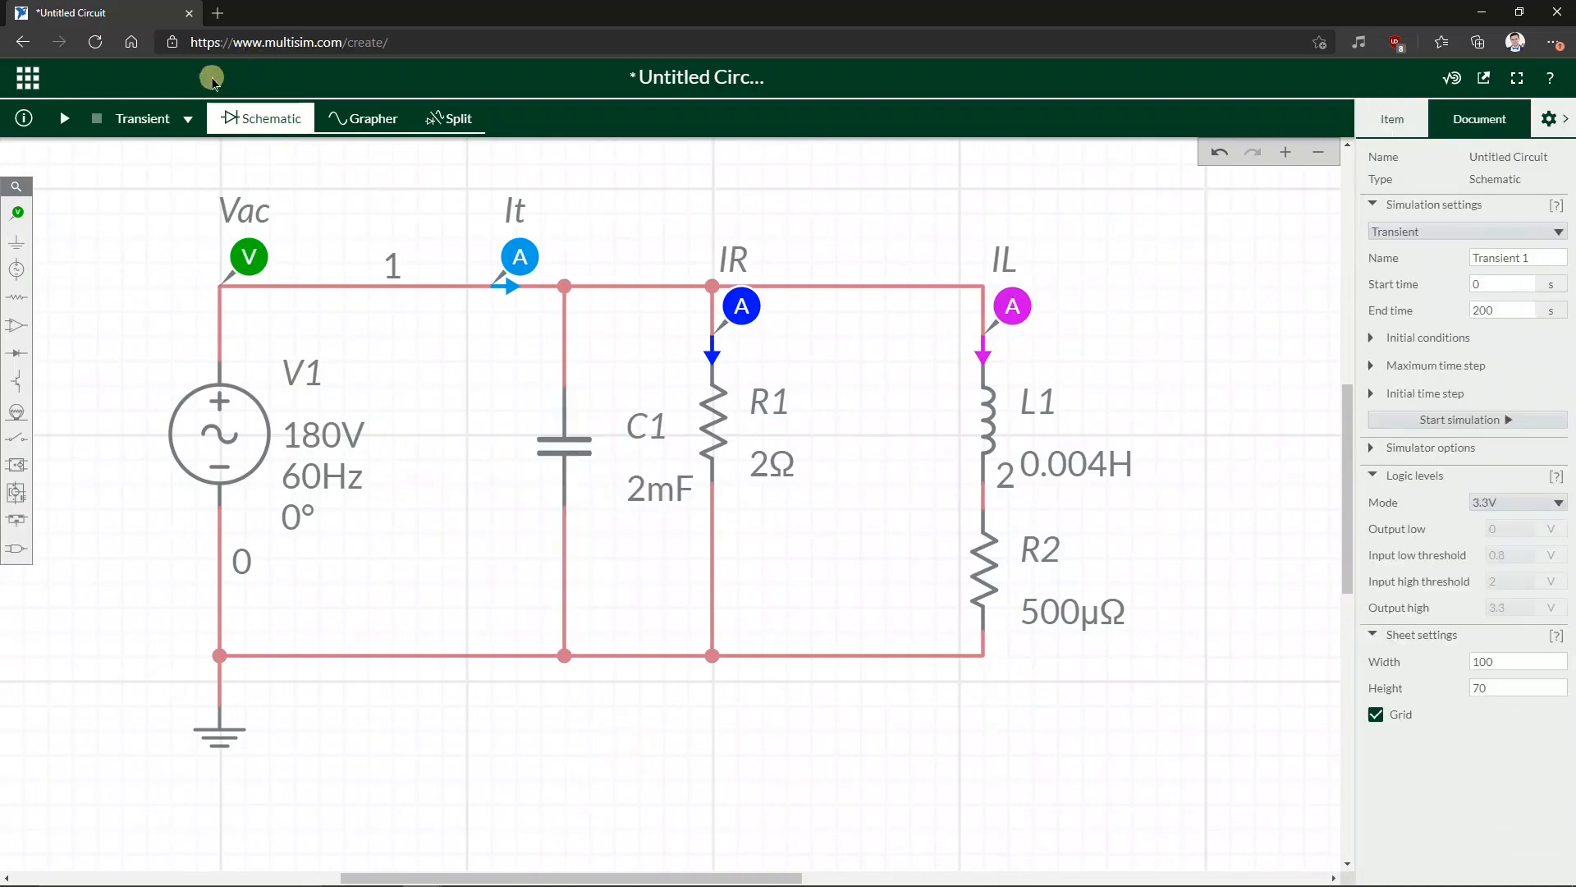
{"action": "left_click", "coordinate": [64, 118]}
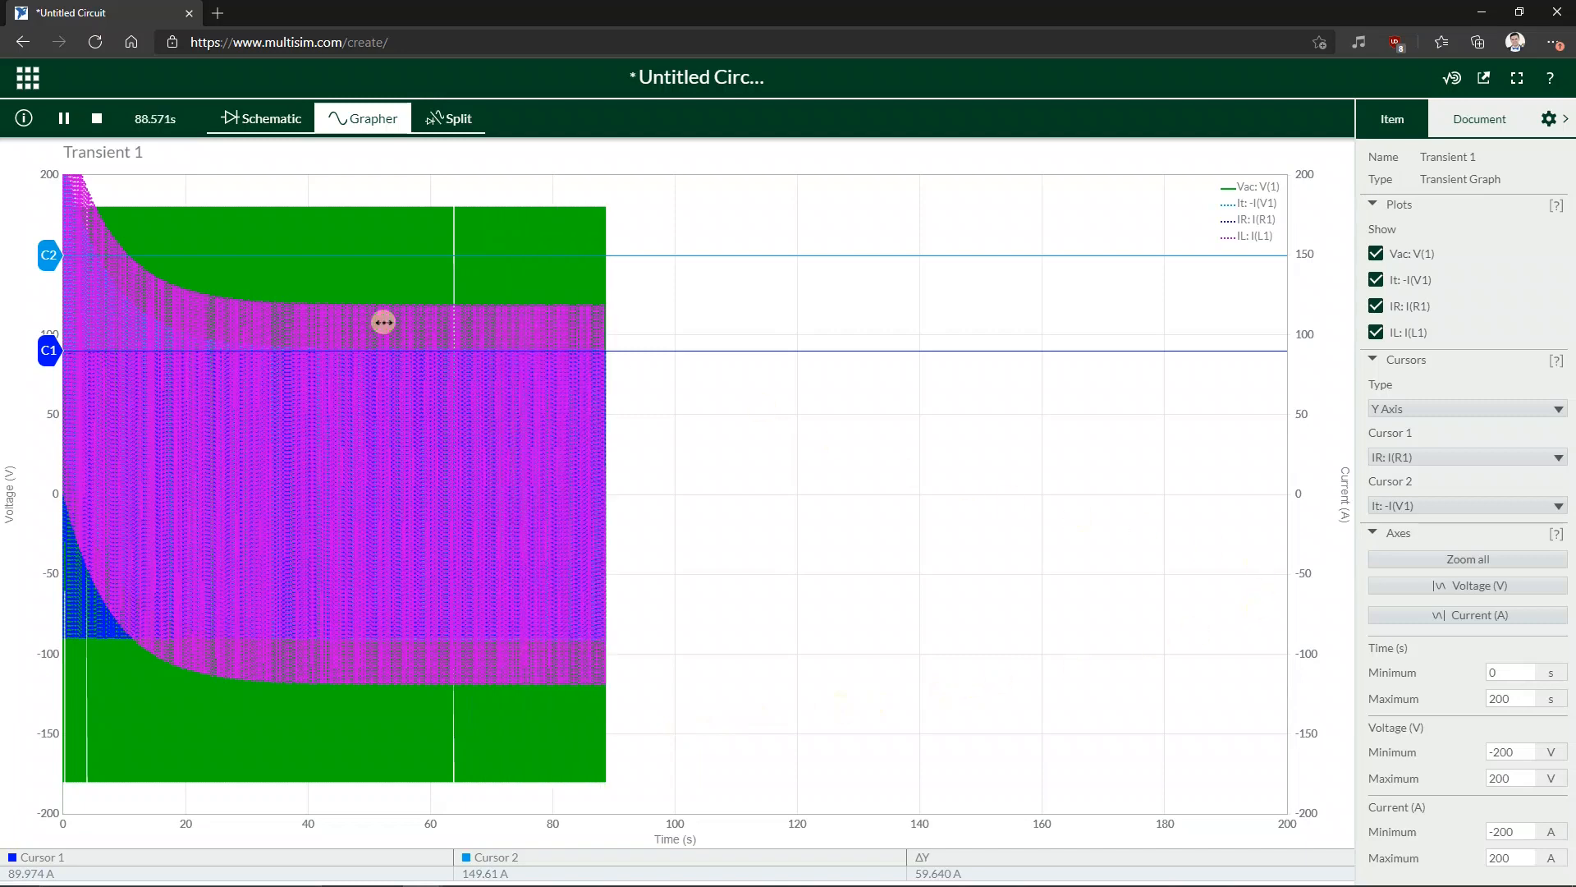
{"action": "left_click", "coordinate": [98, 119]}
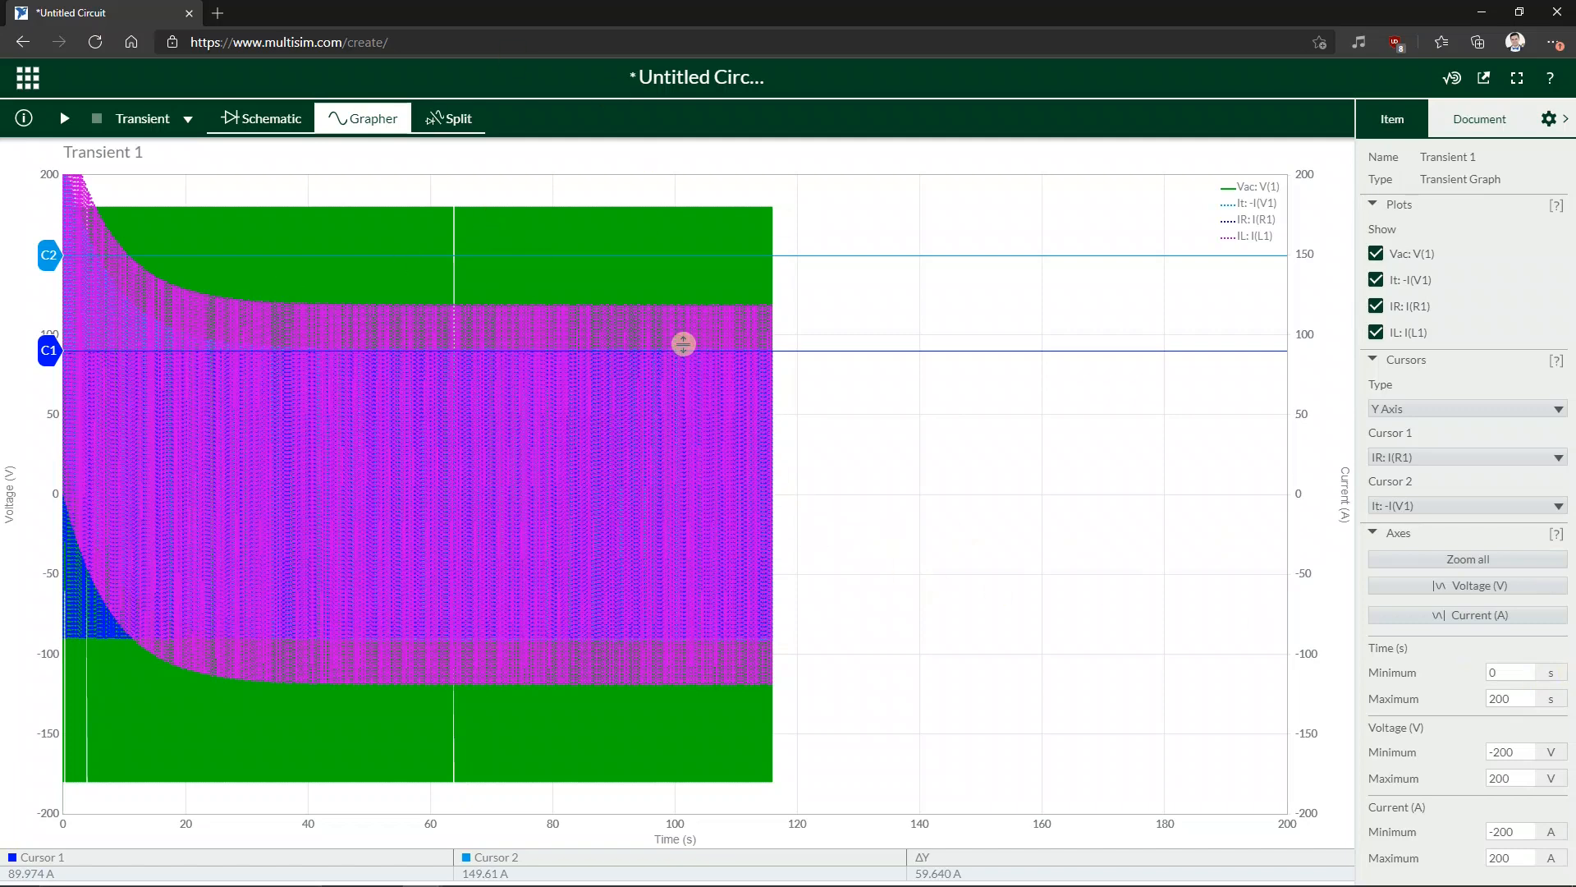
- Limit the graph's time axis to 99.98 to 100 s and hide the IL and IR traces to compare It with Vac
{"action": "left_click", "coordinate": [1534, 696]}
{"action": "double_click", "coordinate": [1517, 699]}
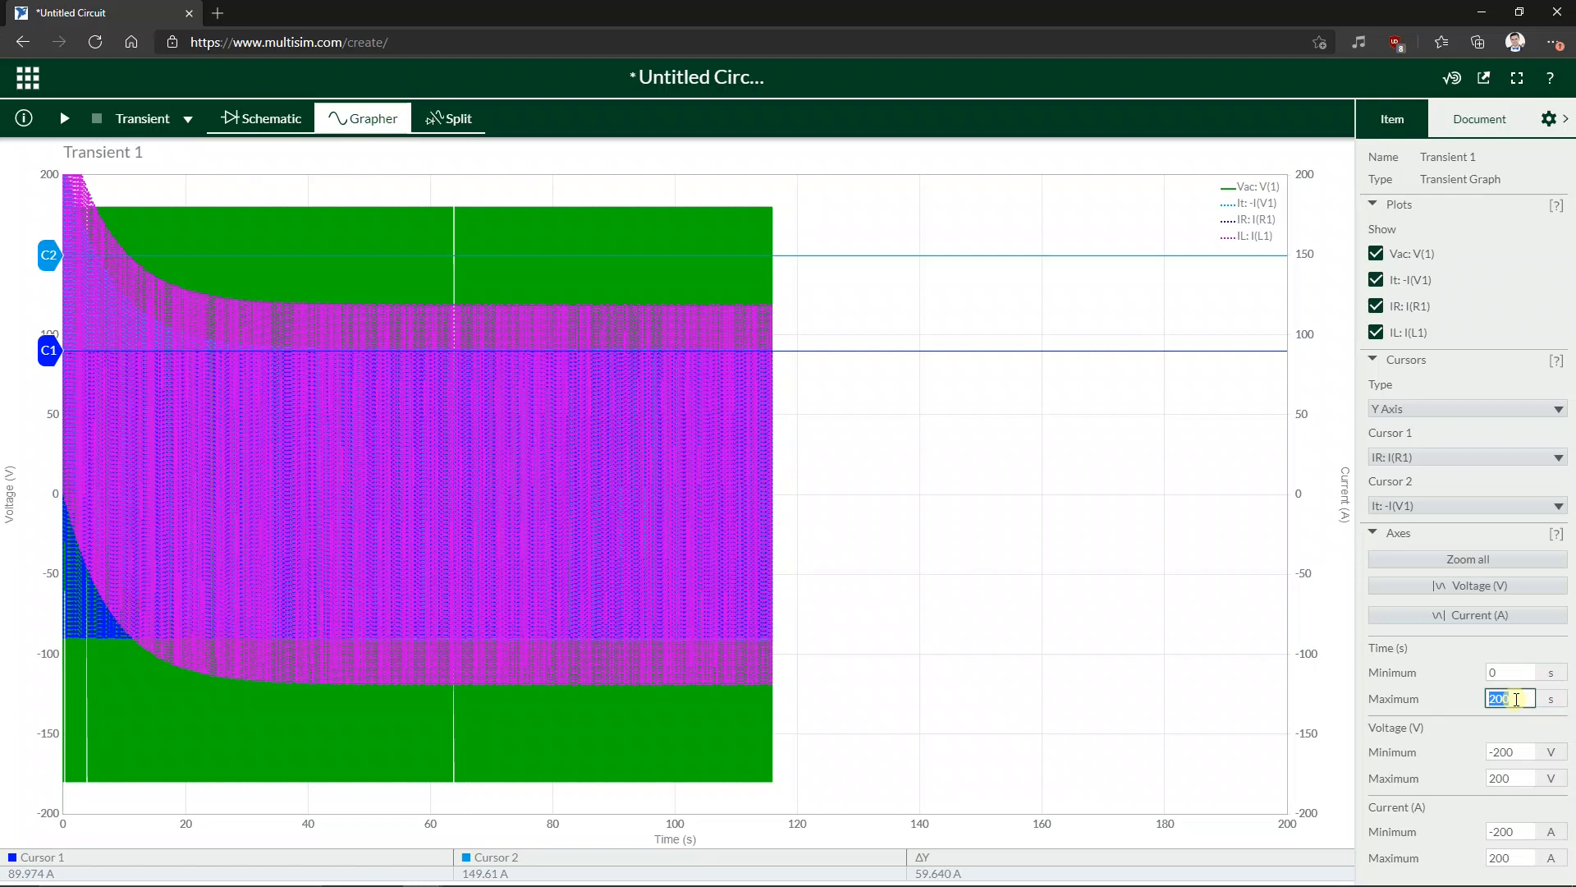
{"action": "type", "text": "10"}
{"action": "left_click", "coordinate": [1497, 666]}
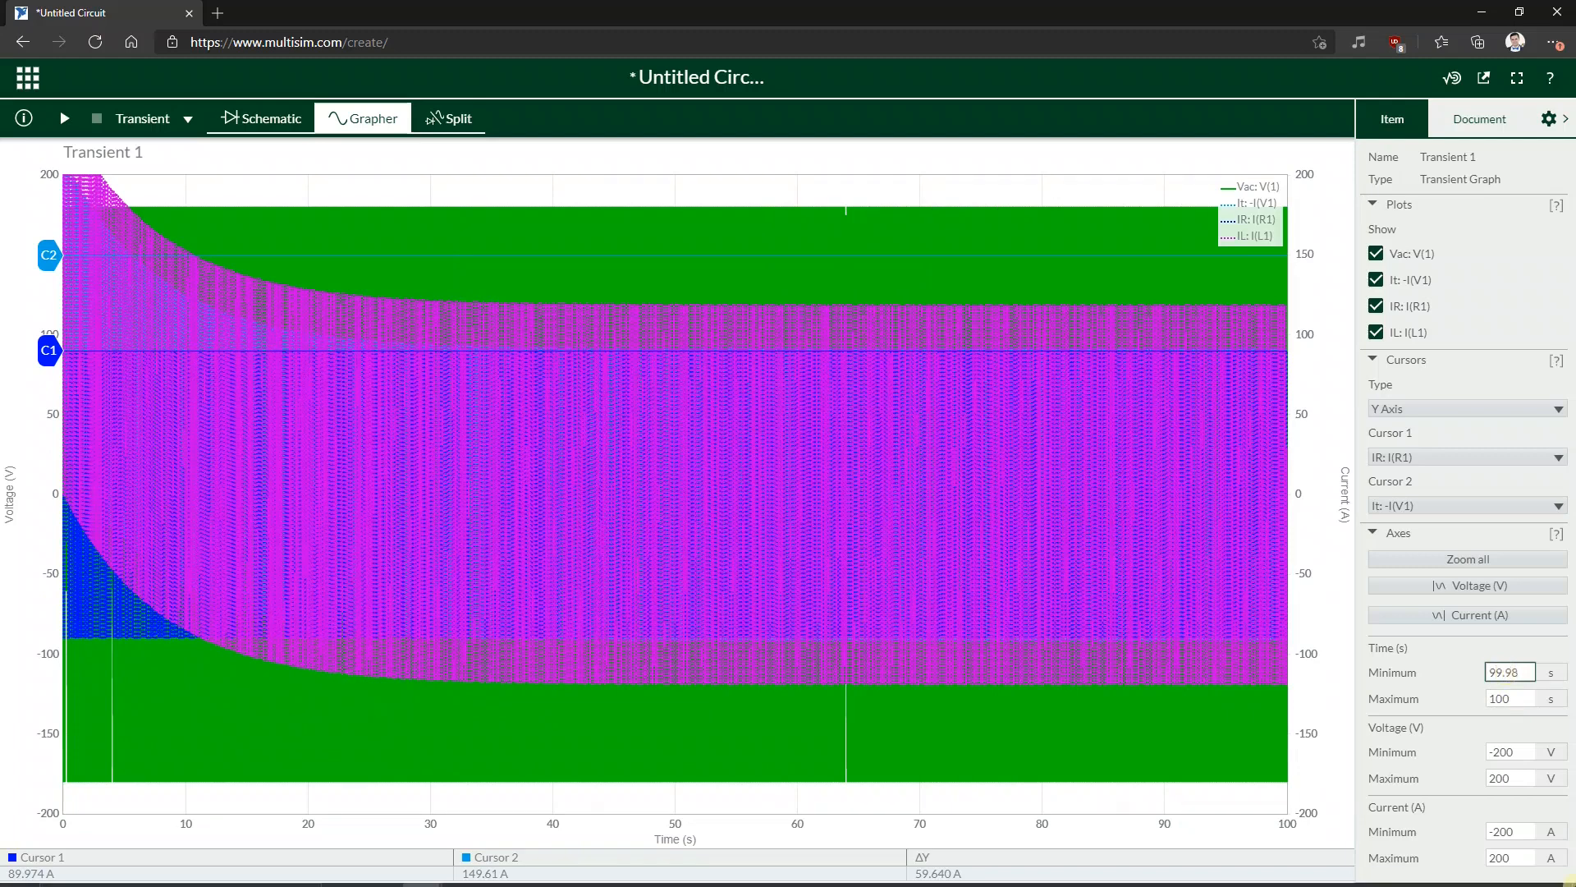
{"action": "left_click", "coordinate": [1435, 692]}
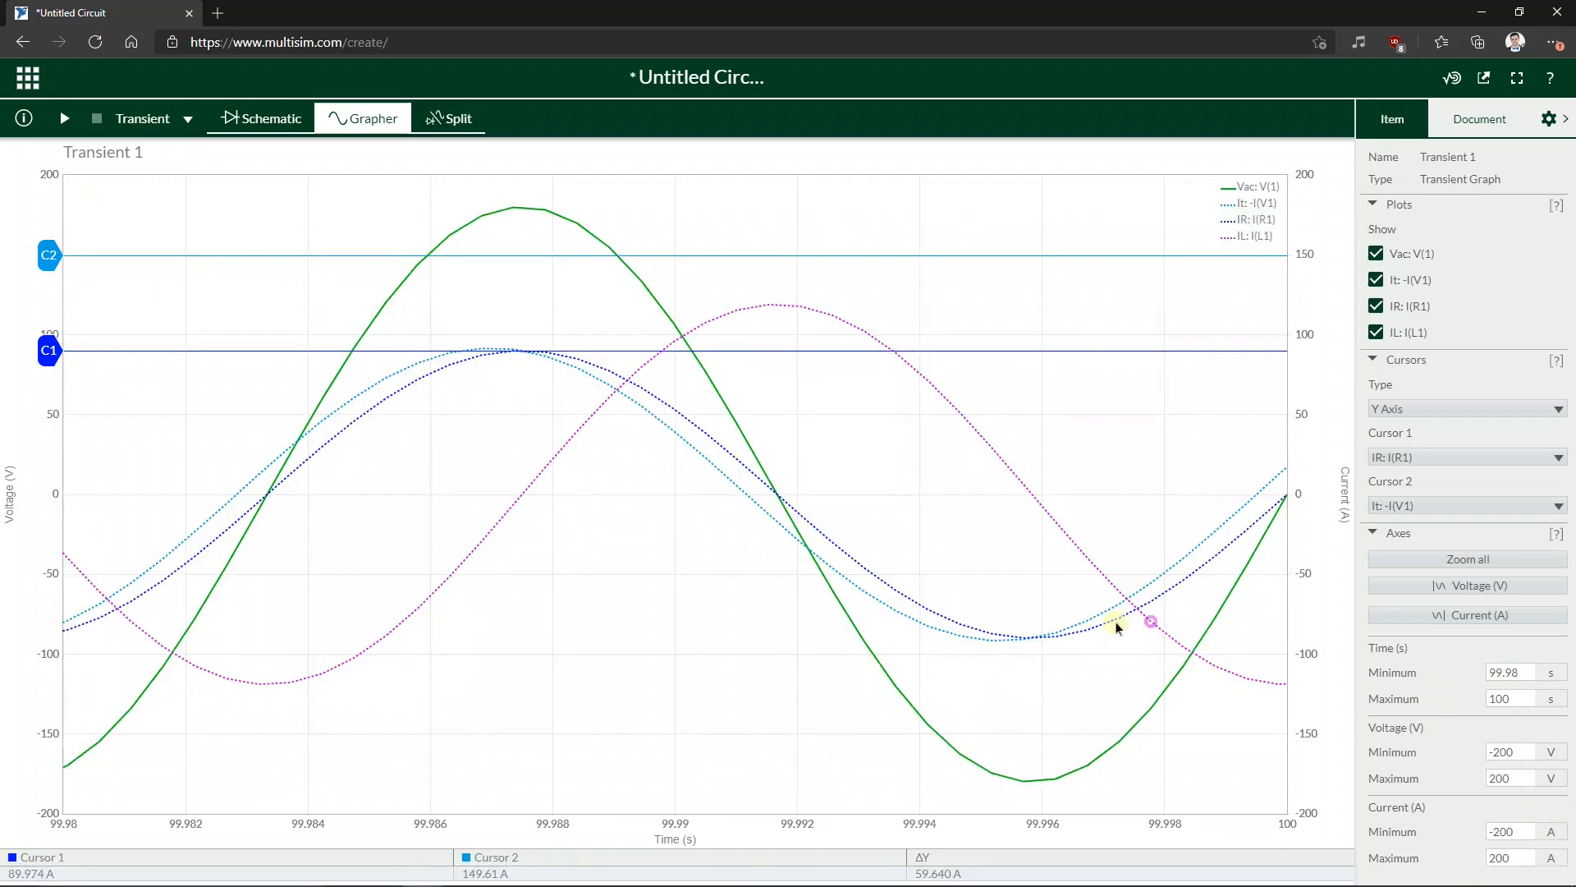
{"action": "mouse_move", "coordinate": [238, 496]}
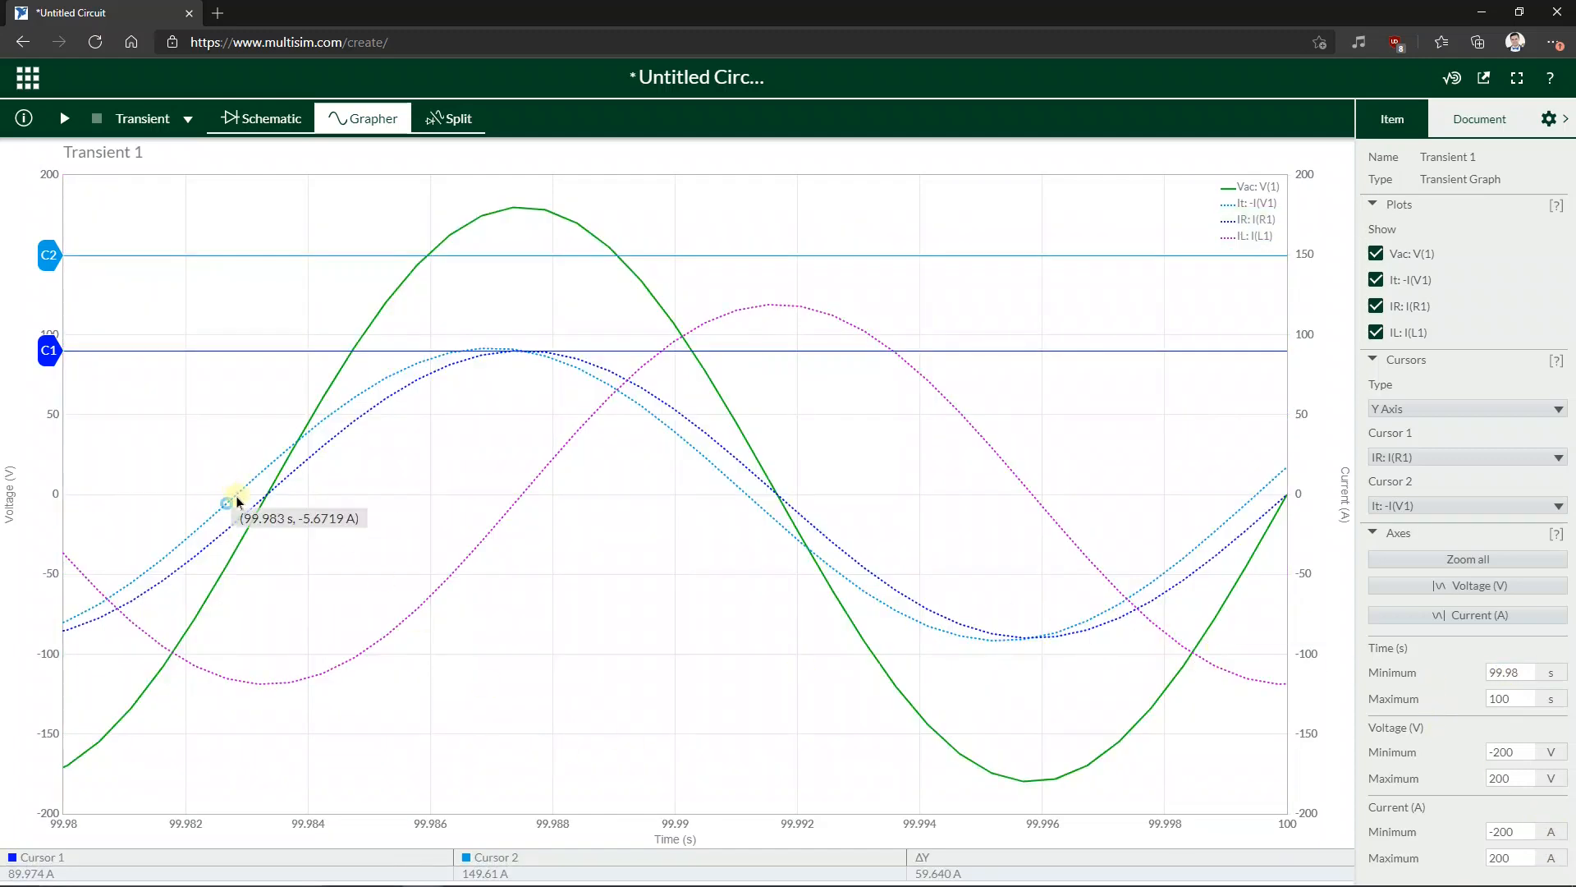
{"action": "left_click", "coordinate": [1377, 333]}
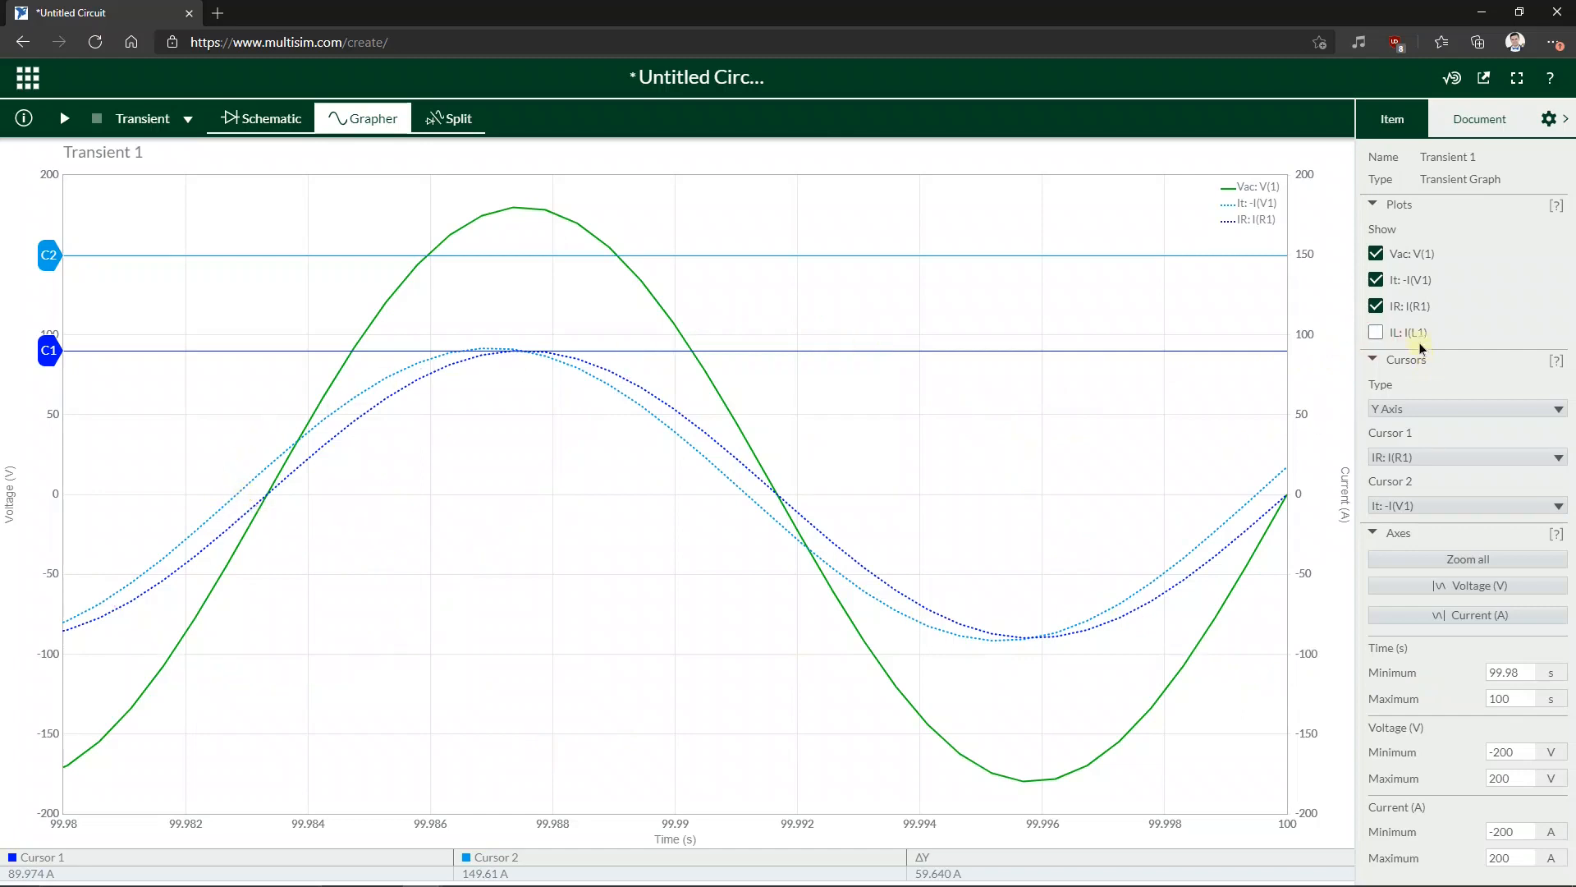
{"action": "left_click", "coordinate": [1377, 307]}
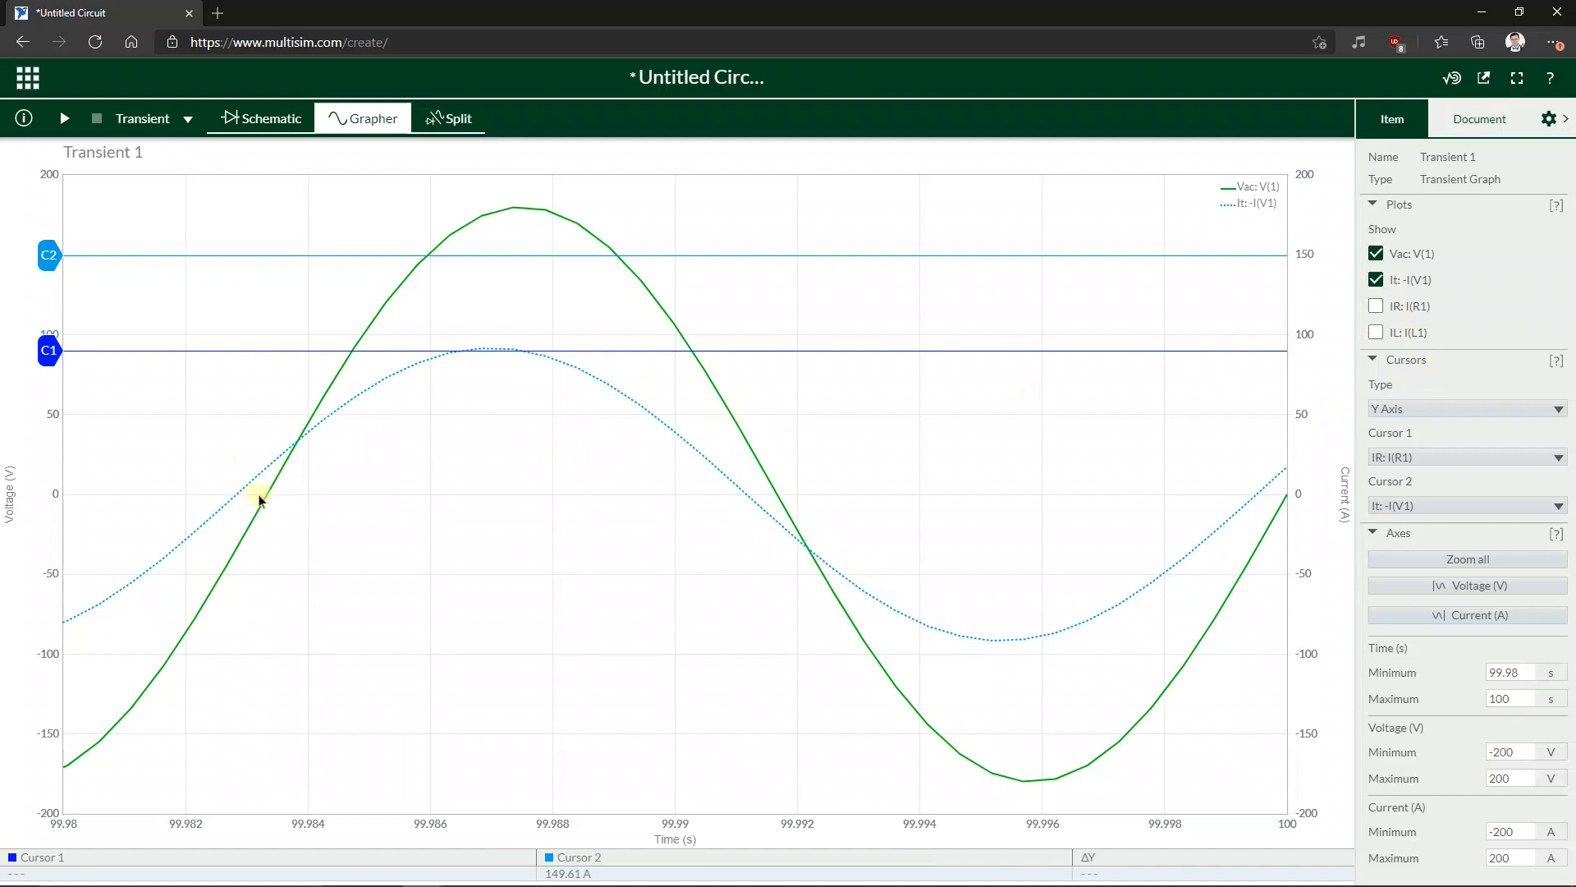
- Set C1's capacitance to 1.7 mF in the schematic and run the transient simulation through to 200 s
{"action": "left_click", "coordinate": [269, 122]}
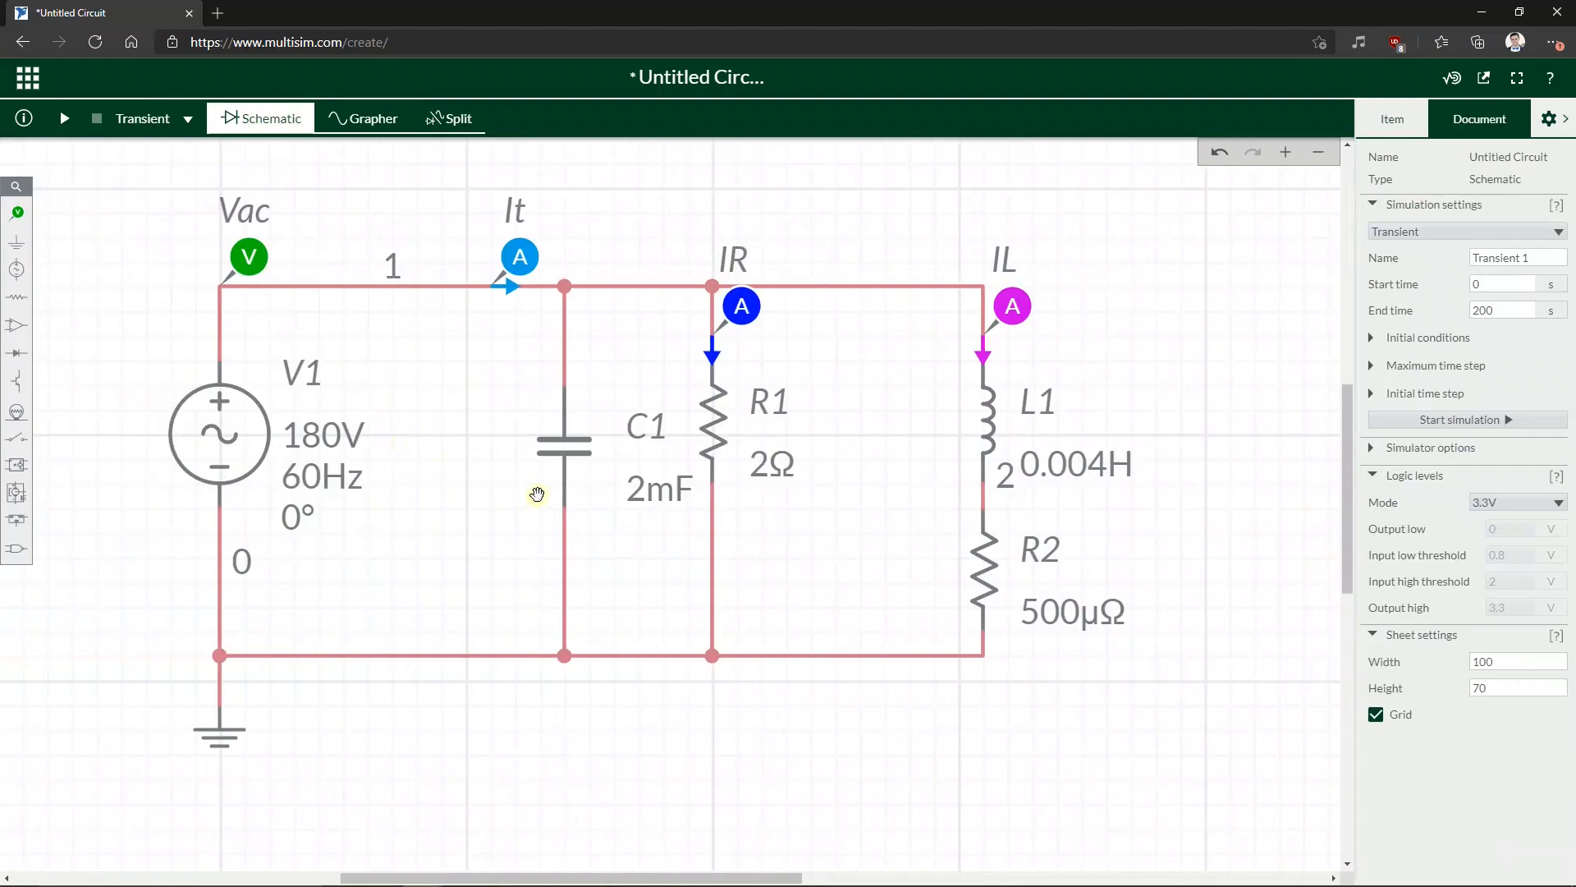
{"action": "left_click", "coordinate": [639, 499]}
{"action": "left_click", "coordinate": [608, 529]}
{"action": "left_click", "coordinate": [612, 530]}
{"action": "key", "text": "BackSpace"}
{"action": "type", "text": "1.7m"}
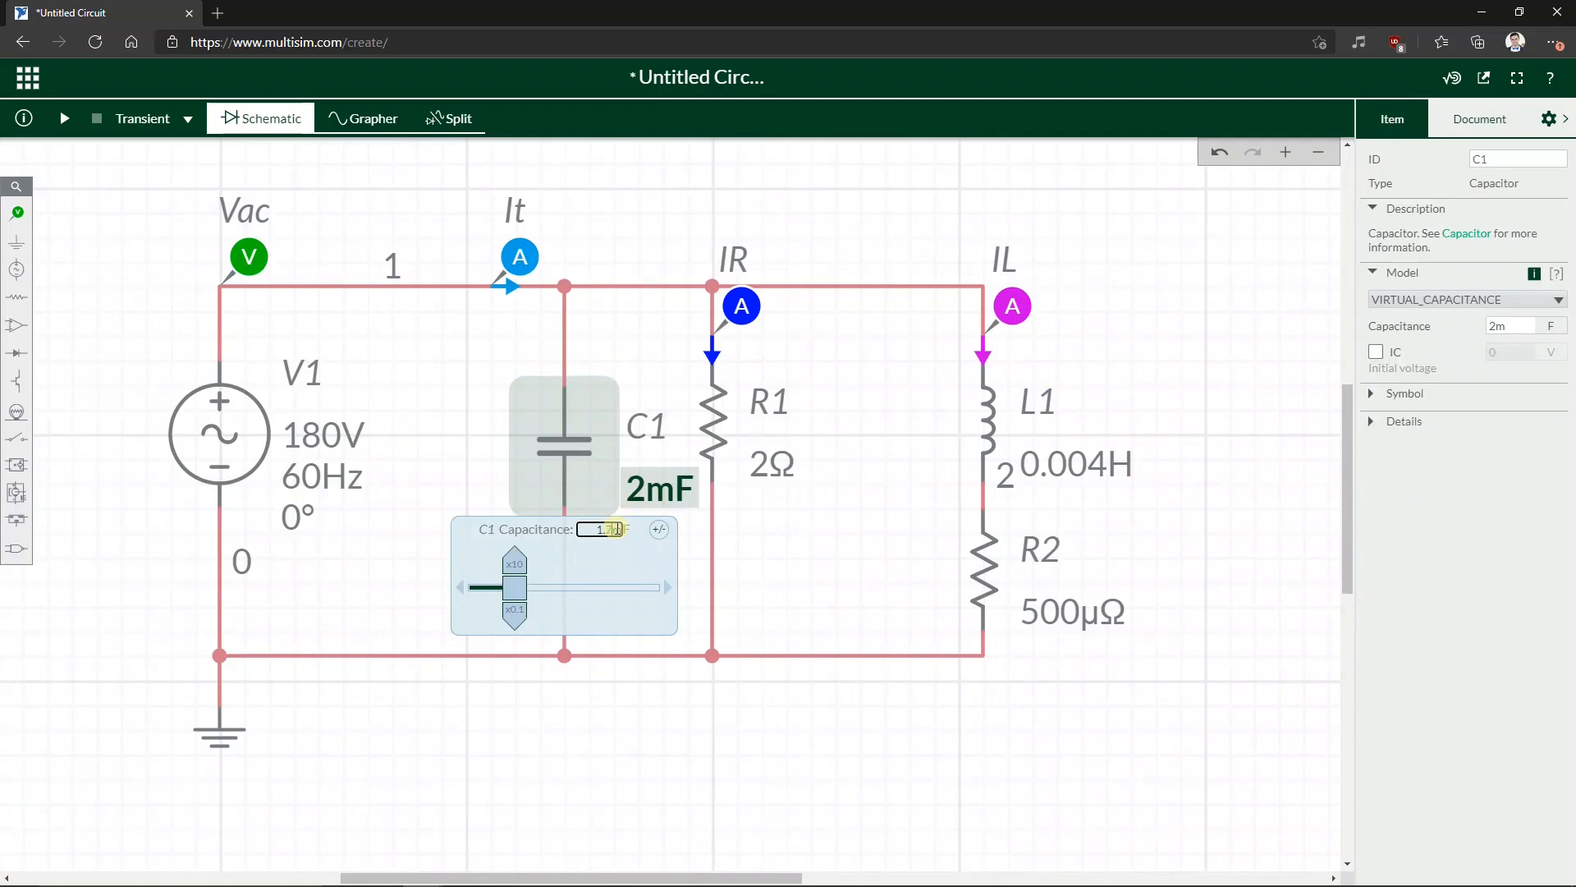
{"action": "left_click", "coordinate": [404, 380]}
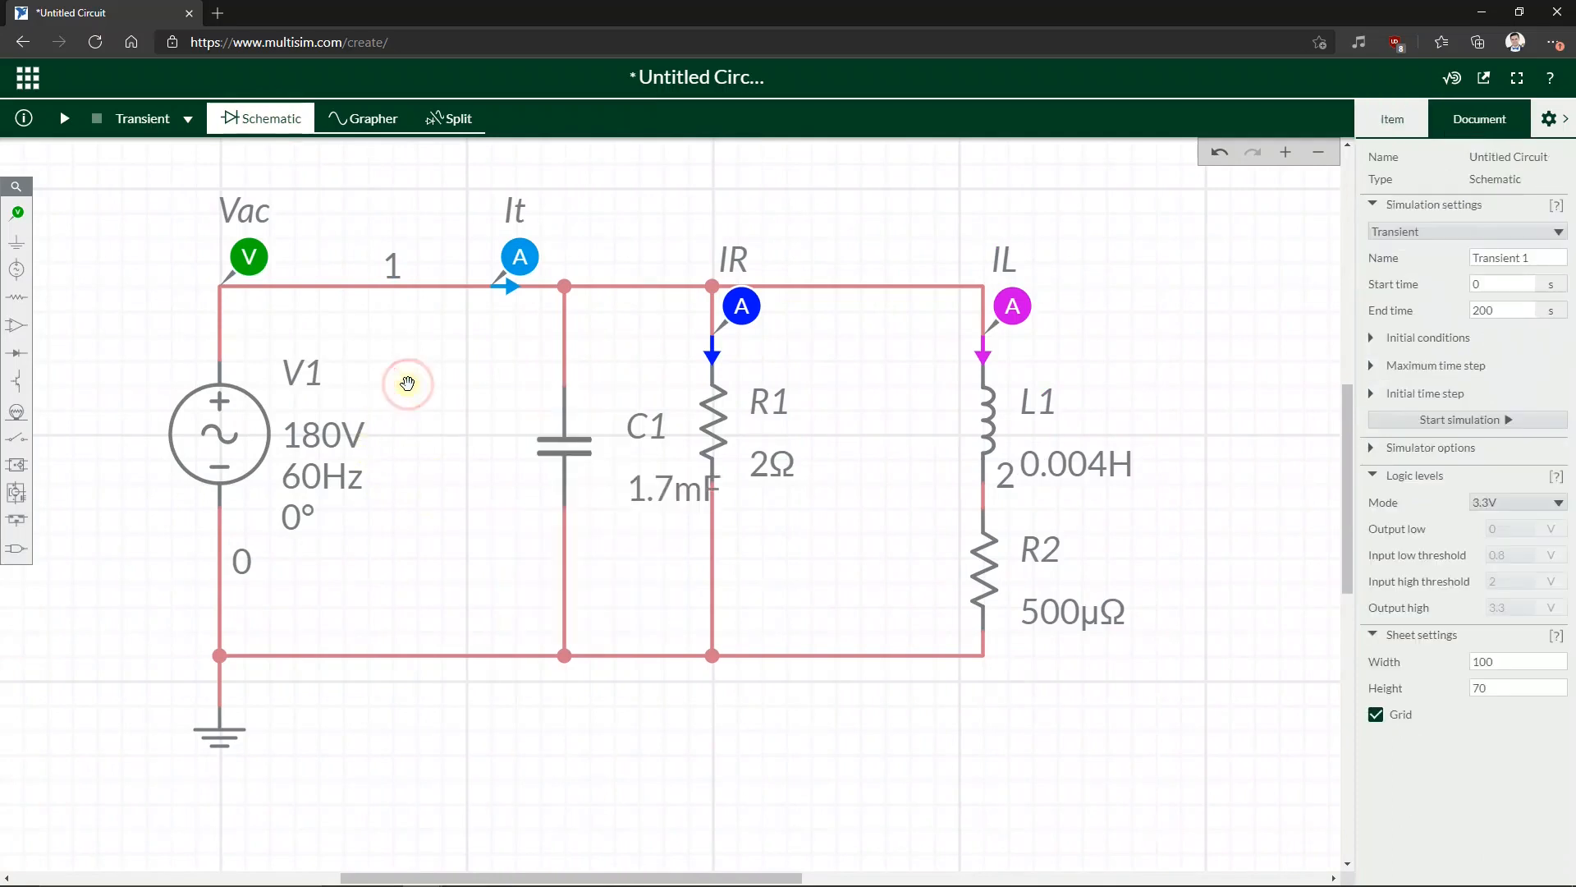
{"action": "left_click", "coordinate": [67, 120]}
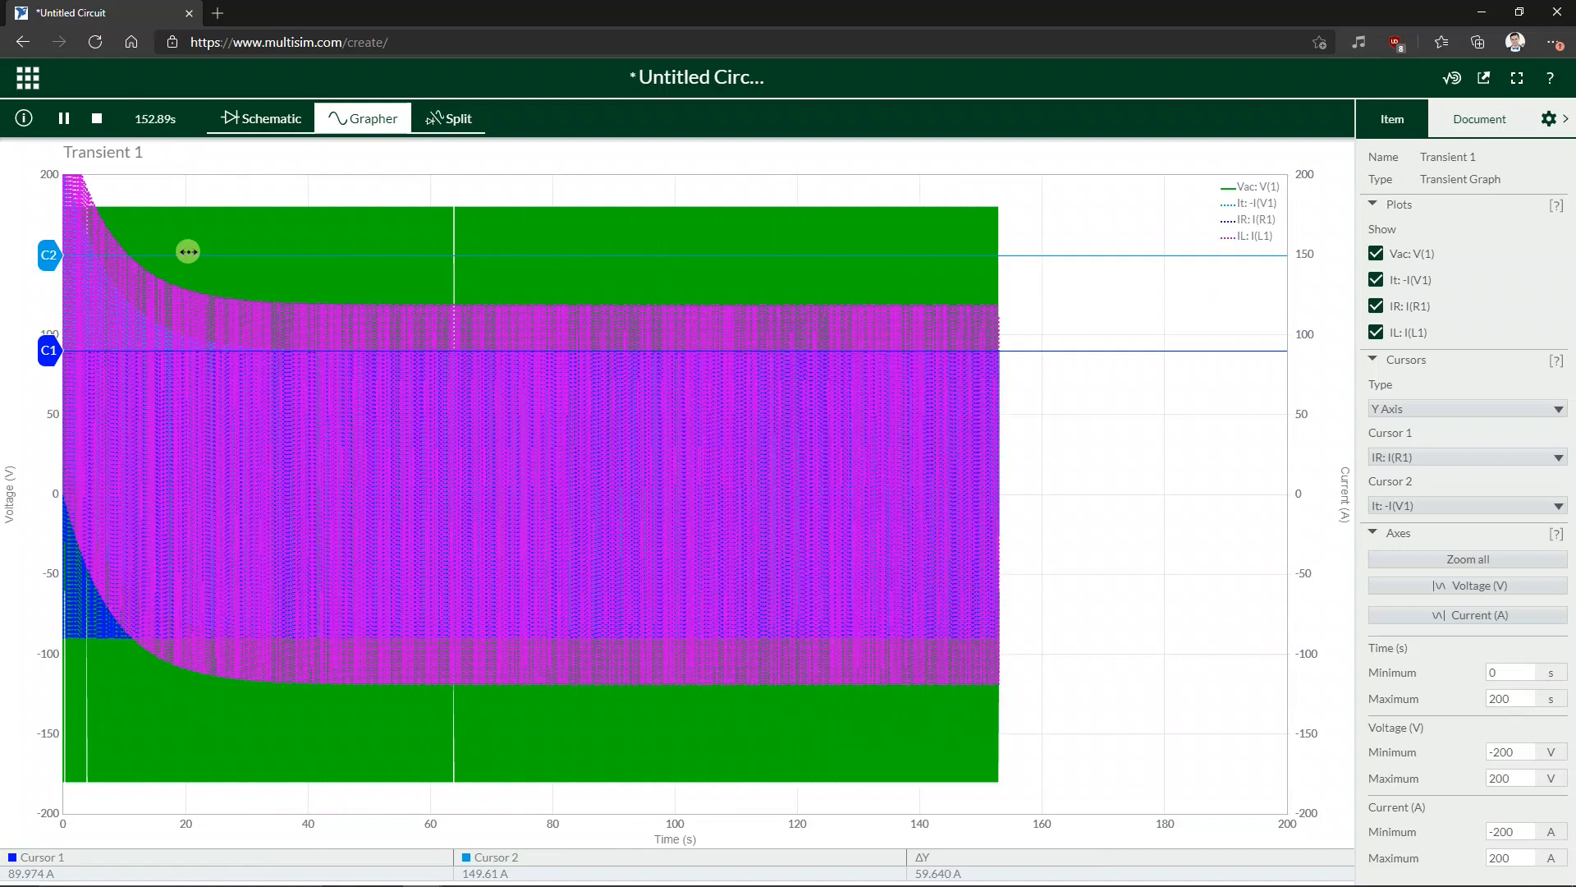
- Set the minimum of the graph's time axis to 199.98 s and hide the IR and IL traces
{"action": "left_click", "coordinate": [1512, 776]}
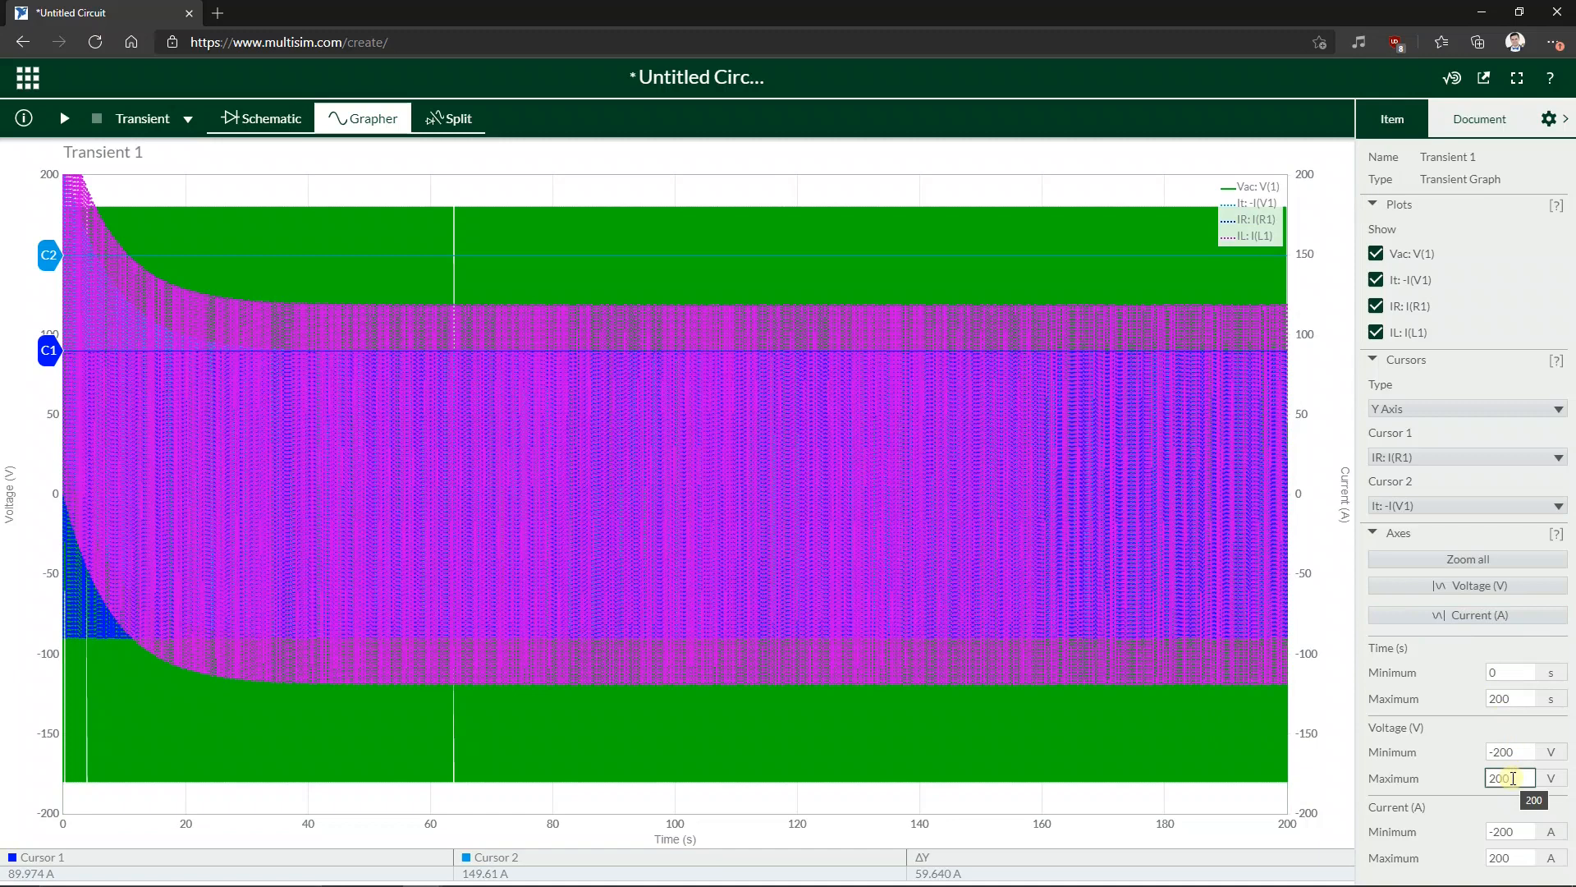
{"action": "double_click", "coordinate": [1513, 778]}
{"action": "left_click", "coordinate": [1512, 673]}
{"action": "double_click", "coordinate": [1513, 675]}
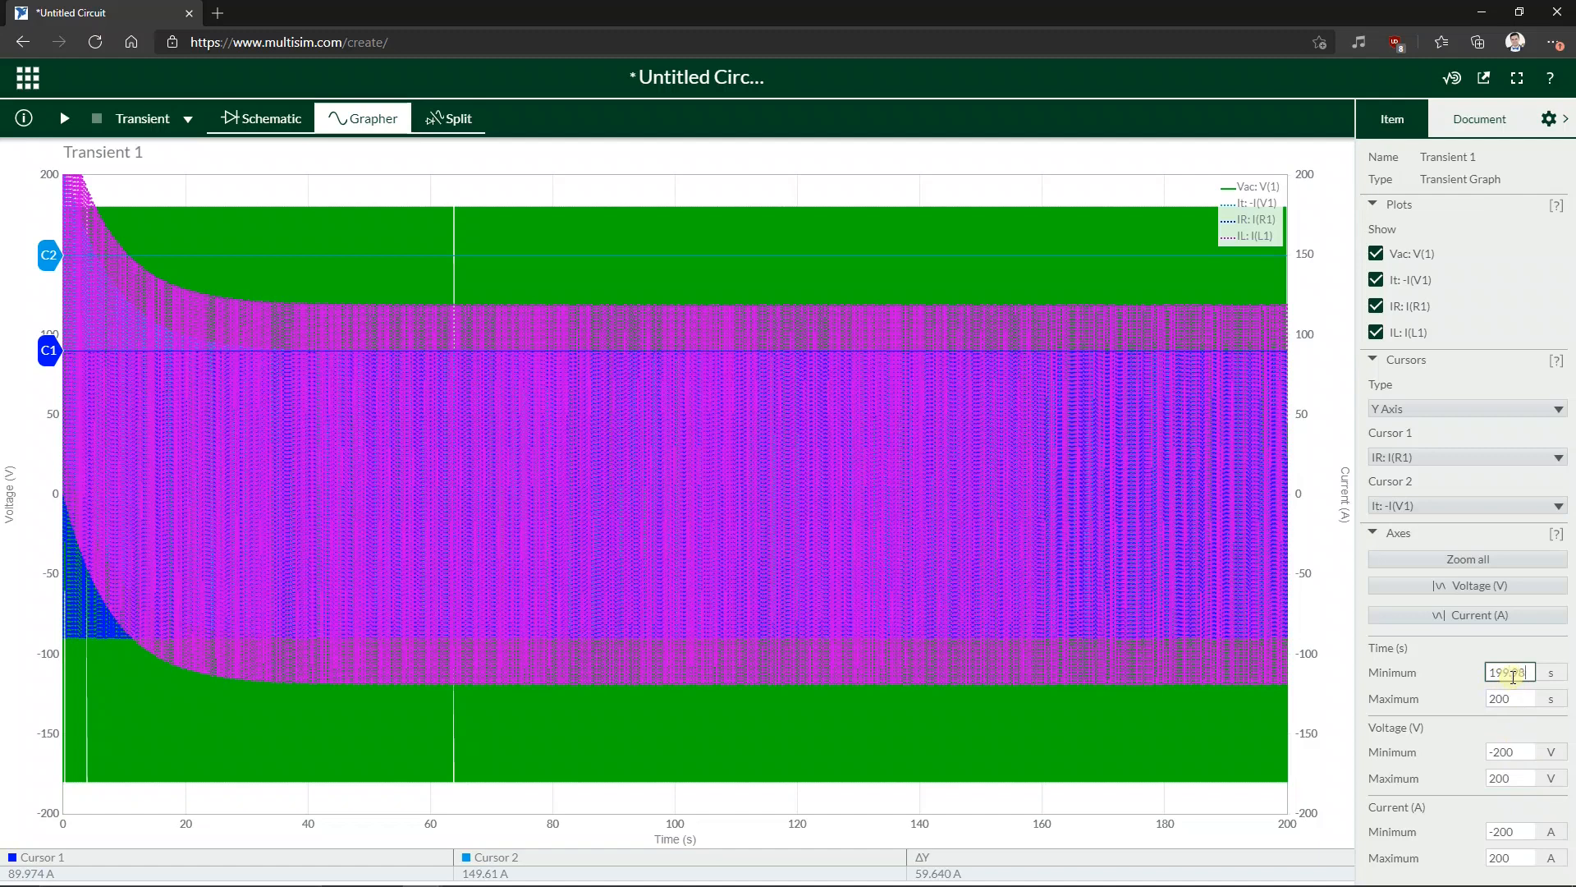
{"action": "type", "text": "199.98"}
{"action": "key", "text": "Return"}
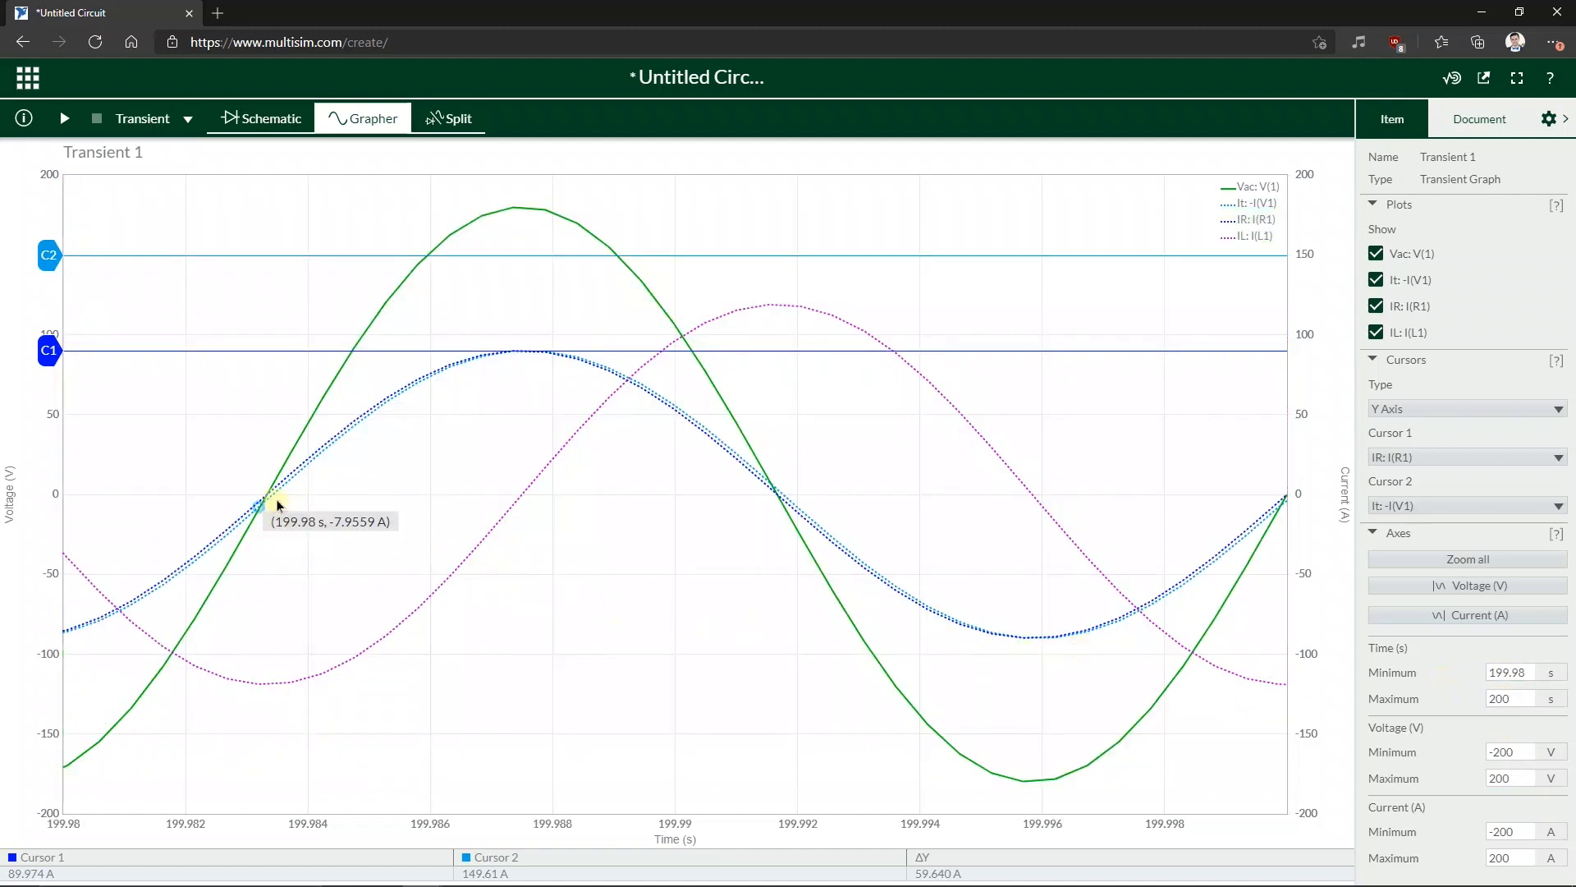
{"action": "left_click", "coordinate": [1376, 305]}
{"action": "left_click", "coordinate": [1376, 333]}
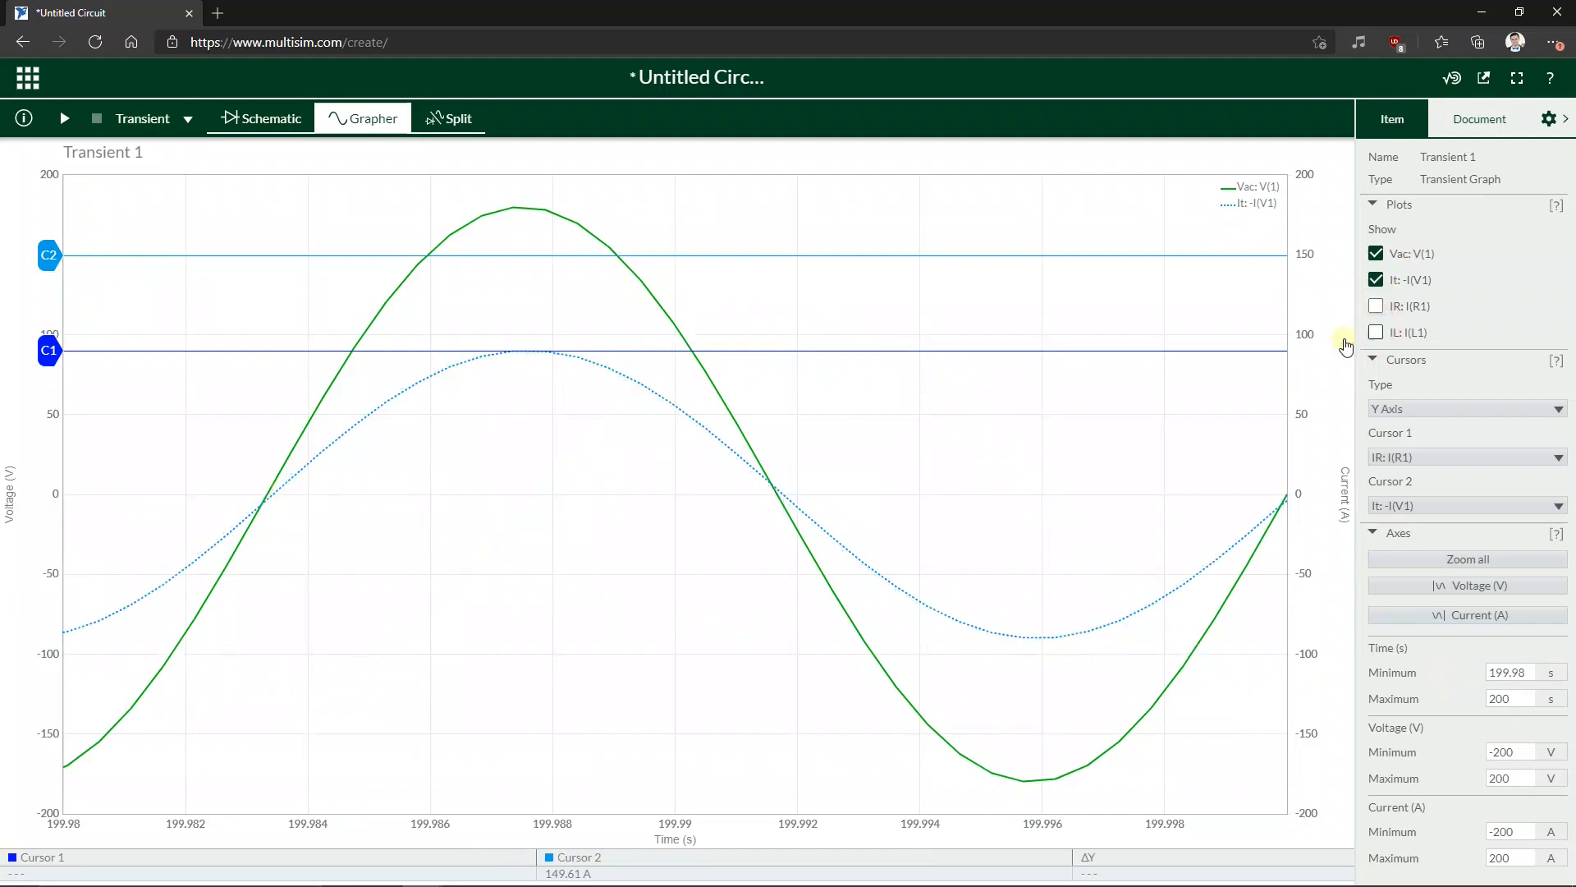
- Switch the cursors to X Axis with Cursor 1 on Vac, and place them at the rising zero crossings of Vac and It
{"action": "mouse_move", "coordinate": [274, 506]}
{"action": "left_click", "coordinate": [1387, 408]}
{"action": "left_click", "coordinate": [1396, 445]}
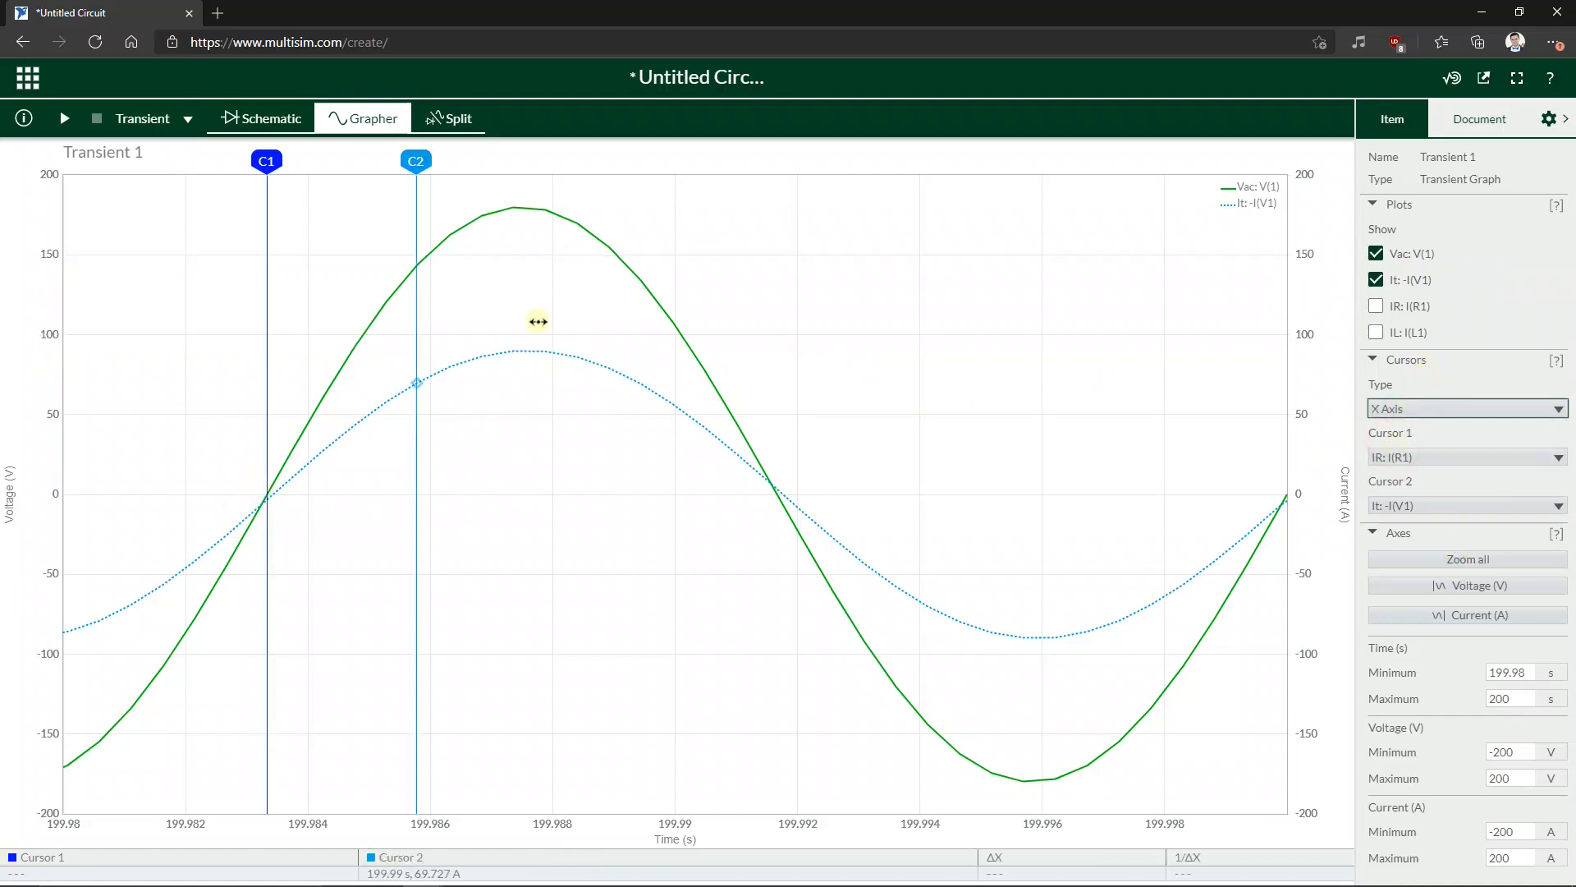
{"action": "left_click", "coordinate": [1412, 457]}
{"action": "left_click", "coordinate": [1404, 477]}
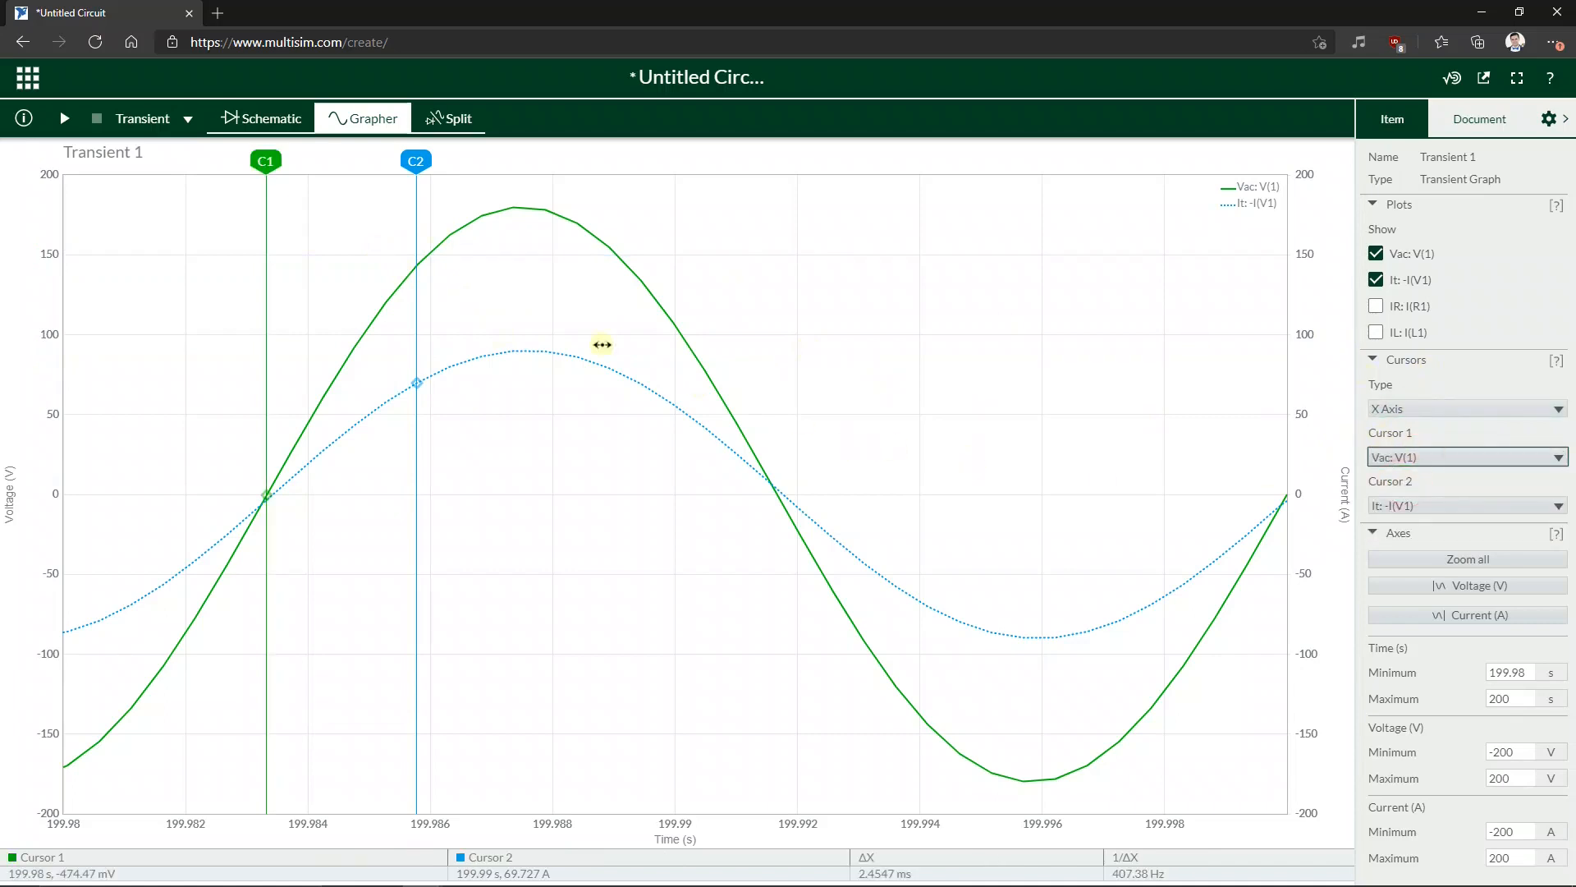
{"action": "left_click_drag", "start_coordinate": [265, 160], "coordinate": [265, 160]}
{"action": "left_click_drag", "start_coordinate": [417, 161], "coordinate": [271, 237]}
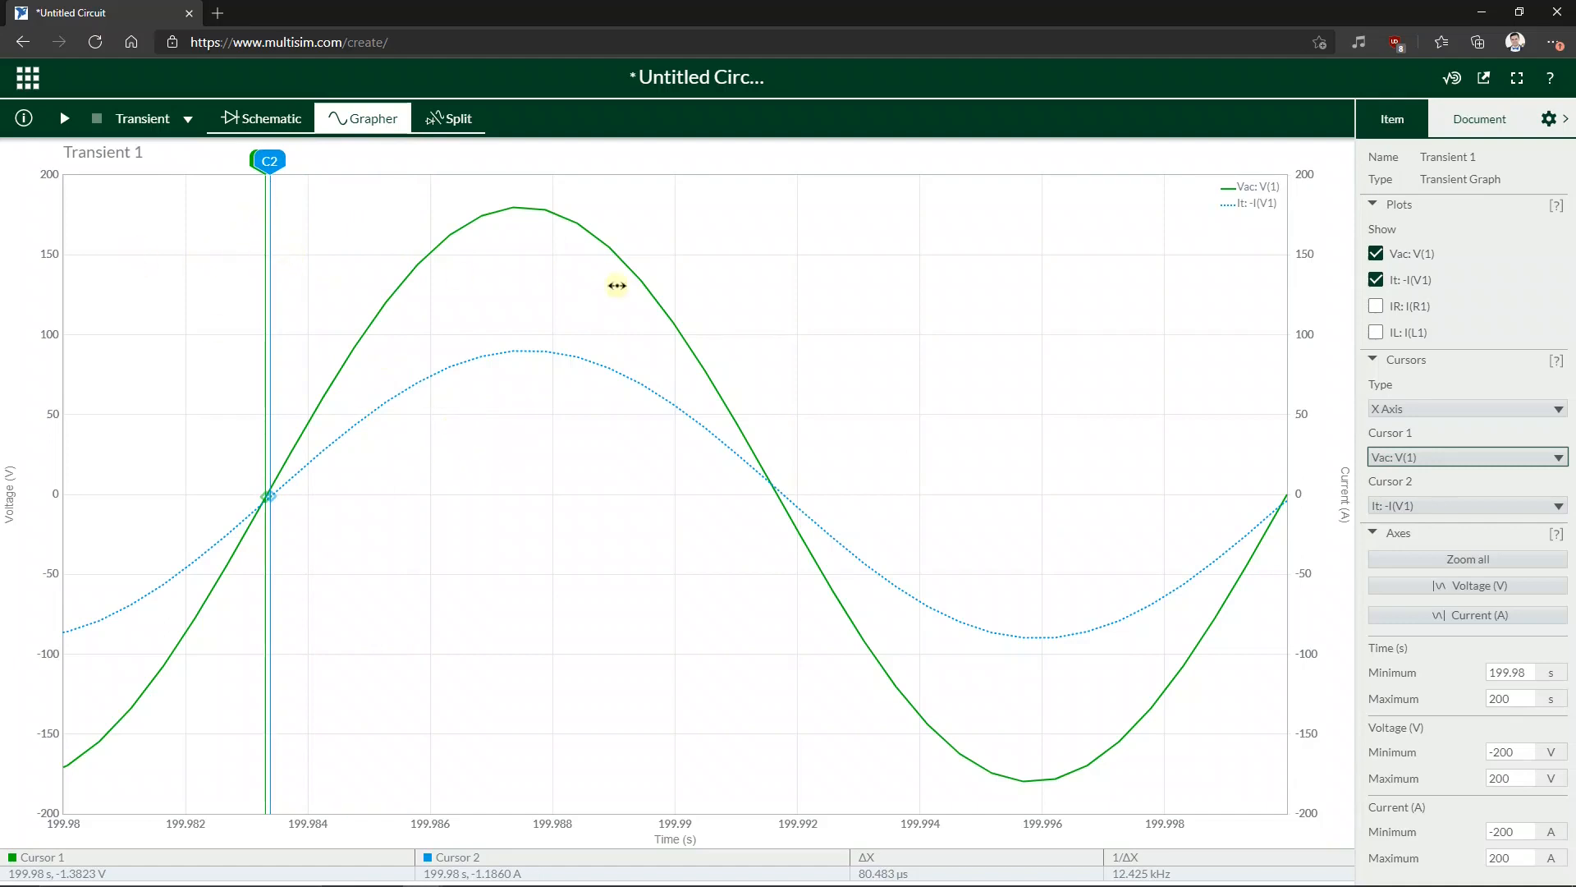
- Change C1's capacitance to 1.75 mF in the schematic and rerun the full 200 s transient simulation
{"action": "left_click", "coordinate": [246, 120]}
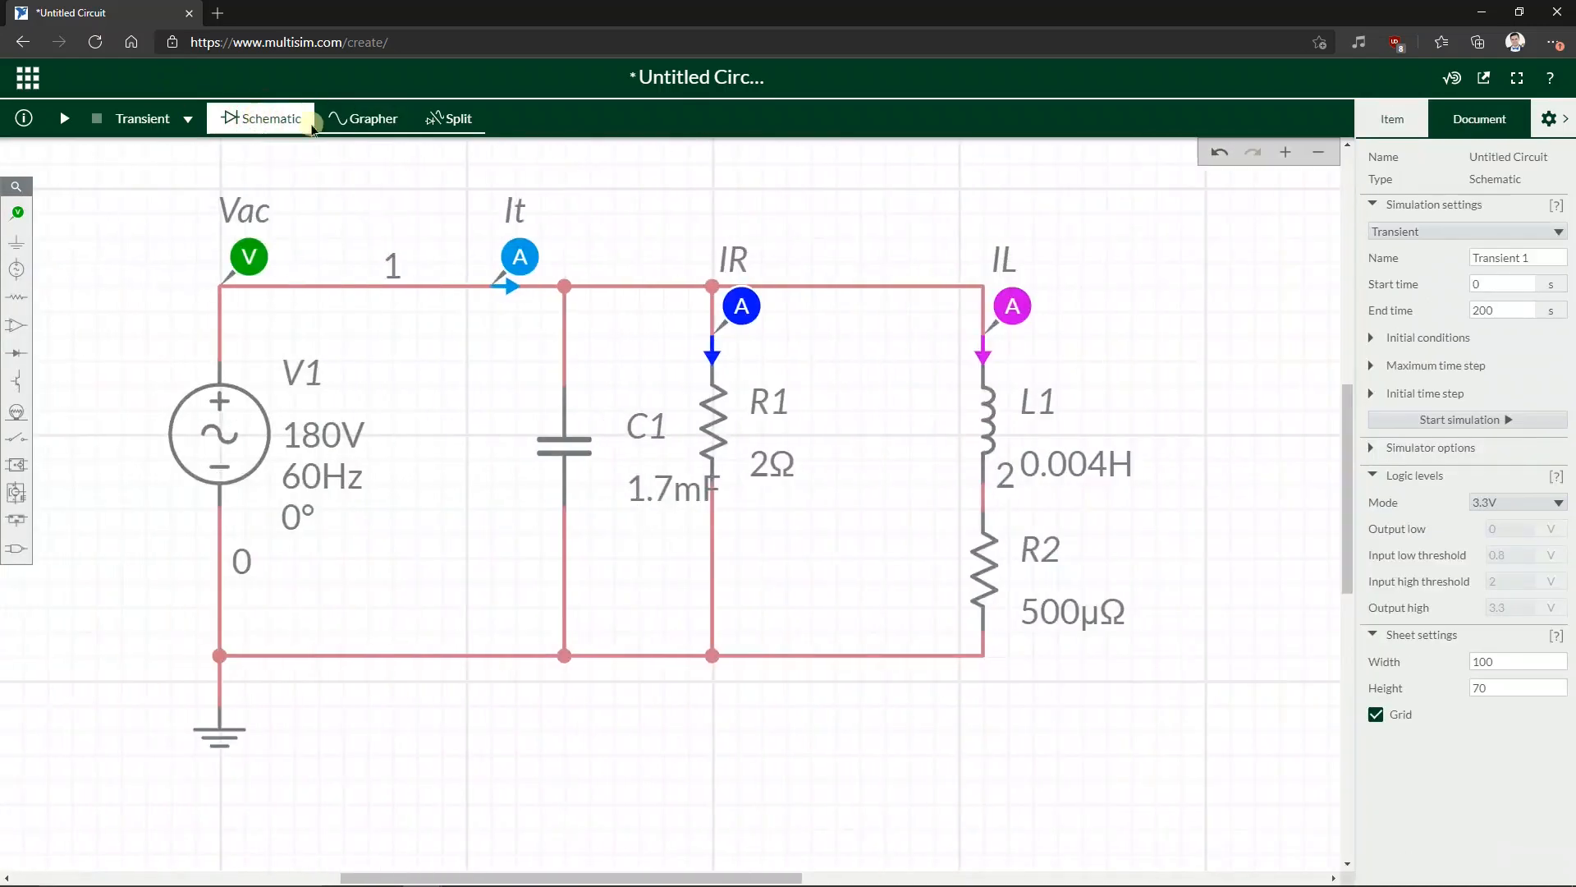
{"action": "left_click", "coordinate": [353, 118]}
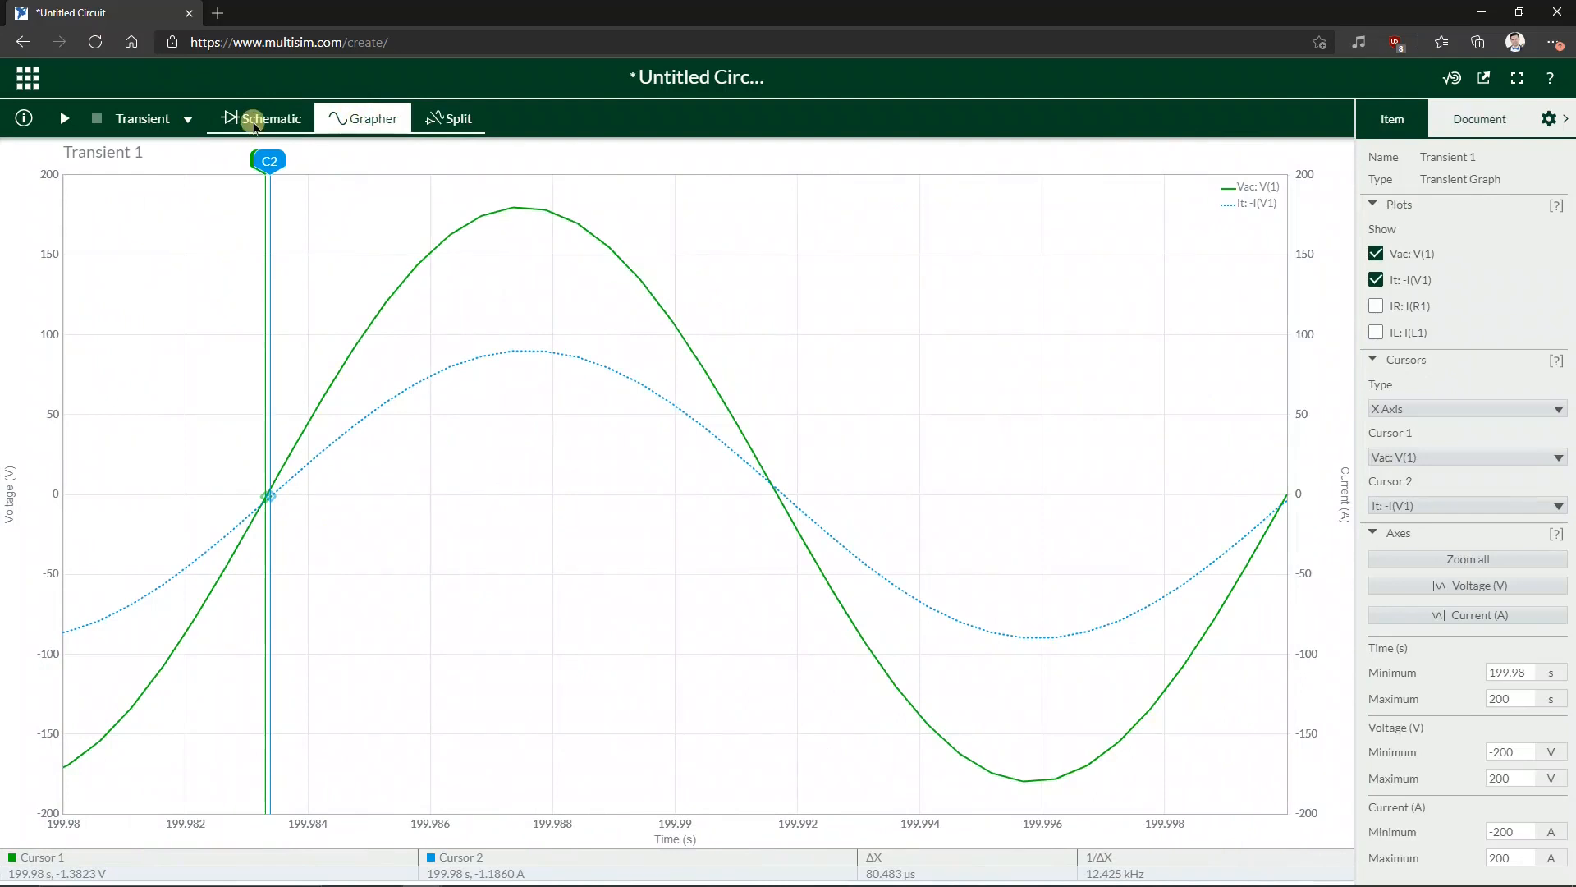
{"action": "left_click", "coordinate": [256, 123]}
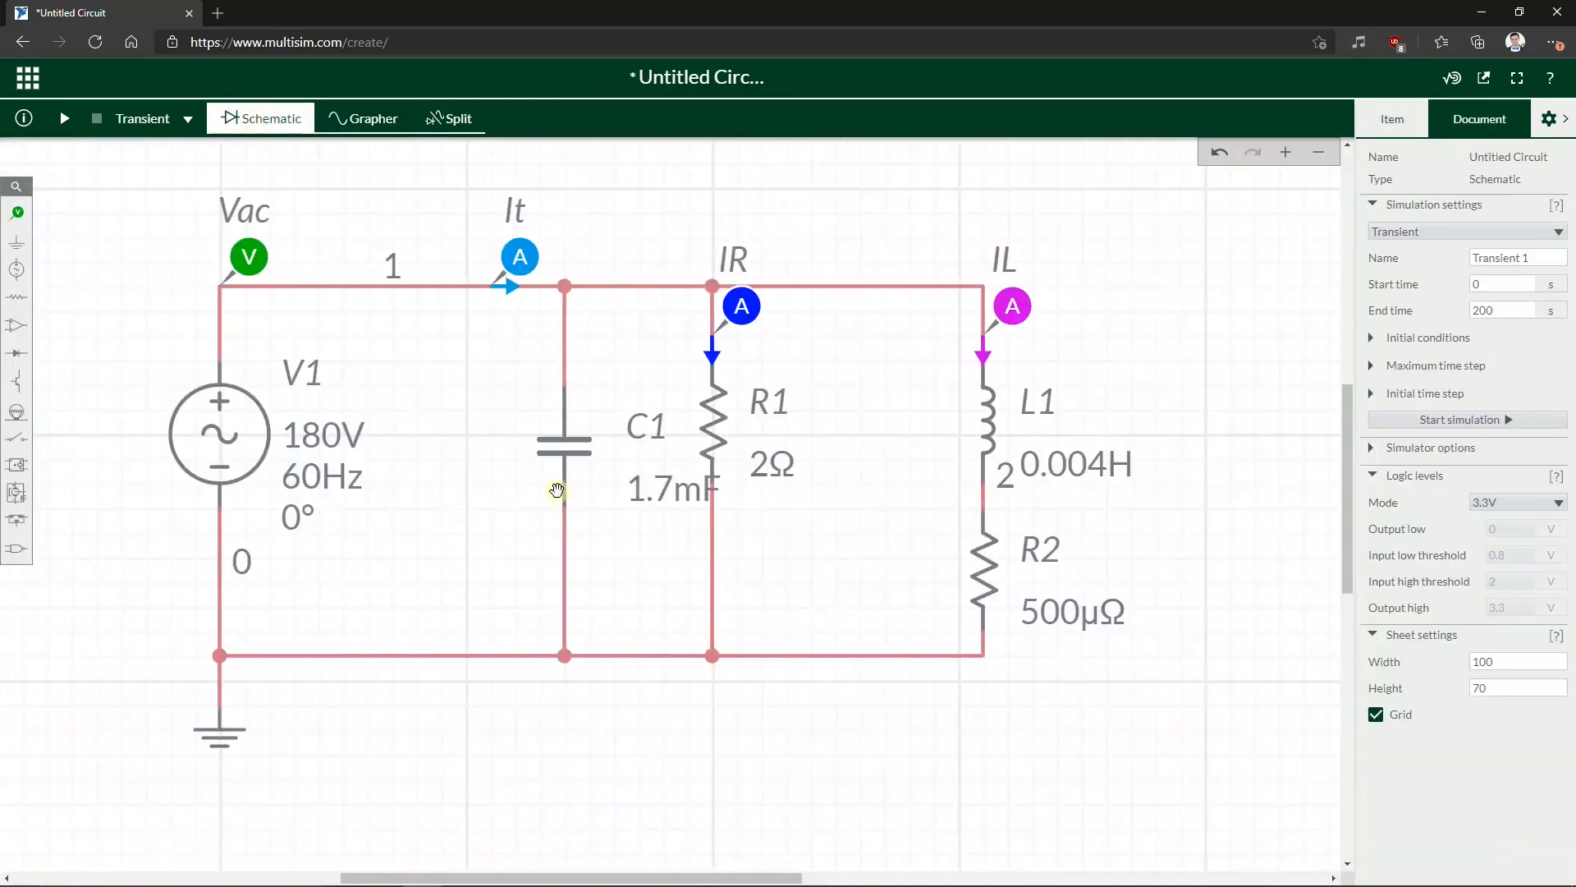
{"action": "left_click", "coordinate": [643, 491]}
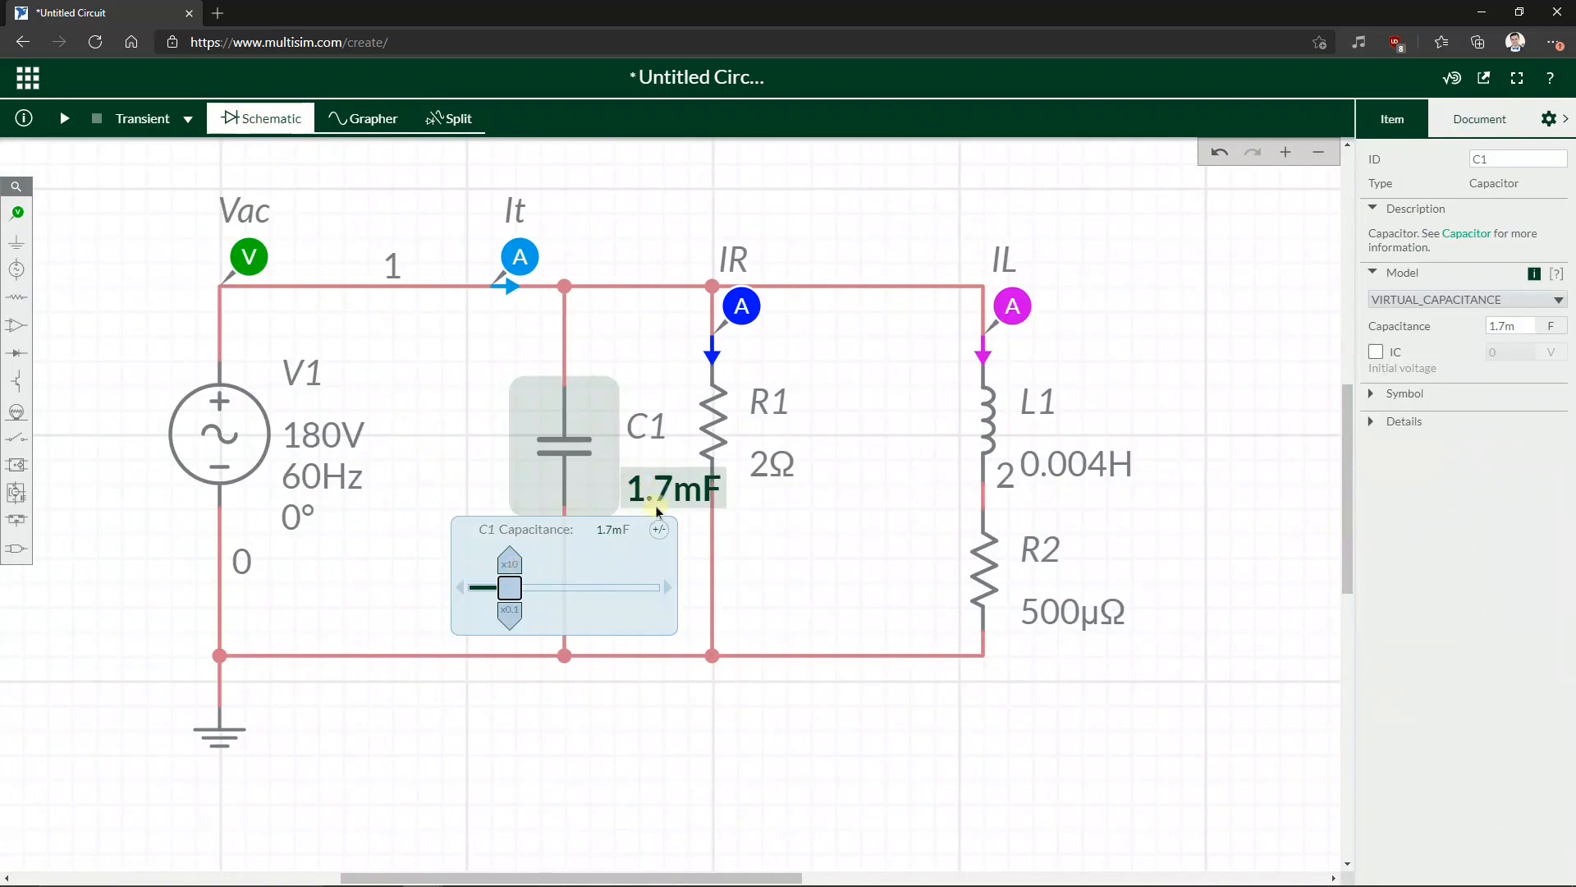
{"action": "left_click", "coordinate": [609, 529]}
{"action": "type", "text": "5"}
{"action": "left_click", "coordinate": [796, 520]}
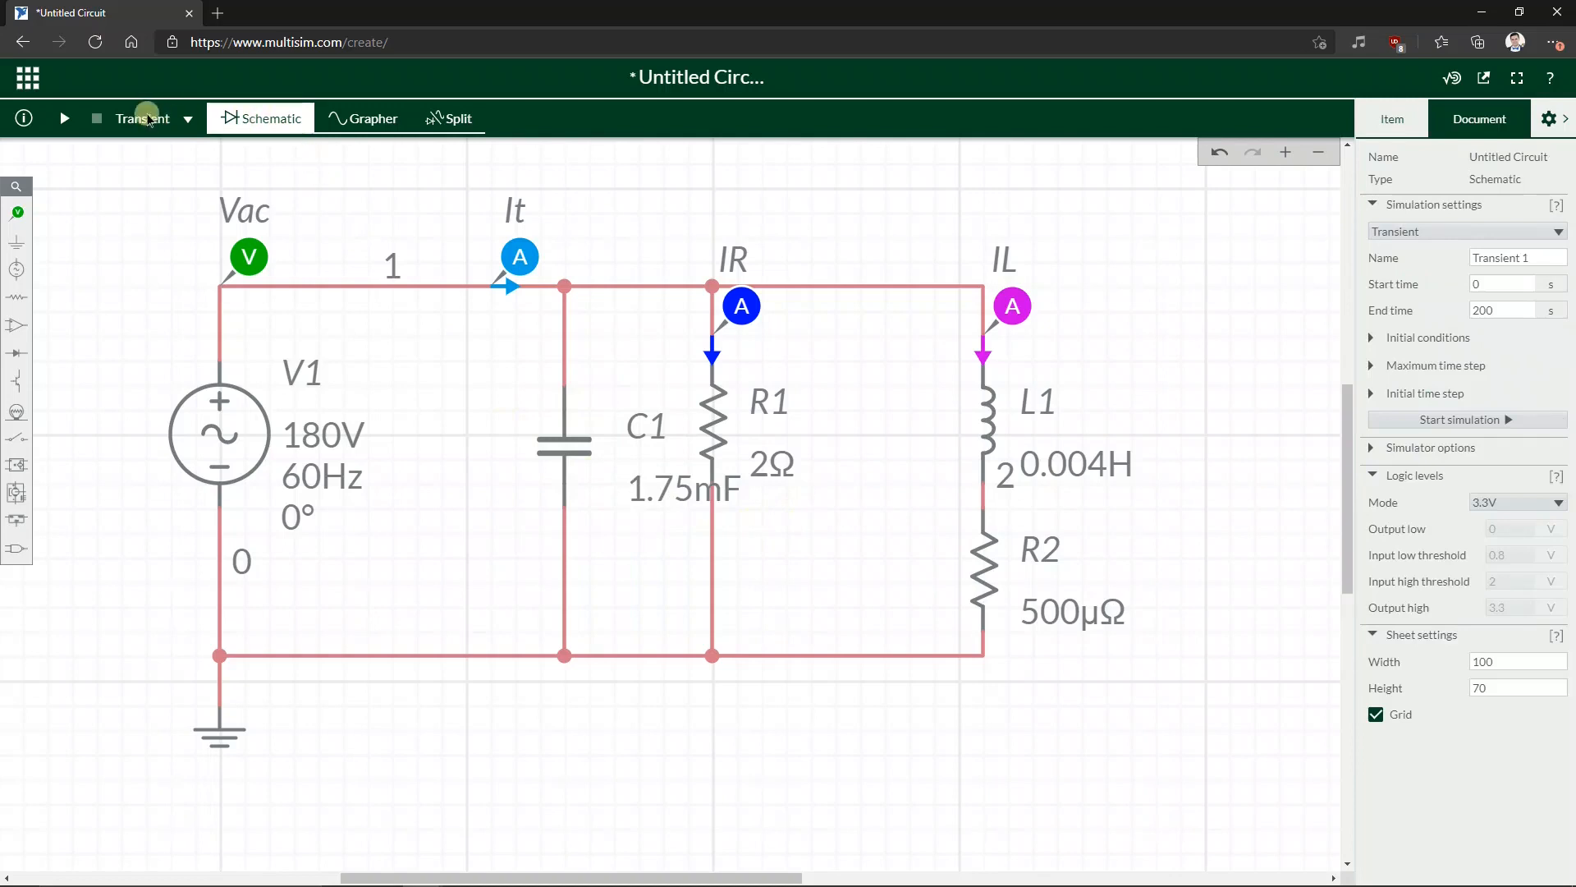
{"action": "left_click", "coordinate": [72, 119]}
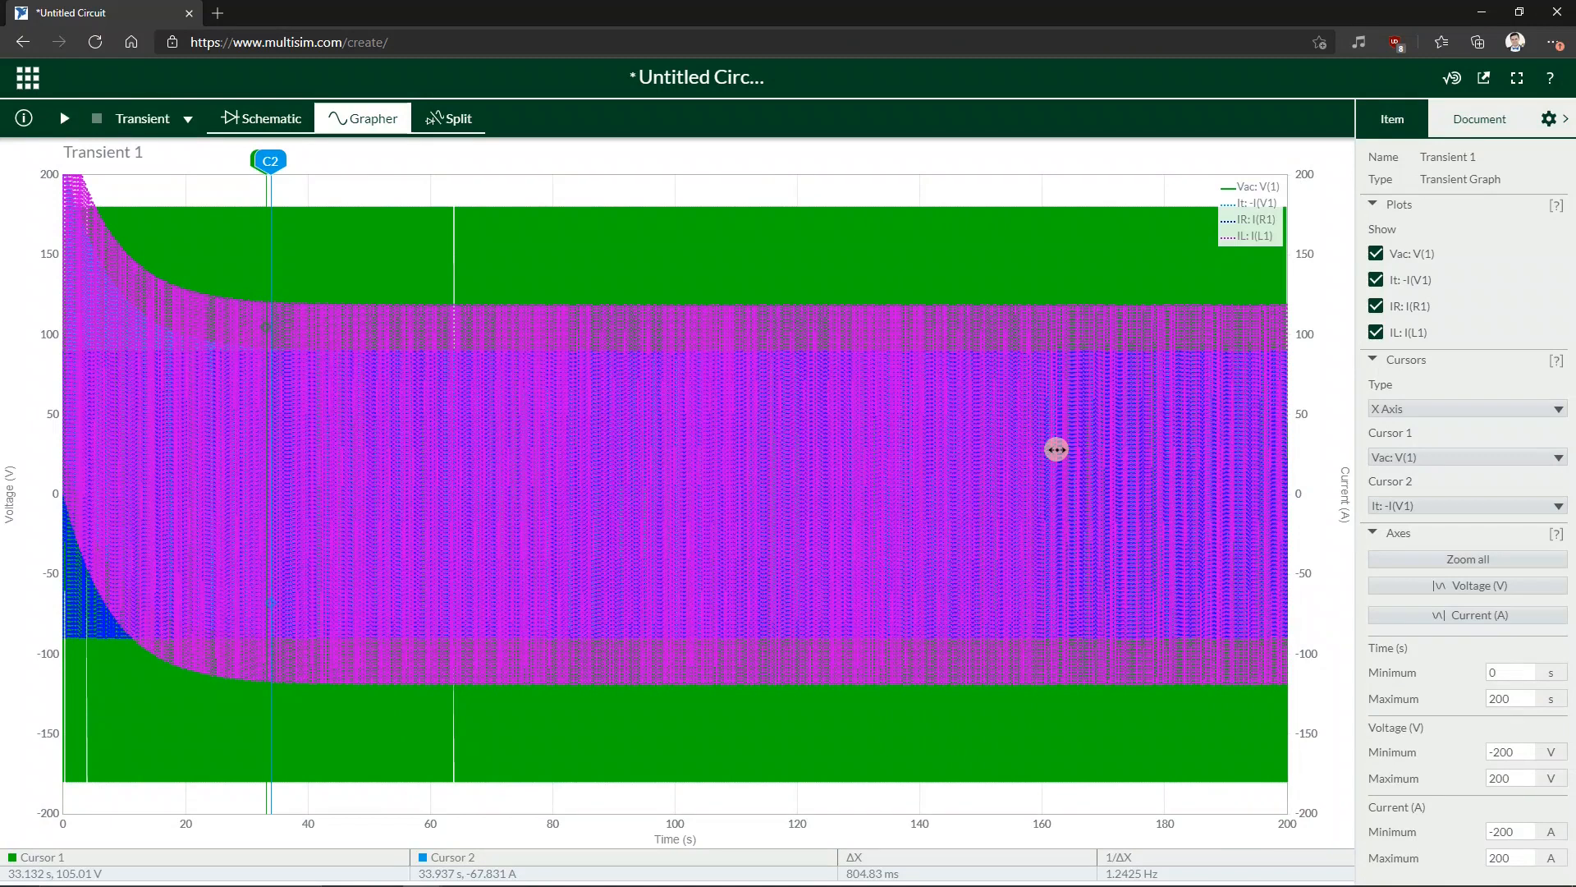
- Show 199.98 to 200 s on the time axis and move both cursors clear of the rising zero crossing, to about 199.982 s
{"action": "left_click", "coordinate": [1501, 672]}
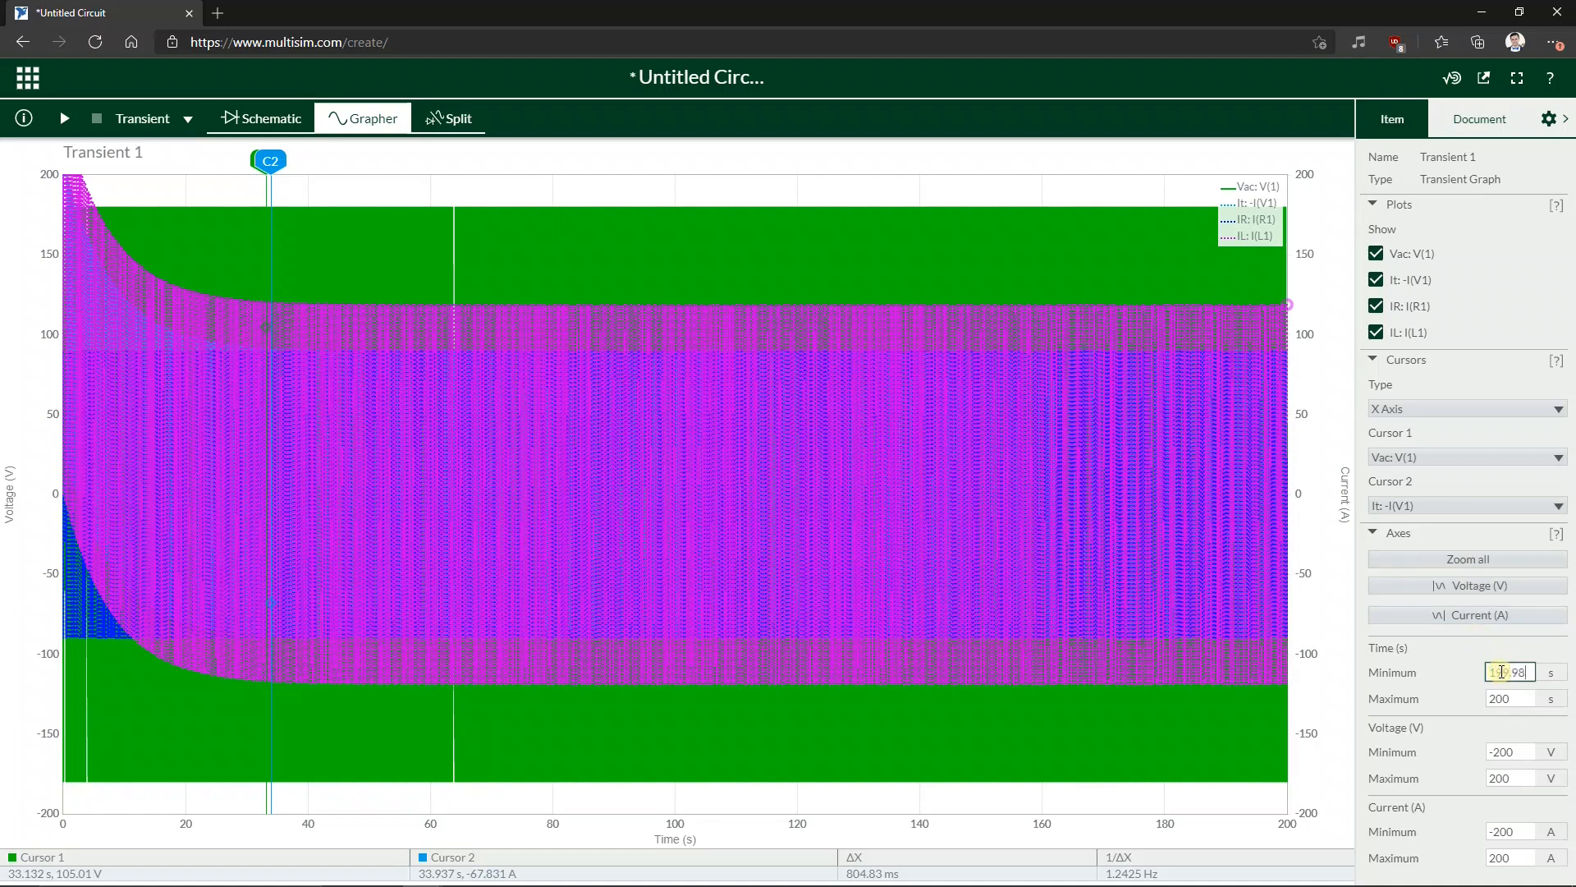
{"action": "key", "text": "Return"}
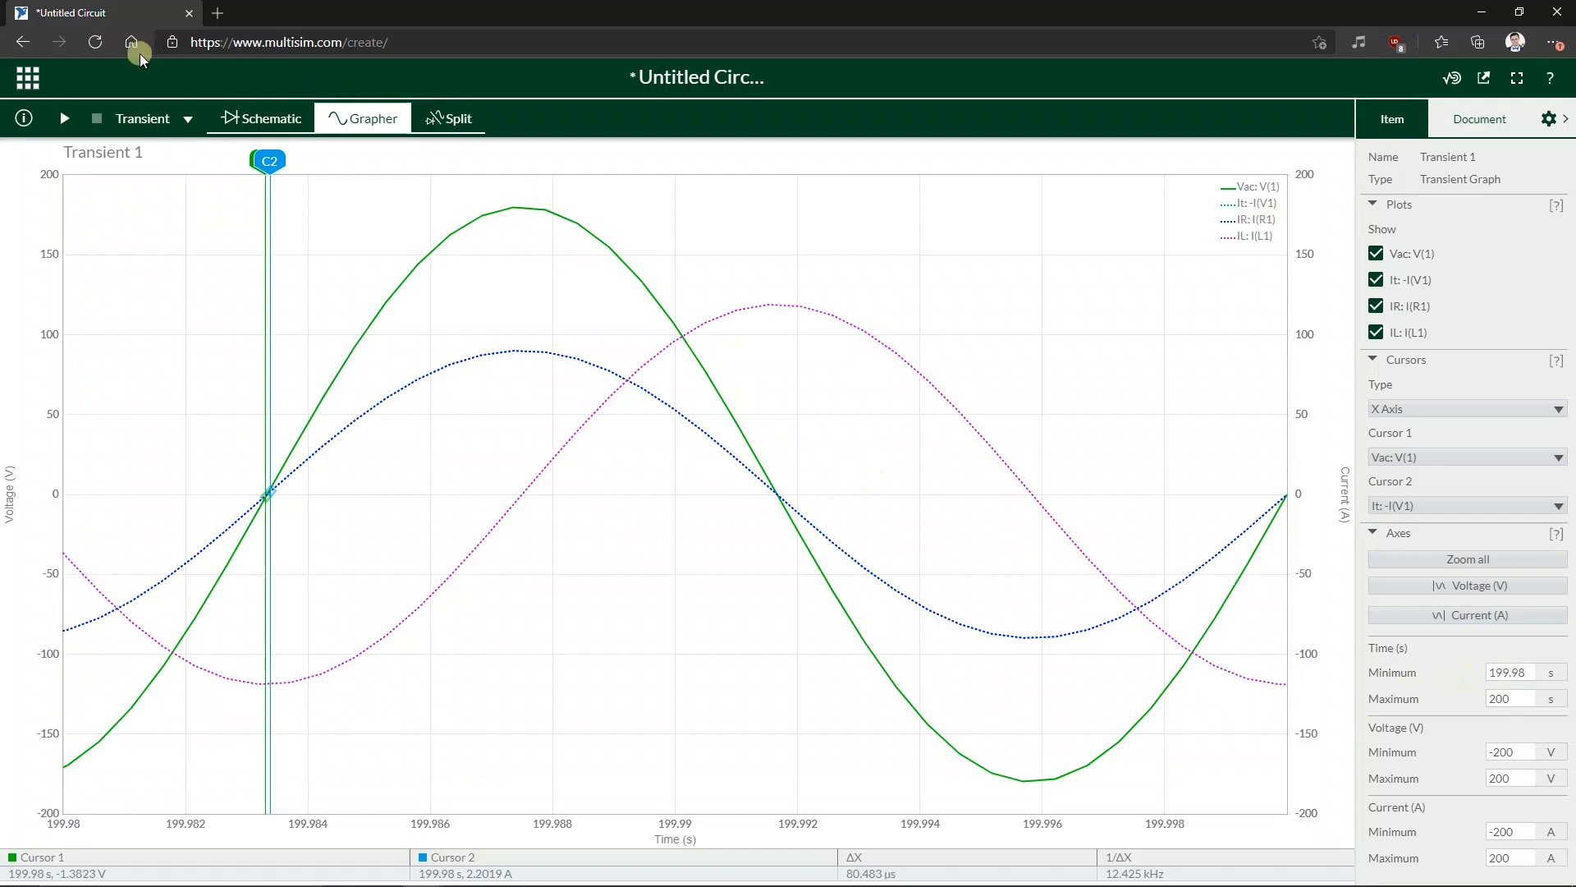
{"action": "left_click_drag", "start_coordinate": [269, 164], "coordinate": [170, 172]}
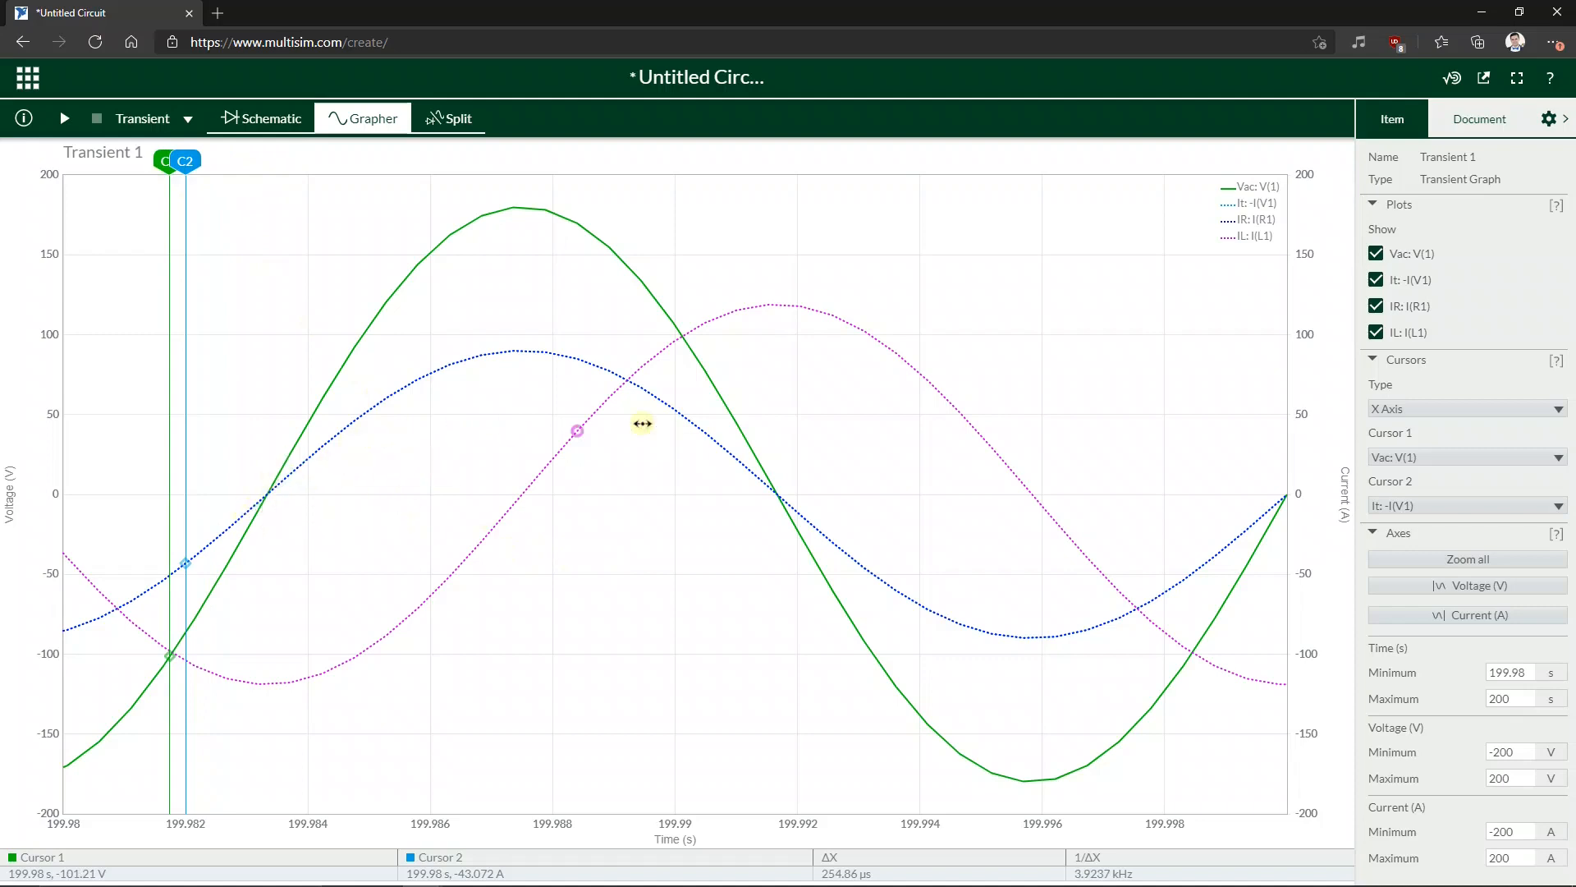
- Hide the IL trace and toggle the IR trace off and on to compare It with IR, leaving IR shown
{"action": "left_click", "coordinate": [1376, 333]}
{"action": "left_click", "coordinate": [1376, 307]}
{"action": "left_click", "coordinate": [1376, 307]}
{"action": "left_click", "coordinate": [1376, 309]}
{"action": "left_click", "coordinate": [1376, 309]}
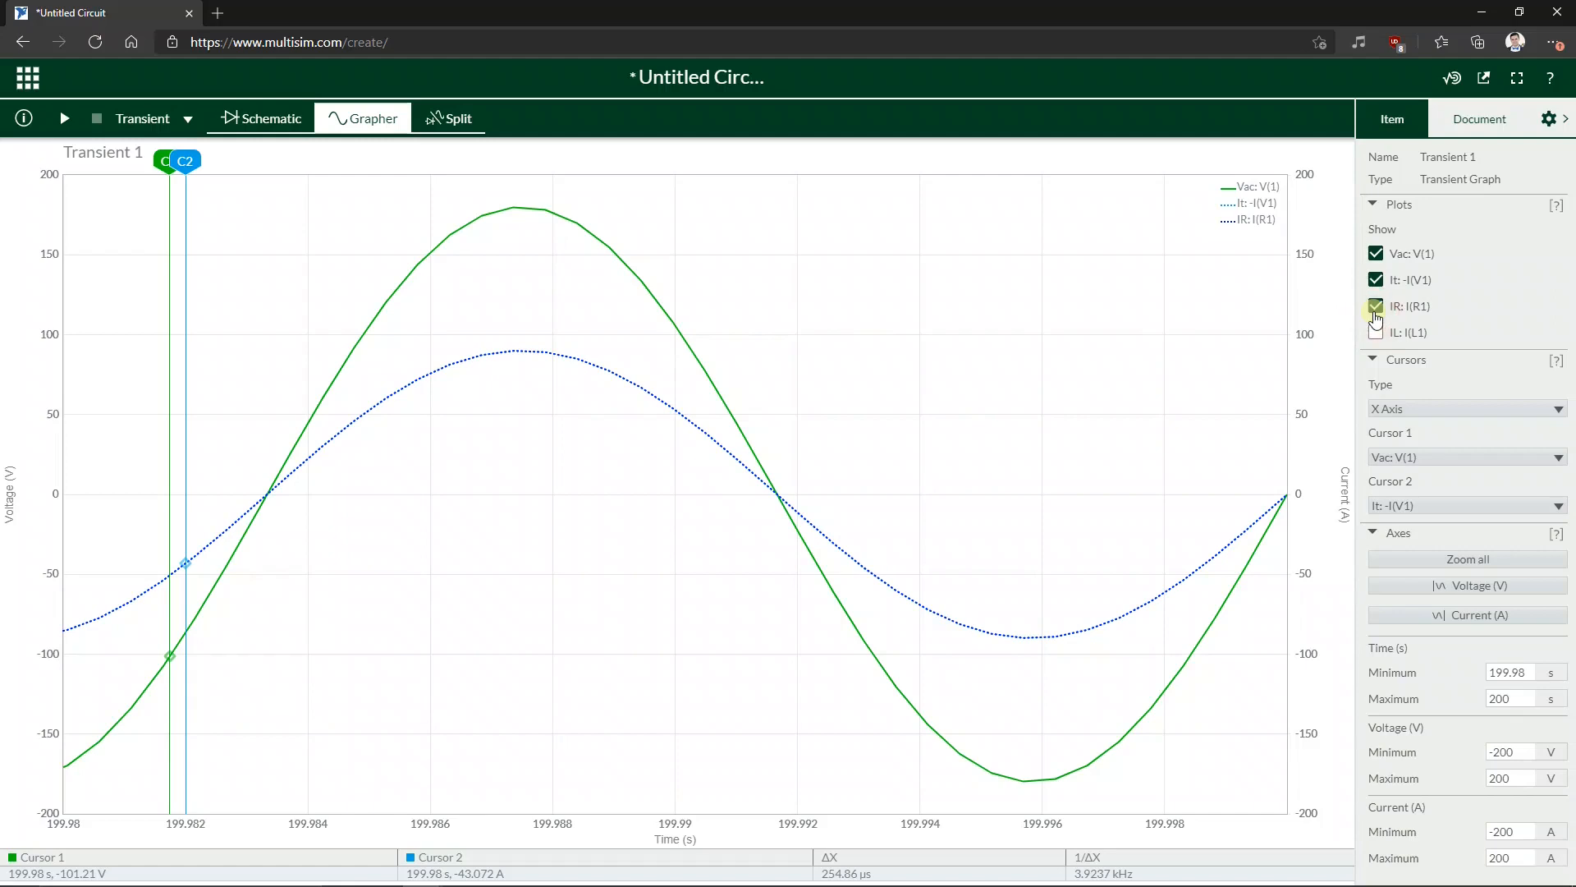
- Switch to the power factor quiz window and enter 1,75mF as the answer to question 4
{"action": "left_click", "coordinate": [264, 119]}
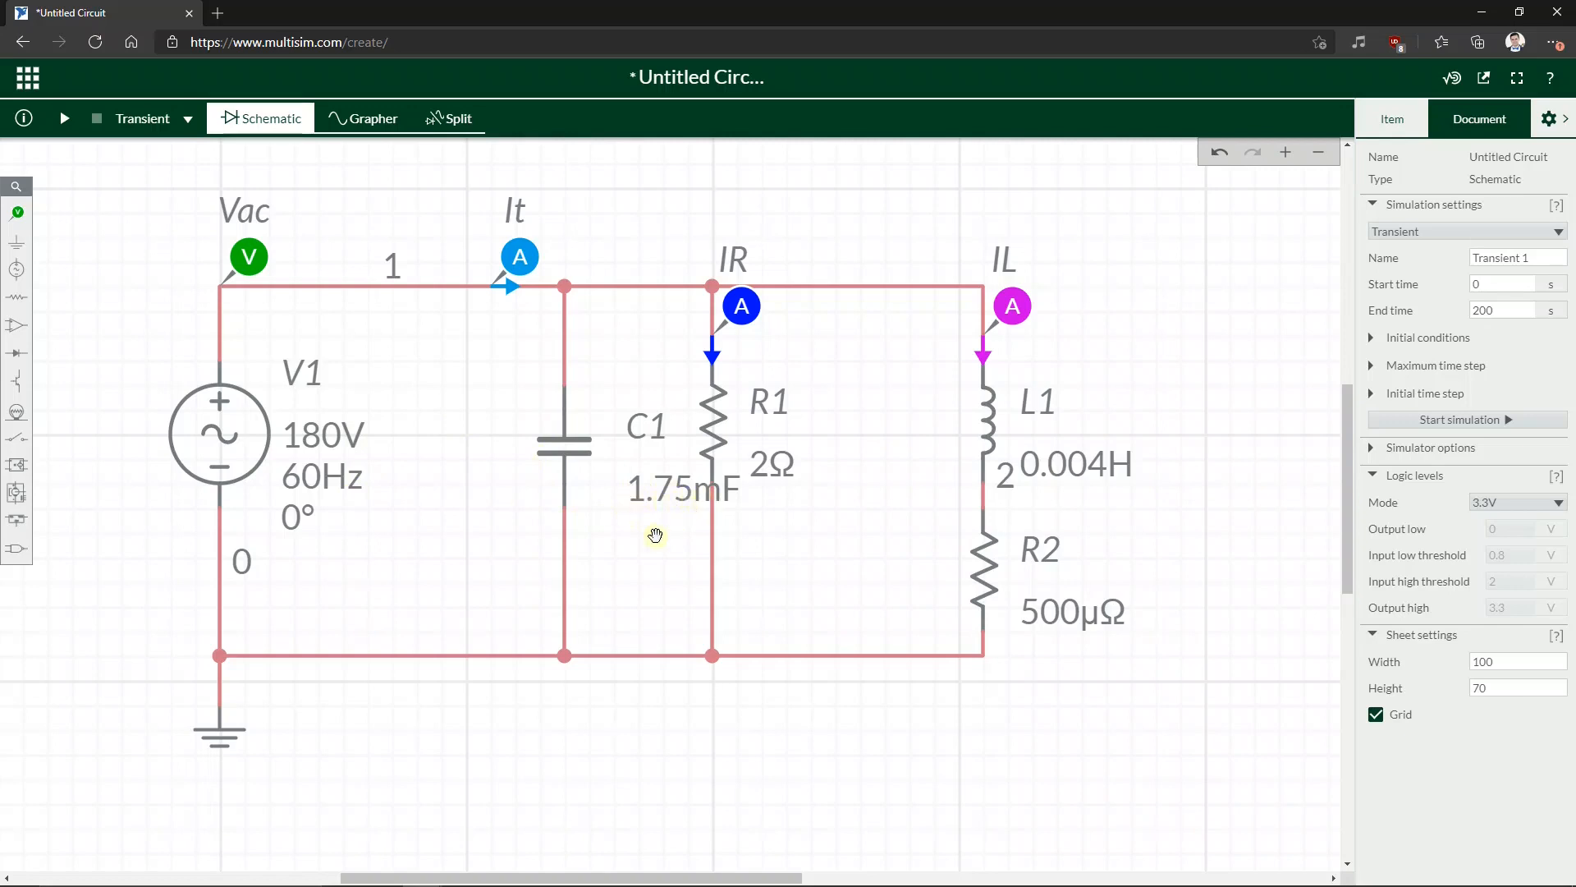
{"action": "key", "text": "super+Tab"}
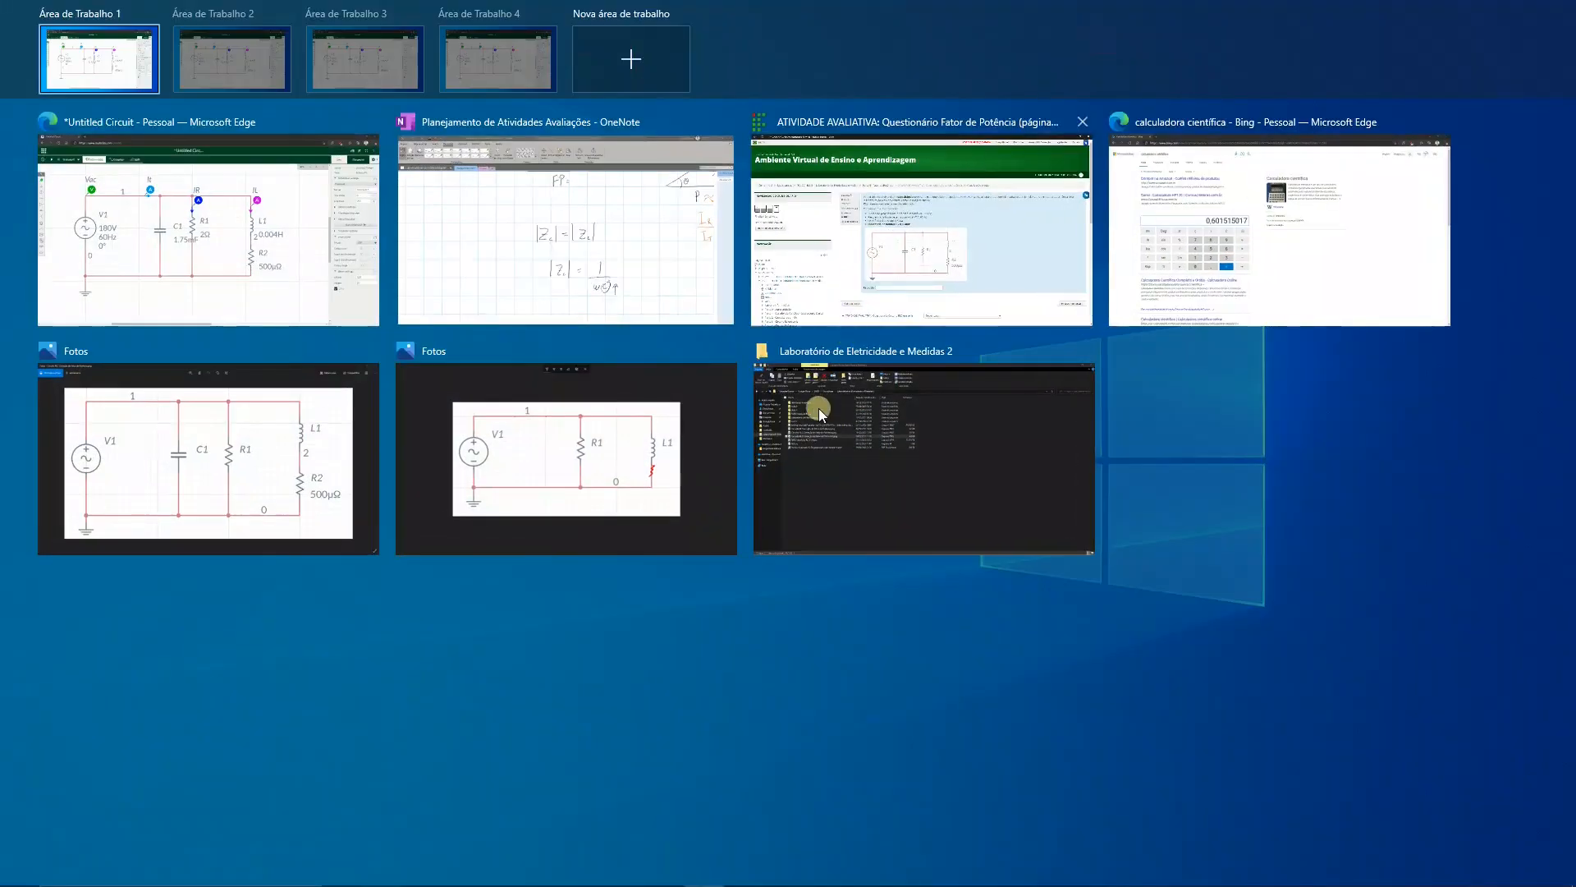
{"action": "left_click", "coordinate": [869, 283]}
{"action": "left_click", "coordinate": [672, 711]}
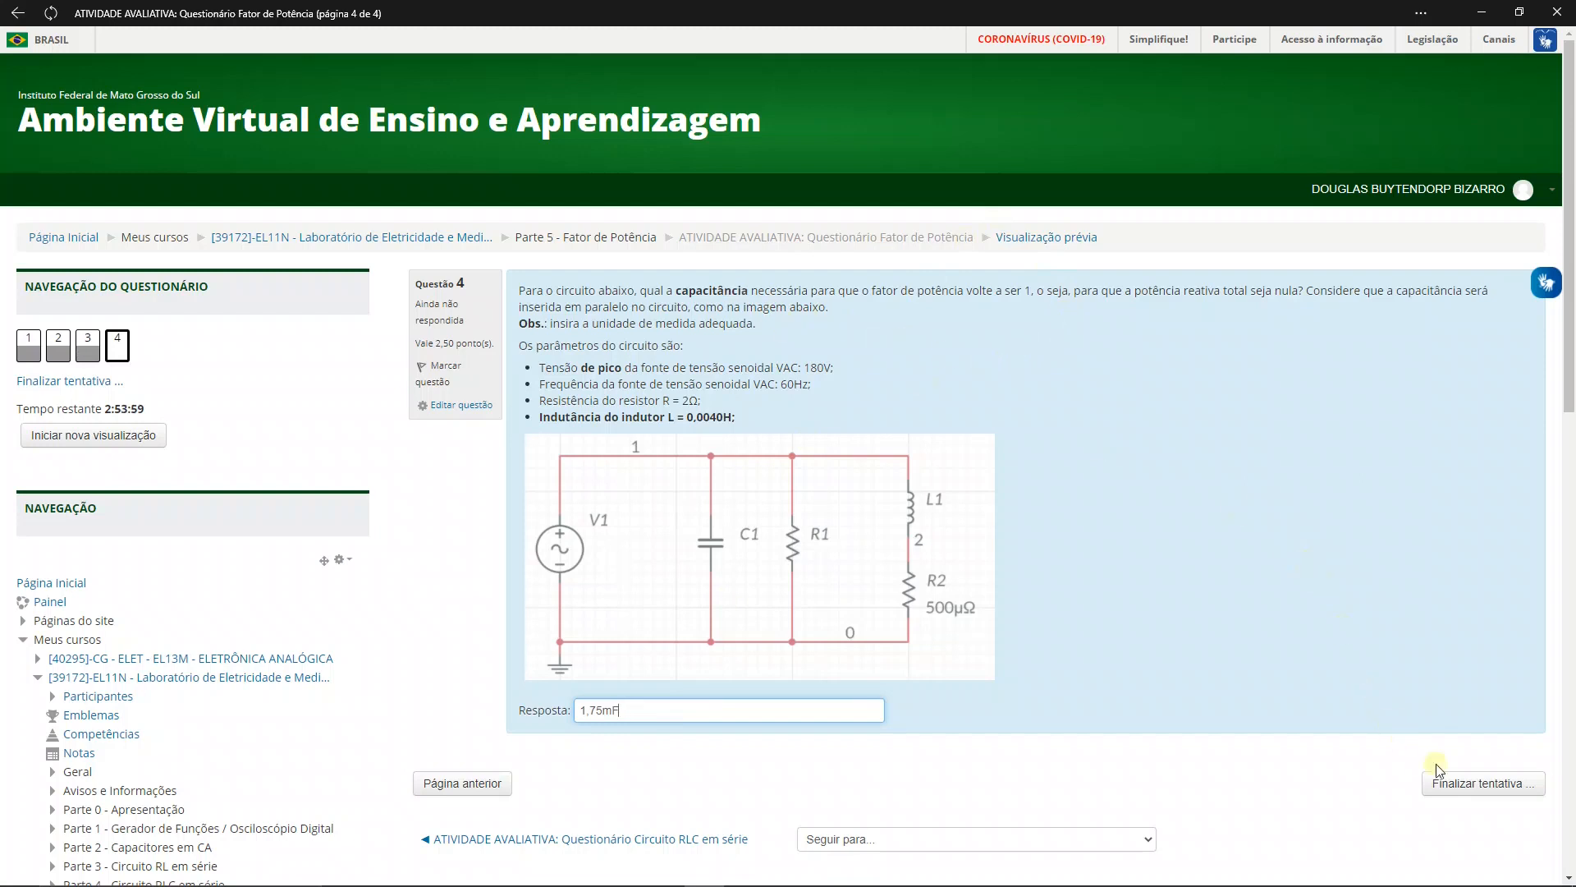
- Finish the quiz attempt, submit all answers with confirmation, and review the graded questions down to question 4
{"action": "left_click", "coordinate": [1469, 782]}
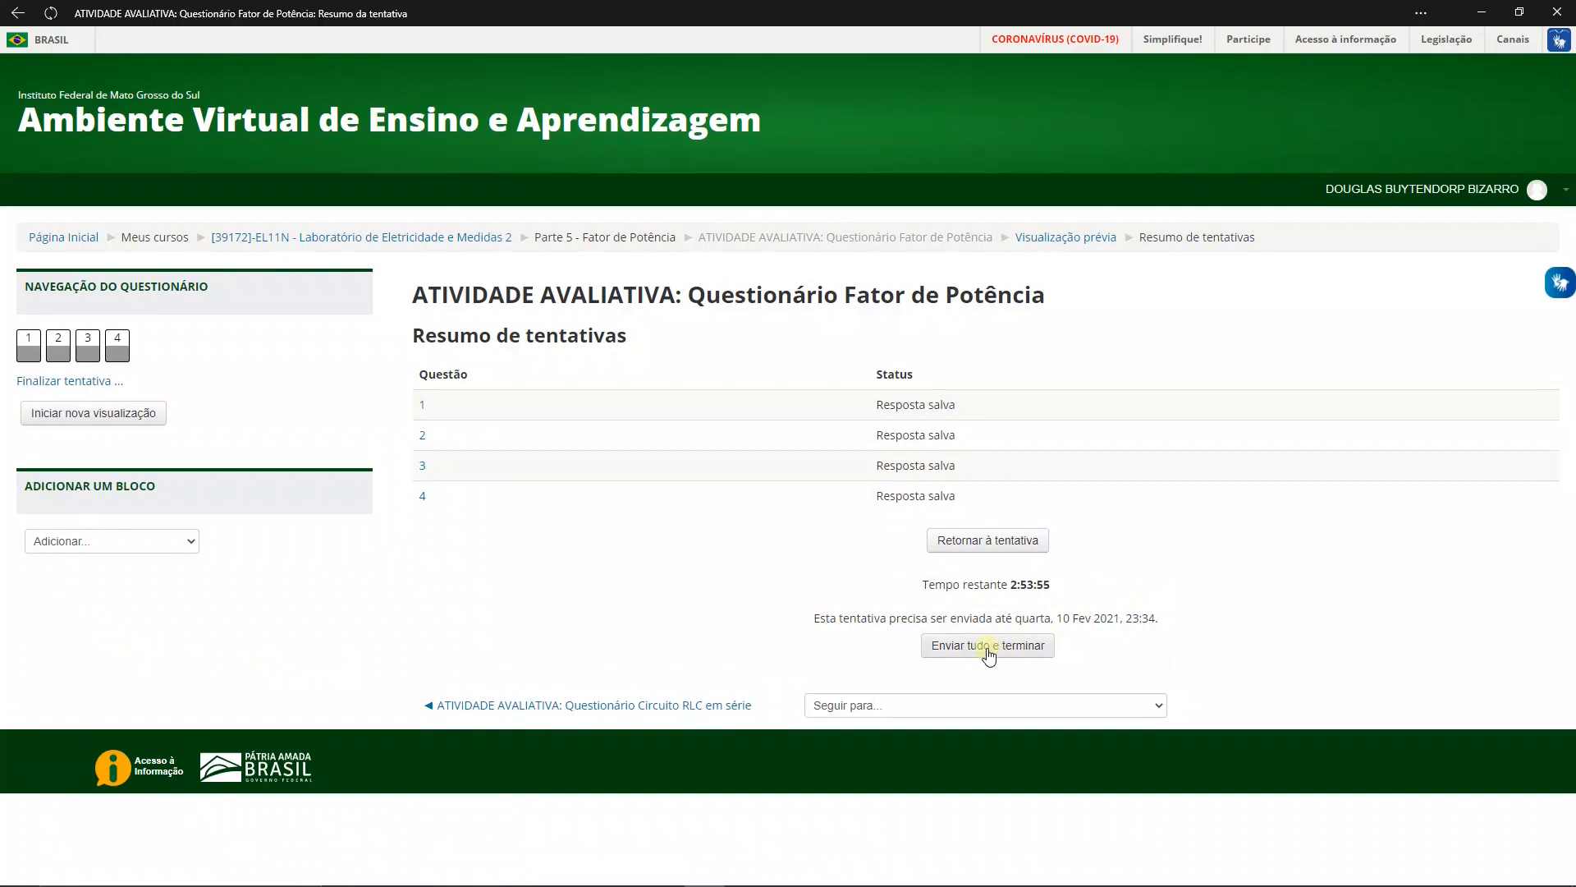
{"action": "left_click", "coordinate": [989, 649]}
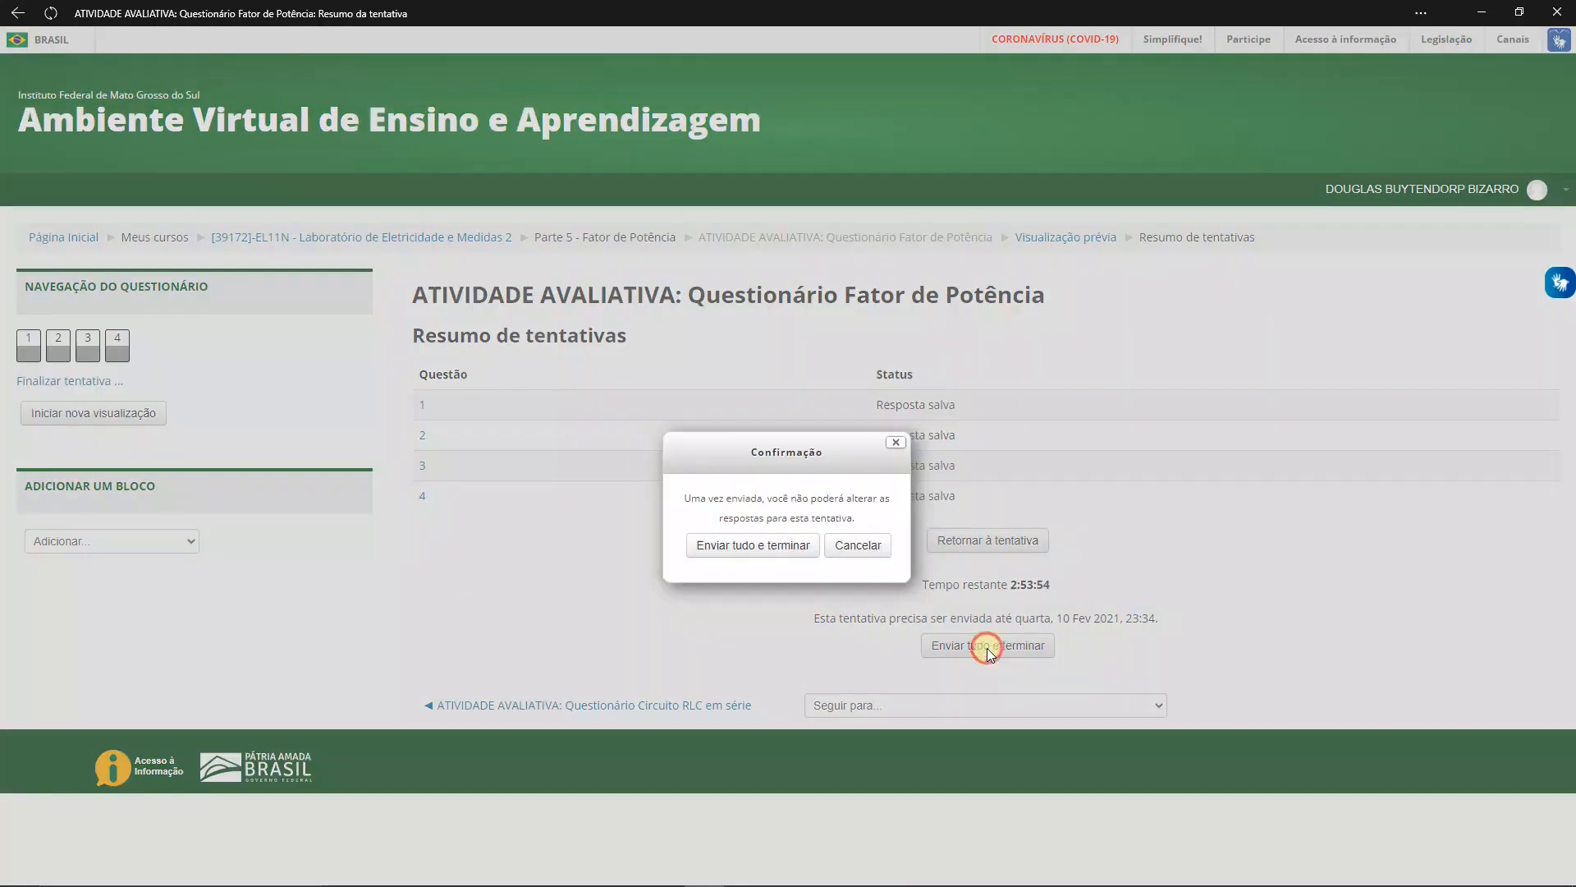
{"action": "left_click", "coordinate": [790, 547]}
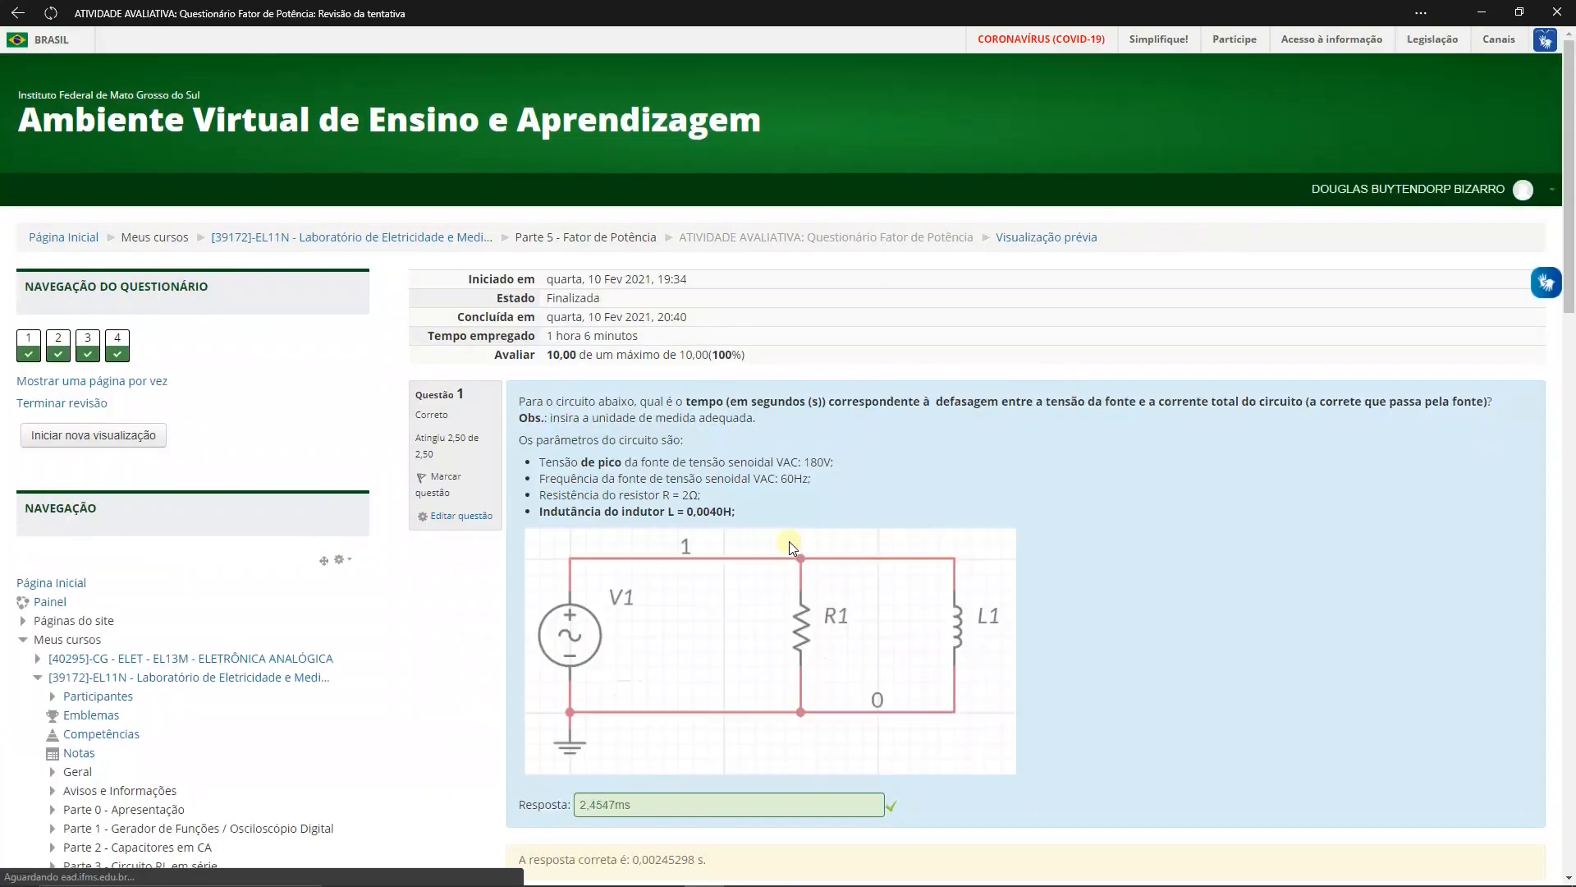
{"action": "scroll", "coordinate": [789, 544], "scroll_direction": "down", "scroll_amount": 8}
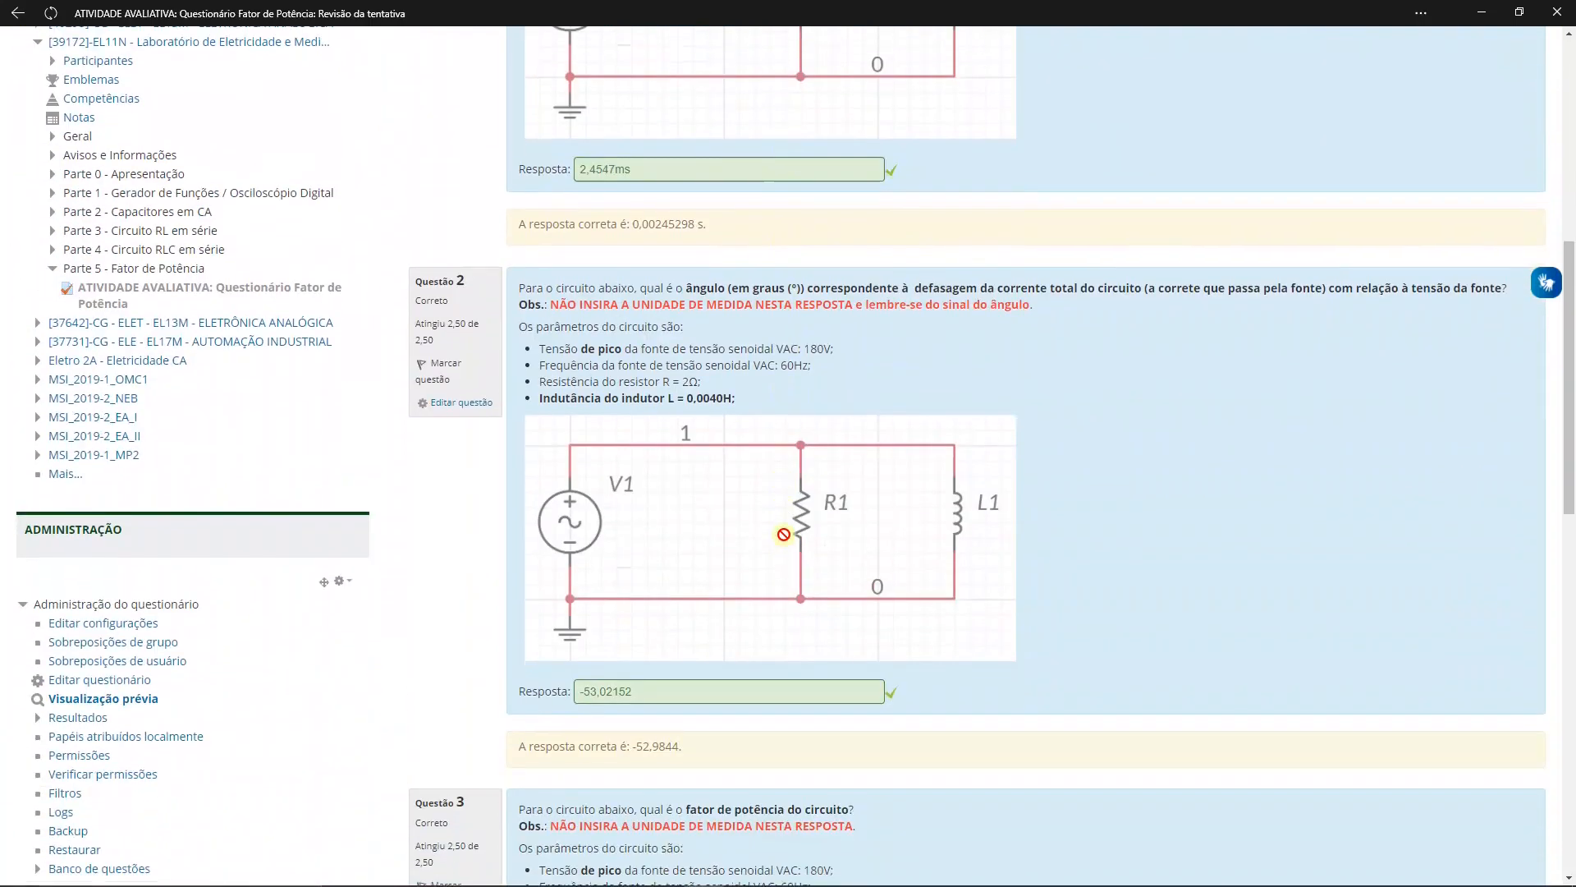
{"action": "scroll", "coordinate": [784, 535], "scroll_direction": "down", "scroll_amount": 14}
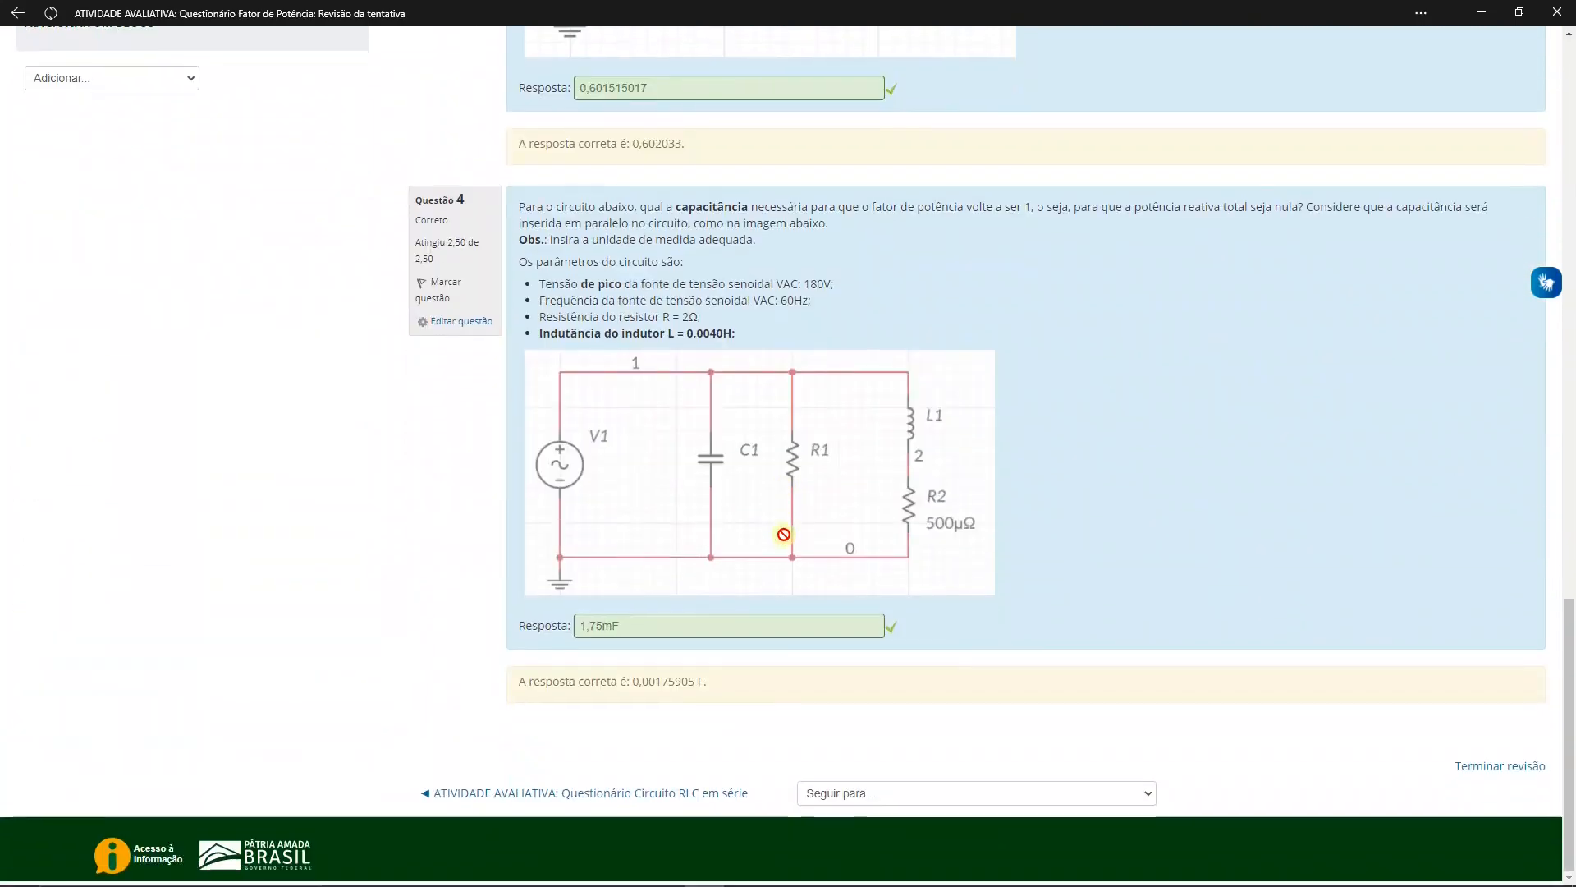
- Compare the submitted answers with the correct answers for questions 1, 2 and 3 in the quiz review
{"action": "scroll", "coordinate": [784, 535], "scroll_direction": "up", "scroll_amount": 20}
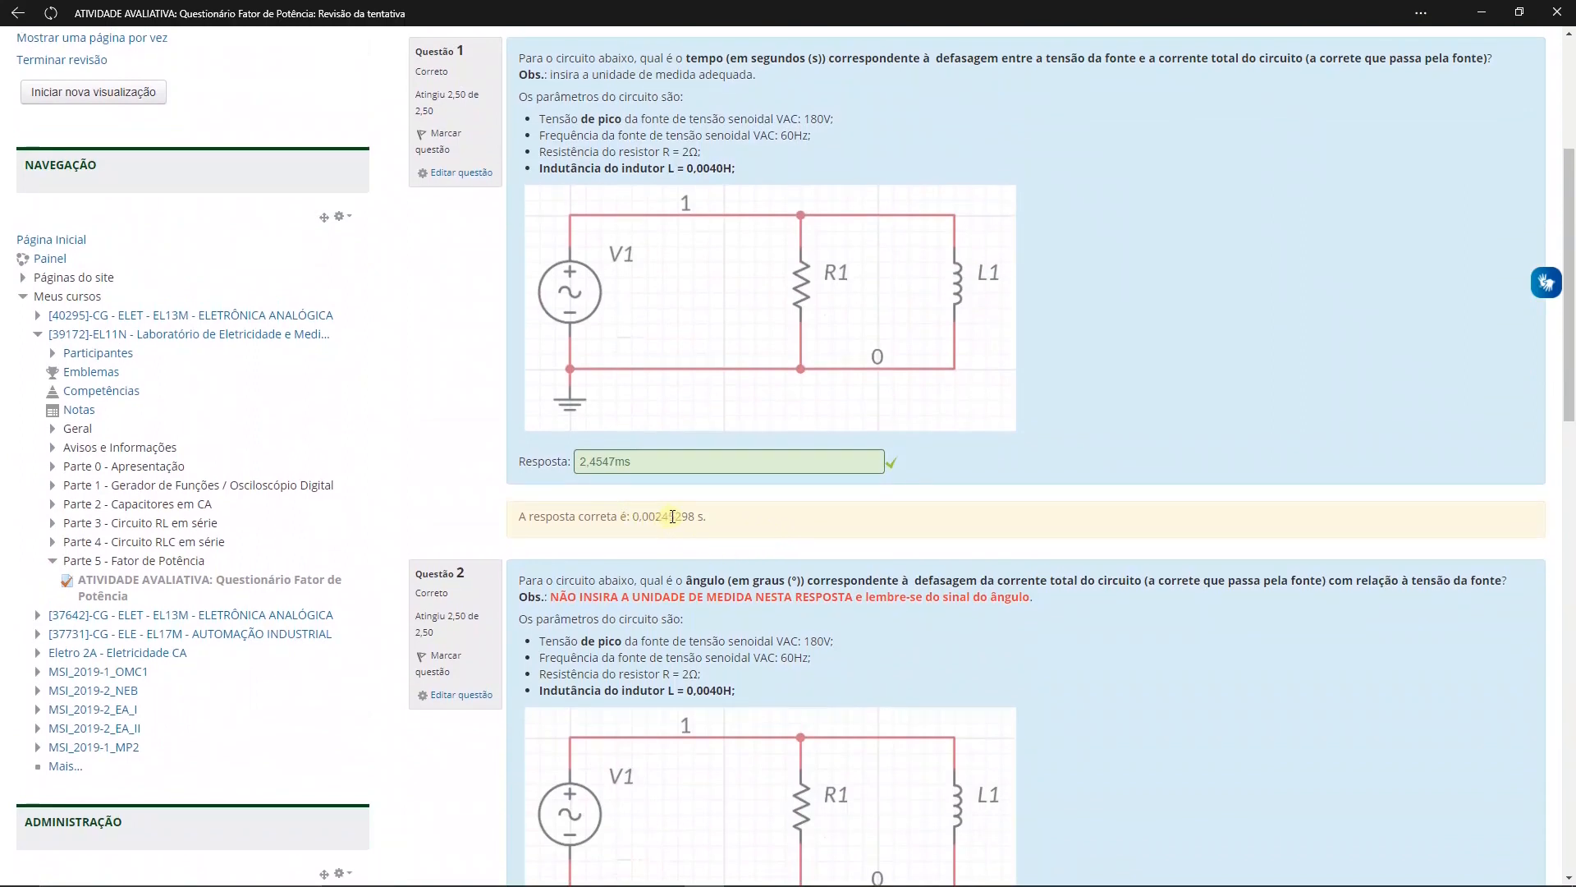
{"action": "mouse_move", "coordinate": [703, 517]}
{"action": "left_mouse_down"}
{"action": "mouse_move", "coordinate": [656, 520]}
{"action": "mouse_move", "coordinate": [679, 519]}
{"action": "left_mouse_up"}
{"action": "left_click_drag", "start_coordinate": [639, 517], "coordinate": [730, 515]}
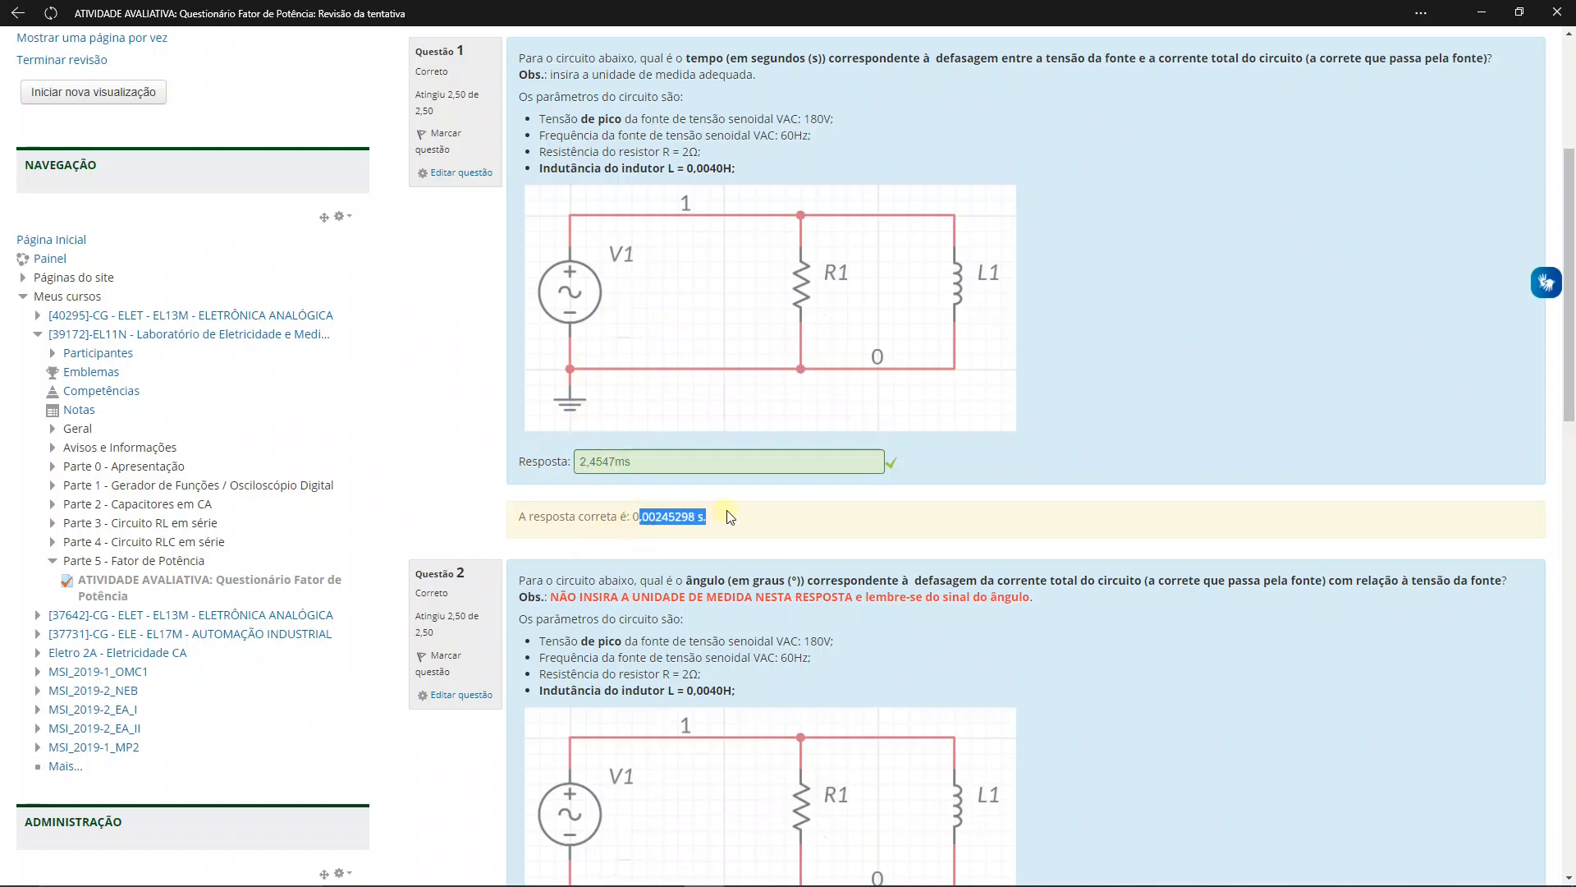
{"action": "scroll", "coordinate": [730, 515], "scroll_direction": "down", "scroll_amount": 5}
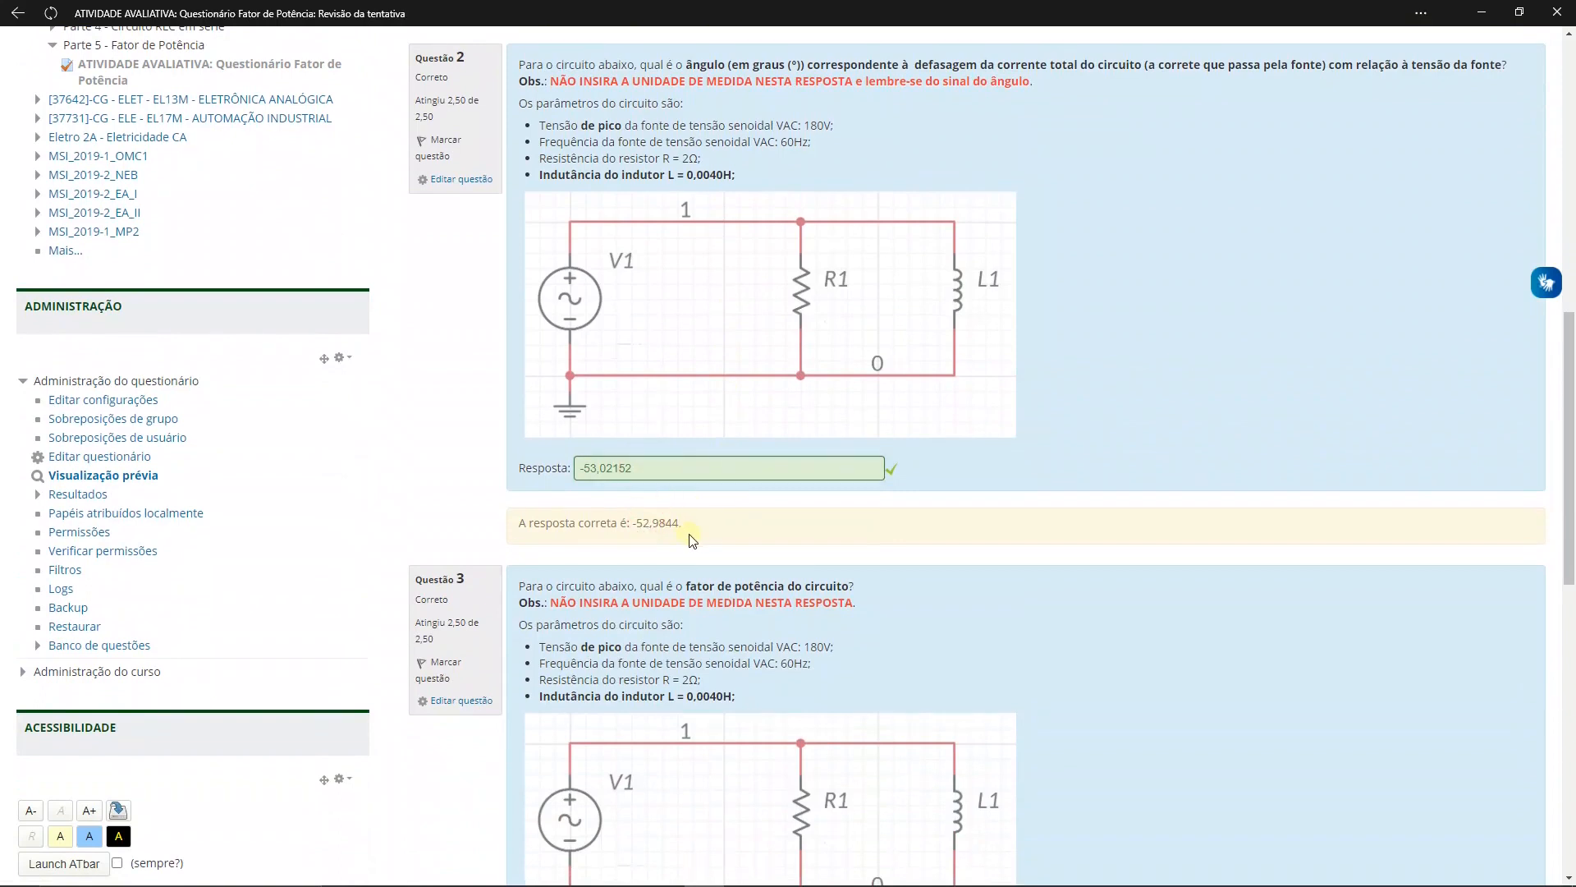
{"action": "scroll", "coordinate": [669, 519], "scroll_direction": "down", "scroll_amount": 6}
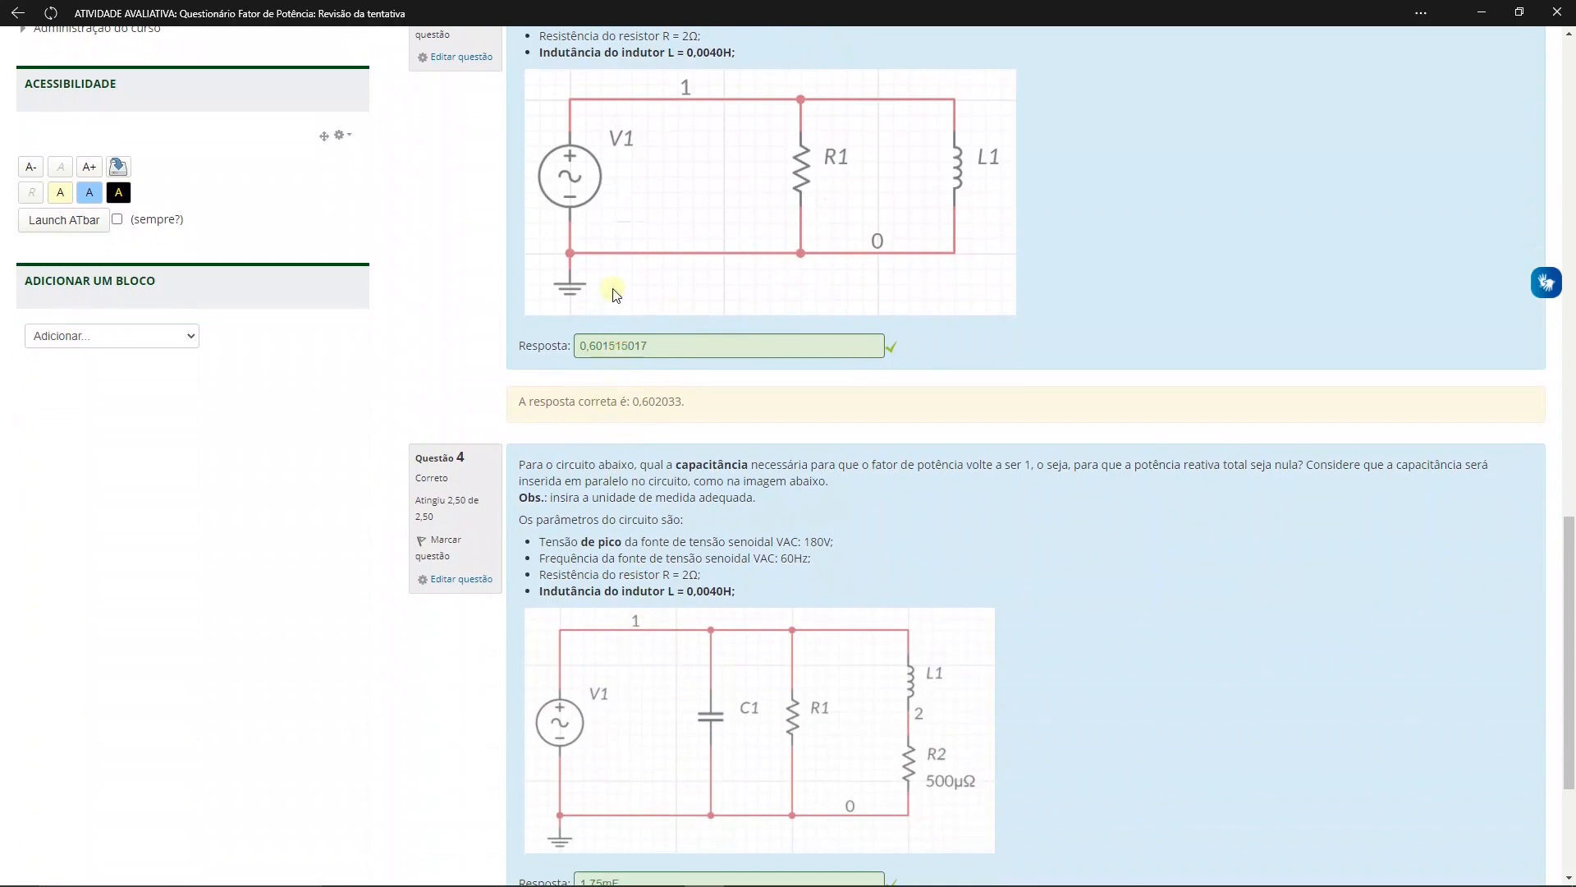
{"action": "scroll", "coordinate": [624, 348], "scroll_direction": "up", "scroll_amount": 4}
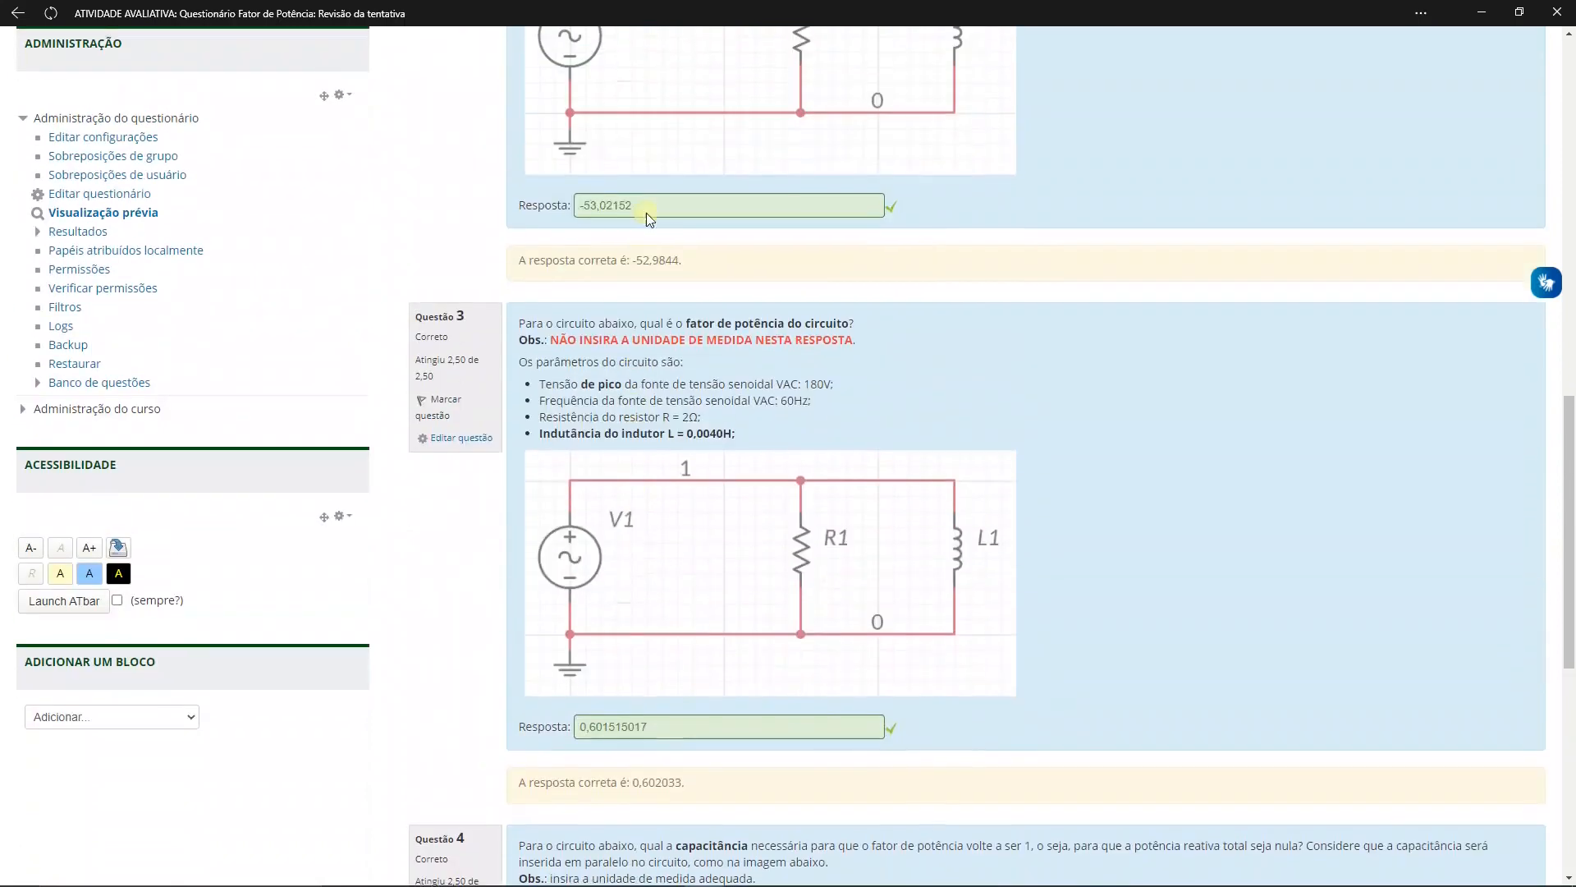
{"action": "scroll", "coordinate": [647, 262], "scroll_direction": "down", "scroll_amount": 2}
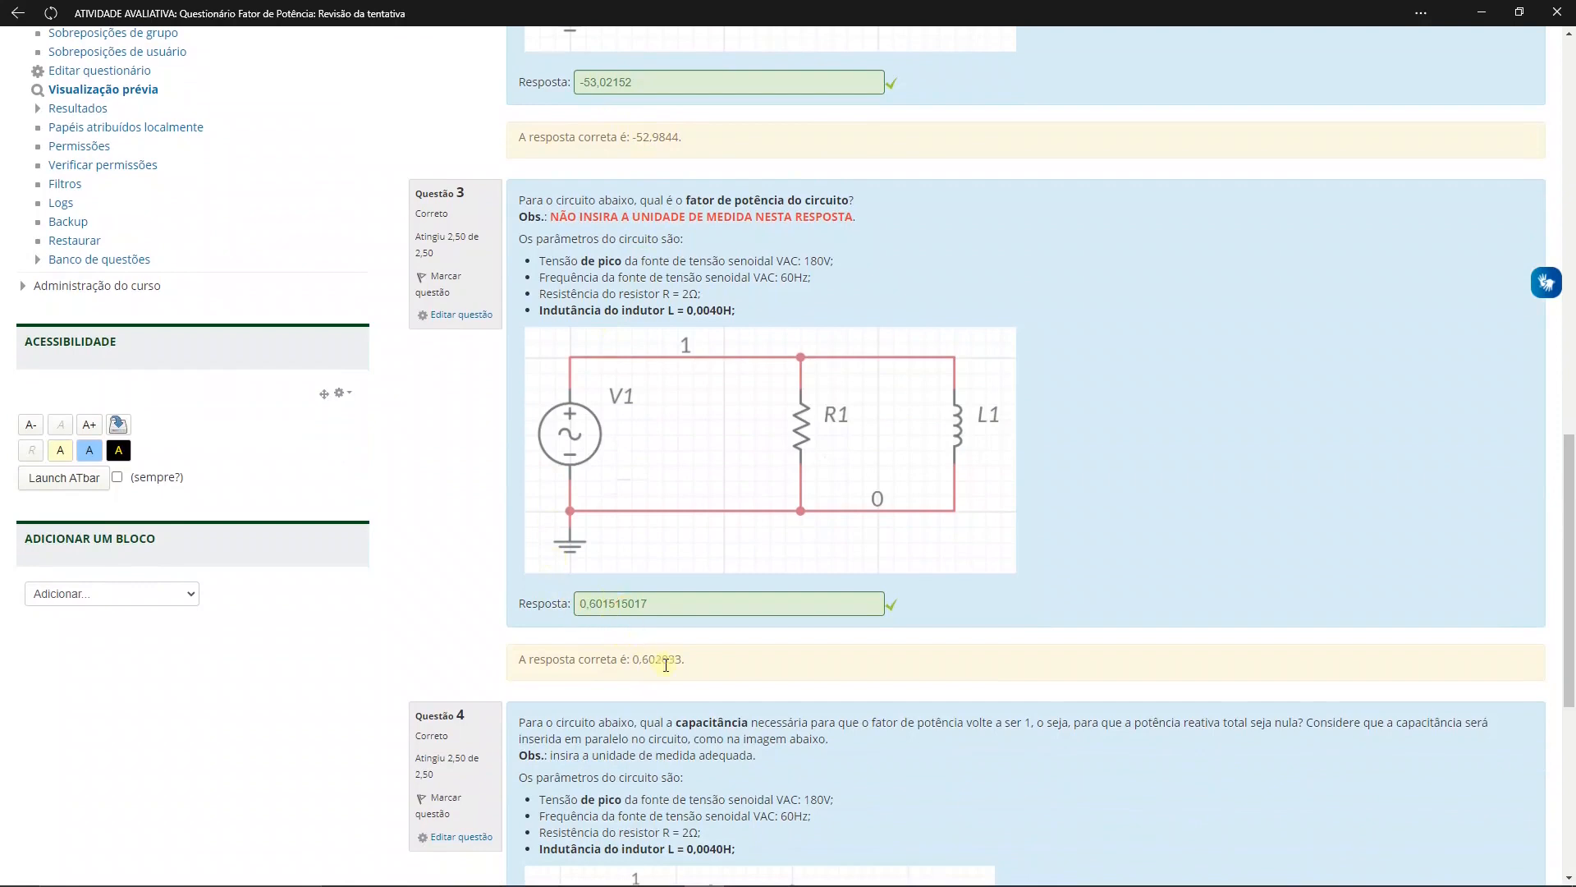
- Compare question 4's submitted capacitance with the correct answer, and check the attempt summary with the overall grade
{"action": "scroll", "coordinate": [654, 603], "scroll_direction": "down", "scroll_amount": 5}
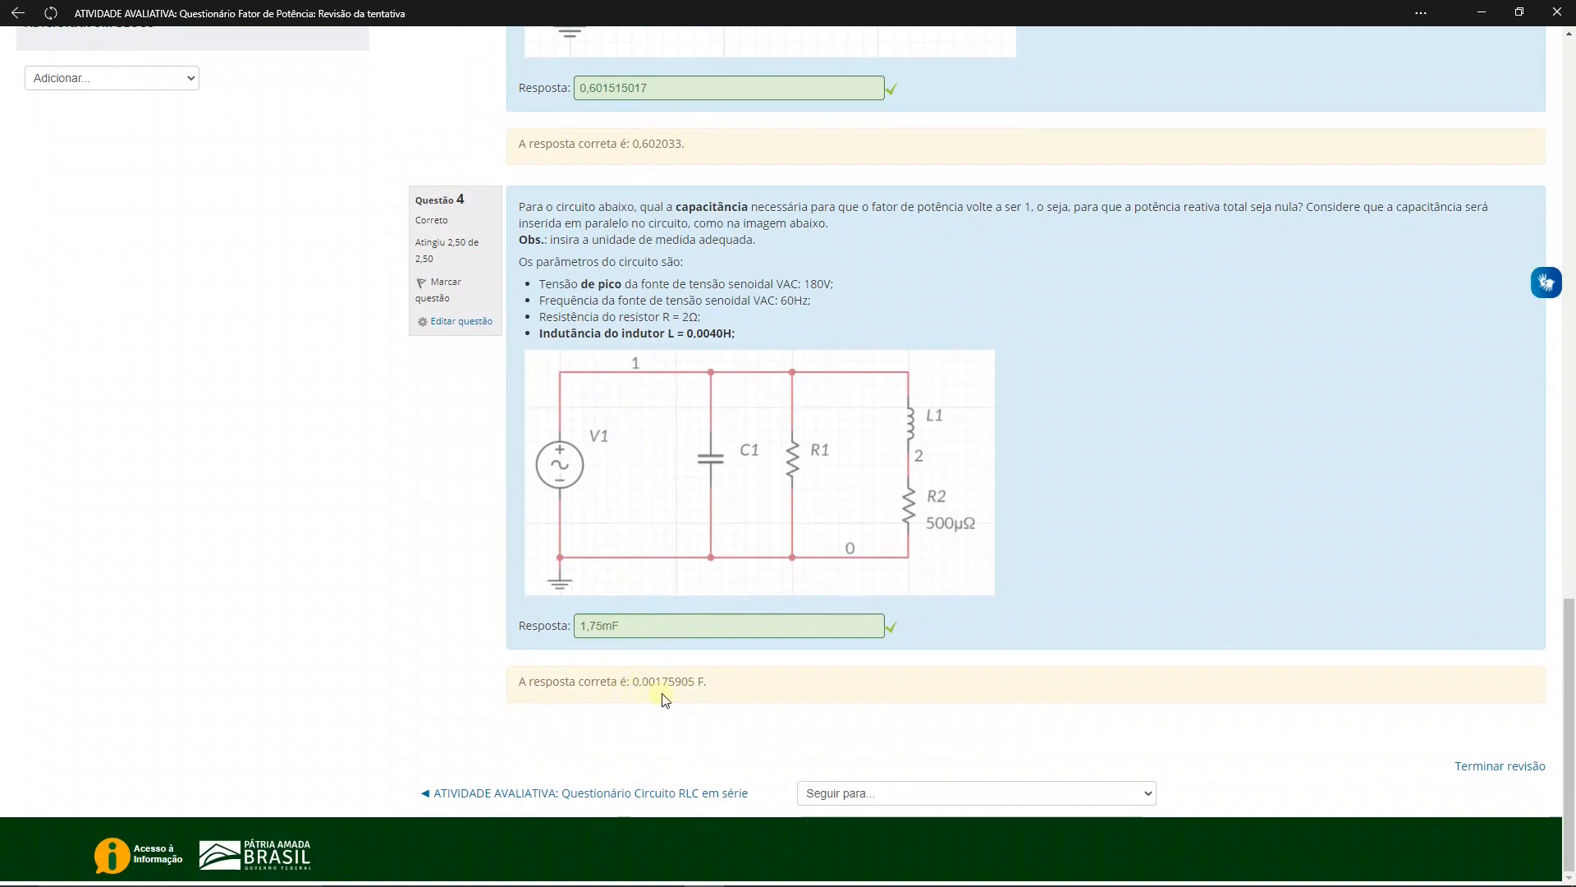
{"action": "left_click_drag", "start_coordinate": [668, 682], "coordinate": [691, 682]}
{"action": "left_click", "coordinate": [732, 683]}
{"action": "left_click", "coordinate": [673, 683]}
{"action": "scroll", "coordinate": [677, 683], "scroll_direction": "up", "scroll_amount": 15}
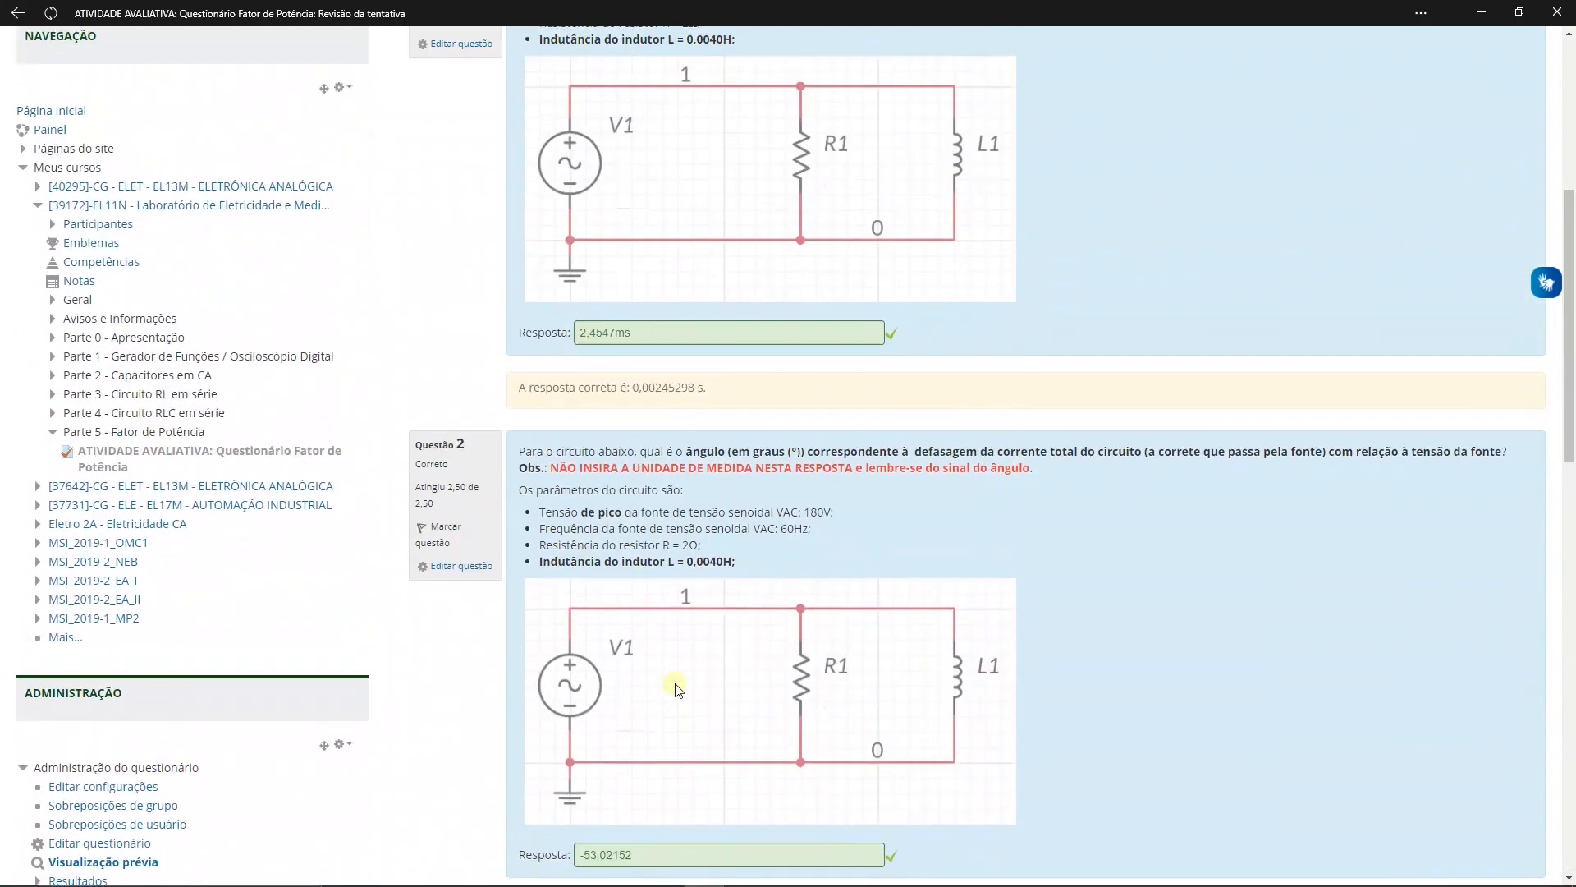
{"action": "scroll", "coordinate": [675, 688], "scroll_direction": "up", "scroll_amount": 5}
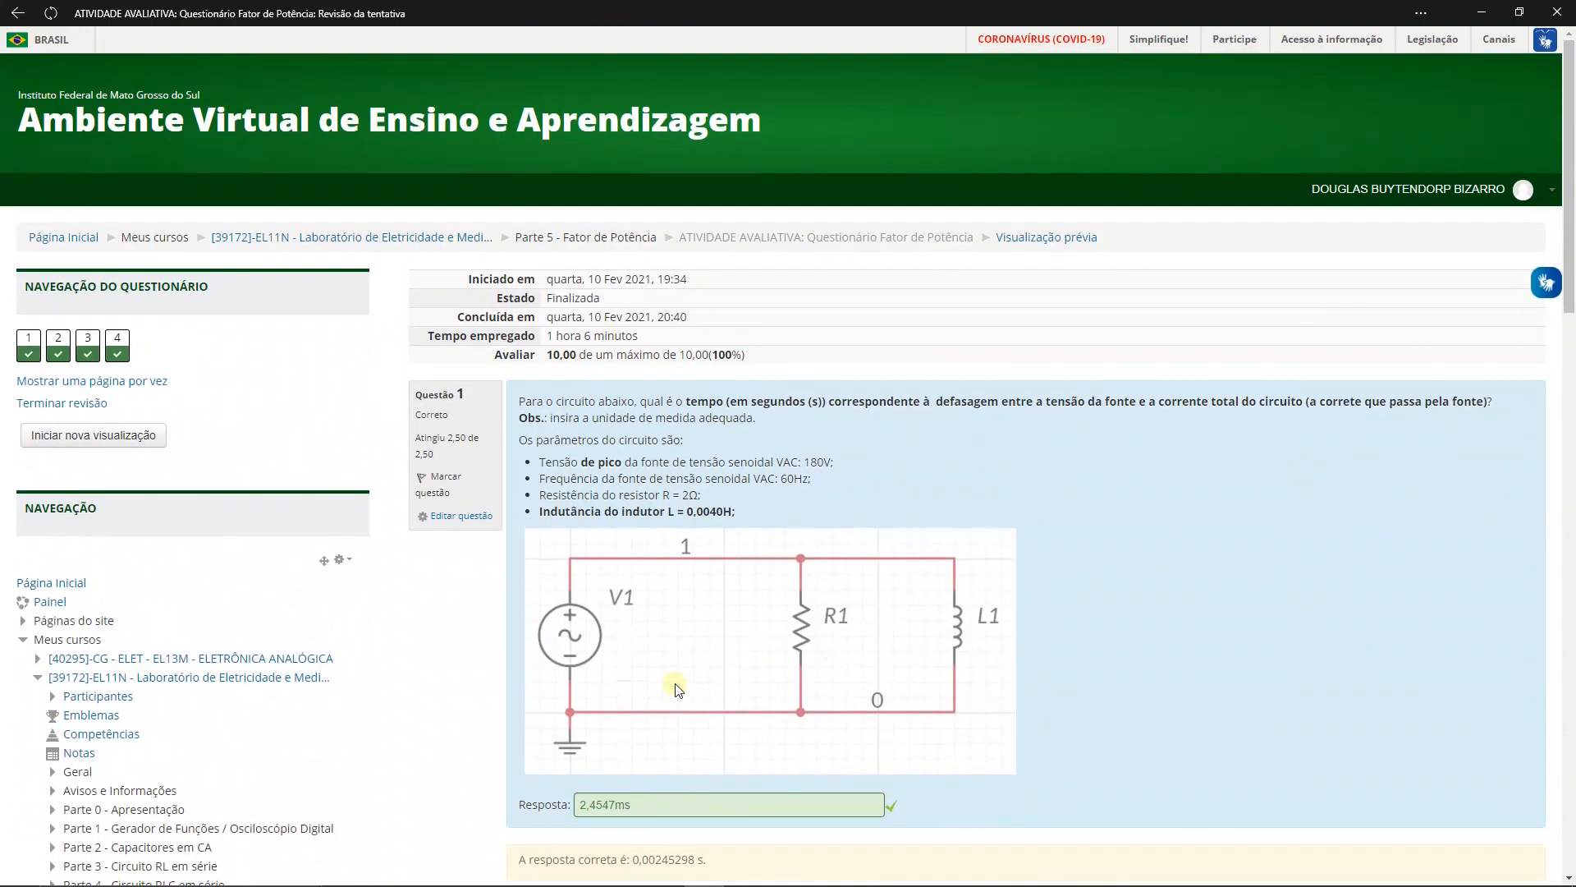
- Switch to the Multisim window and show the circuit's transient graph in the Grapher view
{"action": "key", "text": "alt+Tab"}
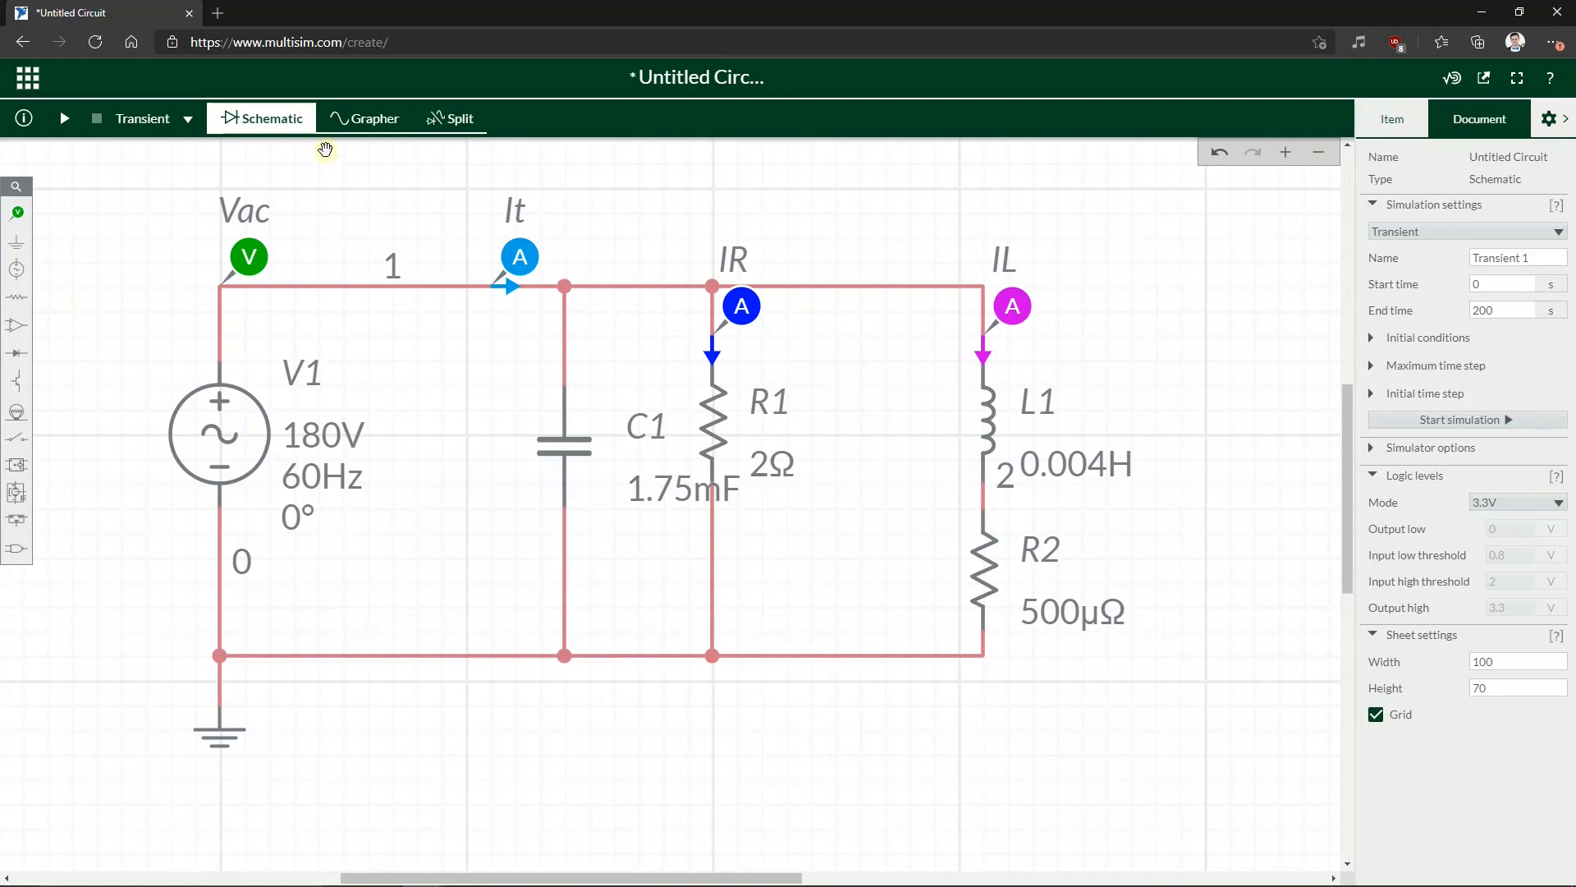
{"action": "left_click", "coordinate": [364, 119]}
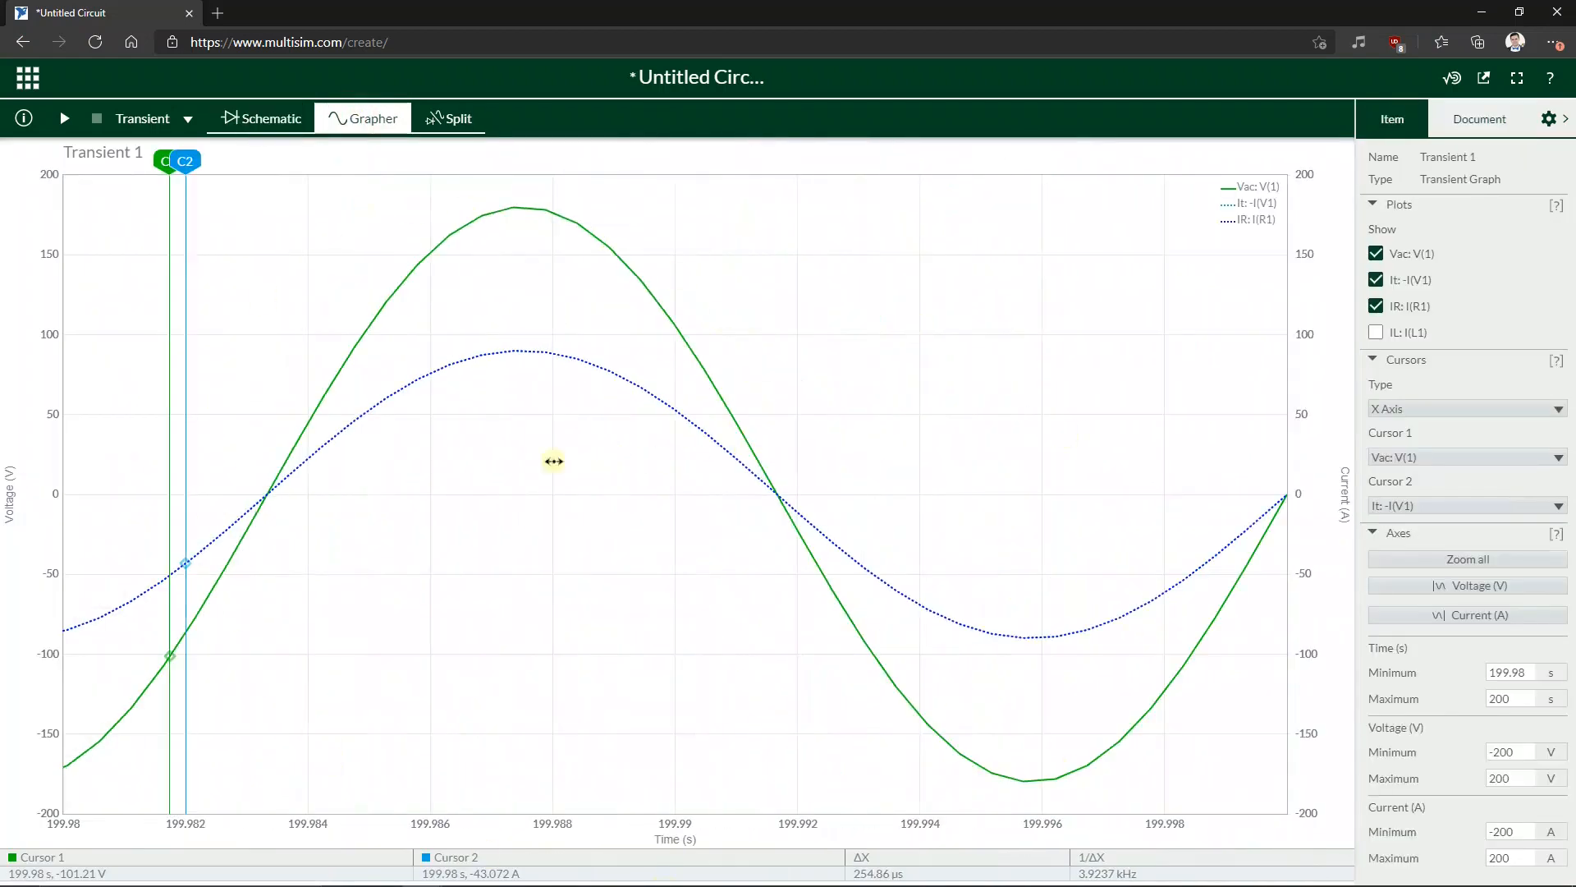